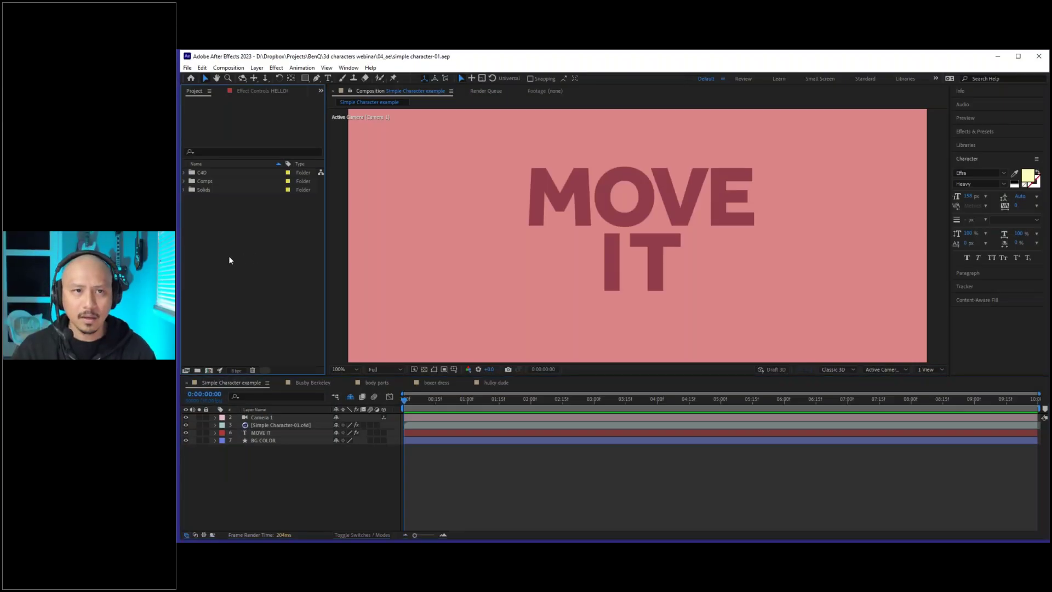
click(244, 476)
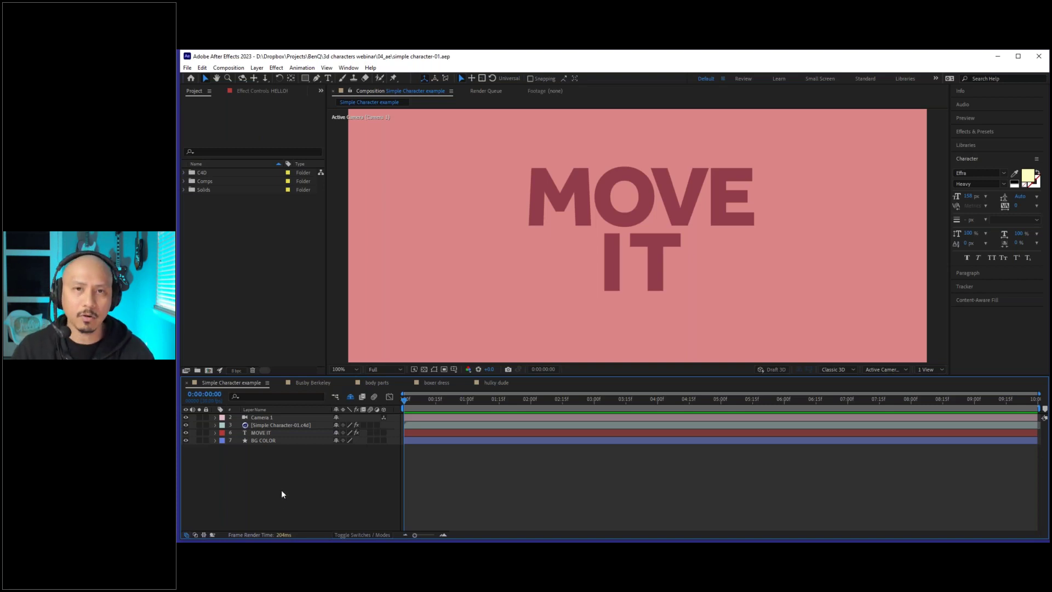
Create a new Maxon Cinema 4D file named Character Build.c4d on the Desktop from the After Effects project.
click(262, 307)
right_click(217, 241)
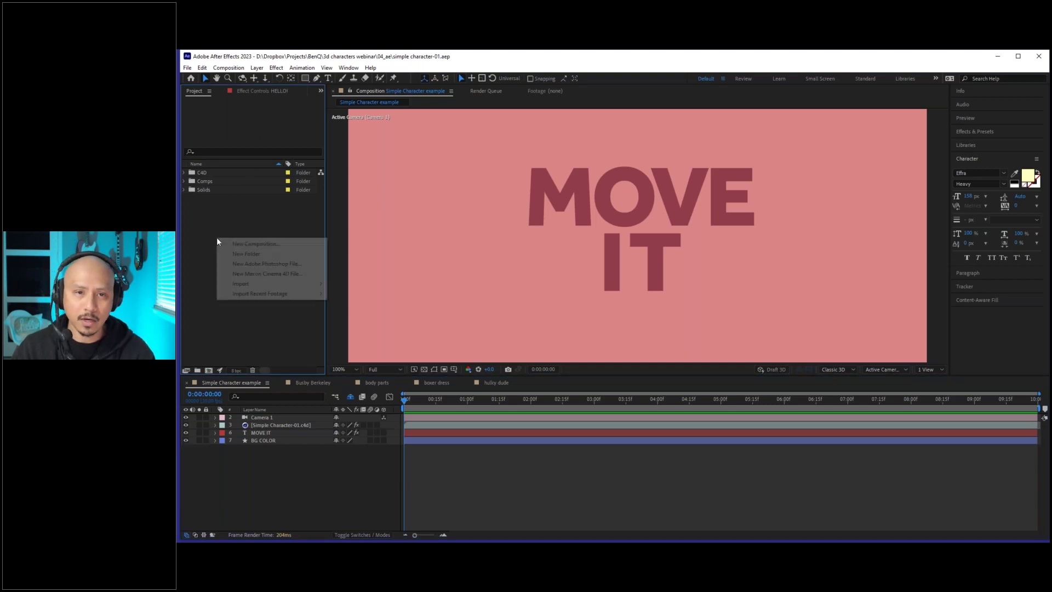
click(240, 275)
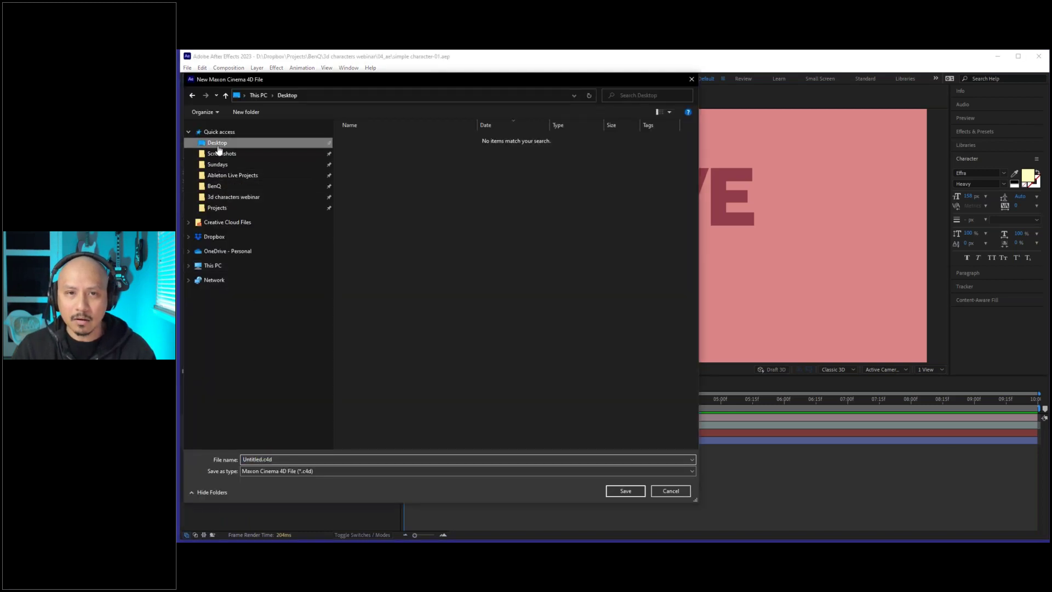
click(261, 459)
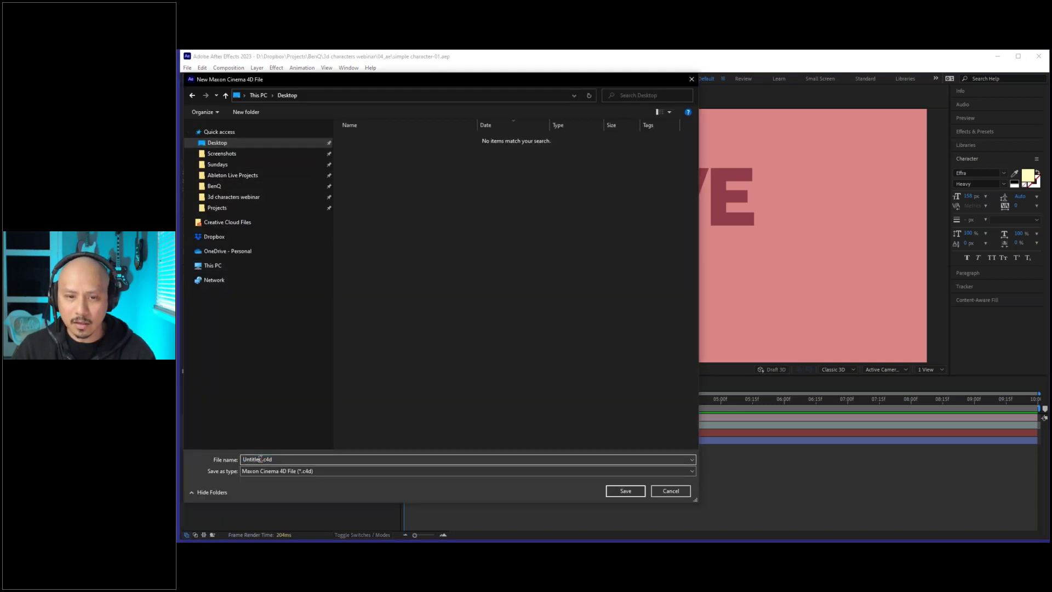
double_click(261, 459)
text(Character)
text( Build)
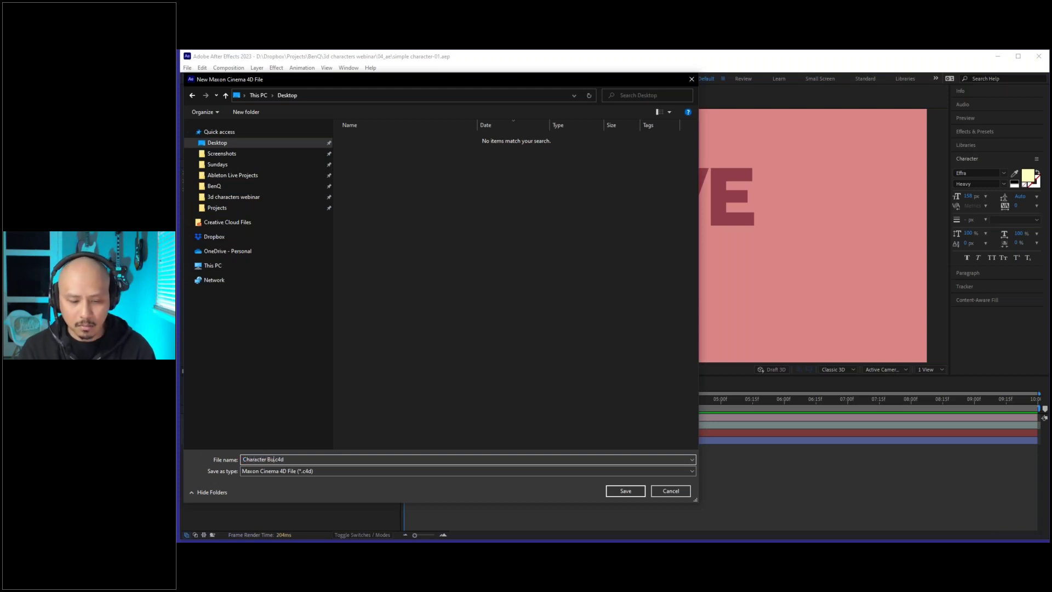
click(617, 491)
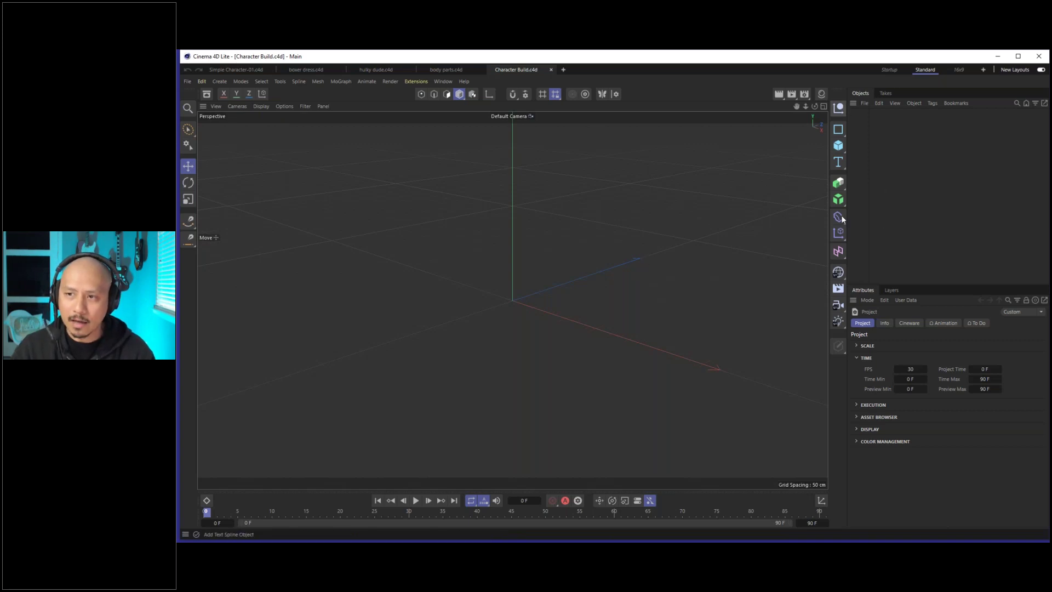
click(840, 134)
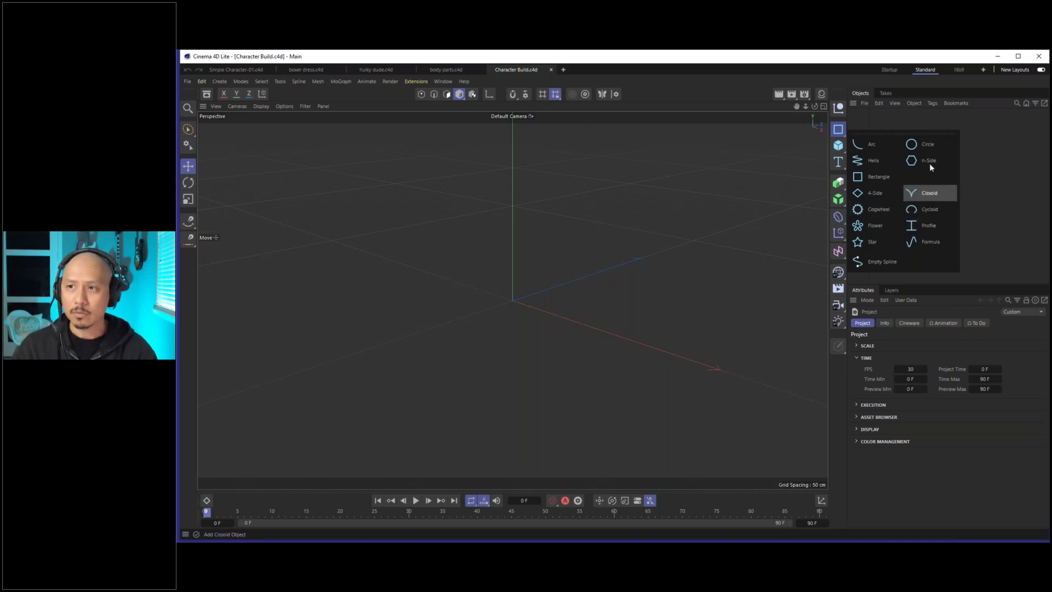
click(842, 147)
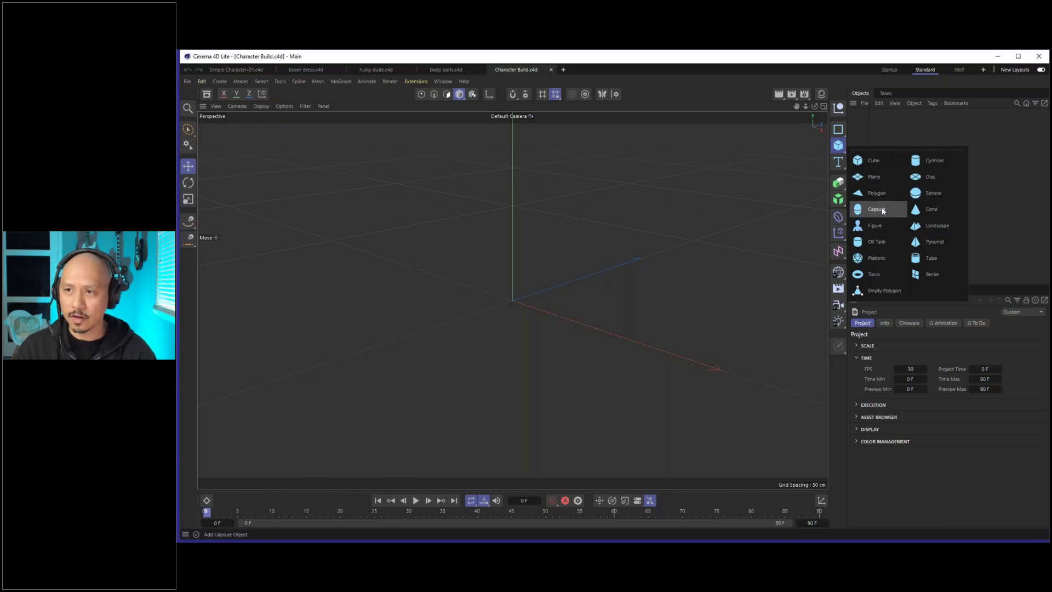
click(779, 199)
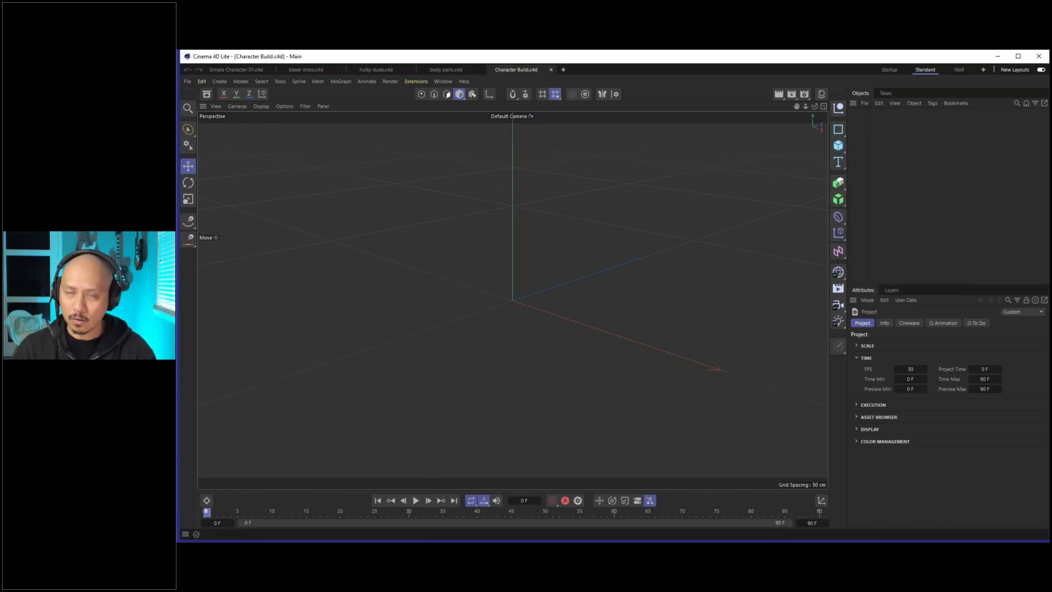
click(838, 163)
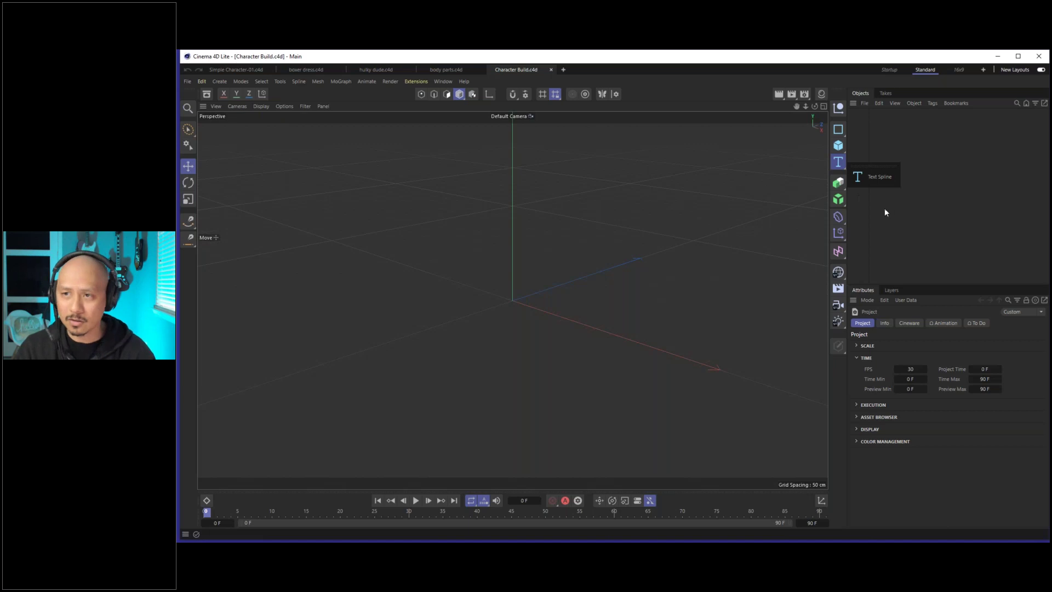
click(843, 183)
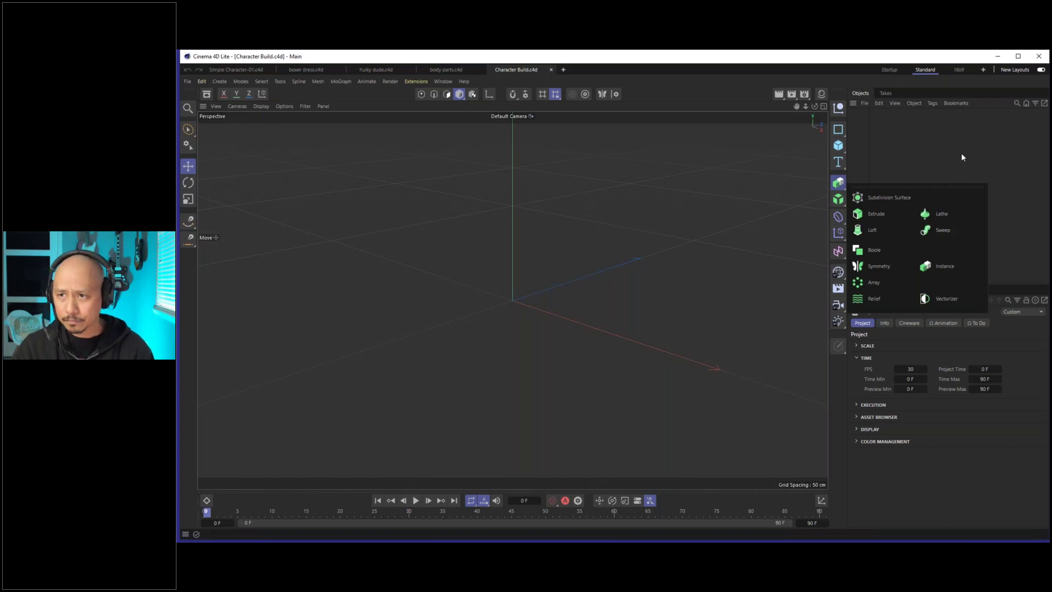
click(841, 218)
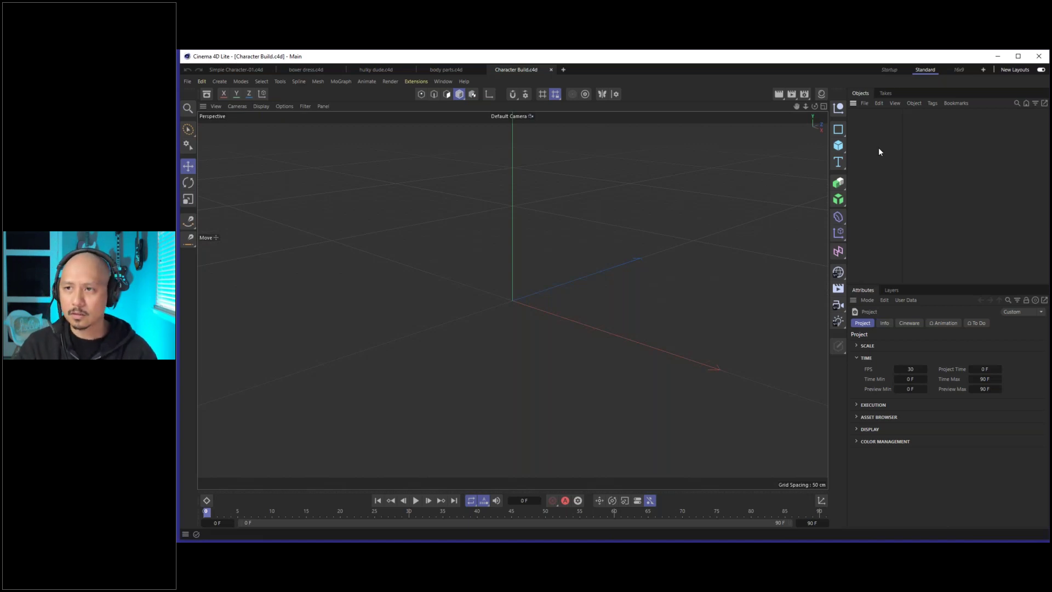
Add a sphere primitive to the scene.
click(838, 145)
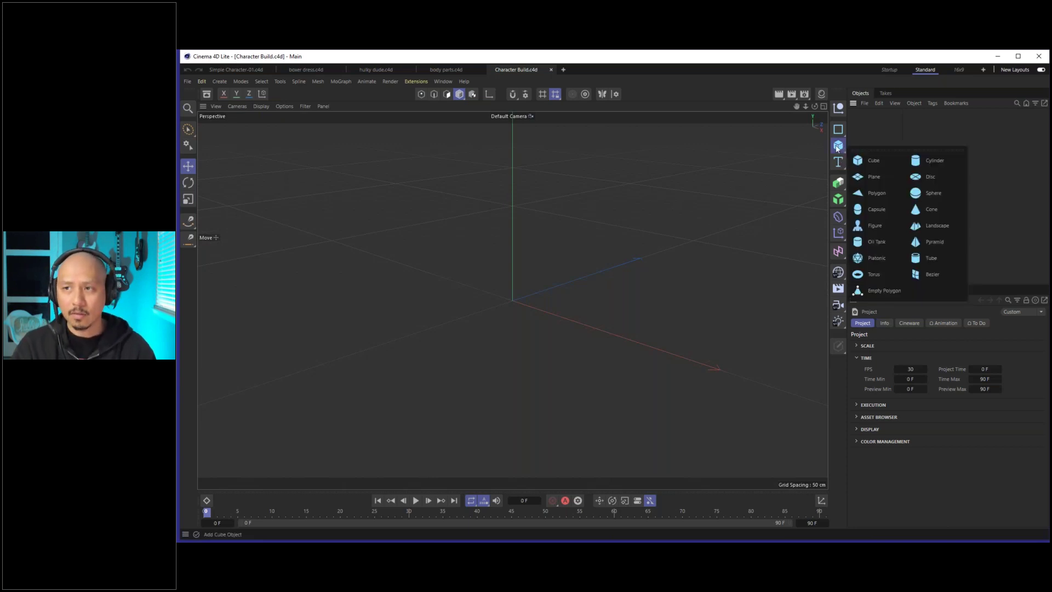
click(933, 196)
alt+right_drag(552, 320, 568, 321)
alt+middle_drag(526, 339, 526, 349)
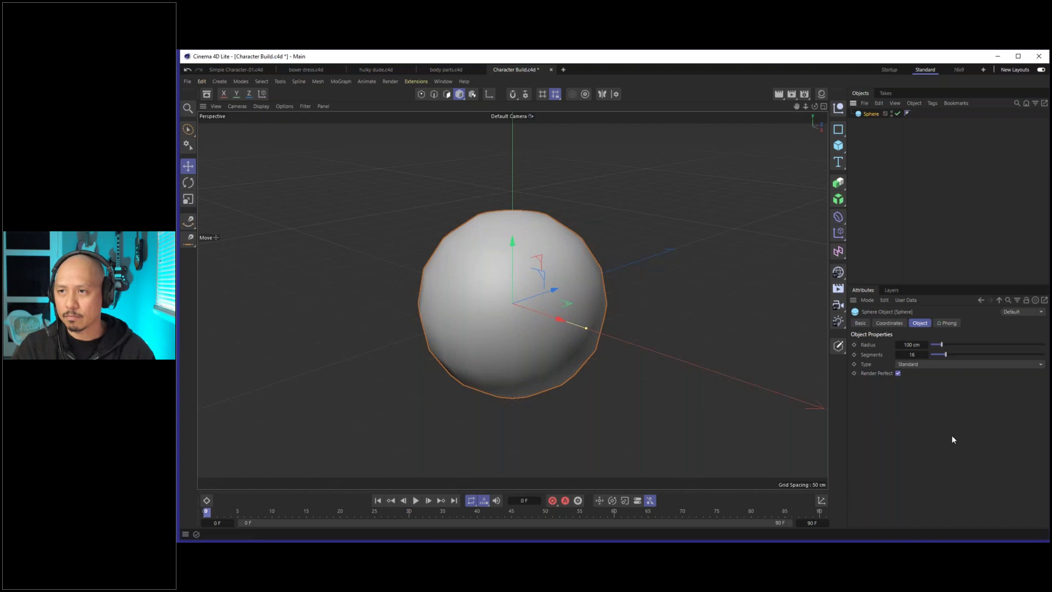
click(887, 323)
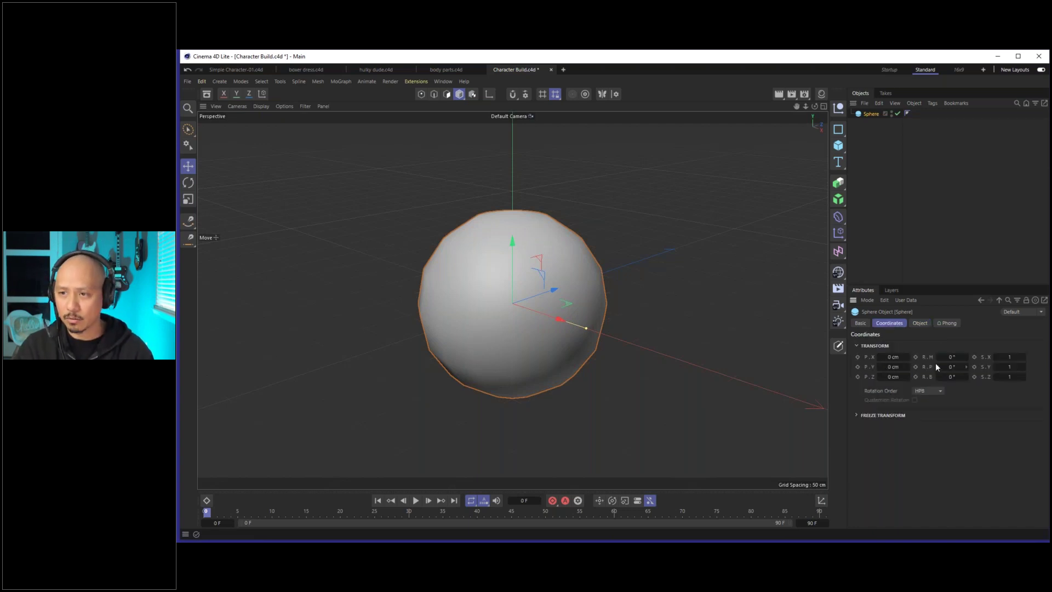
drag(893, 355, 927, 363)
key(ctrl+z)
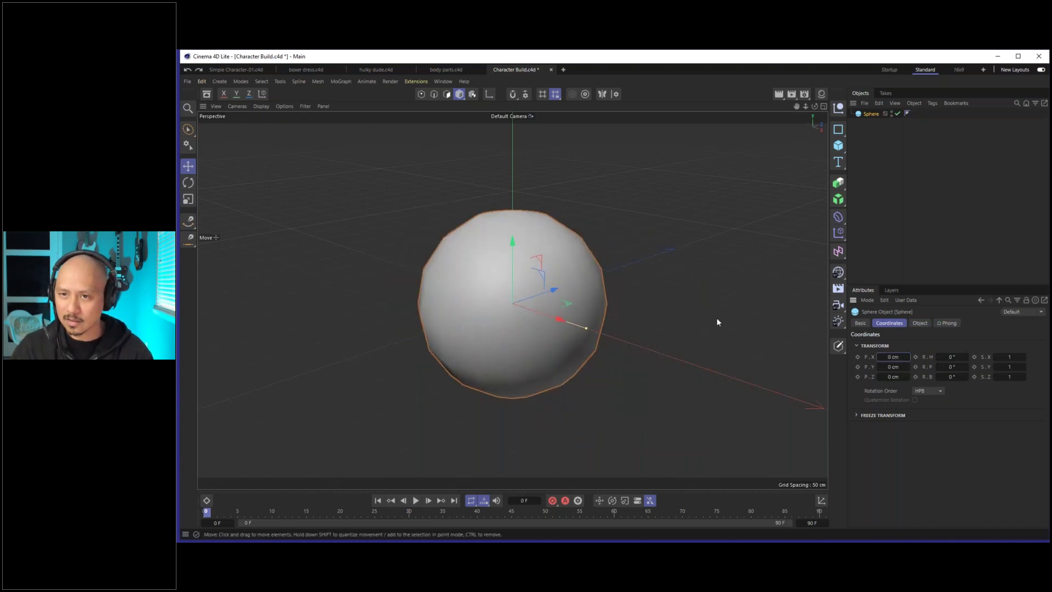
Set the sphere's radius to 125 cm and reduce its segments to 5.
click(919, 325)
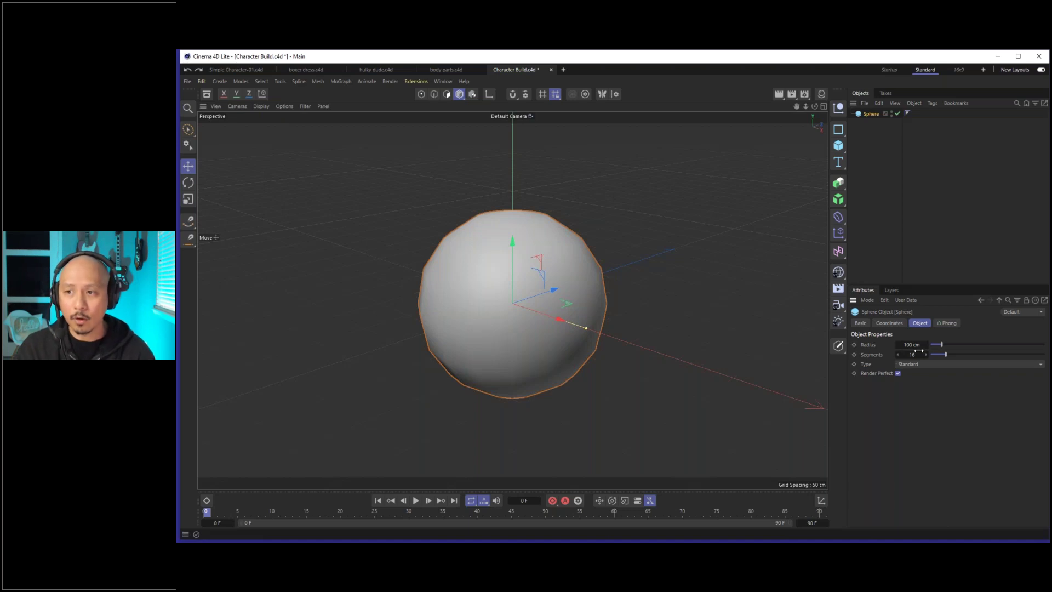
mouse_move(920, 345)
mouse_down()
mouse_move(943, 345)
mouse_move(929, 349)
mouse_up()
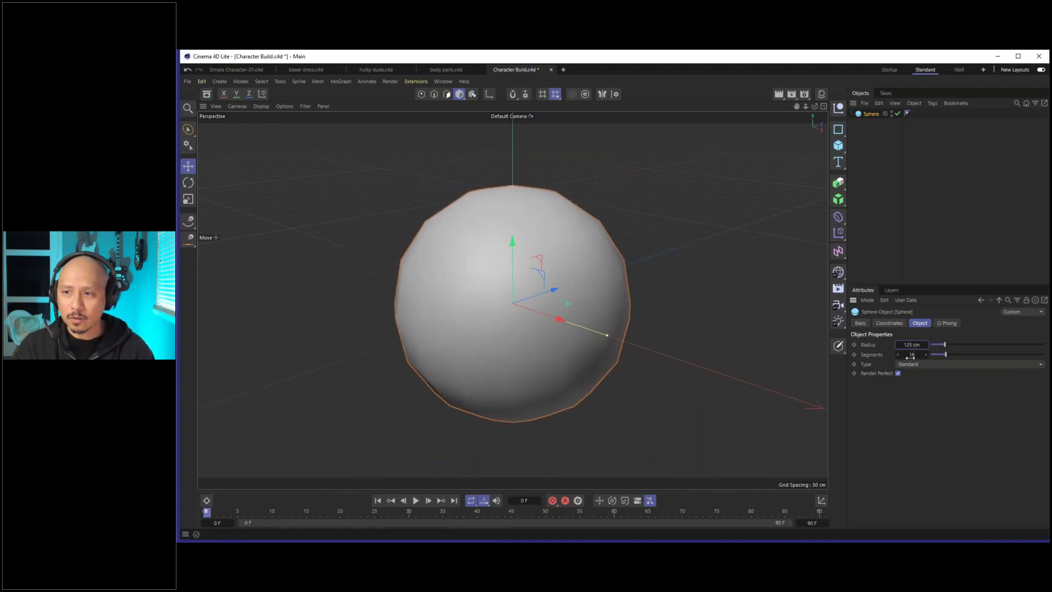
drag(914, 355, 900, 355)
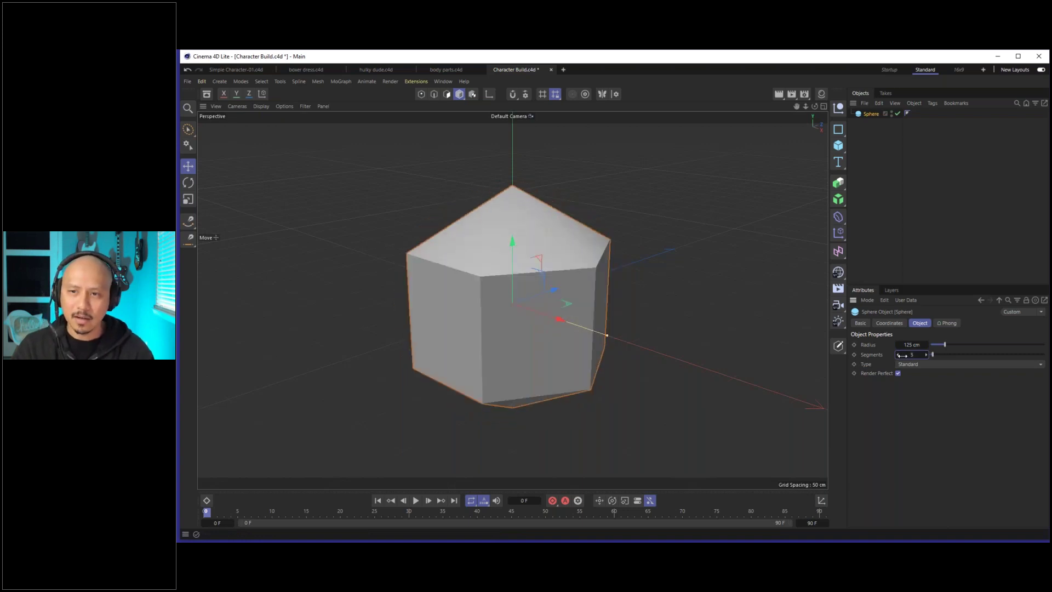
Display the viewport with Gouraud Shading (Lines) and set the sphere's segments to 20.
click(261, 107)
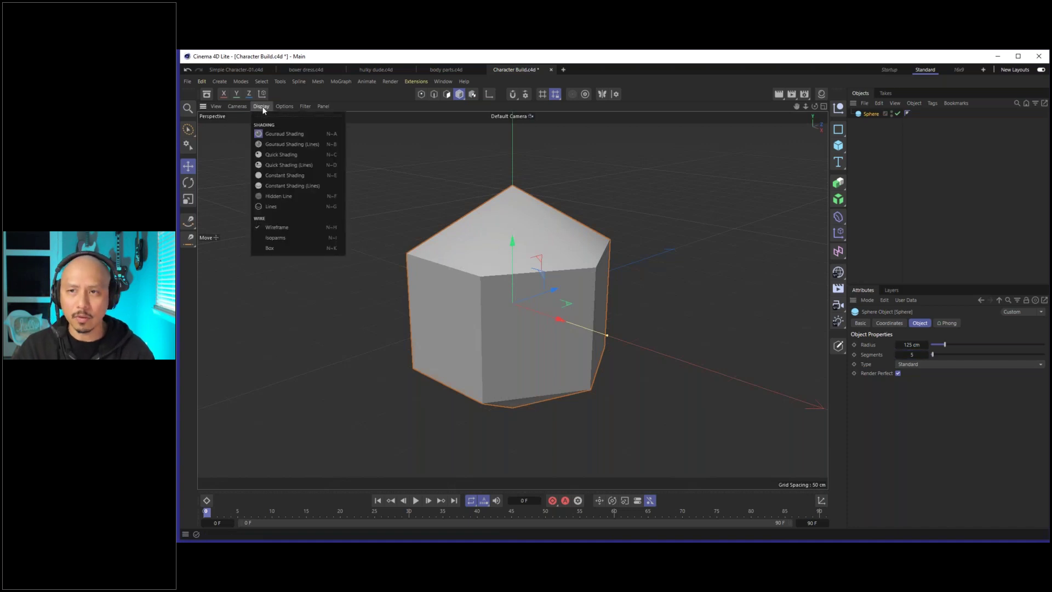
click(260, 144)
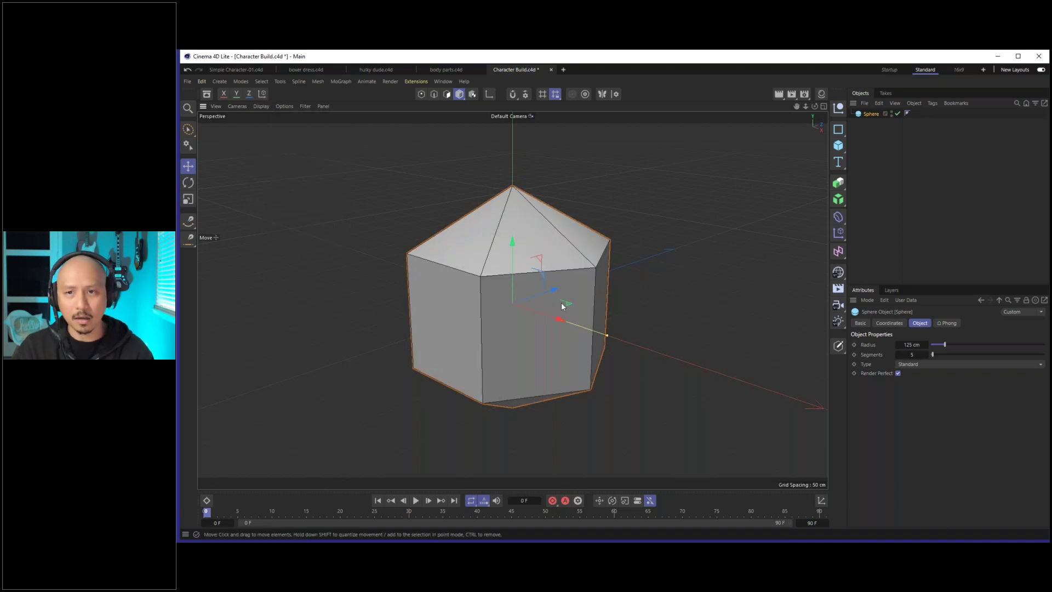
mouse_move(914, 356)
mouse_down()
mouse_move(941, 358)
mouse_move(906, 357)
mouse_up()
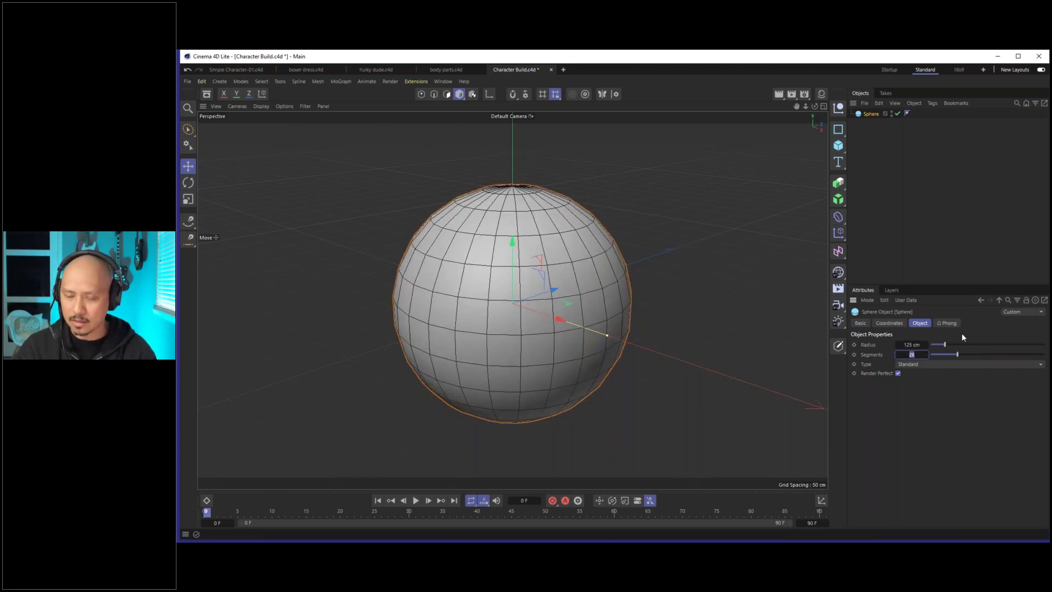
text(20)
key(Return)
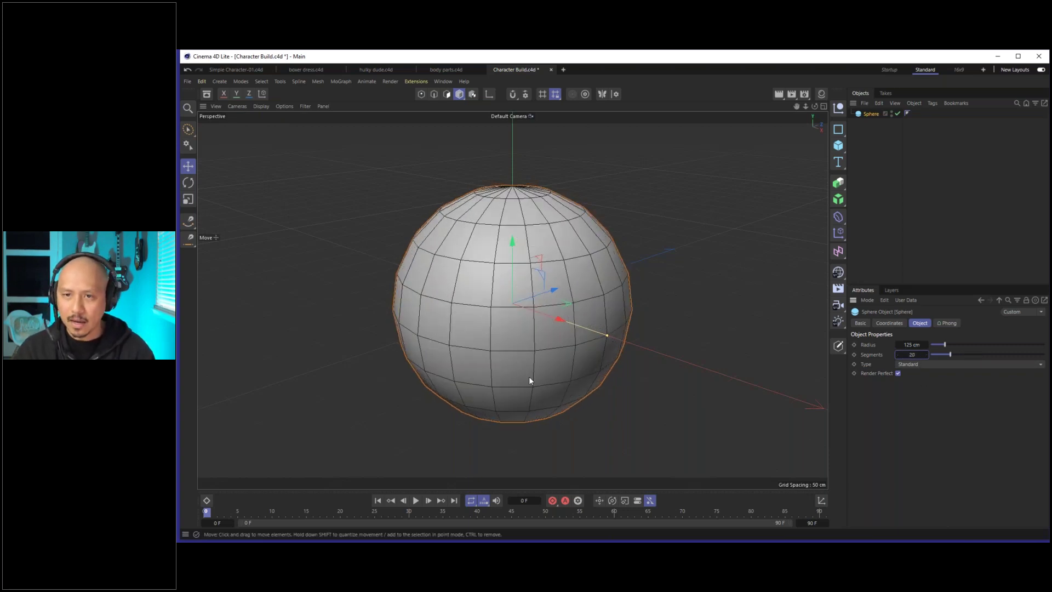
Rename the sphere object to Head.
alt+drag(506, 335, 561, 293)
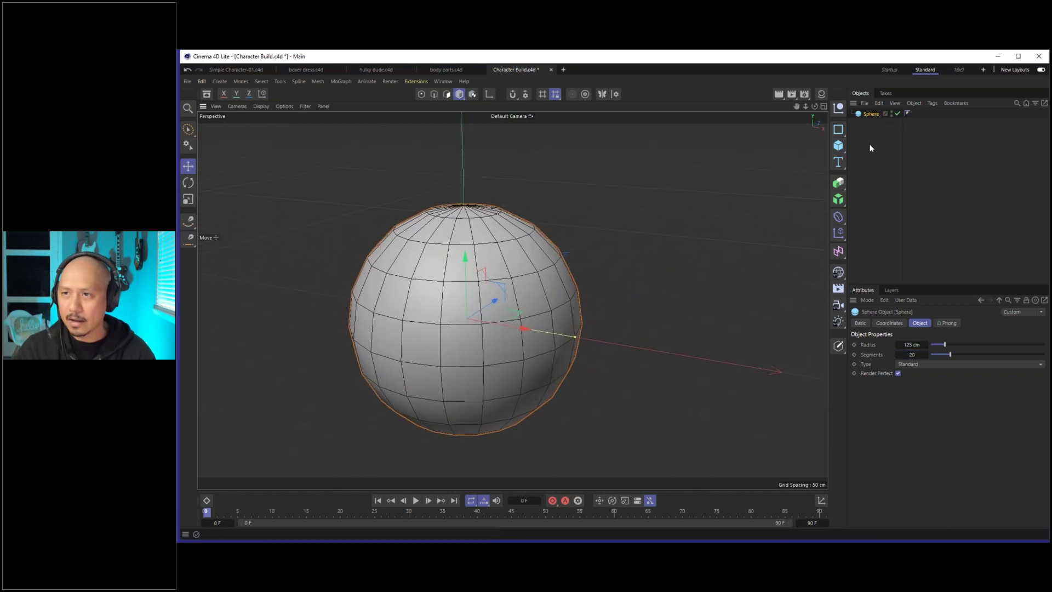
click(886, 128)
click(871, 115)
double_click(872, 115)
text(Head)
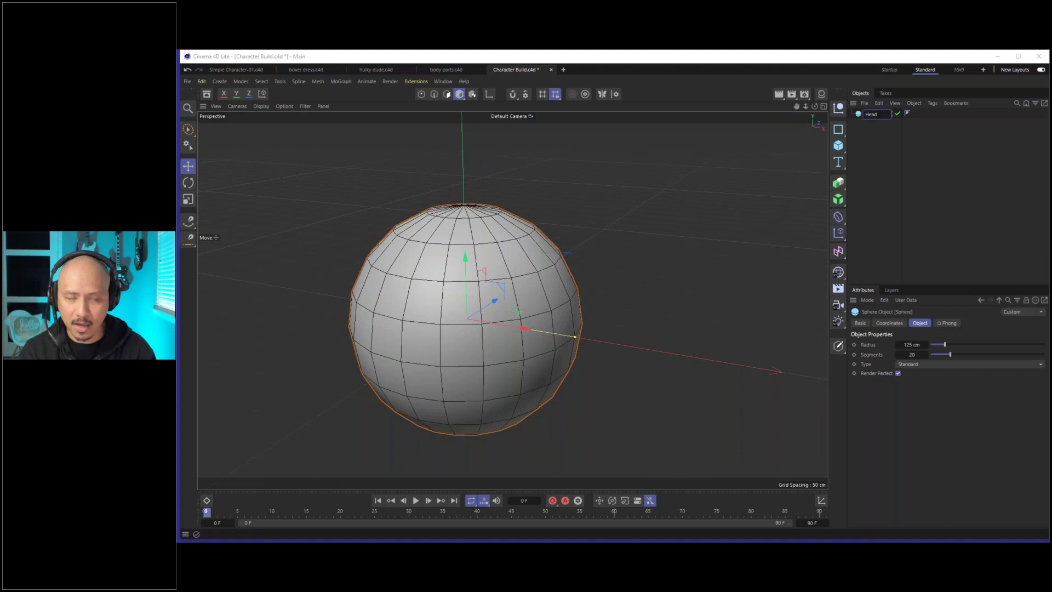
key(Return)
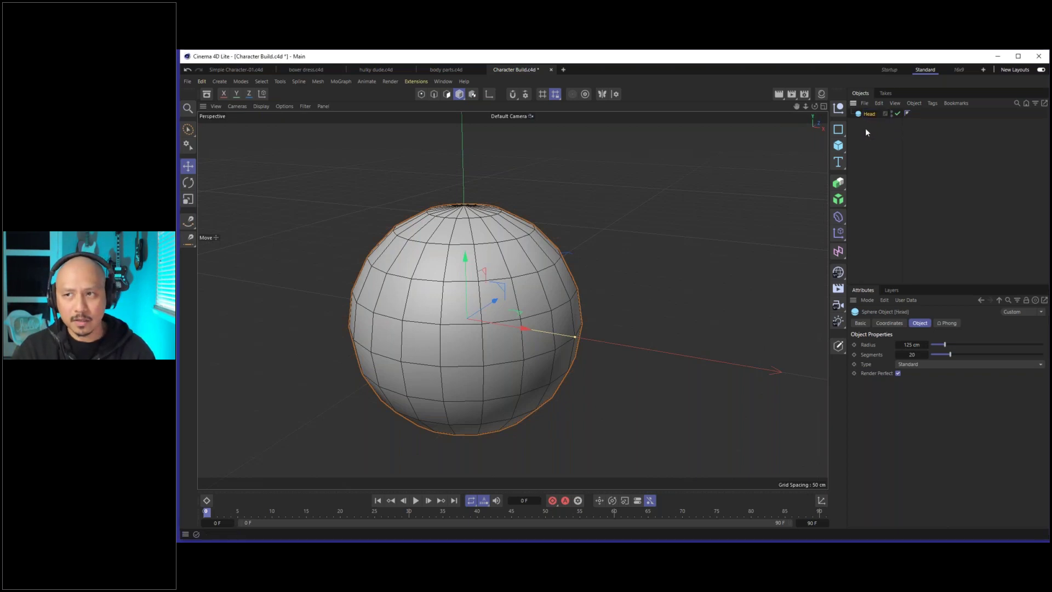
Show the material manager, create a new default material and name it Skin.
click(822, 94)
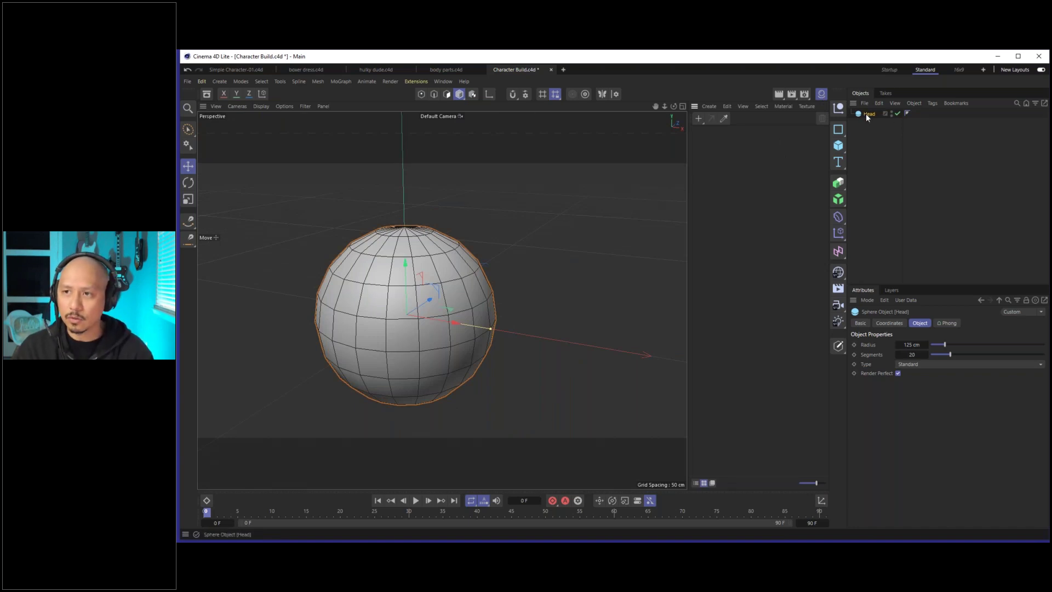
click(699, 120)
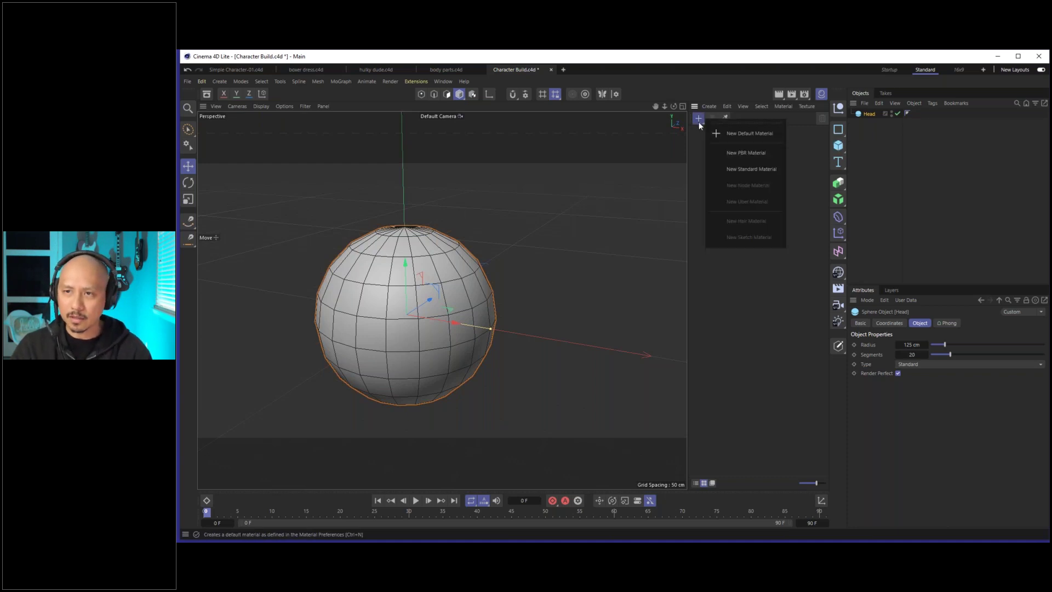
click(731, 135)
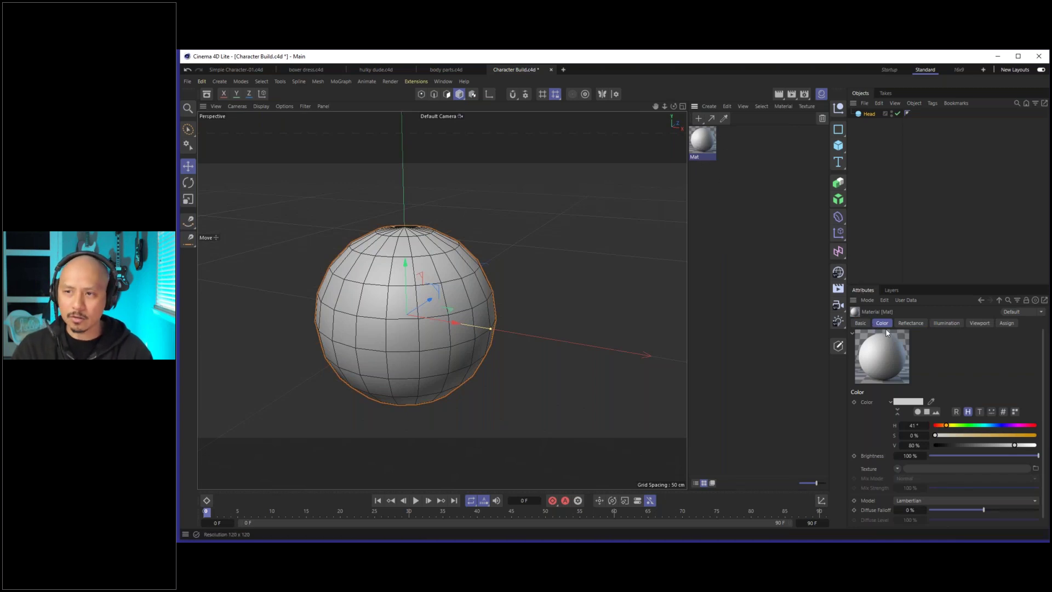
click(859, 323)
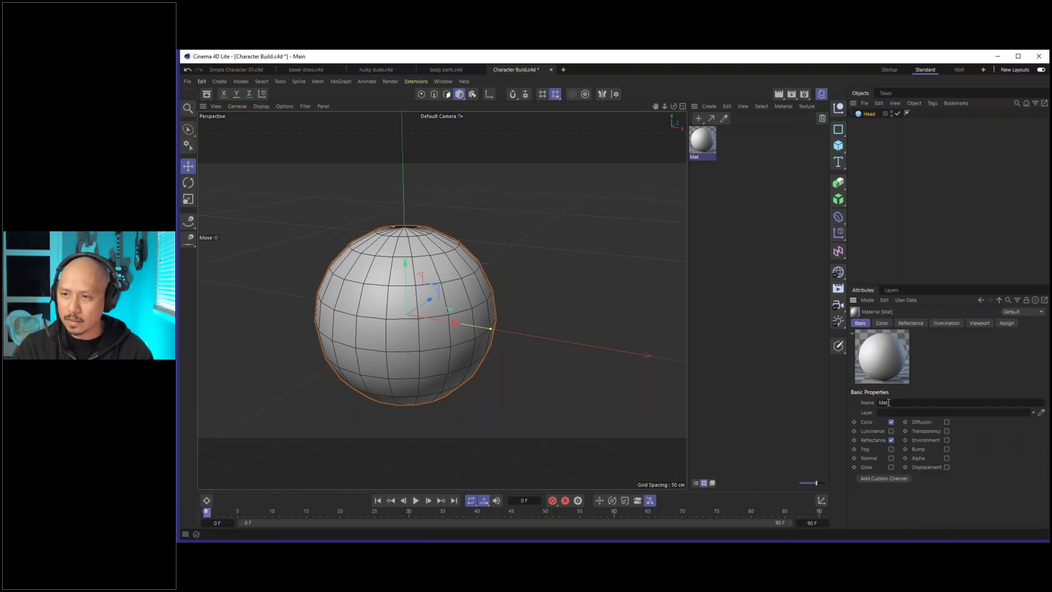
double_click(889, 402)
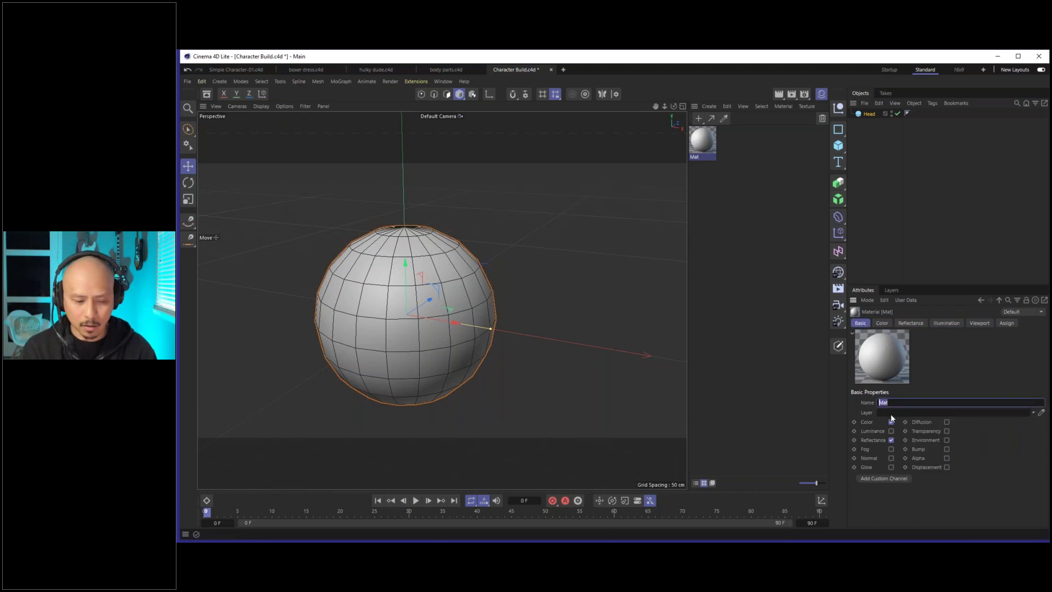
text(Skin)
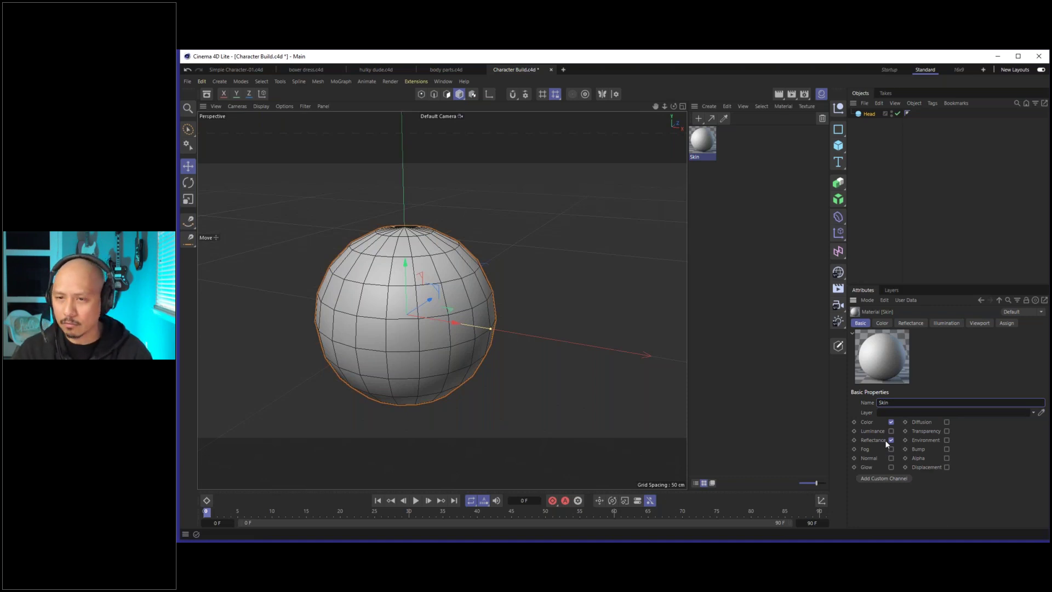
Raise the saturation of the Skin material's color to 70%.
click(882, 323)
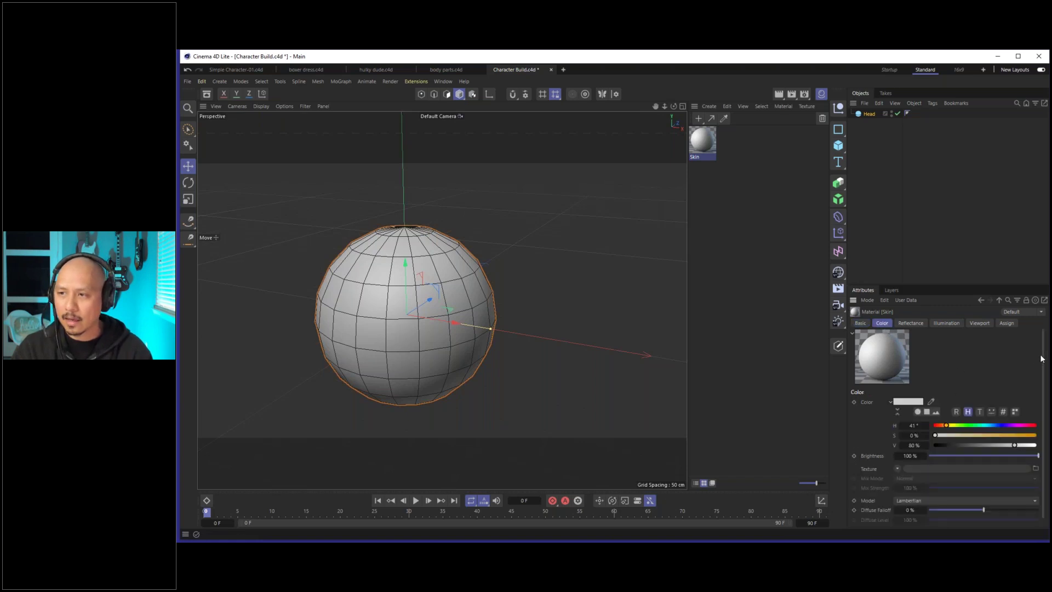
scroll(1022, 380, down, 1)
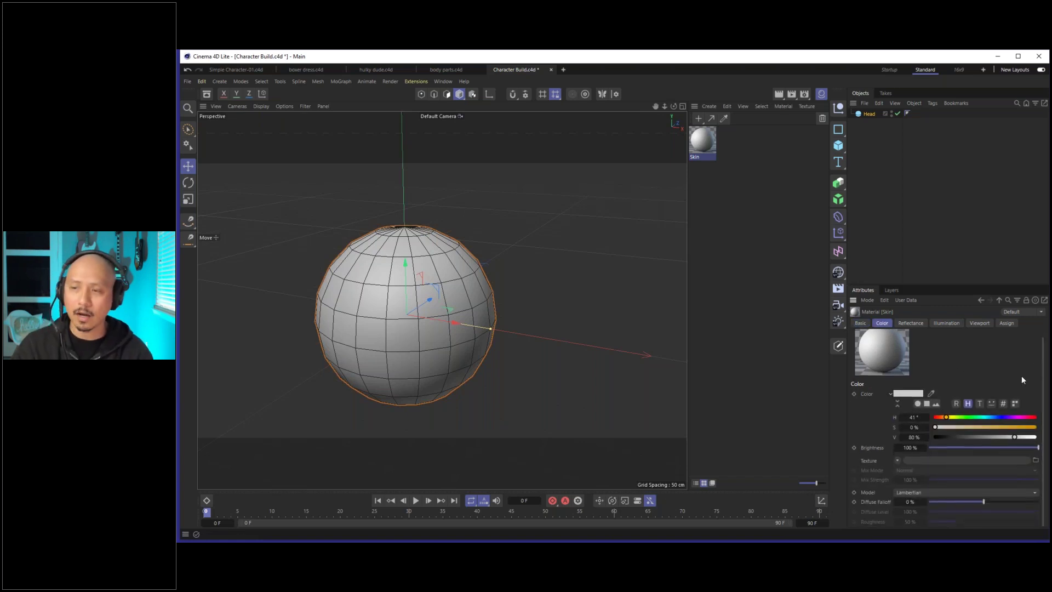
drag(935, 427, 1008, 428)
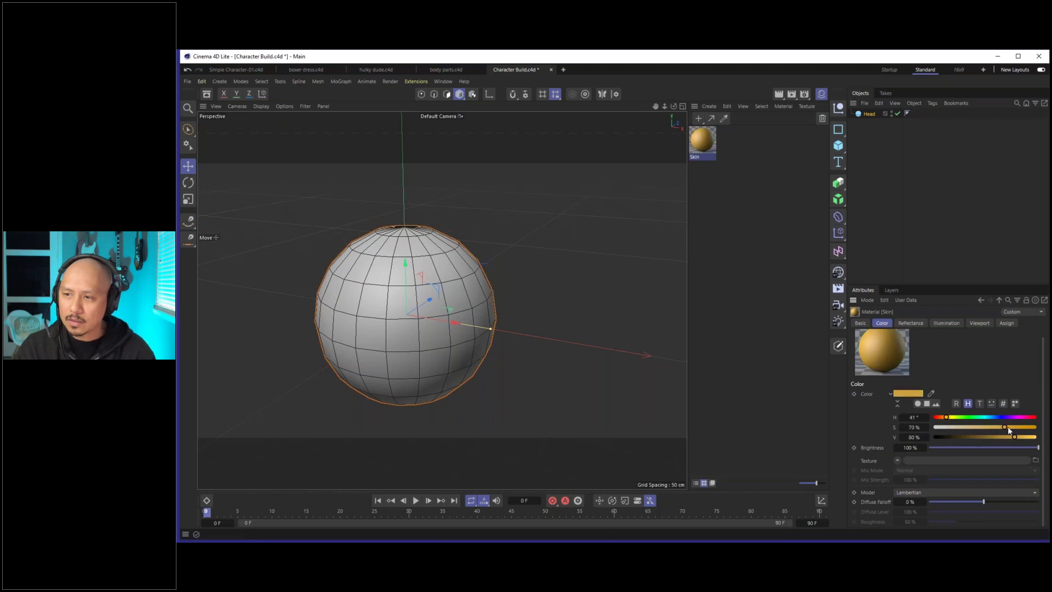
Set the Skin material's color to 73% saturation and 85% value.
click(1020, 437)
click(1008, 427)
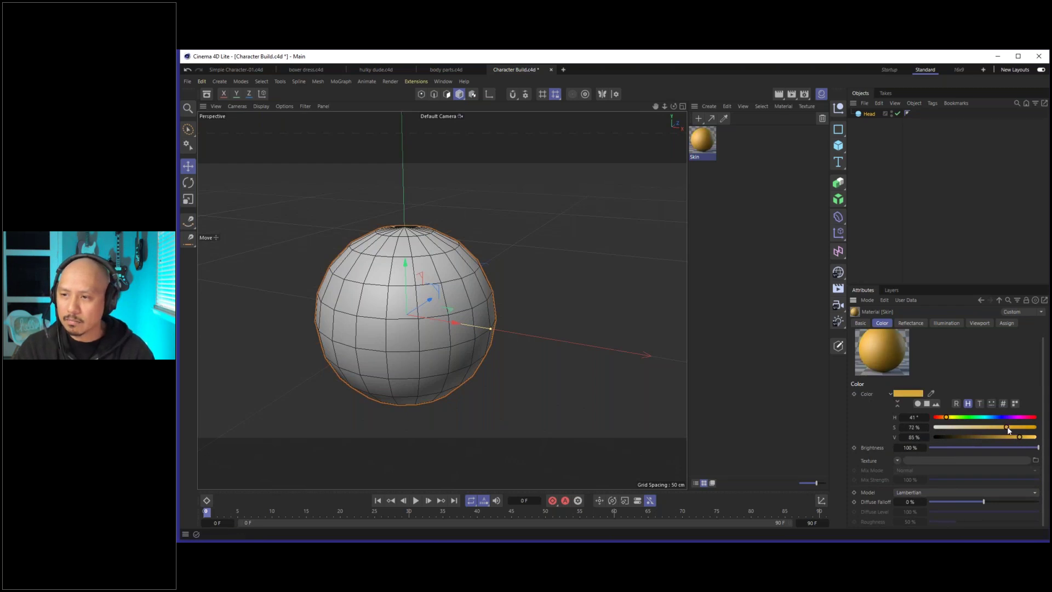
scroll(998, 379, up, 1)
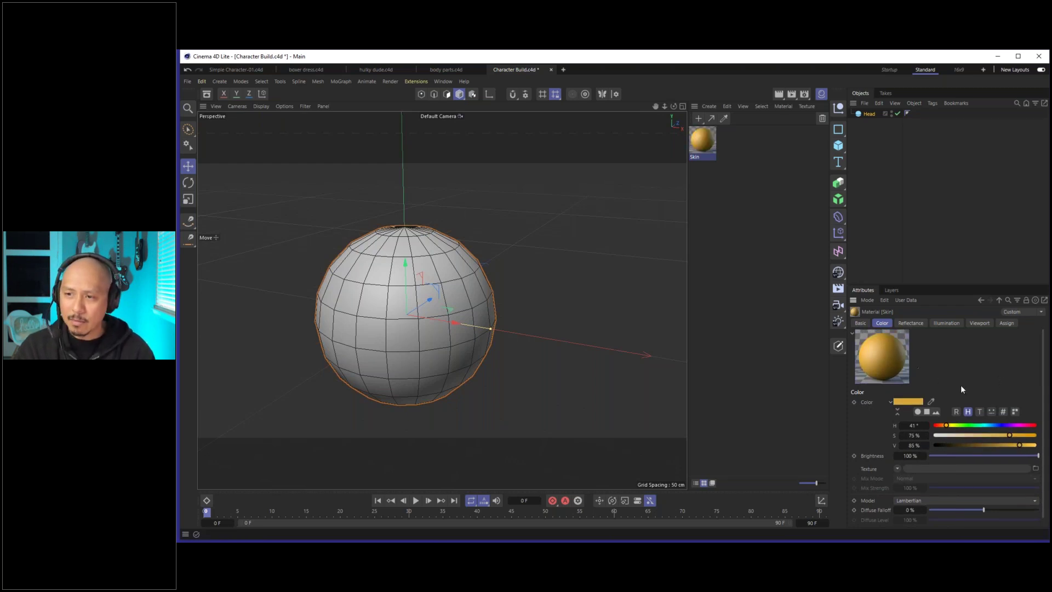
drag(1009, 436, 1007, 435)
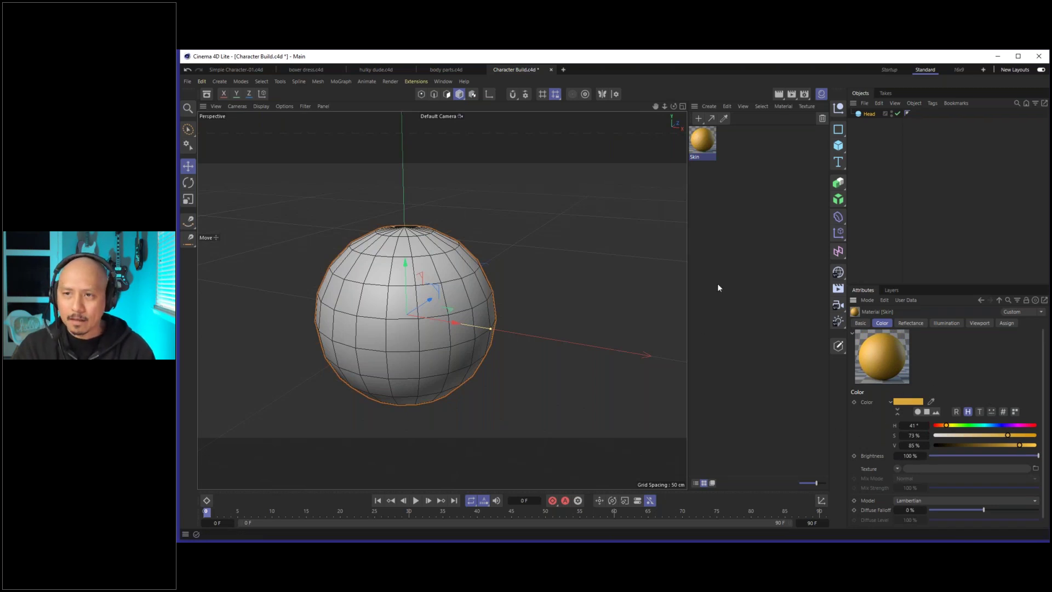
Apply the Skin material to the Head sphere and select the Head object.
drag(704, 145, 458, 317)
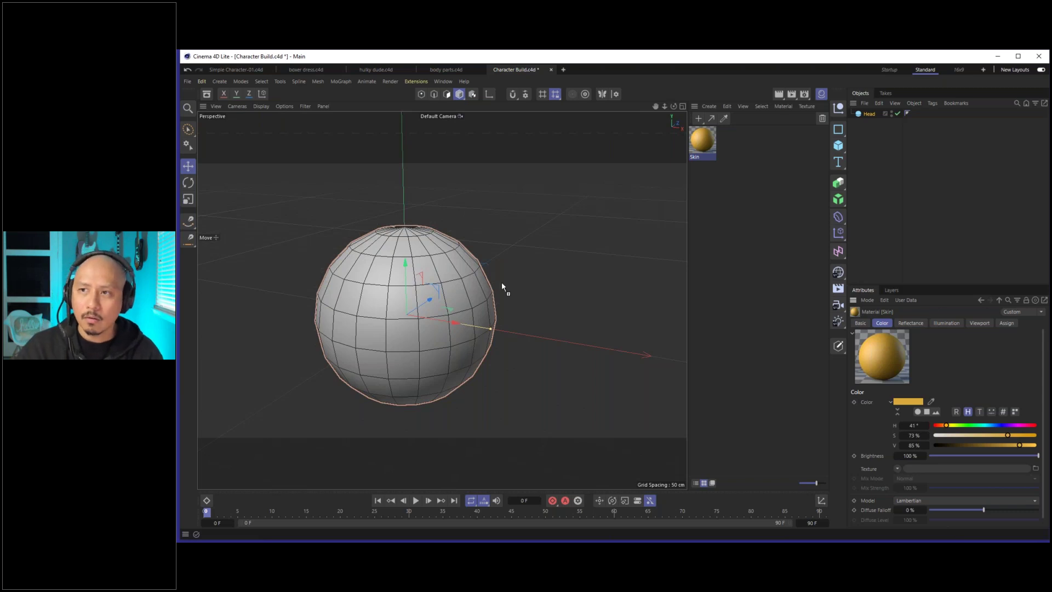
click(871, 114)
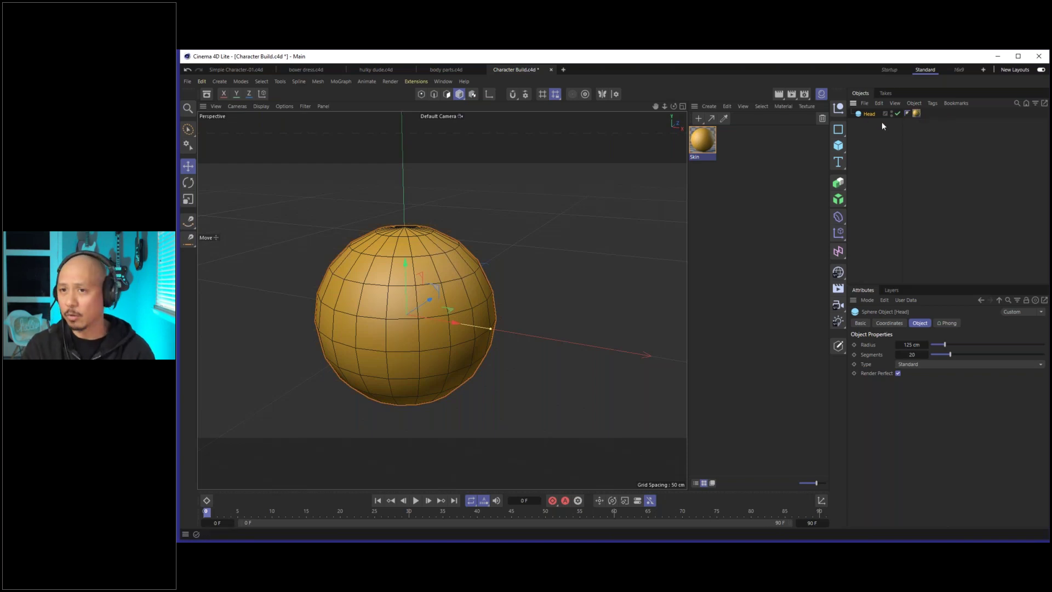
click(933, 103)
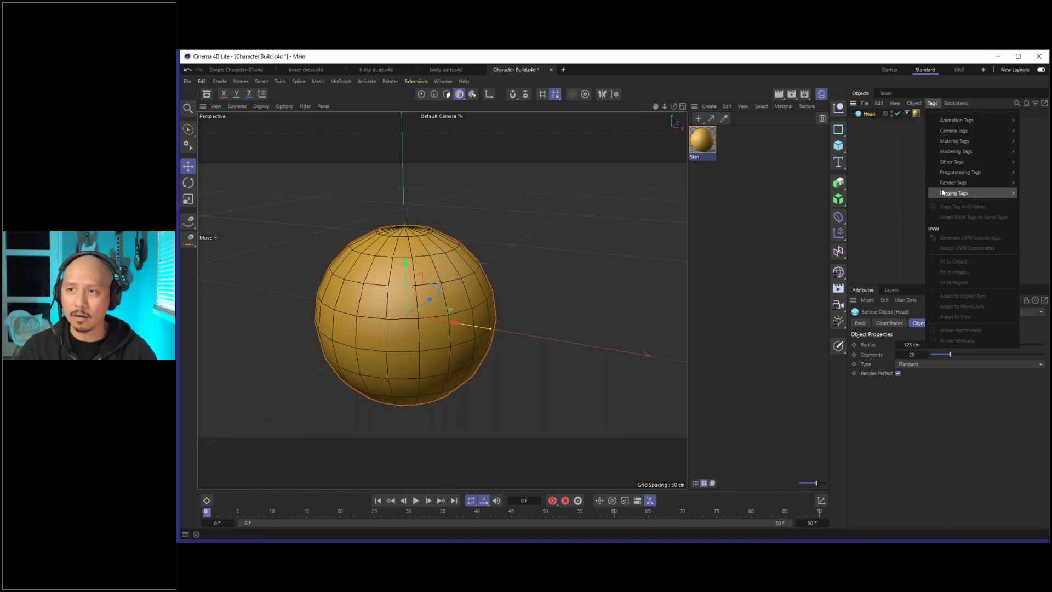
mouse_move(942, 188)
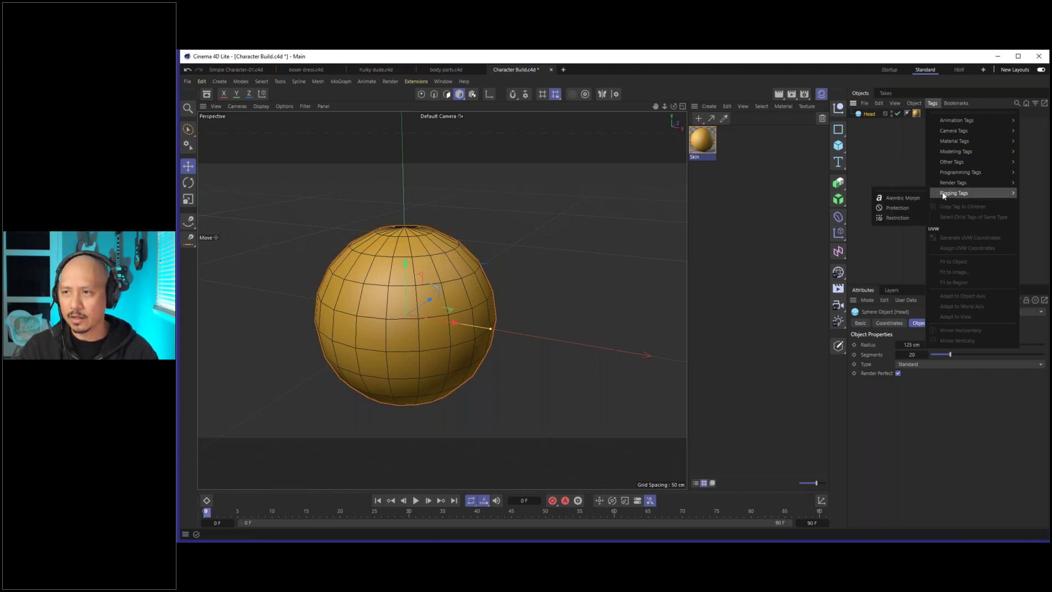
click(889, 161)
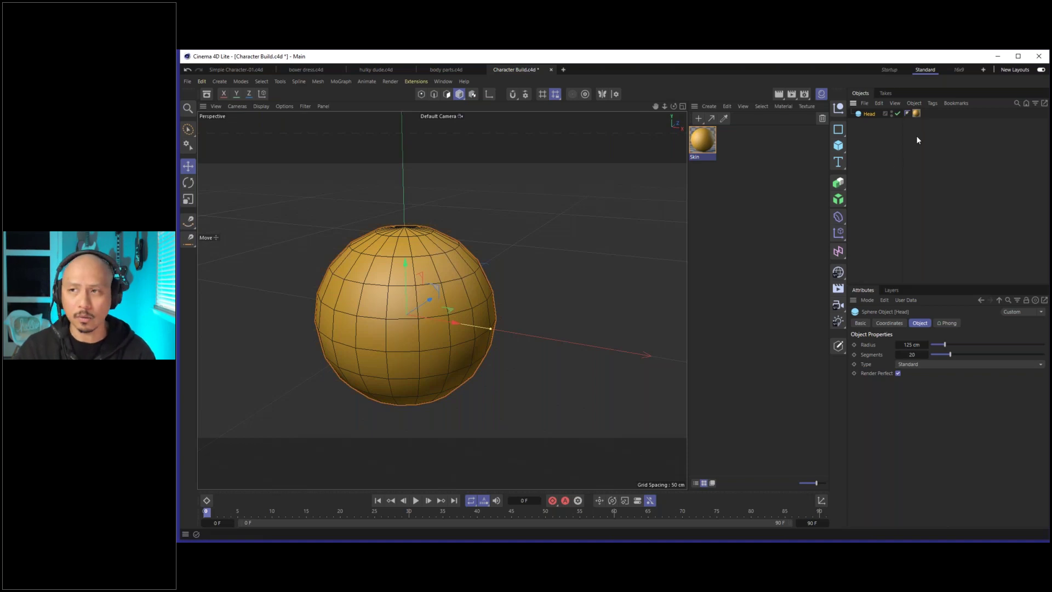
Select the Skin material tag on the Head object.
click(916, 113)
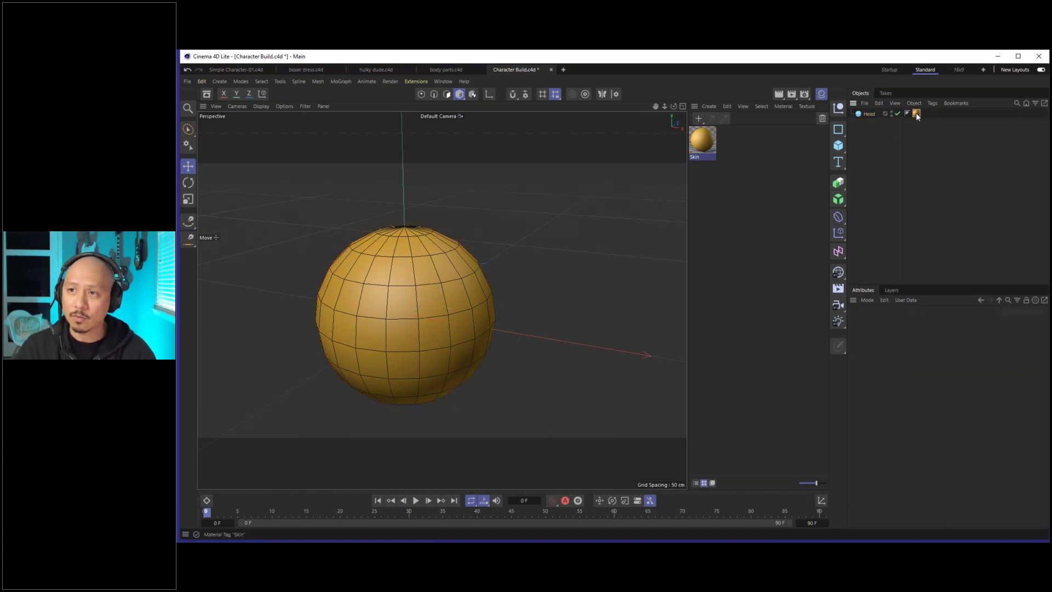
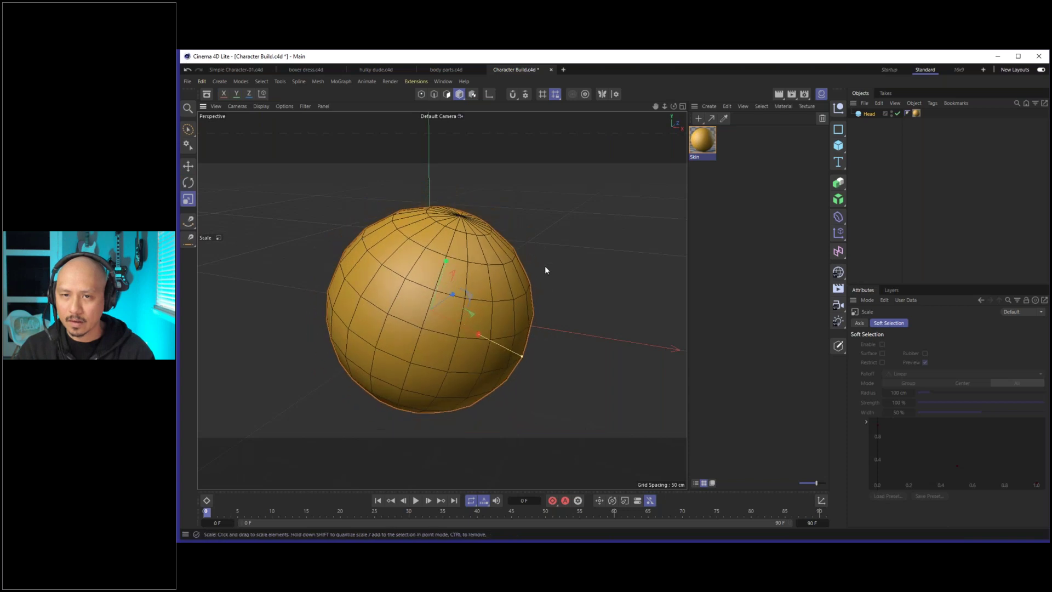
Undo the last transformations of the Head sphere and duplicate it outward along the X axis.
key(ctrl+z)
key(ctrl+z)
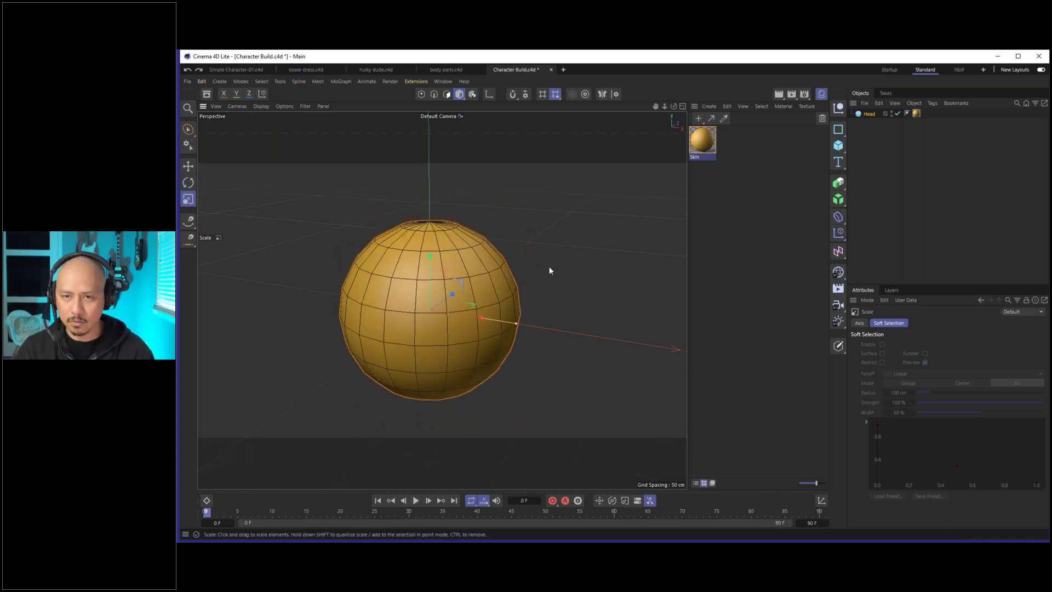
key(e)
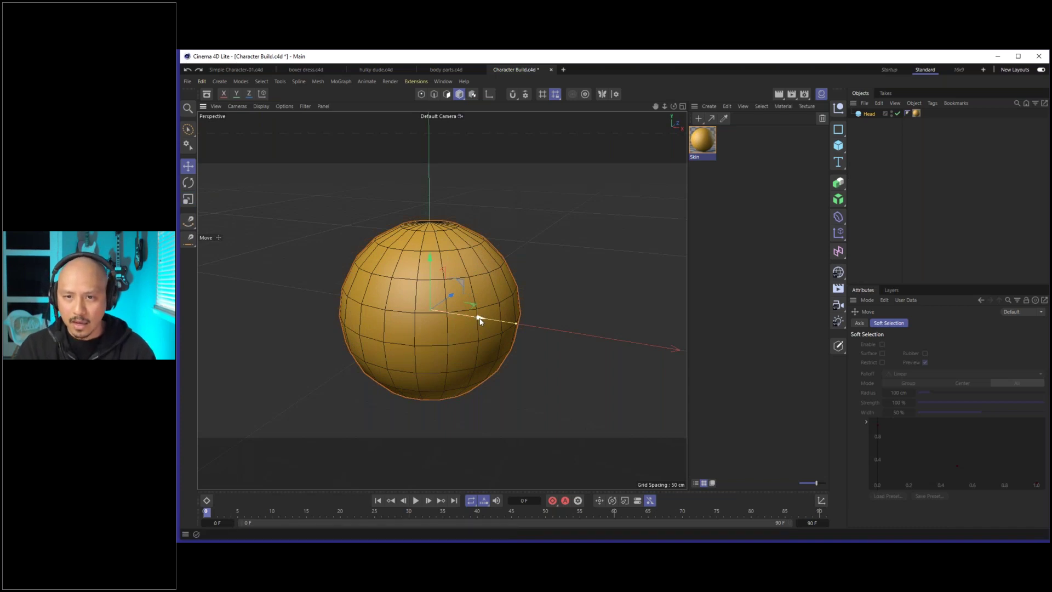
drag(499, 322, 594, 347)
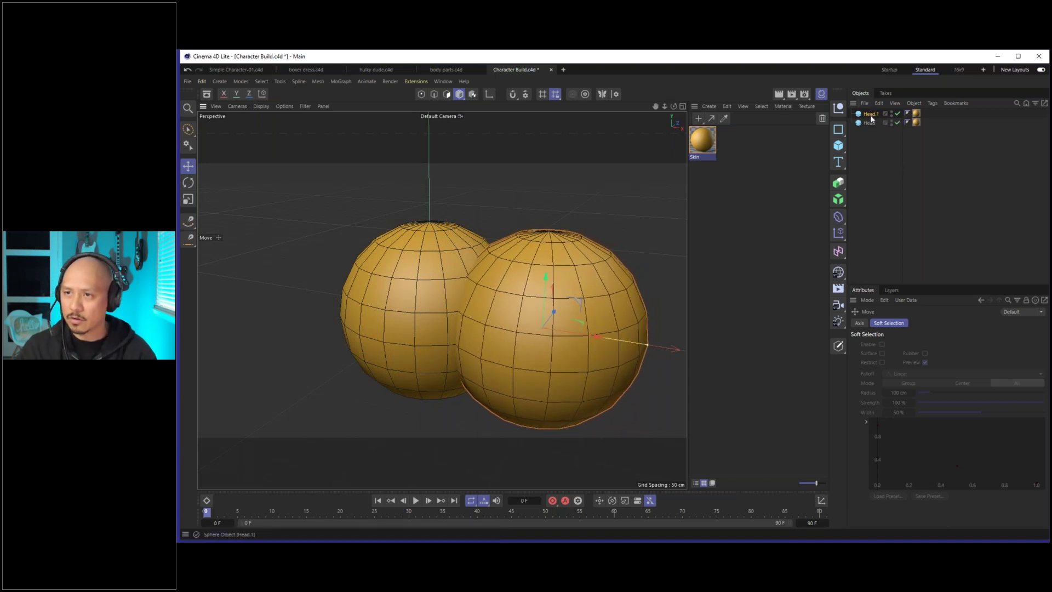
Rename the duplicated head sphere as ear.
click(872, 113)
double_click(872, 113)
text(ear)
key(Return)
Scale the ear sphere down to a radius of about 49 cm.
alt+middle_drag(489, 305, 406, 291)
alt+drag(406, 291, 426, 284)
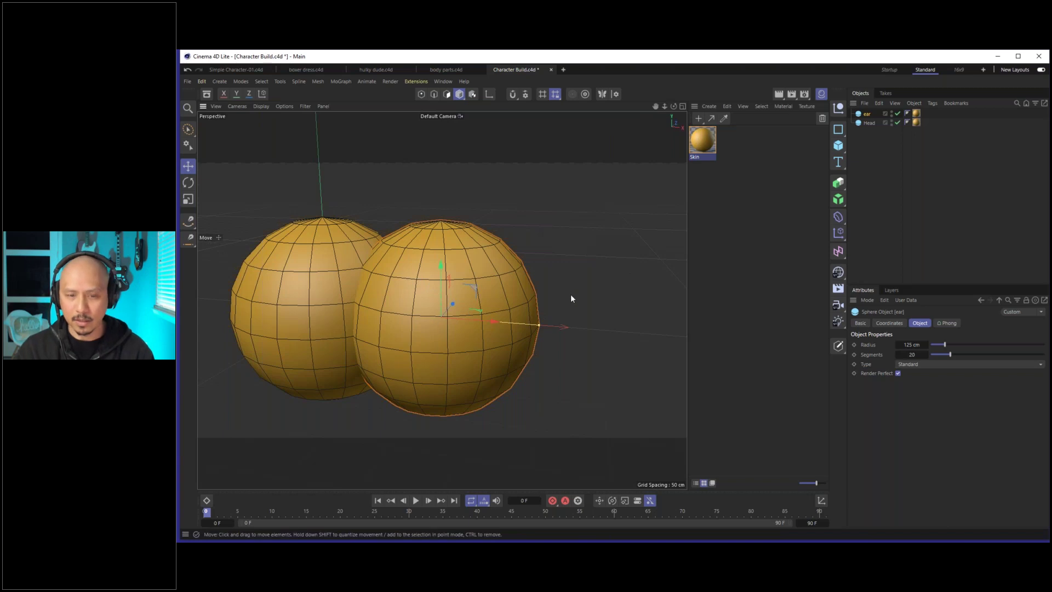
key(t)
drag(580, 258, 470, 309)
alt+right_drag(424, 330, 464, 333)
alt+middle_drag(463, 334, 527, 333)
alt+drag(527, 333, 547, 313)
alt+right_drag(494, 332, 557, 299)
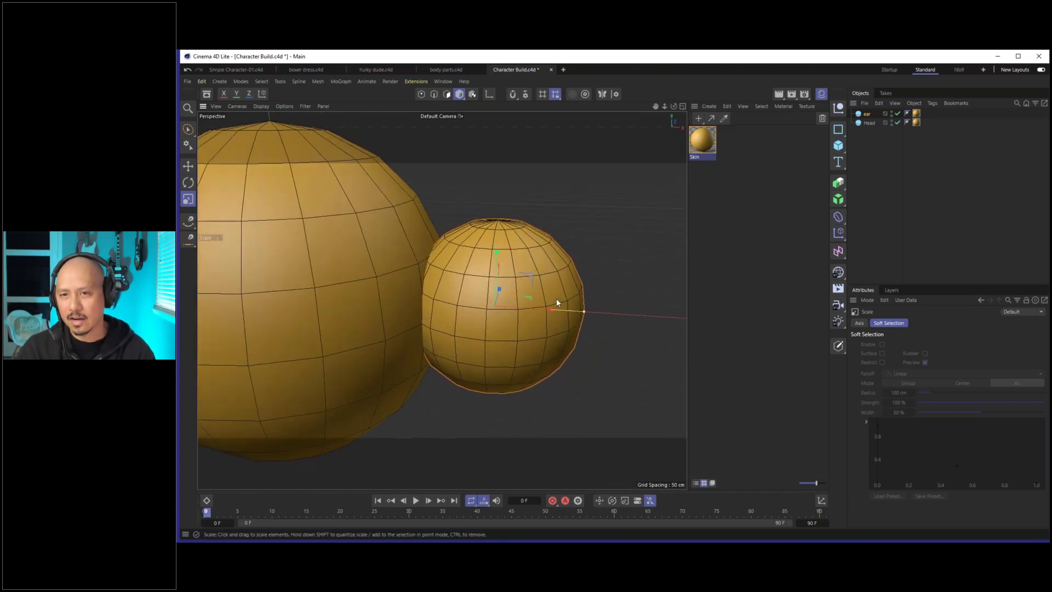
mouse_move(550, 310)
mouse_down()
mouse_move(522, 309)
mouse_move(540, 308)
mouse_move(545, 318)
mouse_move(534, 317)
mouse_up()
click(865, 114)
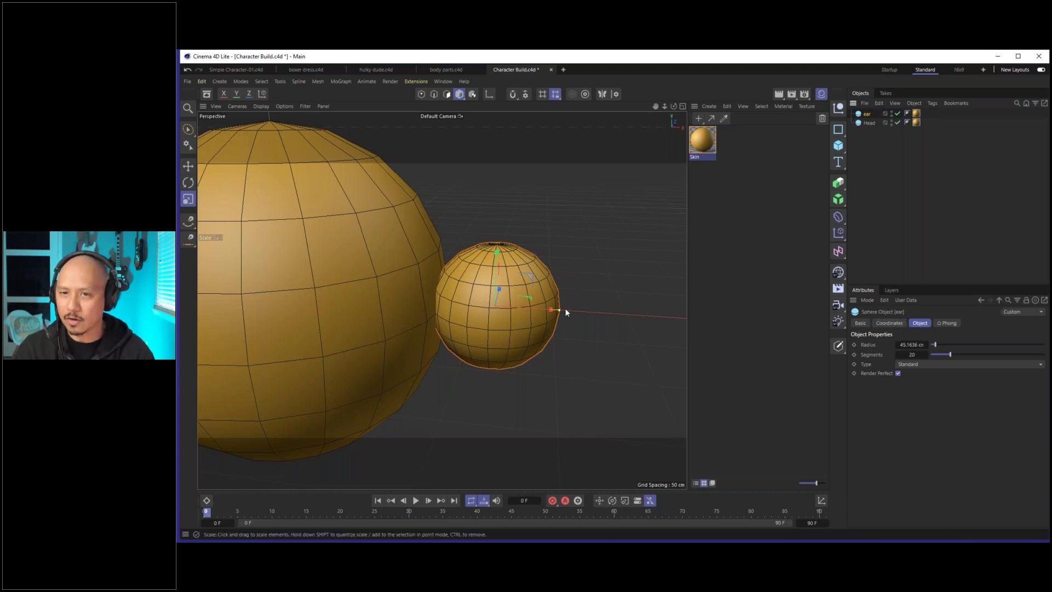
alt+right_drag(514, 316, 562, 335)
alt+middle_drag(562, 335, 558, 343)
alt+drag(557, 344, 569, 315)
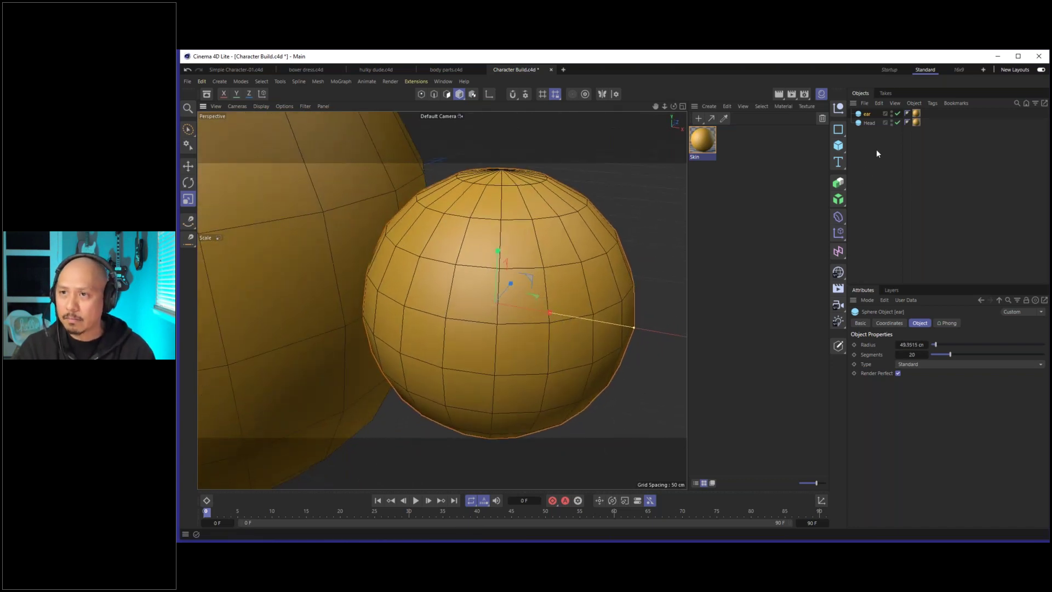
Make the ear sphere editable and activate Brush Selection in polygon mode.
right_click(867, 118)
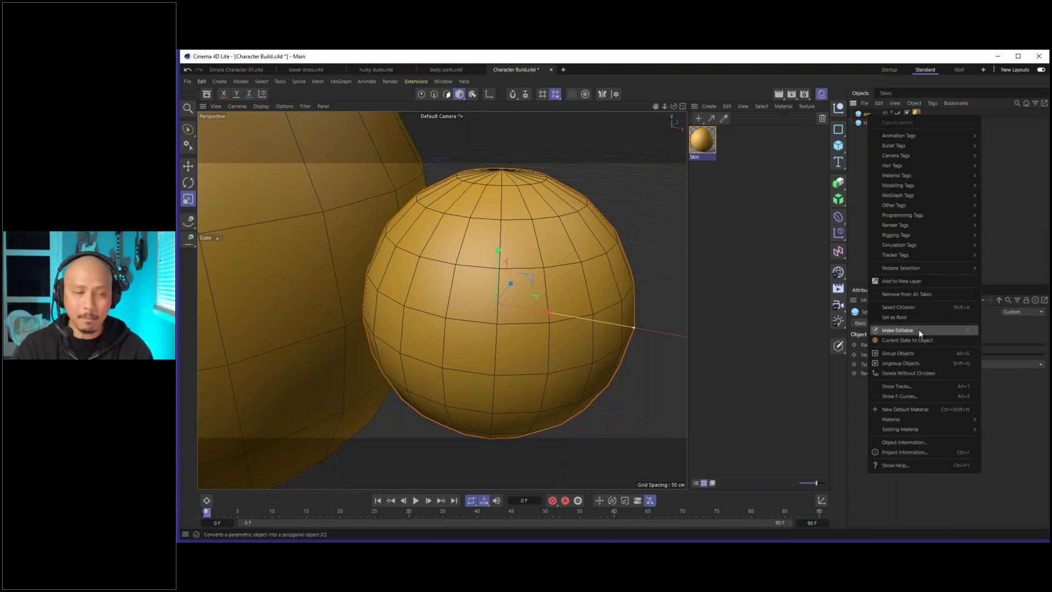
click(918, 329)
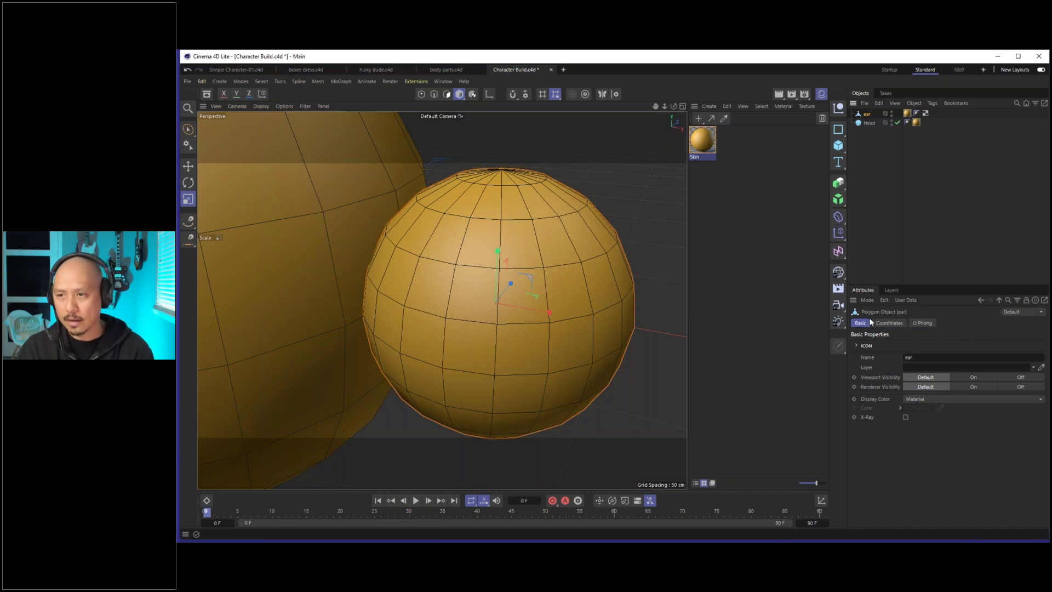
click(446, 94)
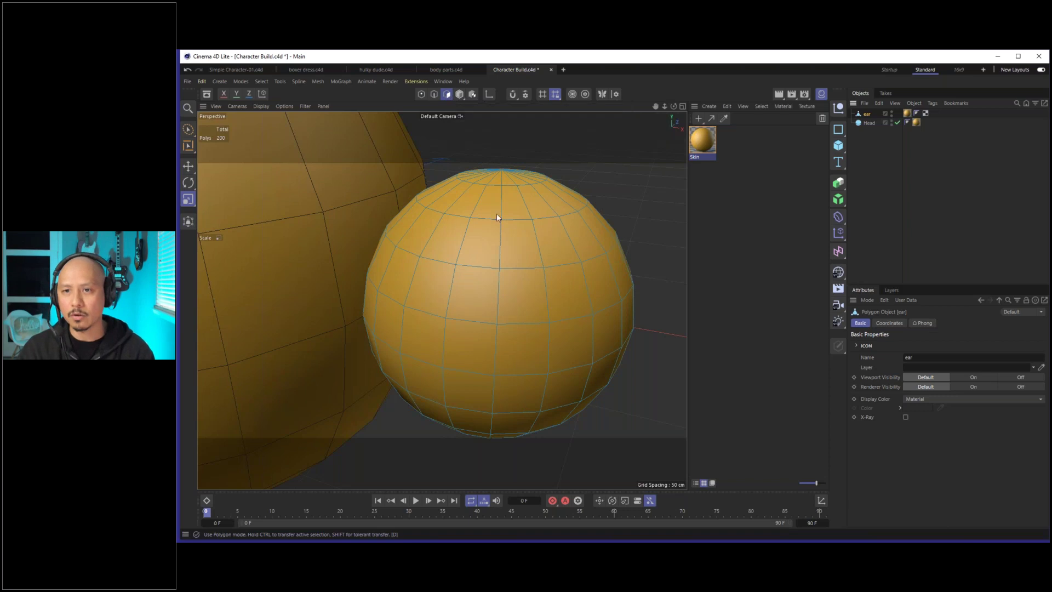
click(188, 130)
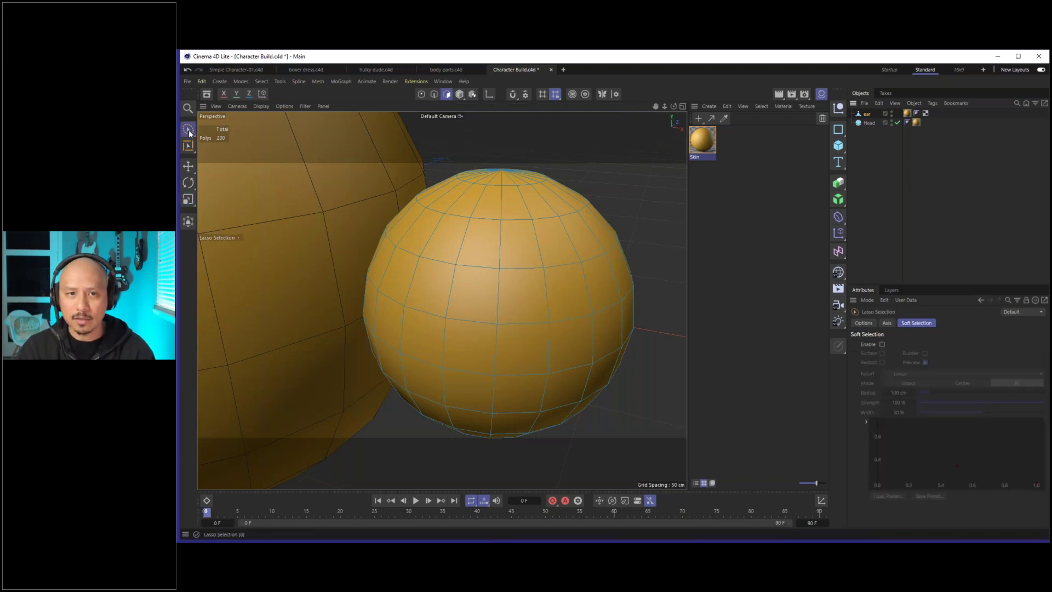
click(190, 130)
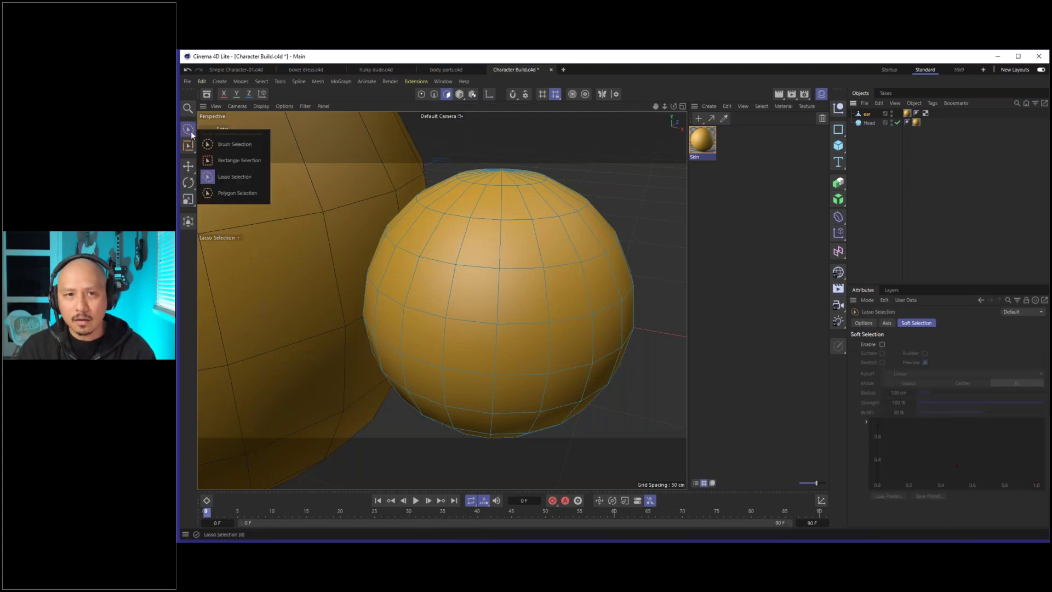
click(250, 144)
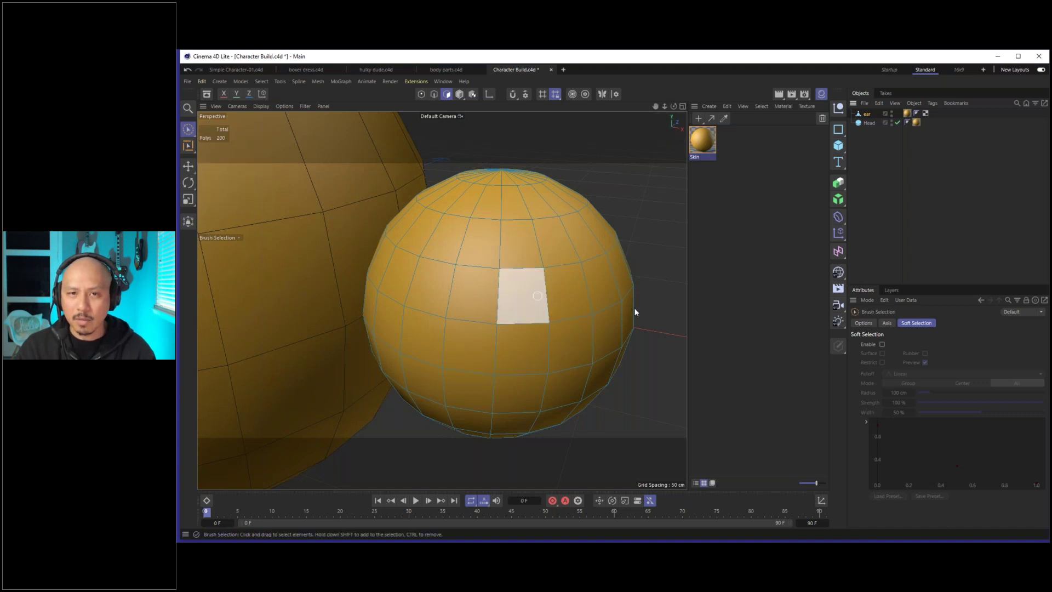
Select a single polygon on the ear's side, try moving it, and undo the change.
click(562, 295)
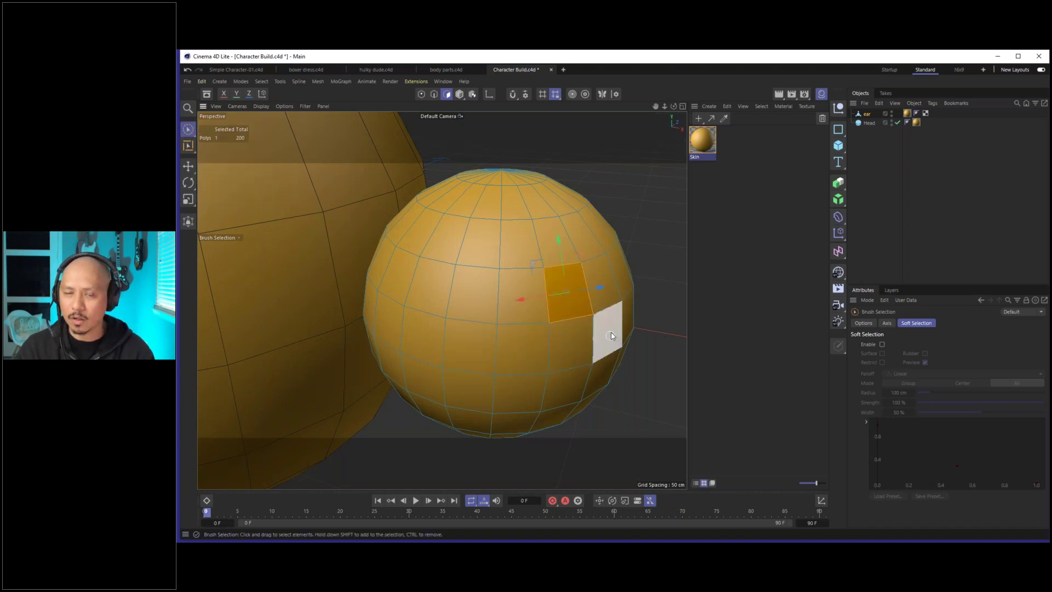
alt+drag(519, 327, 576, 276)
key(ctrl+z)
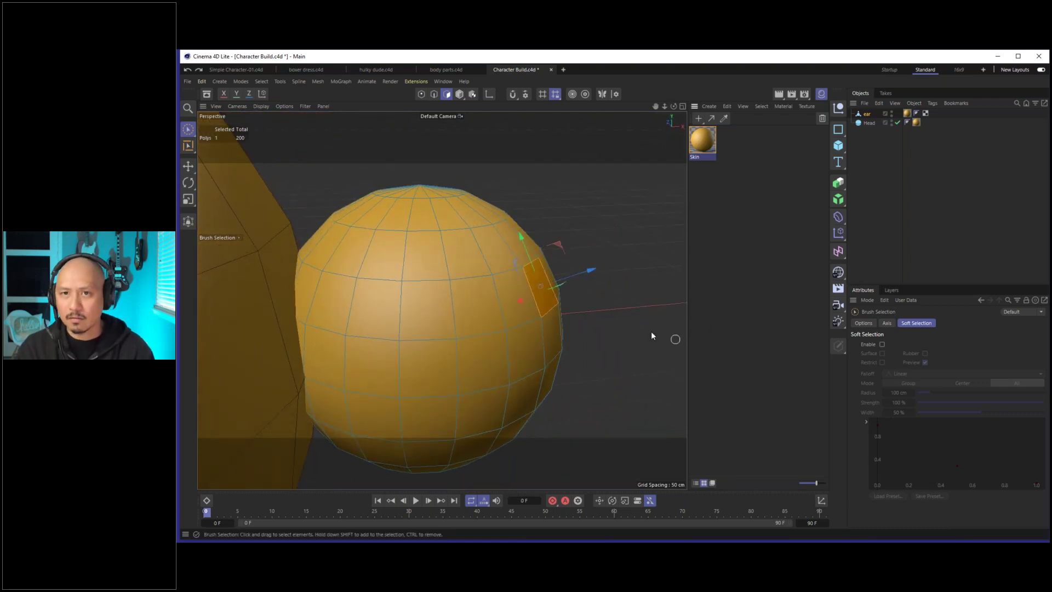
Try moving an edge of the ear in edge mode, undo it, and return to polygon mode by way of point mode.
click(434, 95)
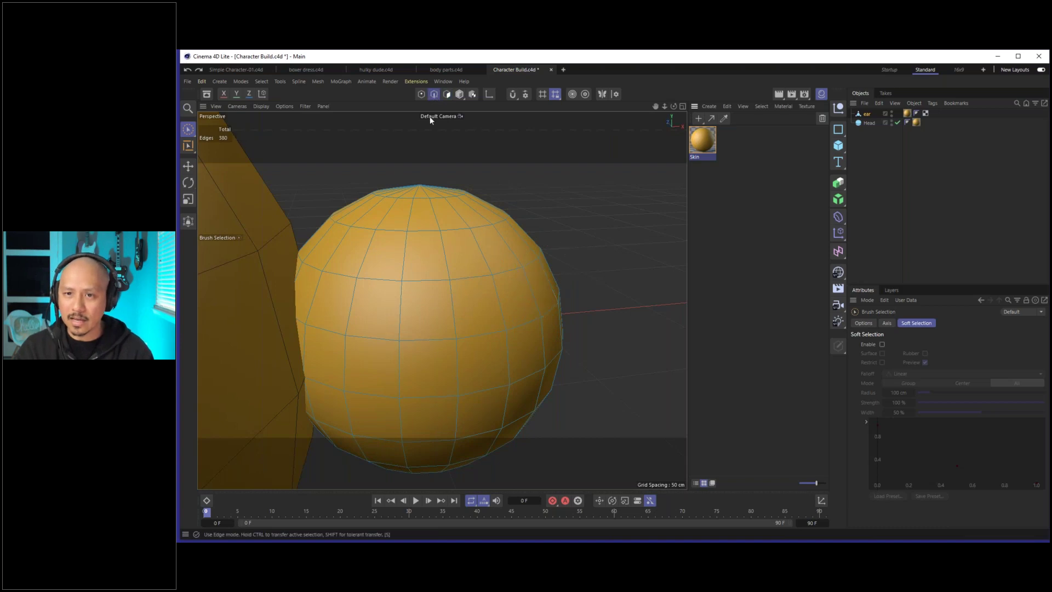
click(485, 252)
drag(448, 263, 493, 248)
key(ctrl+z)
click(422, 95)
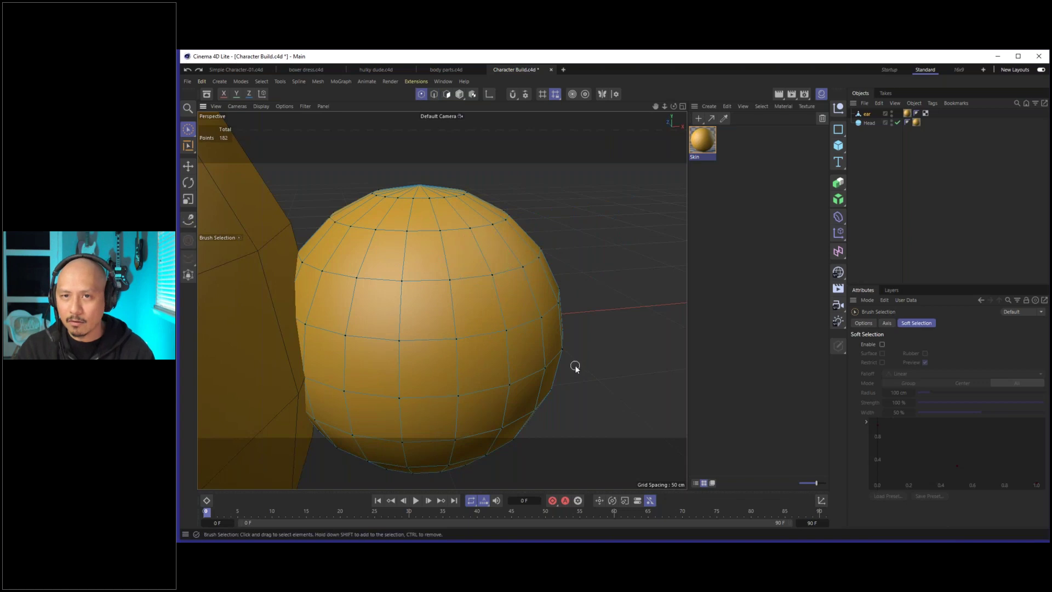
alt+drag(541, 321, 509, 307)
click(446, 94)
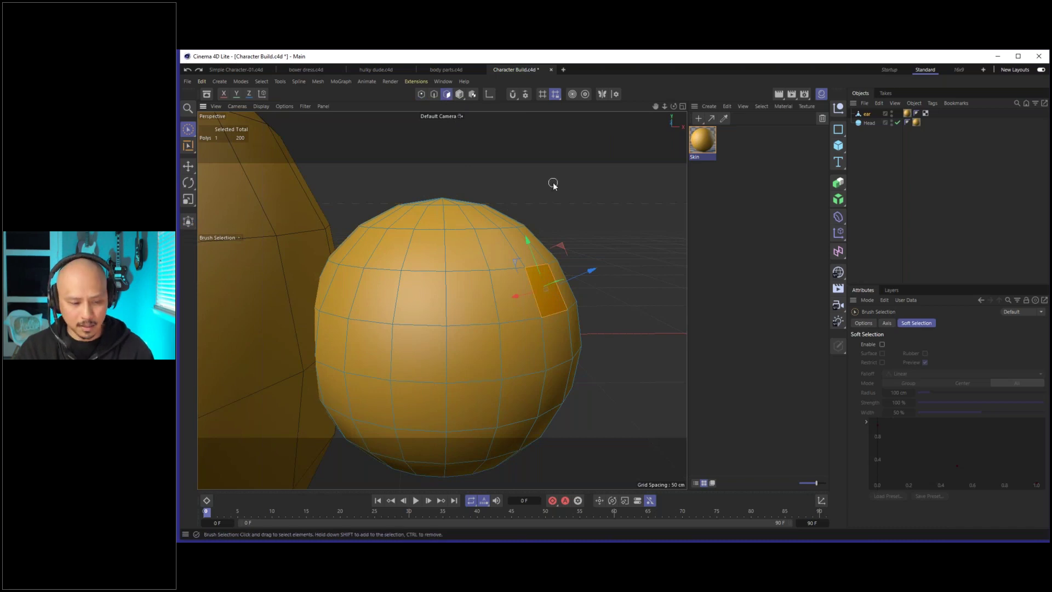
Select all of the ear's polygons and scale them along the X axis into a flattened disc.
key(ctrl+a)
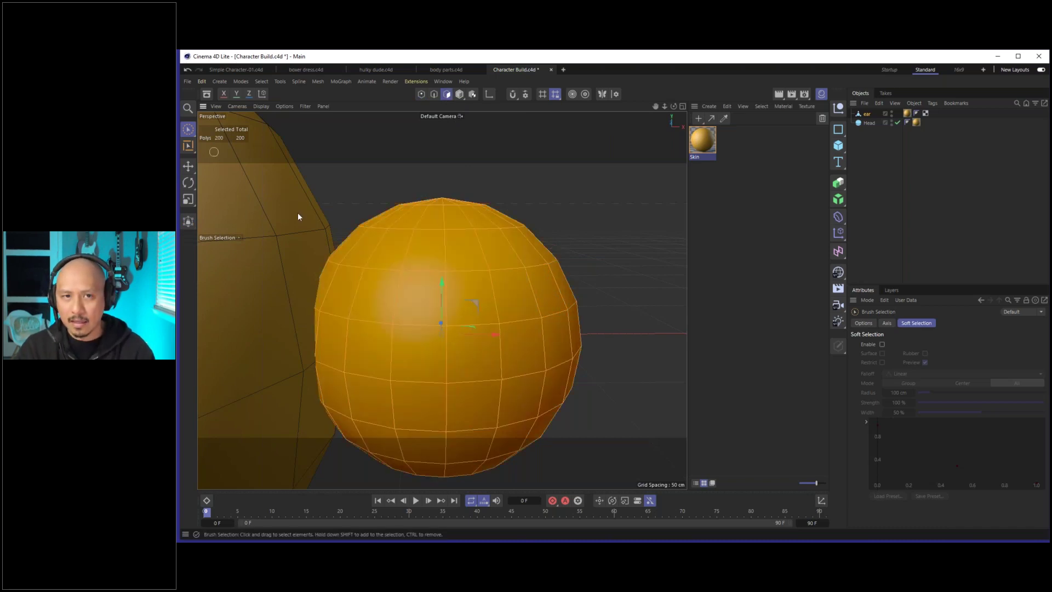
key(t)
alt+drag(490, 346, 478, 363)
drag(512, 302, 555, 280)
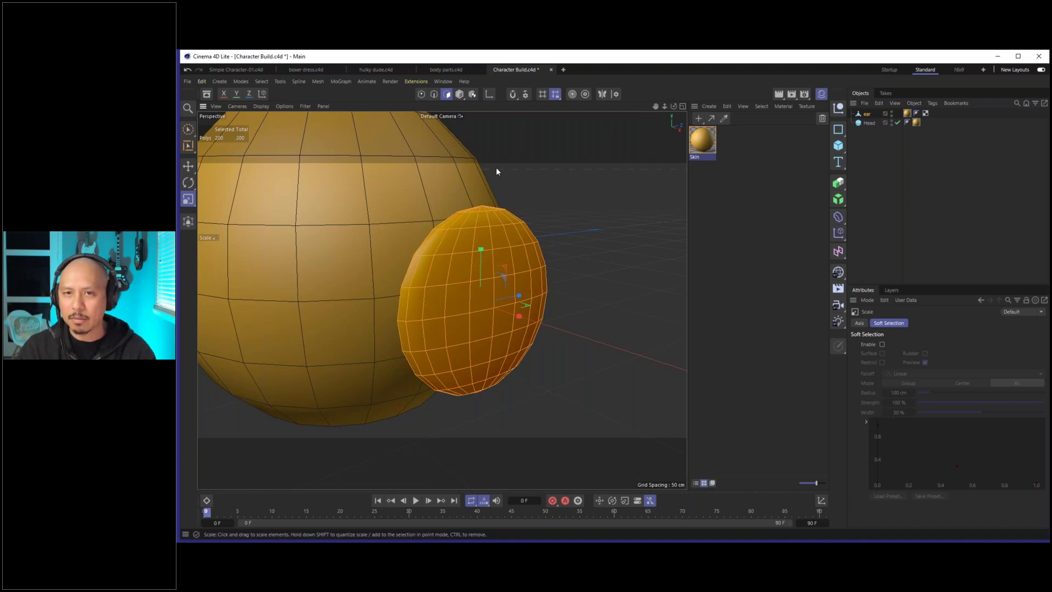
Hide the safe frames in the perspective view.
click(236, 105)
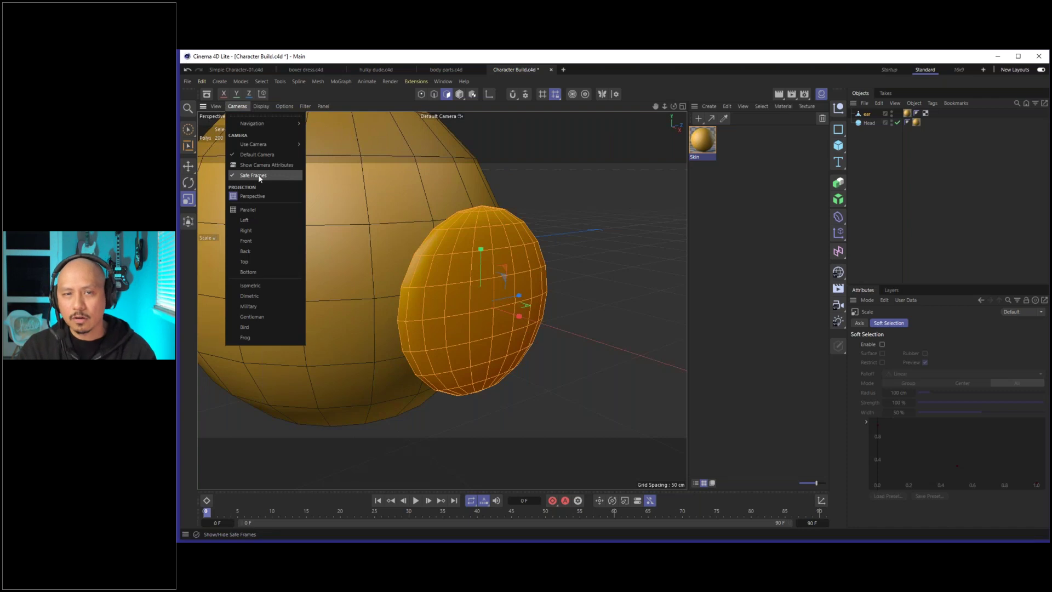
click(273, 175)
Examine the flattened ear's shape and position beside the head in the perspective, top, right and front views.
scroll(502, 289, down, 5)
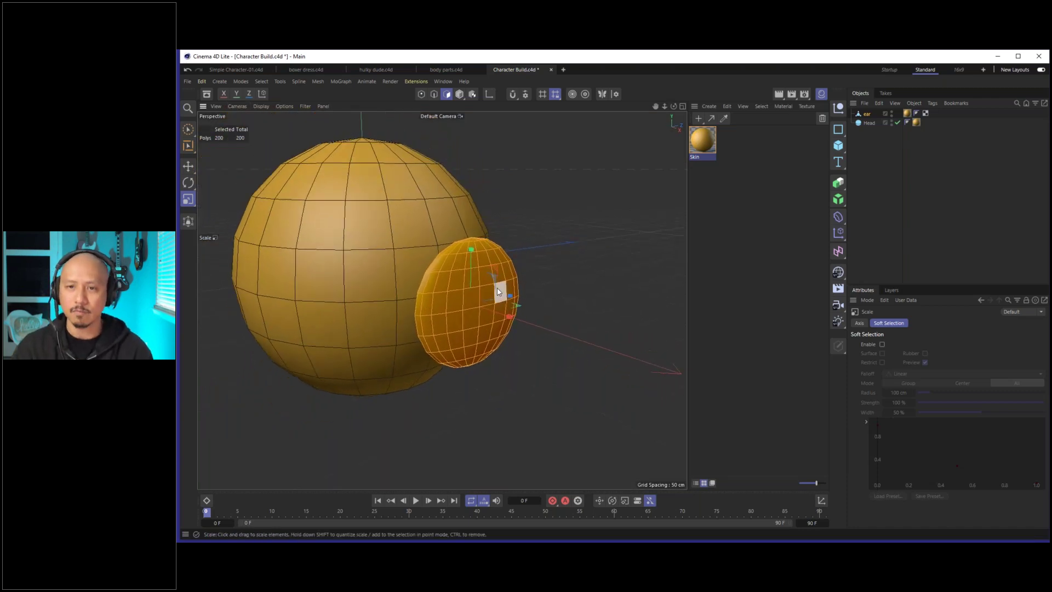
scroll(476, 306, up, 5)
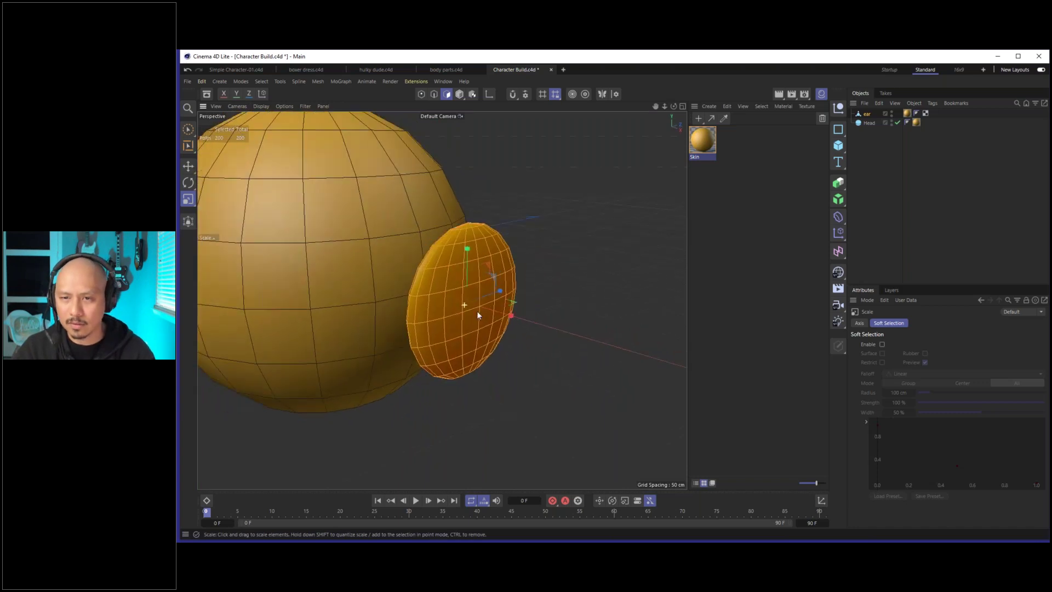
scroll(491, 310, up, 3)
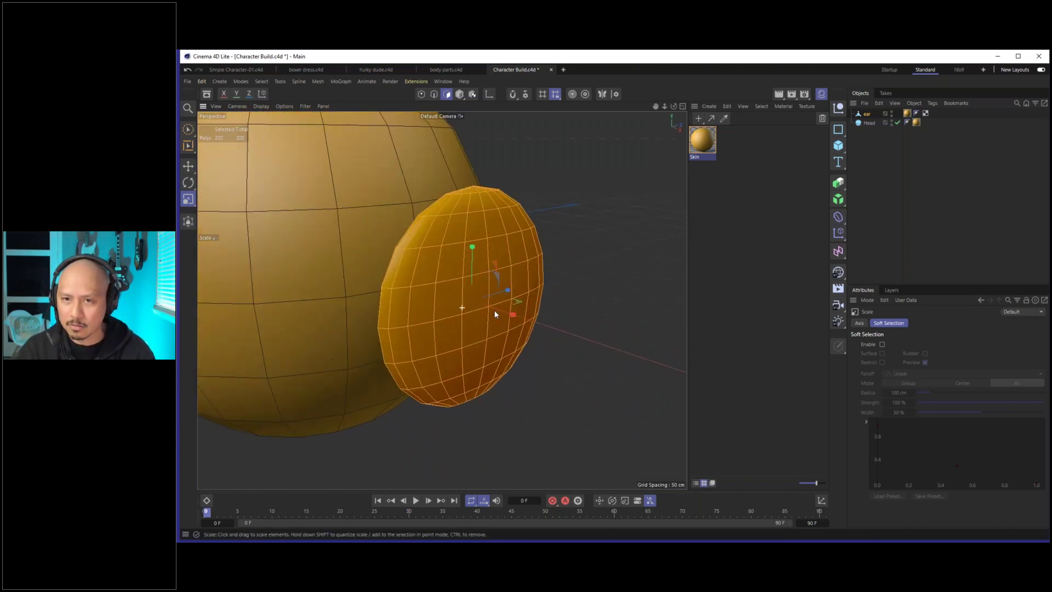
alt+drag(483, 318, 507, 319)
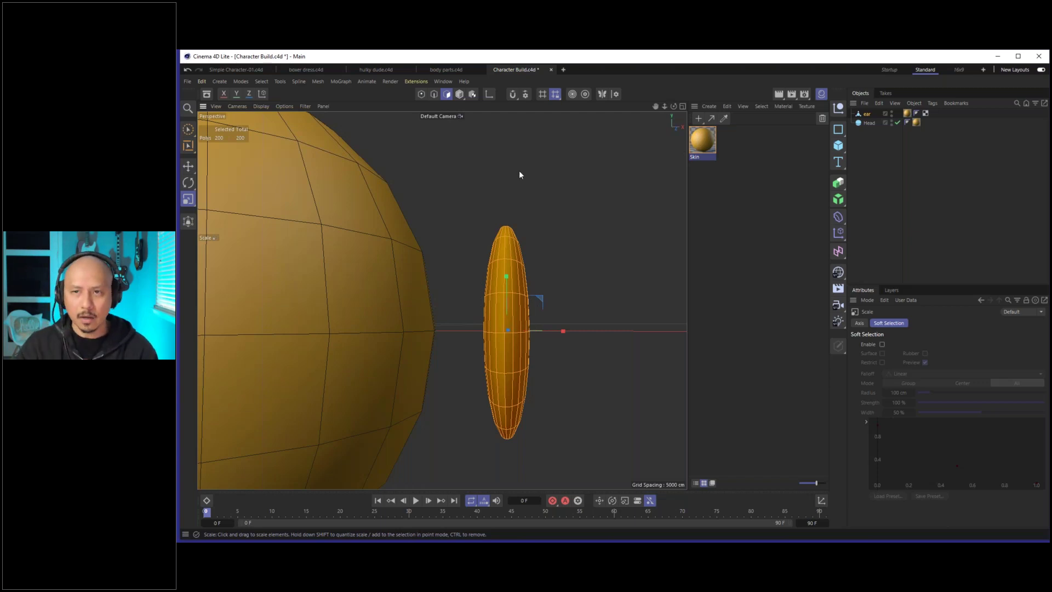
click(682, 107)
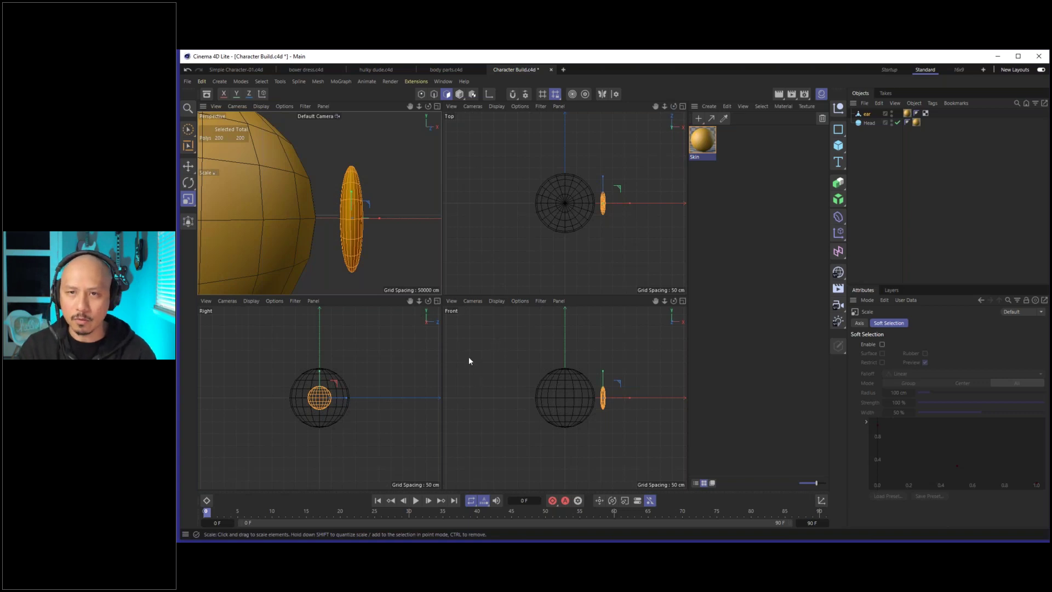
scroll(605, 209, up, 5)
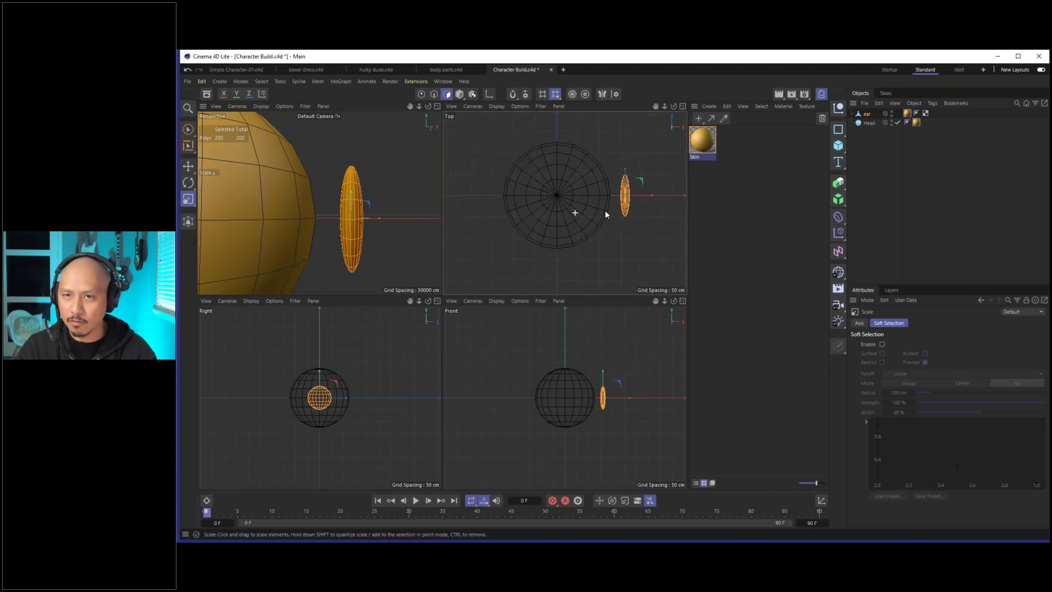
scroll(253, 422, up, 5)
scroll(531, 401, up, 4)
scroll(585, 396, up, 2)
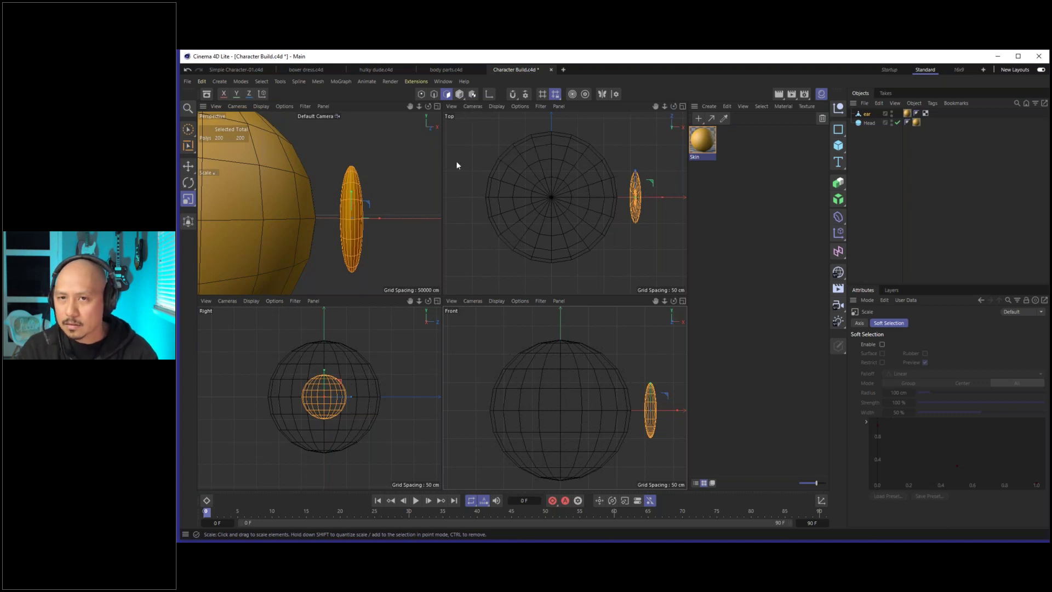
middle_click(380, 108)
Select the four central polygons on the ear's outer face with Brush Selection.
alt+drag(544, 307, 444, 321)
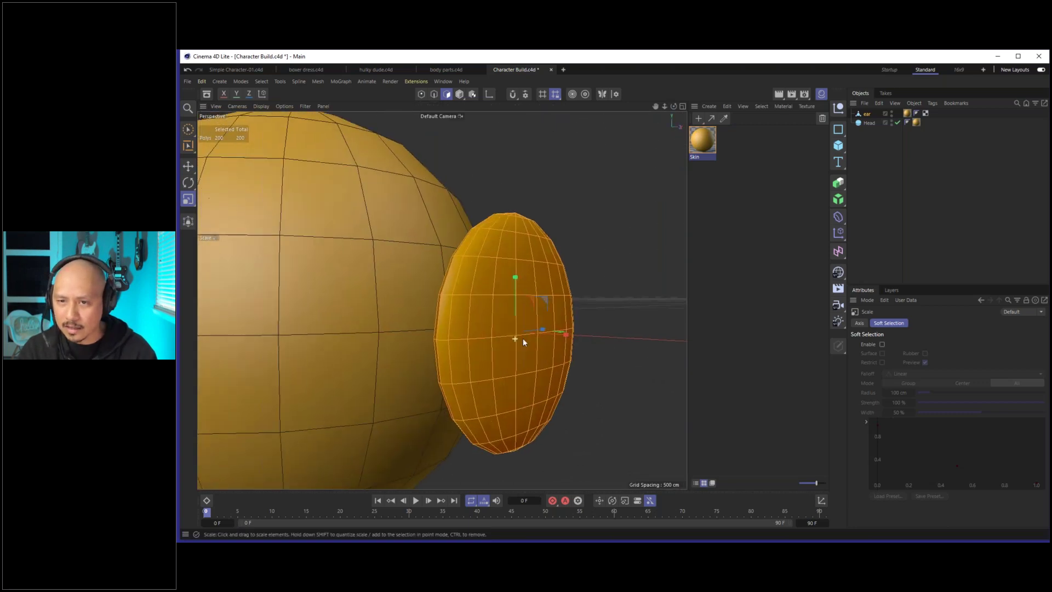
alt+middle_drag(523, 338, 450, 318)
alt+drag(451, 314, 438, 314)
scroll(439, 317, up, 2)
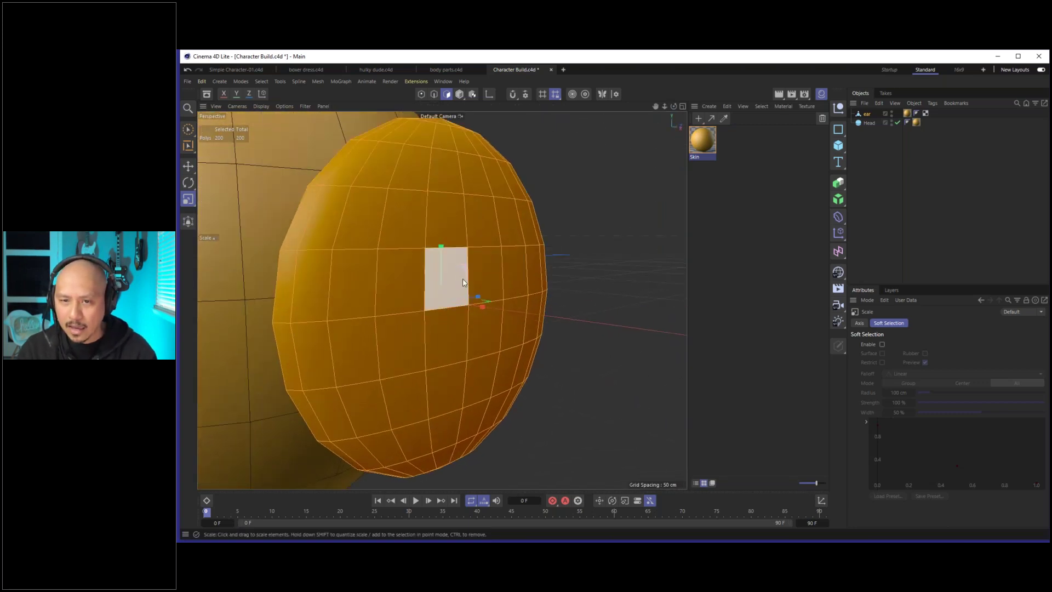
click(188, 130)
mouse_move(488, 279)
alt+mouse_down()
mouse_move(425, 273)
mouse_move(483, 284)
mouse_move(444, 303)
mouse_move(485, 310)
alt+mouse_up()
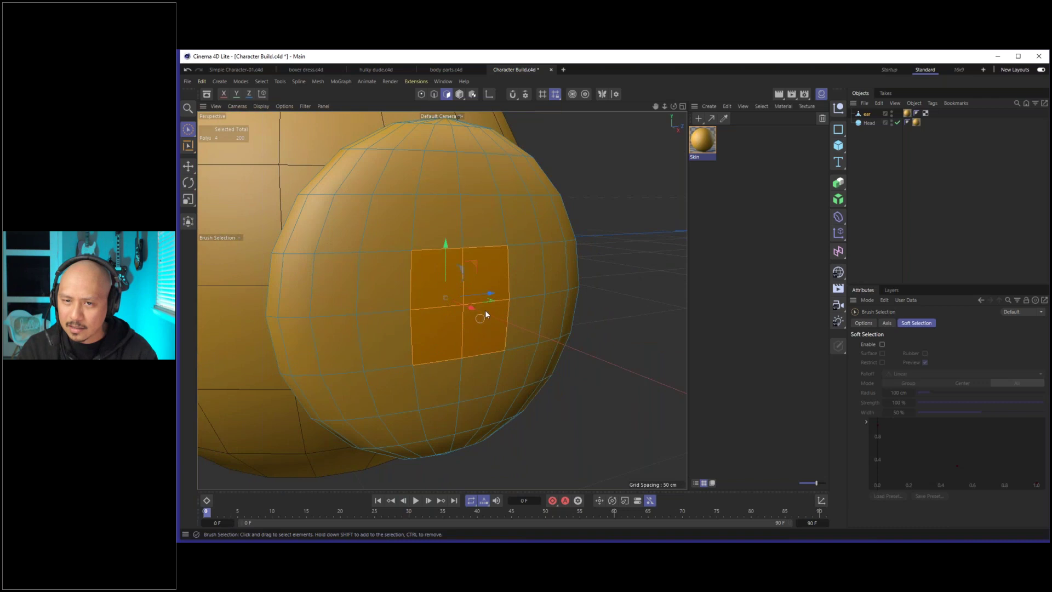
Try pushing the four central ear polygons inward toward the head to form a hollow, and undo it.
mouse_move(415, 323)
alt+mouse_down()
mouse_move(456, 296)
mouse_move(564, 307)
mouse_move(469, 306)
mouse_move(413, 274)
mouse_move(517, 307)
alt+mouse_up()
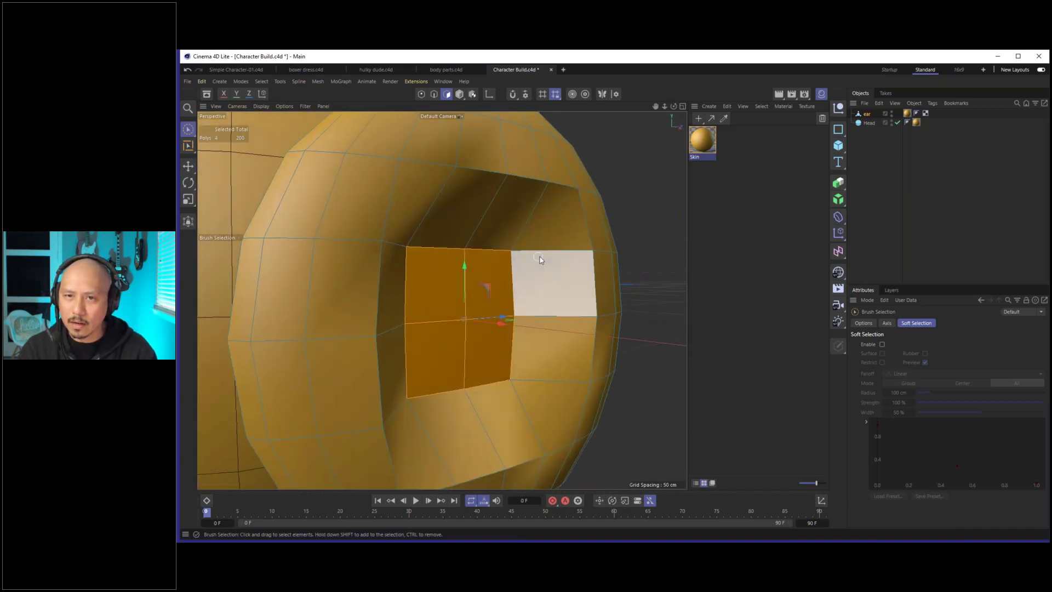
alt+right_drag(540, 261, 517, 274)
alt+drag(518, 274, 497, 273)
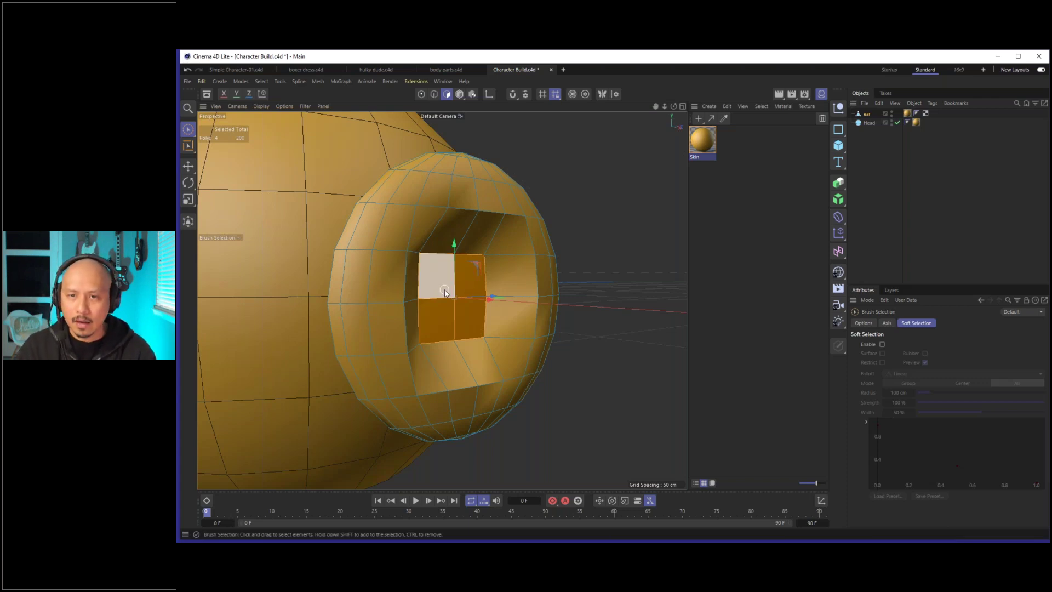
scroll(457, 286, up, 3)
alt+drag(452, 278, 459, 292)
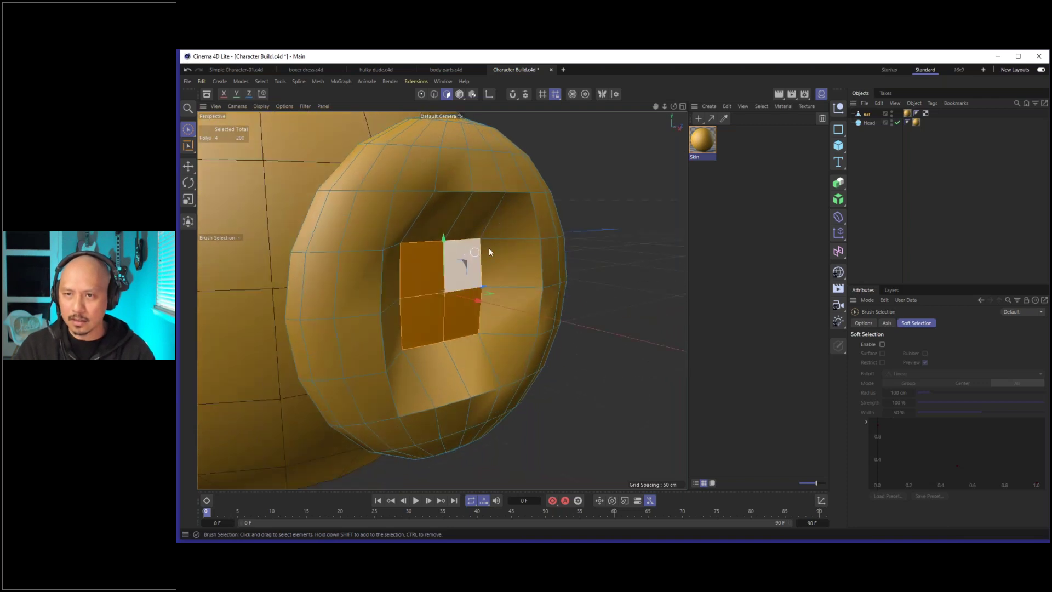
key(ctrl+z)
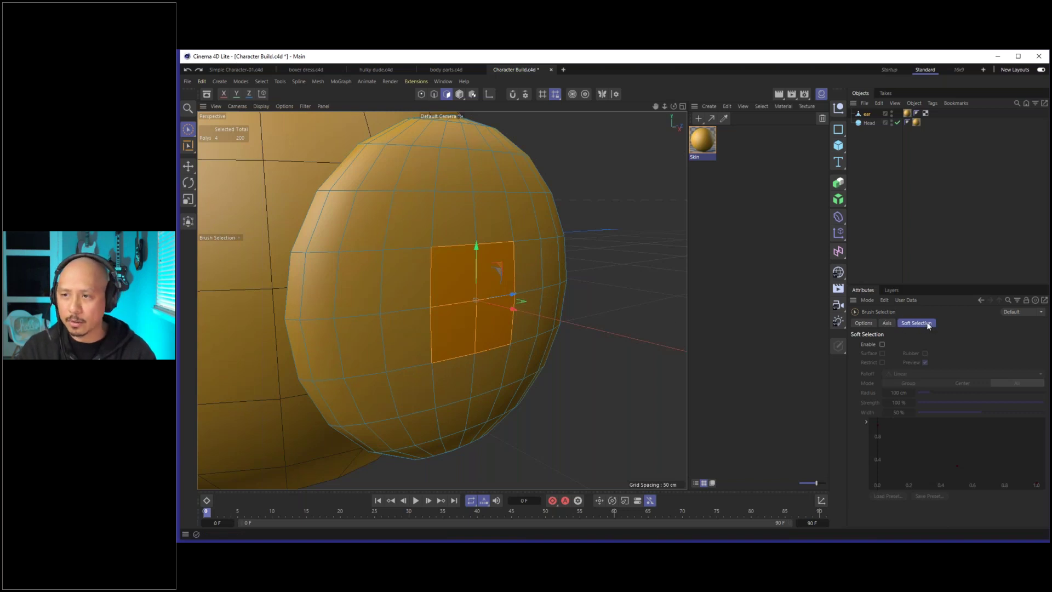
Enable Soft Selection for the four central polygons on the ear's outer face.
click(881, 344)
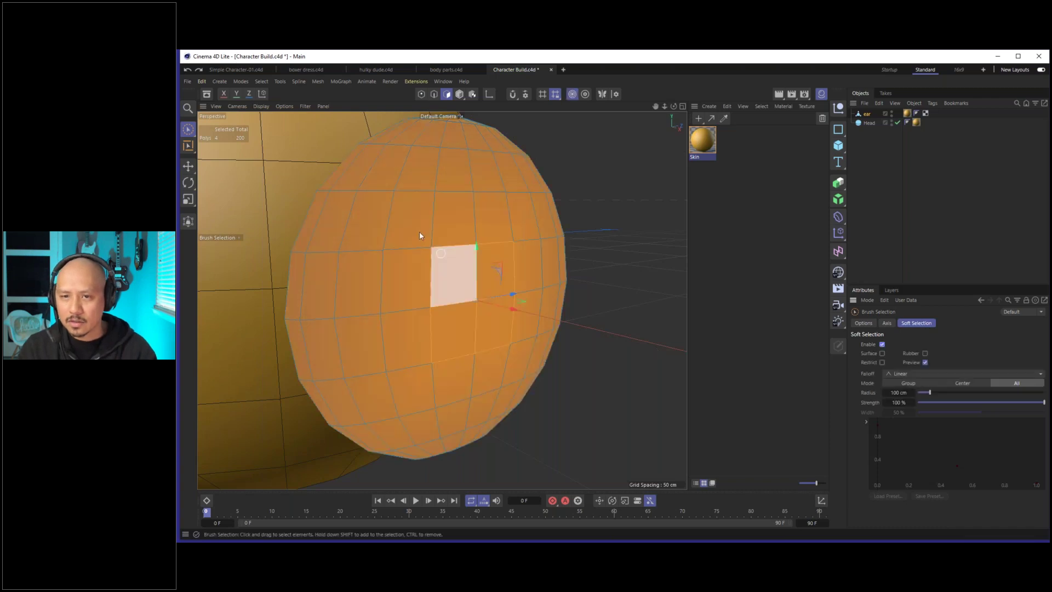
alt+drag(441, 275, 479, 301)
click(472, 267)
click(477, 291)
click(463, 285)
click(480, 304)
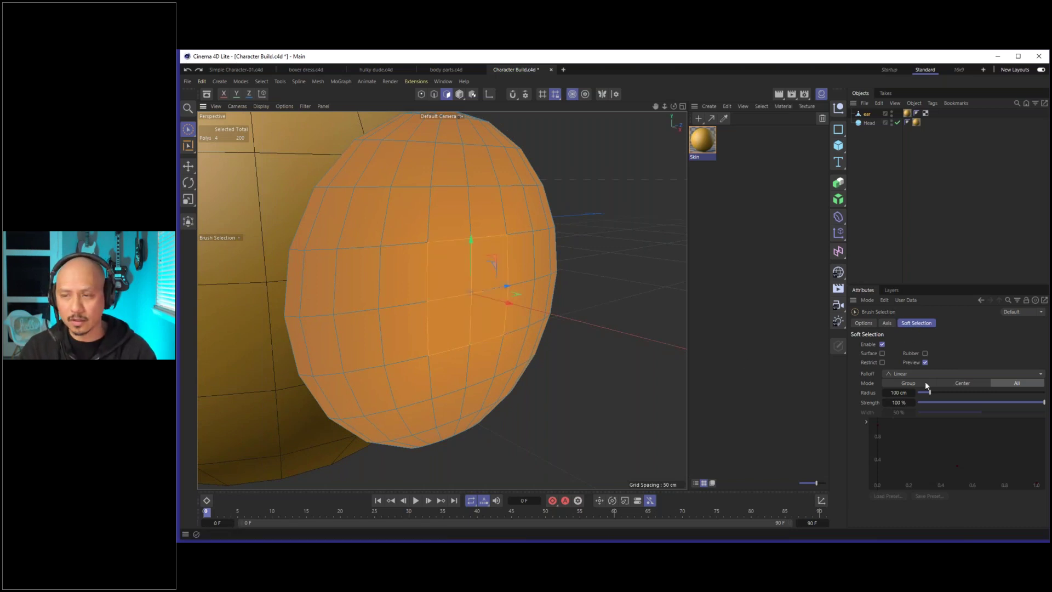
Try soft selection radii of 13 cm and 26 cm, and set the radius to 45 cm.
mouse_move(901, 392)
mouse_down()
mouse_move(879, 392)
mouse_move(898, 394)
mouse_up()
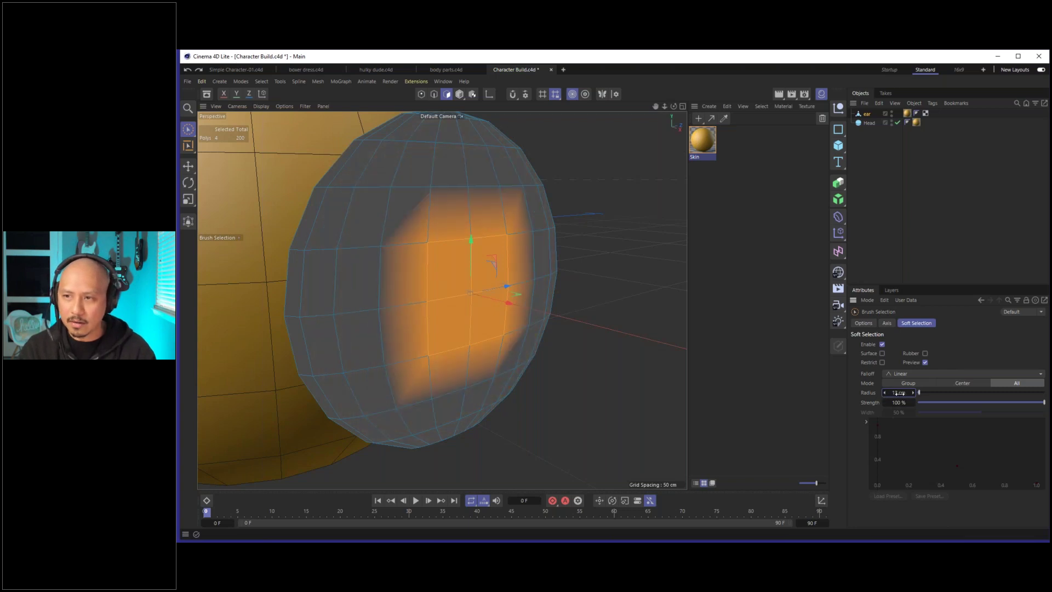
double_click(898, 392)
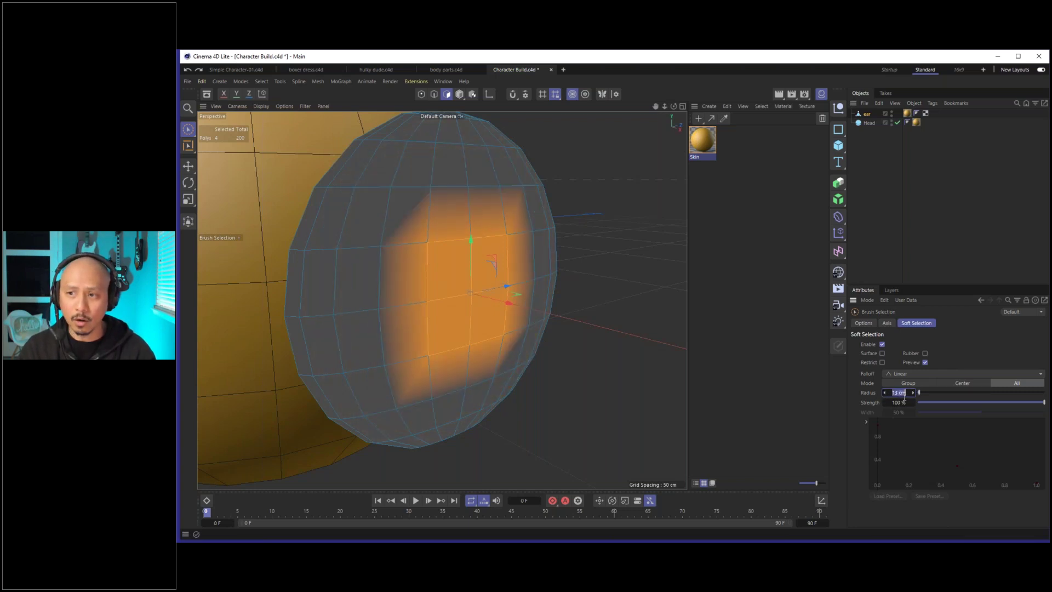
text(26)
key(Return)
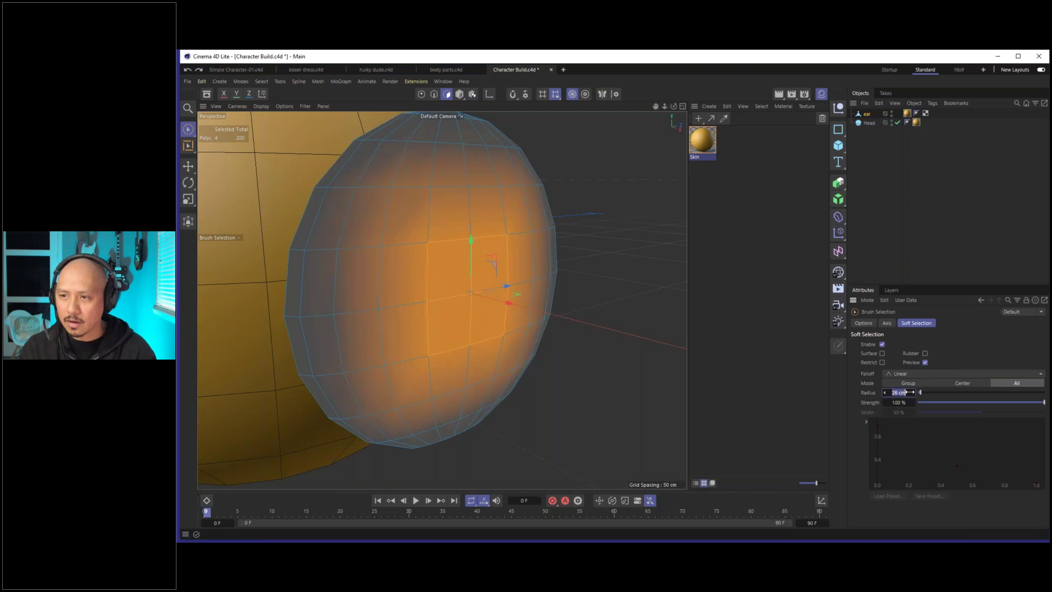
double_click(897, 392)
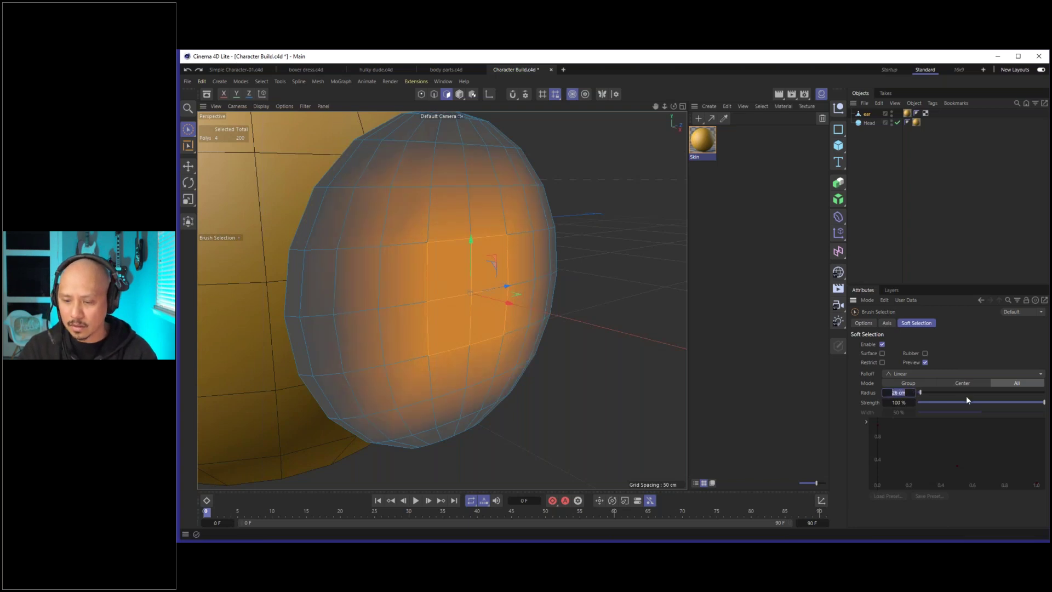
text(45)
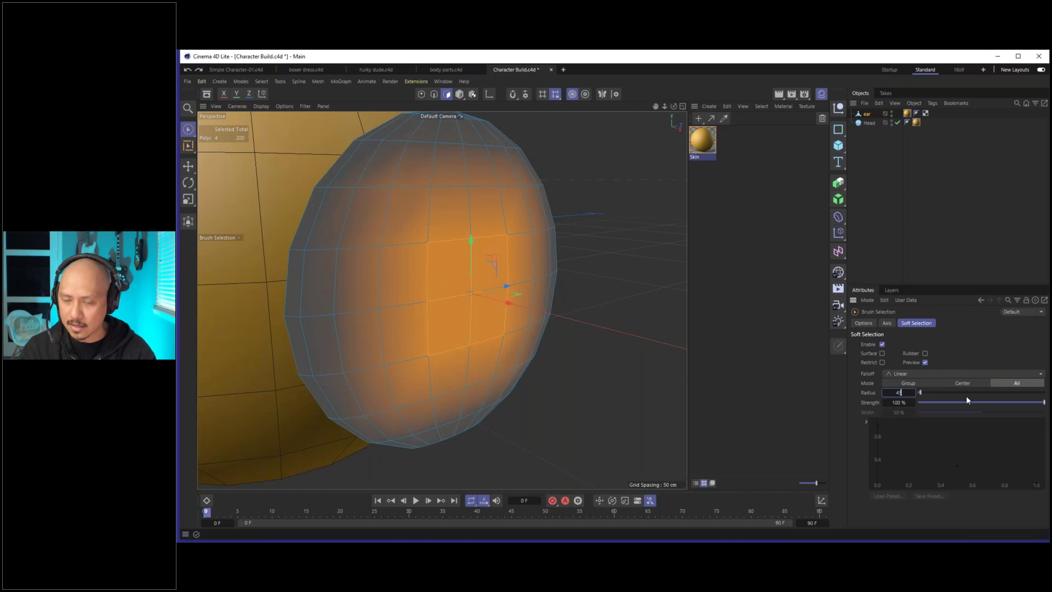
key(Return)
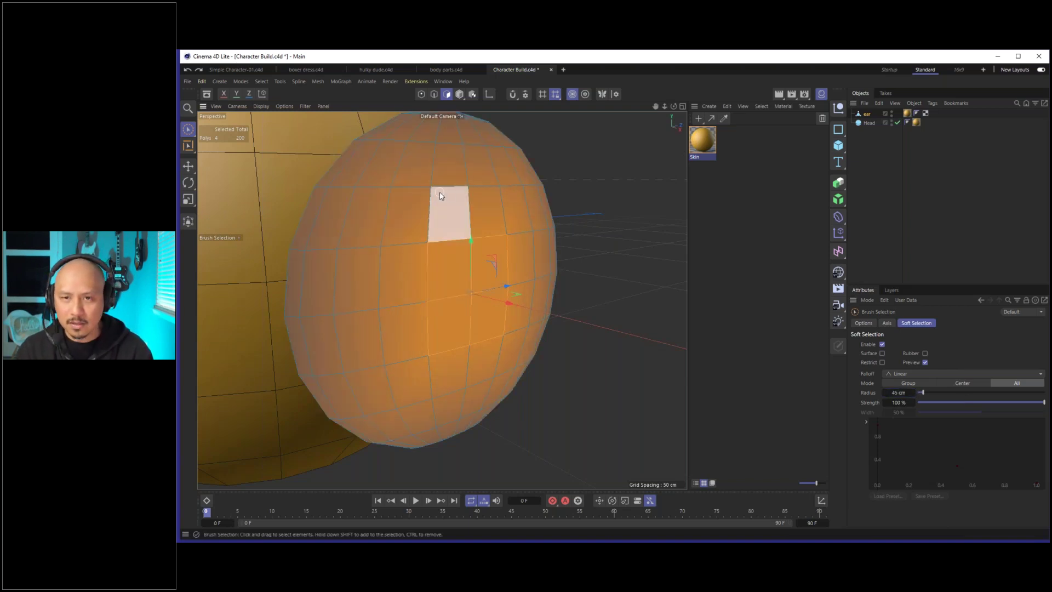
Try moving the soft-selected ear polygons inward toward the head in the top view, and undo it.
middle_click(512, 284)
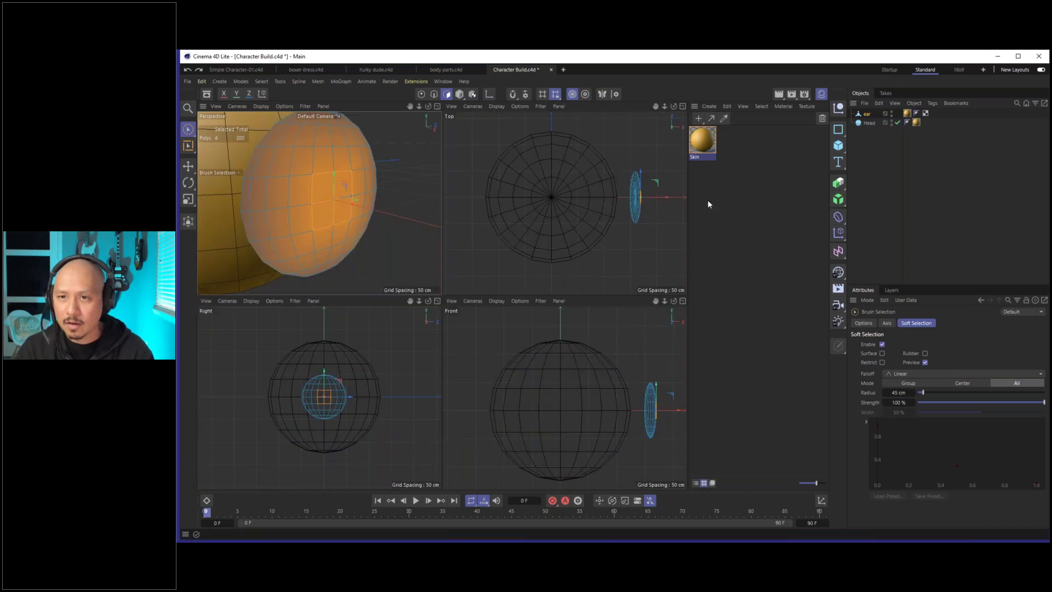
scroll(691, 193, up, 5)
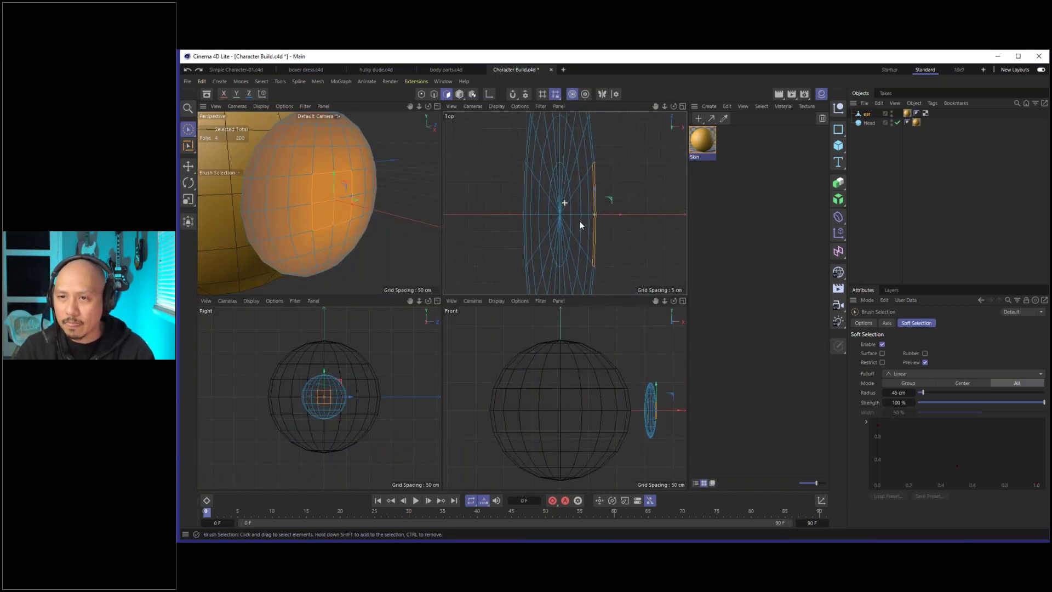
key(e)
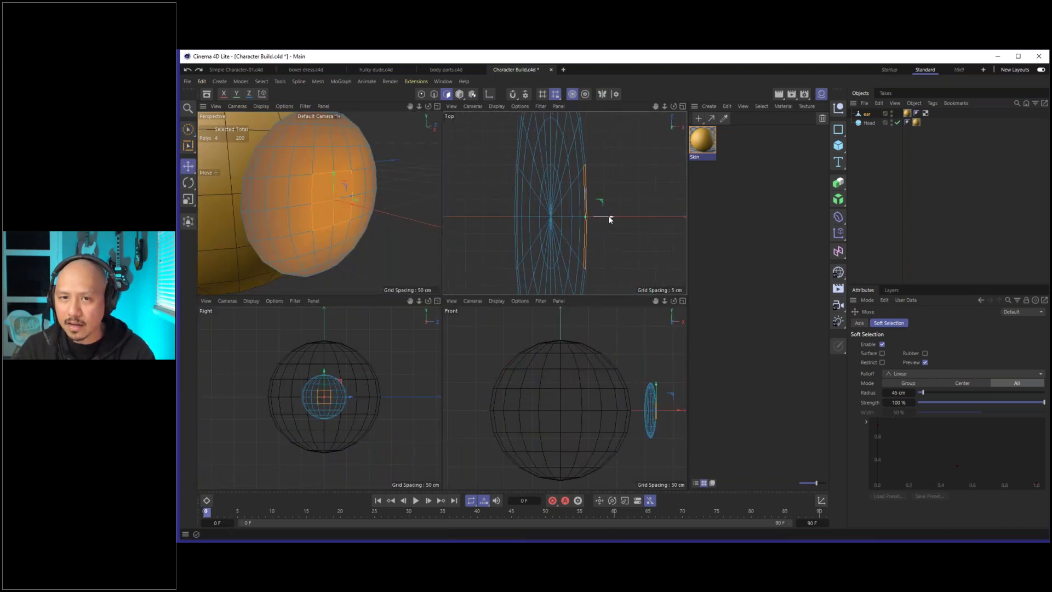
drag(606, 217, 545, 226)
alt+drag(337, 202, 466, 262)
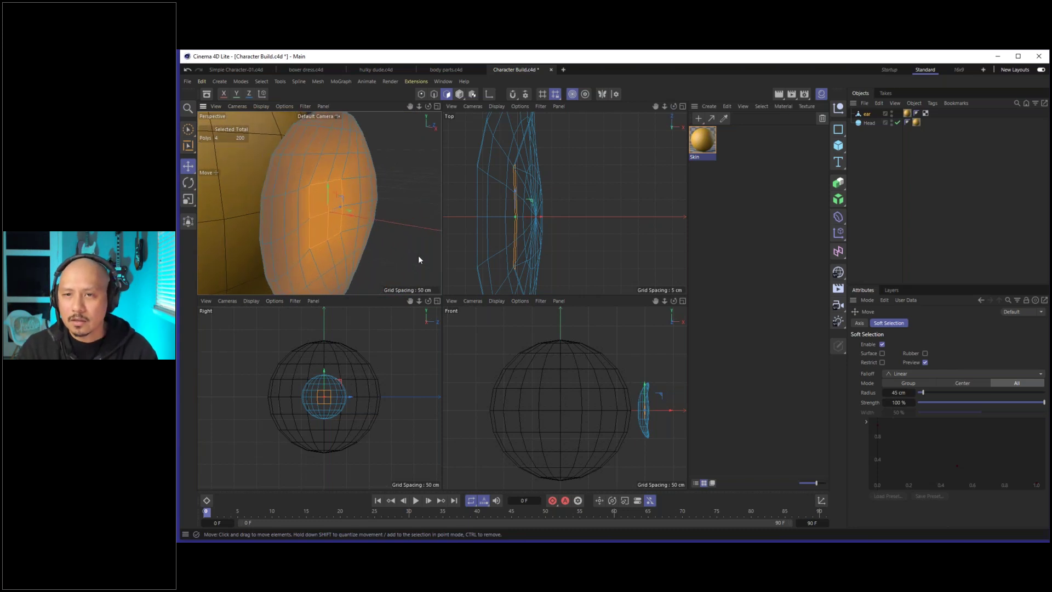
drag(541, 219, 583, 230)
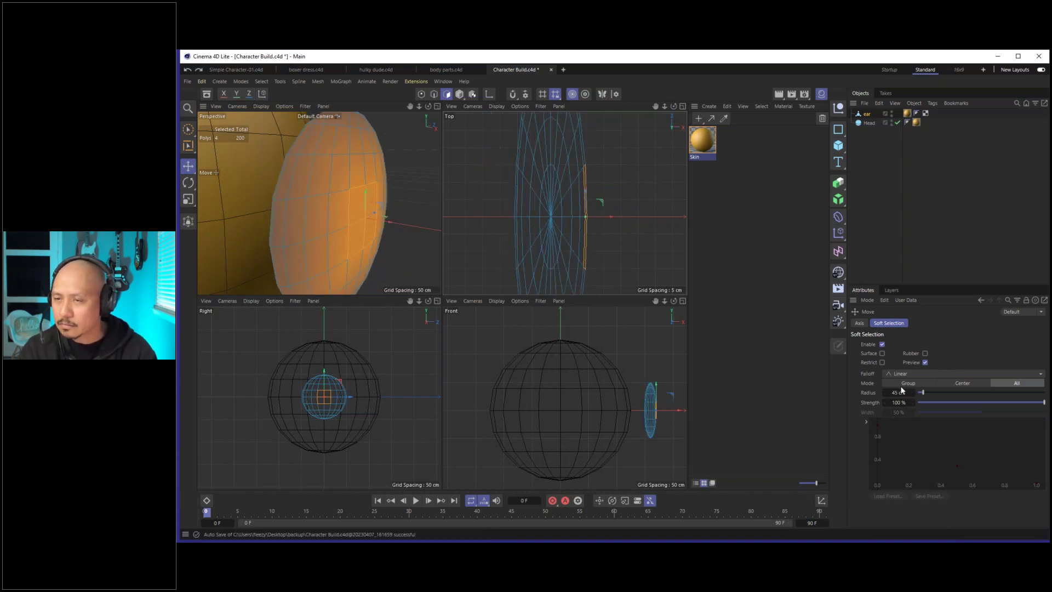
Set the soft selection radius to 30 cm and make its falloff follow the surface.
drag(913, 394, 891, 392)
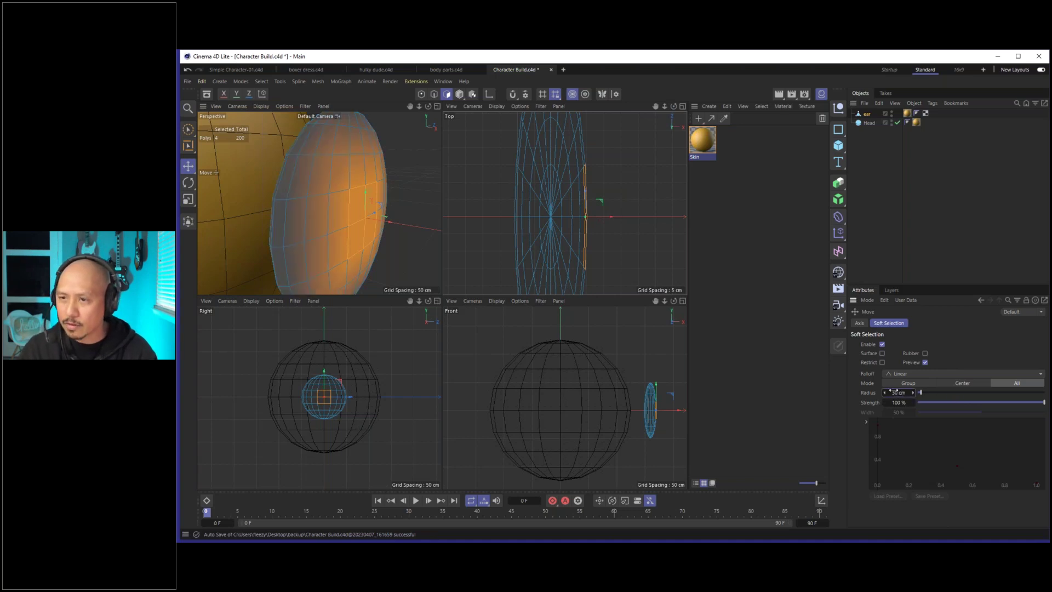
alt+drag(315, 226, 362, 247)
click(882, 353)
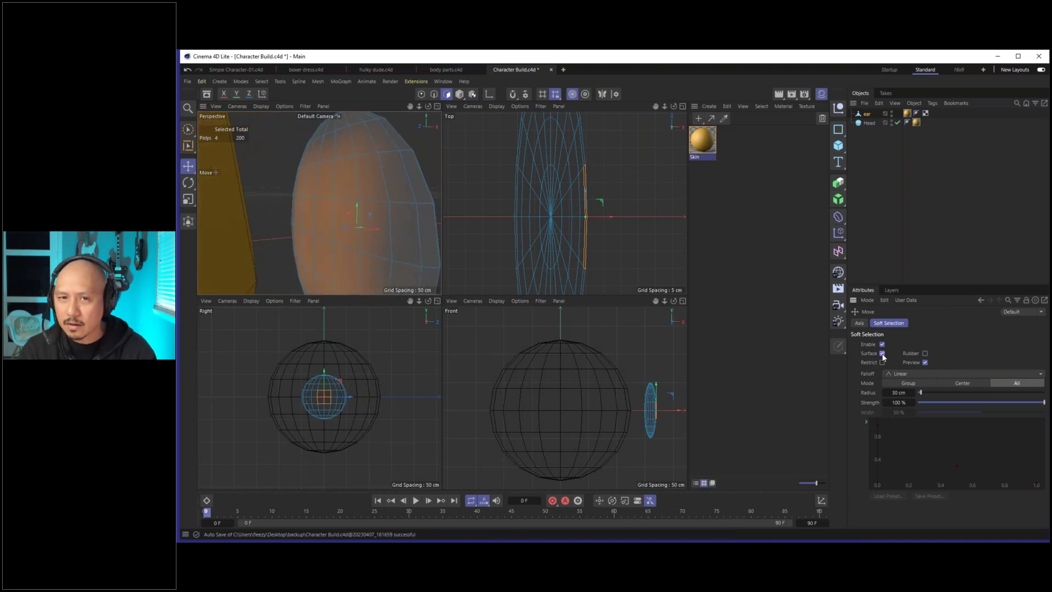
Try pushing the central ear polygons inward with the surface-based falloff, and undo it.
mouse_move(582, 240)
alt+mouse_down()
mouse_move(571, 239)
mouse_move(580, 239)
alt+mouse_up()
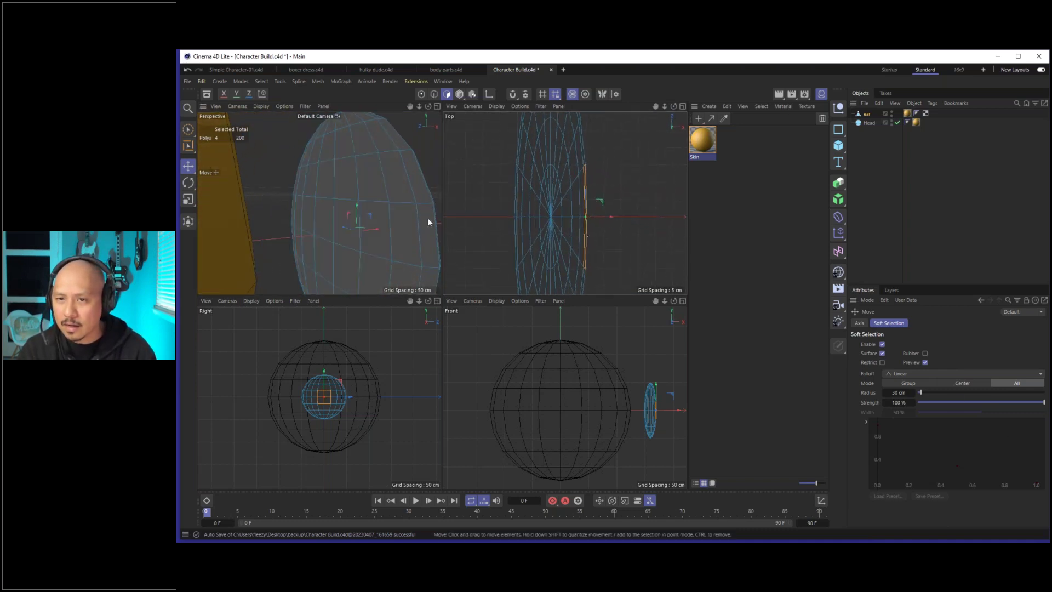
alt+drag(428, 222, 343, 228)
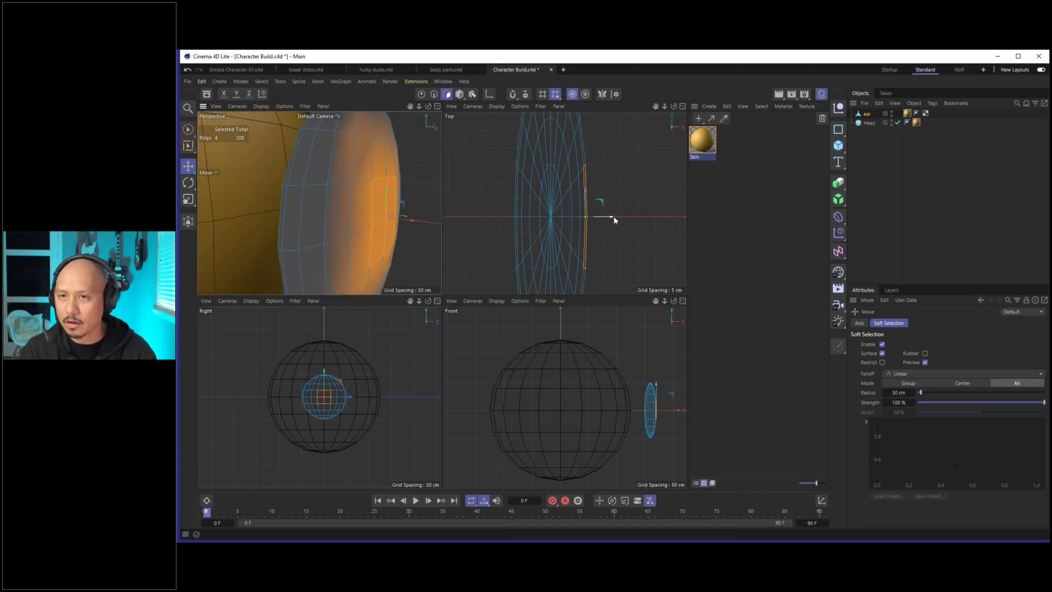
drag(613, 218, 556, 225)
key(ctrl+z)
Set the soft selection radius to 50 cm and push the central ear polygons toward the head to hollow the ear.
click(901, 392)
text(50)
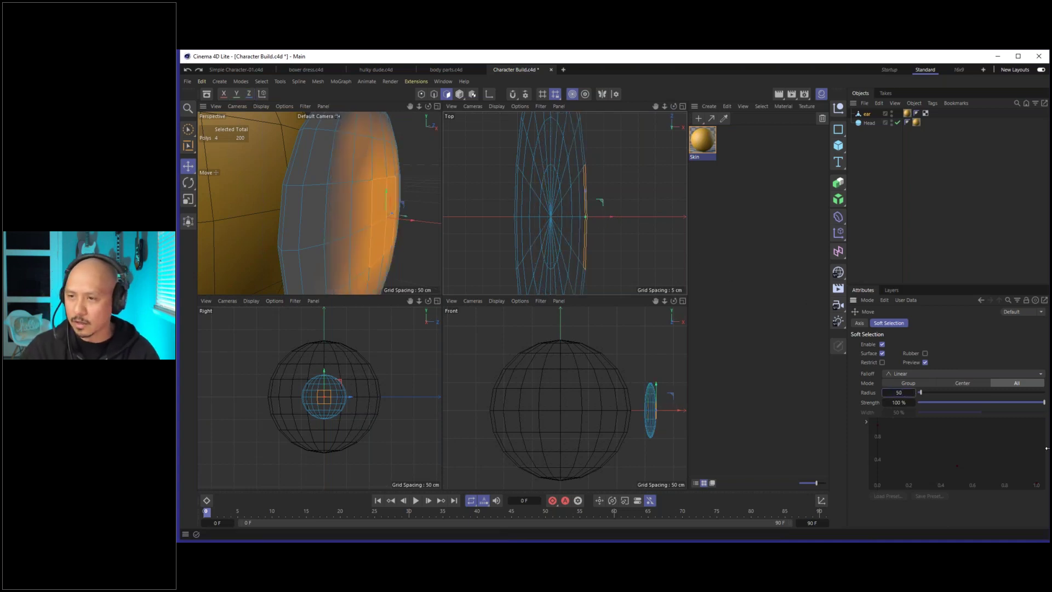
key(Return)
drag(411, 222, 390, 236)
click(371, 217)
middle_click(382, 269)
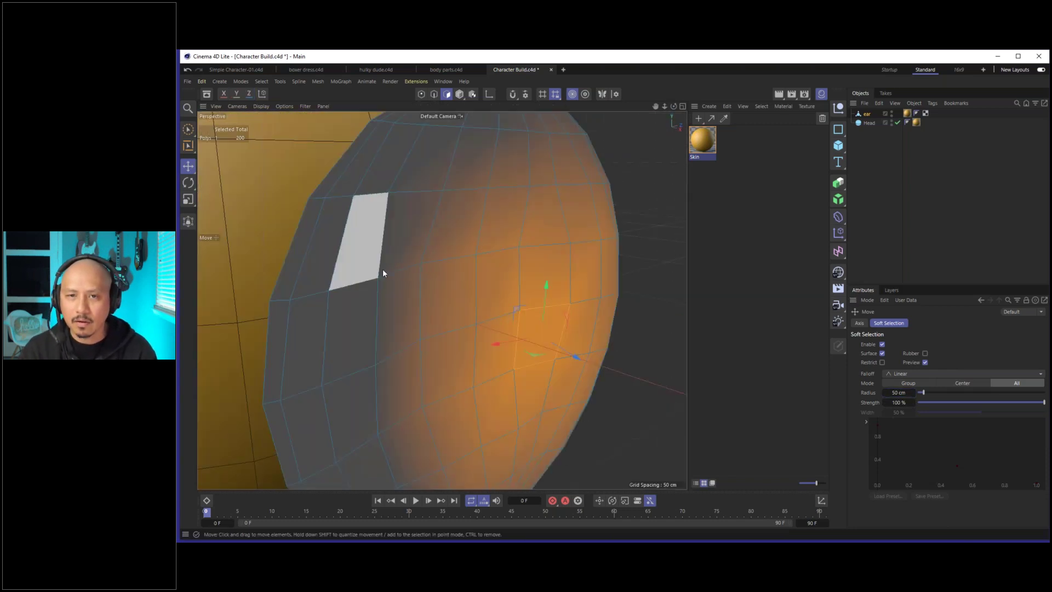
scroll(526, 331, down, 5)
alt+drag(516, 328, 424, 212)
double_click(642, 327)
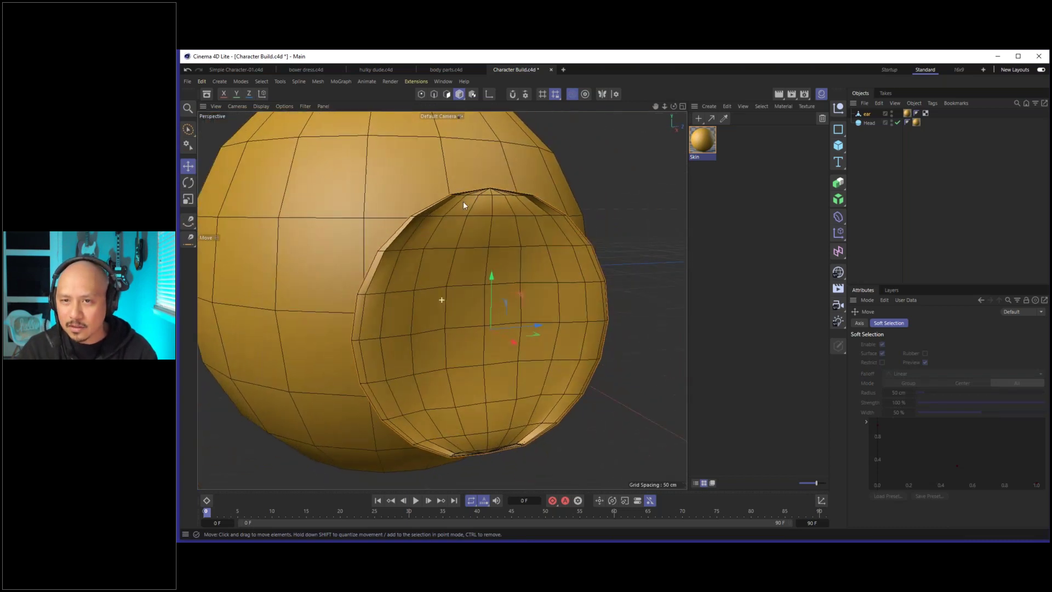
Place the ear under a Subdivision Surface generator and widen the name column of the object list.
alt+drag(499, 316, 526, 310)
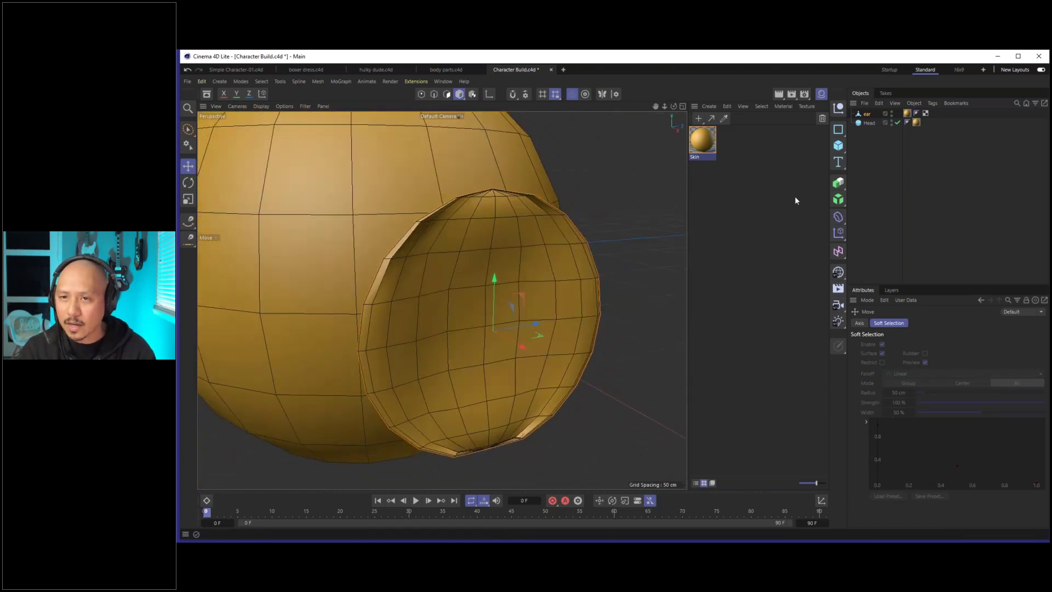
click(868, 115)
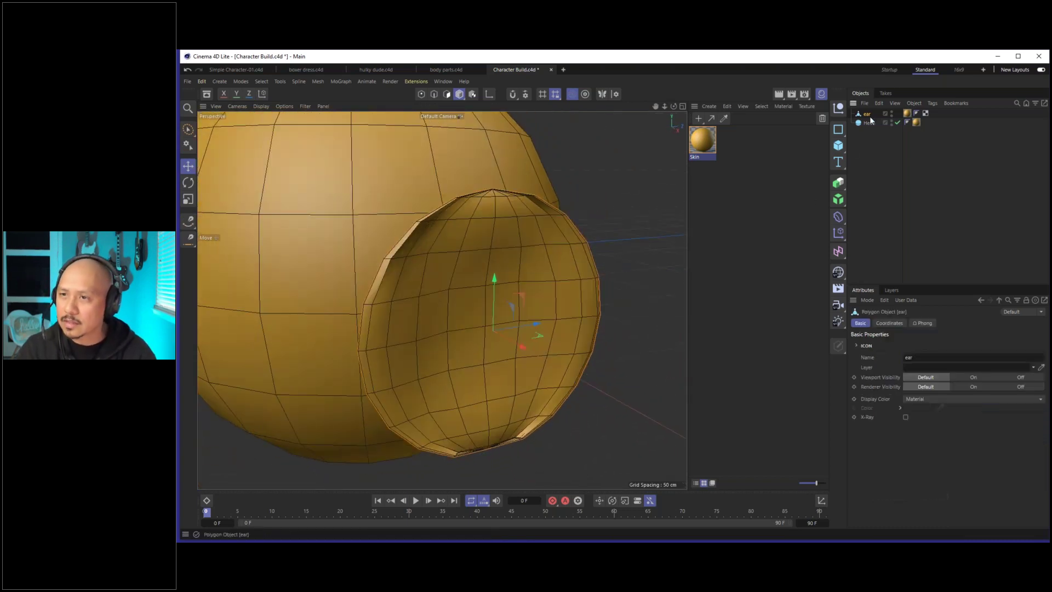
click(838, 182)
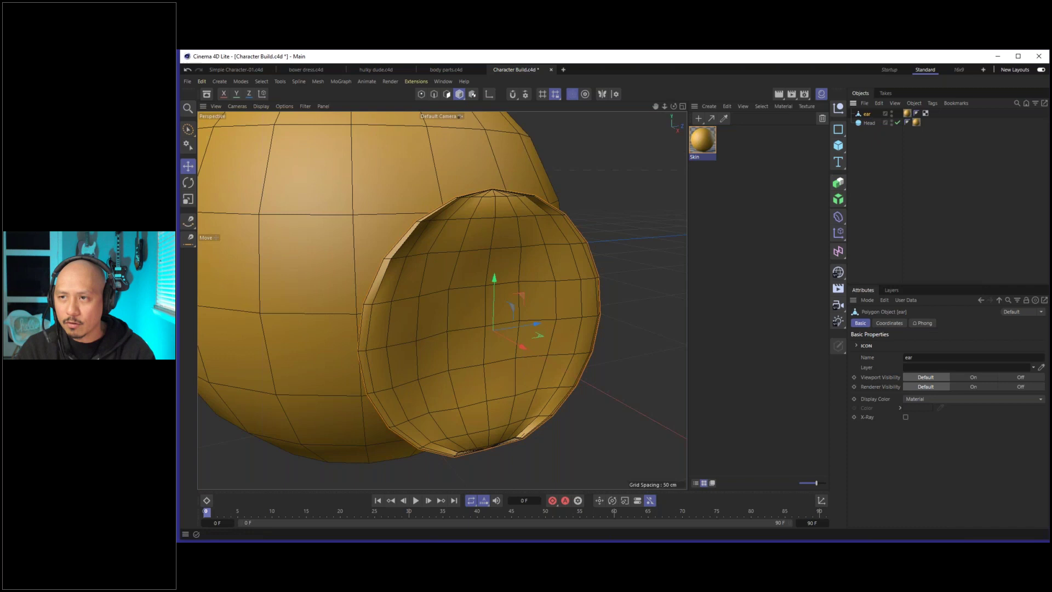
click(838, 183)
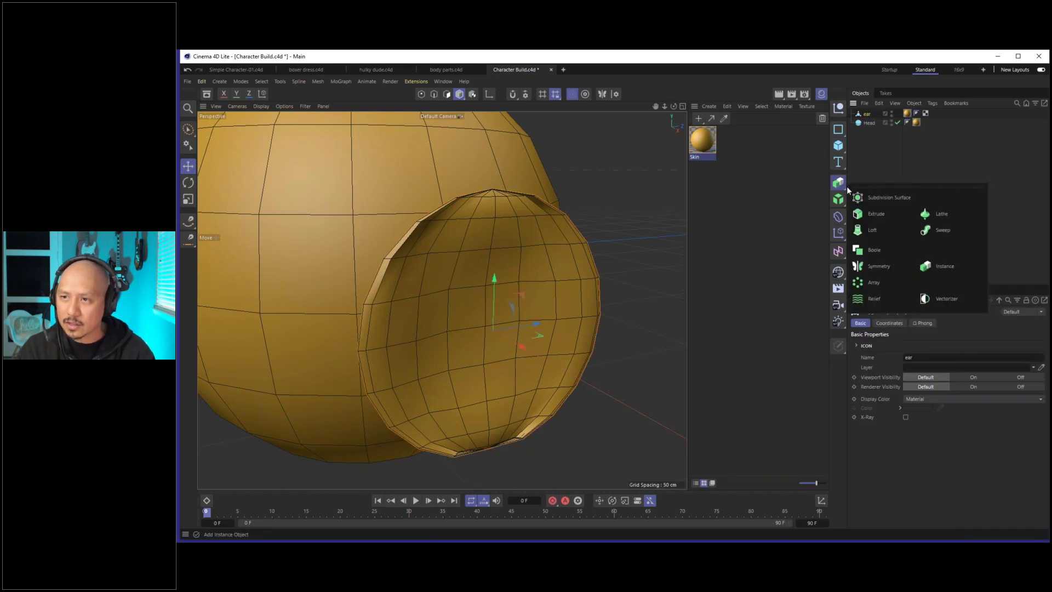
click(876, 198)
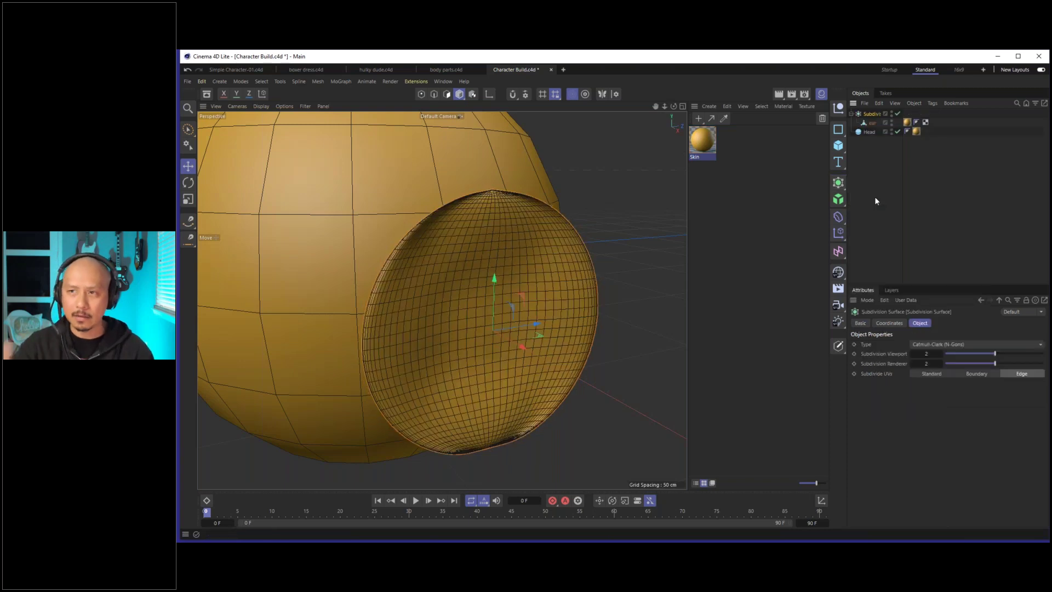
drag(903, 144, 918, 143)
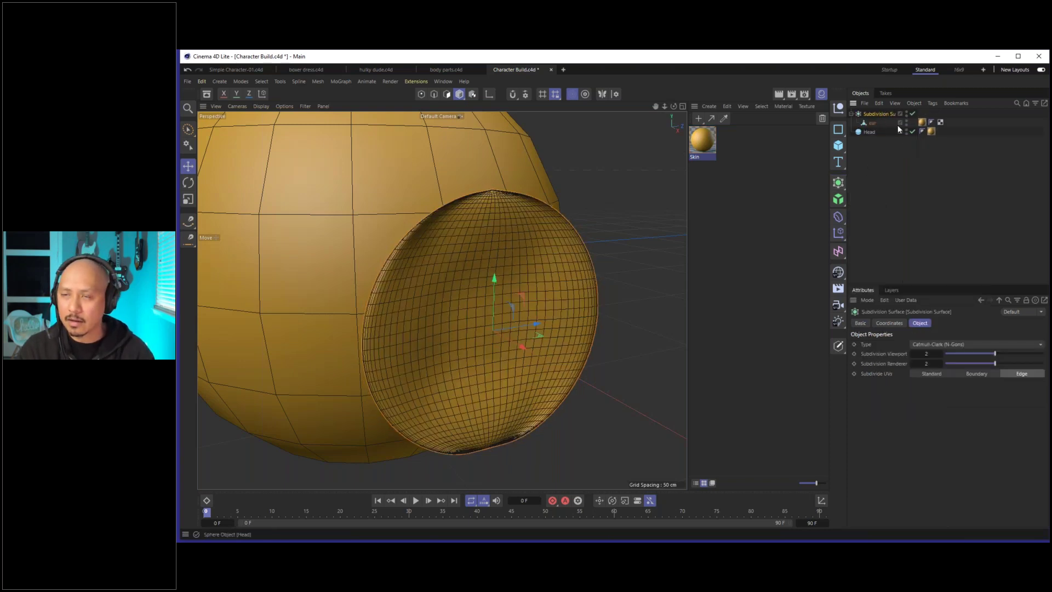
drag(918, 144, 941, 141)
Inspect the smoothed ear up close and disable its Subdivision Surface to show the original mesh.
double_click(872, 122)
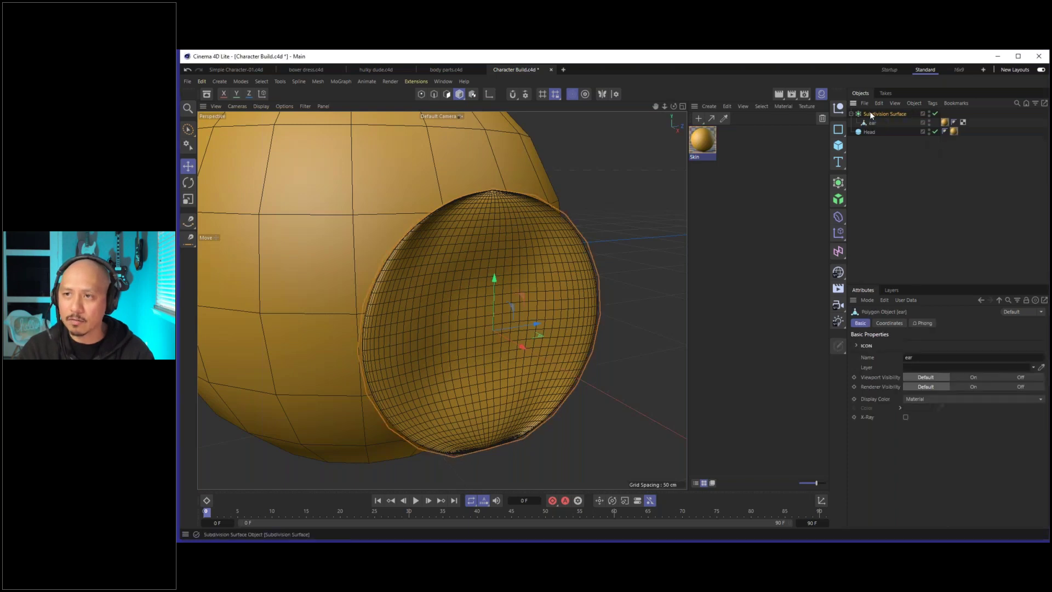
click(869, 111)
scroll(448, 324, up, 2)
scroll(486, 320, up, 3)
alt+drag(487, 320, 467, 270)
scroll(470, 307, down, 3)
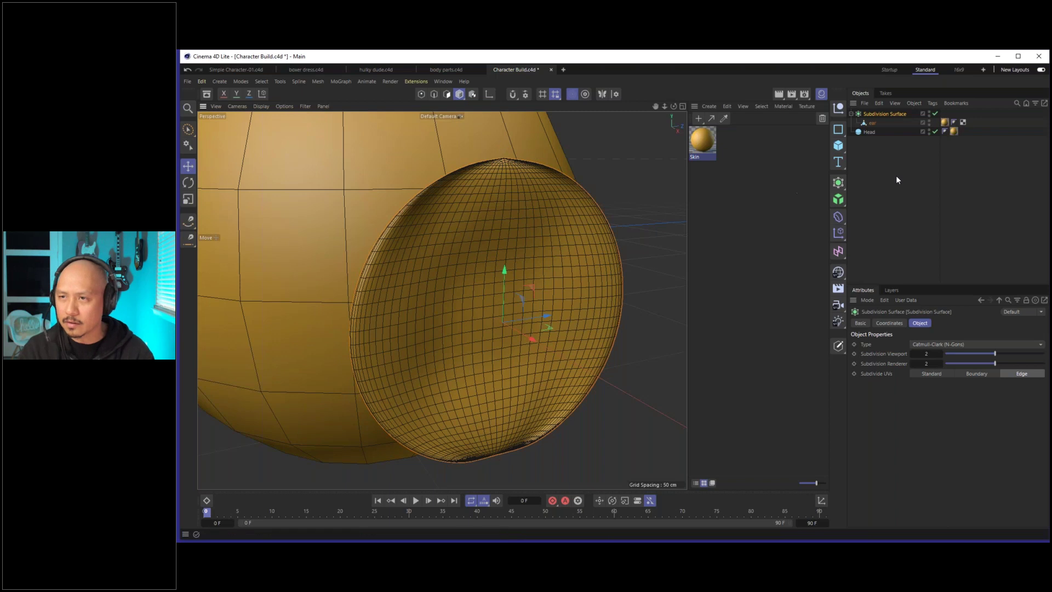
click(897, 158)
click(935, 114)
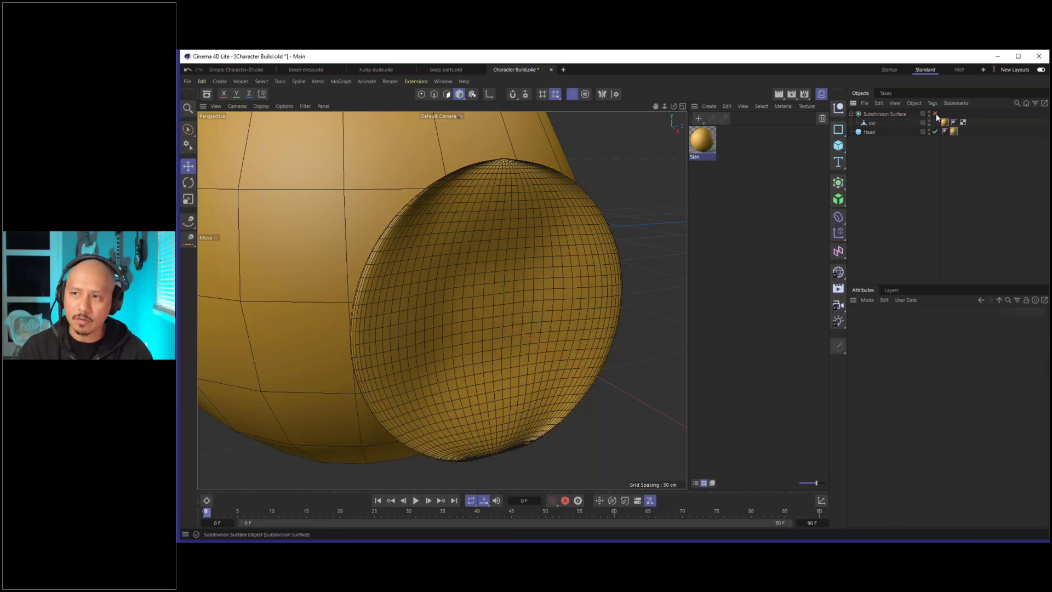
mouse_move(521, 245)
alt+mouse_down()
mouse_move(570, 249)
mouse_move(549, 240)
mouse_move(524, 254)
mouse_move(532, 261)
mouse_move(522, 254)
alt+mouse_up()
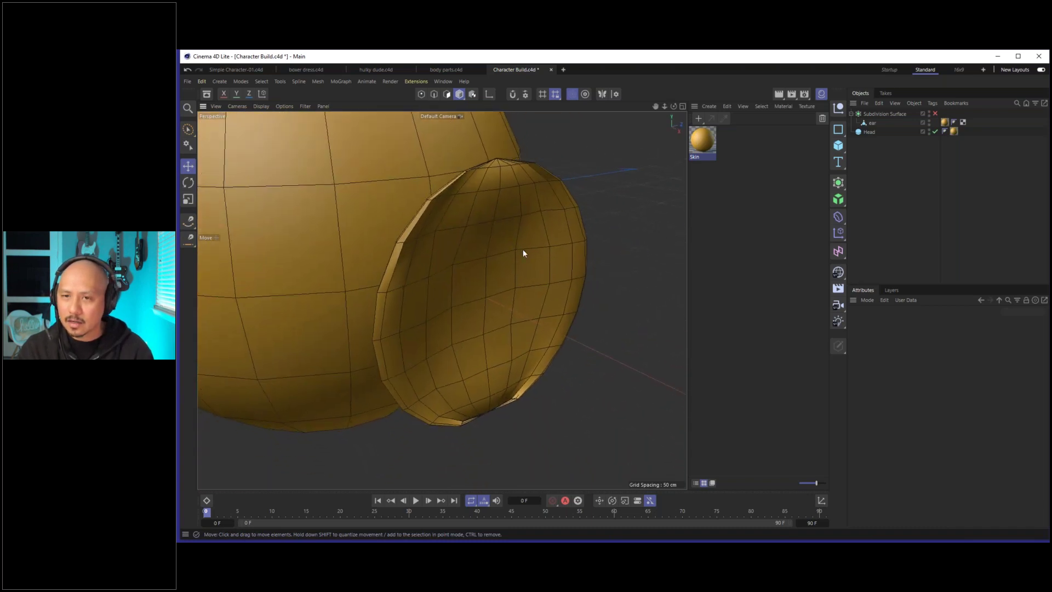
Set the Subdivision Surface's viewport and renderer subdivision levels to 0.
click(873, 123)
key(Return)
click(544, 270)
drag(546, 272, 882, 223)
click(871, 114)
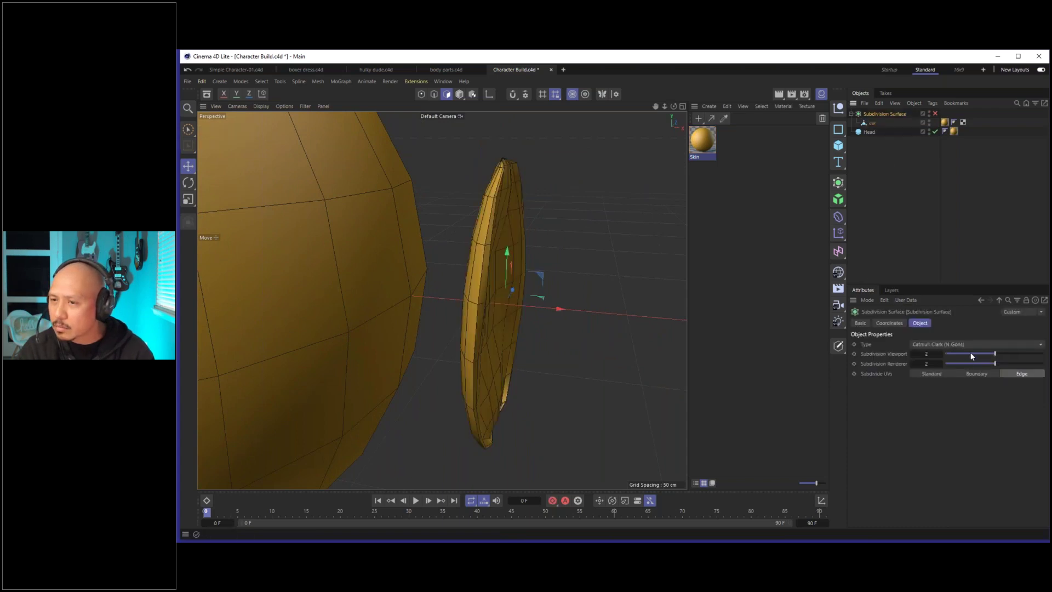
drag(971, 356, 944, 358)
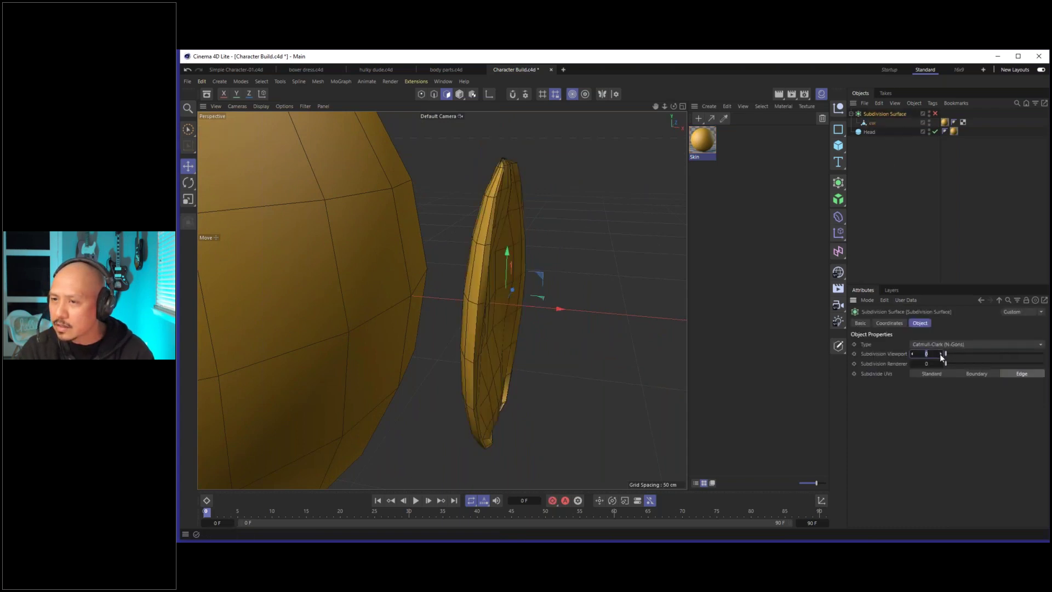
click(872, 210)
Examine the unsmoothed ear's hollow and rim beside the head from several angles.
scroll(466, 274, up, 2)
alt+drag(451, 275, 483, 278)
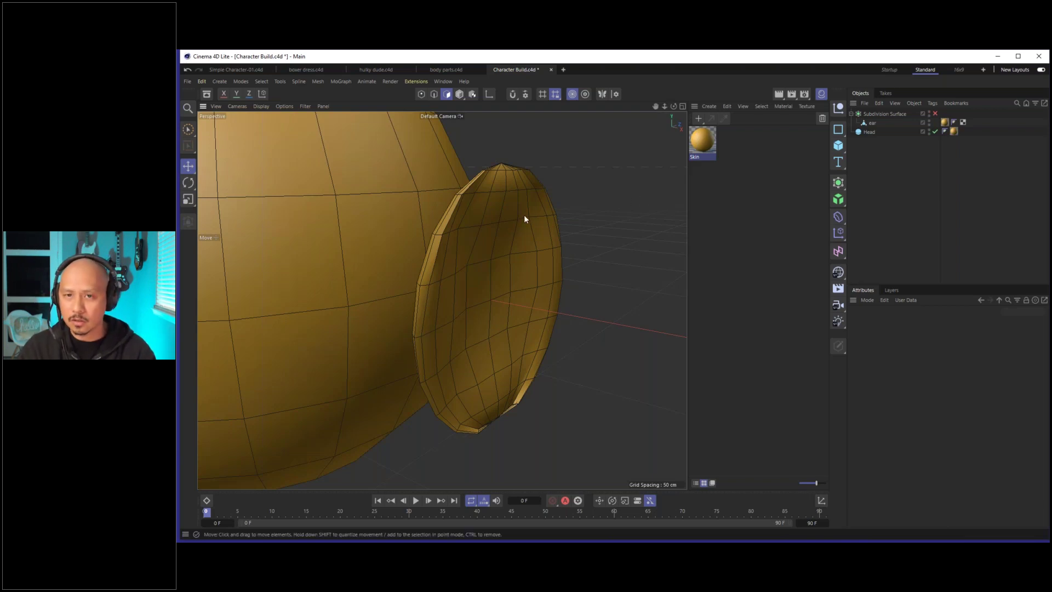
alt+drag(516, 178, 475, 210)
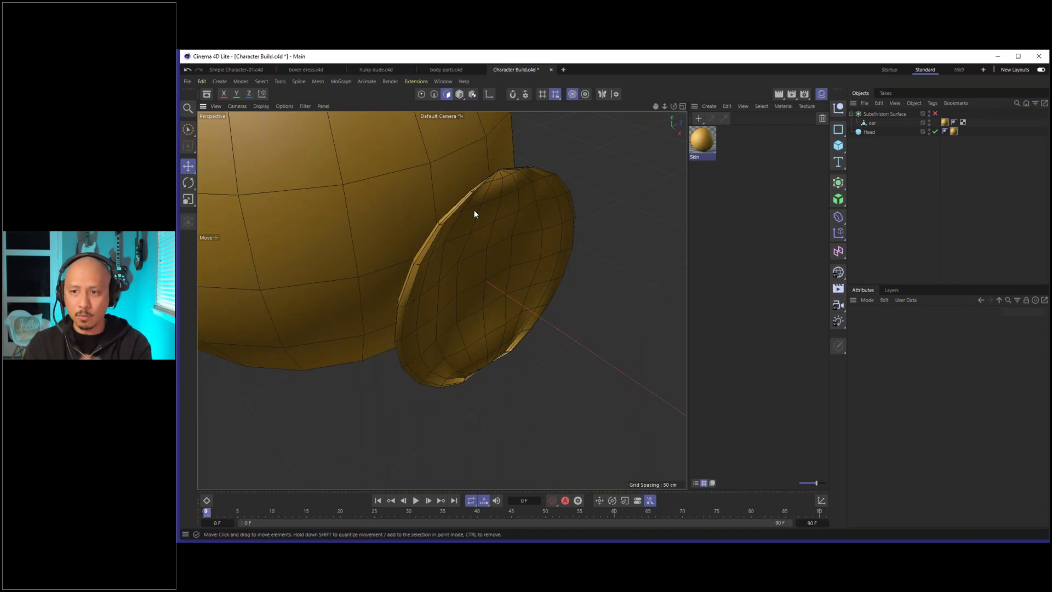
click(807, 248)
alt+drag(526, 306, 500, 316)
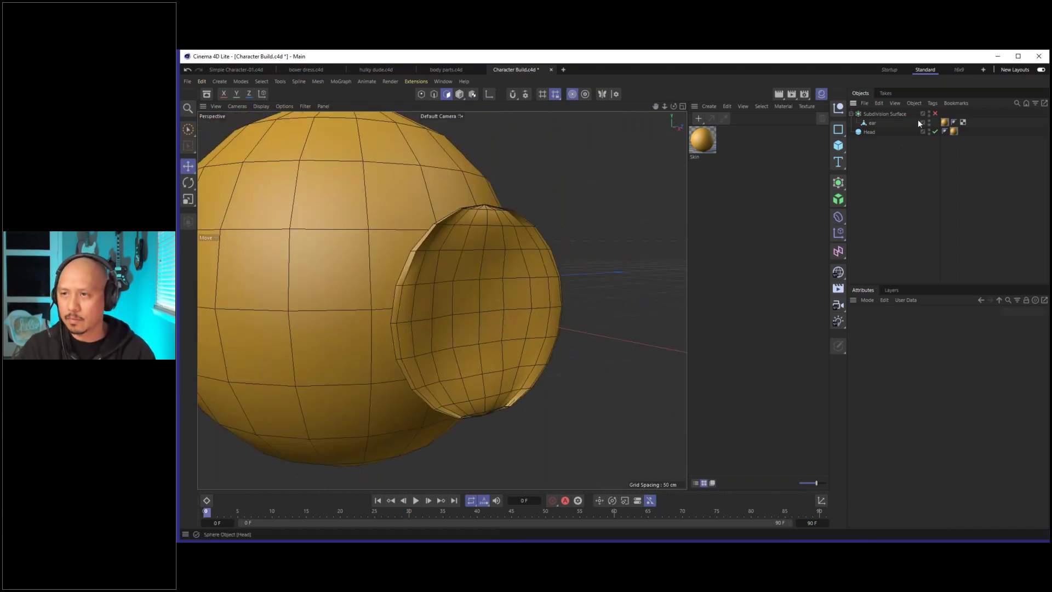
Rename the ear's Subdivision Surface as Ear and collapse its hierarchy in the object list.
click(884, 113)
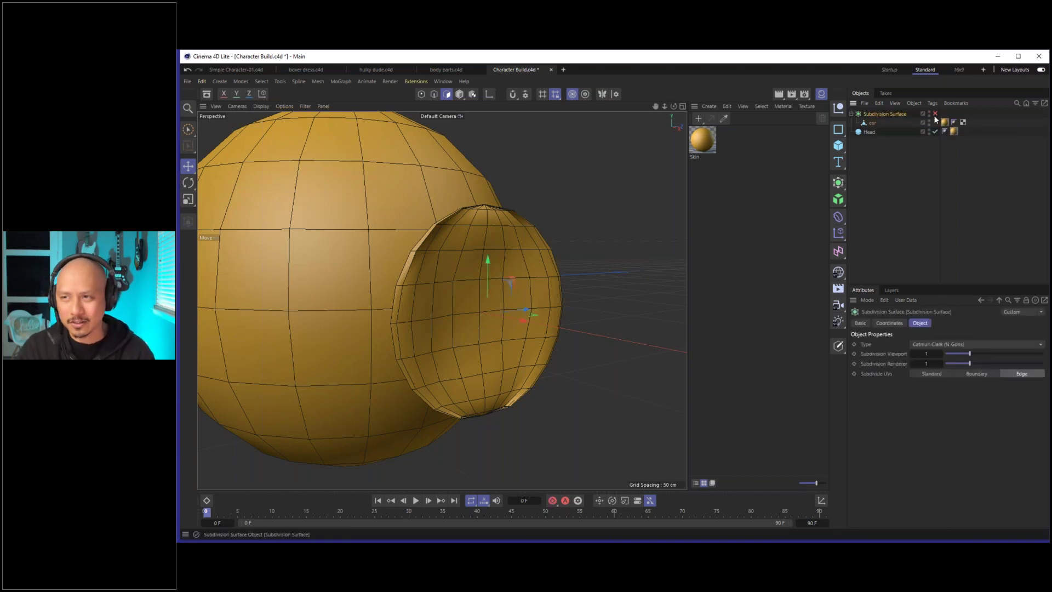
click(922, 157)
double_click(878, 114)
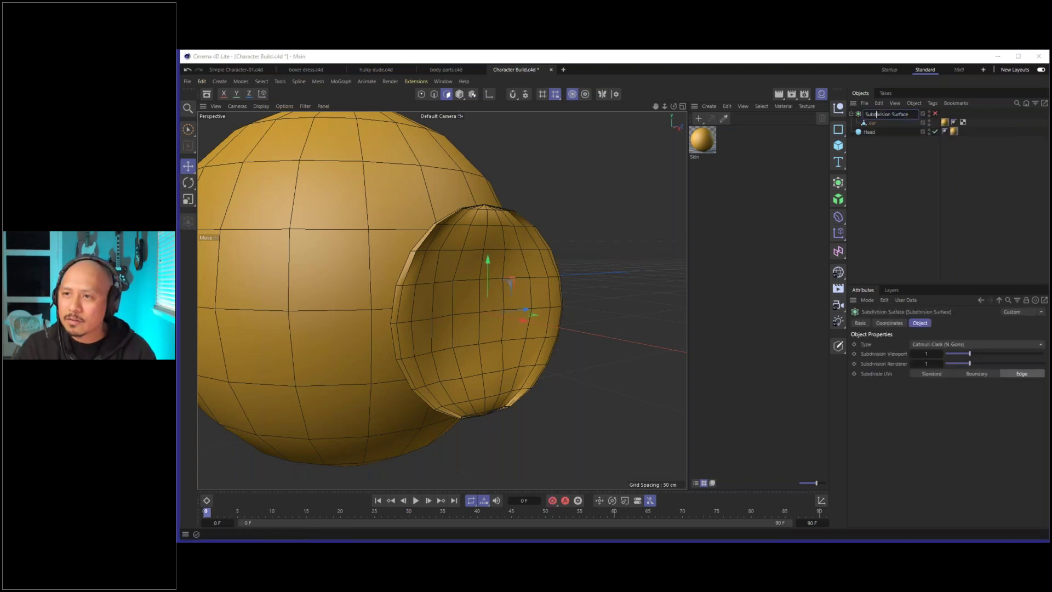
text(Ear)
key(Return)
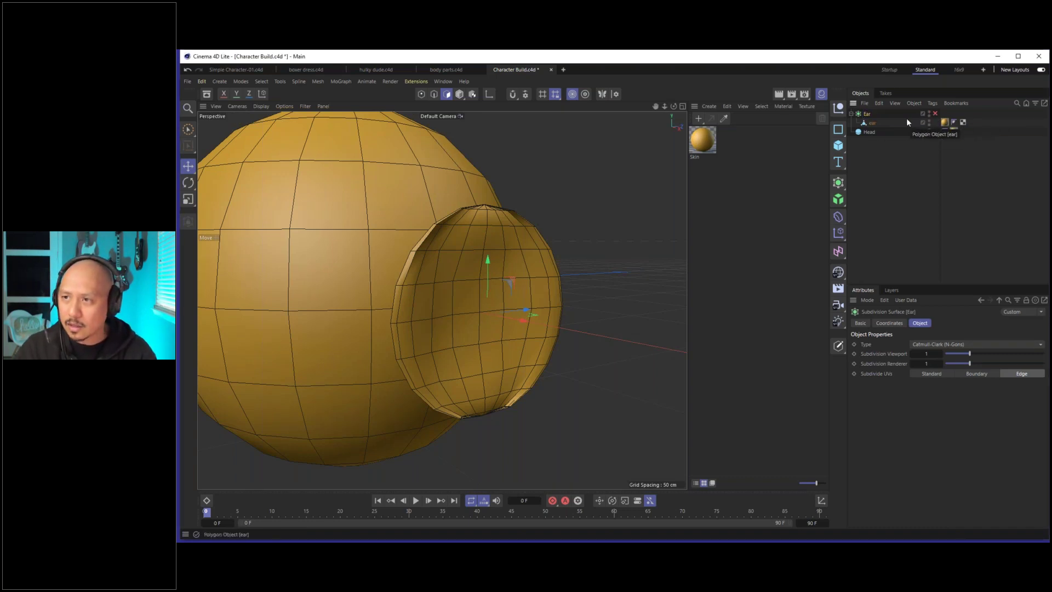
click(851, 113)
click(860, 136)
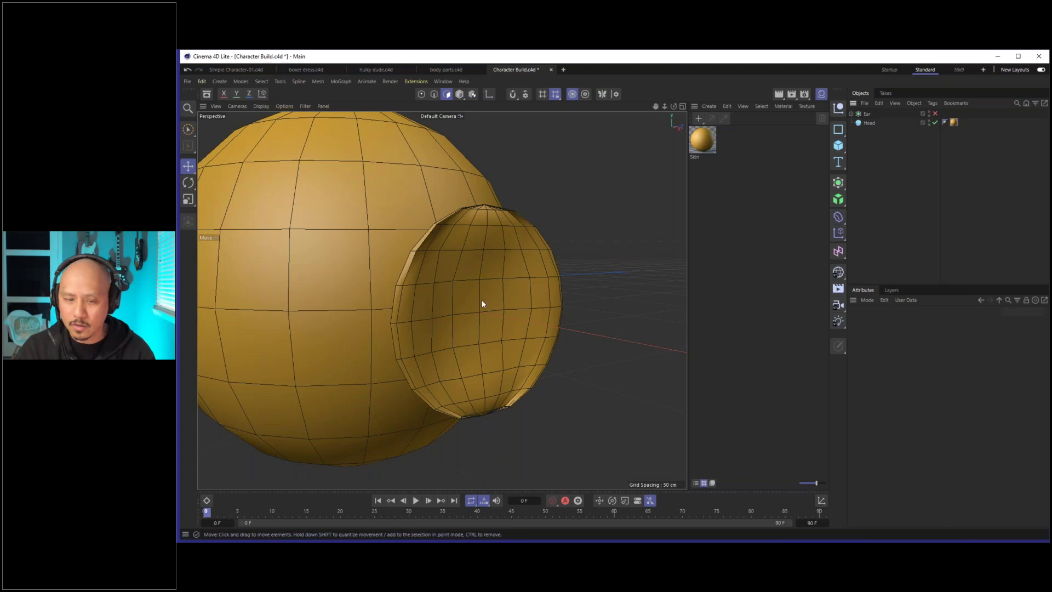
Show the head and ear in an enlarged Front view with Gouraud Shading (Lines).
middle_click(441, 337)
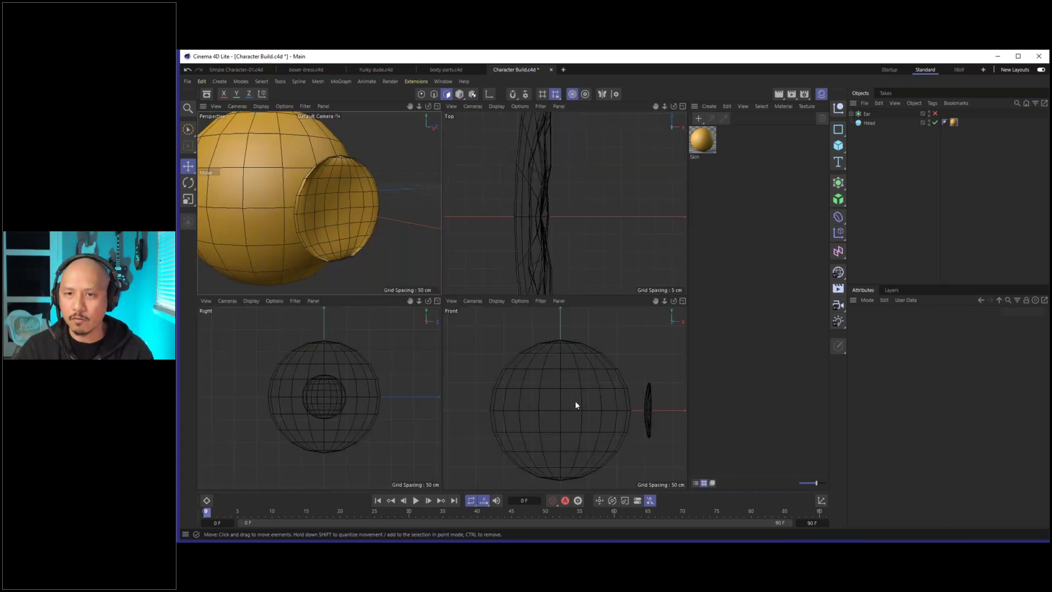
click(570, 385)
click(682, 301)
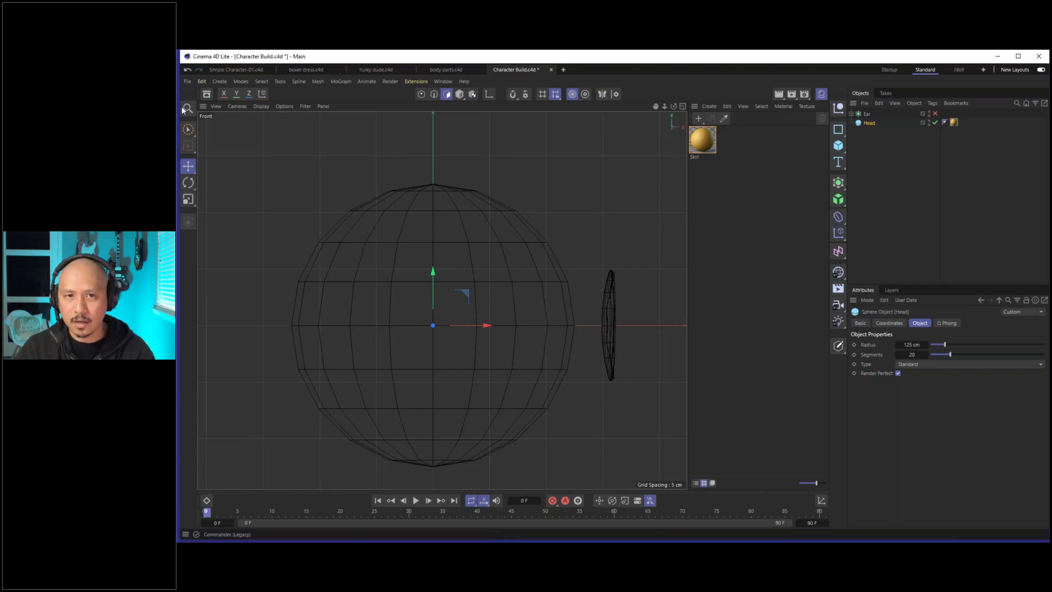
click(263, 108)
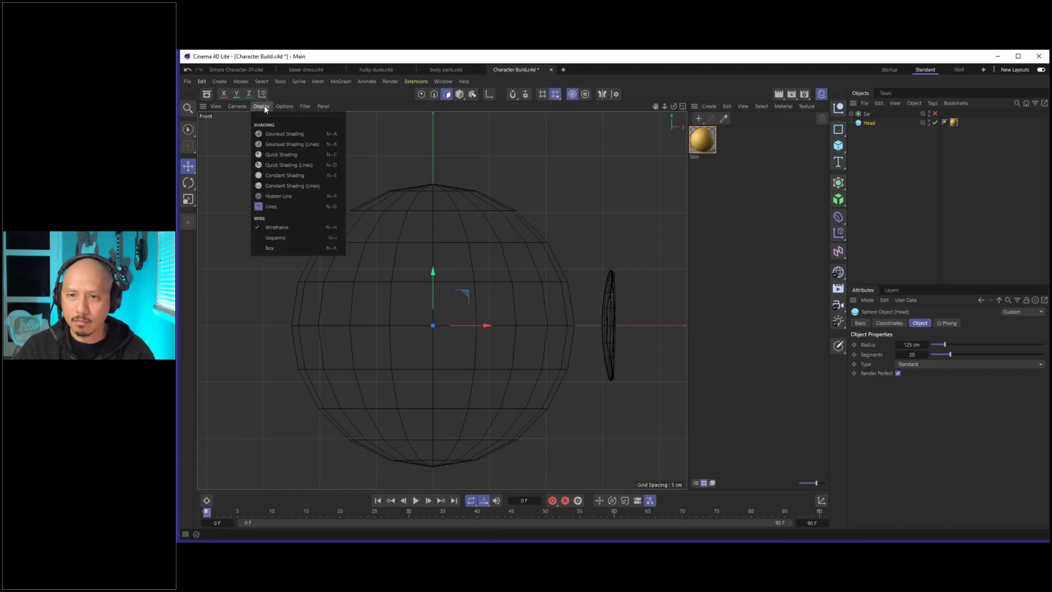
click(268, 143)
scroll(483, 285, down, 2)
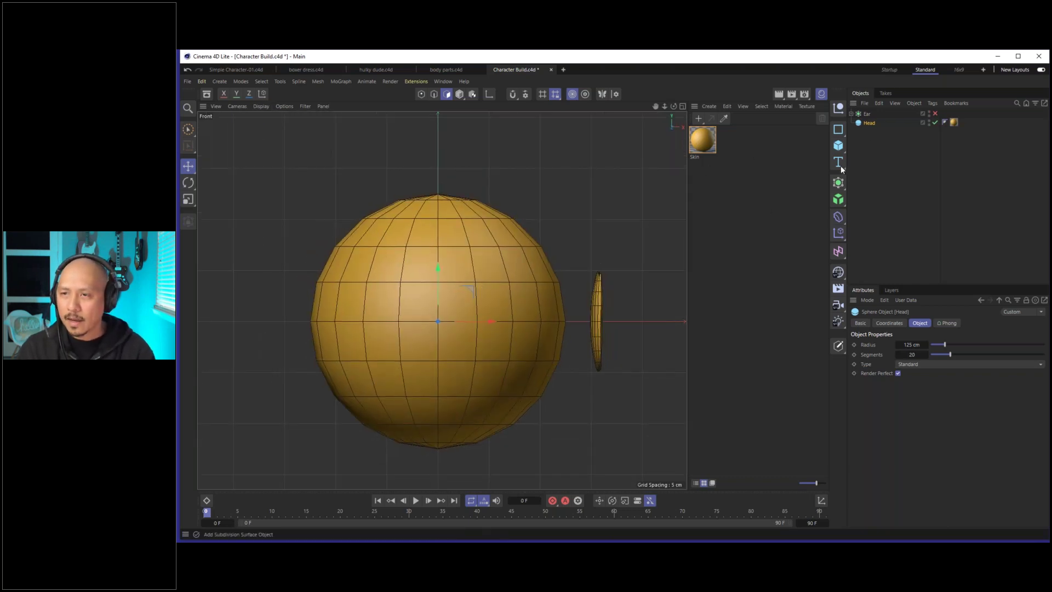
Try to mirror the ear by adding a Symmetry generator as its parent while the ear is selected.
click(838, 183)
click(888, 146)
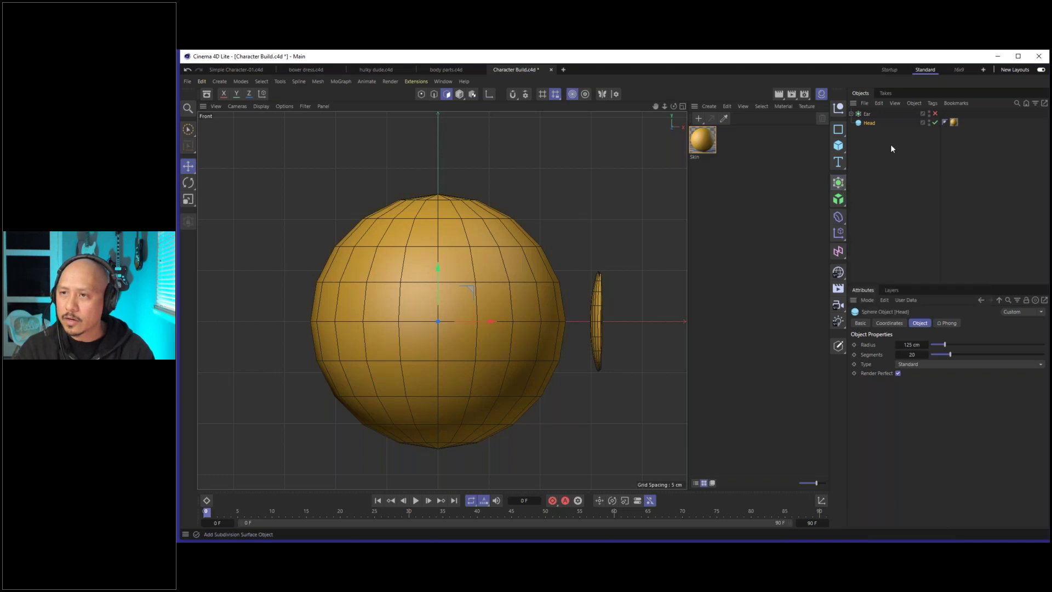
click(867, 113)
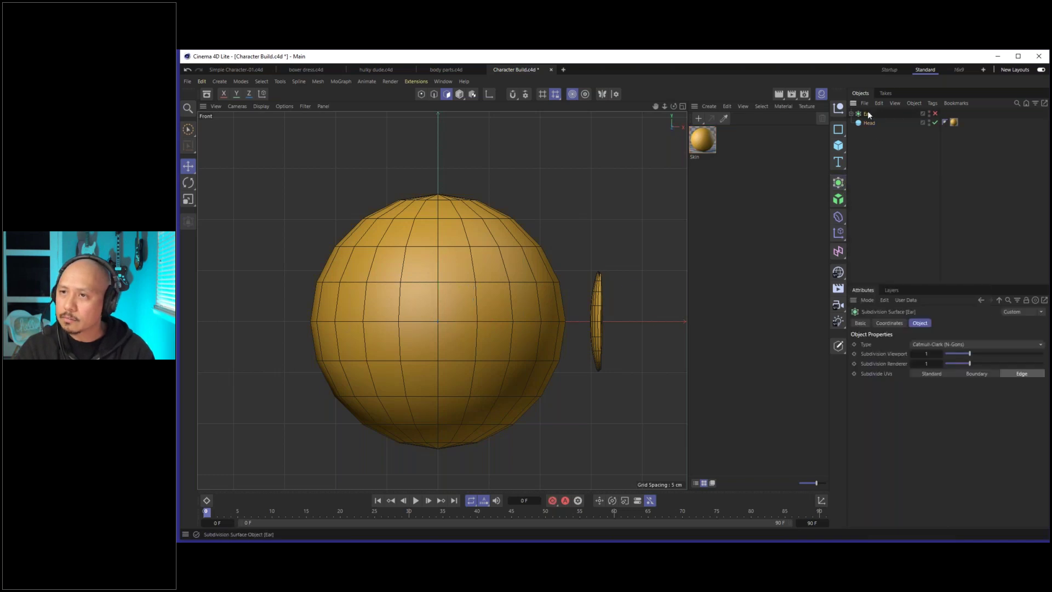
click(848, 185)
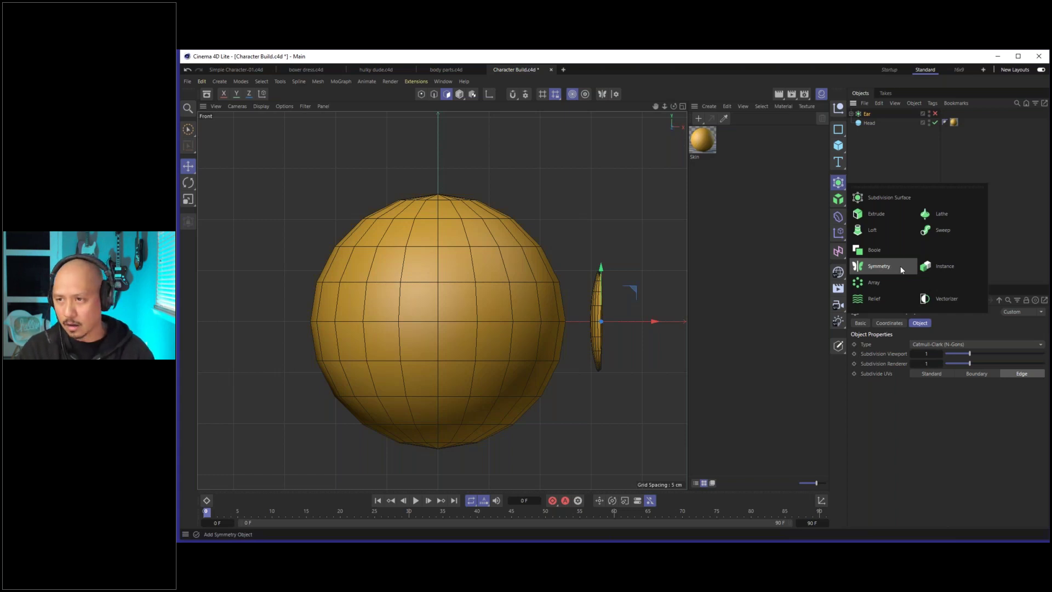
alt+click(900, 266)
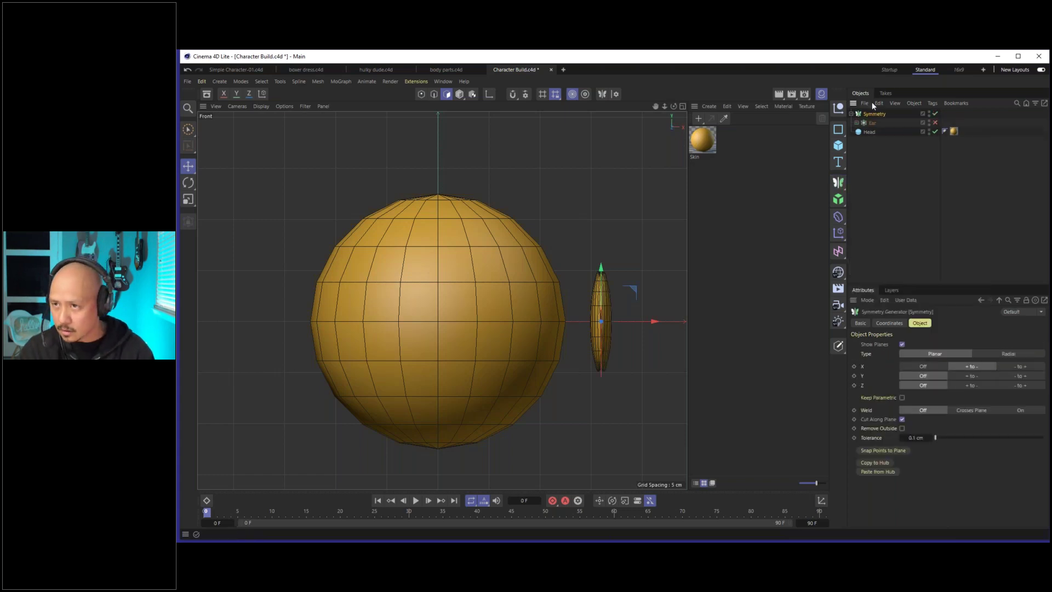
click(894, 185)
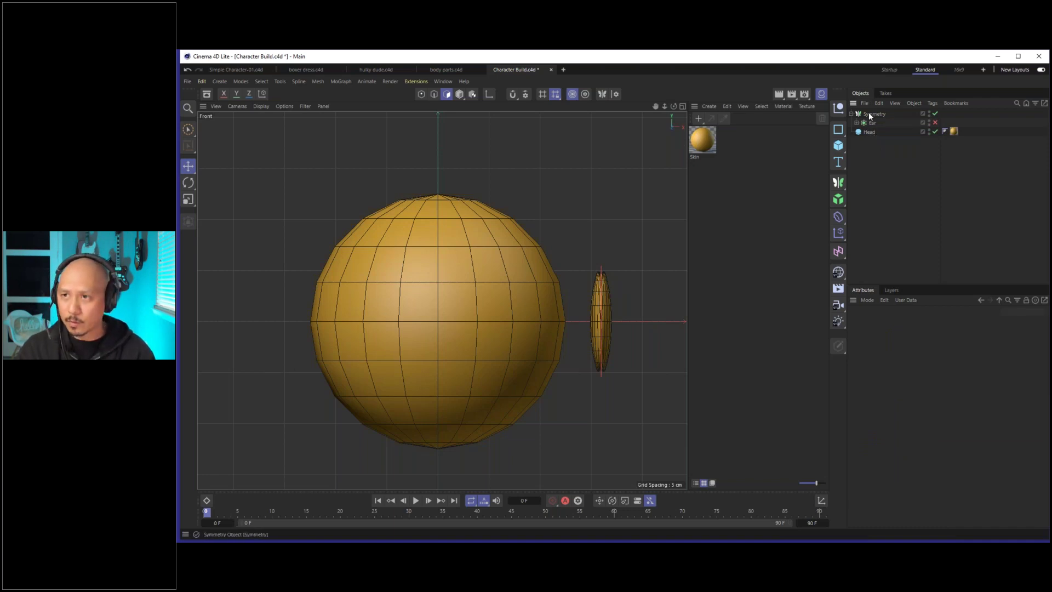
click(872, 114)
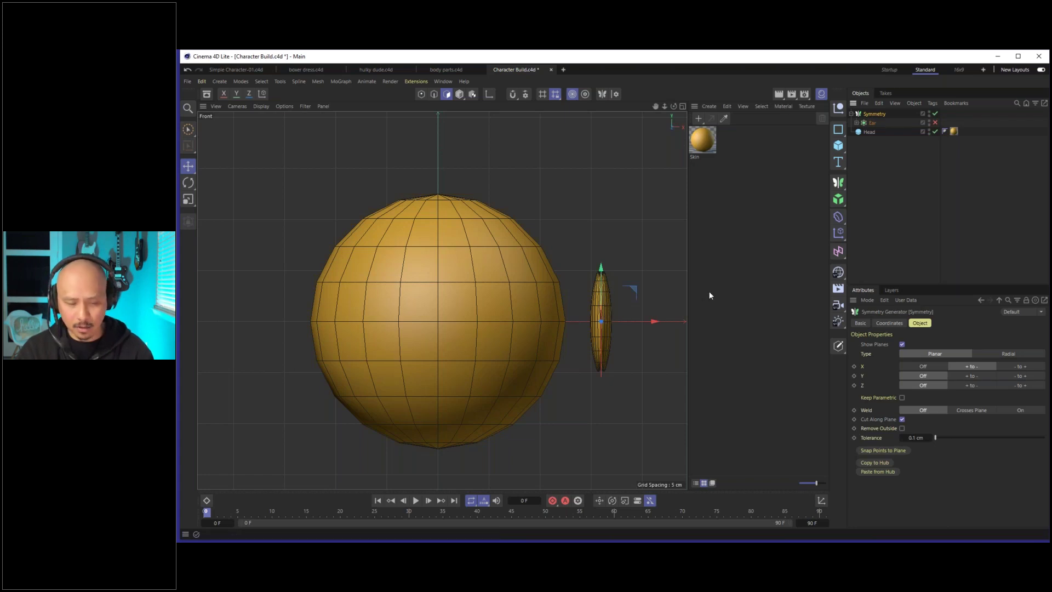
key(ctrl+z)
click(876, 141)
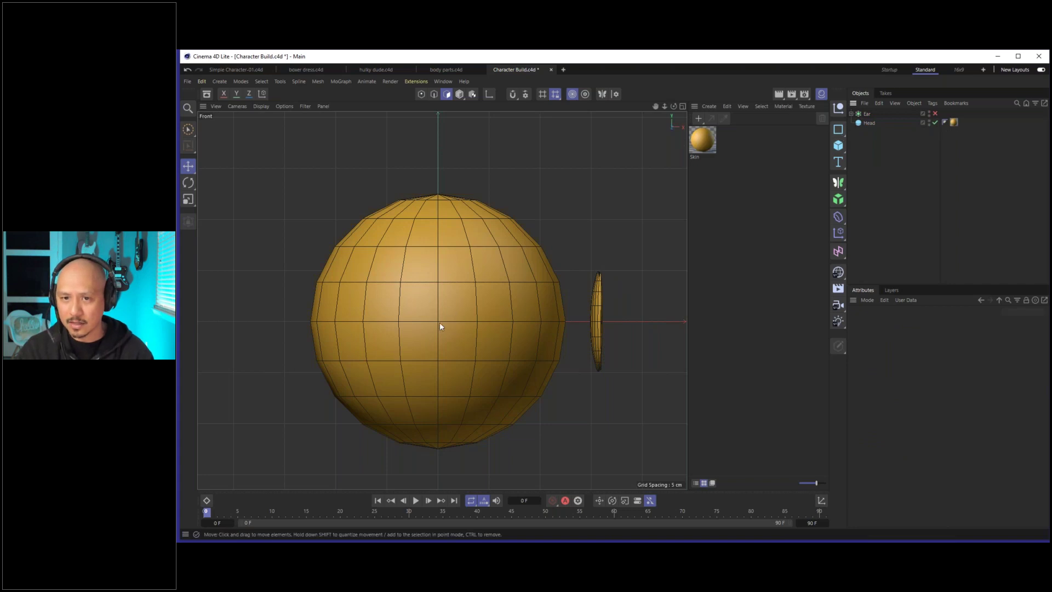
Add a Symmetry generator with nothing selected and place the Ear object inside it to mirror the ear across the head.
click(837, 182)
click(929, 143)
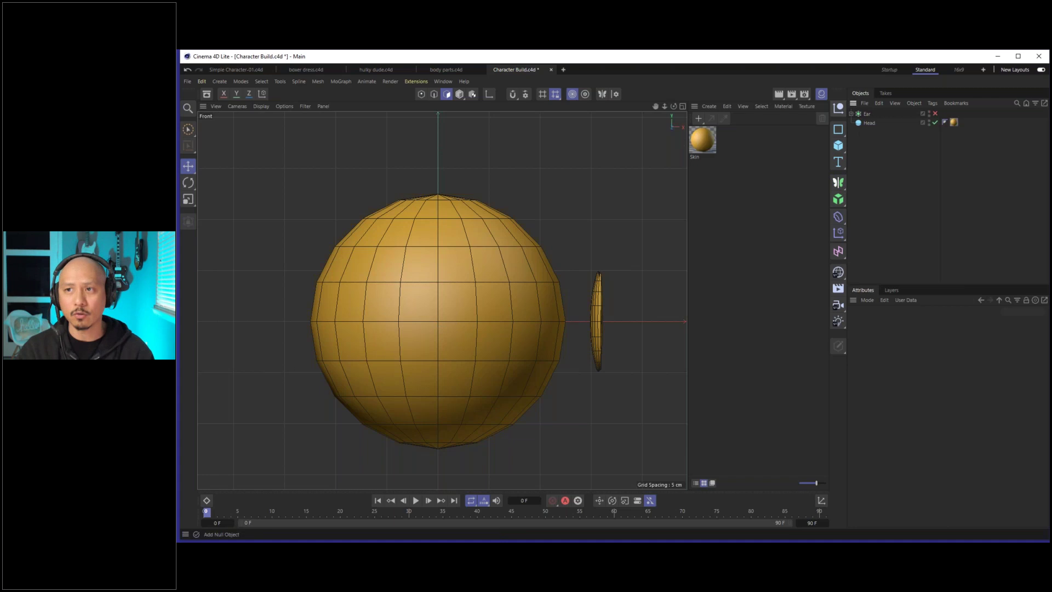
click(839, 183)
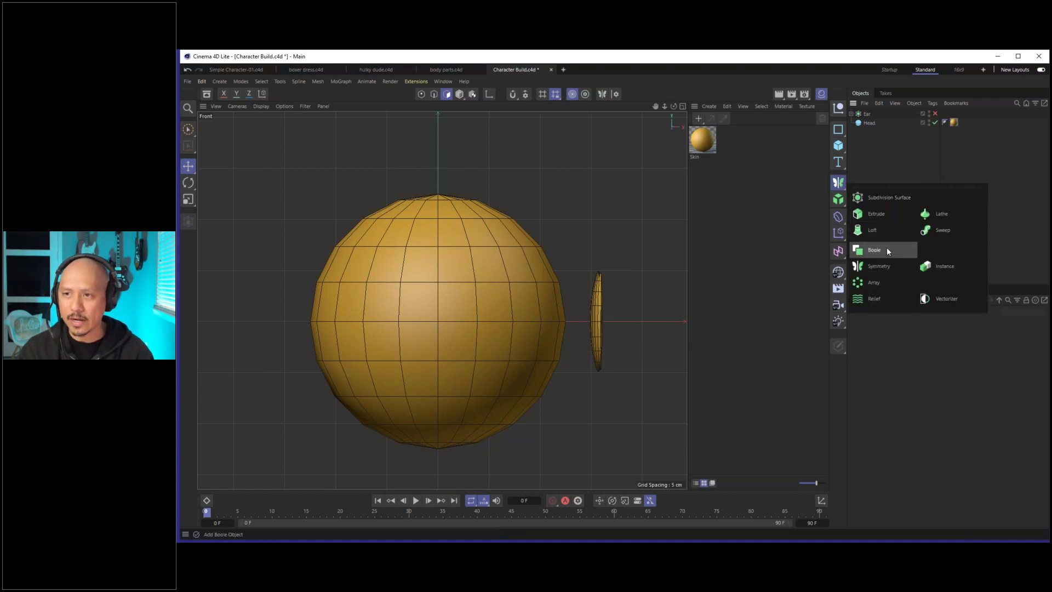
click(888, 266)
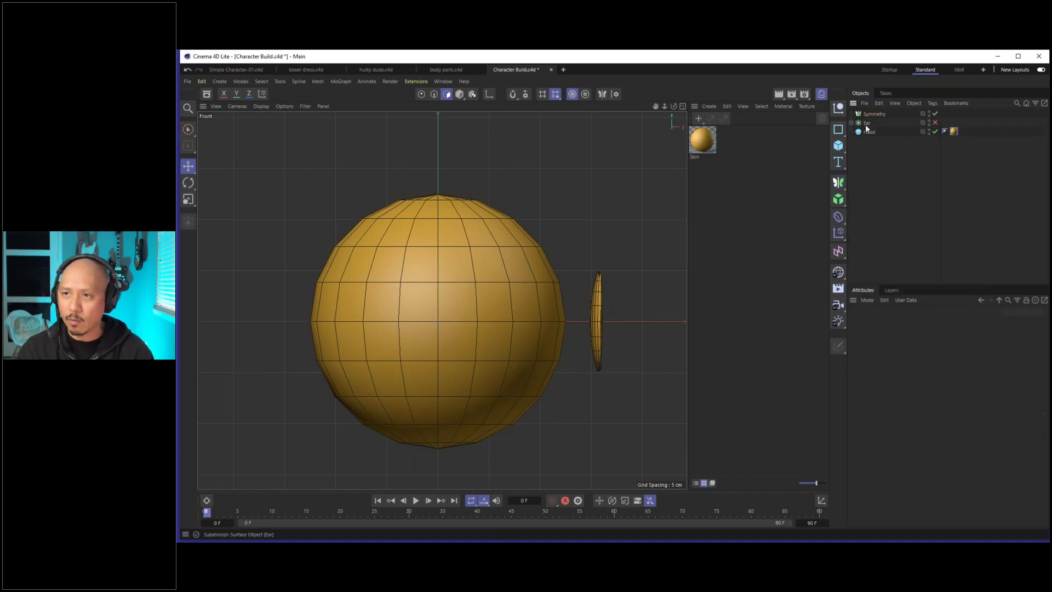
drag(867, 124, 877, 114)
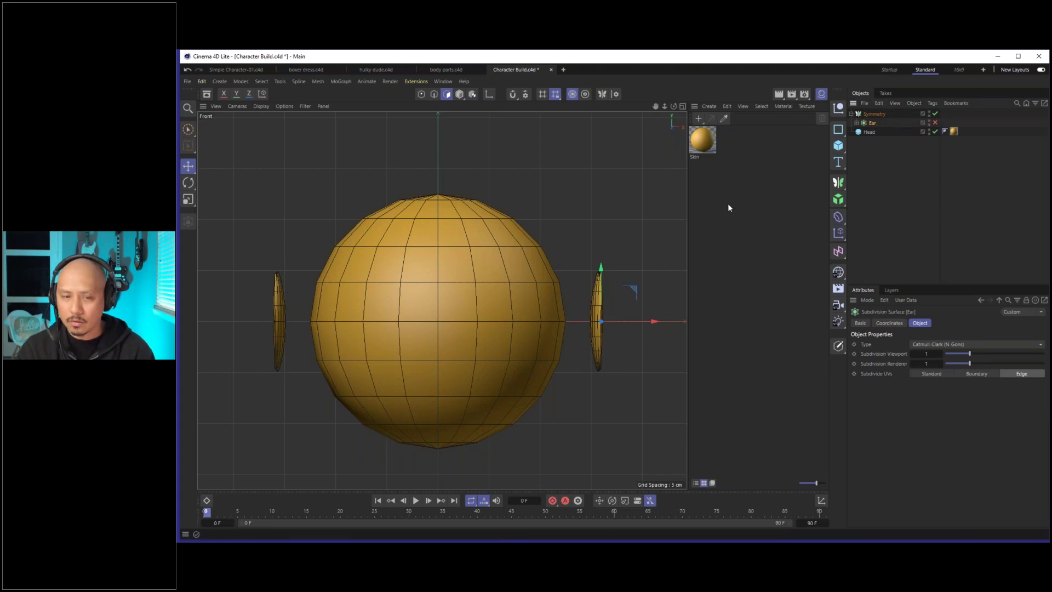
Move the ear in against the side of the head in the perspective view and rotate it to an angle.
key(F1)
alt+right_drag(399, 245, 334, 264)
alt+drag(335, 264, 482, 285)
drag(666, 303, 465, 315)
key(r)
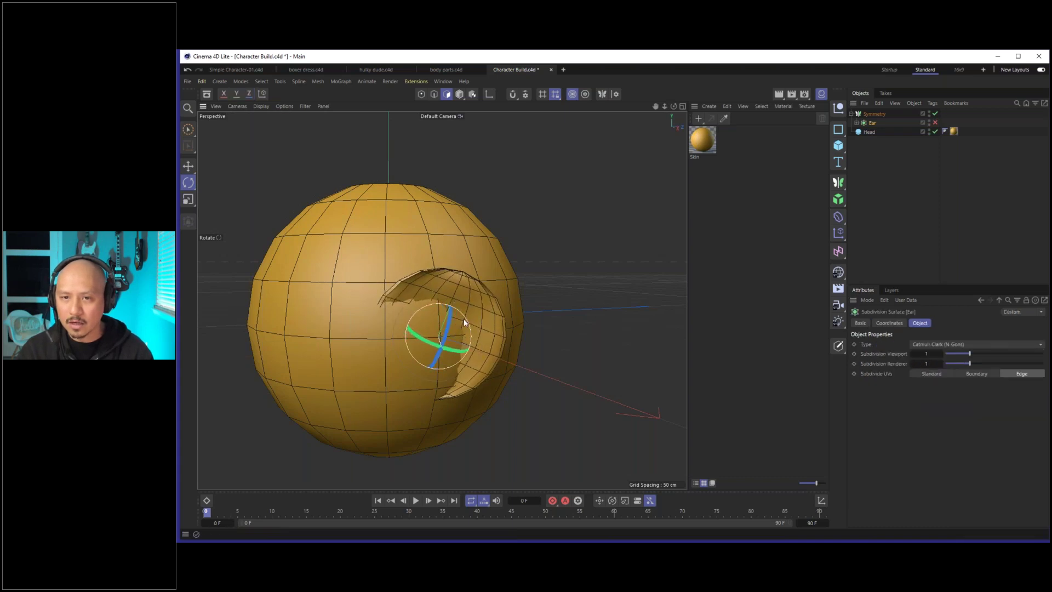
Compare the rotated ear's move axes in the object and world coordinate systems.
key(e)
key(w)
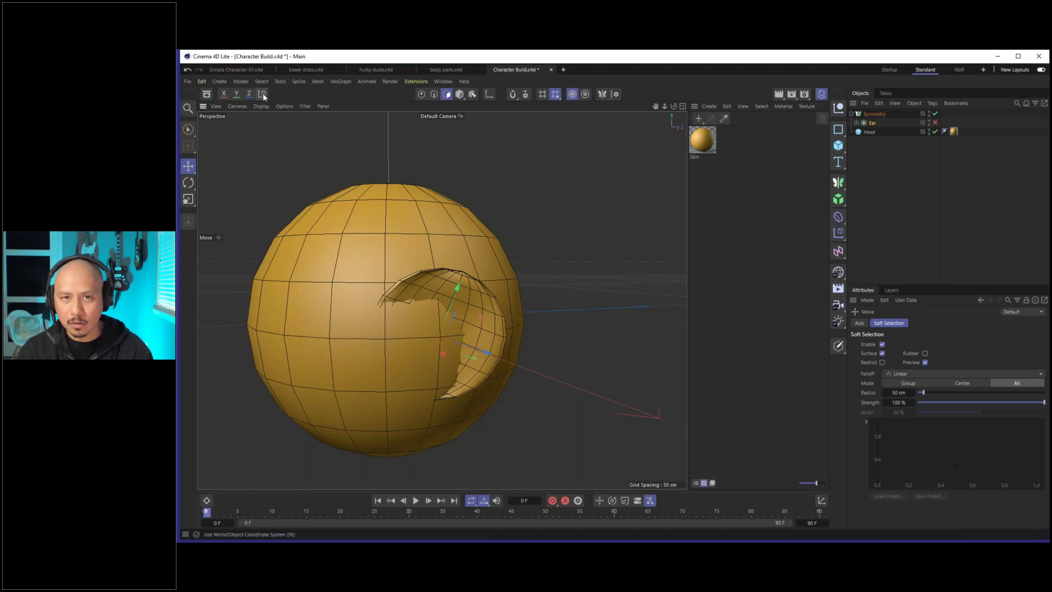
alt+drag(445, 326, 459, 376)
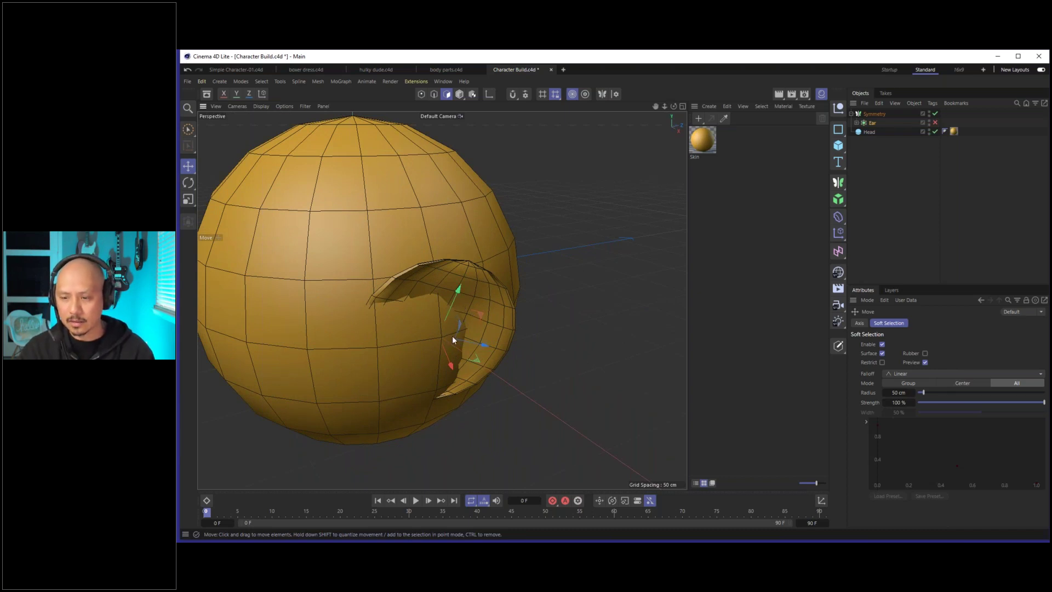
click(263, 94)
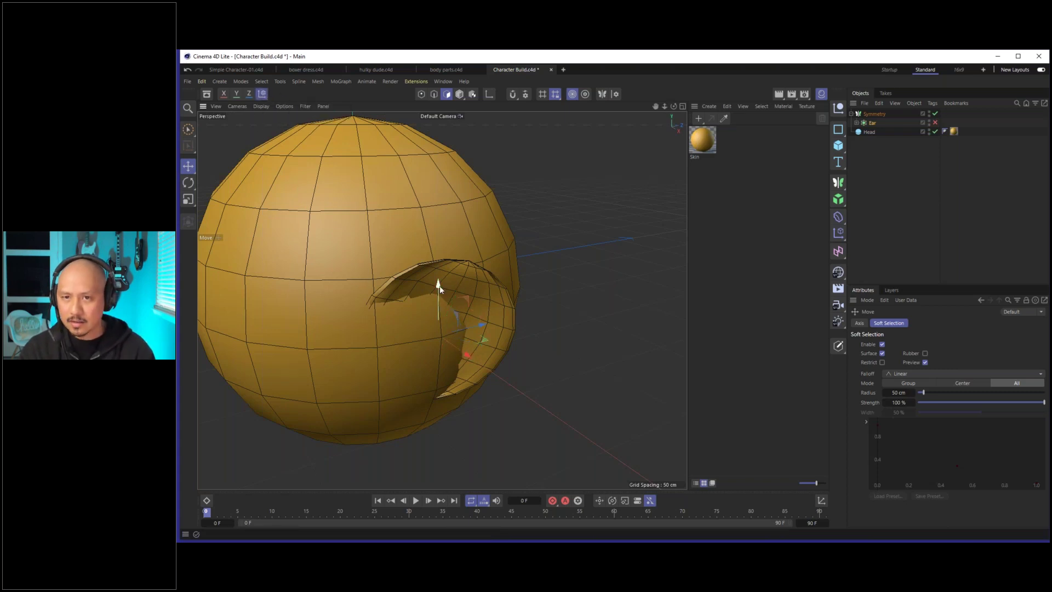
mouse_move(436, 292)
mouse_down()
mouse_move(437, 169)
mouse_move(445, 291)
mouse_up()
click(261, 94)
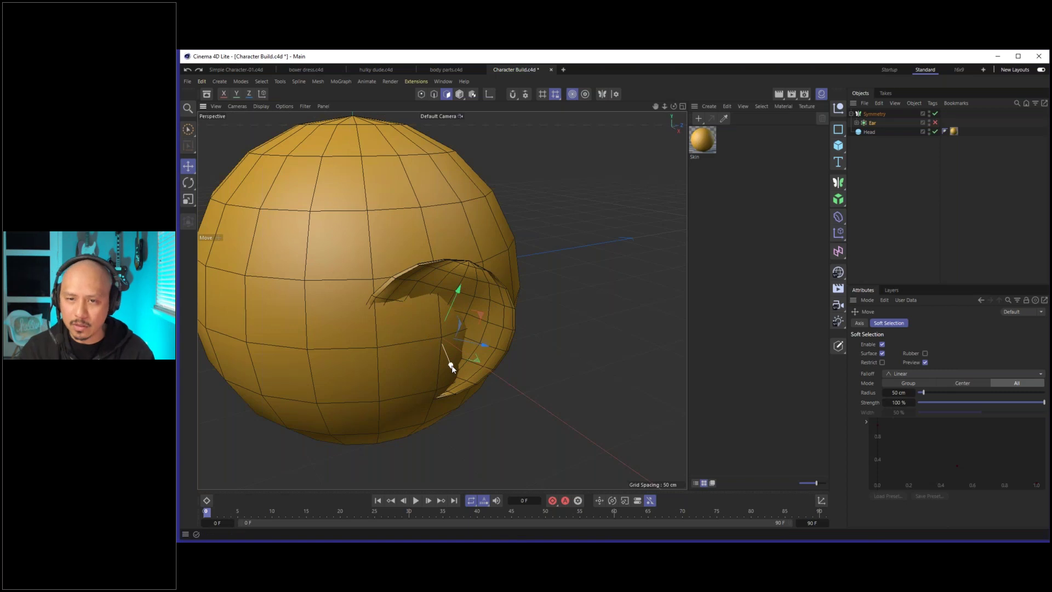
drag(451, 367, 462, 378)
Scale the ear down and check the mirrored pair on the head from the front.
alt+drag(401, 354, 358, 276)
key(t)
drag(517, 258, 367, 355)
key(e)
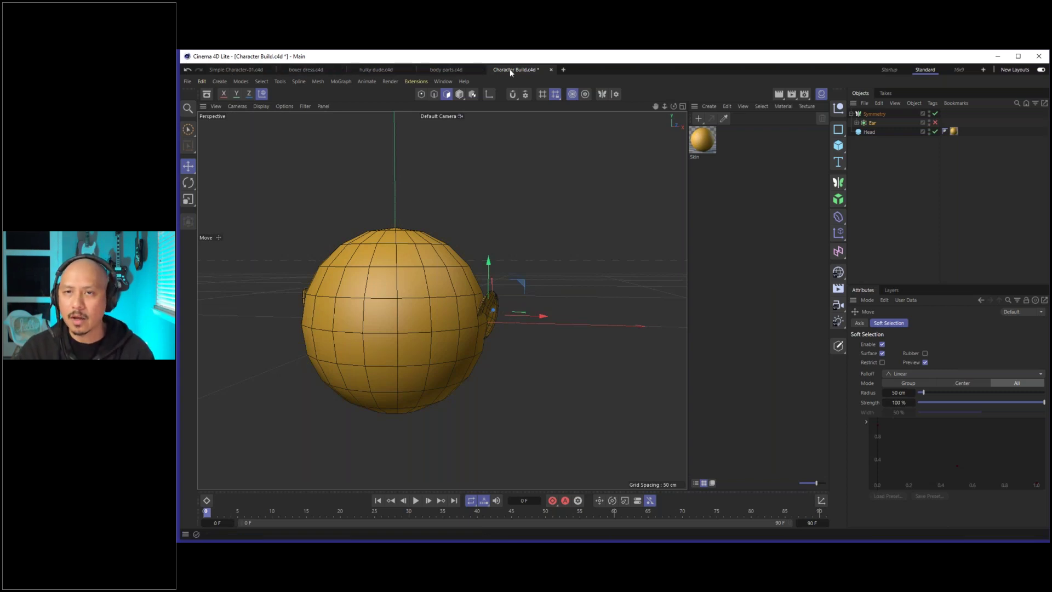
alt+right_drag(409, 328, 427, 319)
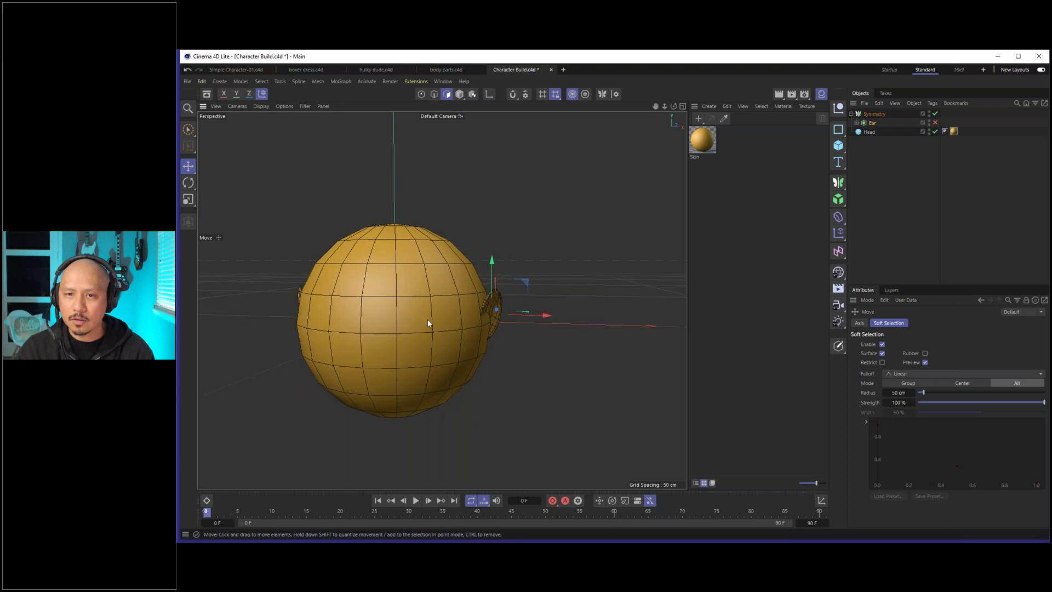
alt+middle_drag(428, 319, 435, 323)
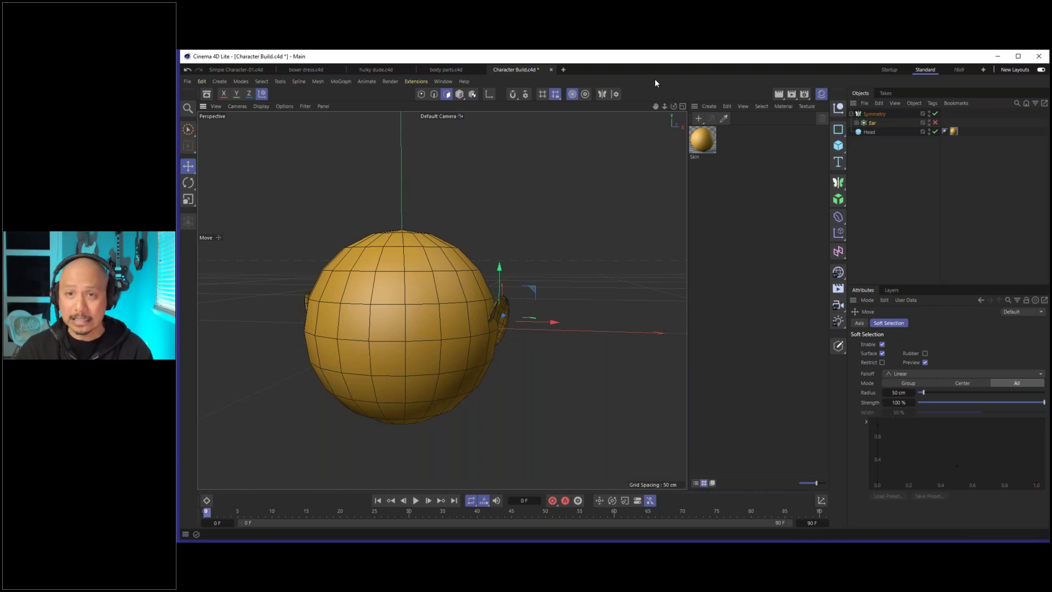
Create a new empty project alongside the character build.
click(563, 70)
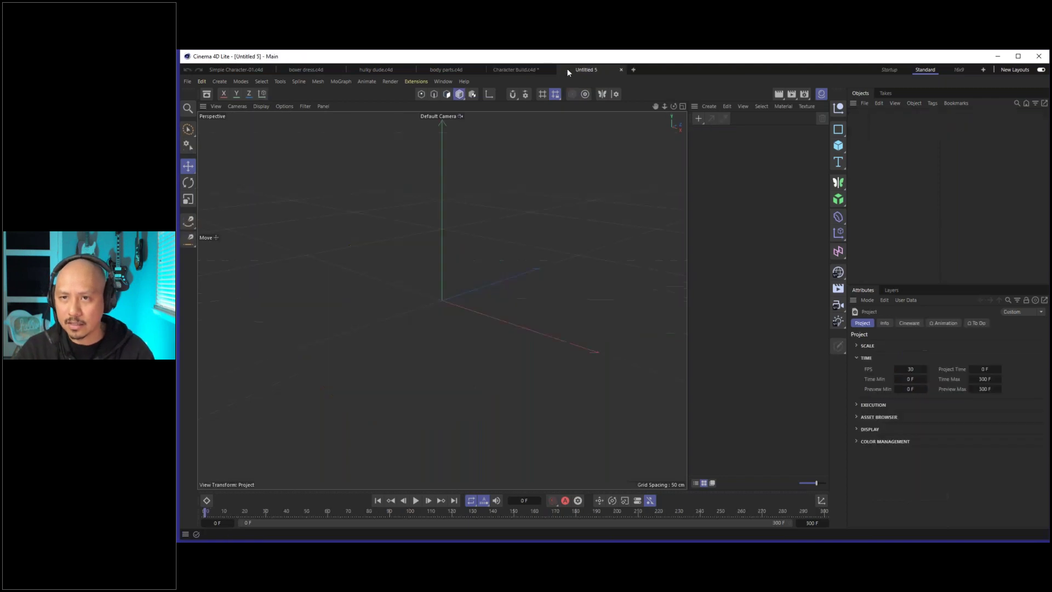
scroll(464, 299, up, 1)
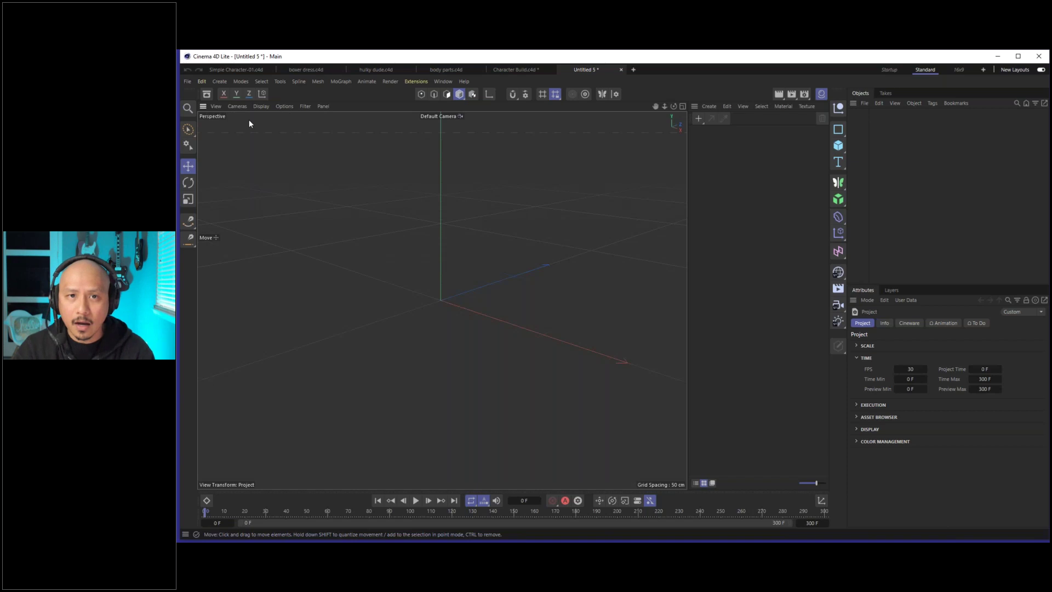
Play the finished character's animation in Simple Character-01.c4d from the first frame for reference.
click(239, 70)
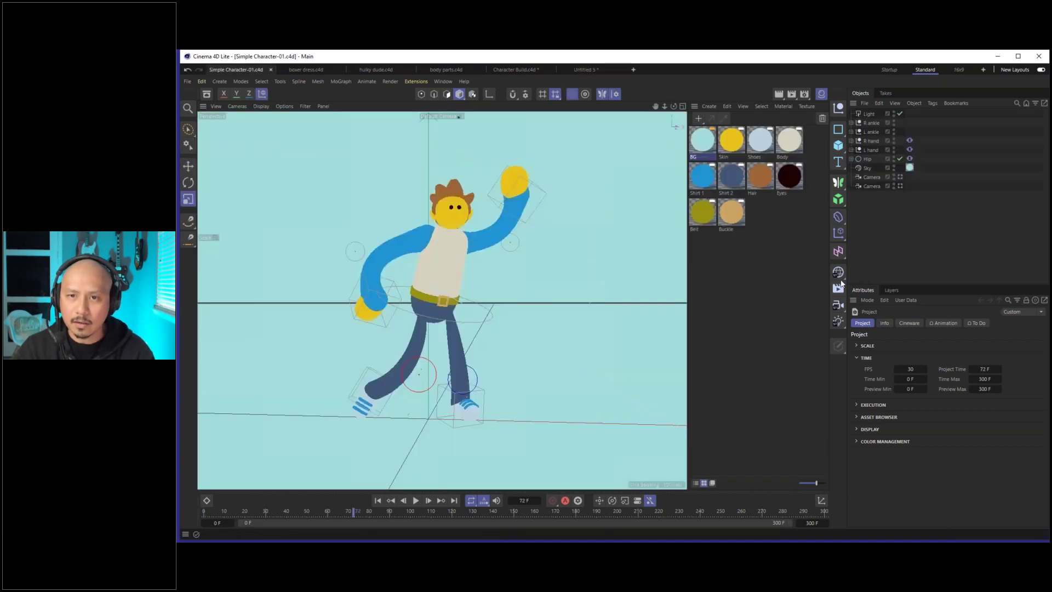
key(shift+f)
key(F8)
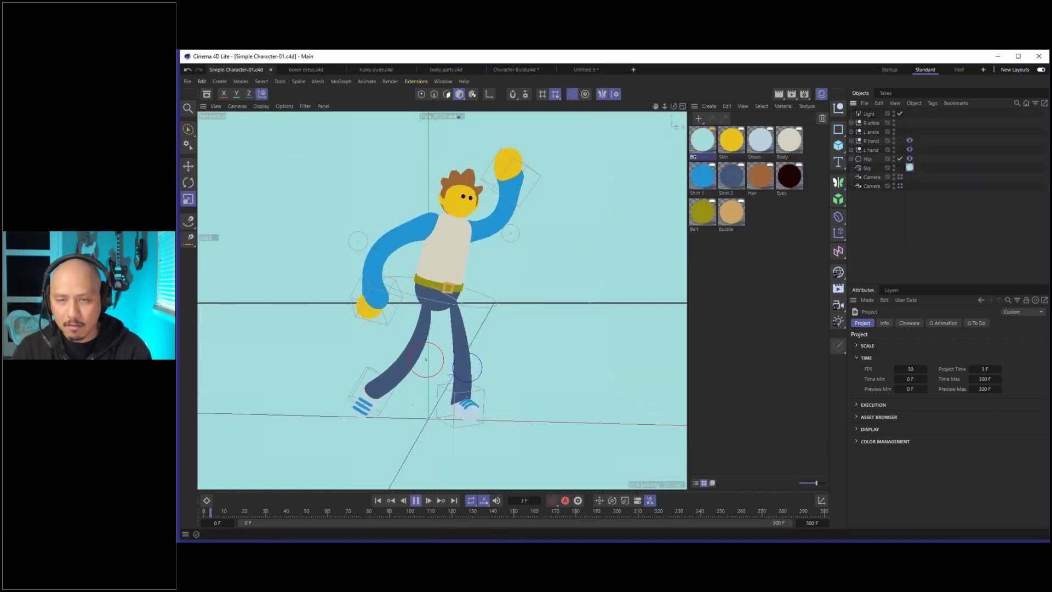
key(F8)
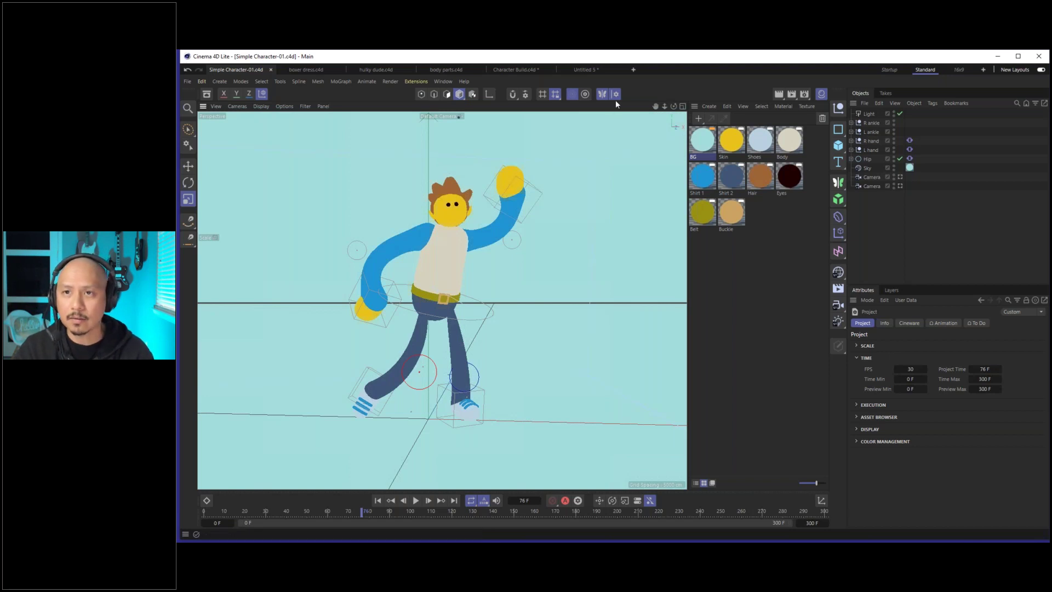
Return to the new untitled project and add a Cube primitive.
click(583, 70)
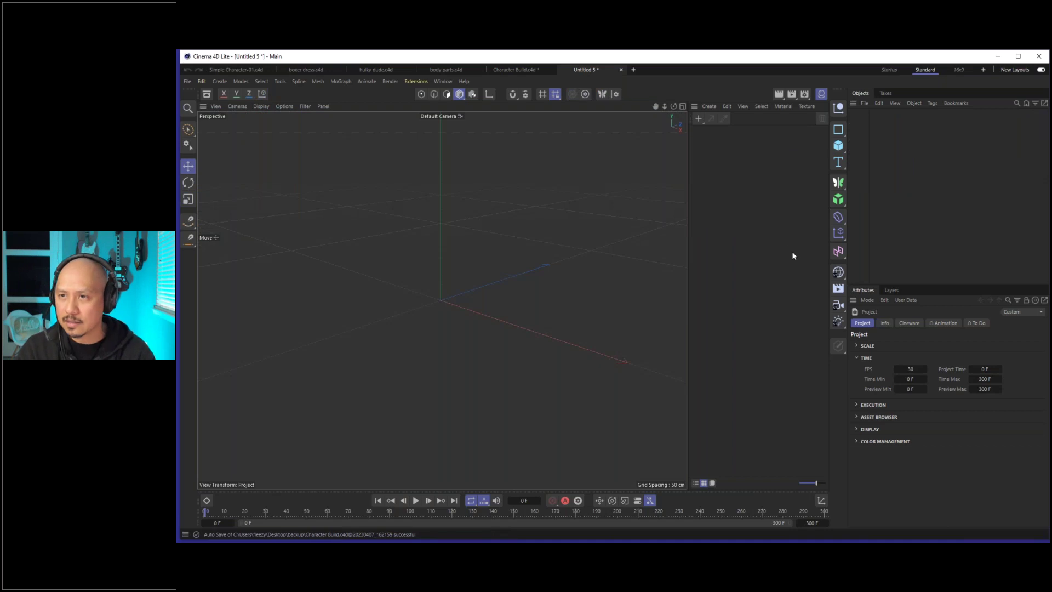
click(837, 148)
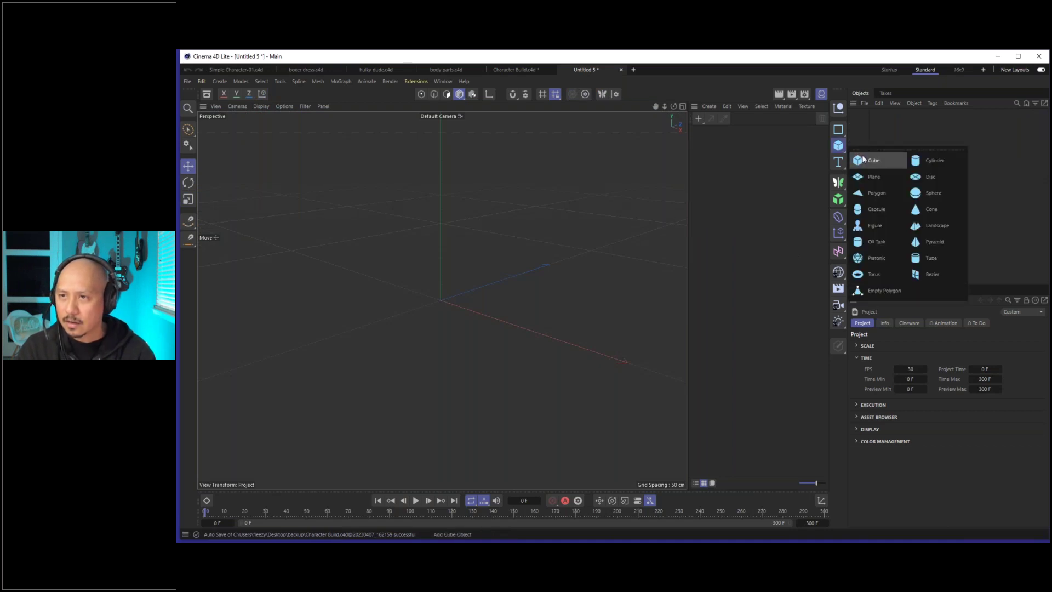
click(862, 158)
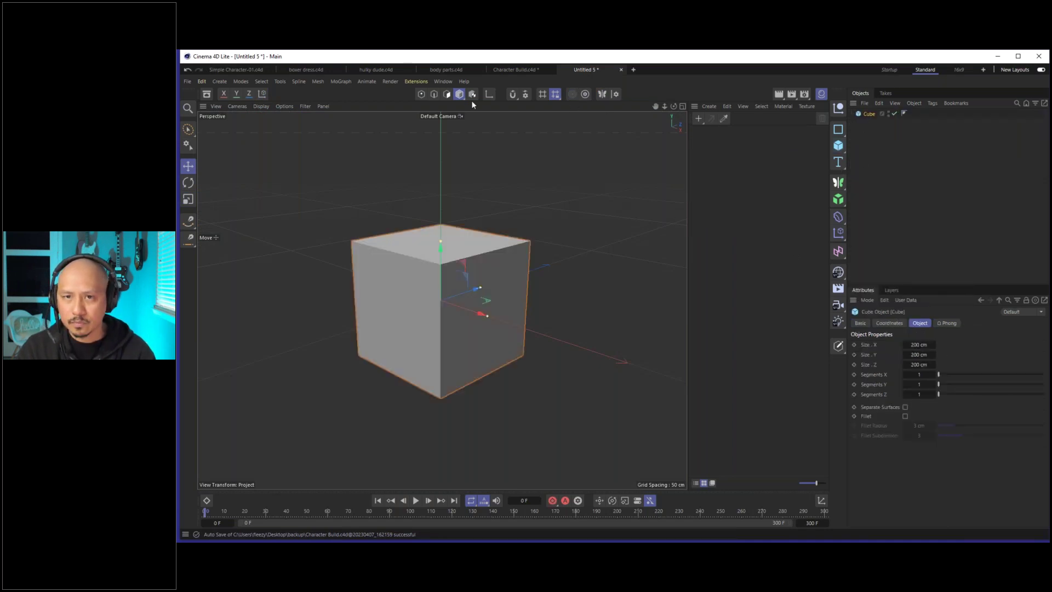
Reshape the cube into a flat, elongated slab about 97 × 16 × 217 cm.
scroll(462, 283, up, 3)
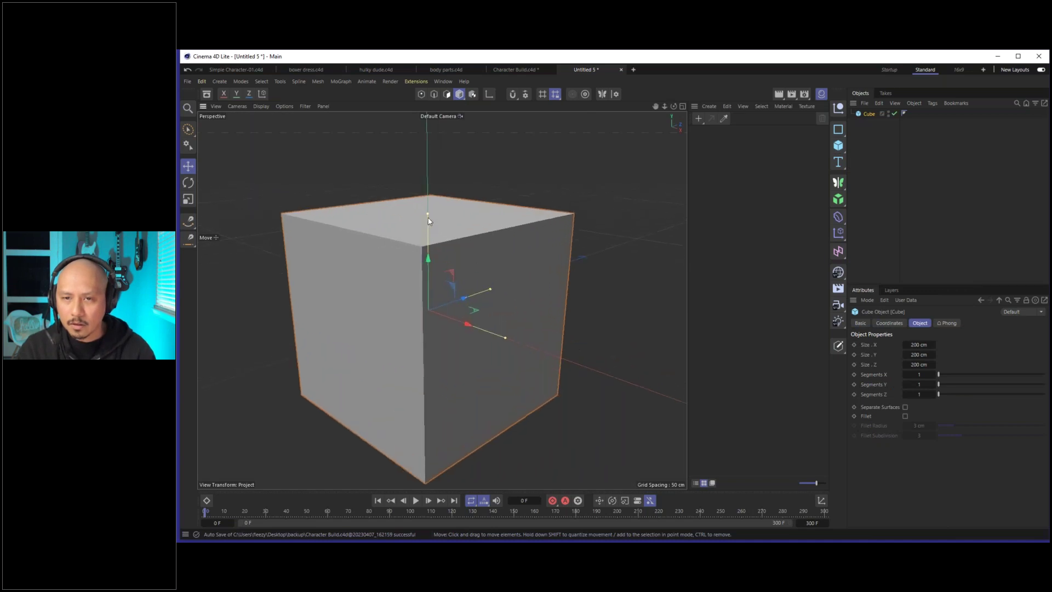
drag(427, 214, 439, 291)
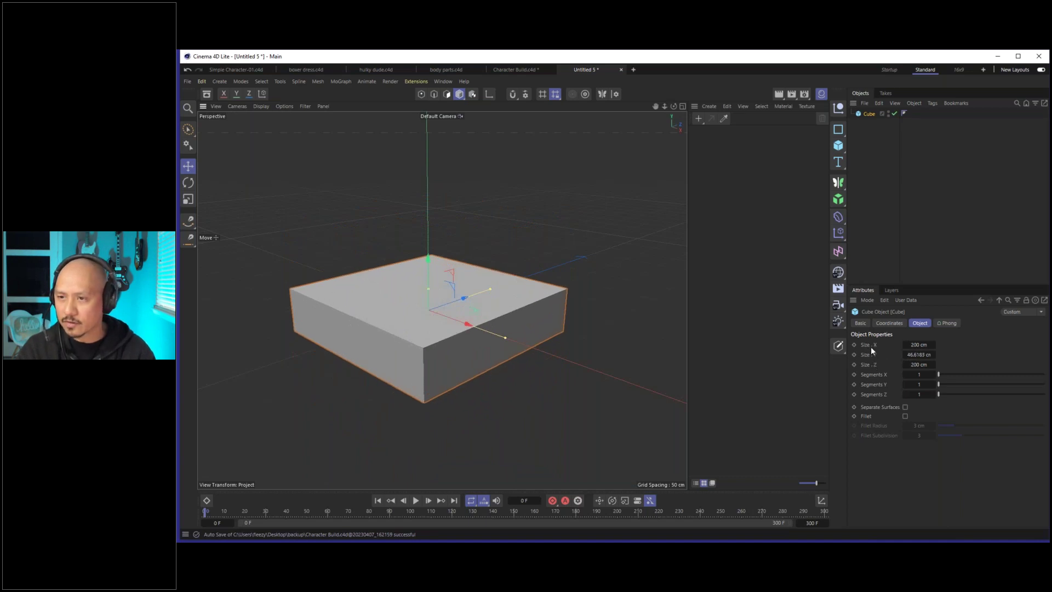
drag(505, 337, 459, 330)
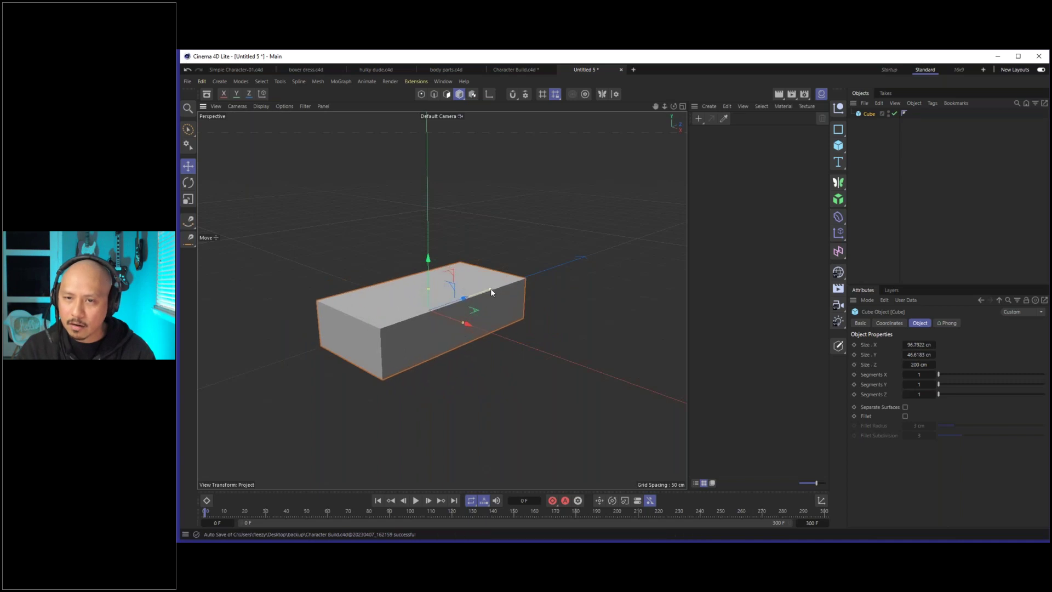
drag(432, 292, 430, 303)
drag(493, 290, 497, 288)
alt+drag(462, 294, 422, 341)
alt+right_drag(422, 341, 438, 332)
alt+drag(439, 334, 454, 325)
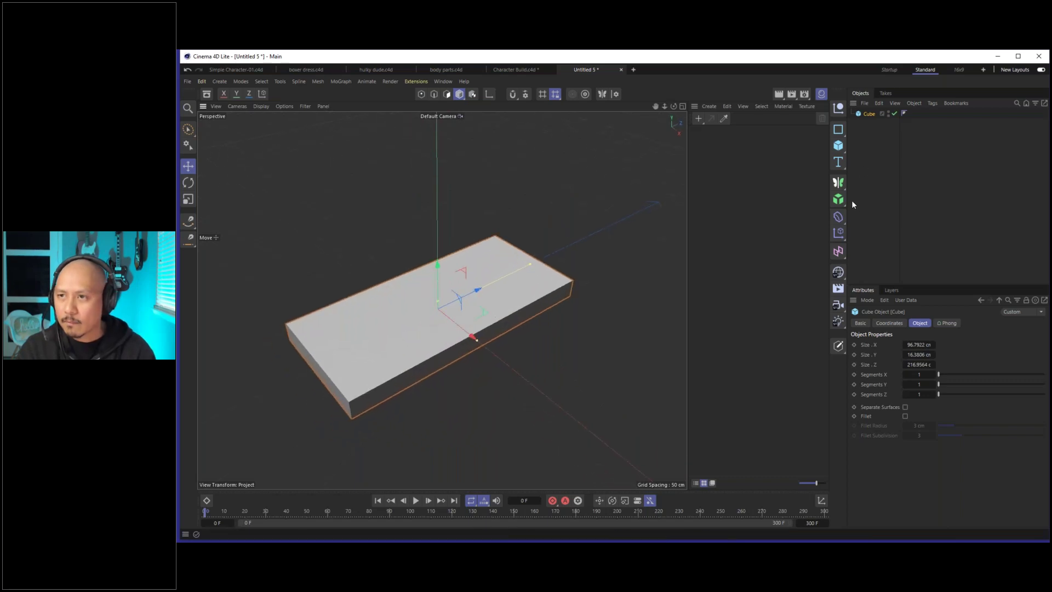
Add a Taper deformer as a child of the cube.
click(838, 217)
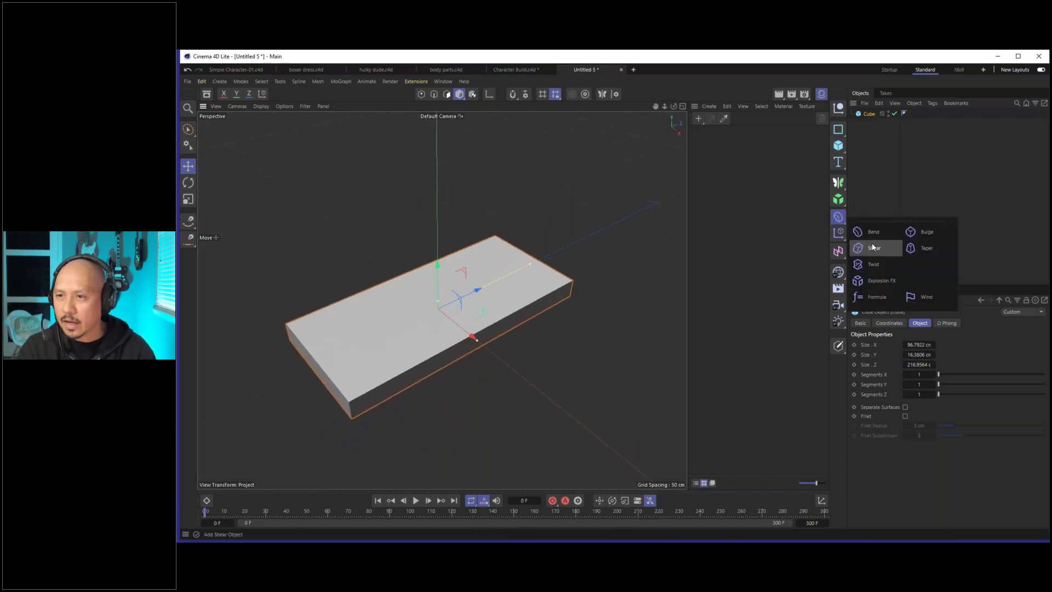
shift+click(931, 251)
click(872, 127)
scroll(462, 305, up, 2)
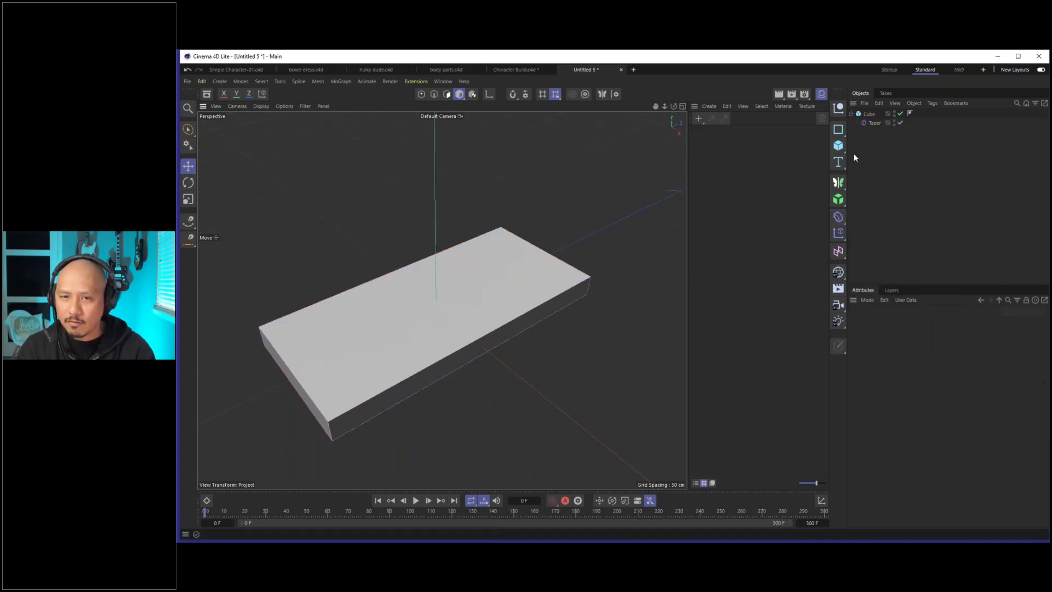
Try tapering the slab along +Y at about 24% strength and undo it.
click(870, 123)
alt+middle_drag(441, 277, 447, 266)
alt+drag(447, 269, 508, 278)
alt+middle_drag(468, 314, 456, 316)
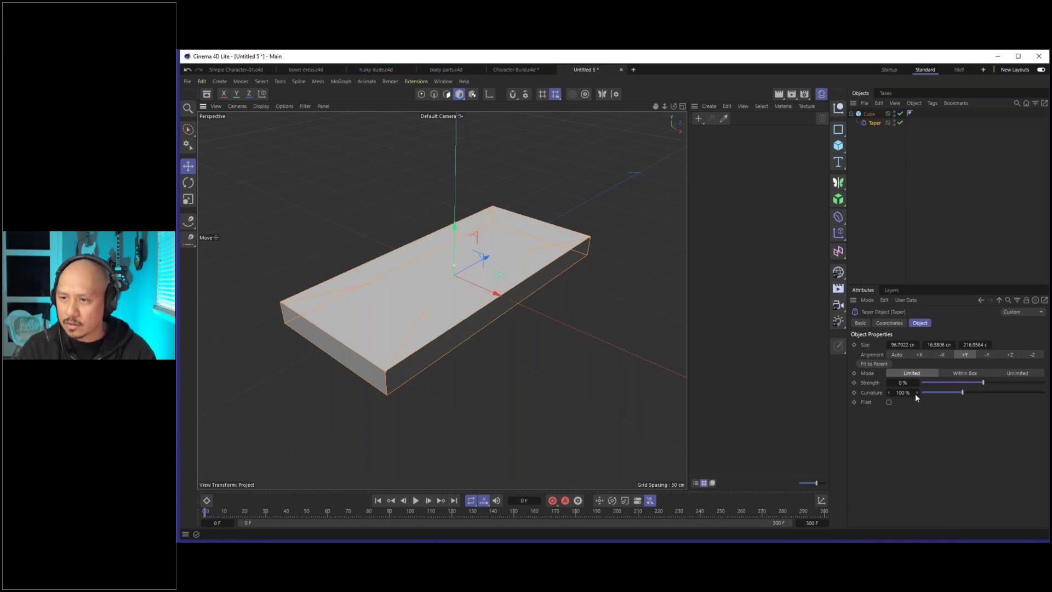
mouse_move(981, 383)
mouse_down()
mouse_move(1008, 382)
mouse_move(983, 383)
mouse_up()
alt+drag(388, 388, 403, 346)
drag(978, 383, 996, 379)
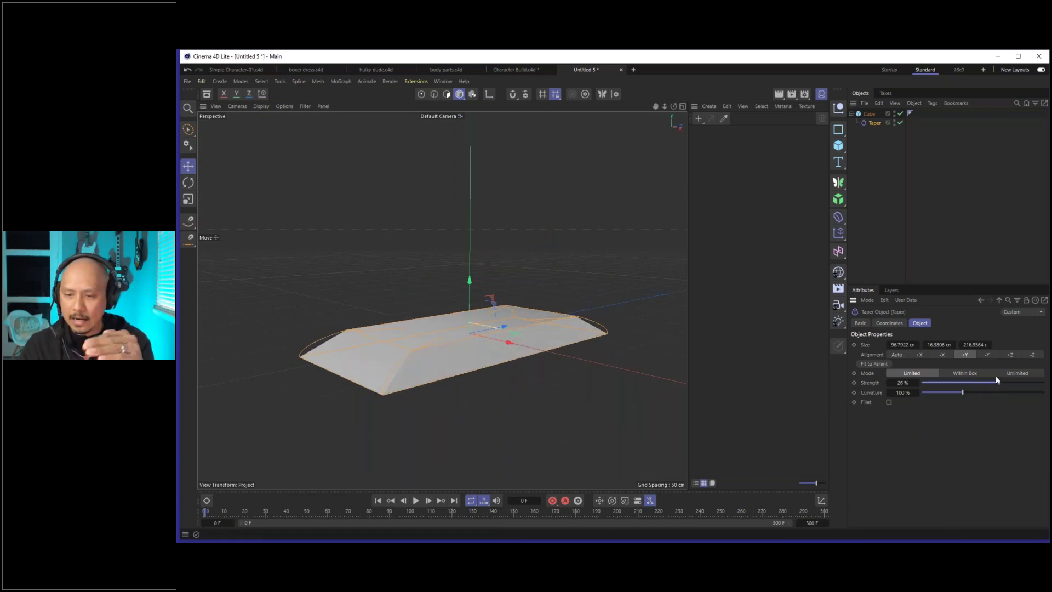
mouse_move(1000, 383)
mouse_down()
mouse_move(974, 383)
mouse_move(997, 382)
mouse_up()
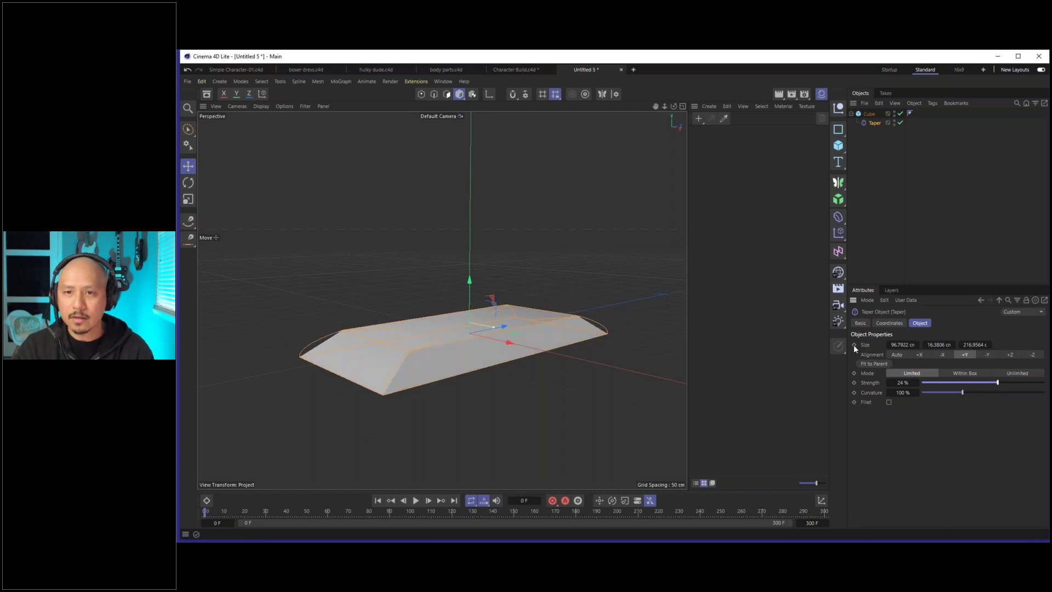
key(ctrl+z)
Align the Taper deformer to -Z and fit it to its parent cube.
alt+drag(454, 314, 598, 292)
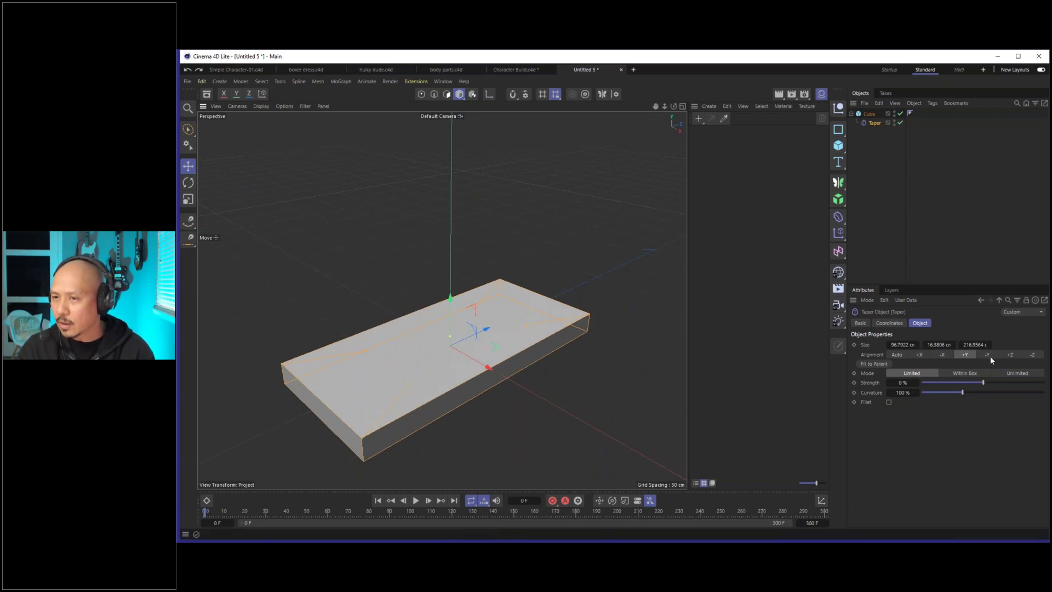
click(1031, 355)
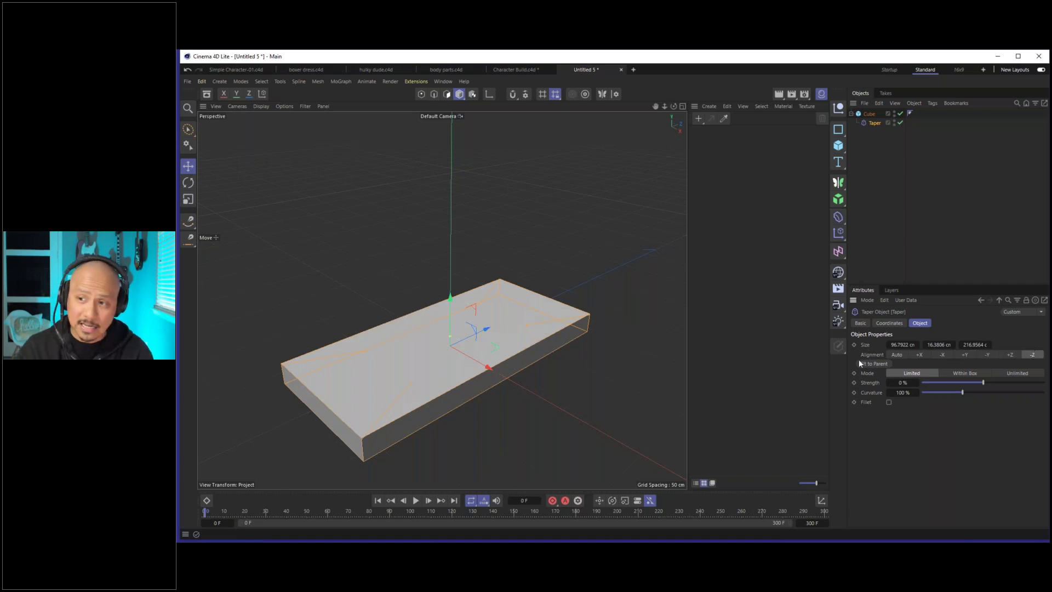
click(876, 365)
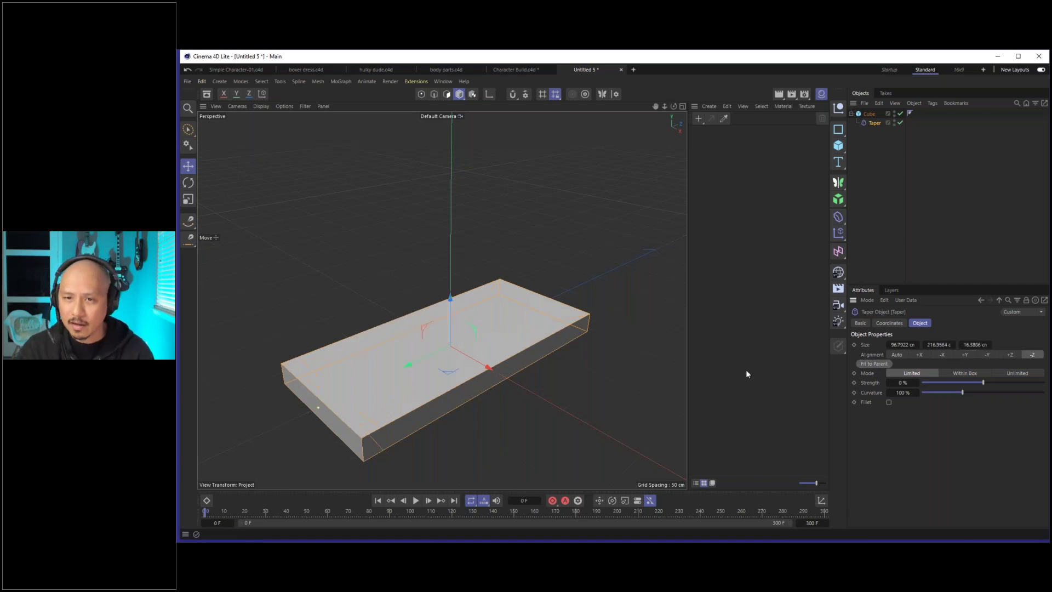
alt+middle_drag(445, 360, 448, 346)
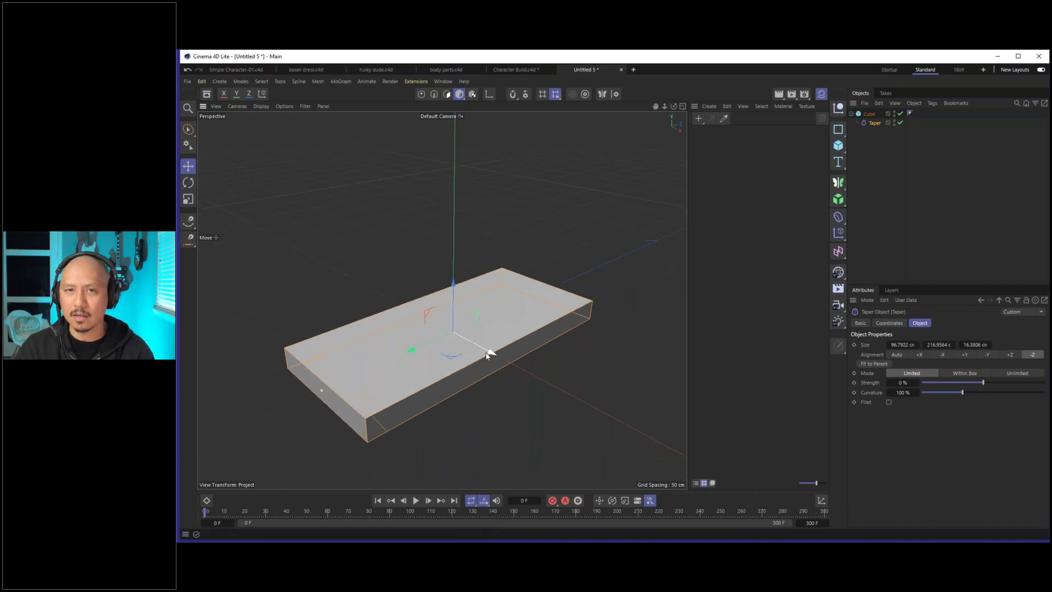
scroll(490, 350, up, 2)
Set the Taper's strength to 63% and increase its curvature so the slab's sides bulge outward.
drag(983, 384, 1021, 392)
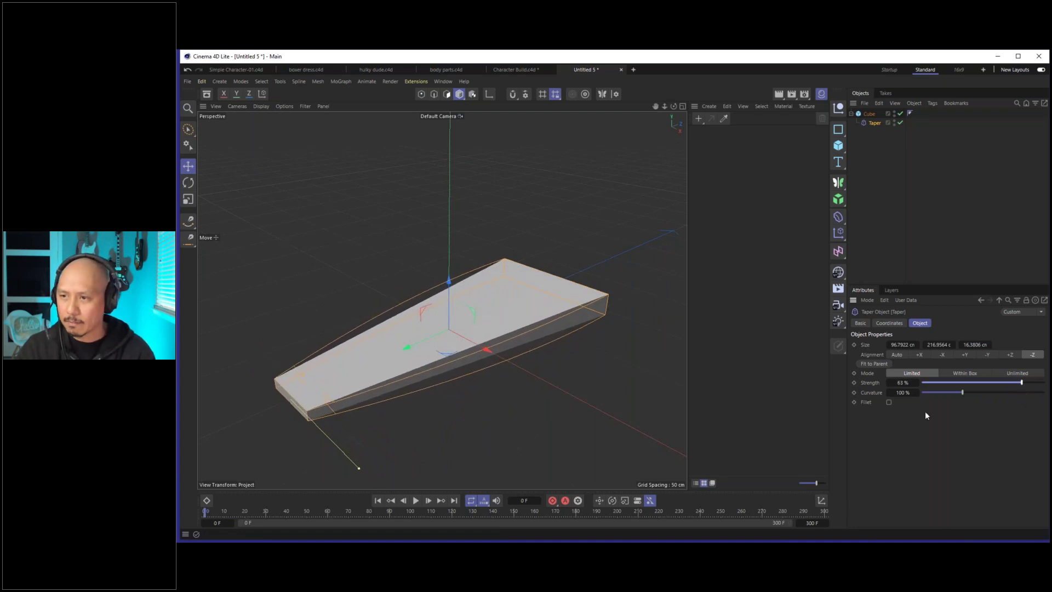
mouse_move(962, 392)
mouse_down()
mouse_move(944, 392)
mouse_move(956, 396)
mouse_up()
alt+drag(393, 330, 450, 337)
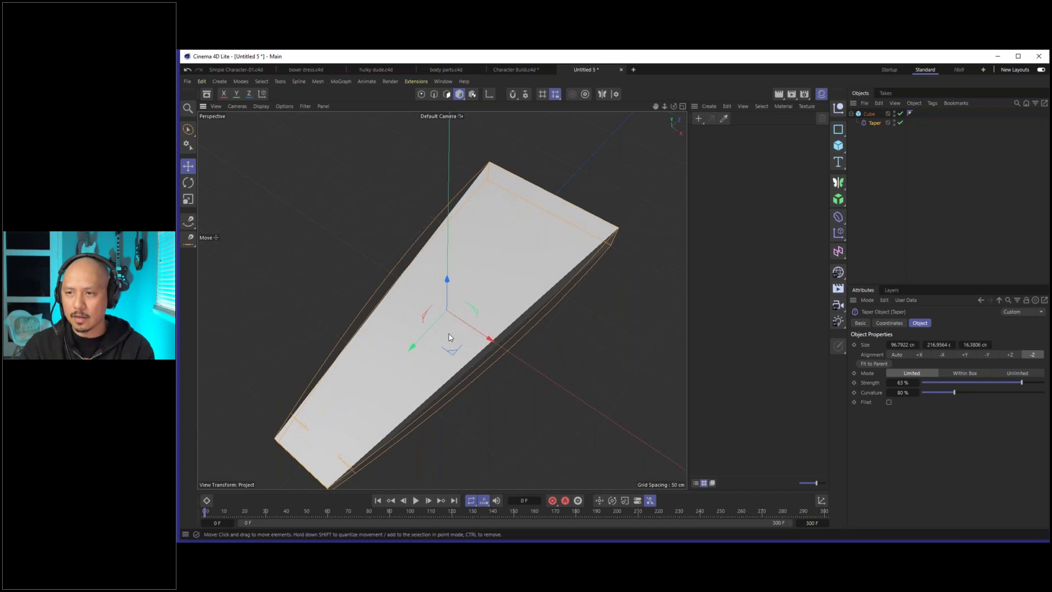
drag(951, 394, 974, 410)
Display the viewport with Gouraud Shading (Lines) to show the cube's segment edges.
click(870, 114)
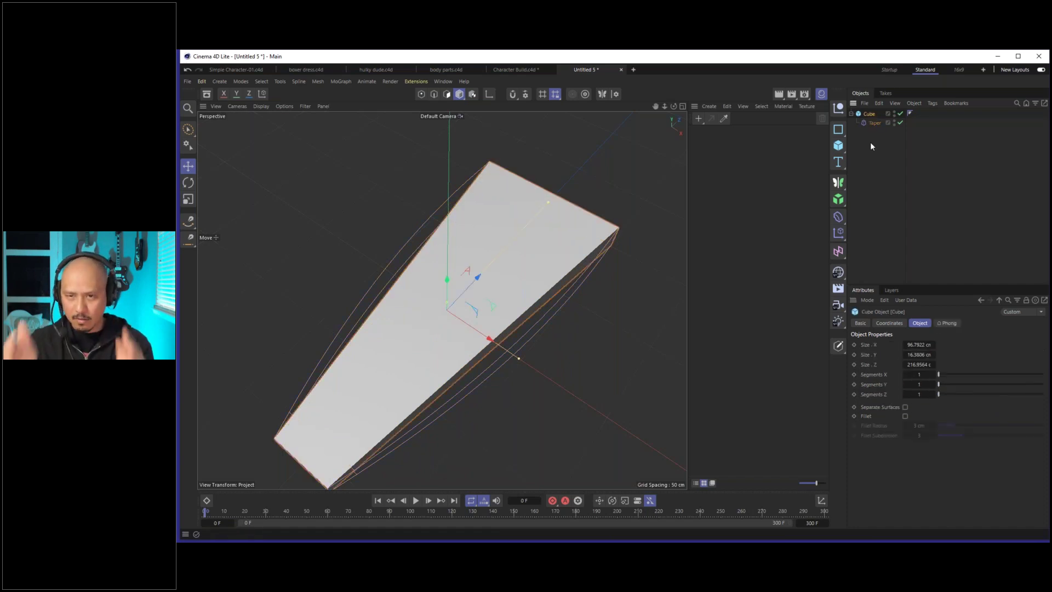
click(264, 106)
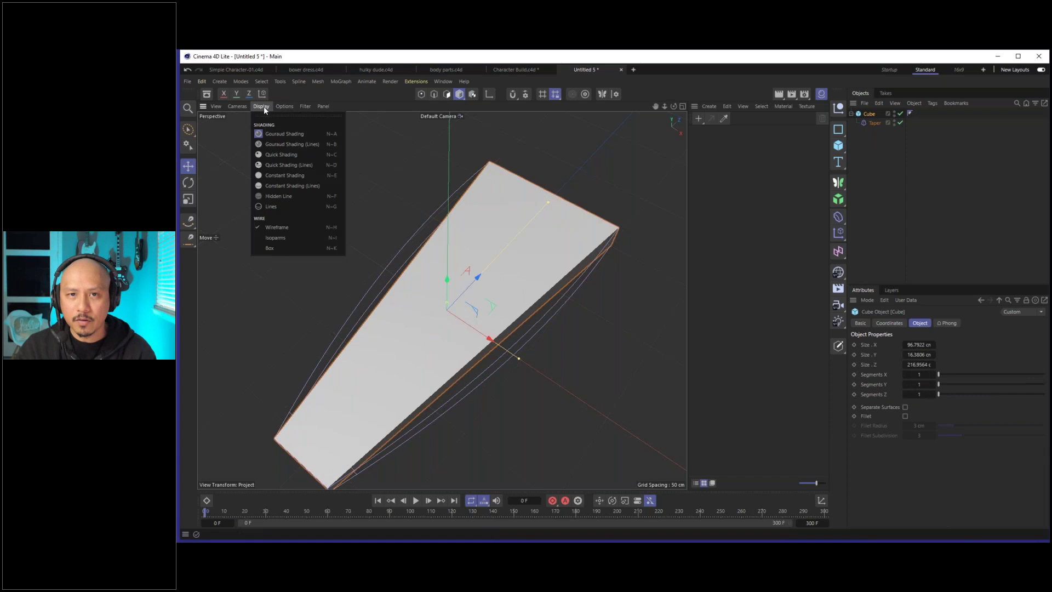
click(263, 147)
alt+drag(419, 357, 411, 347)
scroll(406, 349, up, 3)
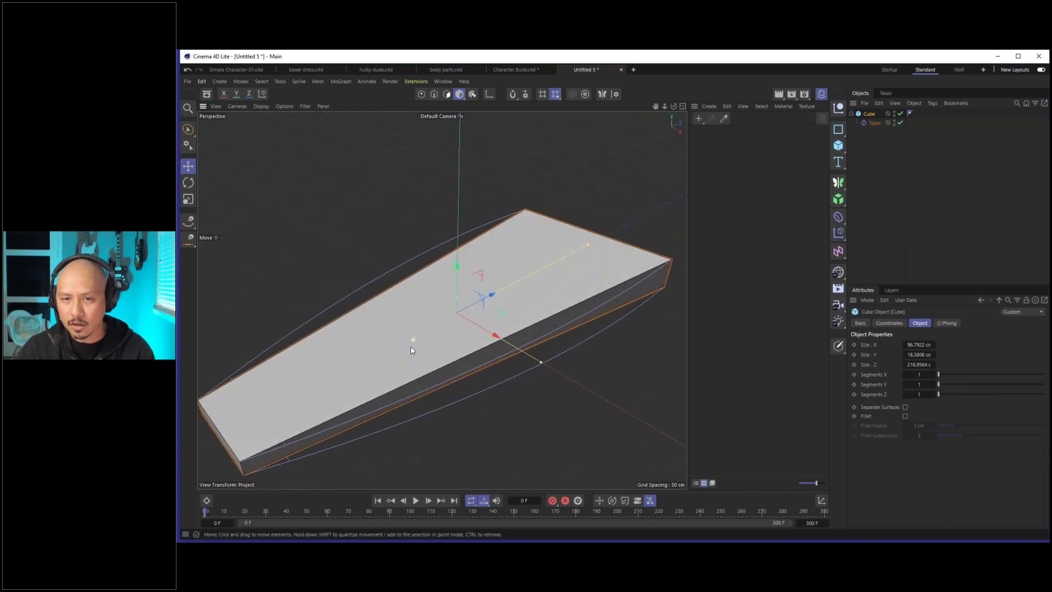
scroll(410, 347, down, 2)
alt+middle_drag(411, 347, 425, 319)
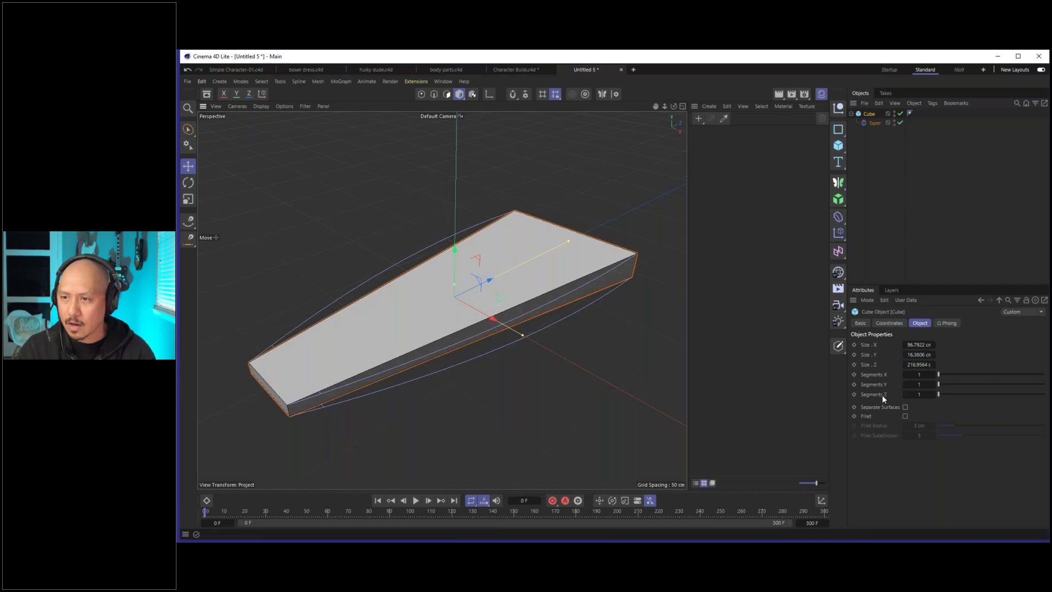
Set the cube's Segments Z to 10 so the tapered slab curves smoothly along its length.
click(933, 394)
click(934, 394)
click(934, 394)
click(934, 394)
click(934, 394)
click(933, 394)
click(934, 394)
alt+right_drag(346, 306, 388, 323)
alt+drag(506, 293, 523, 313)
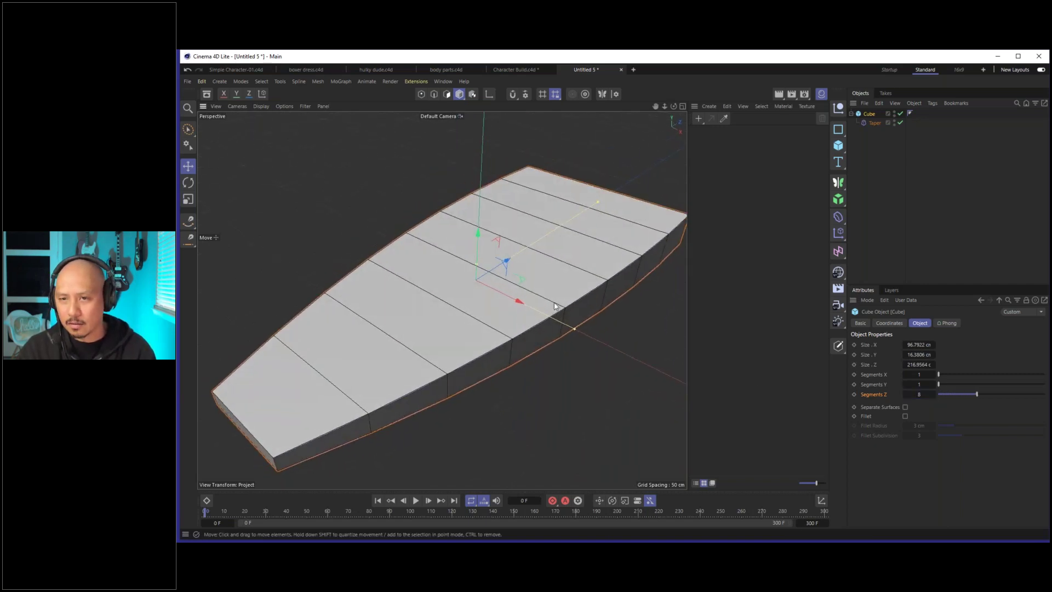
scroll(555, 306, down, 2)
click(934, 394)
click(933, 394)
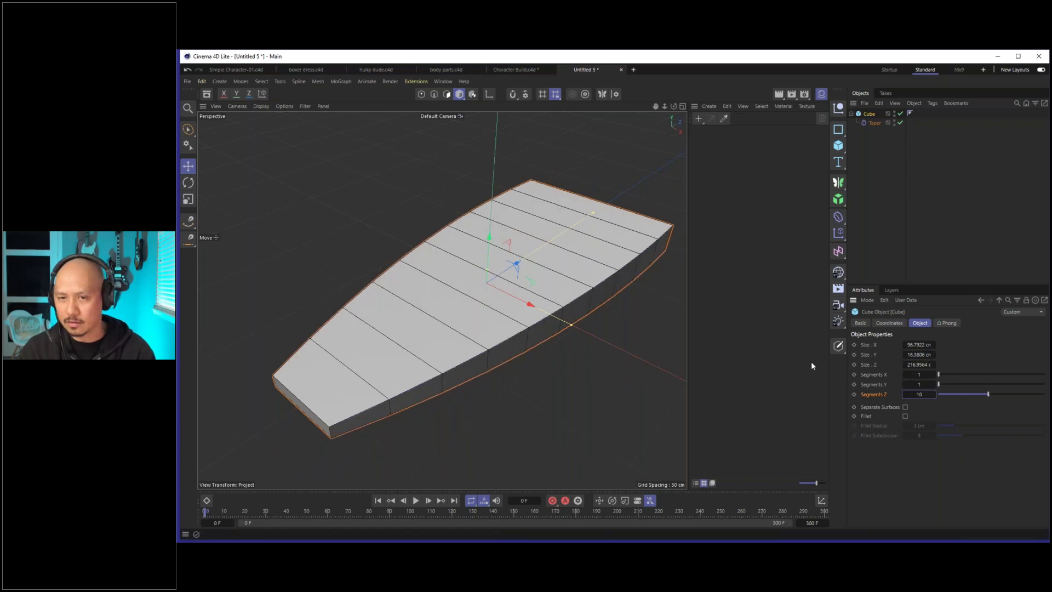
Set the Taper's curvature to 134% on the segmented slab.
click(871, 122)
mouse_move(977, 391)
mouse_down()
mouse_move(1040, 394)
mouse_move(932, 391)
mouse_move(1010, 389)
mouse_move(959, 402)
mouse_move(975, 407)
mouse_up()
alt+drag(485, 310, 479, 298)
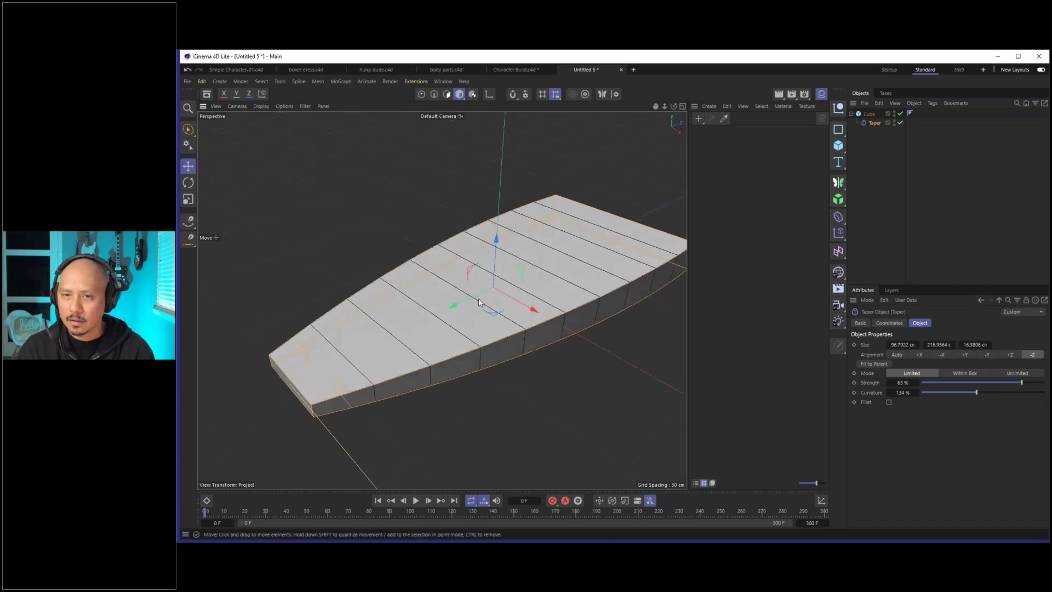
alt+right_drag(478, 298, 515, 333)
alt+middle_drag(515, 333, 466, 344)
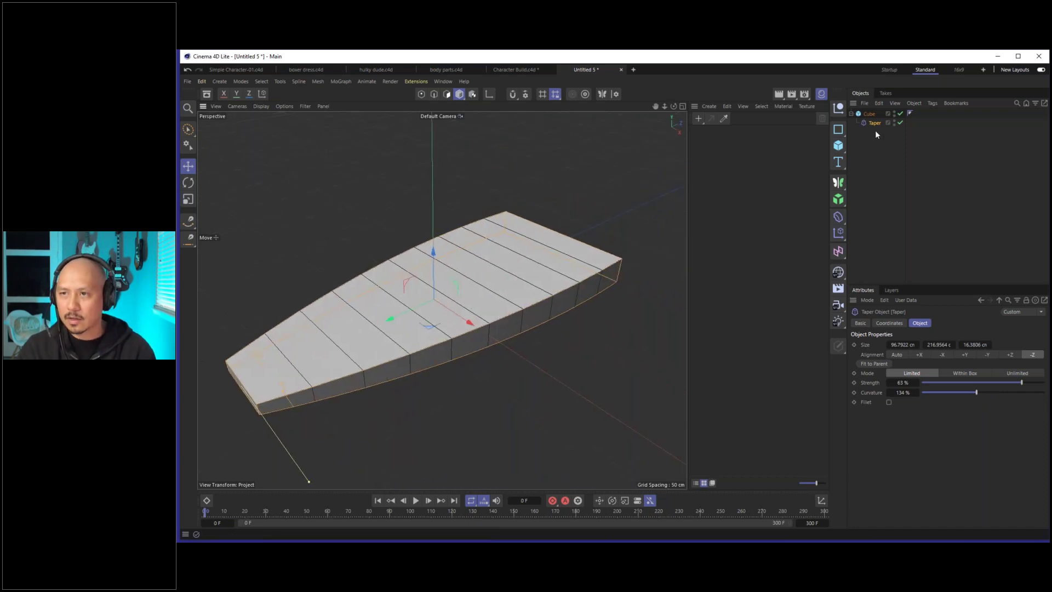
click(886, 158)
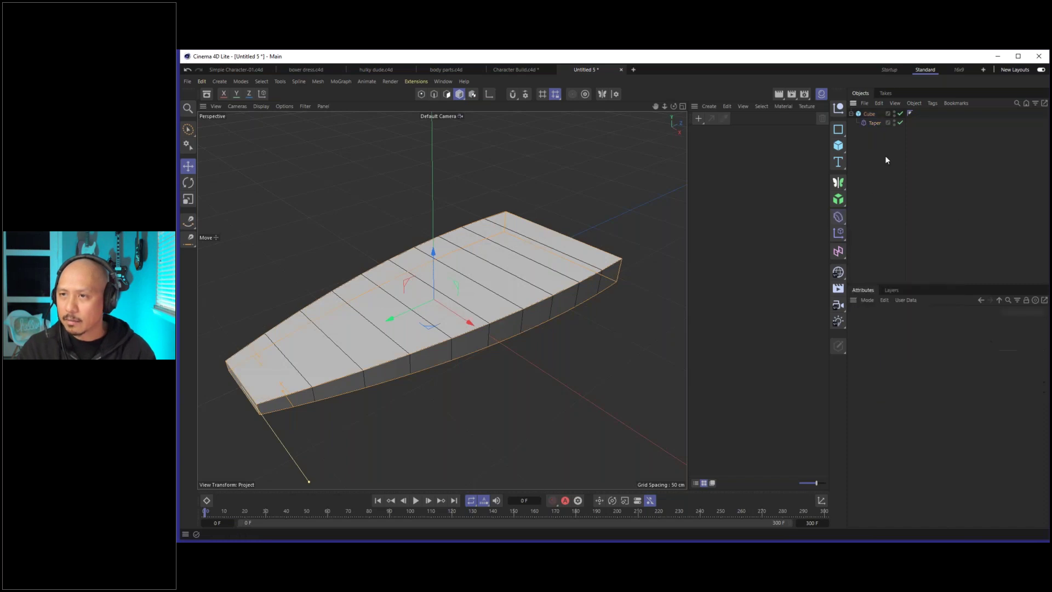
Add a Bend deformer and make it a child of the cube below the Taper.
click(844, 221)
click(873, 231)
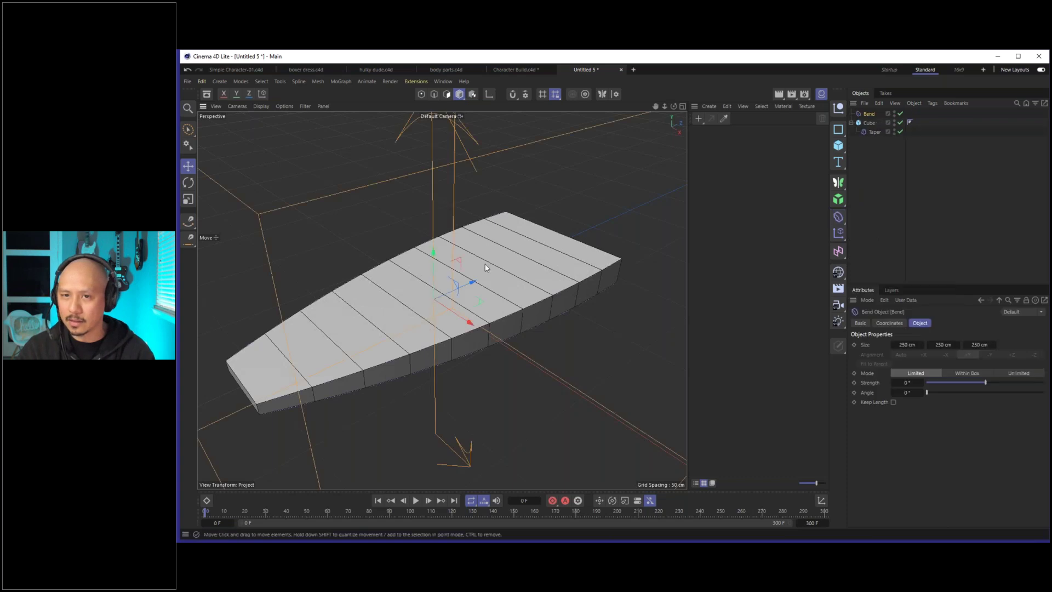
scroll(486, 268, down, 8)
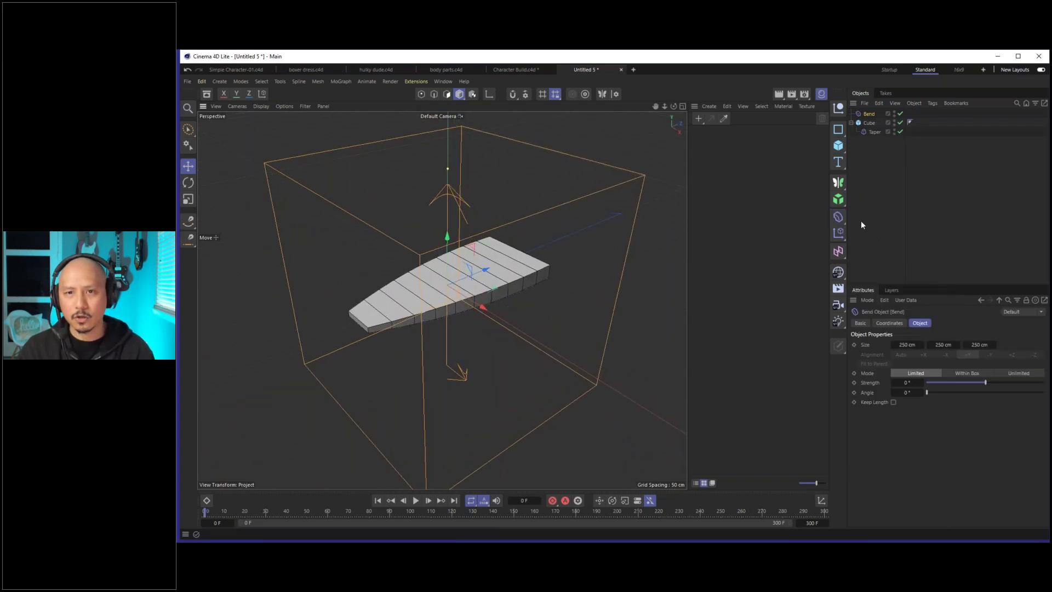
drag(870, 115, 874, 136)
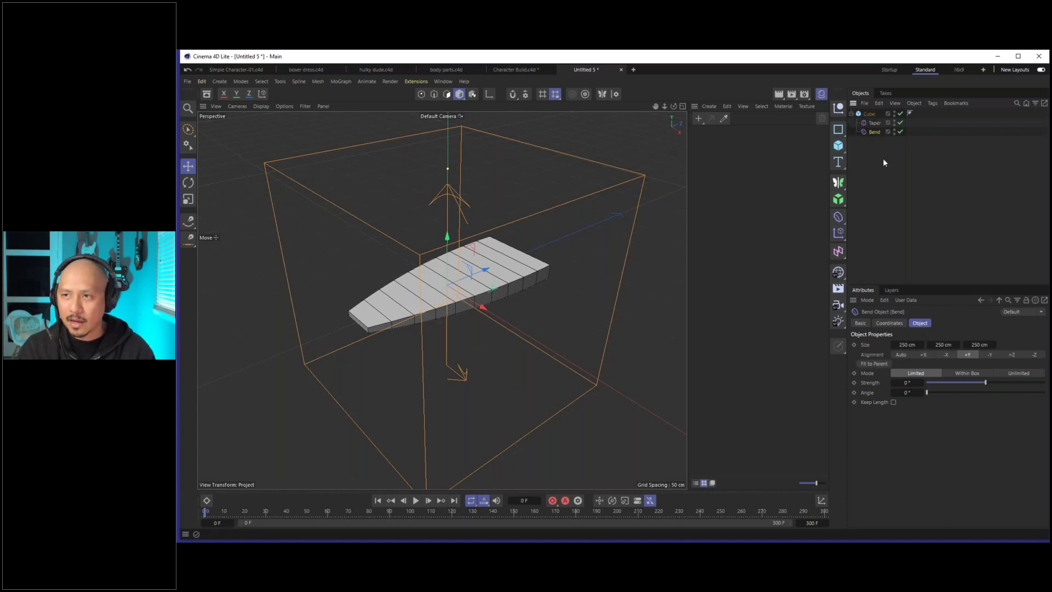
click(883, 162)
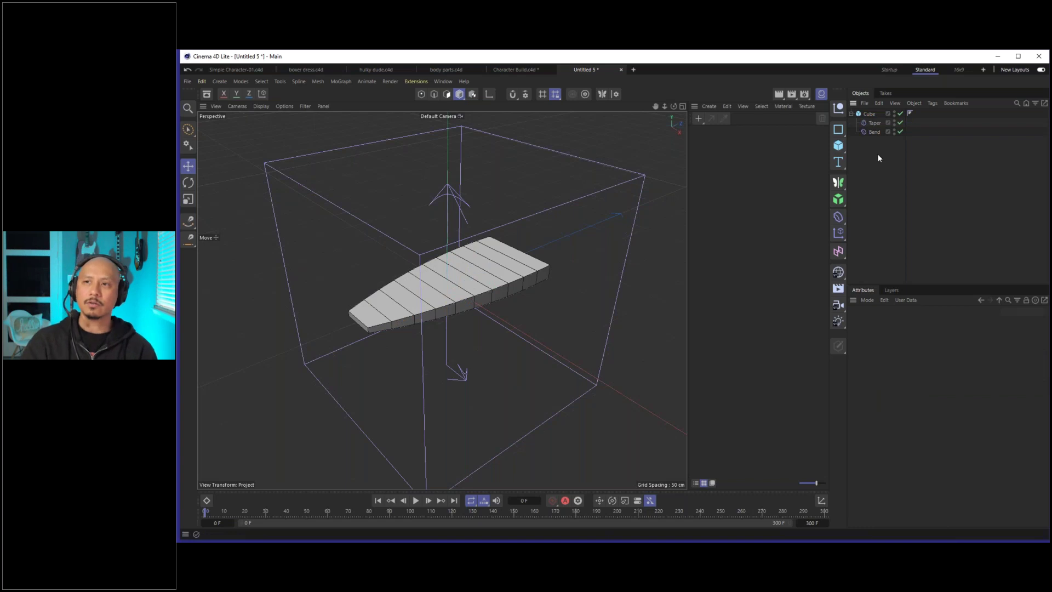
click(870, 115)
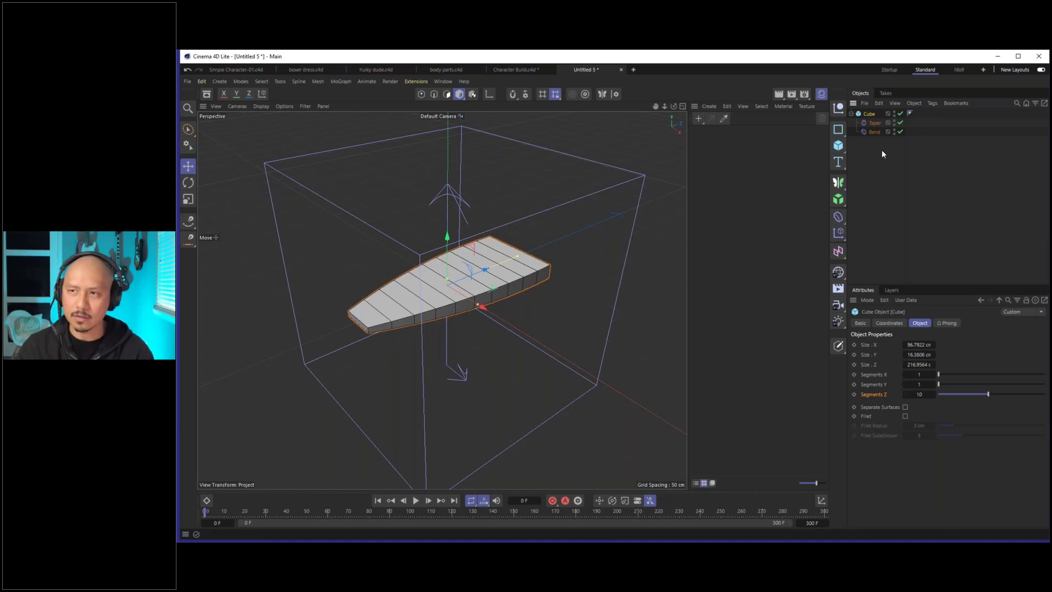
click(882, 153)
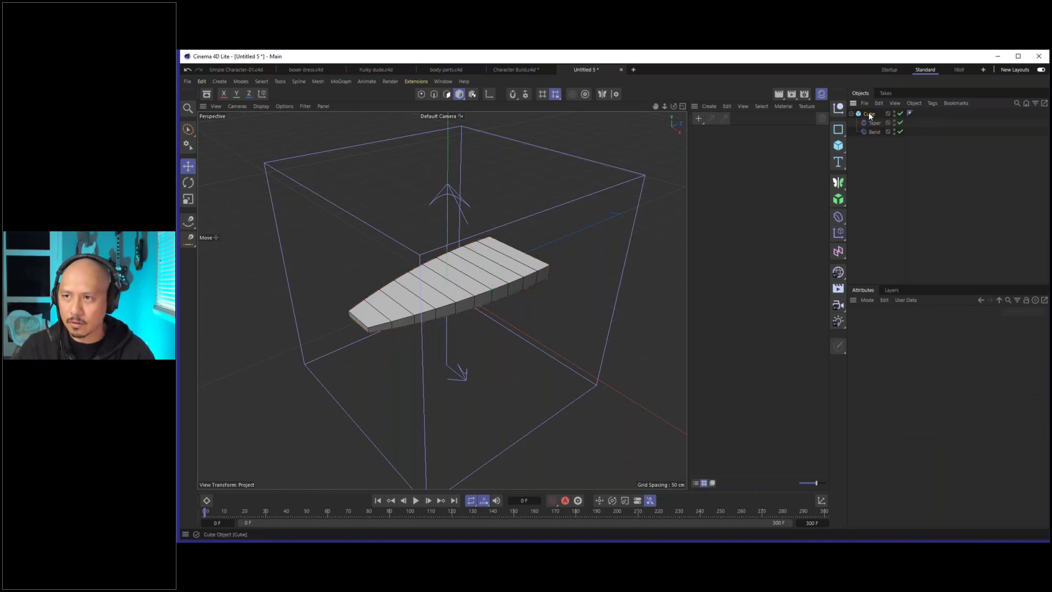
click(869, 114)
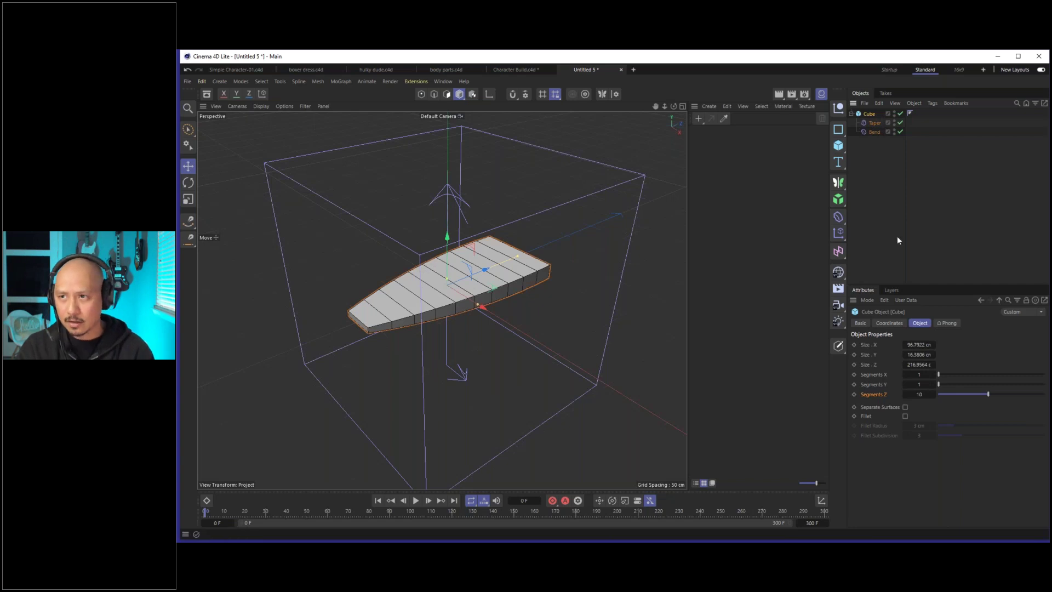
click(875, 123)
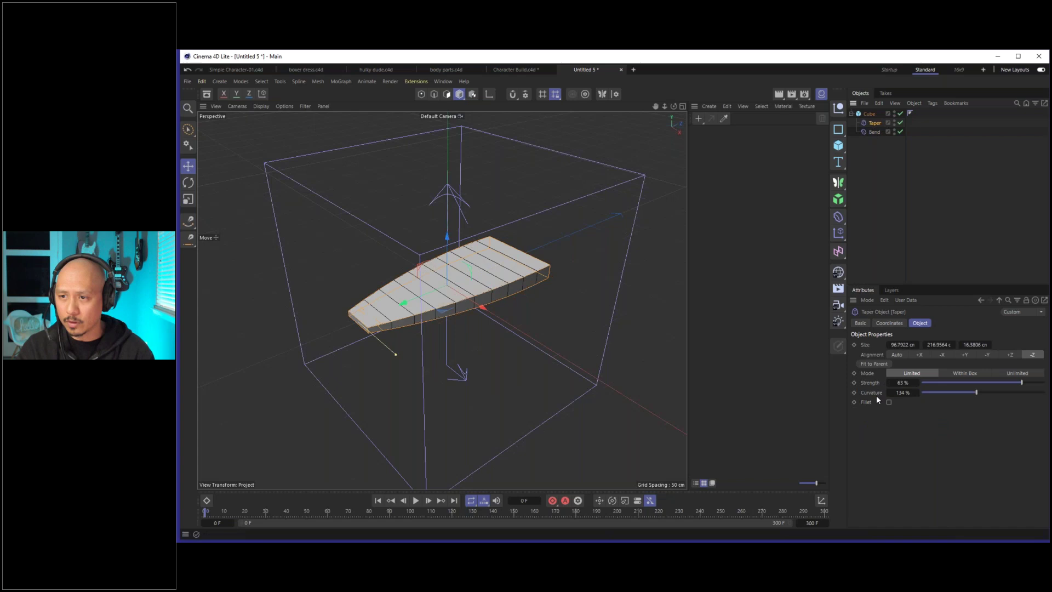
Align the Bend to -Z, fit it to the parent cube and set its strength to 30°.
click(870, 132)
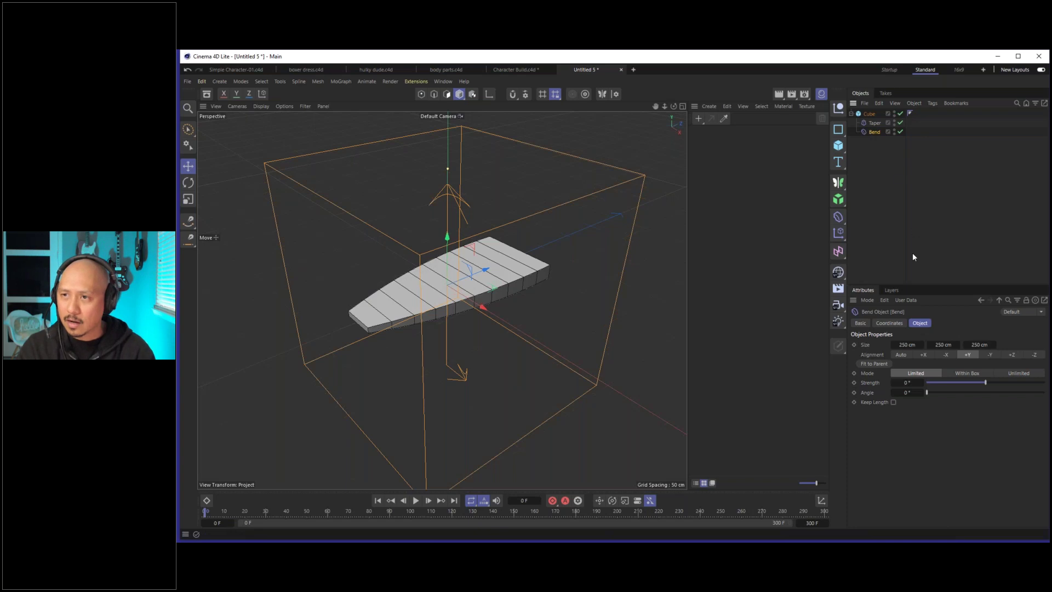
click(1035, 355)
click(867, 363)
key(o)
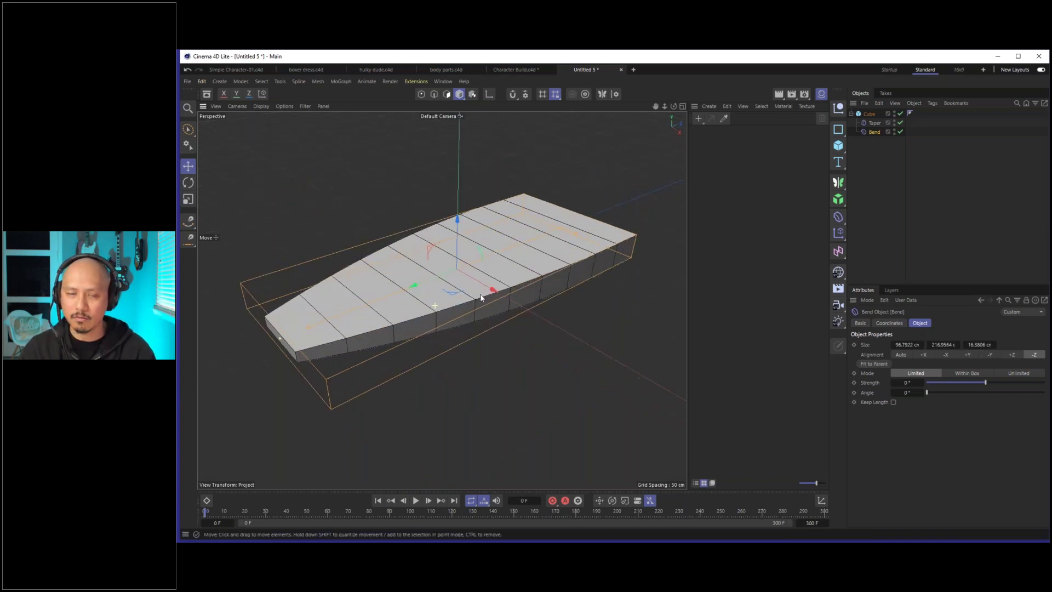
mouse_move(981, 385)
mouse_down()
mouse_move(997, 385)
mouse_move(970, 387)
mouse_up()
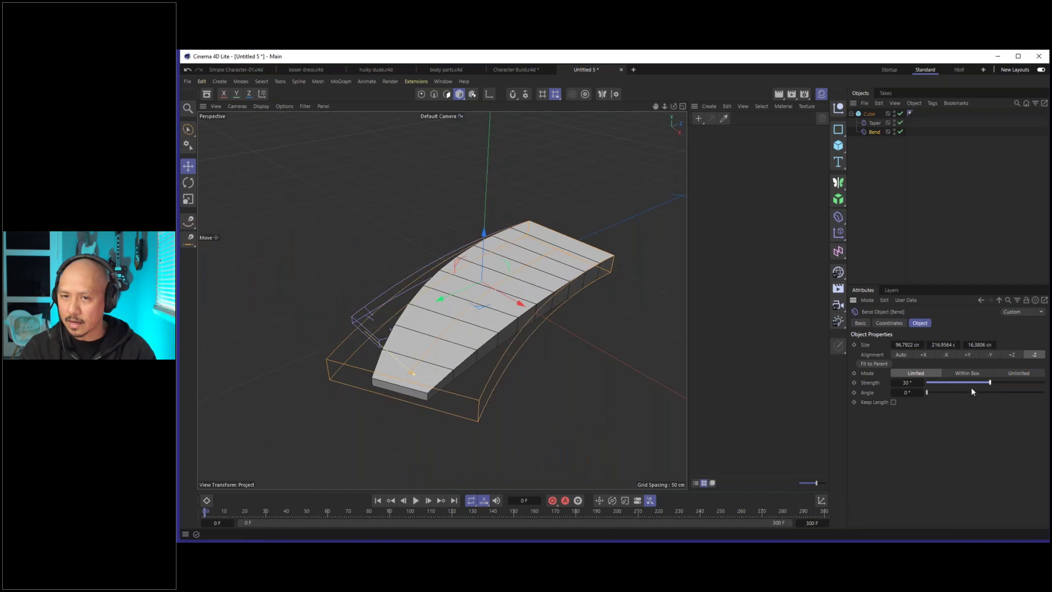
Set the Bend deformer's angle to -90°.
click(919, 392)
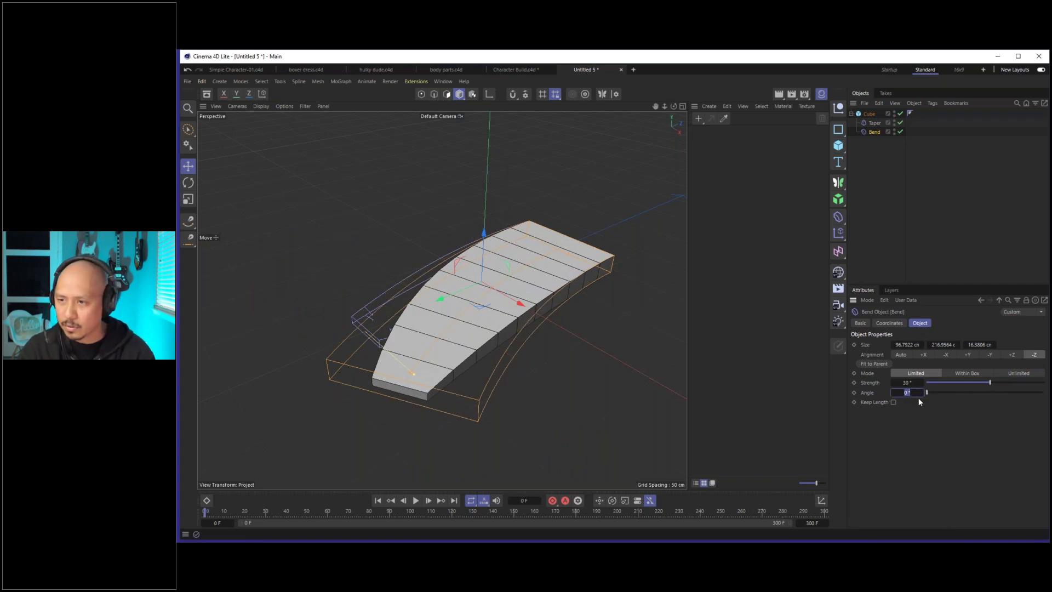
drag(928, 391, 876, 413)
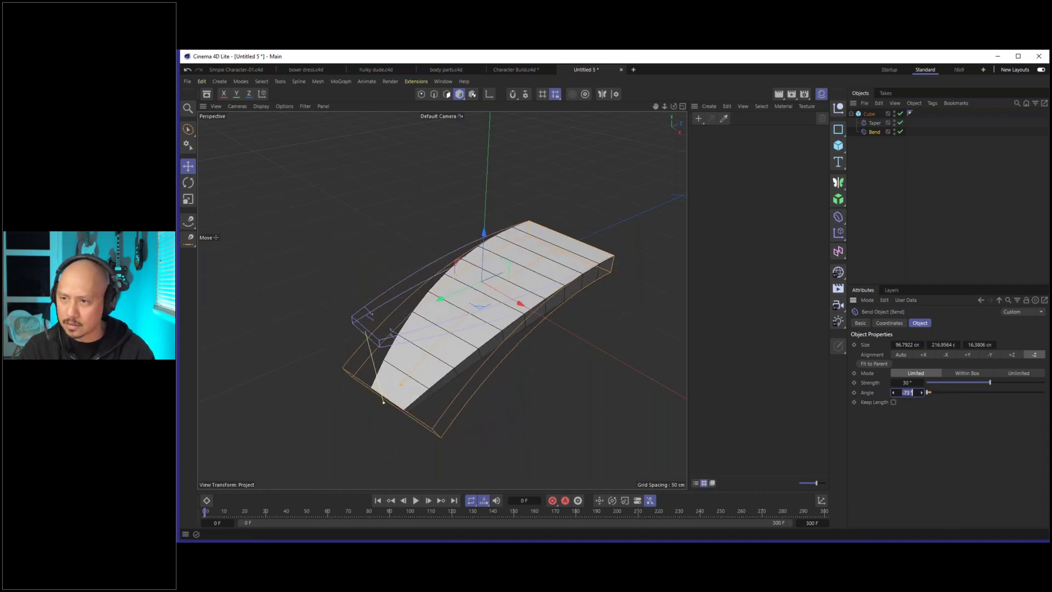
text(-90)
key(Return)
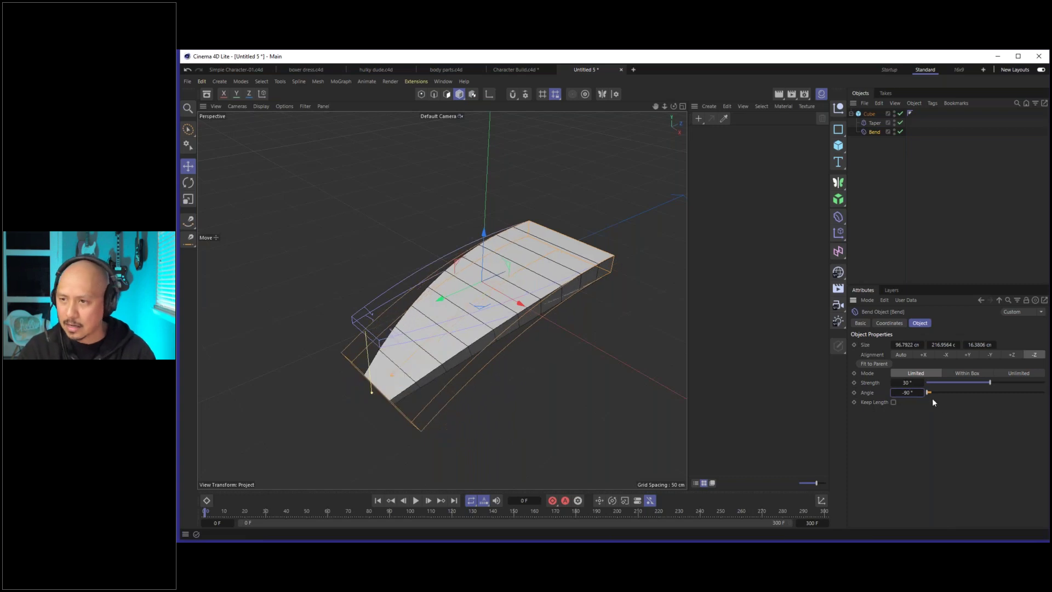
Try a Bend strength of 47°, return it to 30° and clear the selection.
drag(991, 382, 993, 383)
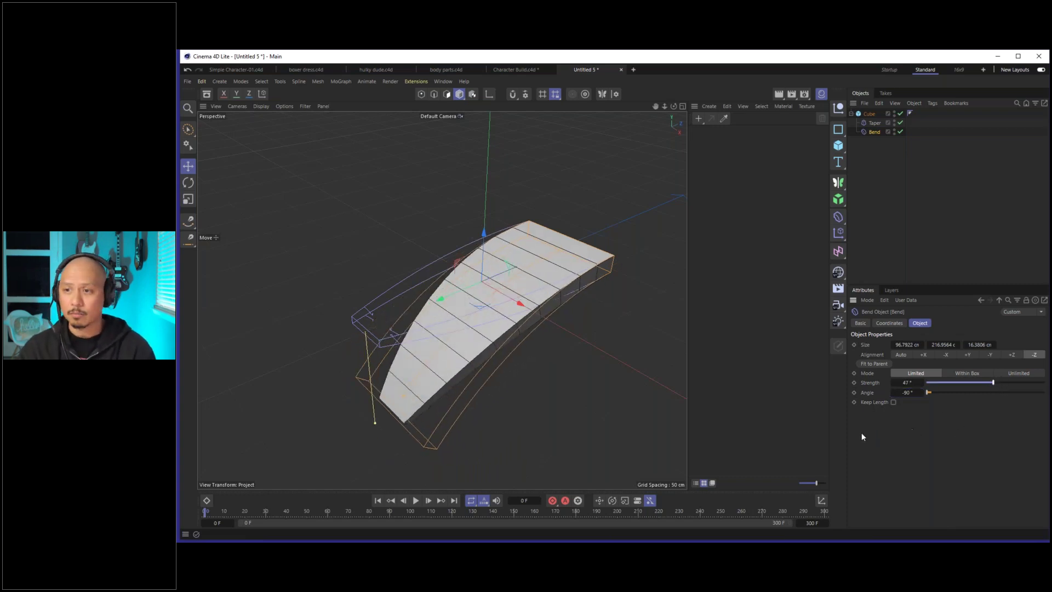
click(870, 383)
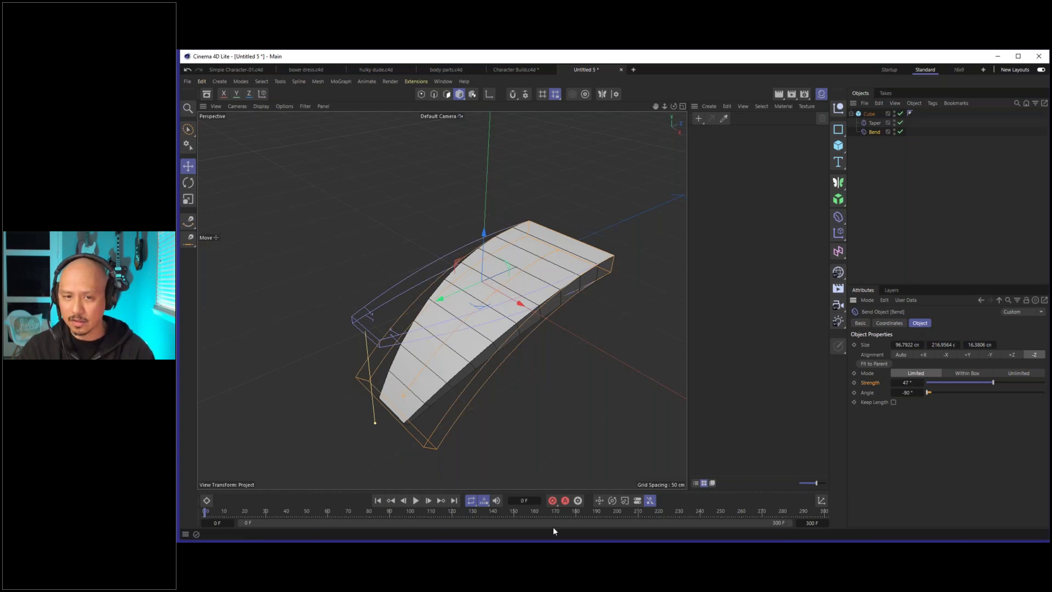
drag(993, 382, 919, 462)
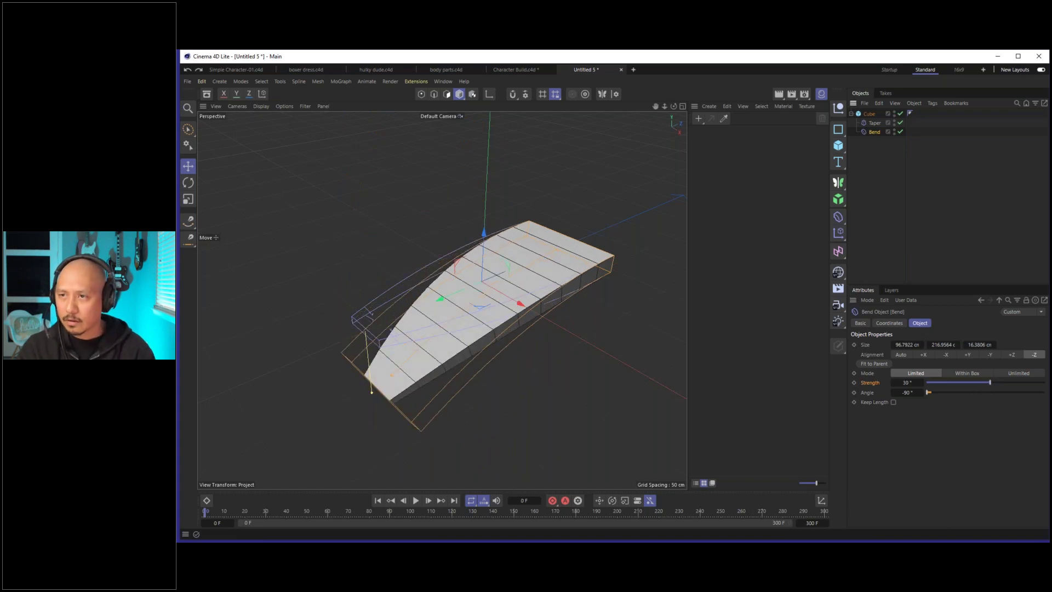
click(896, 196)
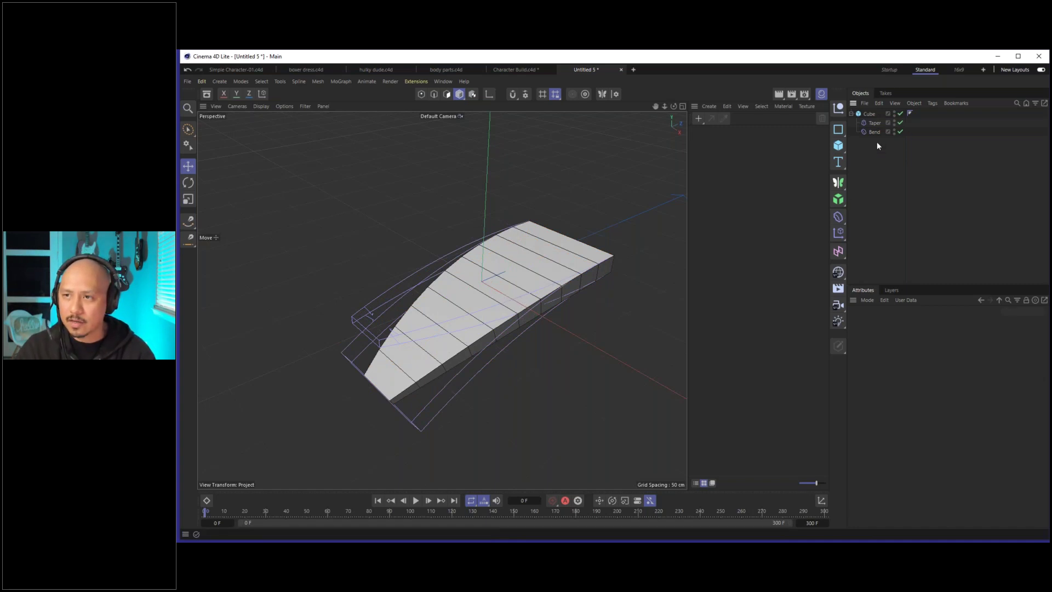
Turn the cube's Renderer Visibility off and restore it to Default in its basic properties.
drag(872, 119, 874, 141)
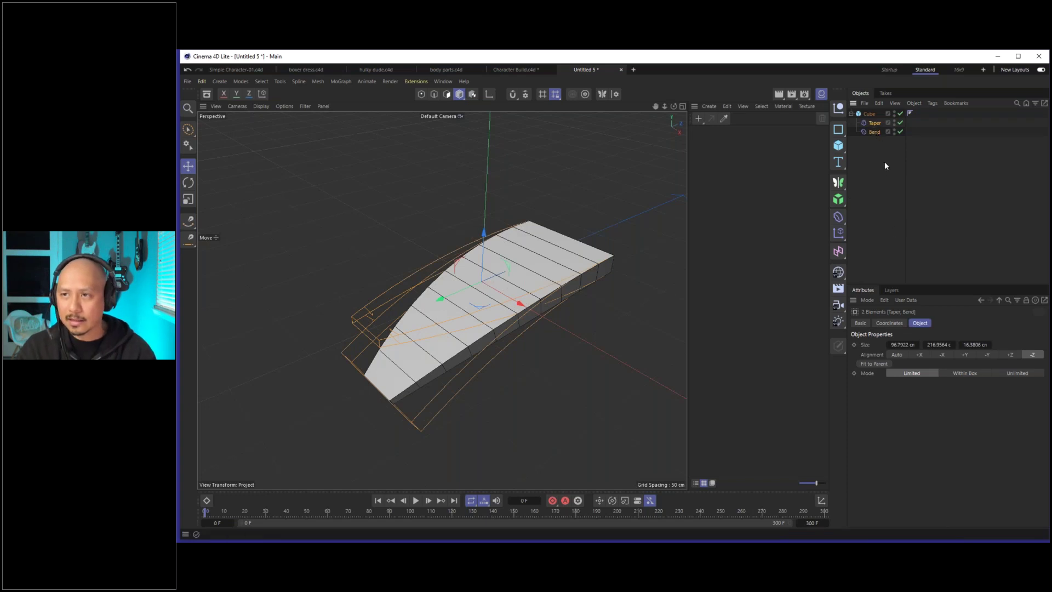
click(861, 323)
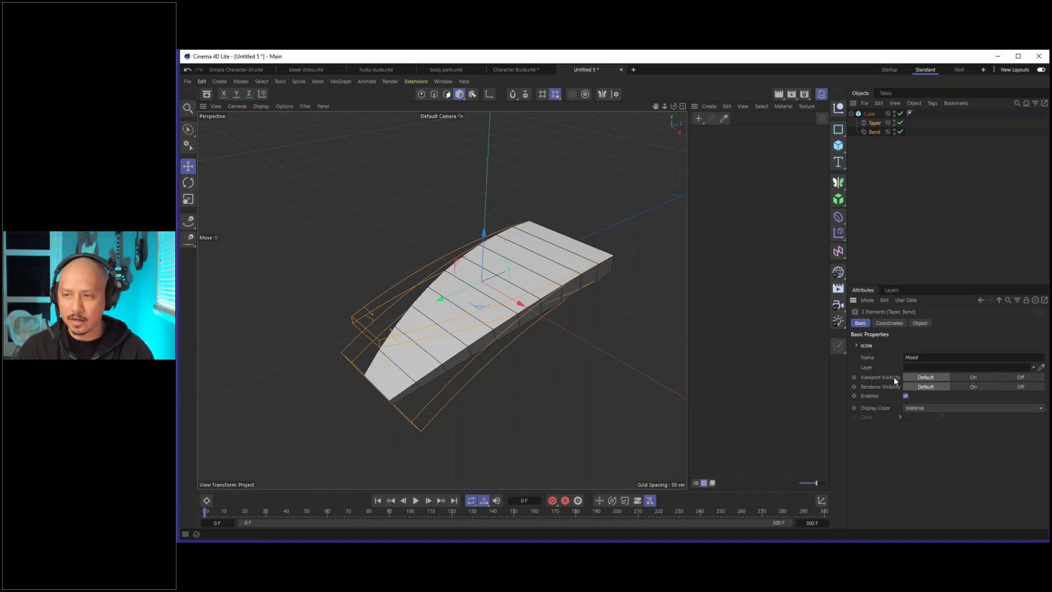
click(856, 184)
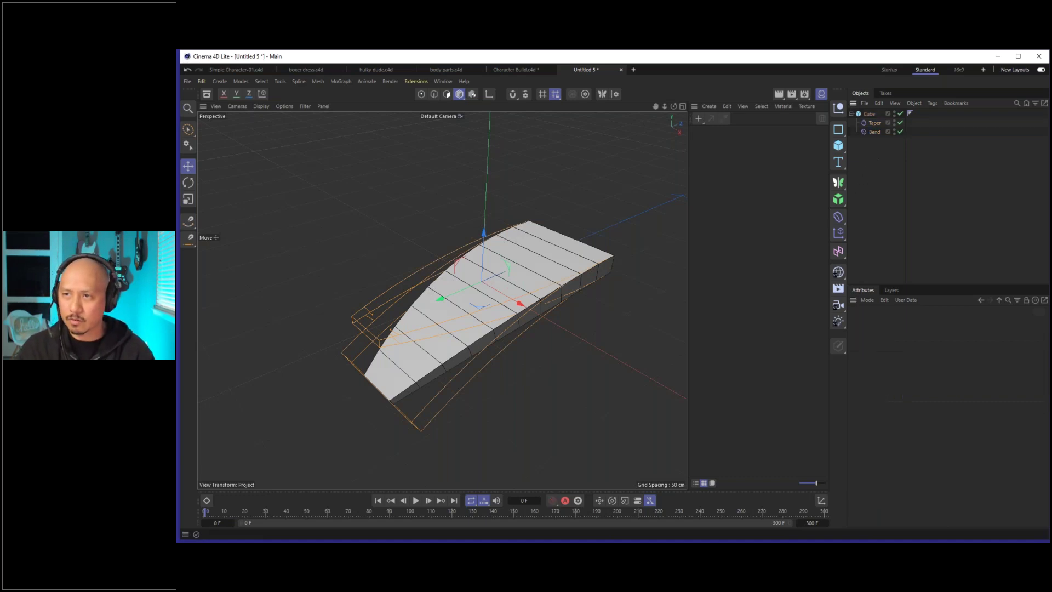
click(868, 114)
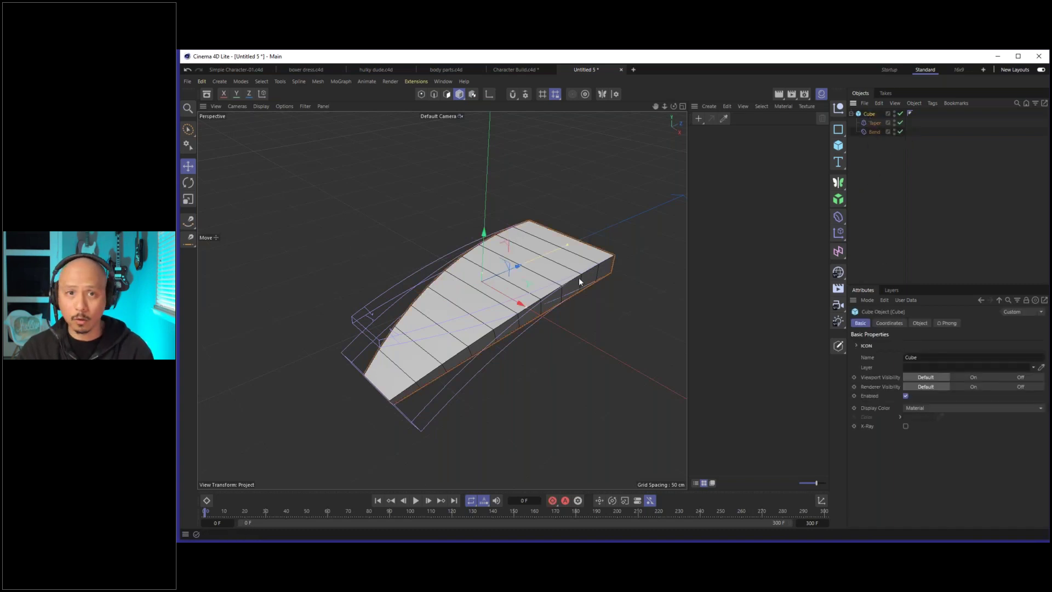
scroll(522, 301, up, 3)
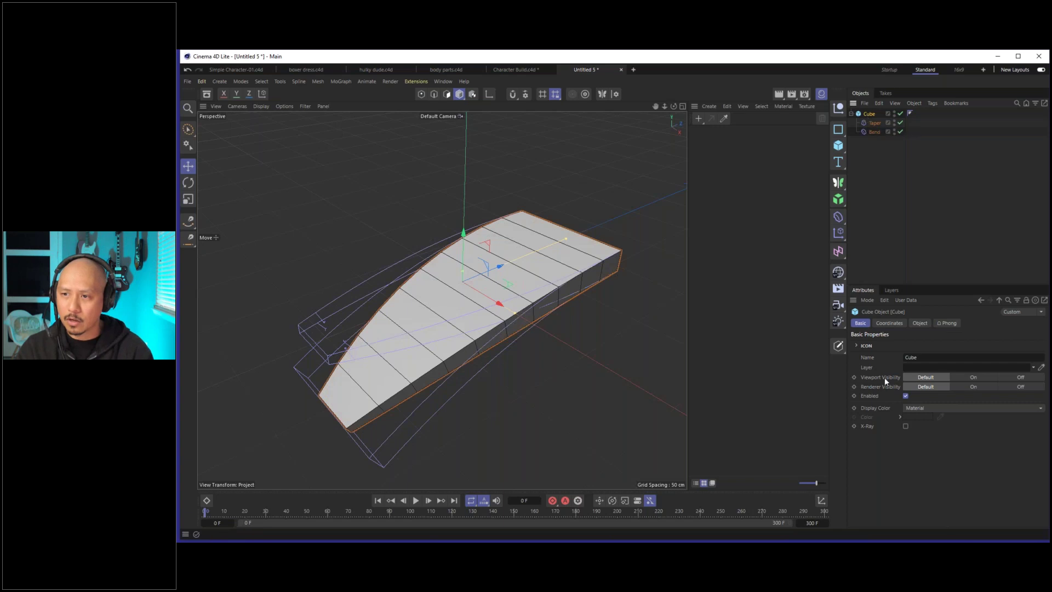
click(1039, 387)
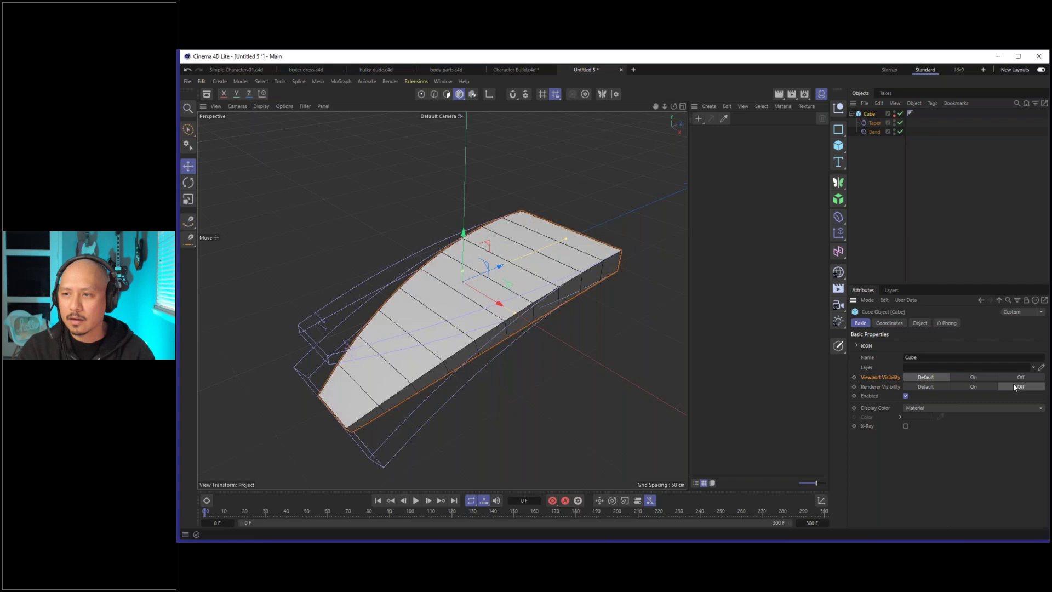
click(928, 386)
Turn off Viewport and Renderer Visibility for both the Taper and the Bend, and restore both settings to Default.
drag(885, 141, 869, 120)
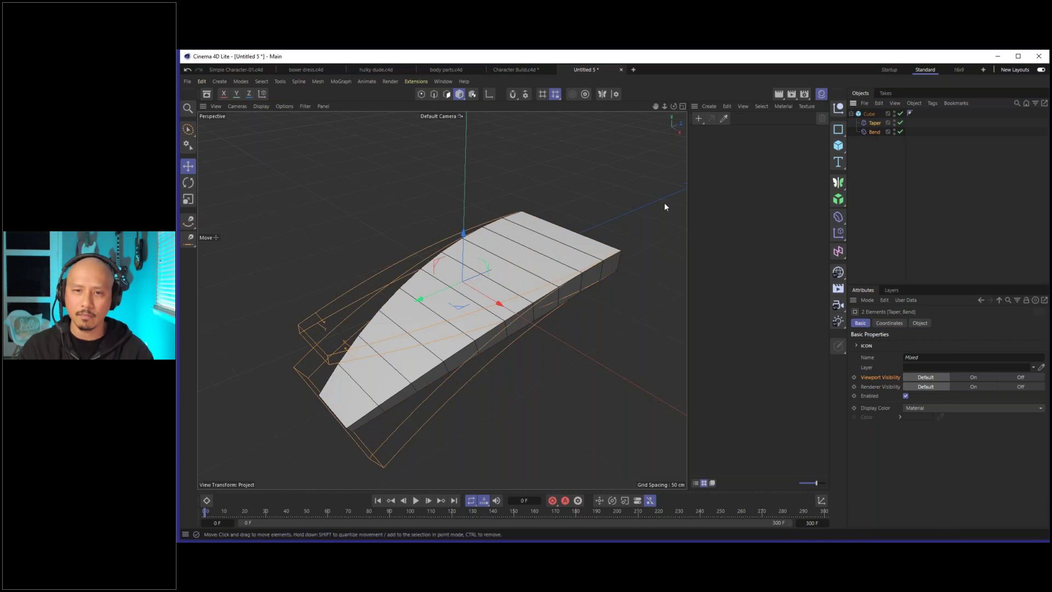
drag(1012, 376, 1019, 393)
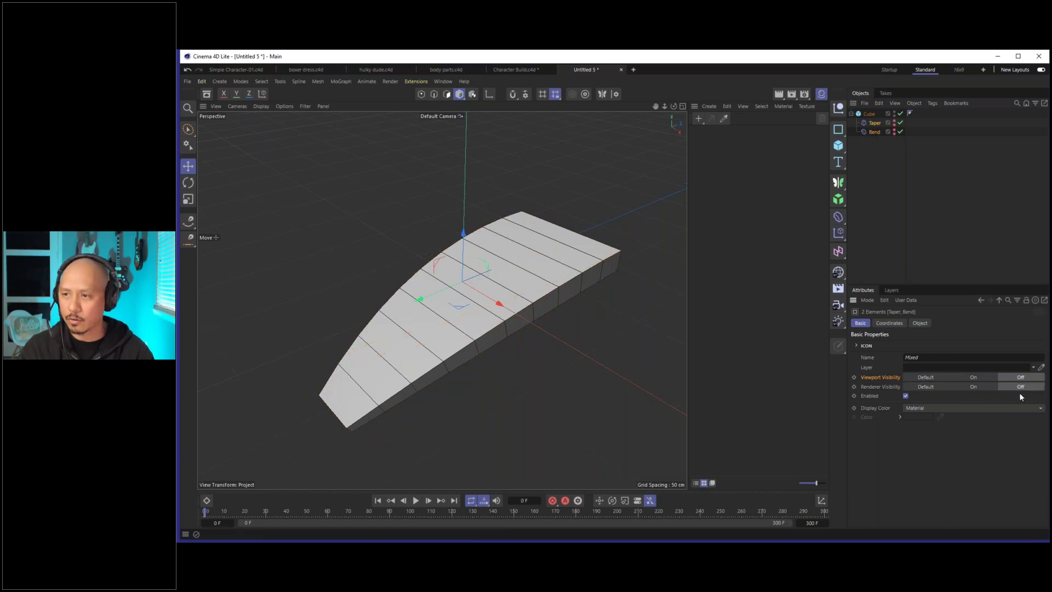
drag(932, 376, 935, 396)
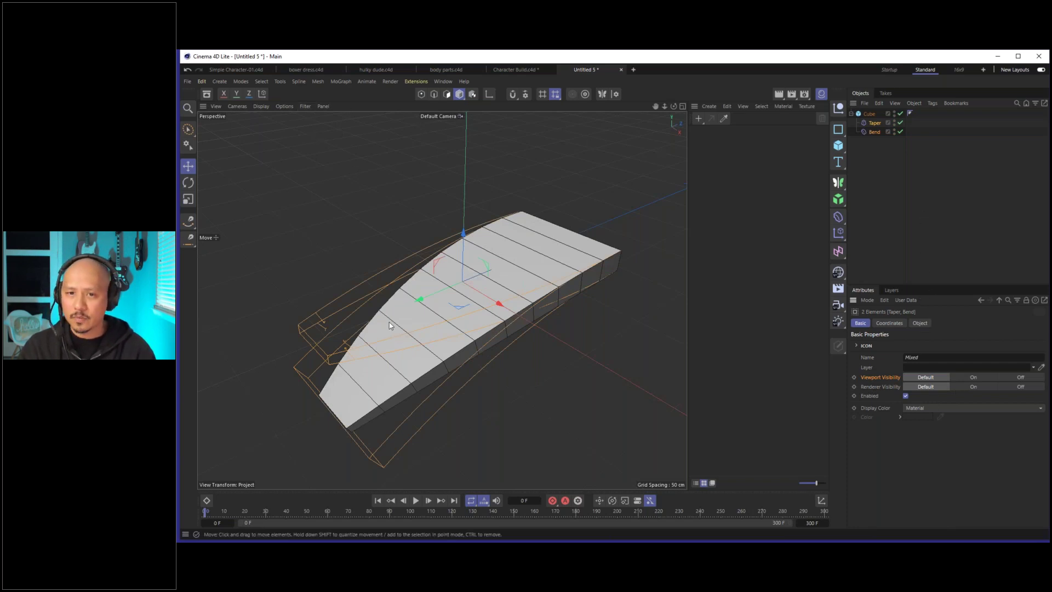
Hide the deformer cages in the perspective view by disabling the Deformer display filter.
click(360, 272)
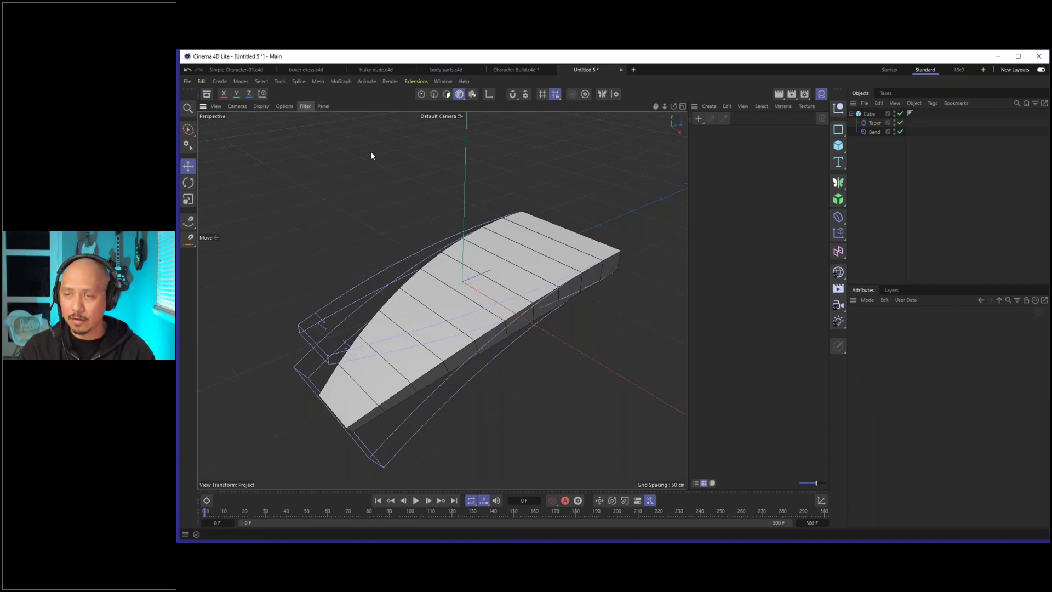
drag(873, 148, 865, 118)
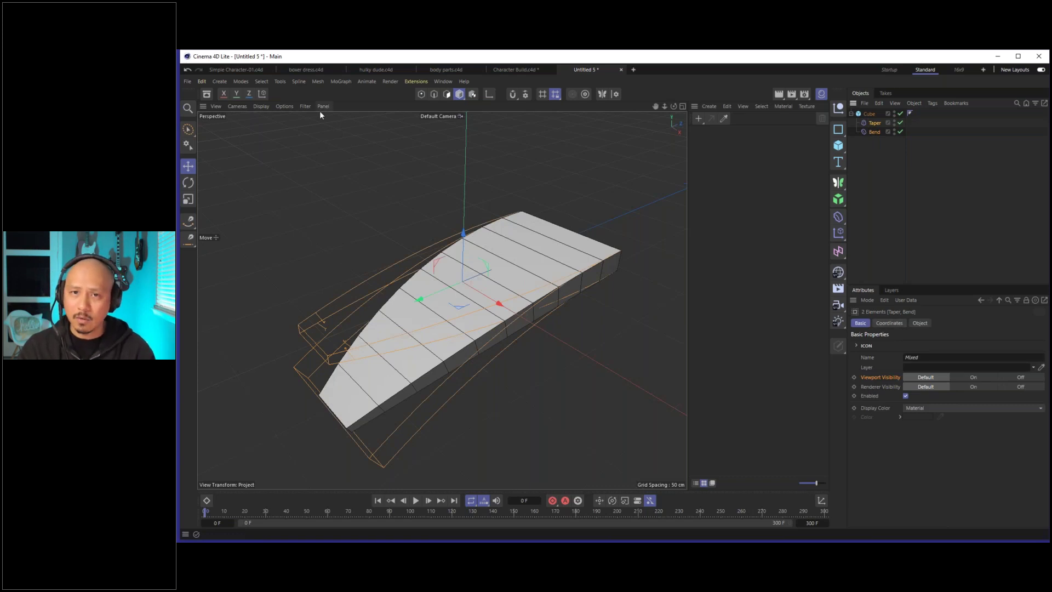
click(305, 107)
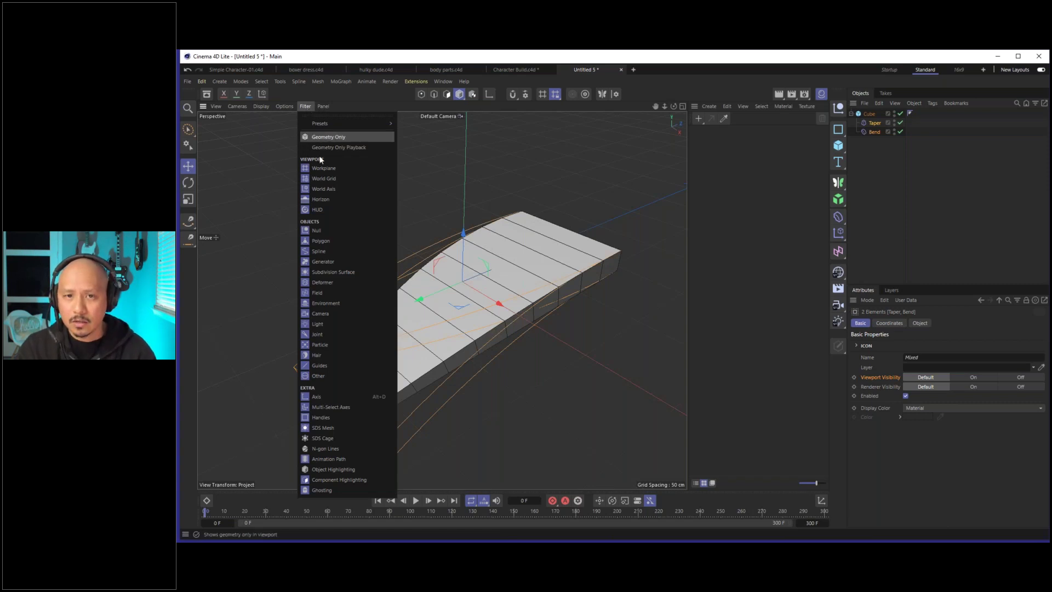
click(322, 281)
drag(879, 143, 869, 118)
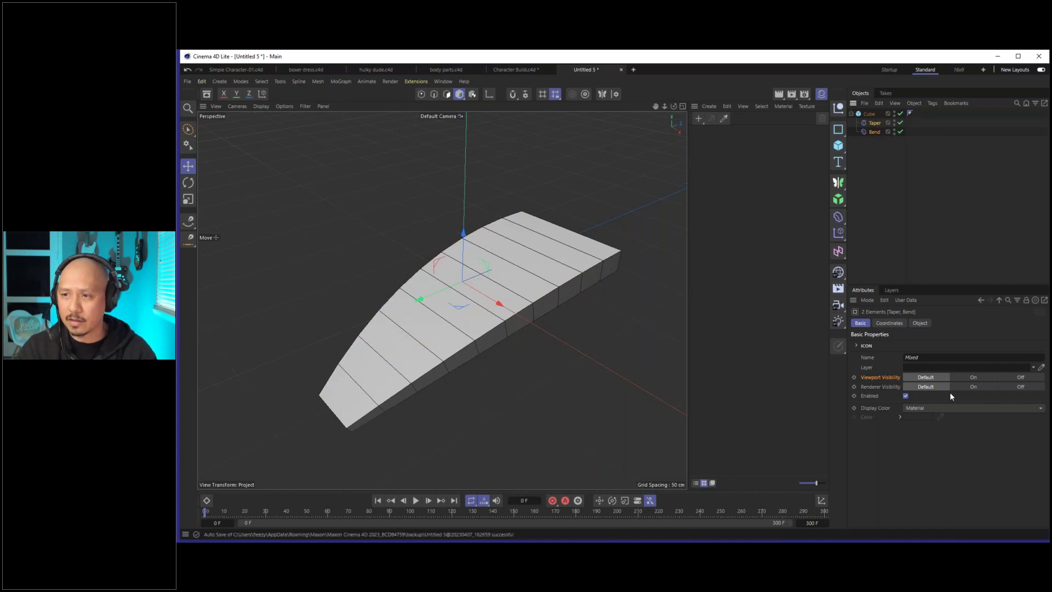
Detach the viewport display filters as a floating palette and toggle the Deformer filter on and off again.
click(305, 106)
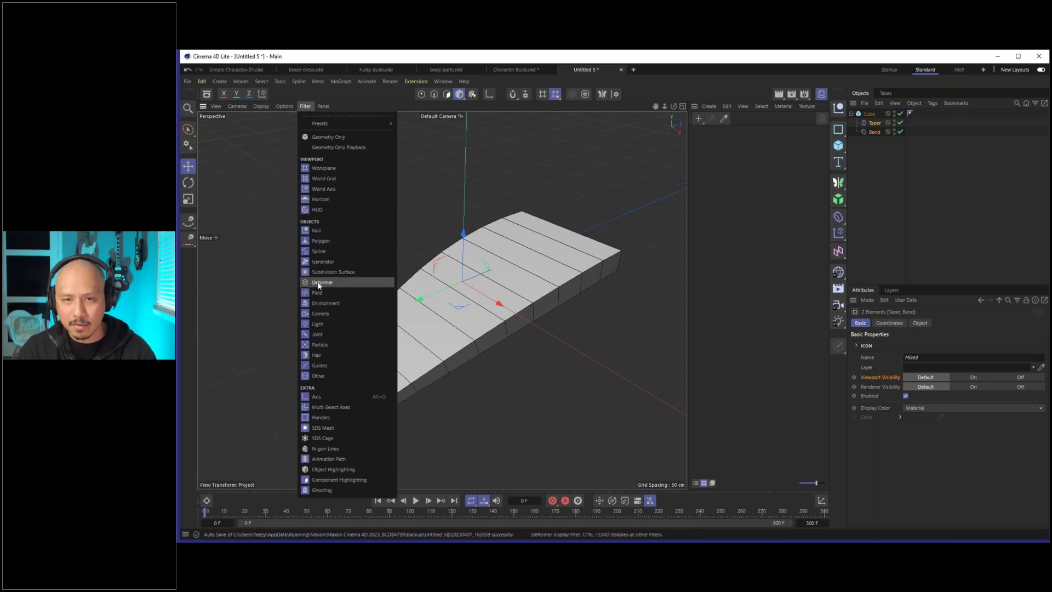
click(268, 281)
click(314, 106)
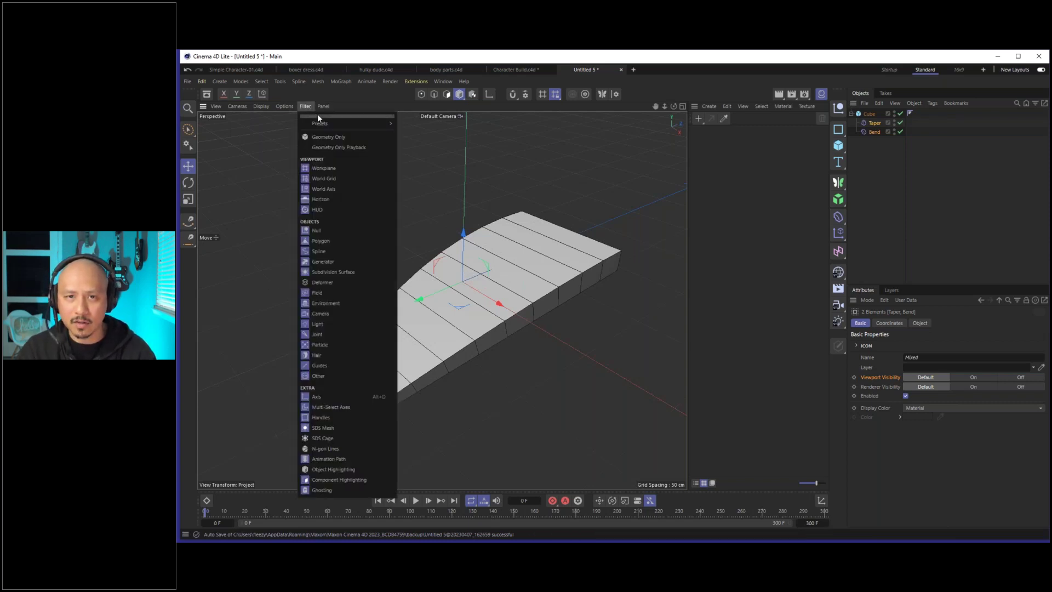
drag(318, 116, 254, 123)
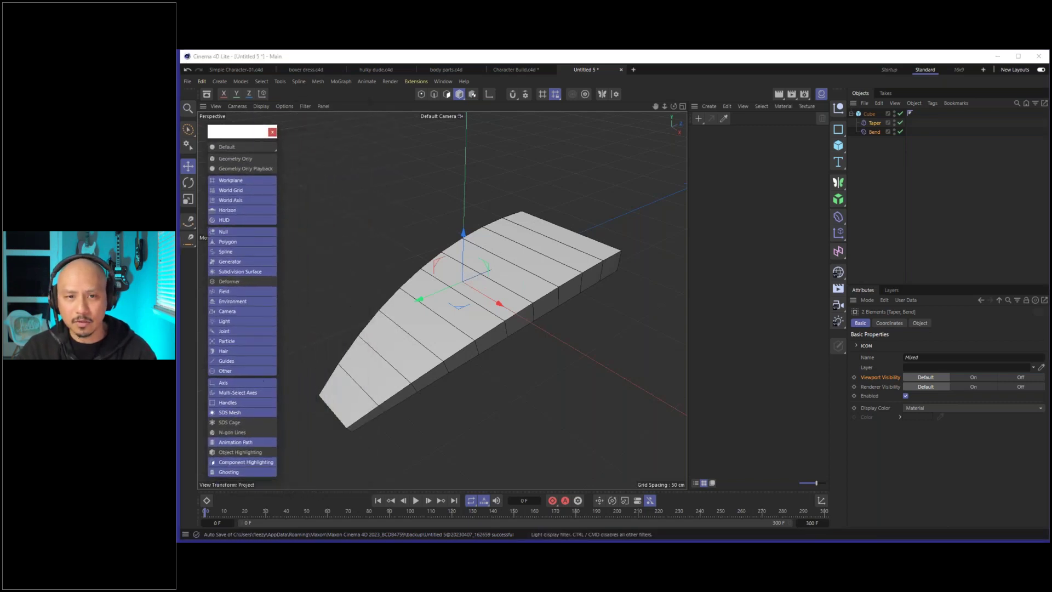
click(224, 284)
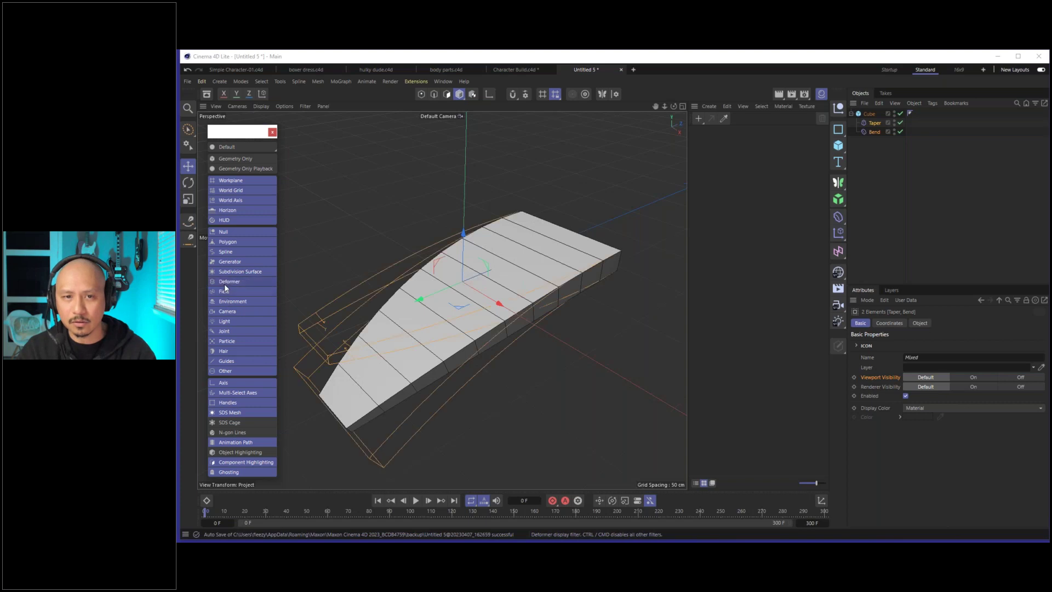
click(224, 283)
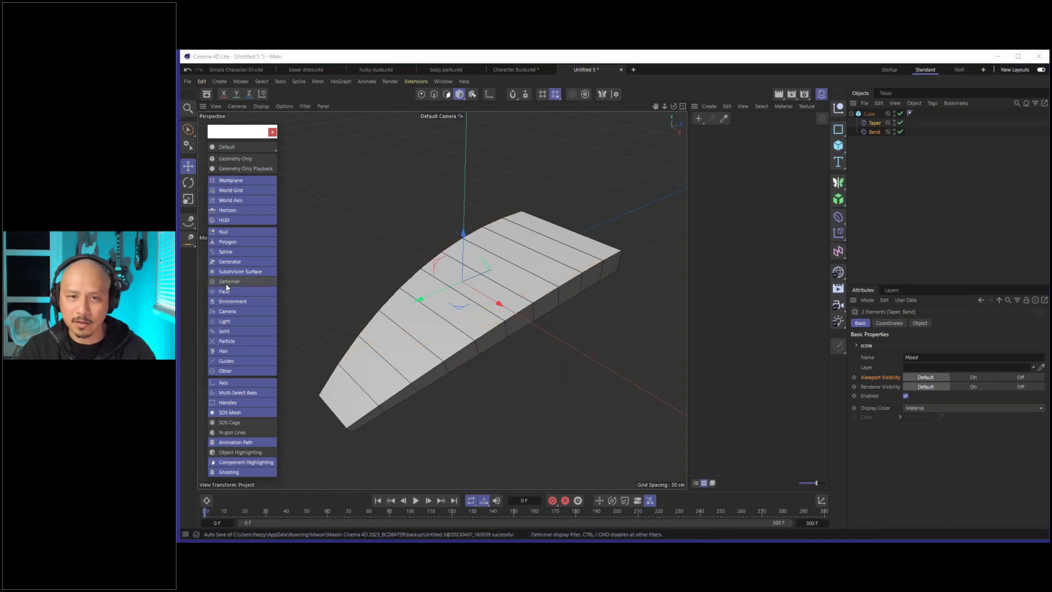
Rename the tapered, bent cube as strand and collapse its deformer hierarchy.
click(868, 113)
key(Return)
text(H)
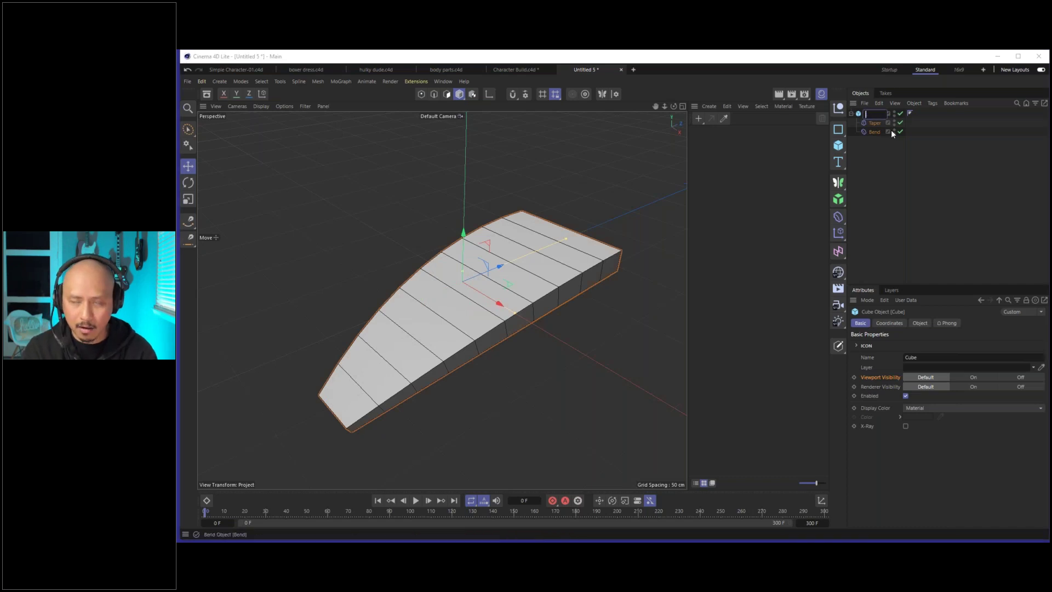
text(strand)
key(Return)
click(851, 114)
click(875, 164)
scroll(567, 281, down, 5)
alt+middle_drag(535, 297, 423, 341)
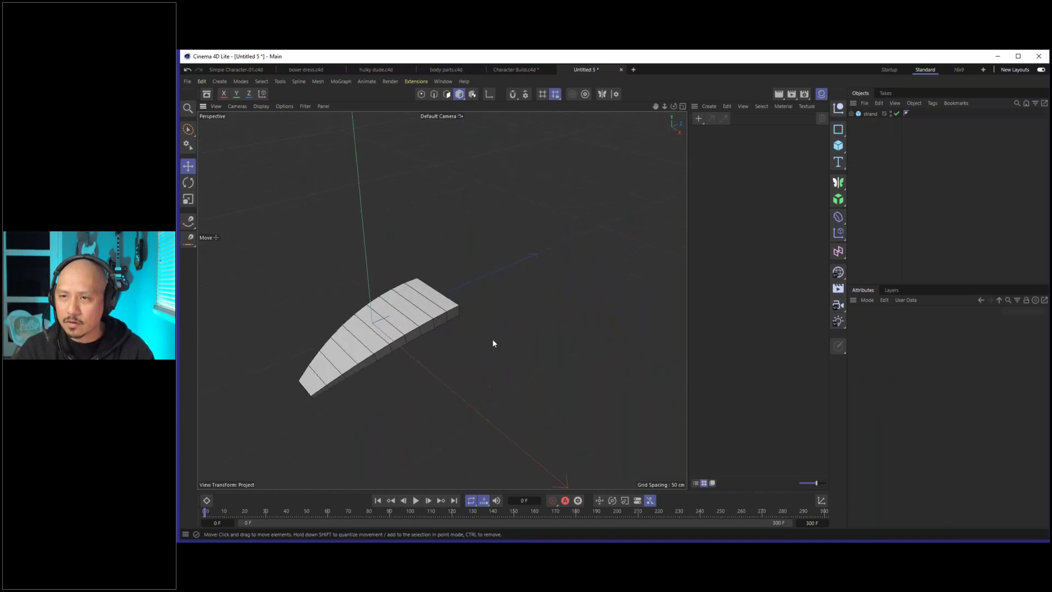
Add an Array generator and make the strand its child so copies form a ring.
click(838, 182)
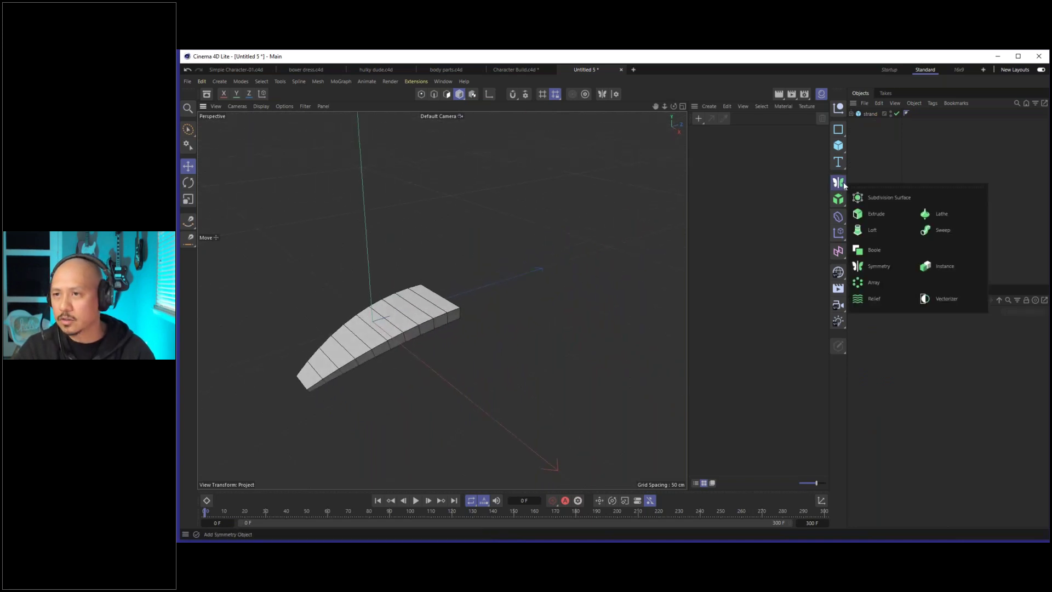
click(875, 283)
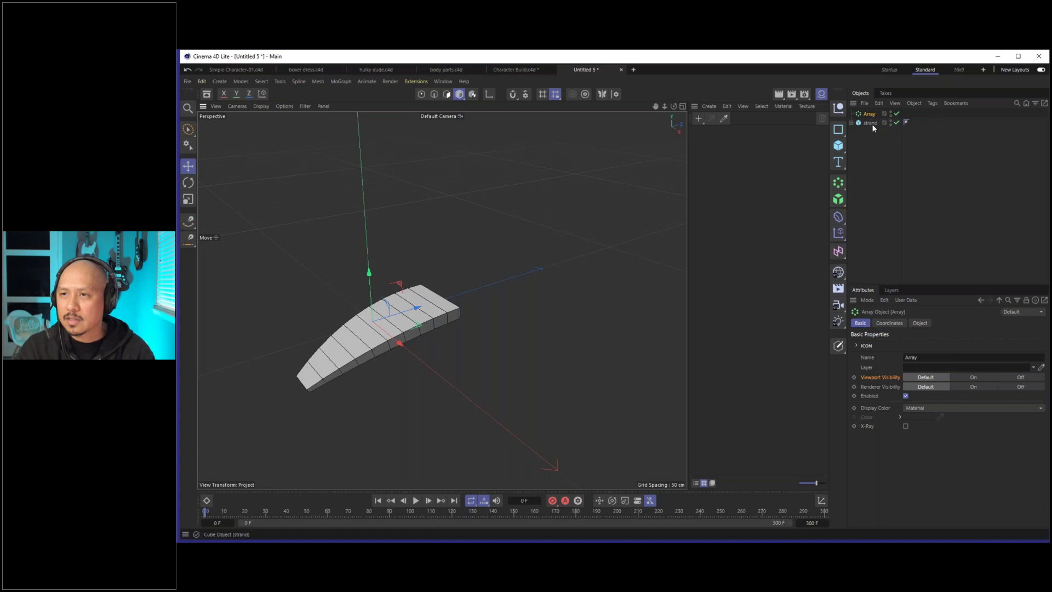
drag(872, 124, 868, 114)
scroll(526, 268, down, 4)
alt+drag(519, 286, 521, 309)
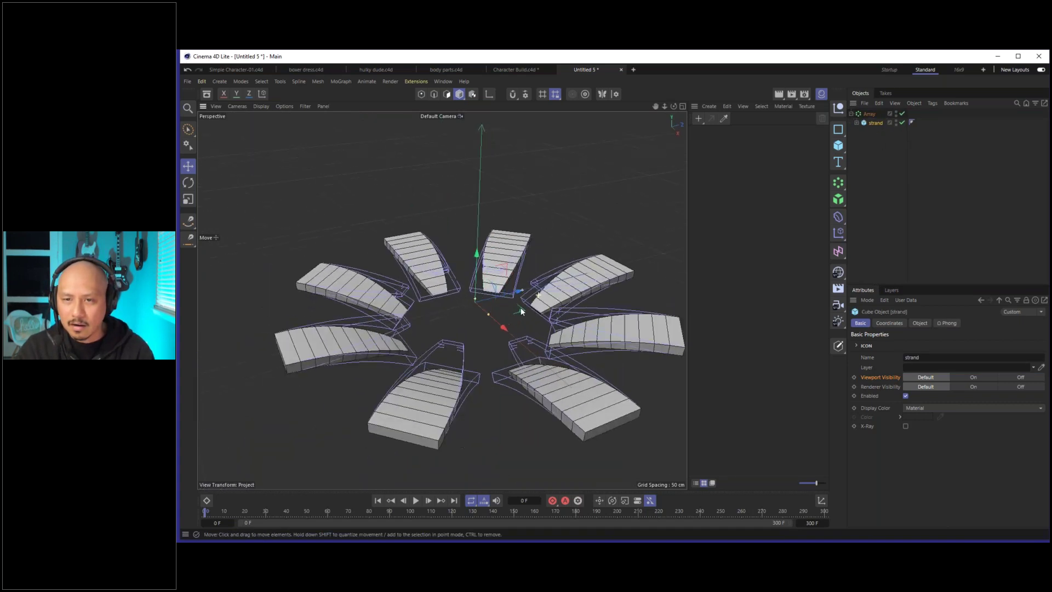
scroll(529, 316, up, 4)
scroll(530, 320, down, 2)
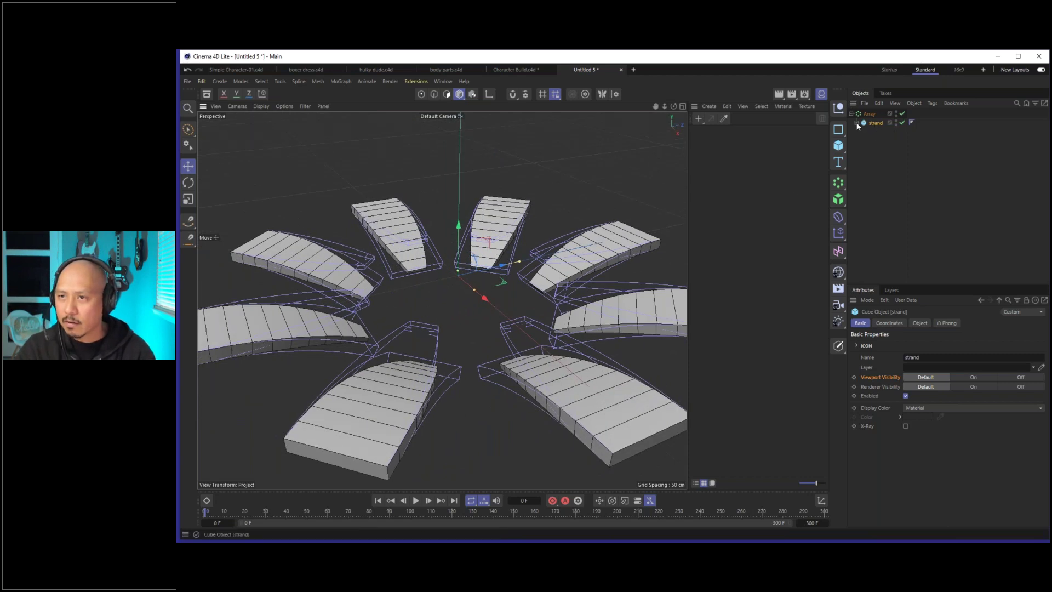
Set the Array's radius to 213 cm and its copies to 8.
click(869, 113)
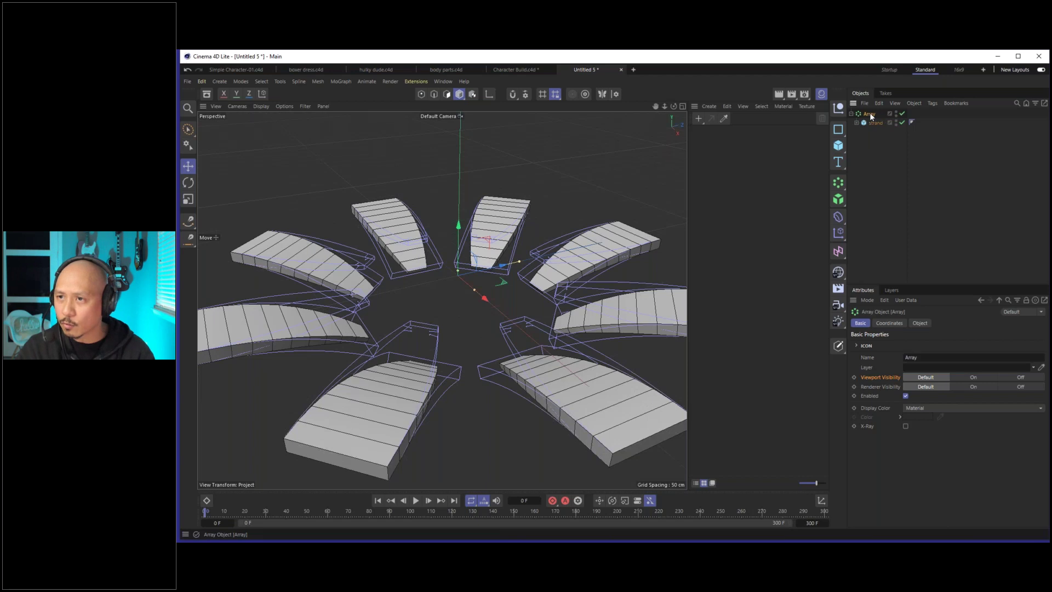
click(920, 323)
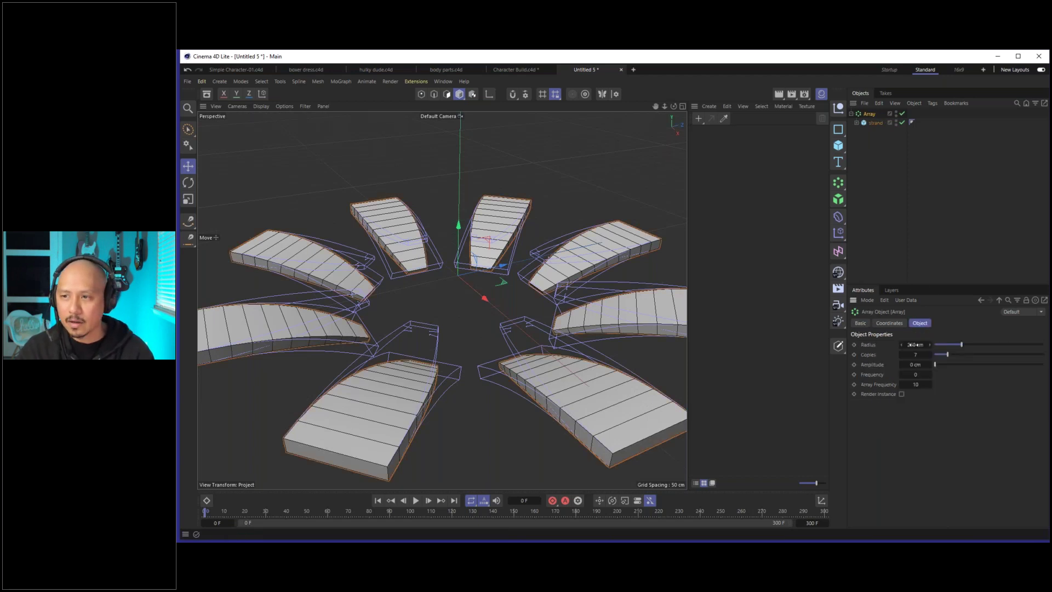
mouse_move(921, 344)
mouse_down()
mouse_move(897, 358)
mouse_move(936, 356)
mouse_up()
click(951, 354)
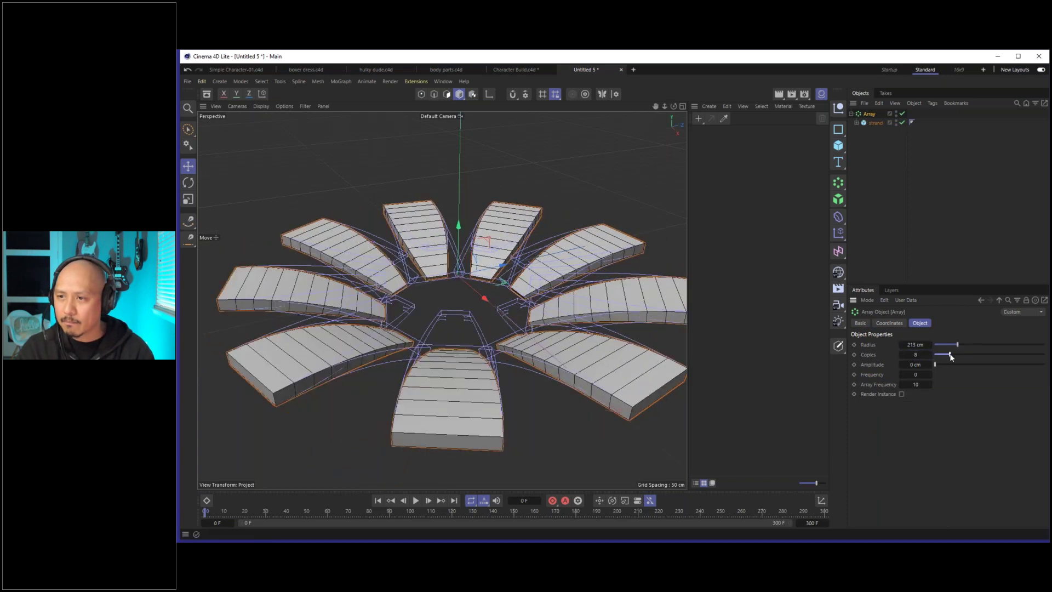
scroll(529, 283, down, 1)
alt+middle_drag(529, 282, 505, 305)
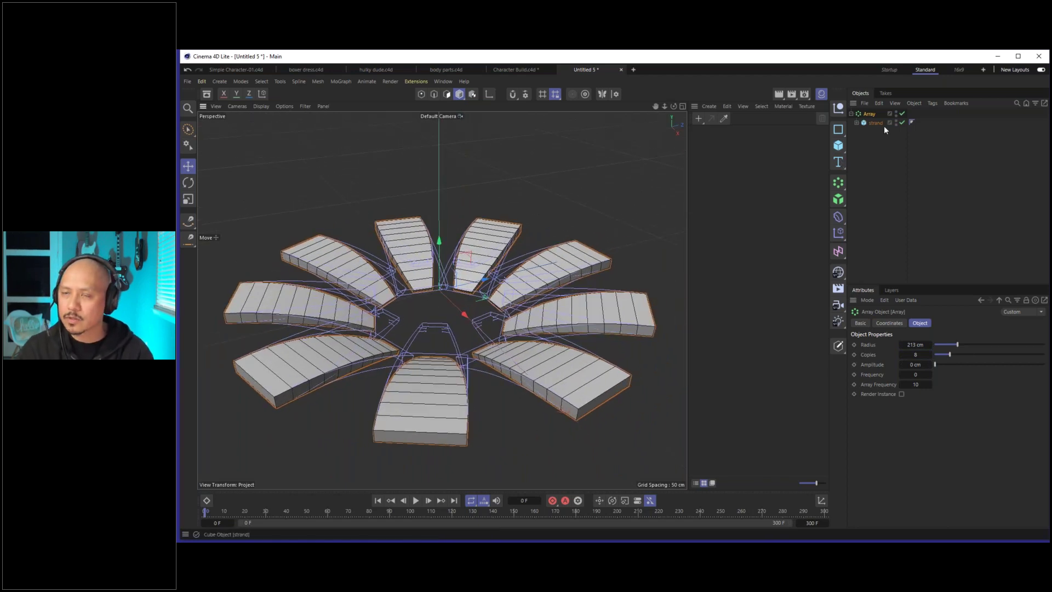
Expand the strand's hierarchy and set the heading rotation (R.H) of its Taper and Bend deformers to 180°.
click(857, 123)
drag(886, 153, 871, 126)
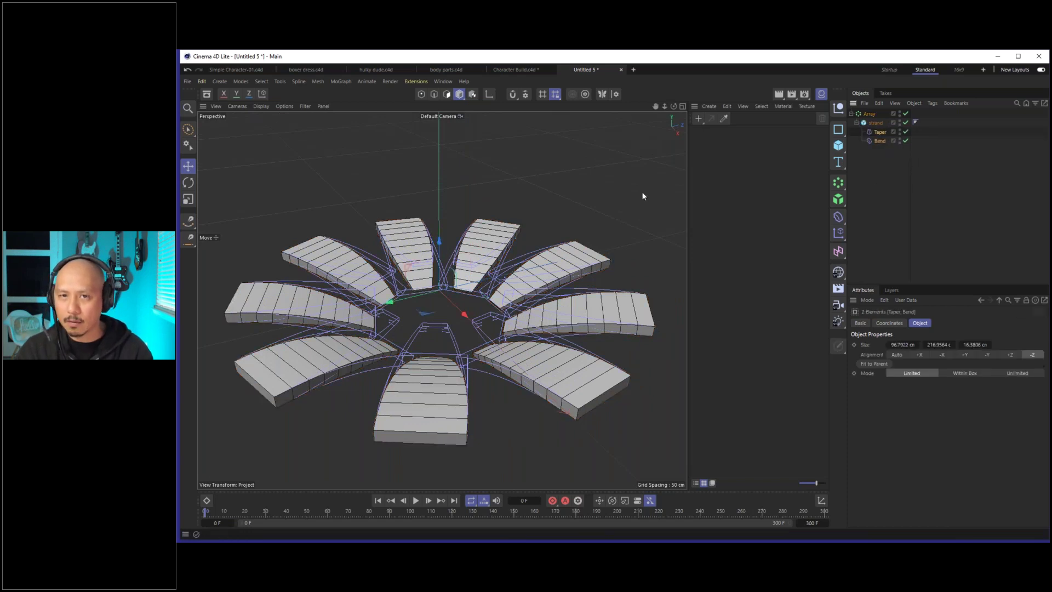
click(895, 322)
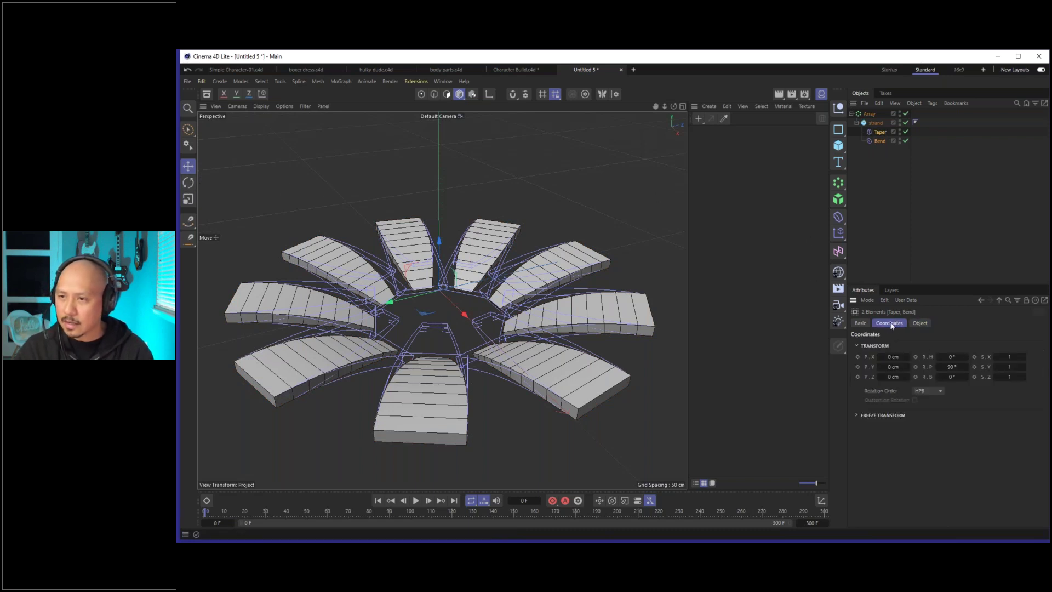
double_click(948, 357)
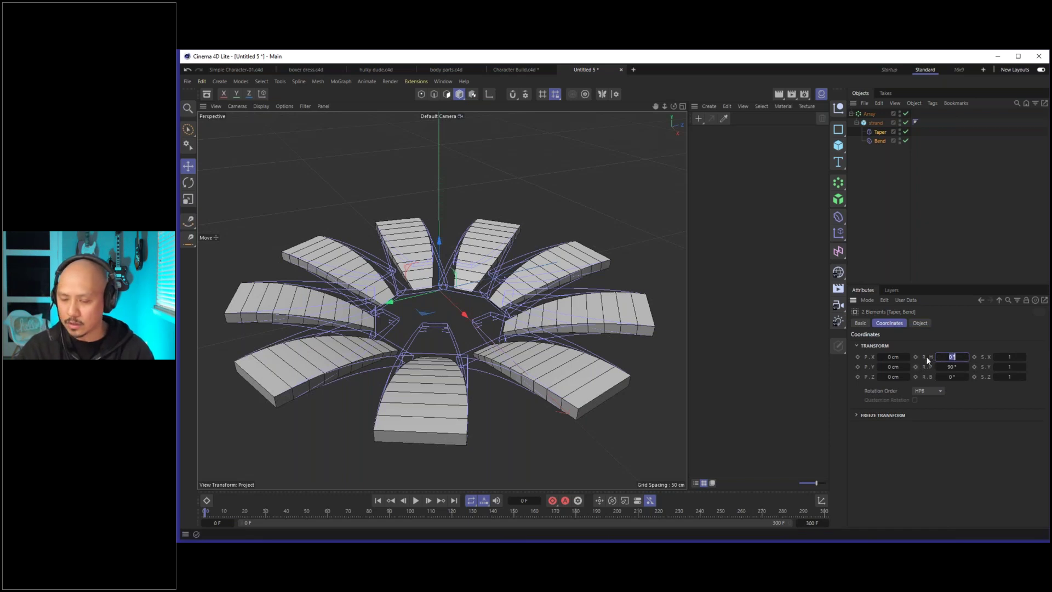
key(Return)
key(ctrl+z)
drag(949, 357, 1046, 353)
text(180)
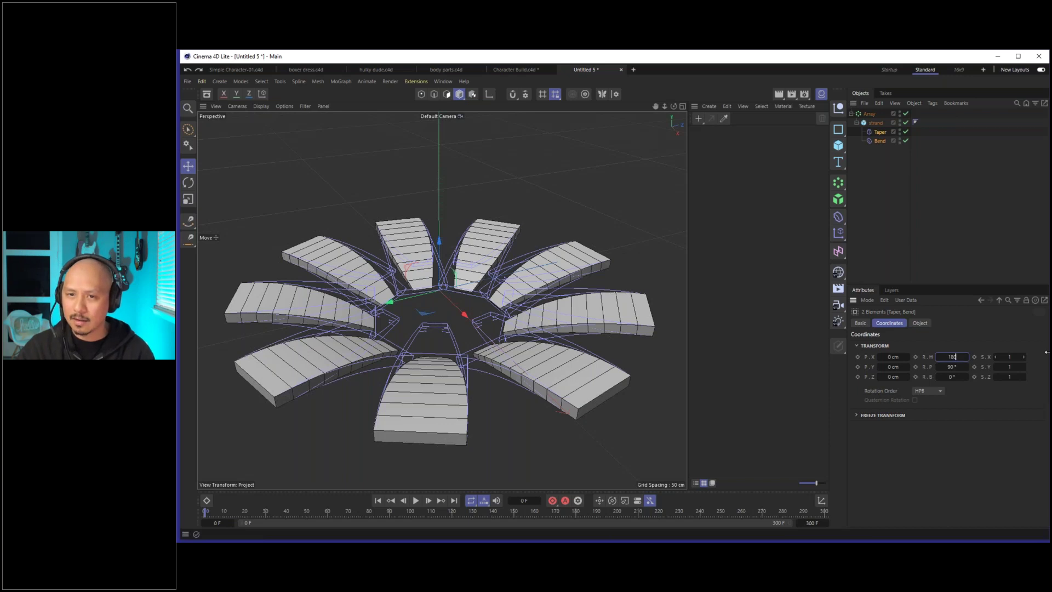
key(Return)
click(905, 239)
Check the viewport's Deformer display filter and toggle the Array generator off and on again.
click(283, 106)
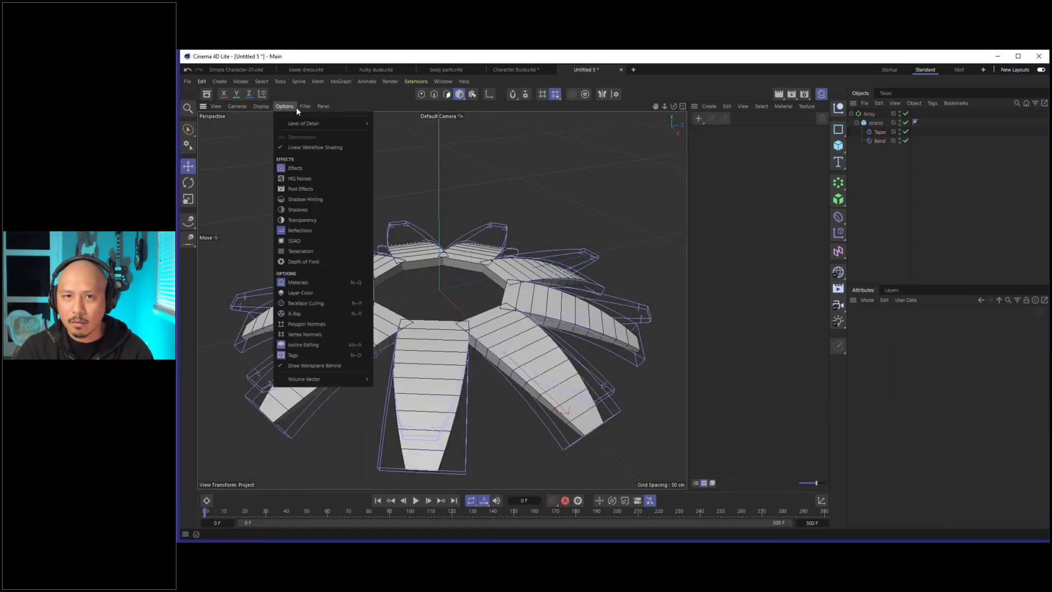
mouse_move(305, 106)
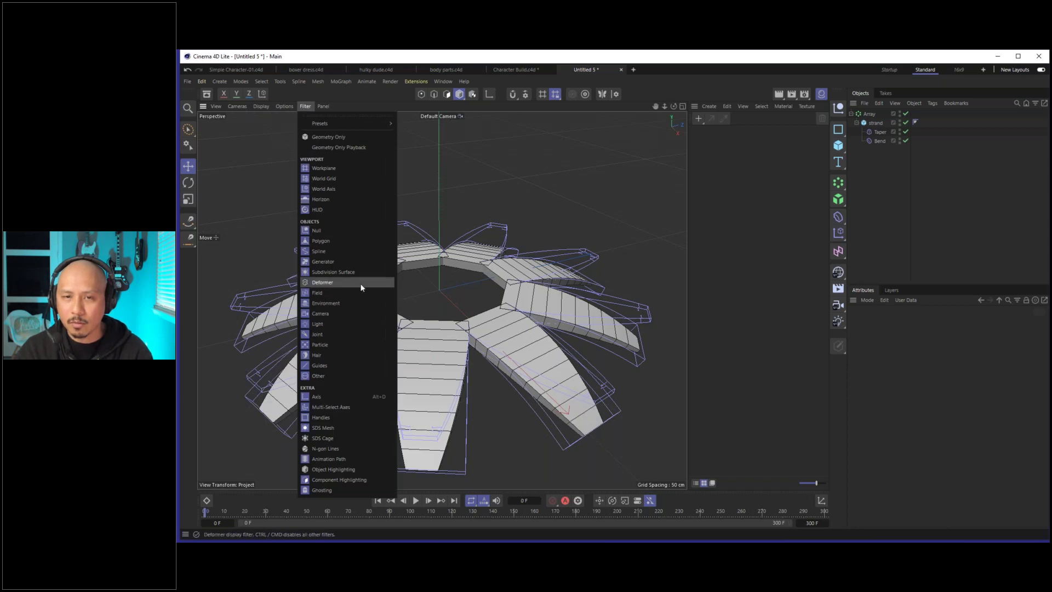
click(422, 284)
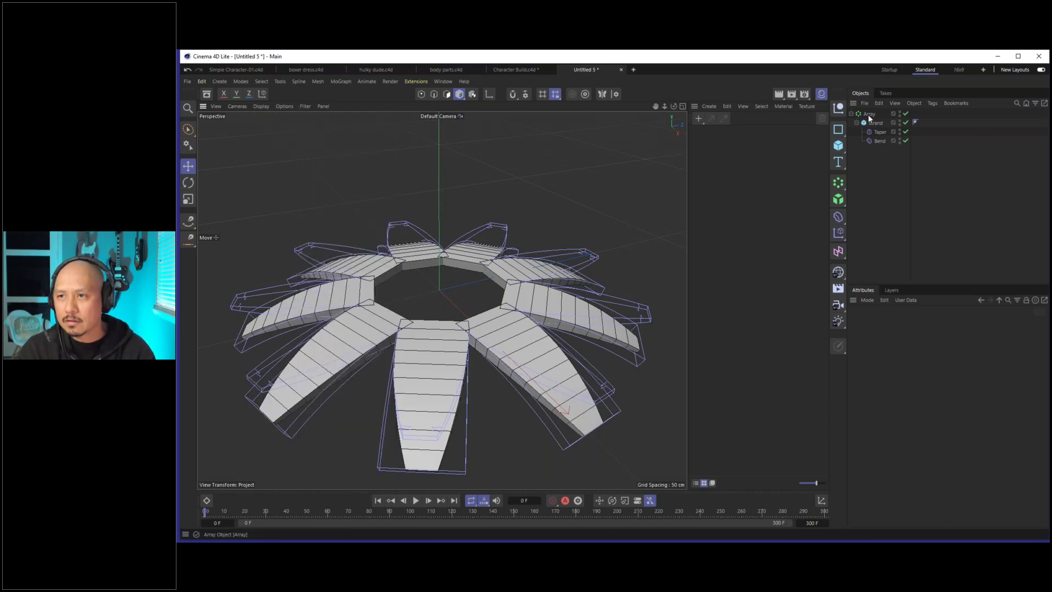
click(906, 114)
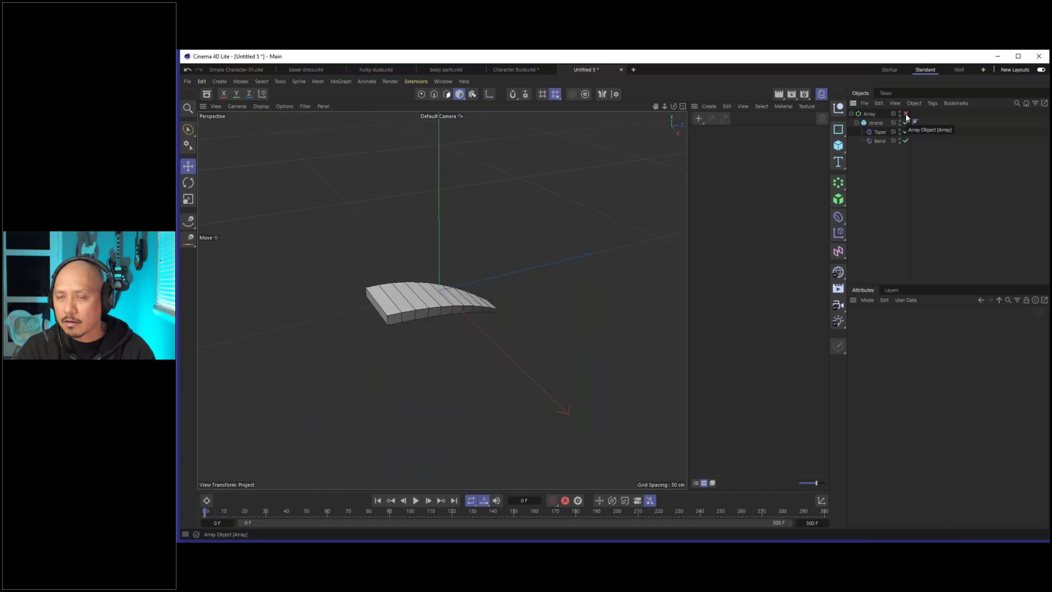
click(862, 114)
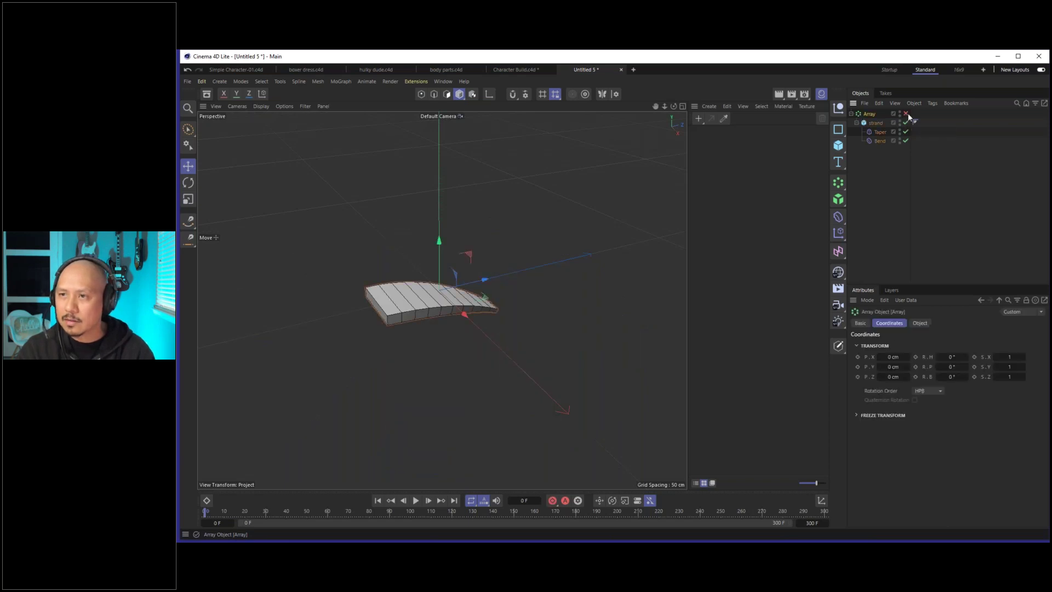
click(299, 105)
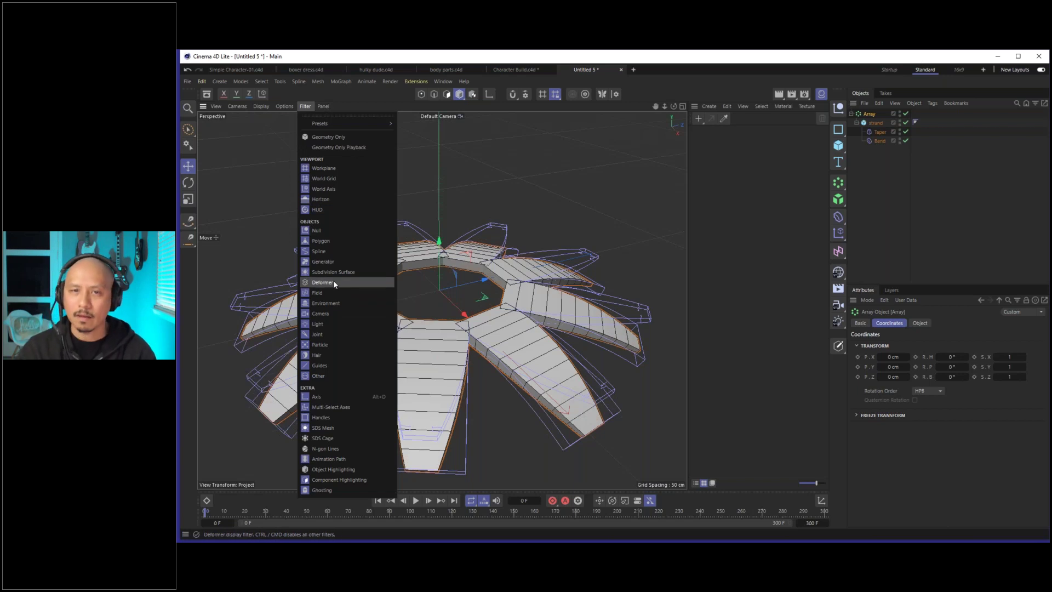
click(367, 281)
Set the viewport visibility of the Taper and Bend deformers to Off.
drag(889, 155, 877, 132)
click(860, 324)
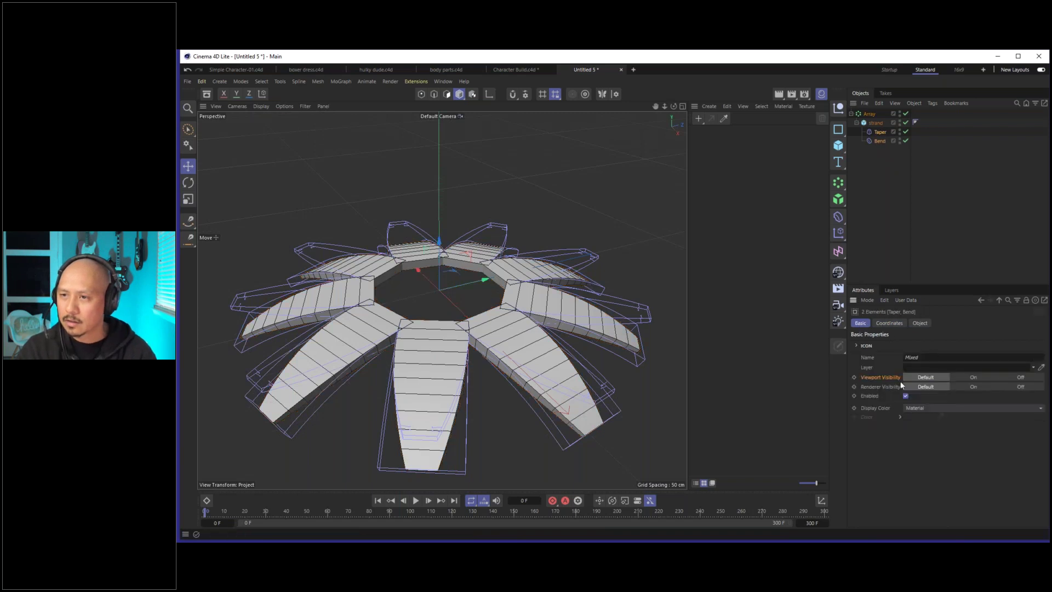
click(1029, 377)
click(890, 163)
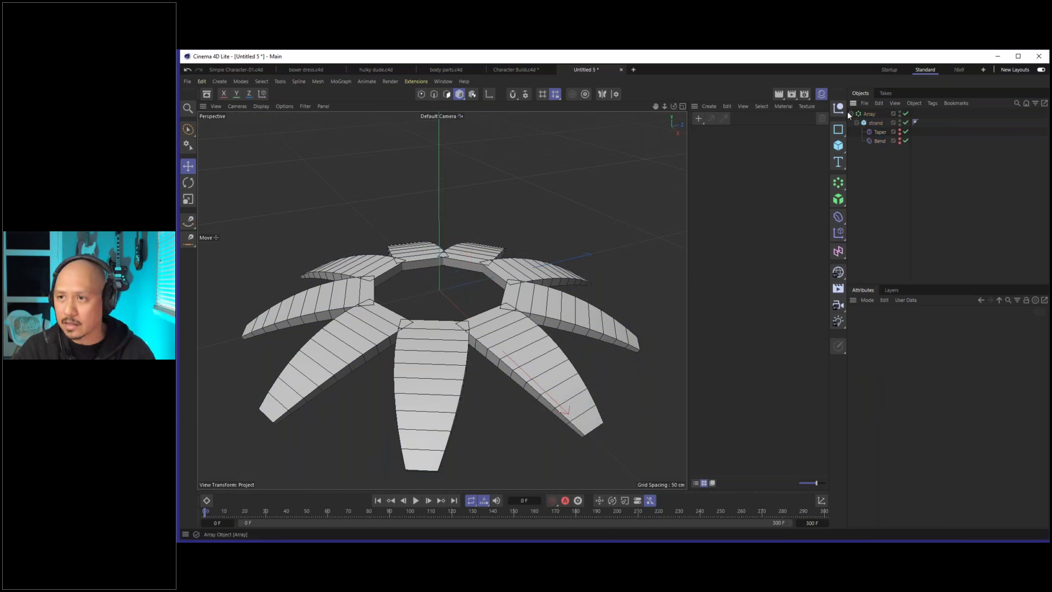
Rename the Array generator as Hair.
double_click(869, 114)
text(Hair)
key(Return)
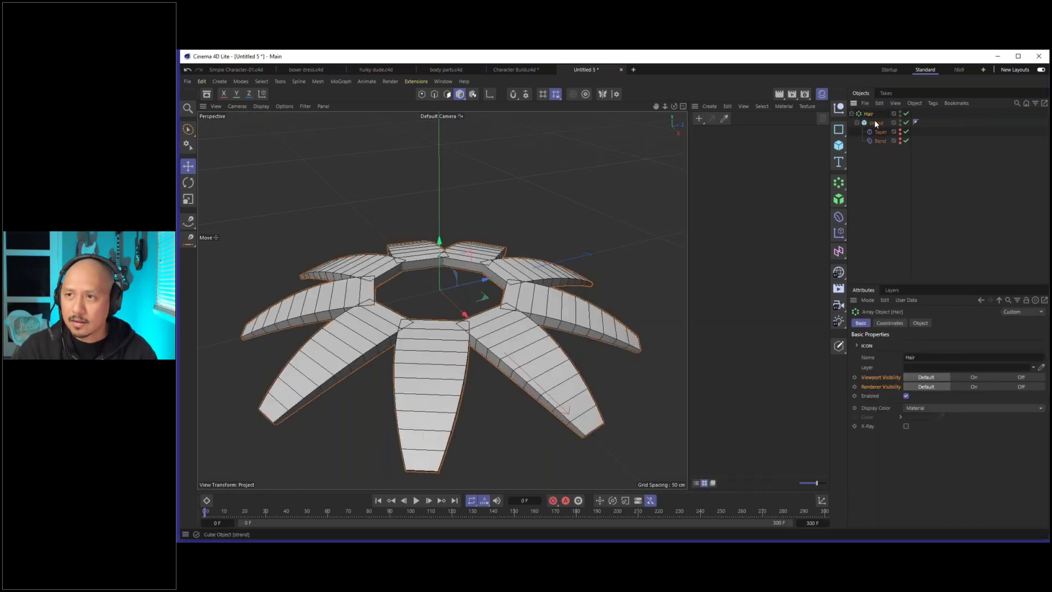
Create a new default material and name it Hair.
click(725, 168)
click(699, 118)
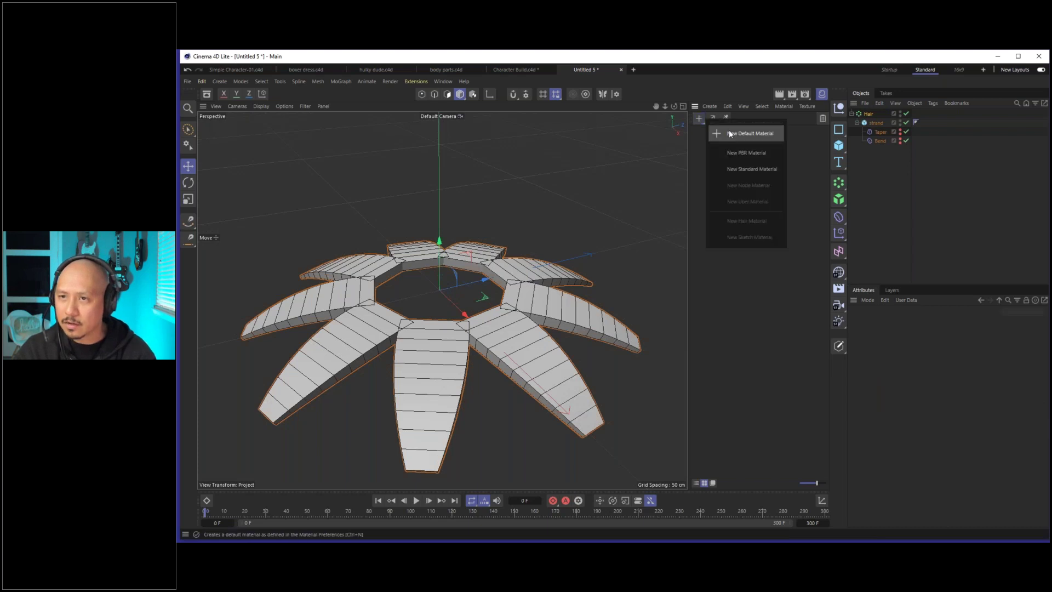
click(729, 133)
double_click(703, 155)
text(Hair)
key(Return)
Set the Hair material's colour to brown with H 41°, S 45% and V 41%, and apply it to the Hair array.
click(992, 435)
click(1030, 445)
click(968, 436)
click(937, 425)
click(977, 435)
click(947, 425)
drag(1008, 444, 976, 443)
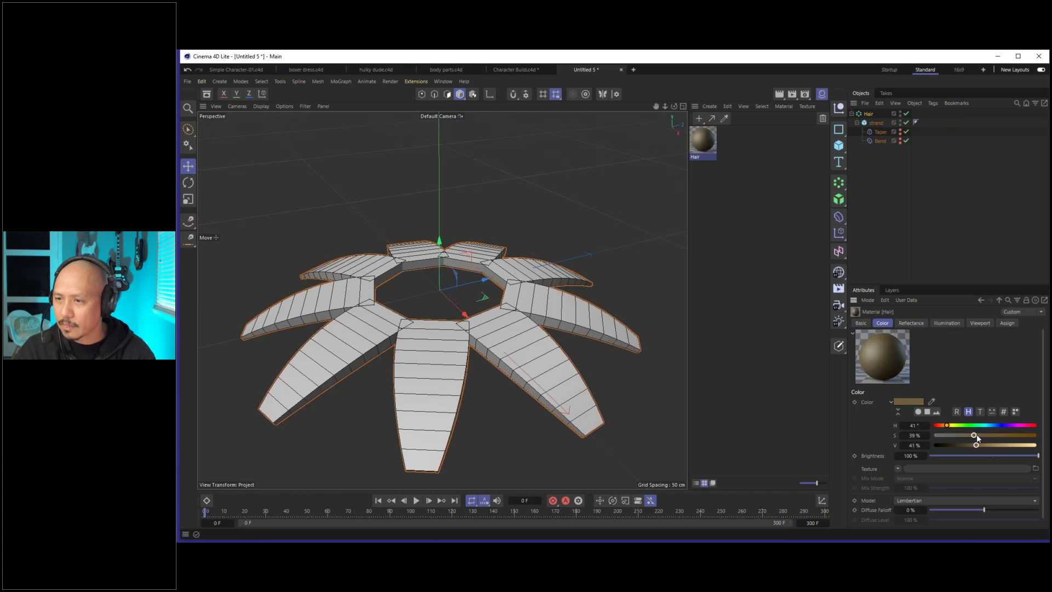
click(912, 322)
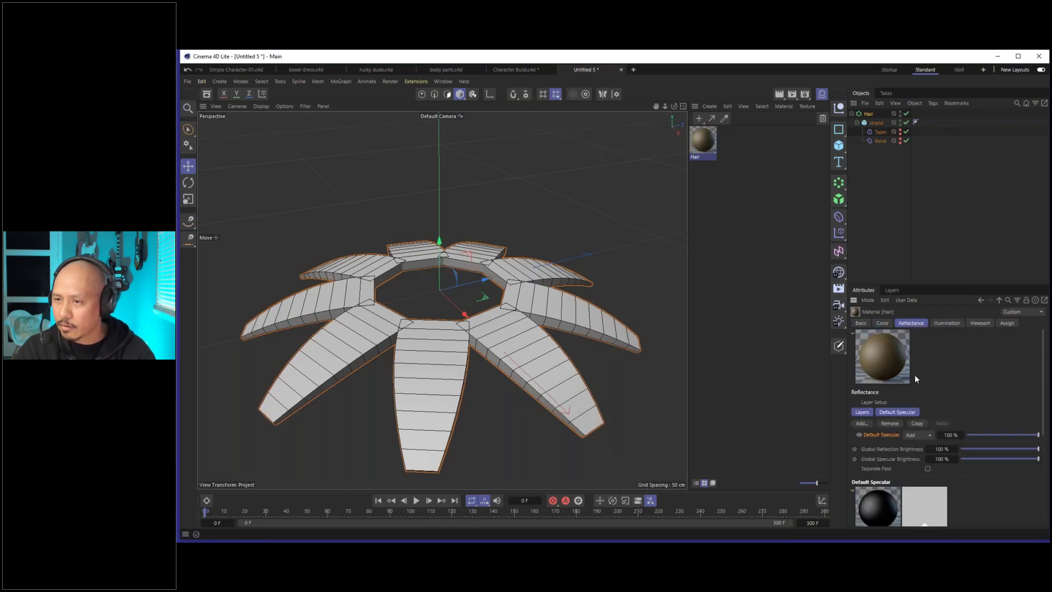
click(860, 323)
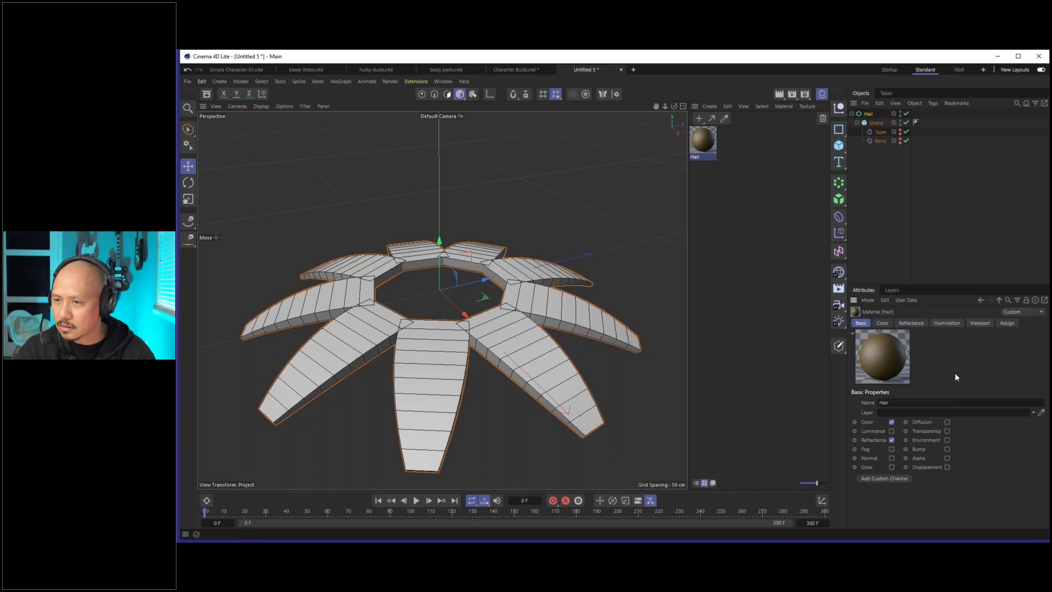
click(888, 323)
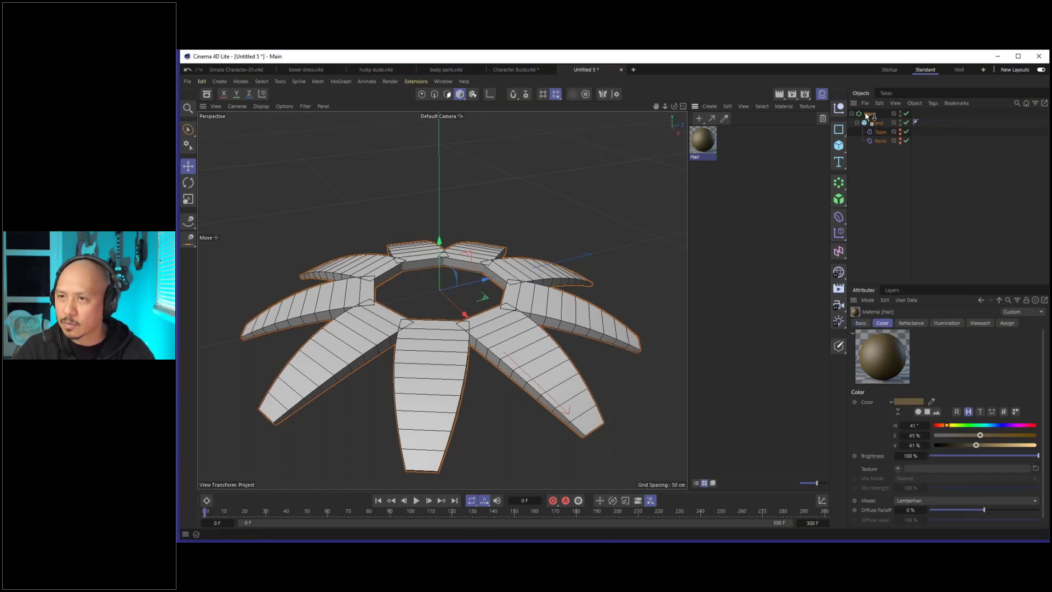
drag(868, 115, 869, 114)
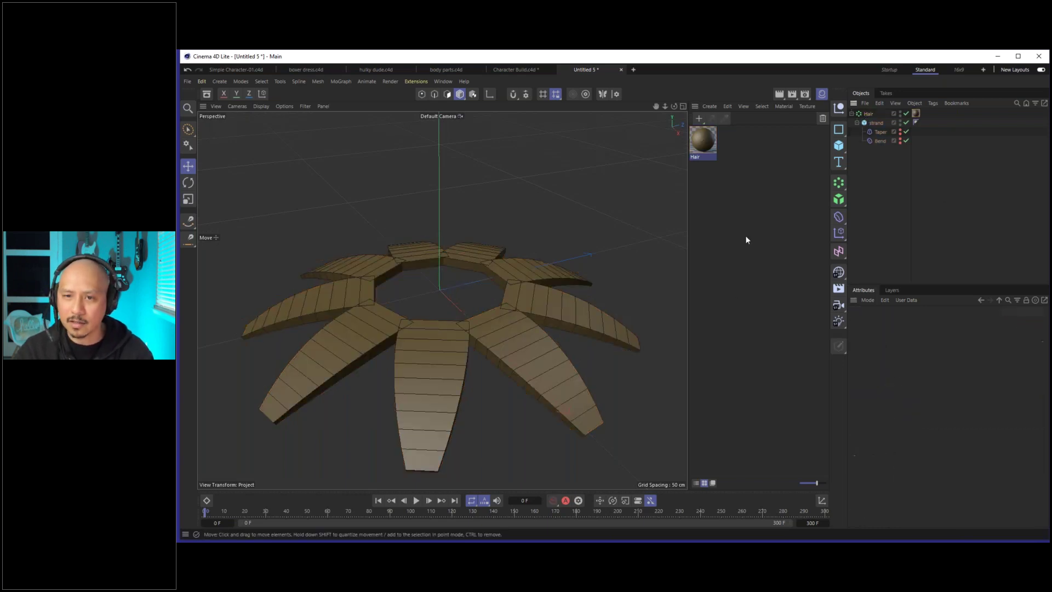
Enable Fillet on the strand cube to round the edges of the hair strands.
click(871, 123)
scroll(501, 330, up, 4)
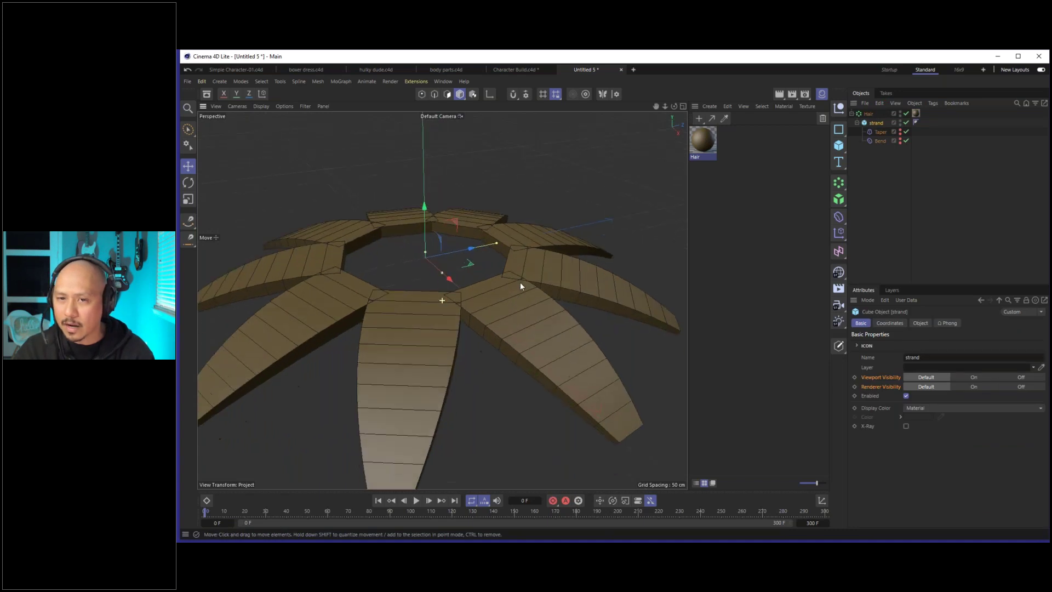
scroll(508, 306, up, 3)
alt+drag(502, 305, 521, 322)
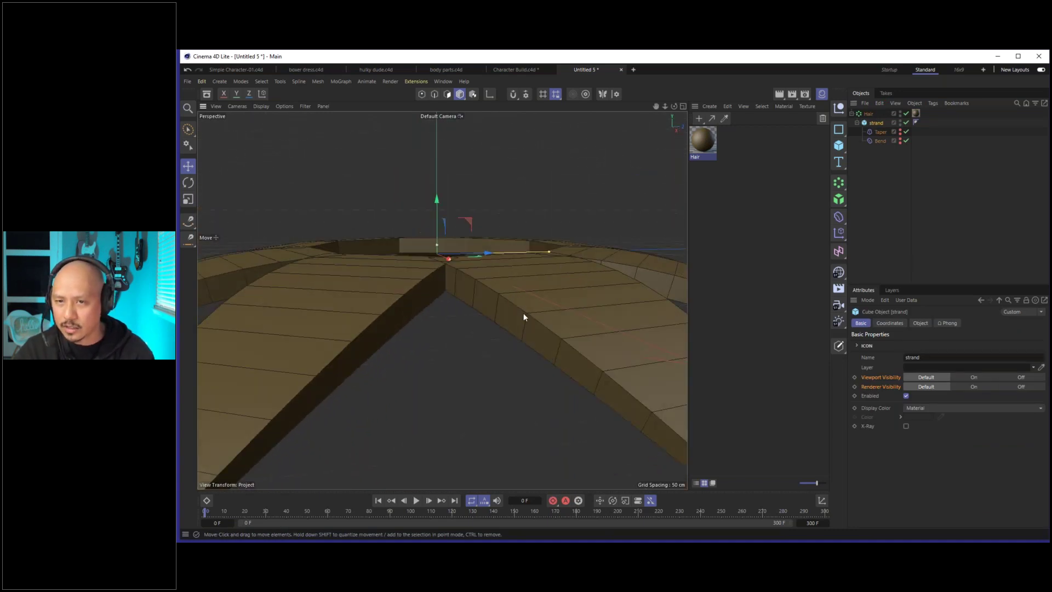
click(530, 311)
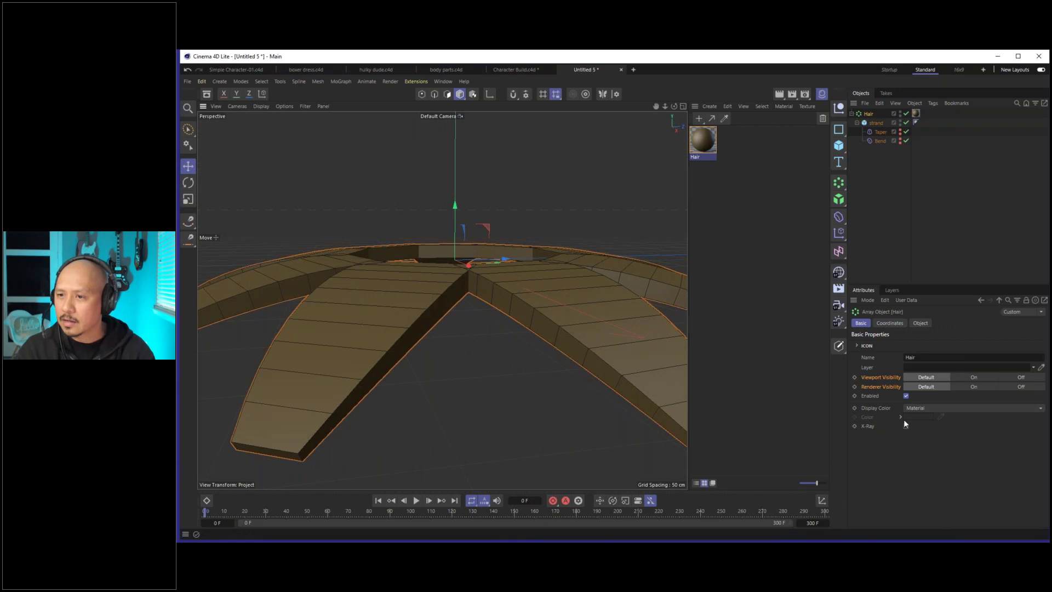
click(869, 124)
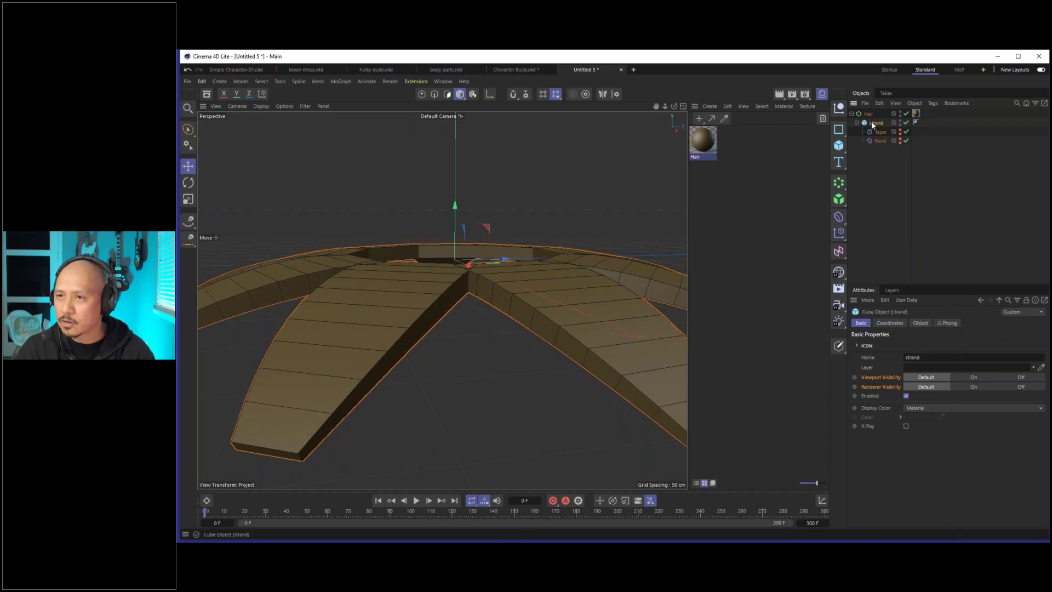
click(923, 323)
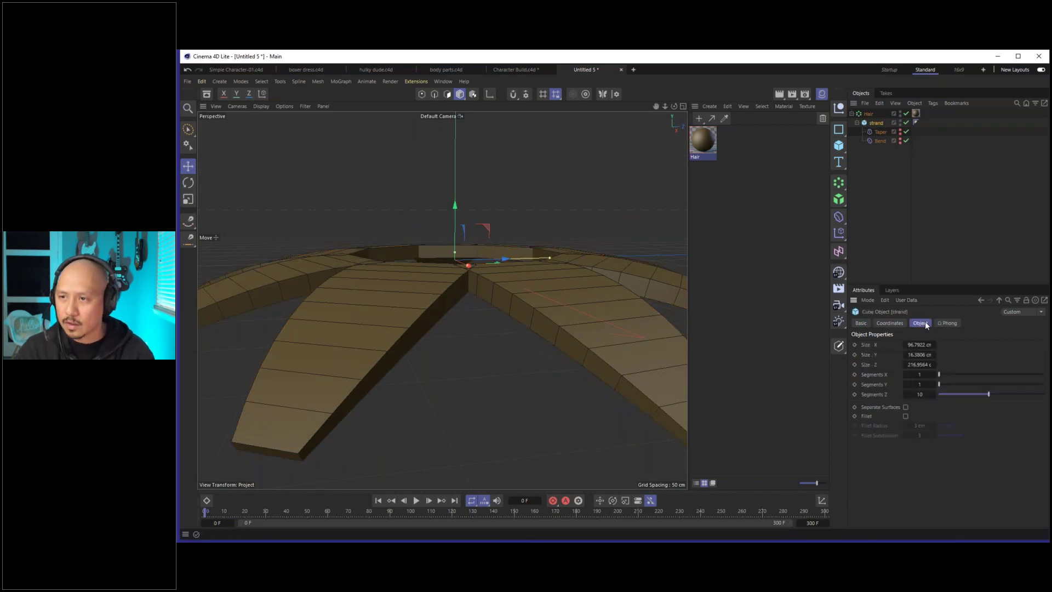
click(905, 416)
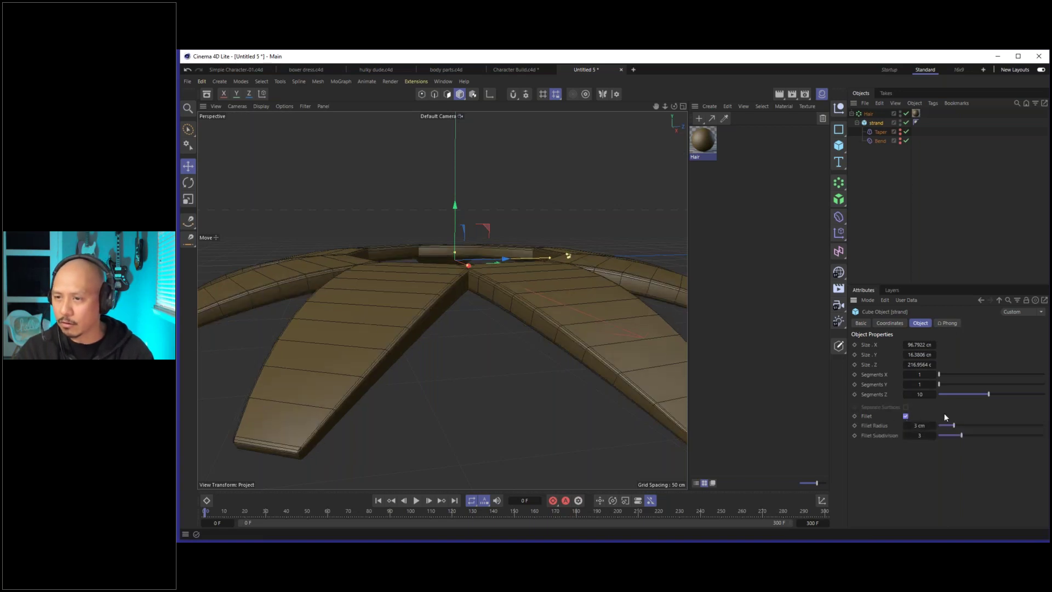
scroll(509, 294, up, 8)
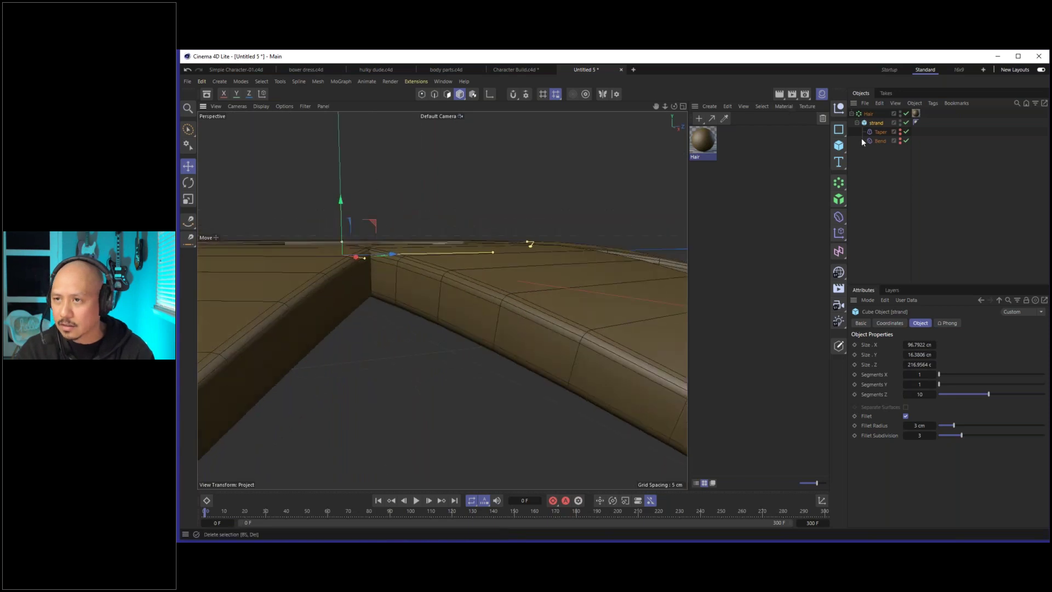
Turn off the display of materials in the viewport to inspect the strands' filleted edges in plain shading.
click(915, 113)
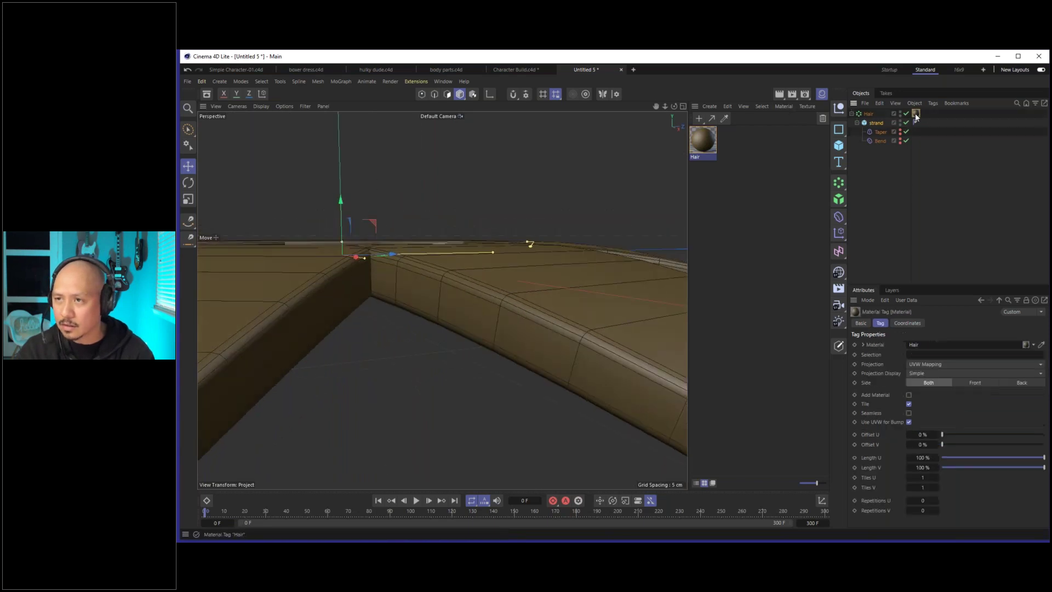
click(882, 185)
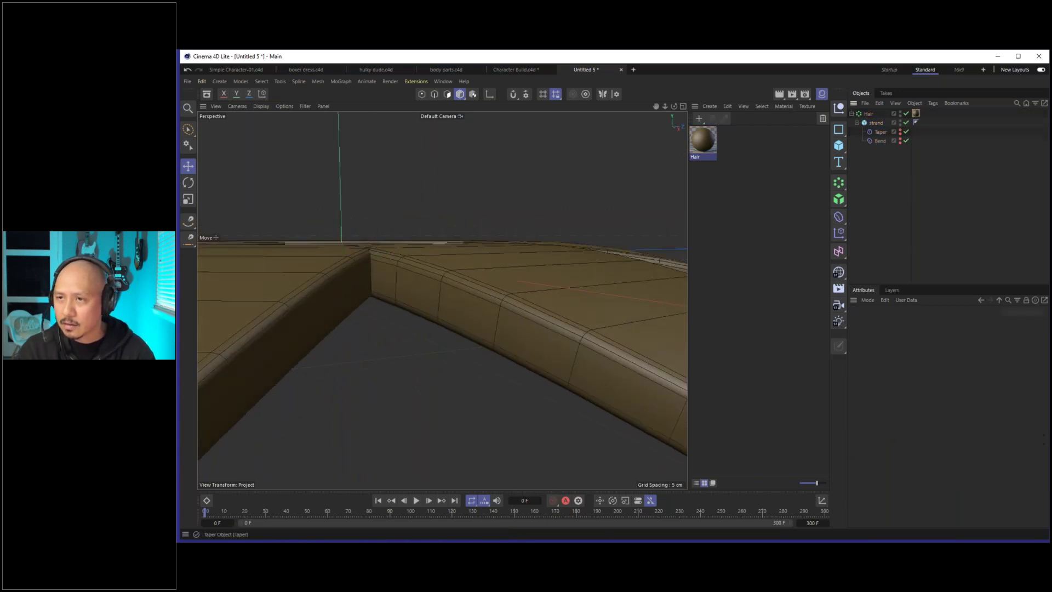
click(283, 107)
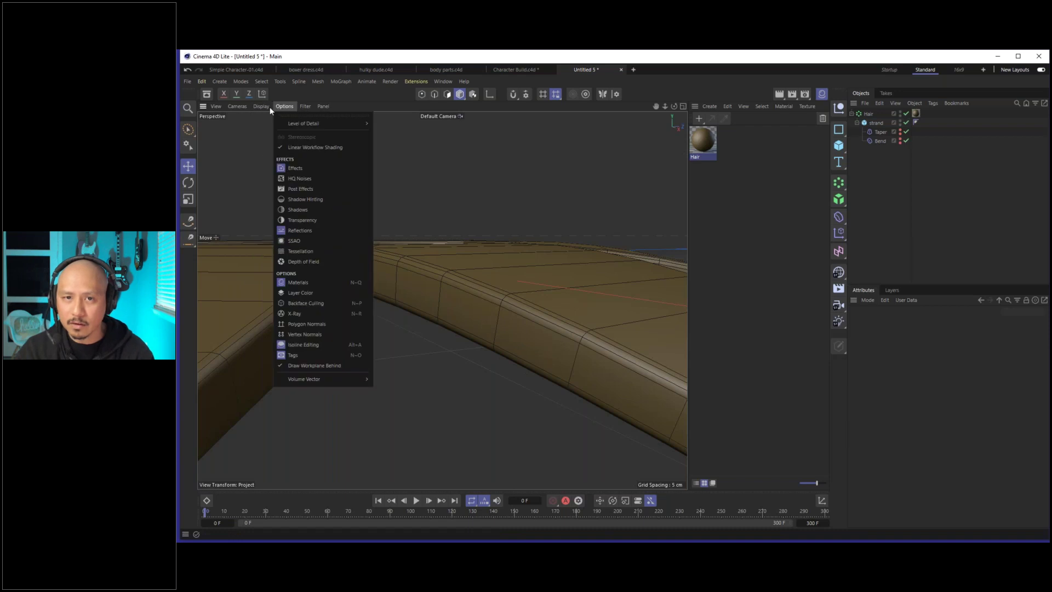
mouse_move(252, 107)
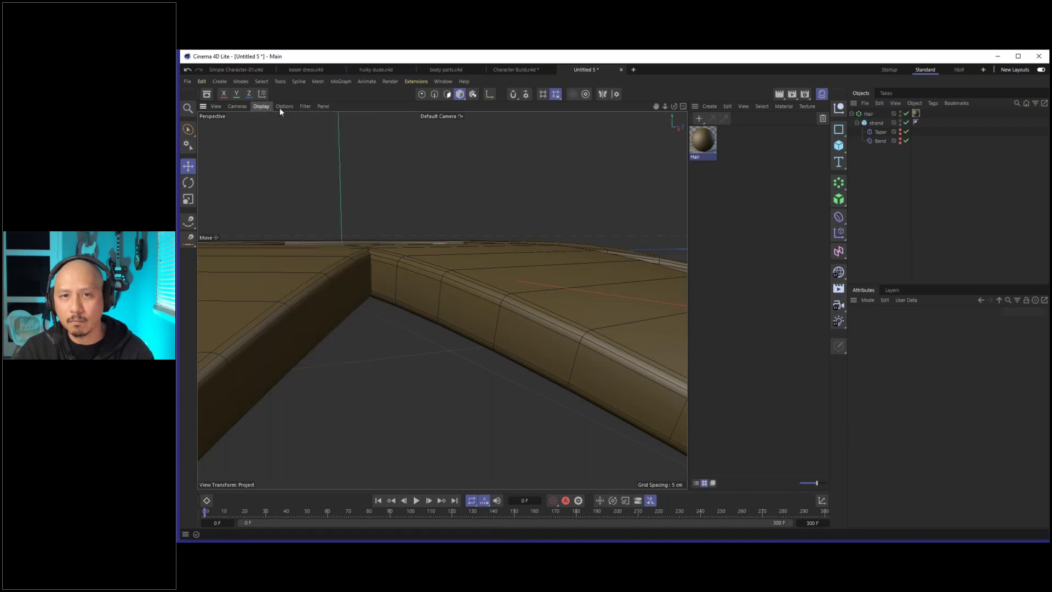
mouse_move(284, 109)
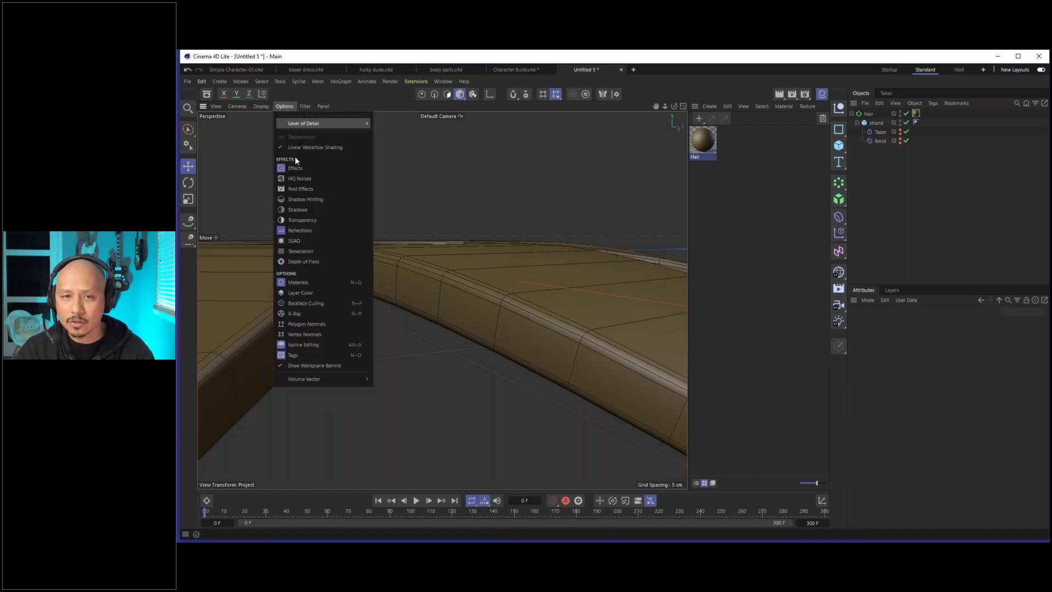
click(334, 283)
scroll(538, 284, down, 3)
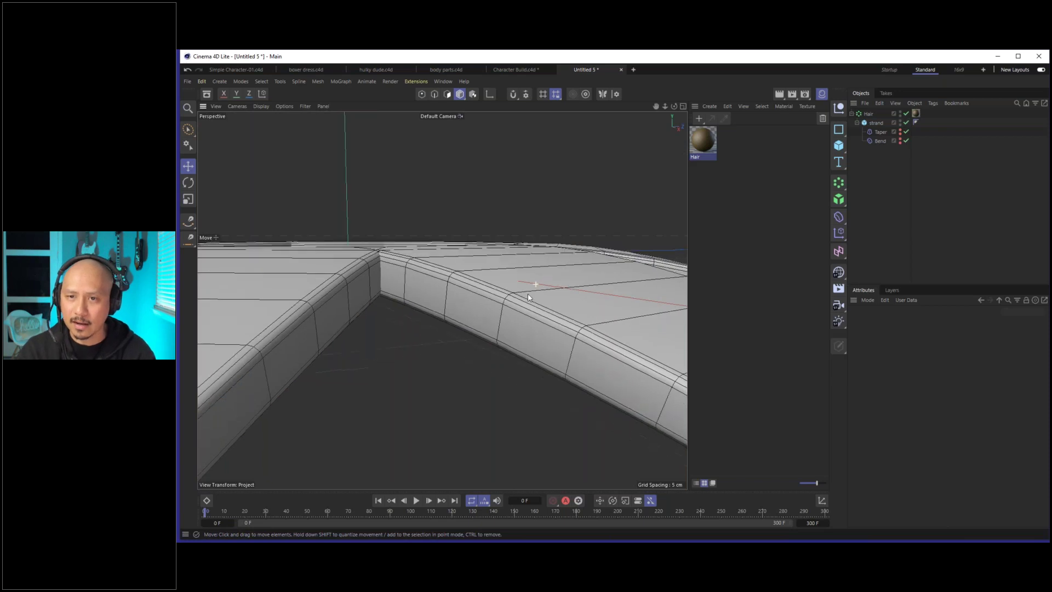
Set the strand cube's fillet radius to 2 cm.
click(872, 124)
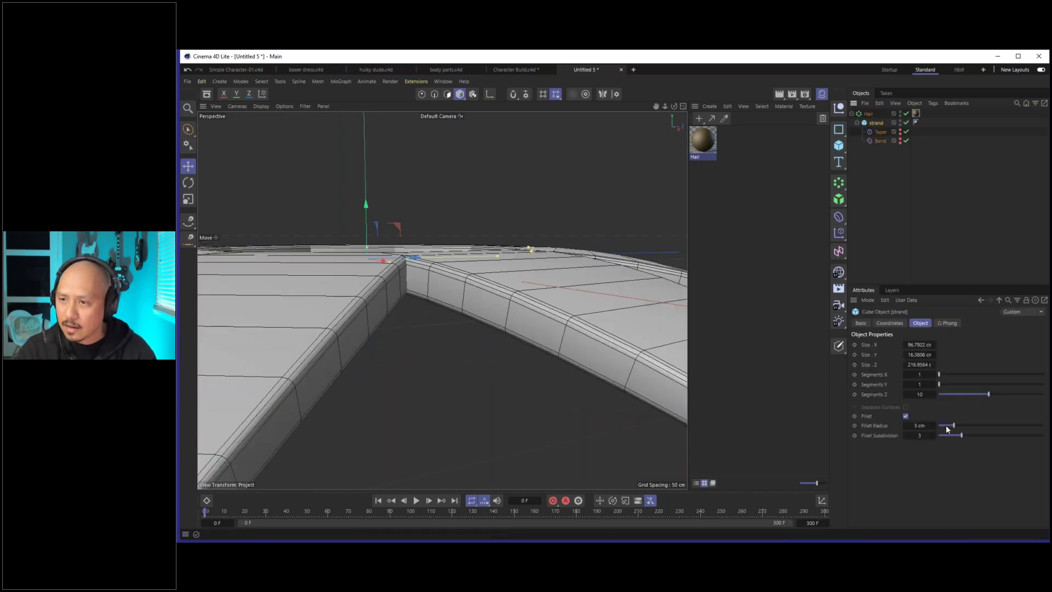
drag(952, 428, 940, 435)
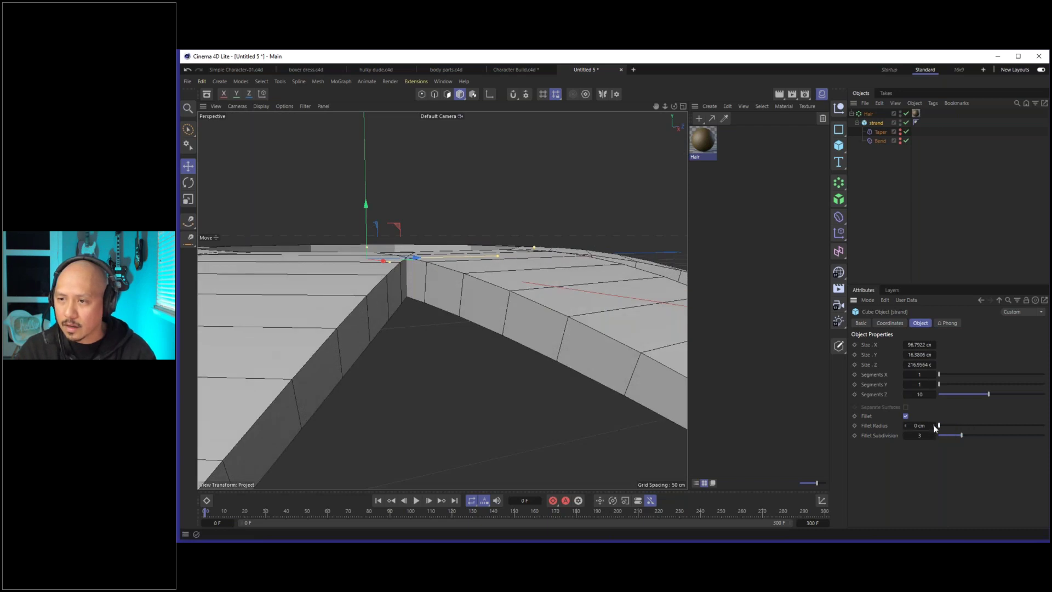
click(933, 425)
click(933, 426)
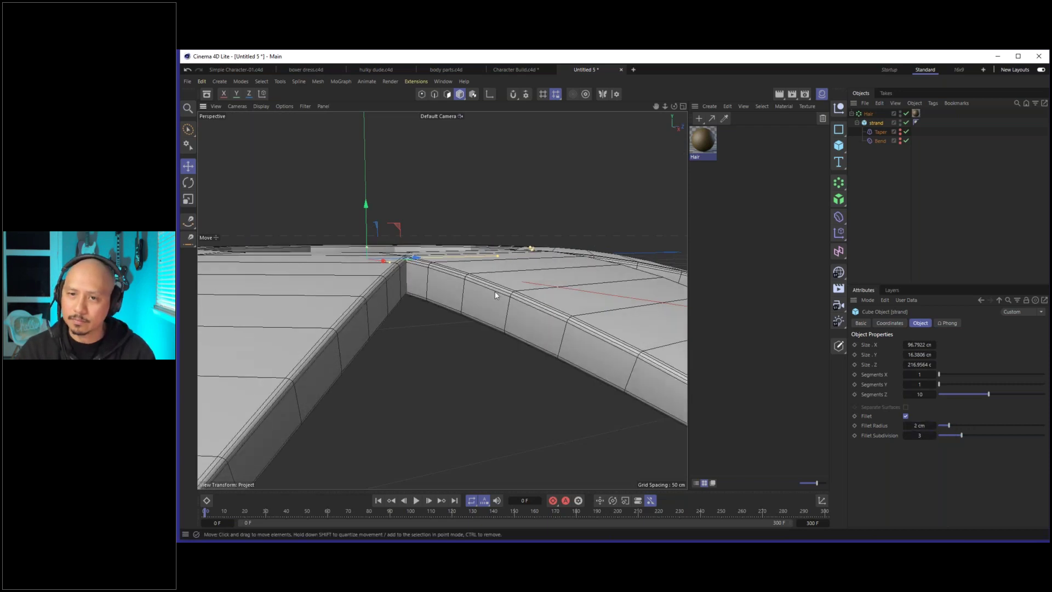
Turn the display of materials back on in the viewport and view the whole hair array.
alt+drag(495, 292, 489, 329)
click(261, 107)
mouse_move(283, 106)
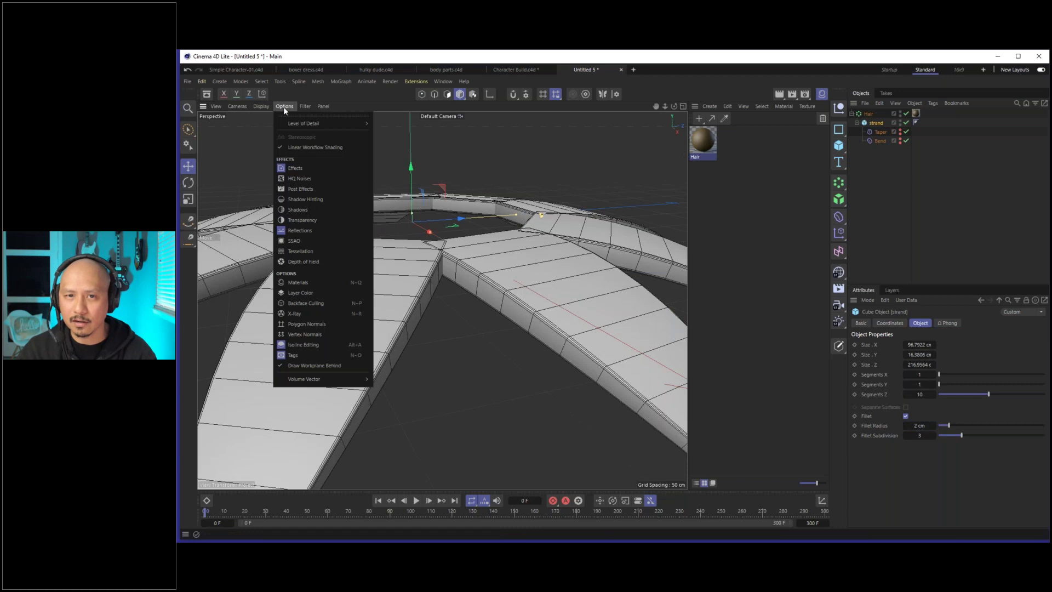
click(297, 282)
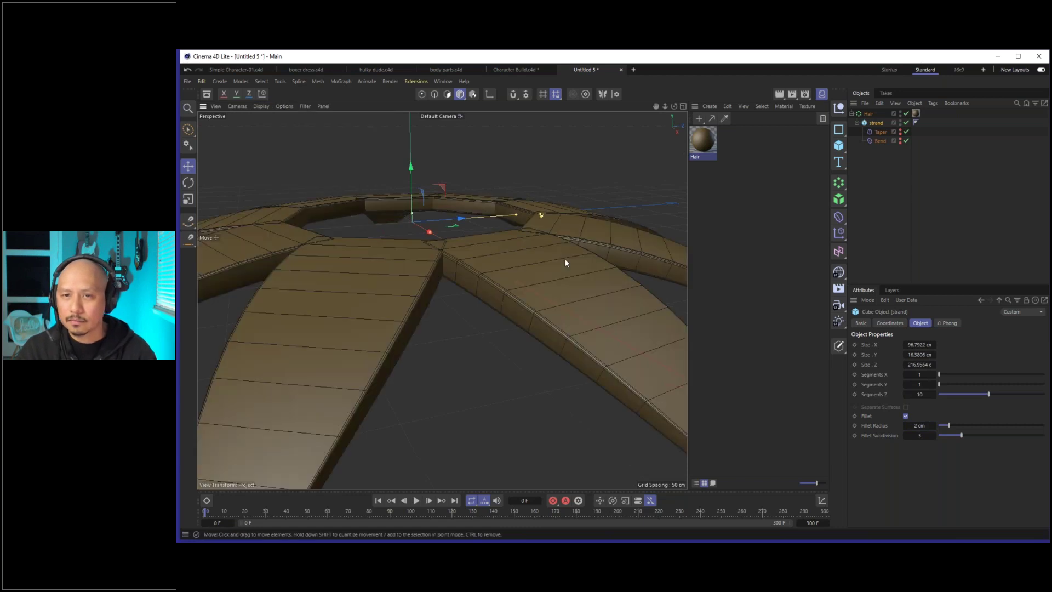
scroll(548, 274, down, 5)
scroll(523, 268, up, 2)
scroll(522, 267, up, 4)
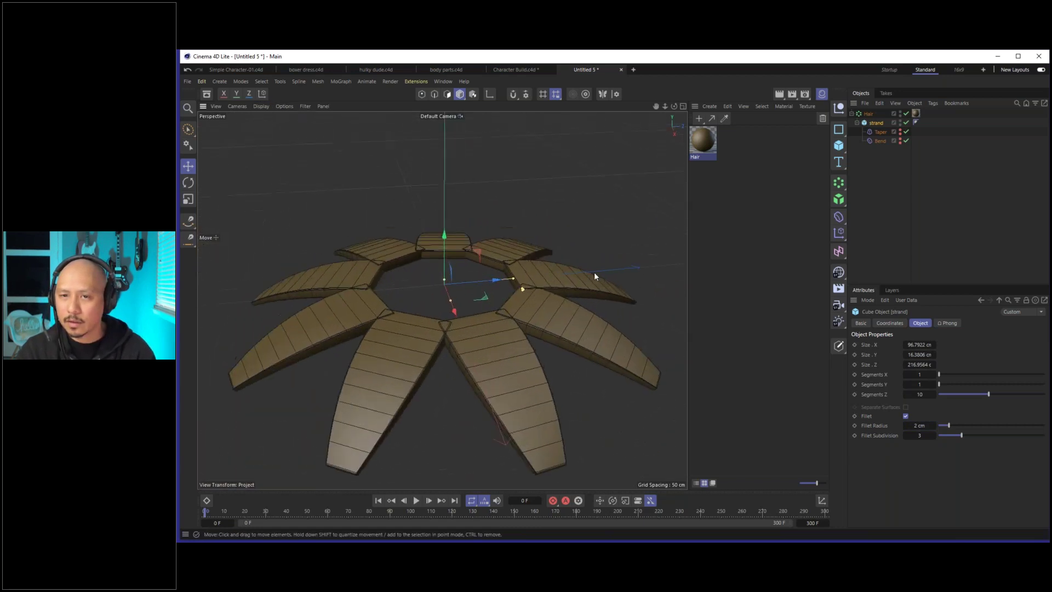
Duplicate the Hair array and rename the copy as Hair 2.
click(852, 114)
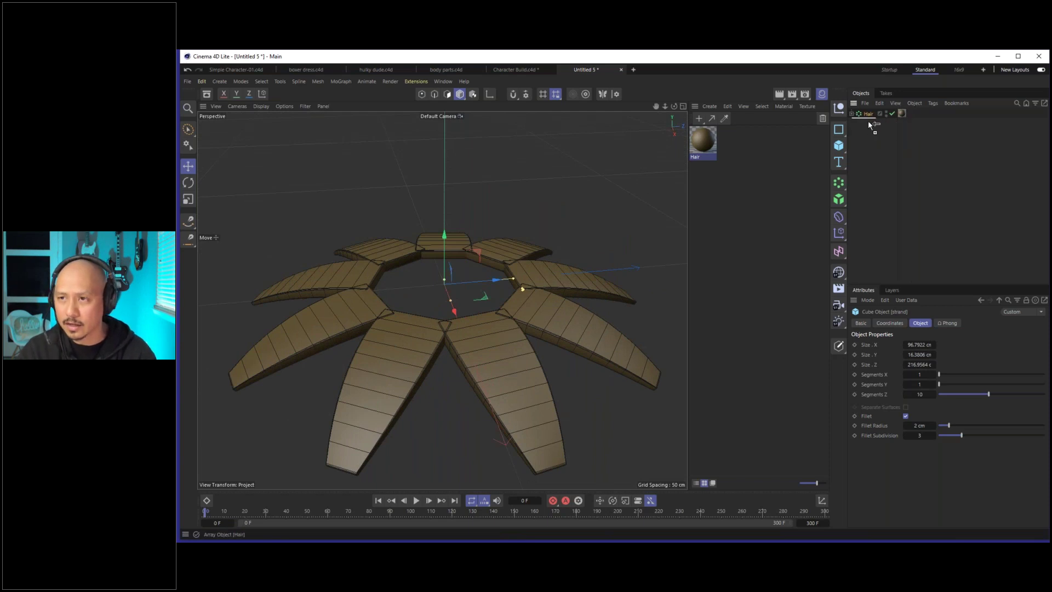
ctrl+drag(868, 122, 868, 122)
double_click(868, 123)
click(852, 123)
click(877, 150)
click(873, 123)
double_click(875, 123)
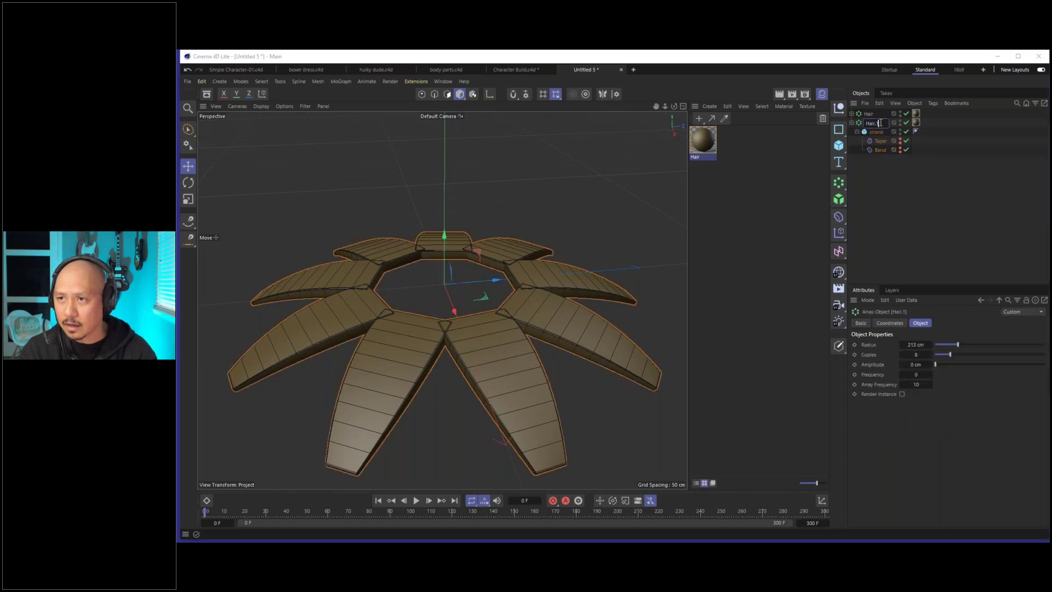
text(Hair 2)
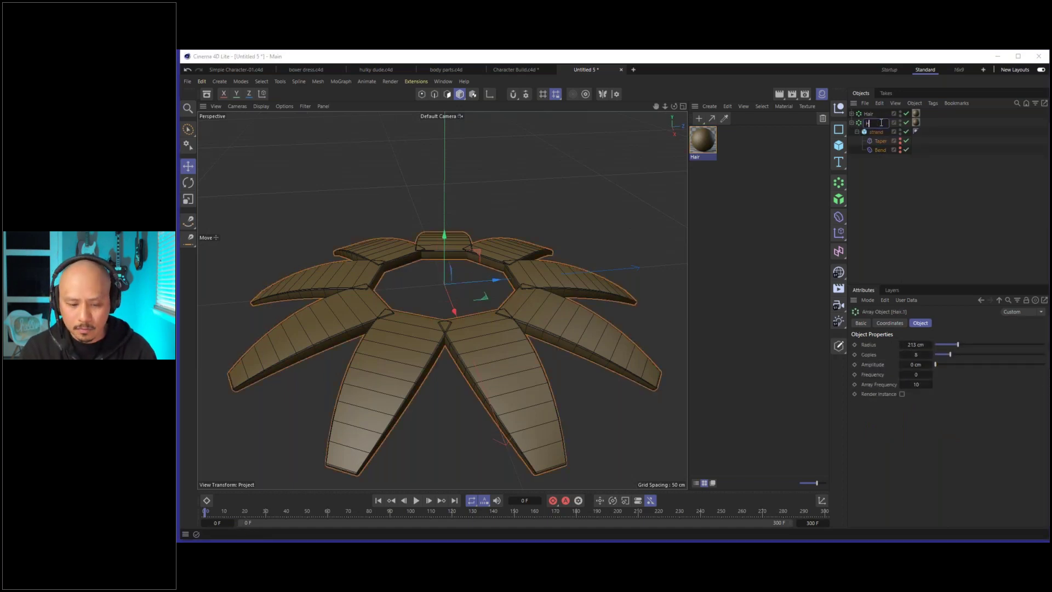
key(Return)
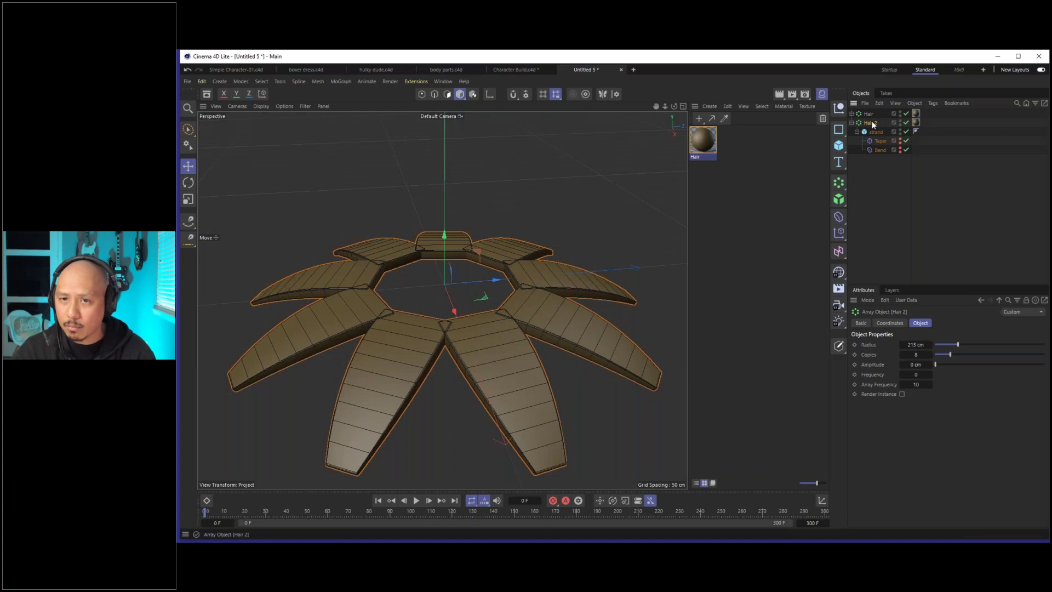
Raise the Hair 2 array about 30 cm above the original hair layer and set its copies to 6.
key(e)
drag(445, 237, 449, 212)
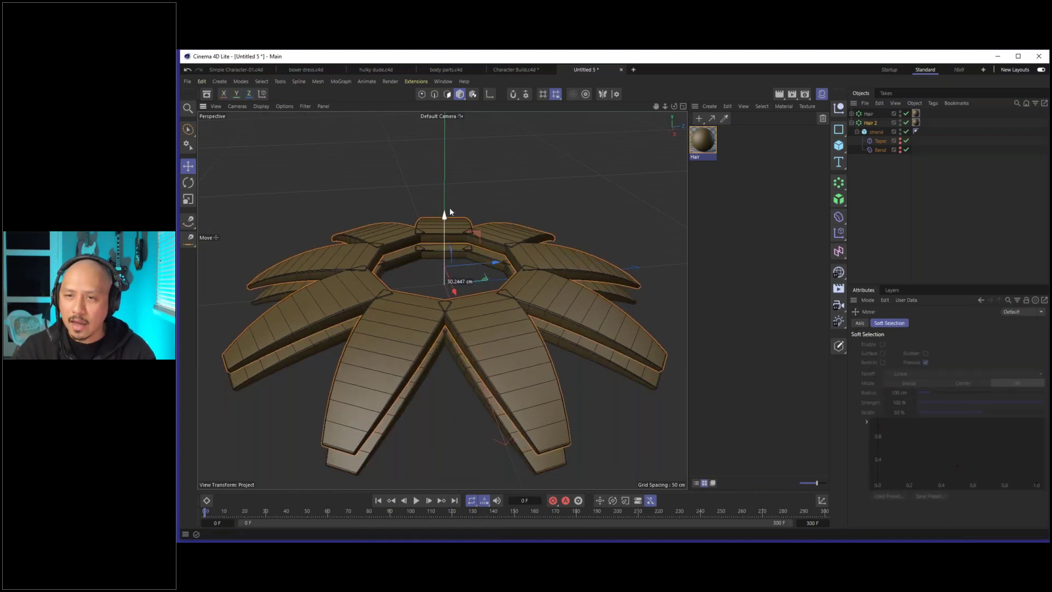
click(862, 124)
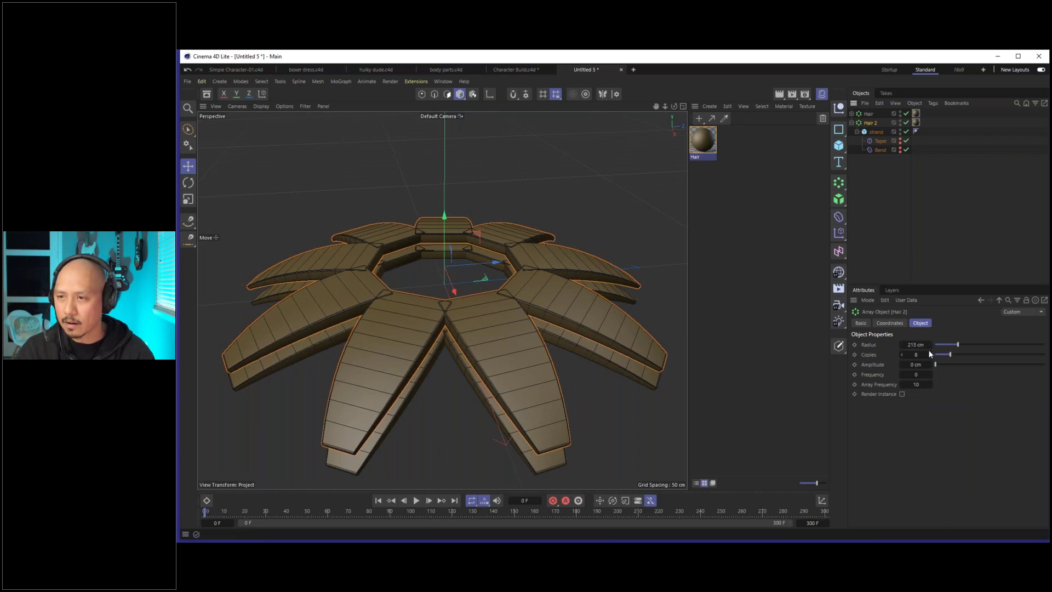
click(902, 355)
click(902, 355)
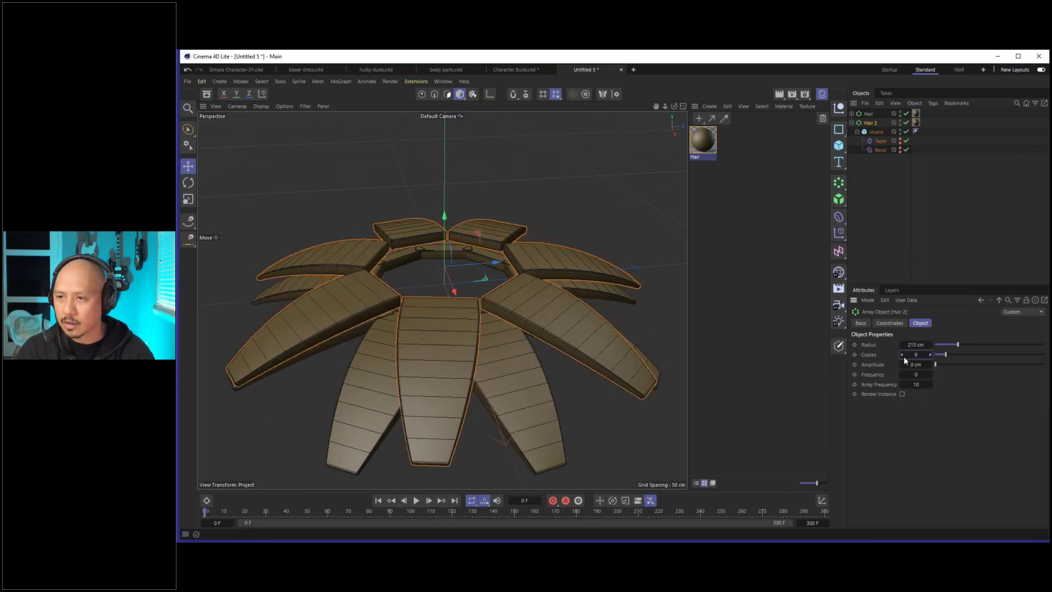
Set the strength of the Bend deformer on Hair 2's strand to 21°.
click(880, 149)
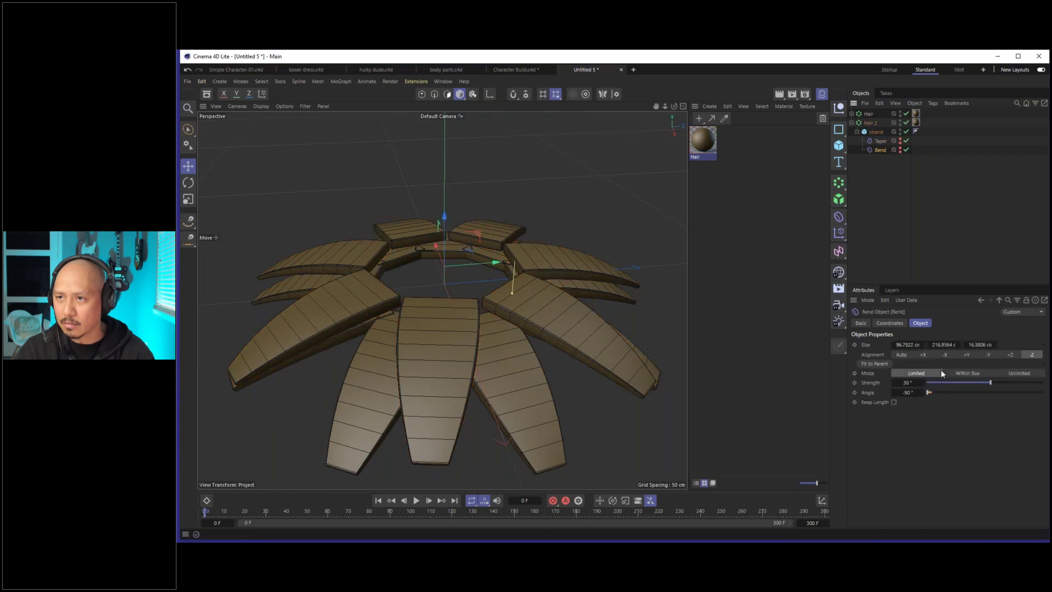
drag(981, 385, 990, 386)
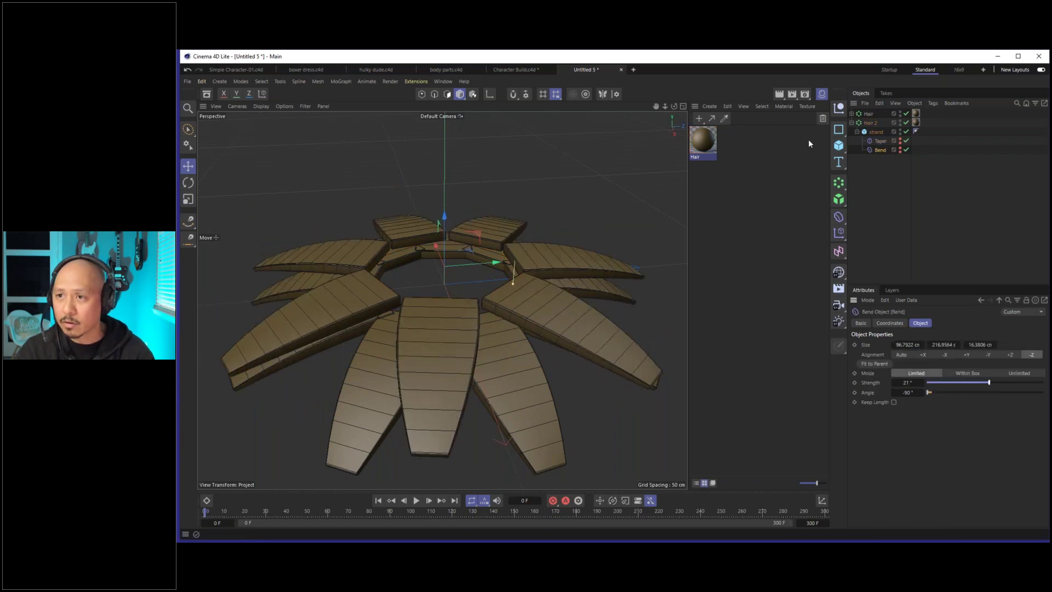
key(r)
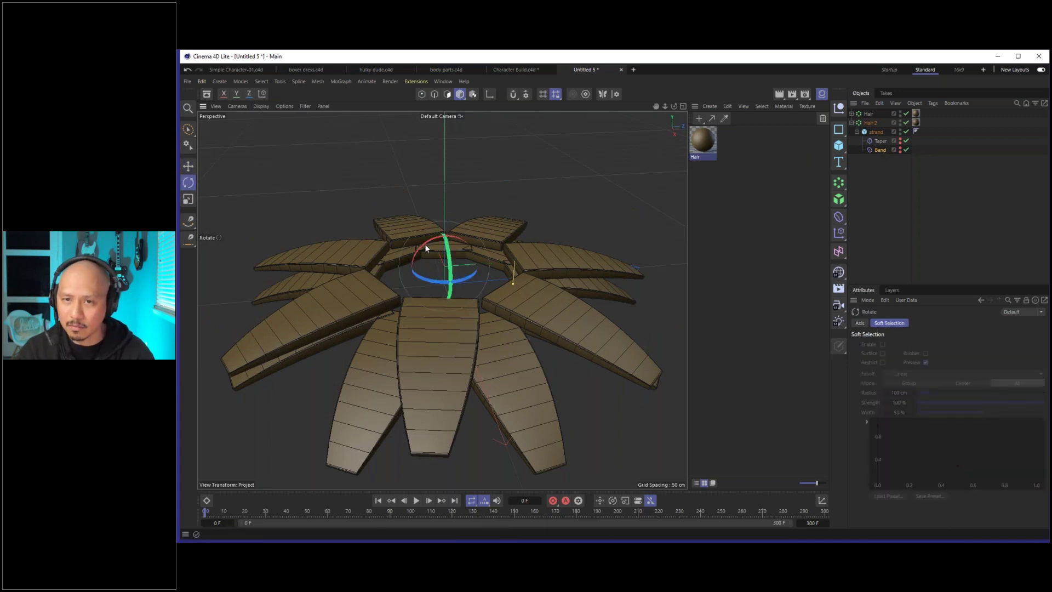
drag(421, 277, 451, 209)
key(ctrl+z)
key(ctrl+z)
Rotate the Hair 2 array to offset its strands from the lower layer and set its radius to 173 cm.
mouse_move(481, 256)
alt+mouse_down()
mouse_move(494, 271)
mouse_move(464, 253)
alt+mouse_up()
click(871, 123)
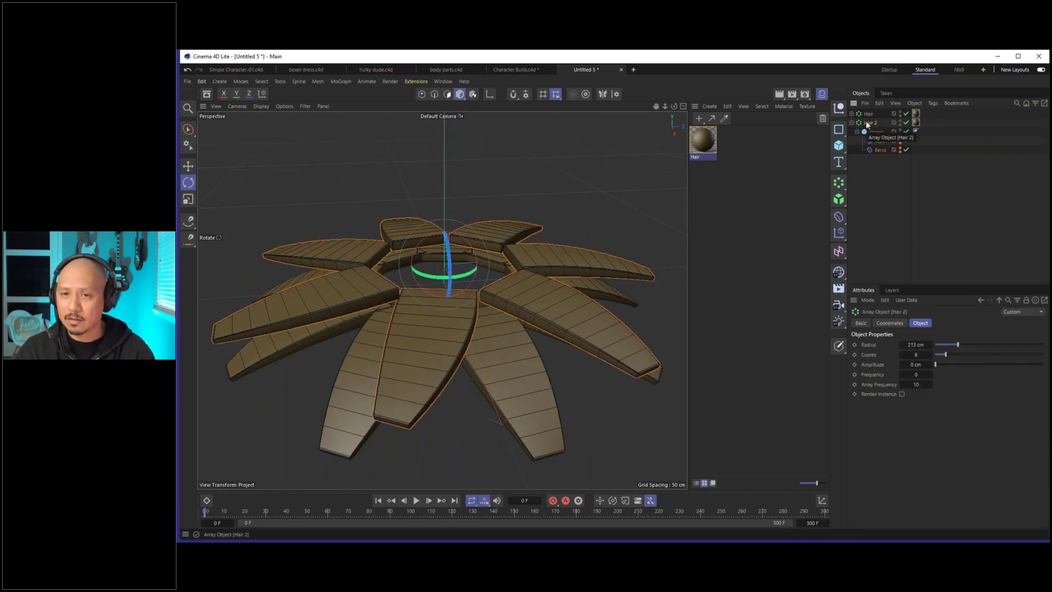
drag(913, 344, 895, 352)
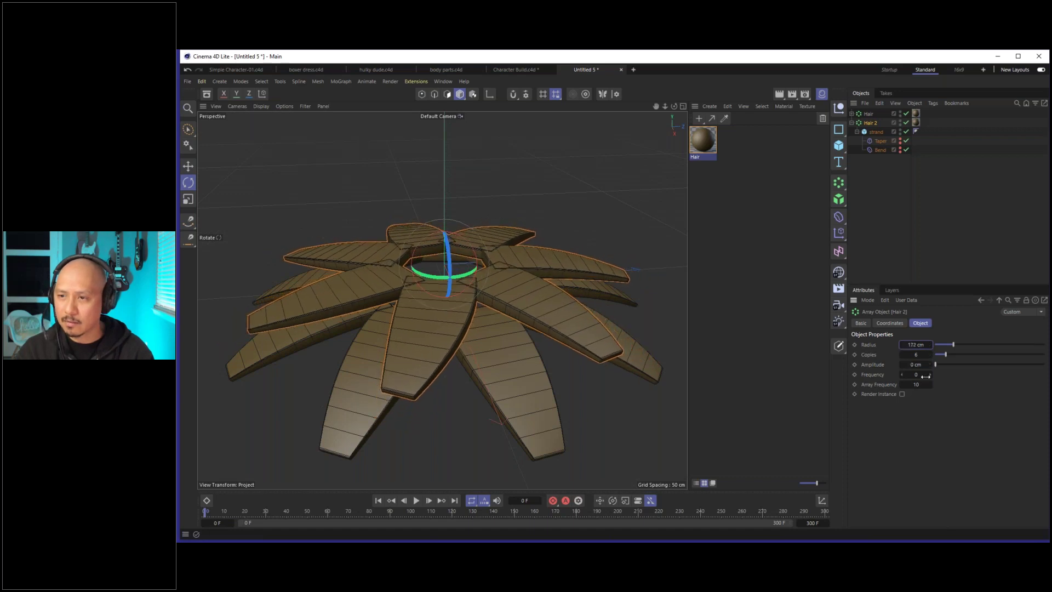
Copy the strand out of the Hair array as a separate top-level object below Hair 2.
click(892, 195)
click(852, 123)
click(870, 114)
double_click(870, 114)
click(863, 113)
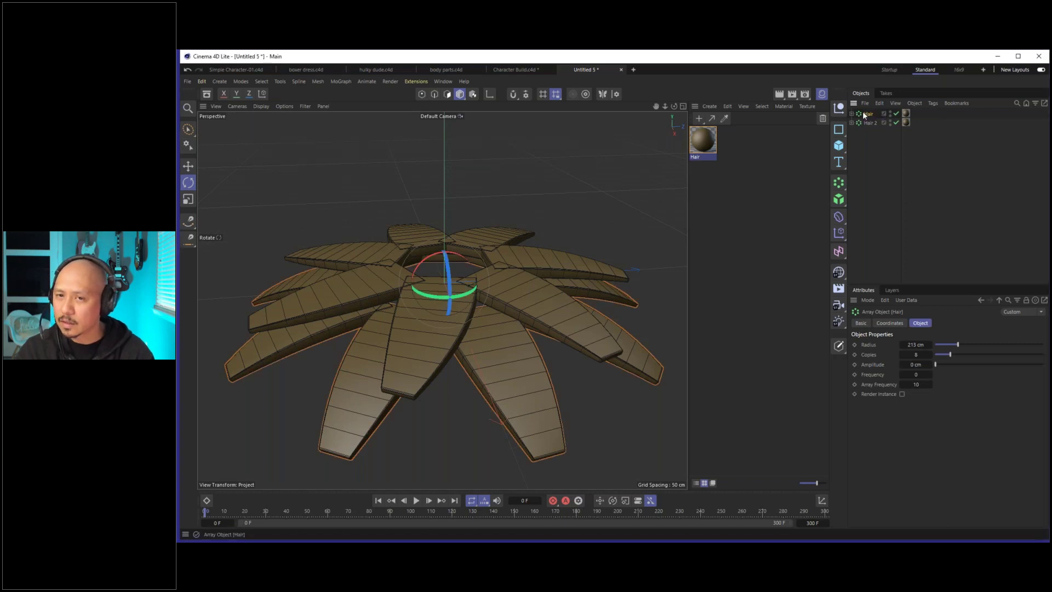
click(851, 114)
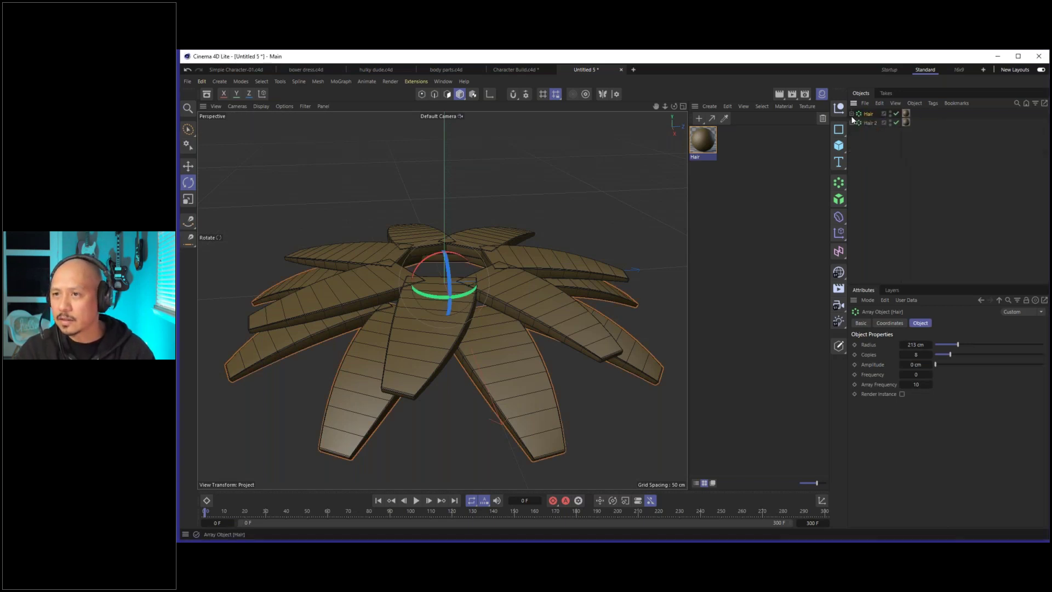
click(861, 123)
click(857, 123)
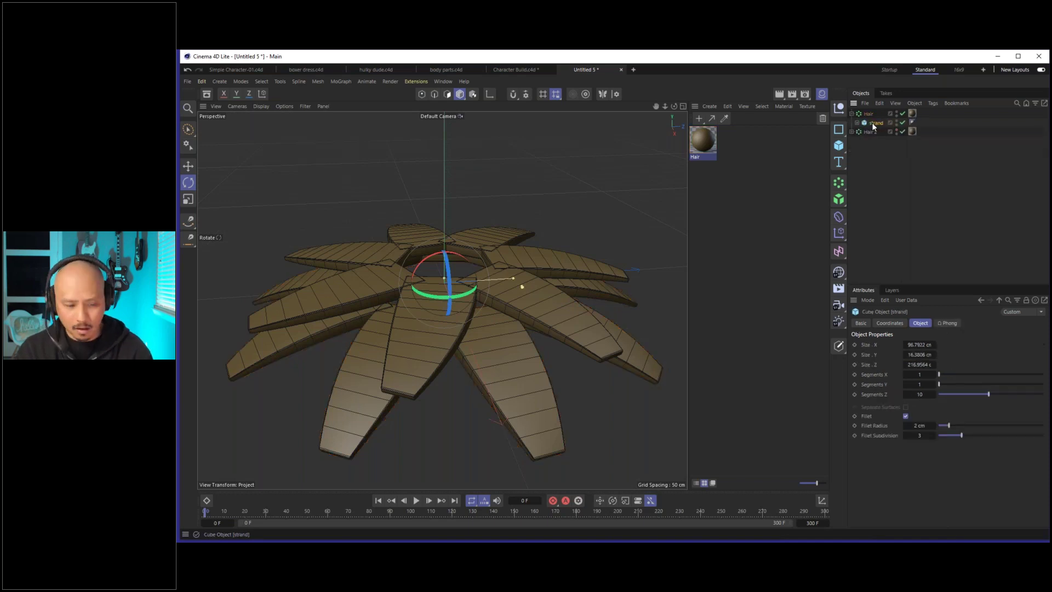
double_click(872, 122)
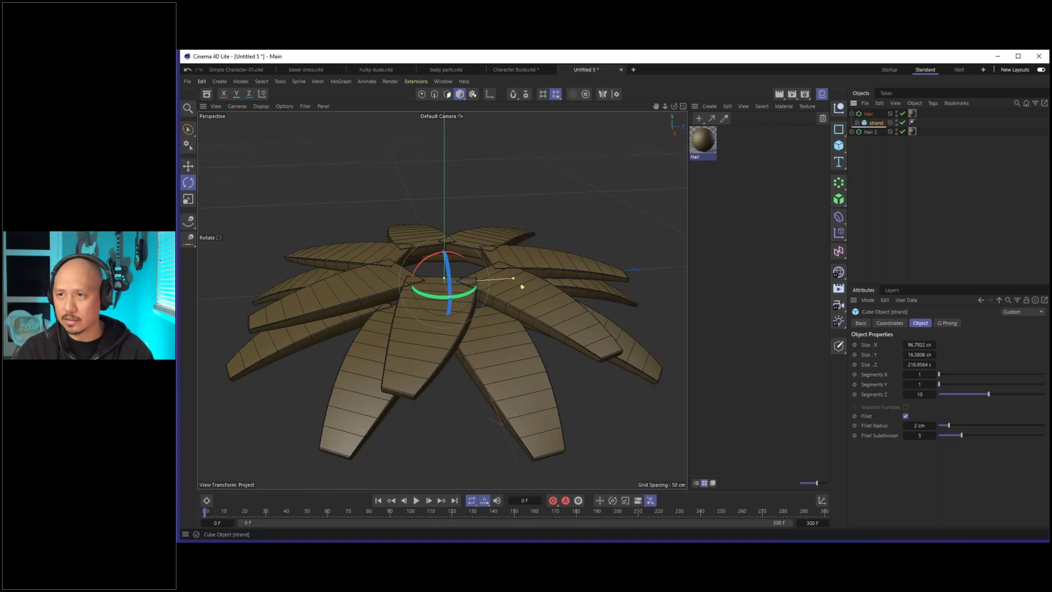
ctrl+drag(875, 157, 863, 143)
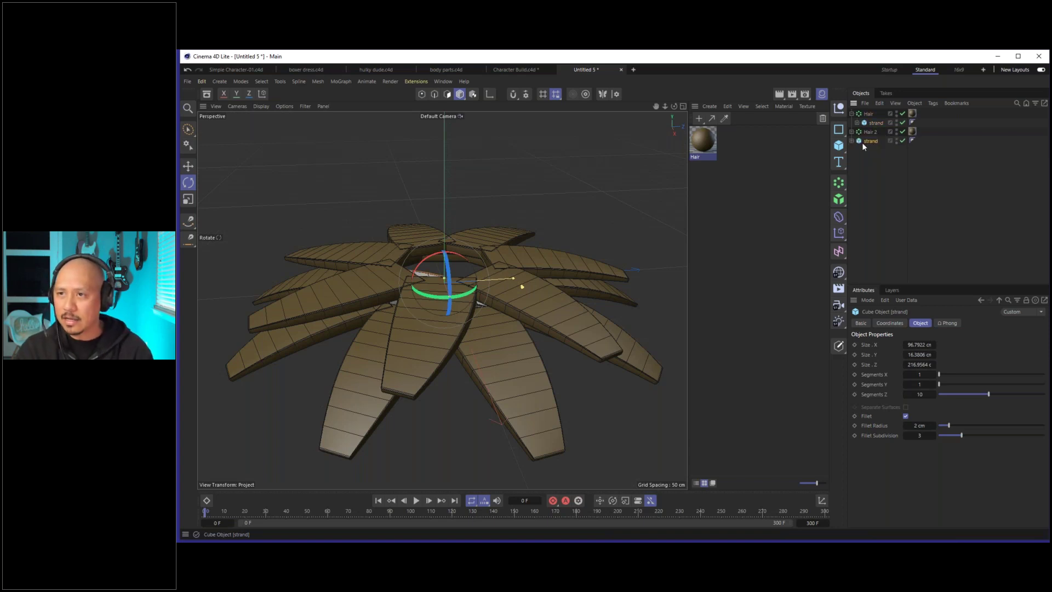
Raise the separate strand above the hair arrays and apply the Hair material to it.
key(e)
drag(443, 249, 445, 203)
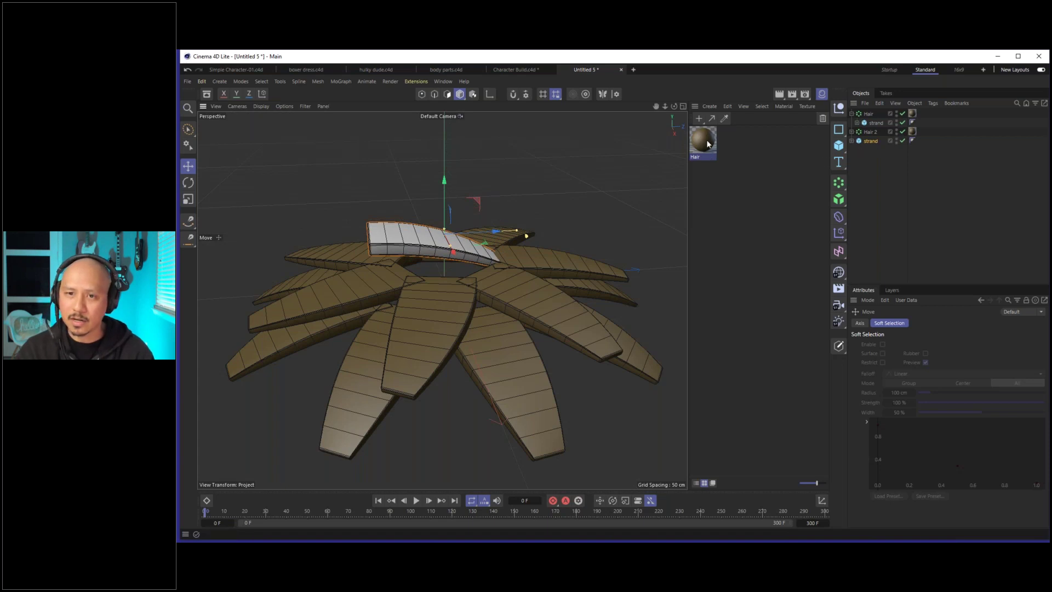
drag(714, 144, 415, 231)
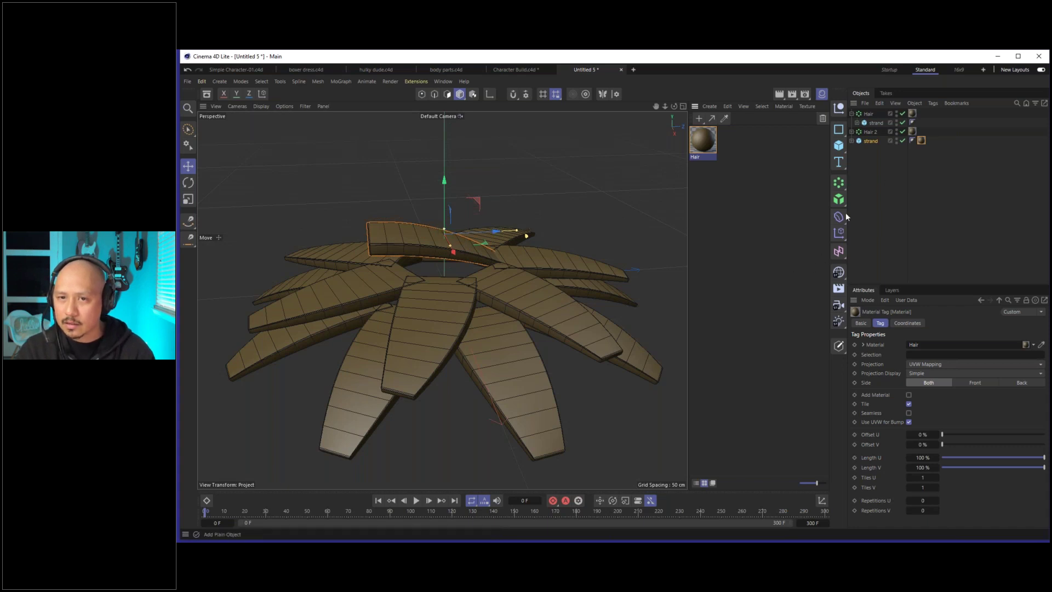
Set the separate strand's Bend angle to 90° and increase the bend strength so it curls upward.
click(870, 142)
click(851, 141)
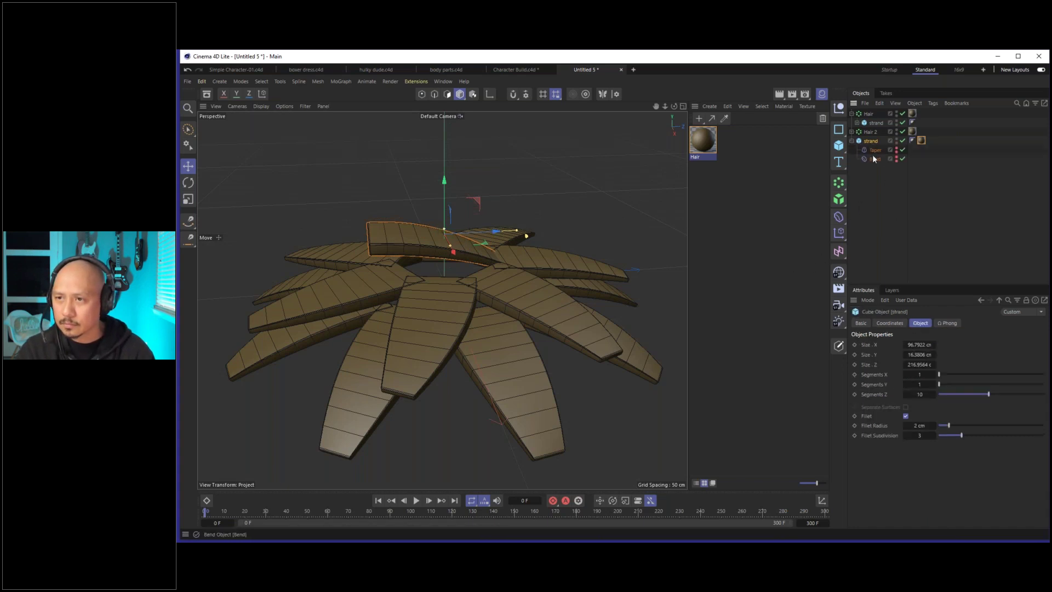
click(876, 158)
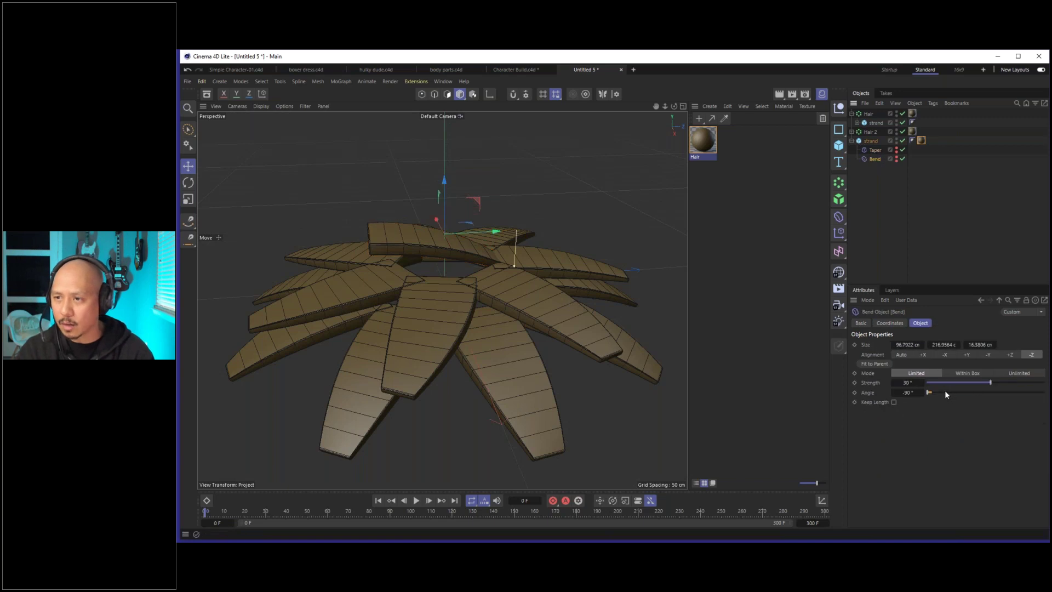
mouse_move(946, 392)
mouse_down()
mouse_move(970, 399)
mouse_move(956, 394)
mouse_up()
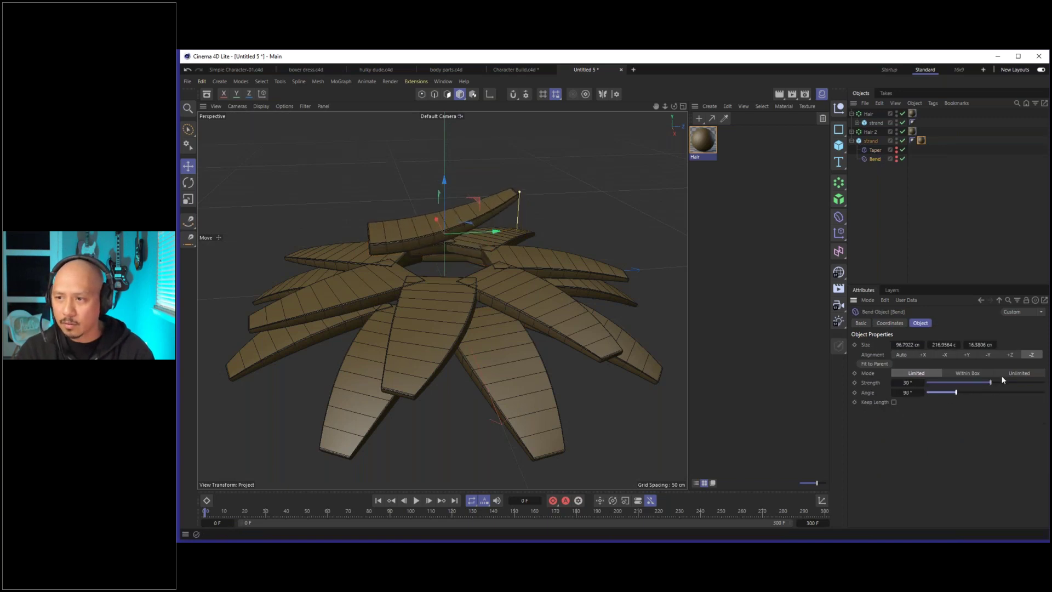
click(1000, 380)
key(r)
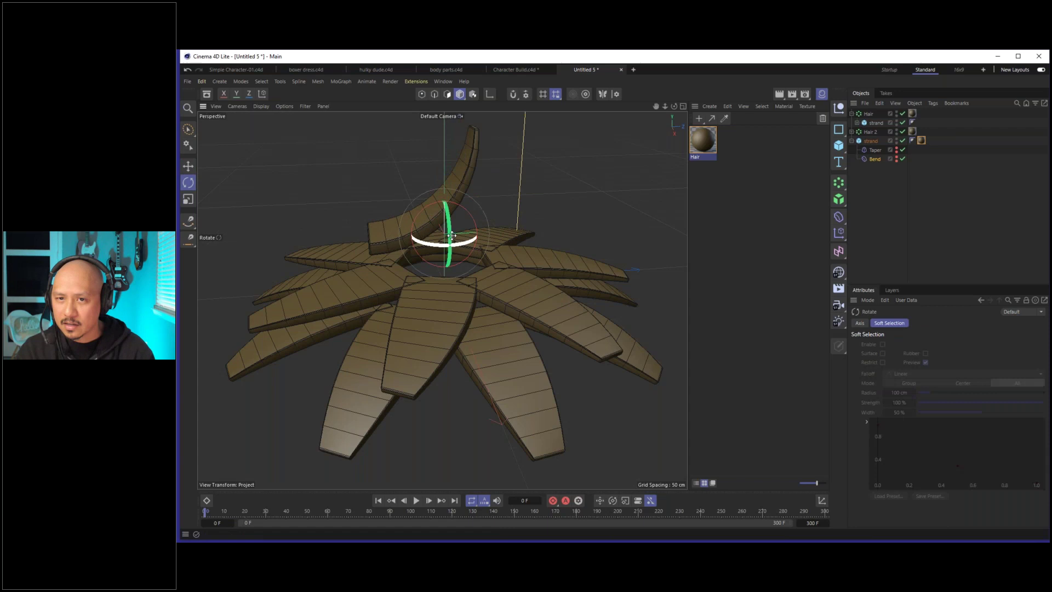
drag(466, 245, 371, 241)
key(ctrl+z)
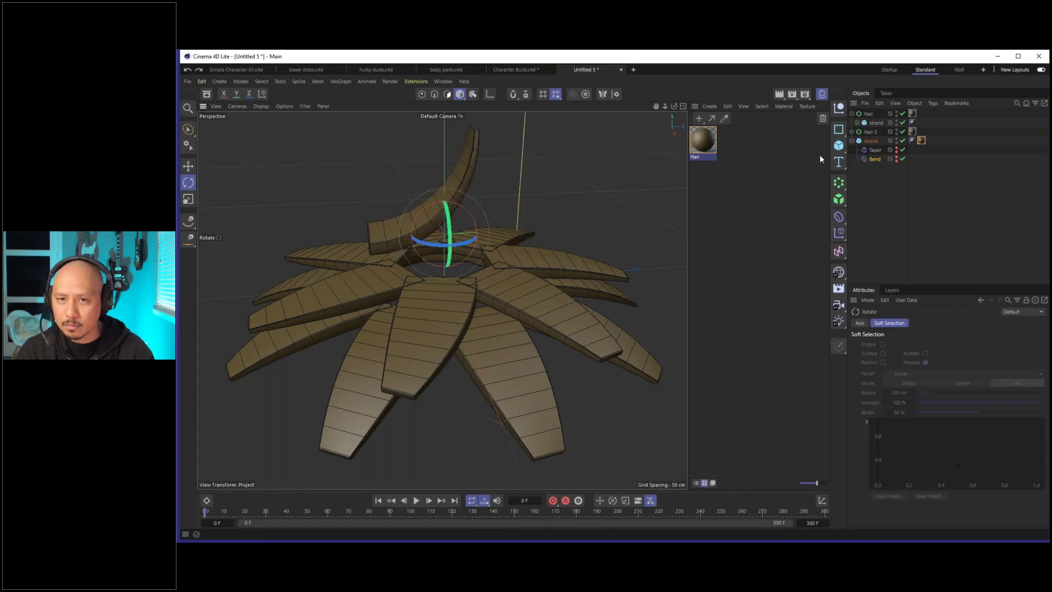
Rotate the curled separate strand and move it down to stand up from the centre of the hair layers.
click(871, 141)
click(852, 141)
drag(476, 241, 446, 241)
key(e)
drag(505, 194, 504, 244)
alt+drag(445, 262, 458, 304)
scroll(451, 320, down, 6)
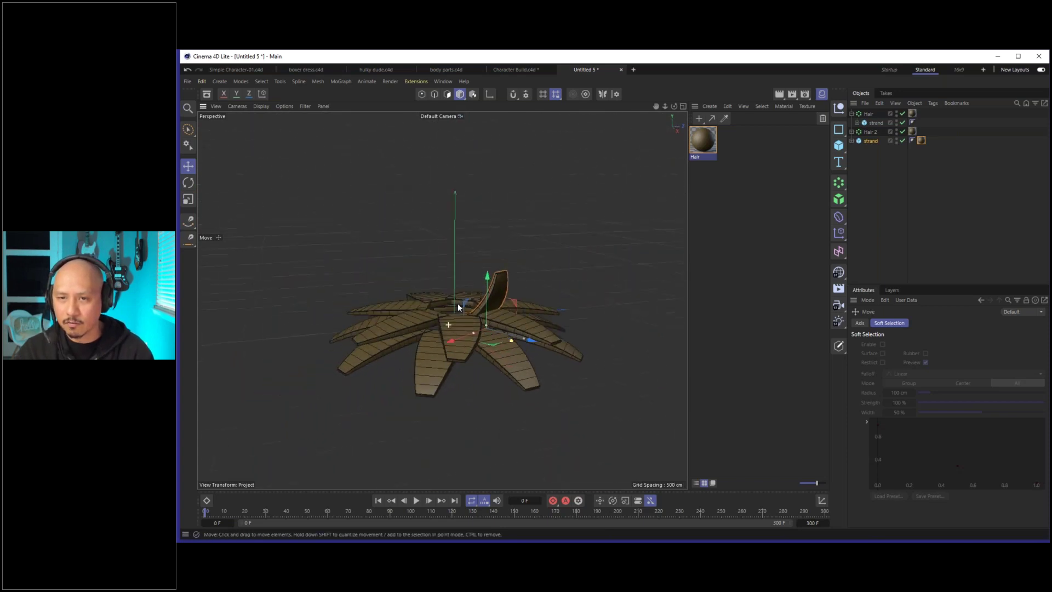
scroll(458, 303, up, 5)
Add a null object and group Hair, Hair 2 and the separate strand under it.
click(852, 114)
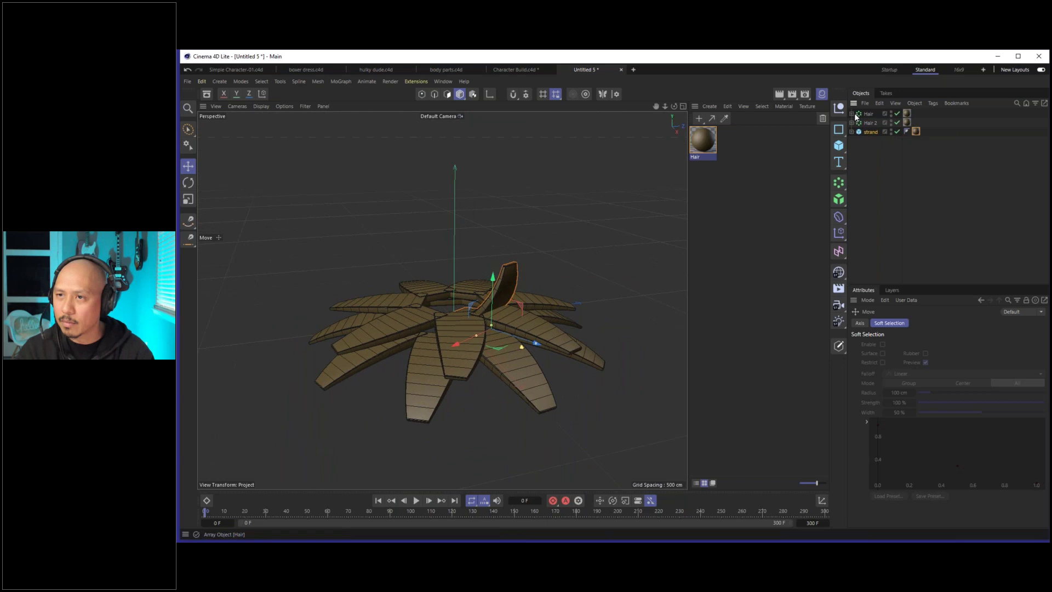
drag(873, 172, 861, 116)
click(878, 160)
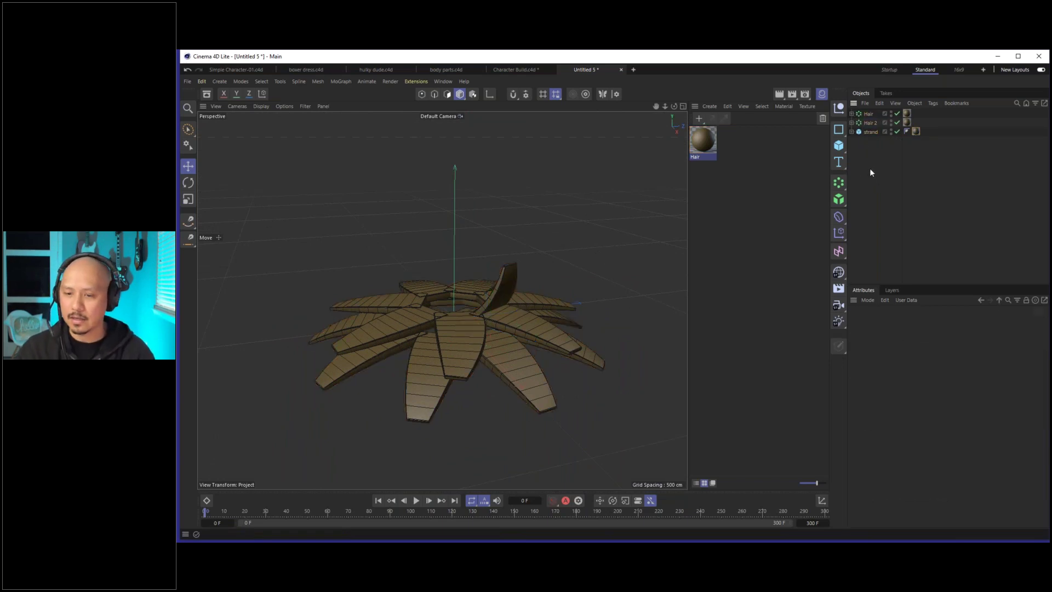
click(838, 109)
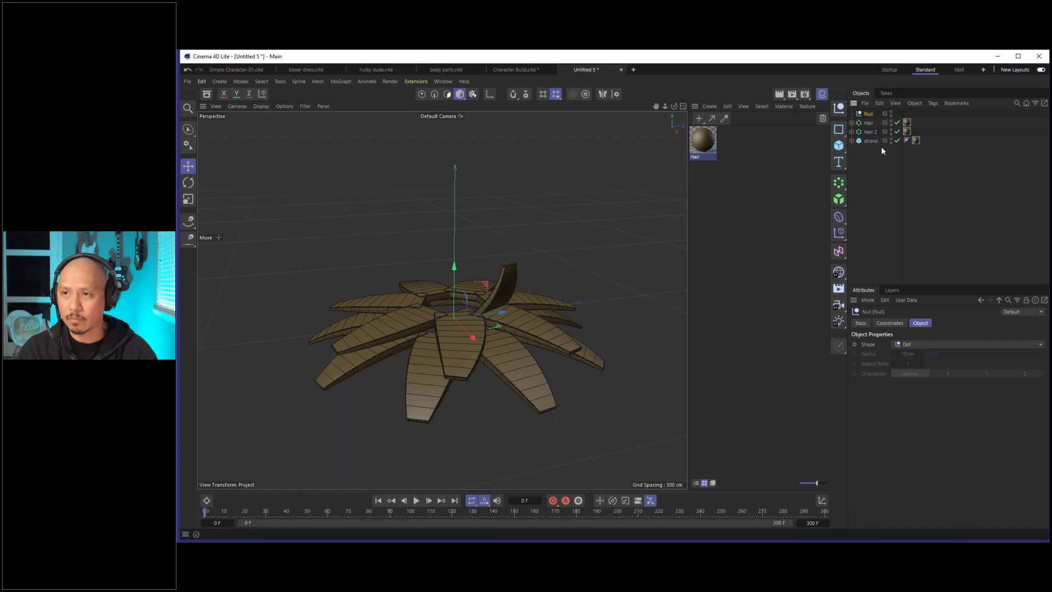
drag(881, 160, 869, 114)
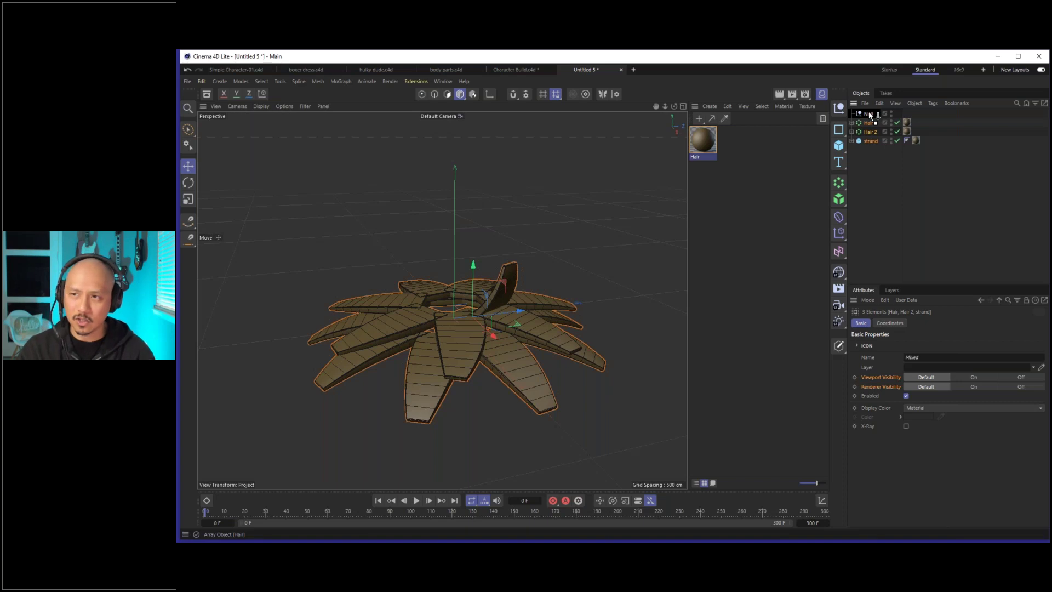
drag(870, 115, 869, 115)
click(877, 165)
click(867, 116)
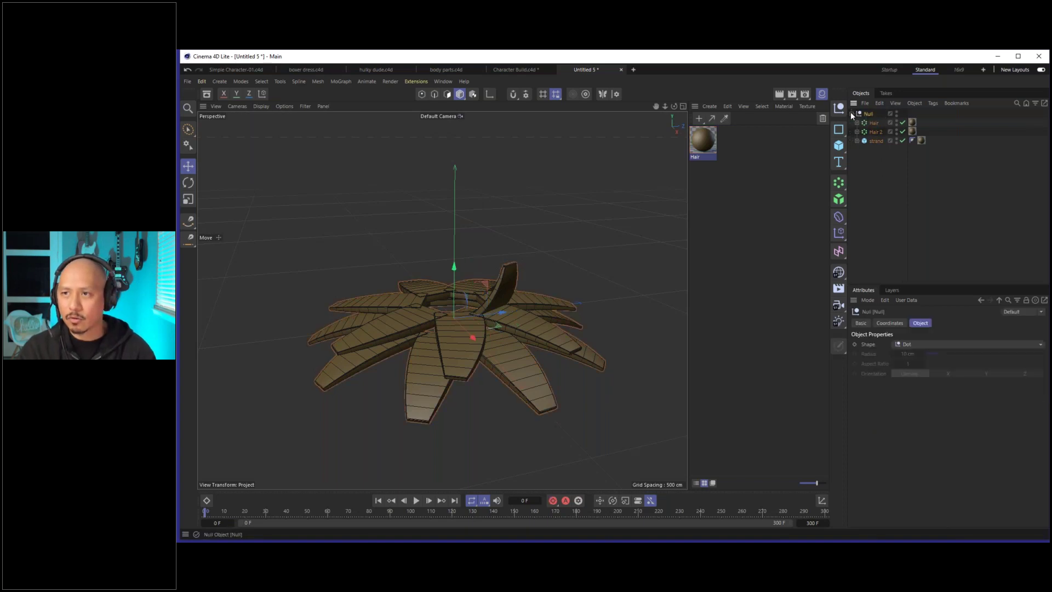
click(852, 114)
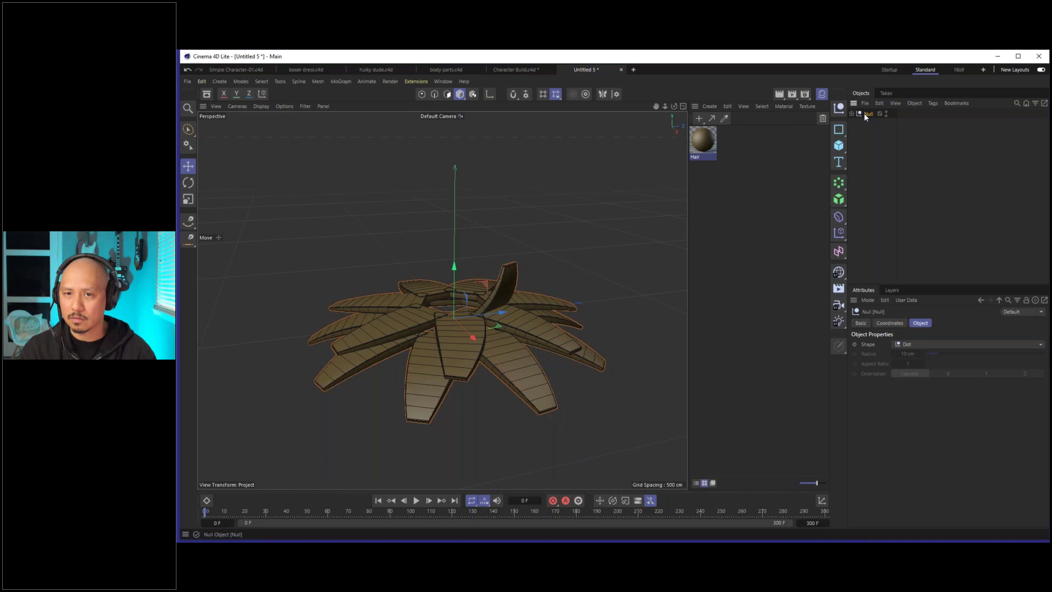
Rename the null that groups the hair objects as Hair.
double_click(867, 114)
text(Hair)
key(Return)
drag(466, 300, 474, 254)
key(ctrl+z)
key(ctrl+z)
alt+right_drag(505, 276, 522, 268)
alt+drag(522, 269, 539, 289)
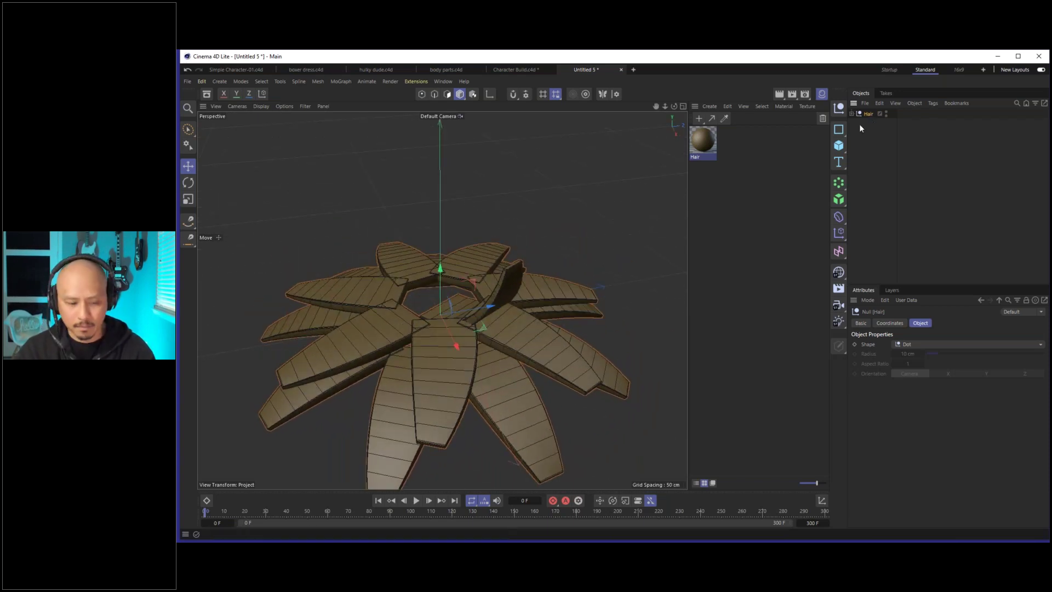
Paste the Hair group into the Character Build document and scale it down over the head.
click(502, 68)
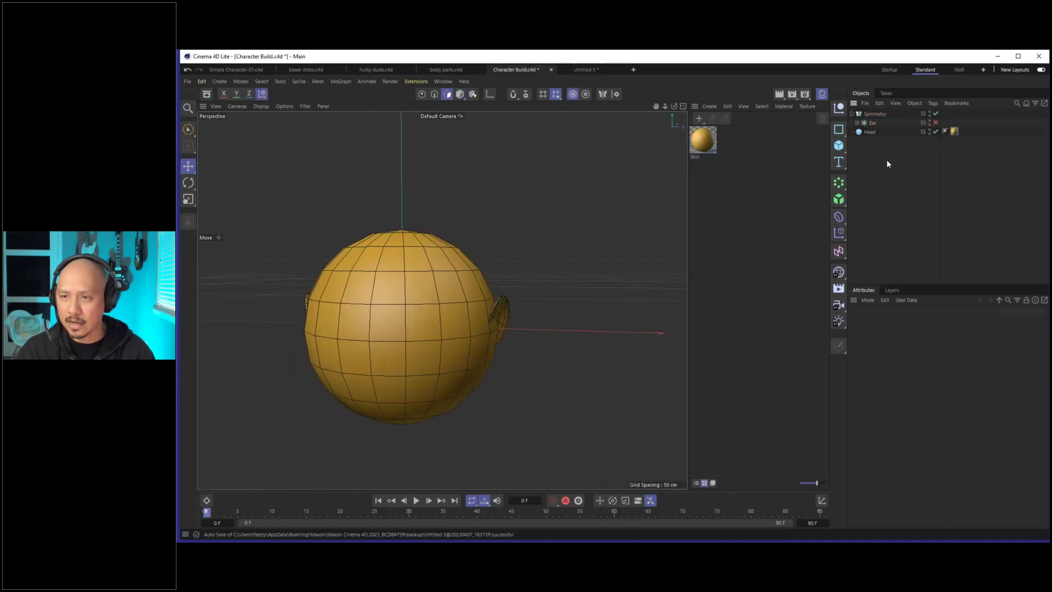
key(ctrl+v)
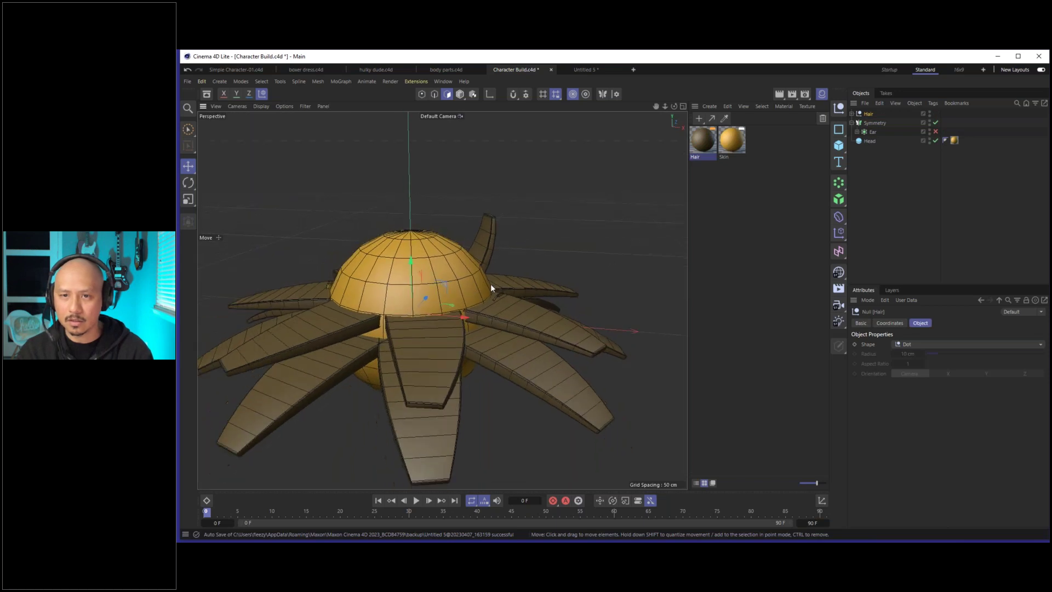
key(e)
drag(412, 282, 501, 222)
key(t)
mouse_move(438, 265)
mouse_down()
mouse_move(462, 258)
mouse_move(419, 269)
mouse_up()
Position the pasted Hair group on the top of the head.
key(e)
drag(409, 209, 416, 203)
alt+drag(483, 280, 383, 287)
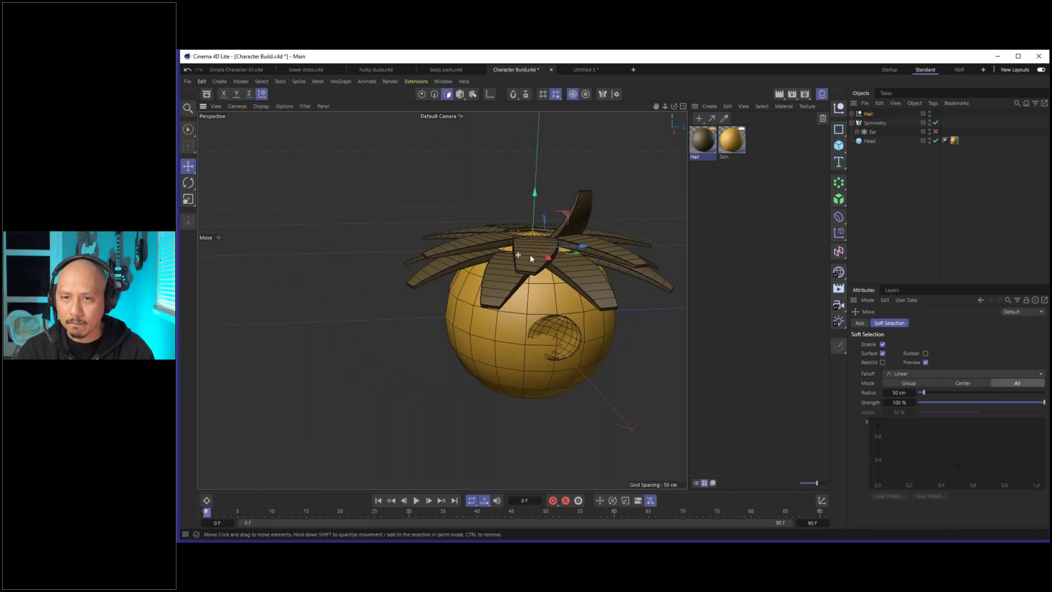
alt+middle_drag(531, 254, 410, 295)
alt+drag(410, 296, 408, 277)
mouse_move(415, 250)
mouse_down()
mouse_move(426, 246)
mouse_move(417, 264)
mouse_up()
Try tilting the Hair group on the head and undo the rotation.
key(r)
key(e)
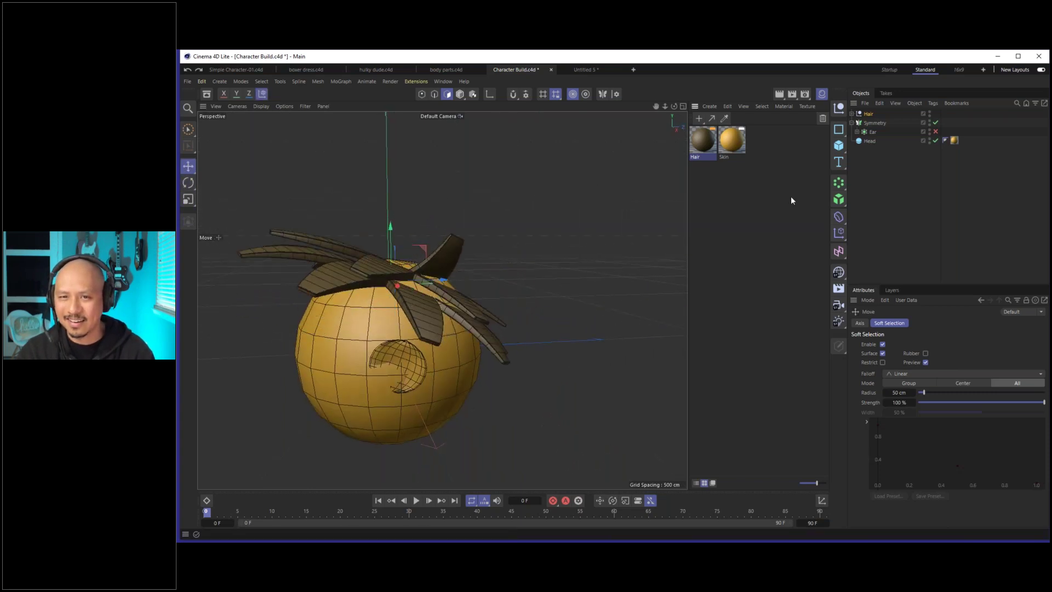
key(ctrl+z)
Examine the Hair group's hierarchy for the Bend deformers on its strands and inspect how the hair sits on the head.
click(852, 114)
click(856, 132)
click(856, 123)
click(861, 132)
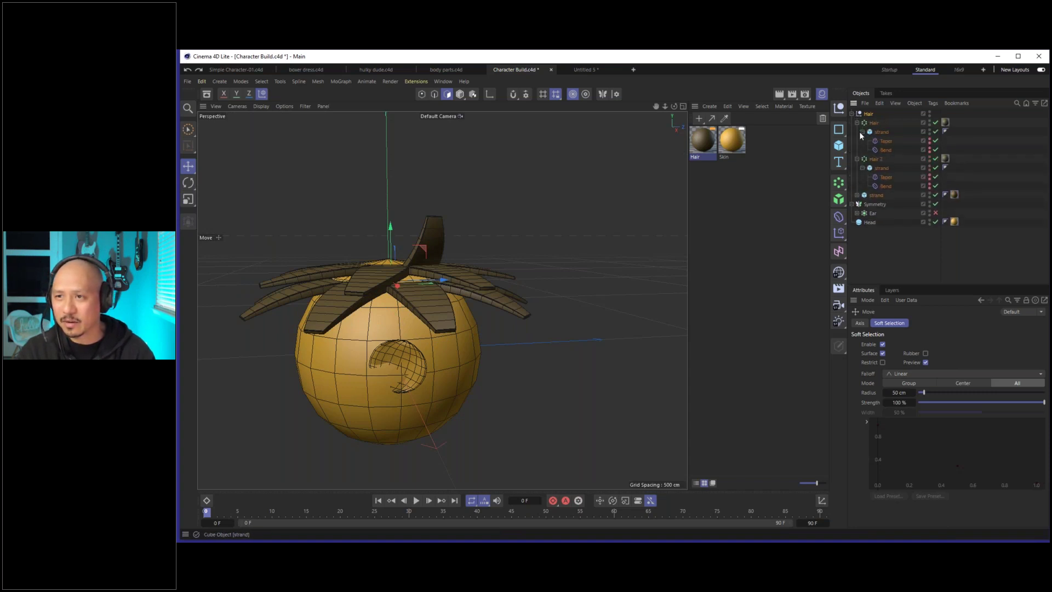
alt+drag(382, 347, 607, 255)
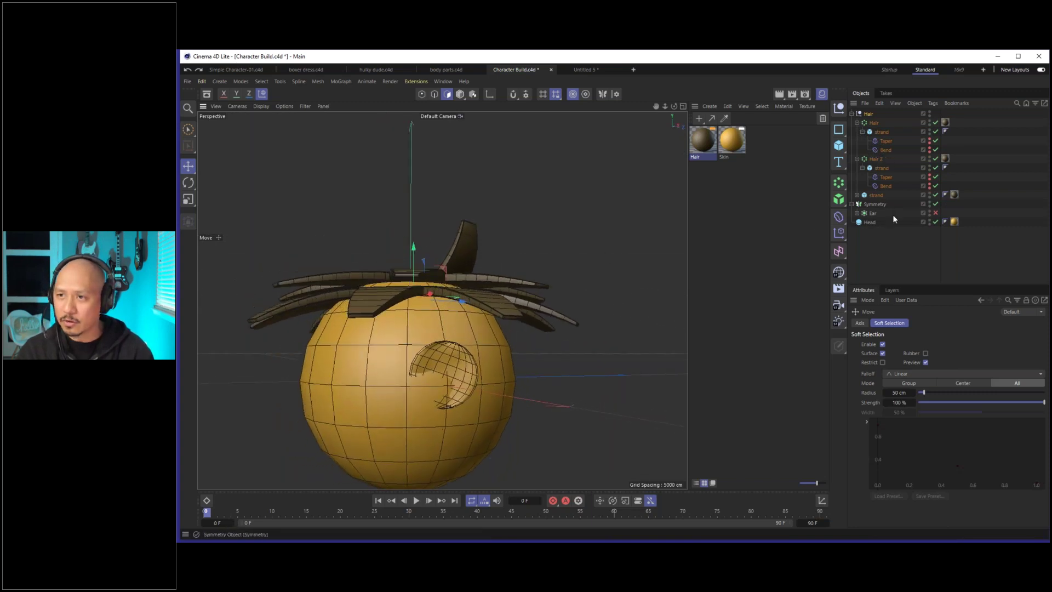
click(890, 239)
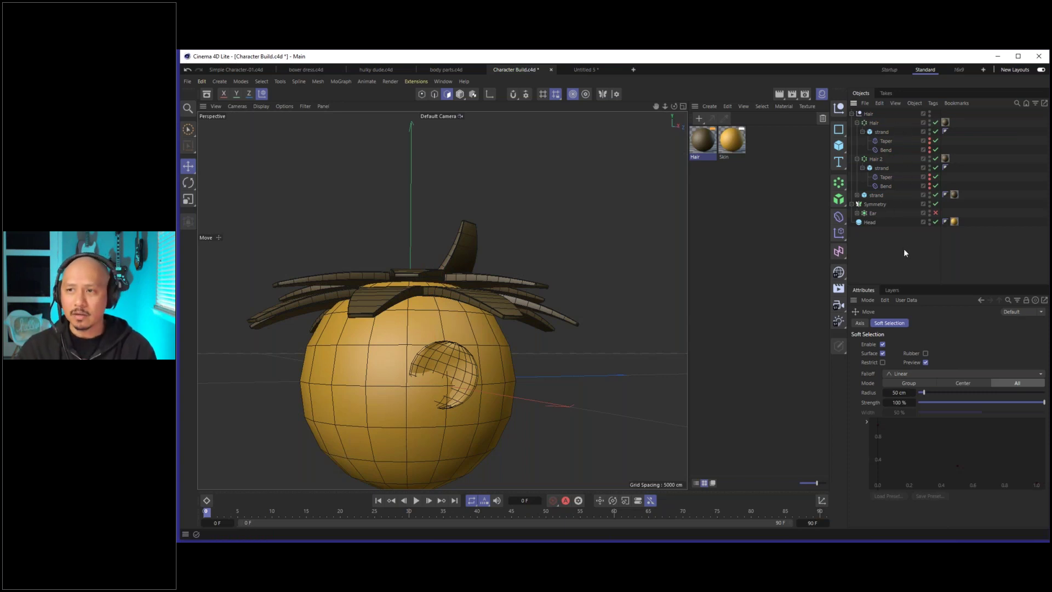
click(852, 113)
click(852, 123)
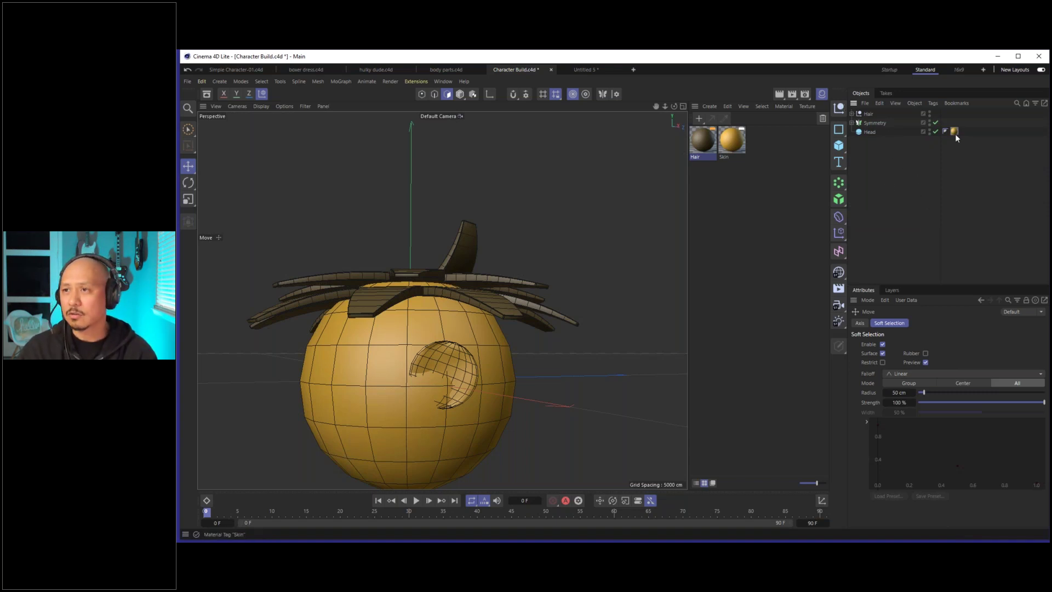
Filter the object list by "bend" and set the strength of the Hair and Hair 2 Bend deformers to 96°.
click(1016, 104)
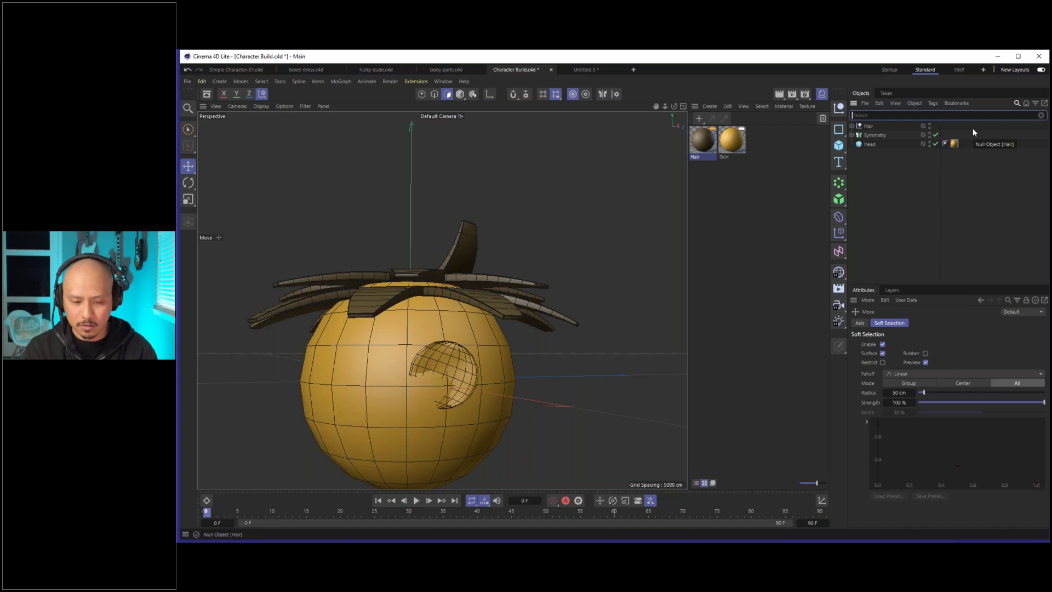
text(bend)
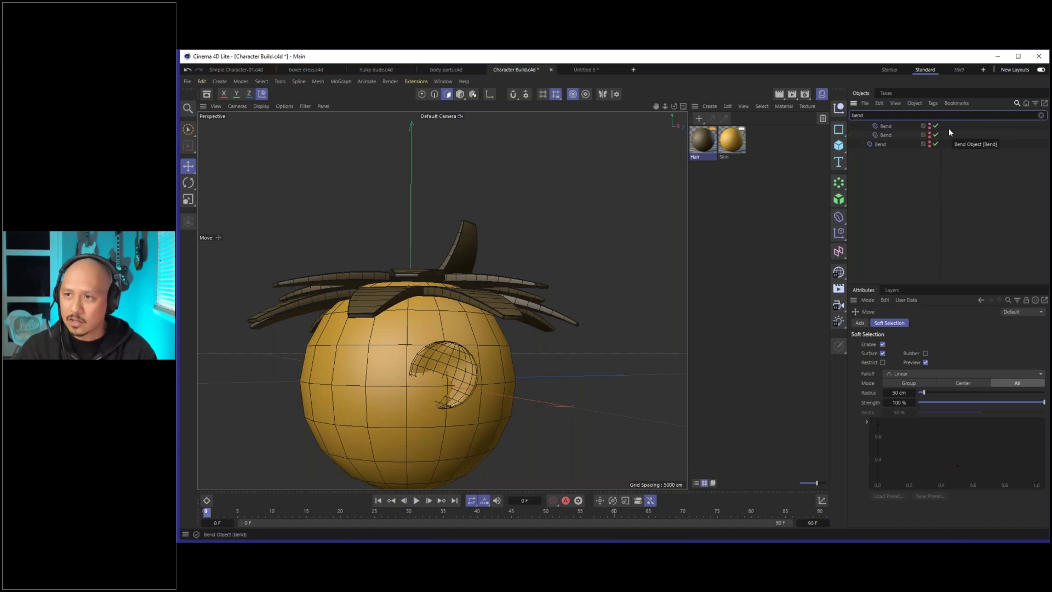
click(886, 135)
shift+click(887, 127)
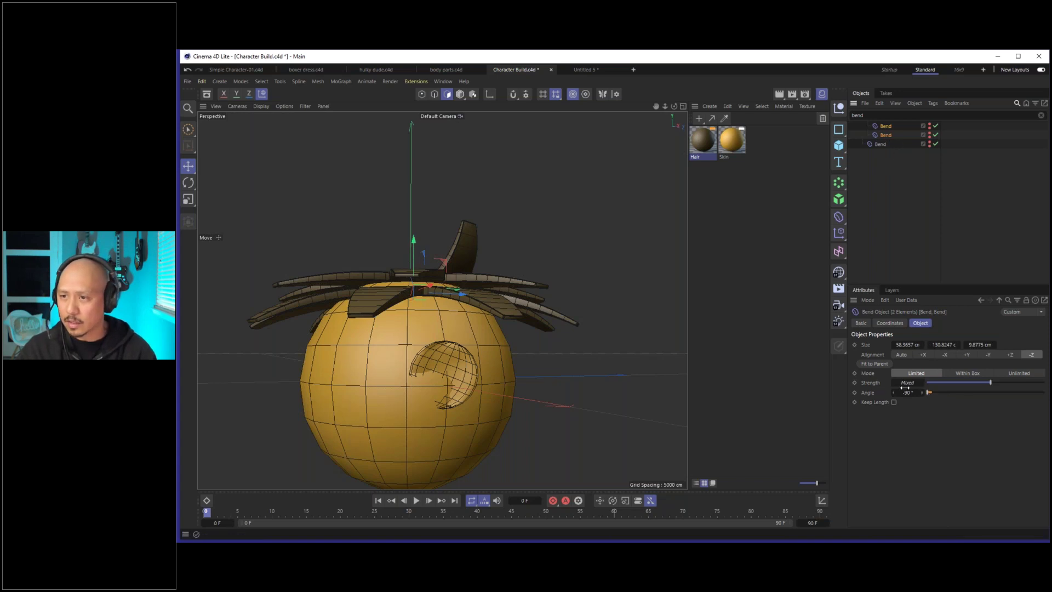
drag(993, 383, 1003, 383)
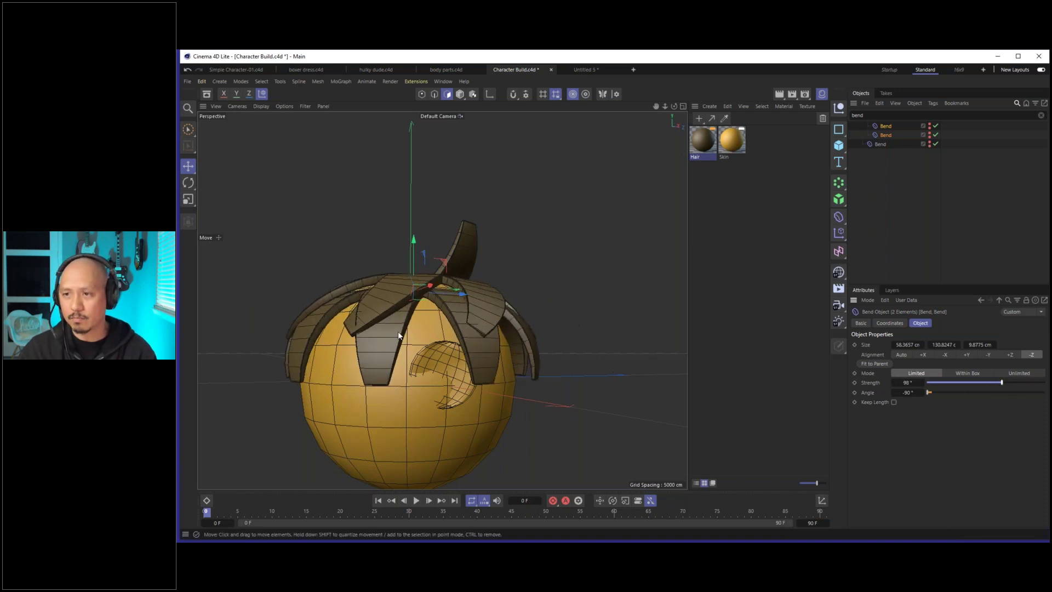
Set the Bend strength of the Hair array's strand to 93°.
alt+drag(397, 309, 458, 348)
click(950, 176)
click(888, 125)
alt+drag(399, 286, 414, 299)
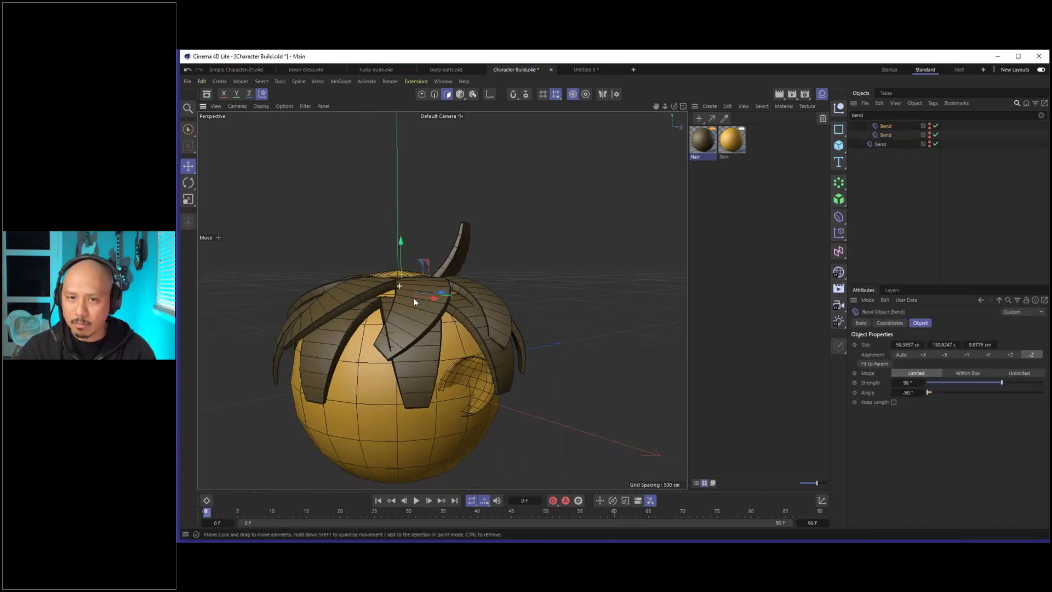
scroll(429, 341, up, 6)
scroll(468, 339, down, 3)
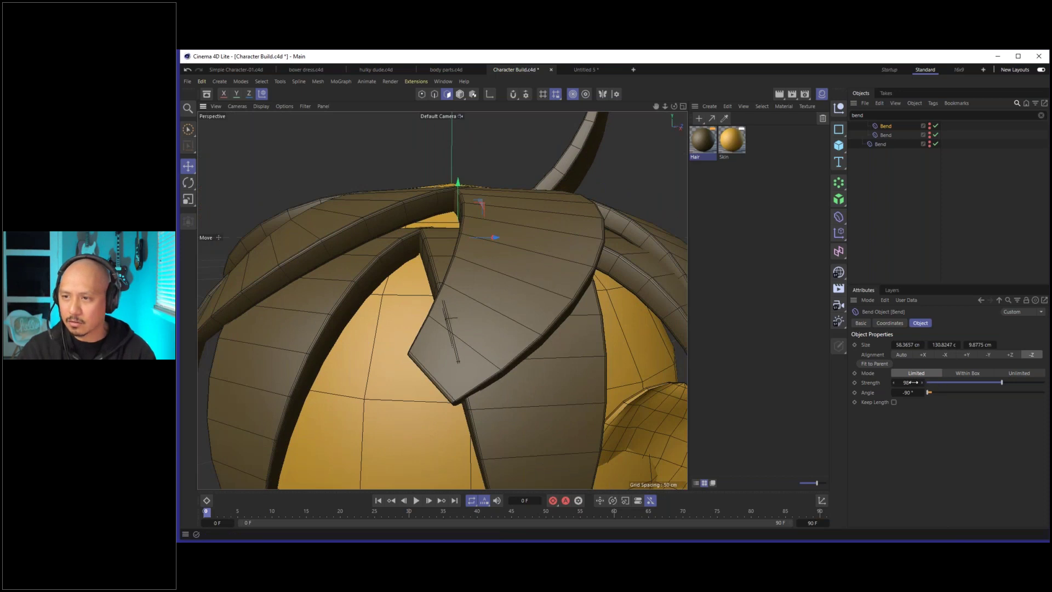
Set the Bend strength of the Hair 2 array's strand to 76° and clear the object filter.
double_click(888, 135)
click(893, 191)
click(886, 135)
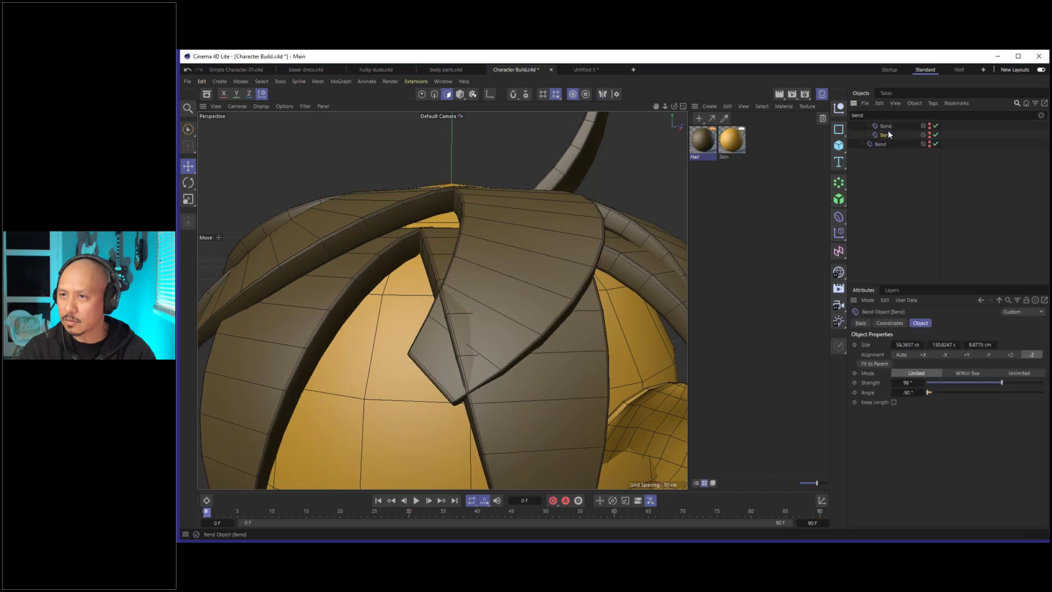
click(998, 382)
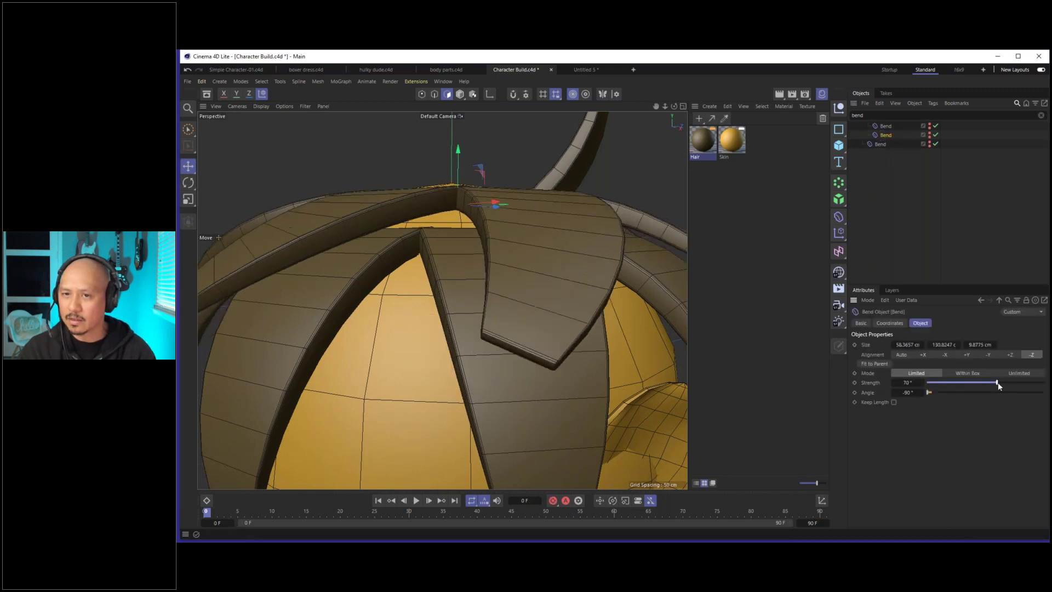
scroll(508, 248, down, 5)
mouse_move(507, 249)
alt+mouse_down()
mouse_move(564, 273)
mouse_move(496, 313)
mouse_move(517, 280)
mouse_move(384, 332)
mouse_move(390, 359)
alt+mouse_up()
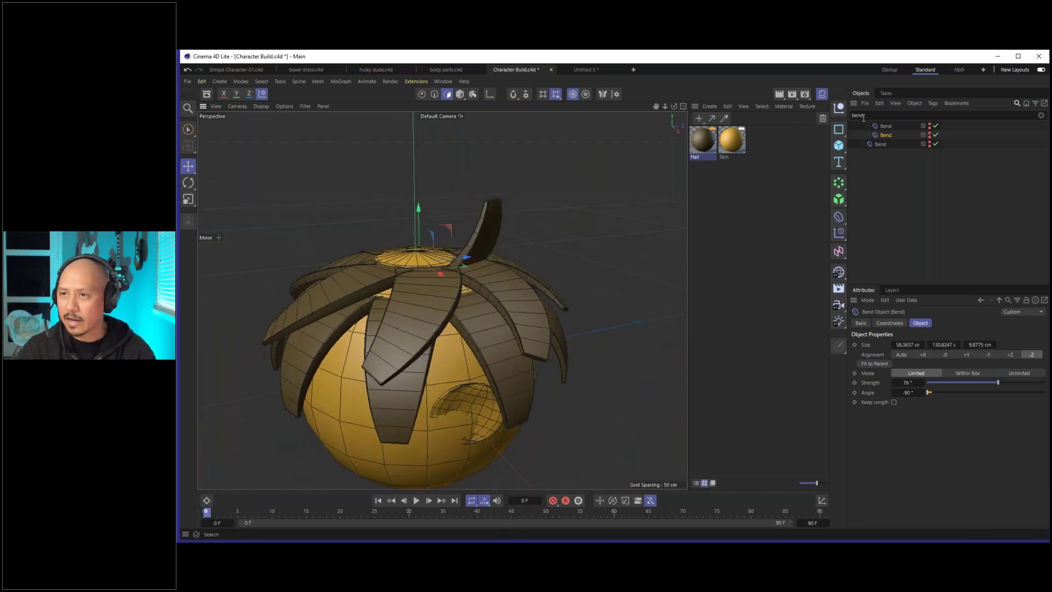
click(1040, 116)
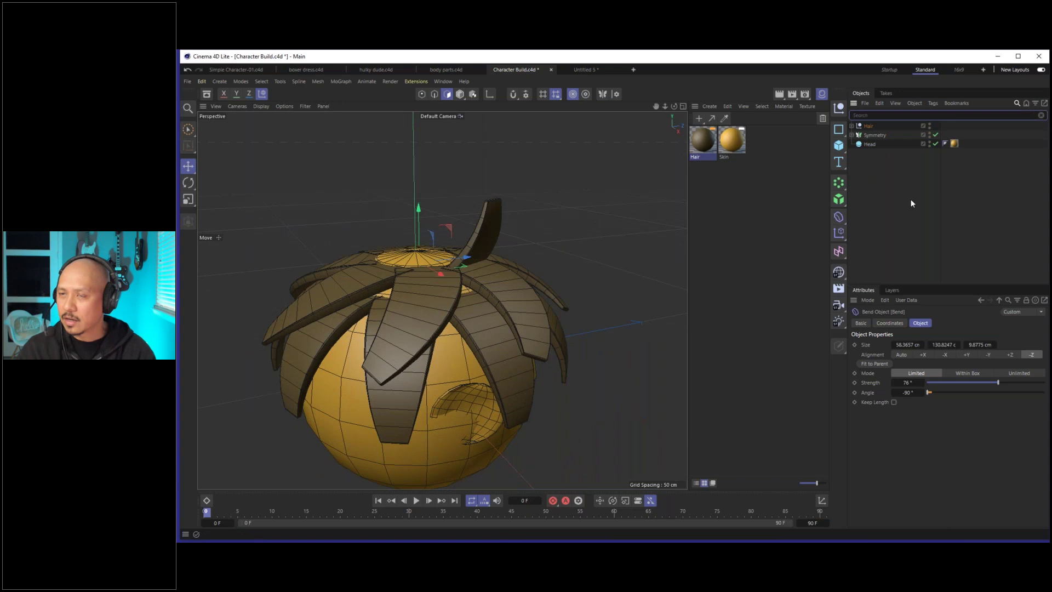
click(892, 208)
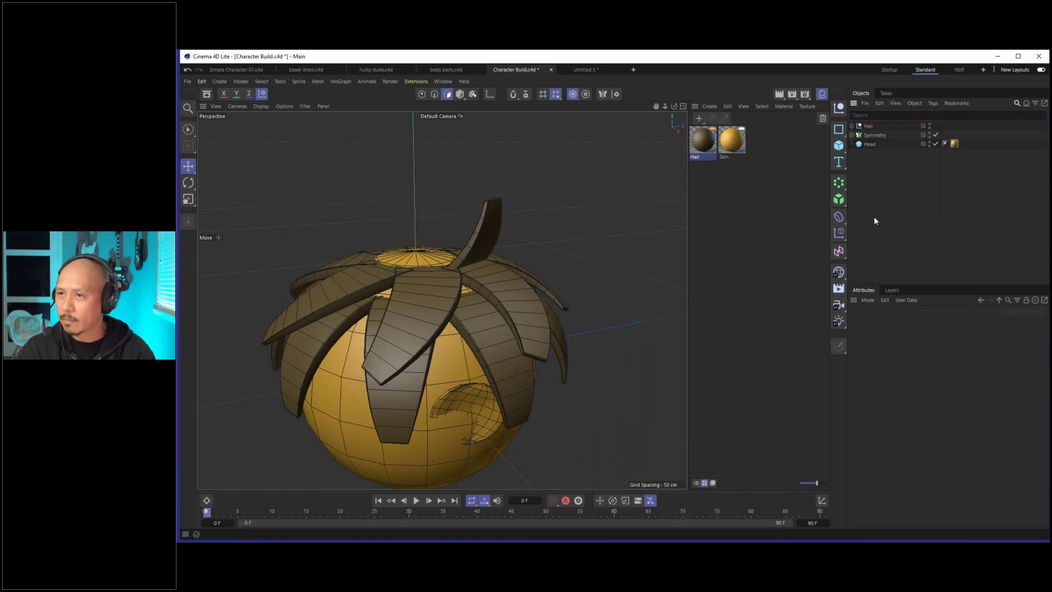
Rotate the separate curled strand and move it across the top of the head.
click(852, 126)
click(857, 135)
click(857, 144)
click(875, 153)
key(r)
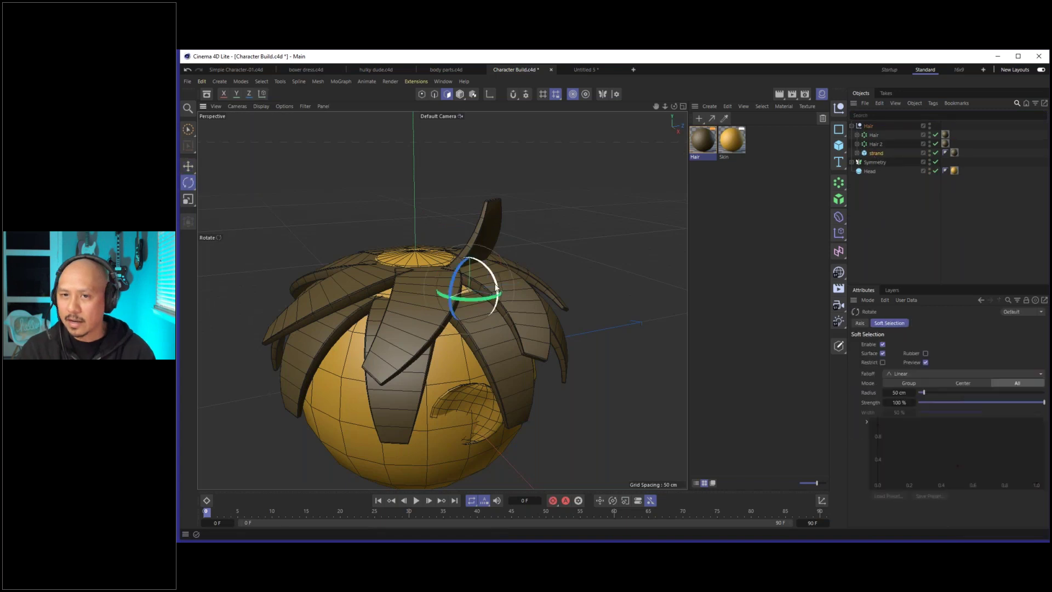
drag(495, 287, 399, 285)
key(e)
drag(500, 259, 370, 282)
Duplicate the curled strand three times, placing the copies at different angles to form a tuft on the hair.
key(r)
key(e)
alt+drag(370, 283, 438, 279)
key(r)
drag(395, 312, 422, 299)
key(e)
key(w)
ctrl+drag(441, 262, 353, 296)
key(r)
key(w)
alt+drag(457, 258, 383, 314)
alt+right_drag(458, 200, 591, 180)
scroll(565, 183, down, 6)
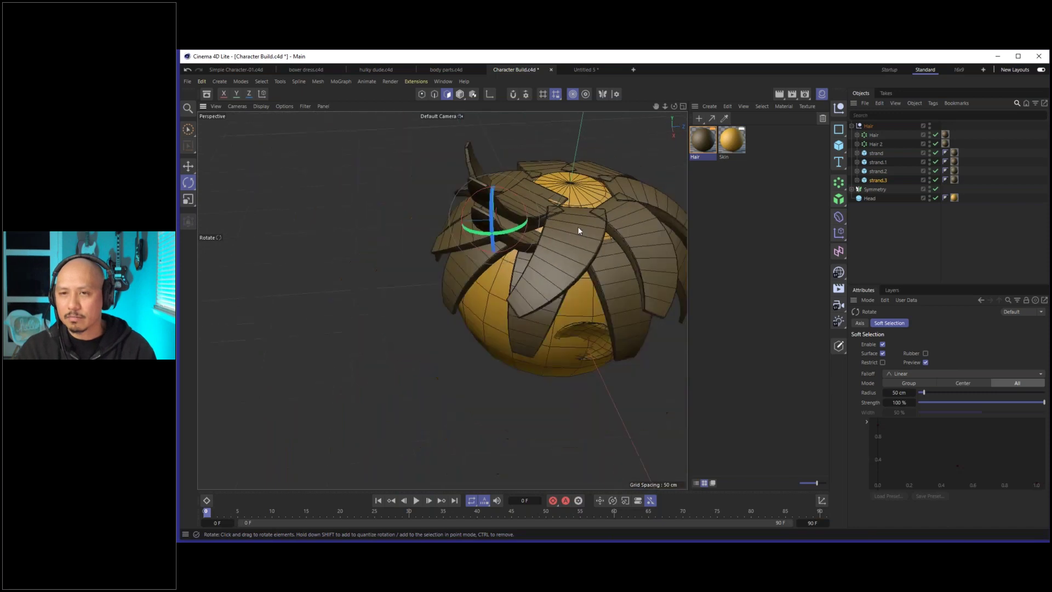
Examine the hair and curled strands from all sides of the head for placement and gaps.
alt+middle_drag(577, 225, 397, 278)
alt+drag(398, 278, 433, 241)
alt+middle_drag(442, 300, 465, 240)
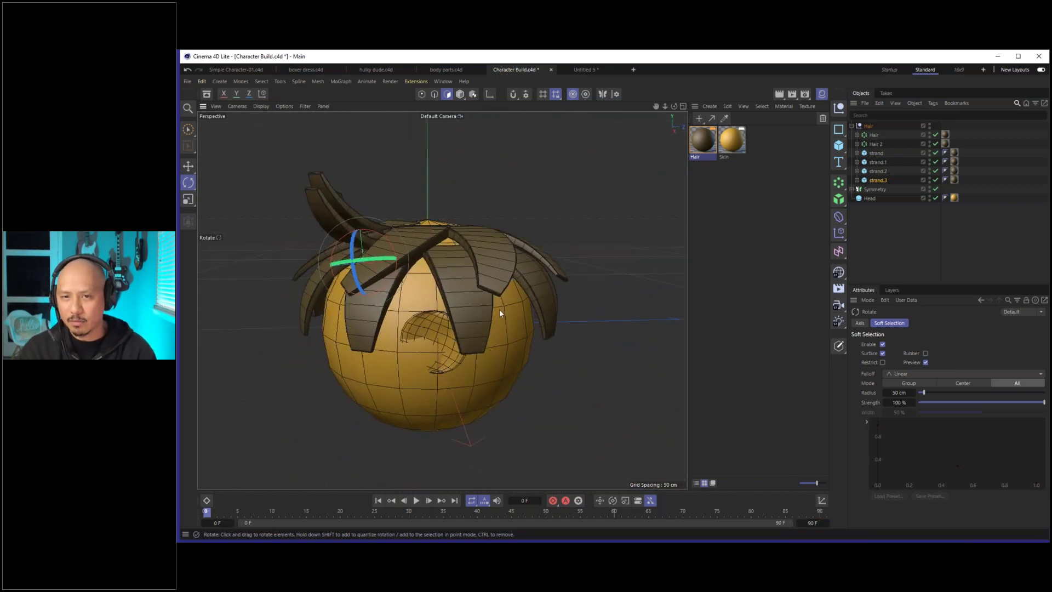
alt+drag(465, 316, 386, 299)
alt+drag(512, 276, 589, 290)
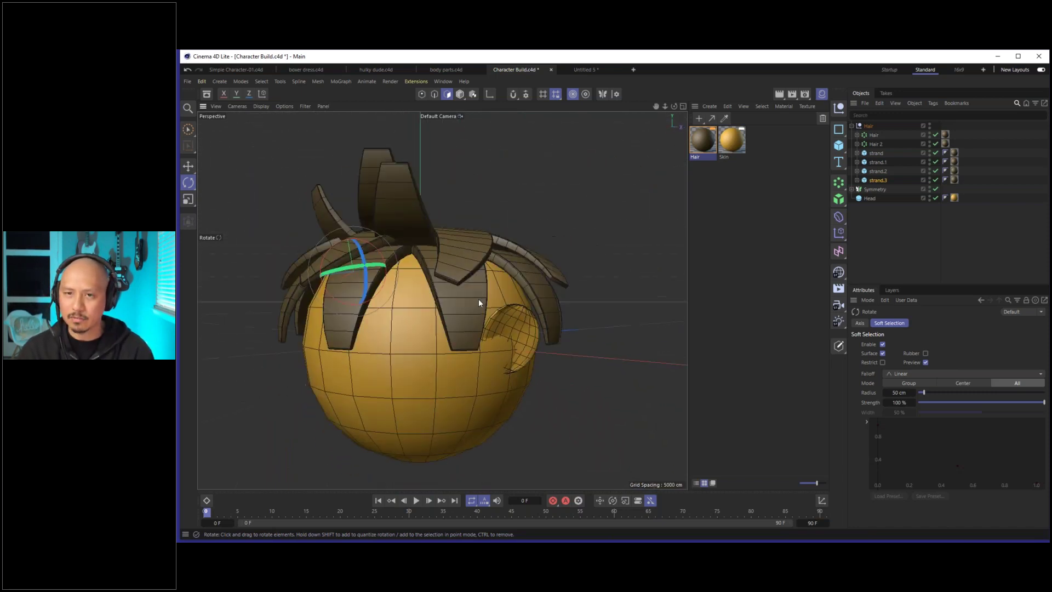
alt+drag(455, 307, 454, 322)
mouse_move(458, 314)
alt+right_down()
mouse_move(475, 305)
mouse_move(453, 323)
alt+right_up()
alt+middle_drag(454, 324, 495, 326)
mouse_move(512, 327)
alt+mouse_down()
mouse_move(530, 326)
mouse_move(507, 330)
alt+mouse_up()
alt+middle_drag(508, 330, 539, 333)
mouse_move(546, 335)
alt+mouse_down()
mouse_move(577, 345)
mouse_move(535, 351)
mouse_move(541, 328)
alt+mouse_up()
Duplicate the Head sphere and change the copy's type to Hemisphere.
click(869, 198)
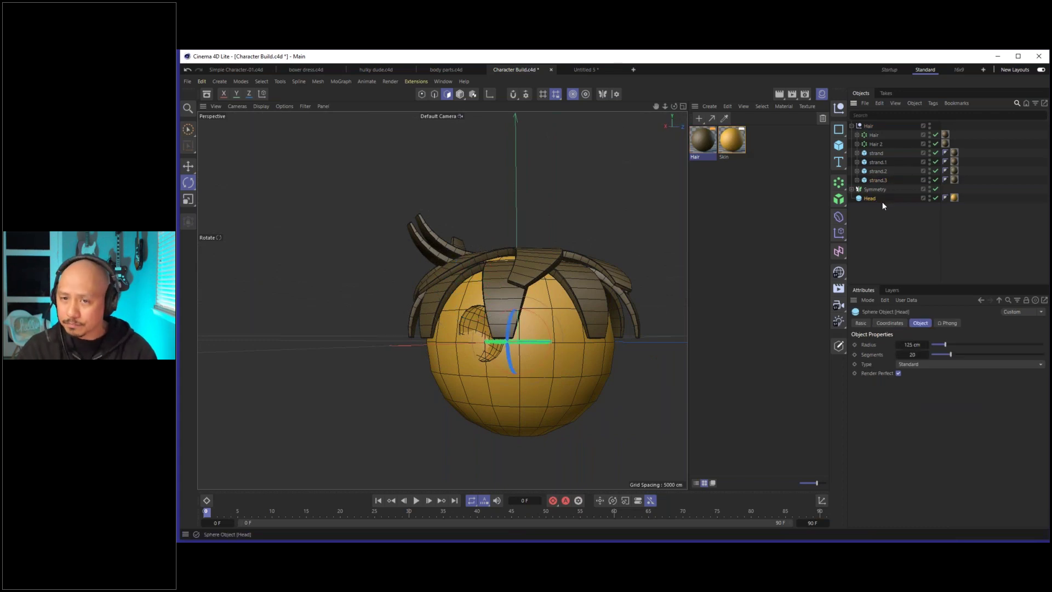
ctrl+drag(873, 198, 871, 207)
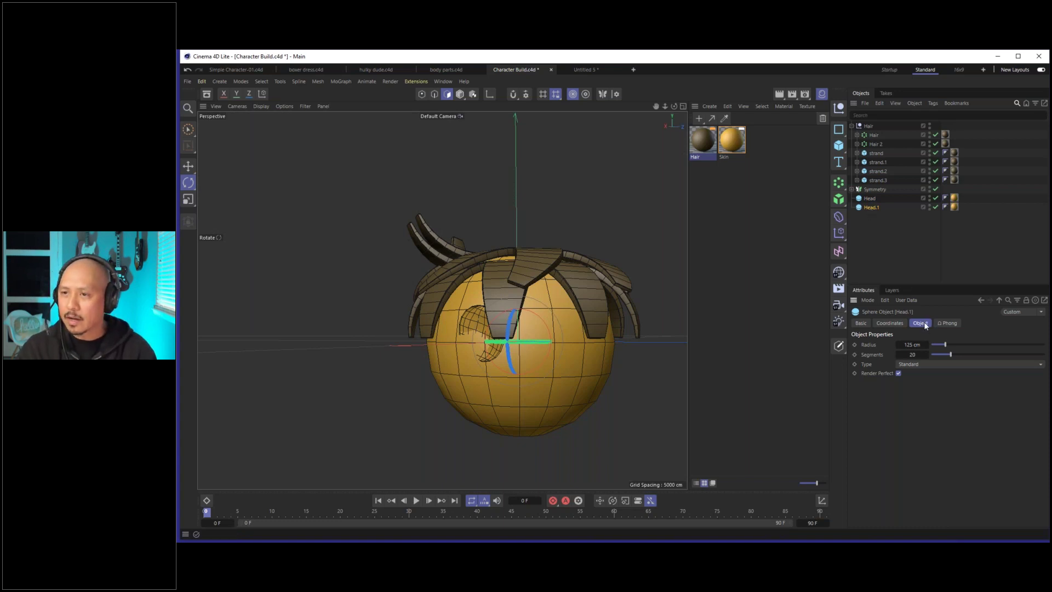
click(924, 366)
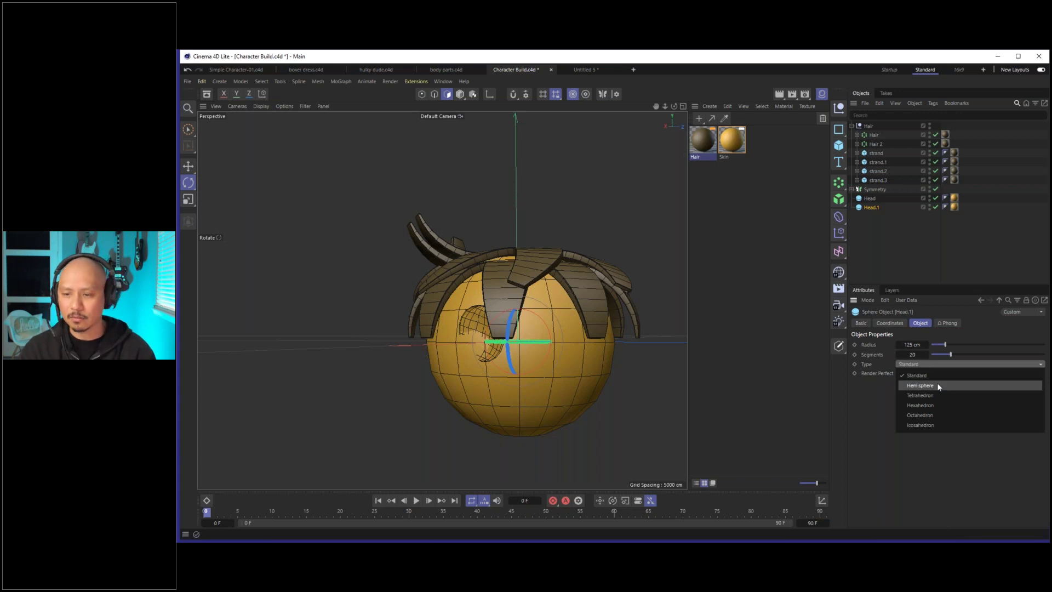
click(937, 386)
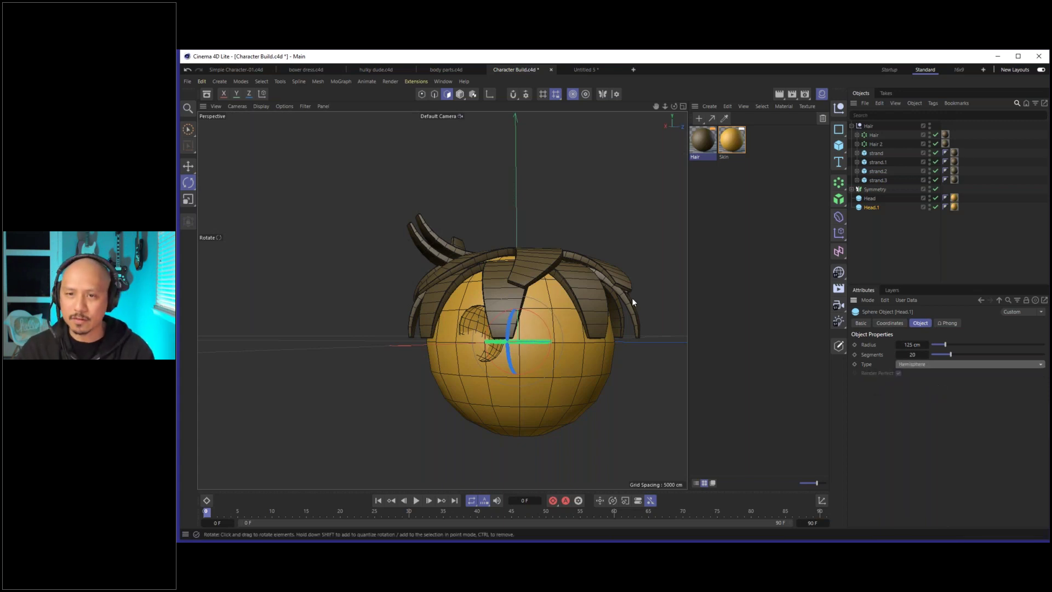
Set the hemisphere's radius to 131 cm.
key(e)
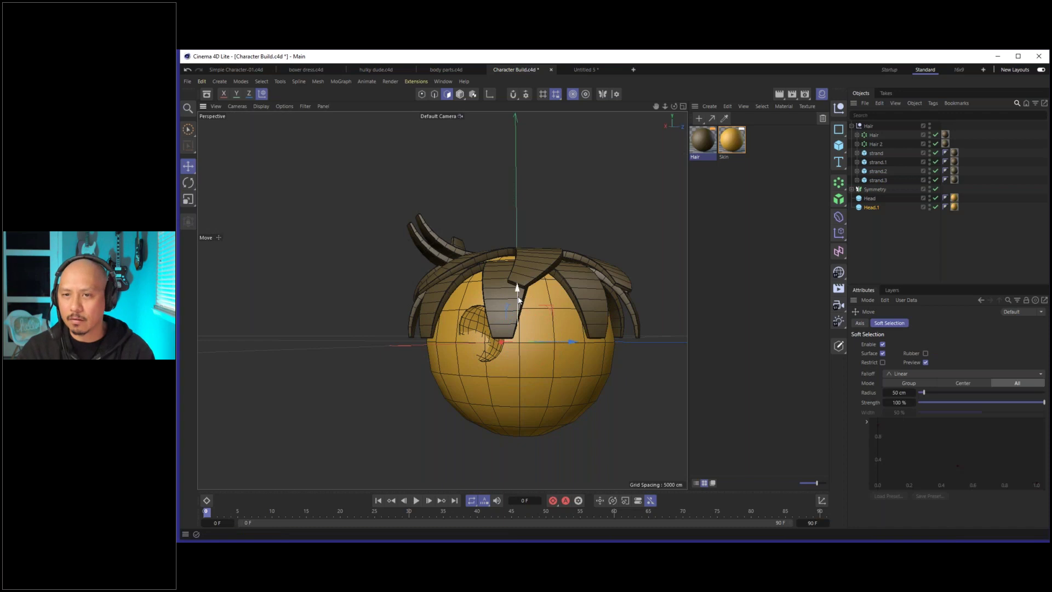
click(872, 208)
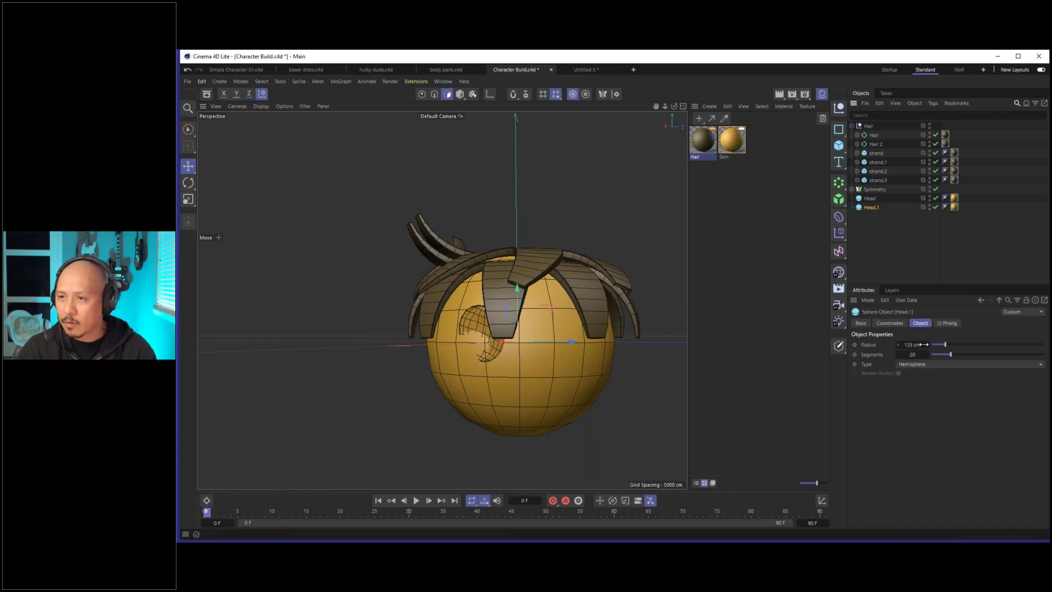
drag(924, 344, 926, 348)
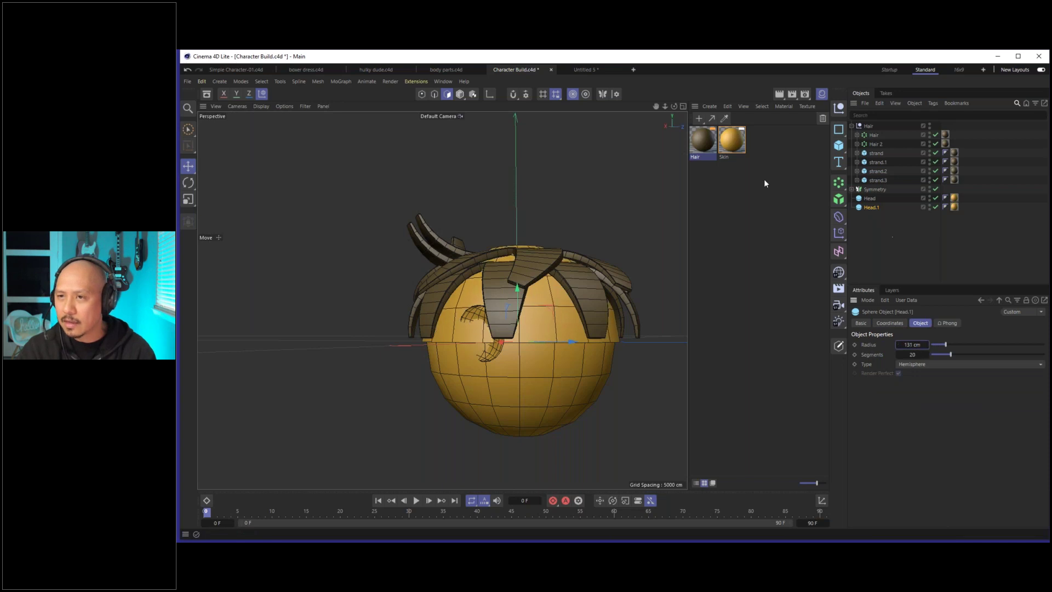
Replace the Skin material on the hemisphere's material tag with the Hair material.
click(954, 206)
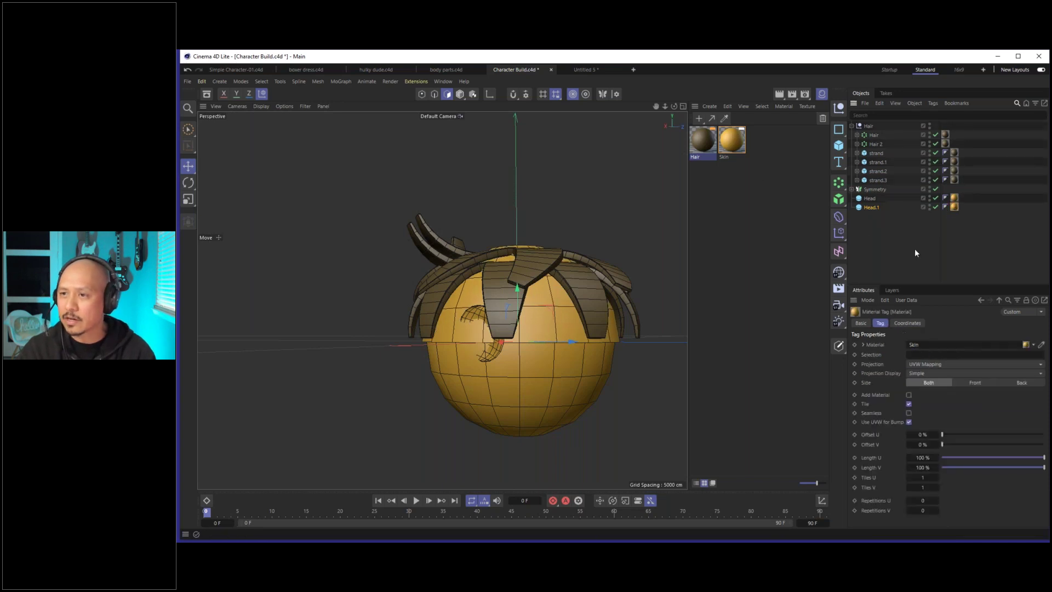
drag(710, 145, 708, 146)
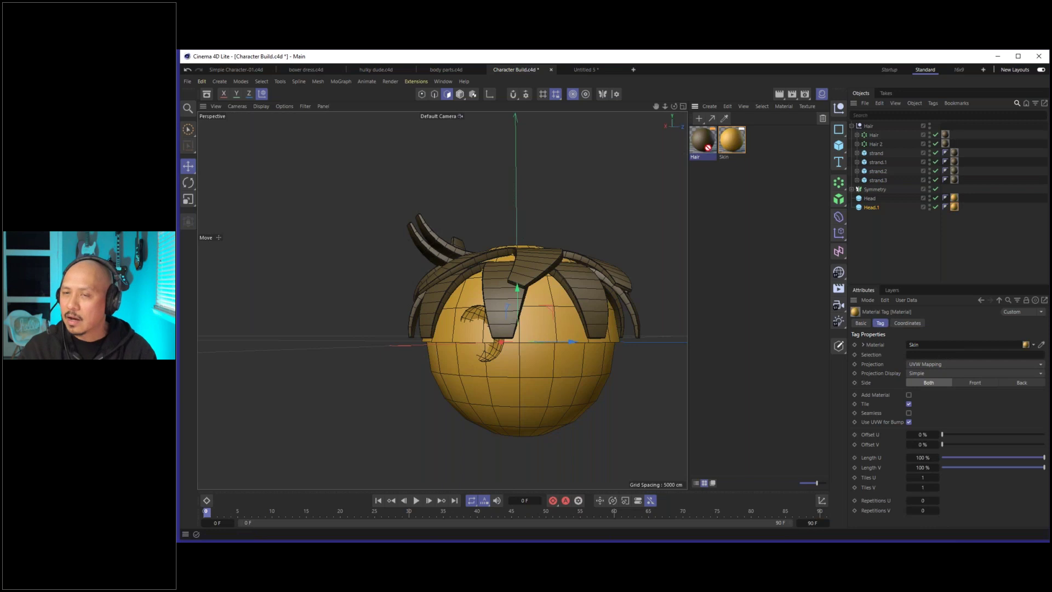
drag(818, 262, 951, 350)
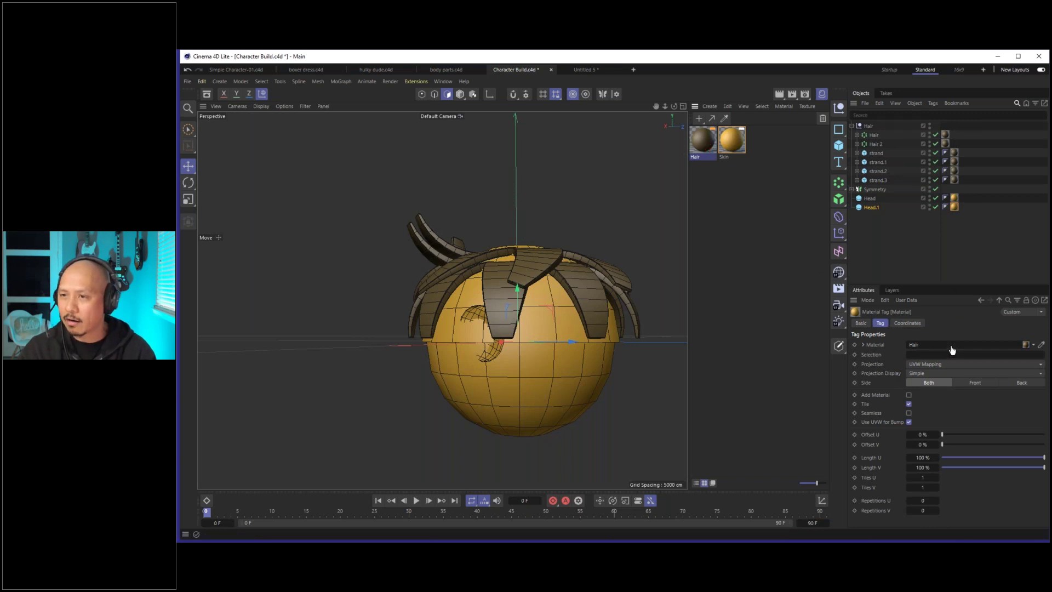
Rotate the hemisphere toward the back of the head so it fills in beneath the hair strands.
alt+drag(514, 306, 481, 299)
key(r)
alt+drag(570, 308, 439, 318)
Collapse the Hair group, add a null object and name it Head.
click(851, 125)
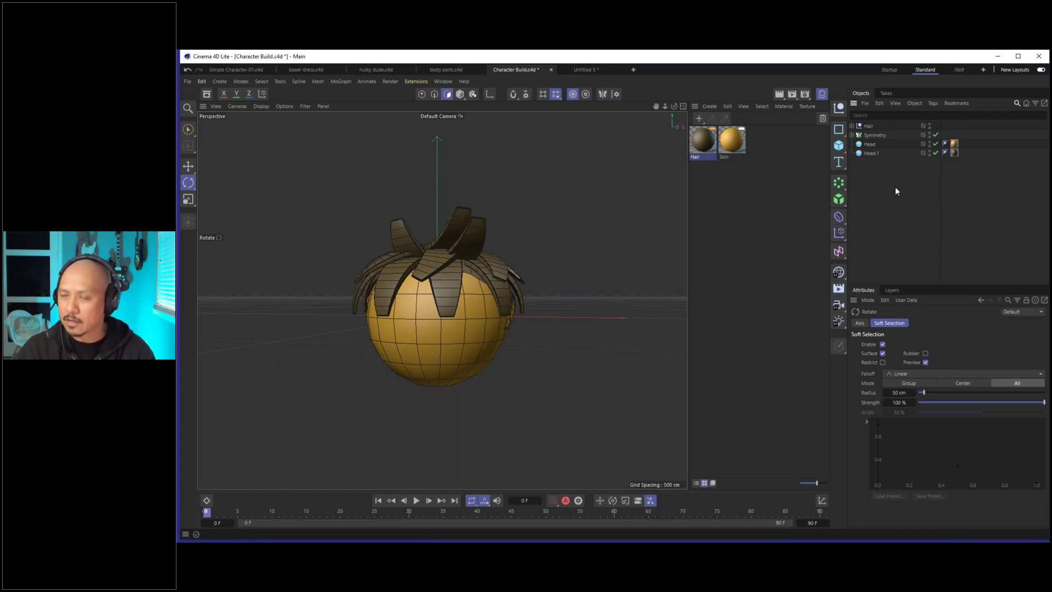
click(839, 114)
double_click(868, 127)
text(Head)
key(Return)
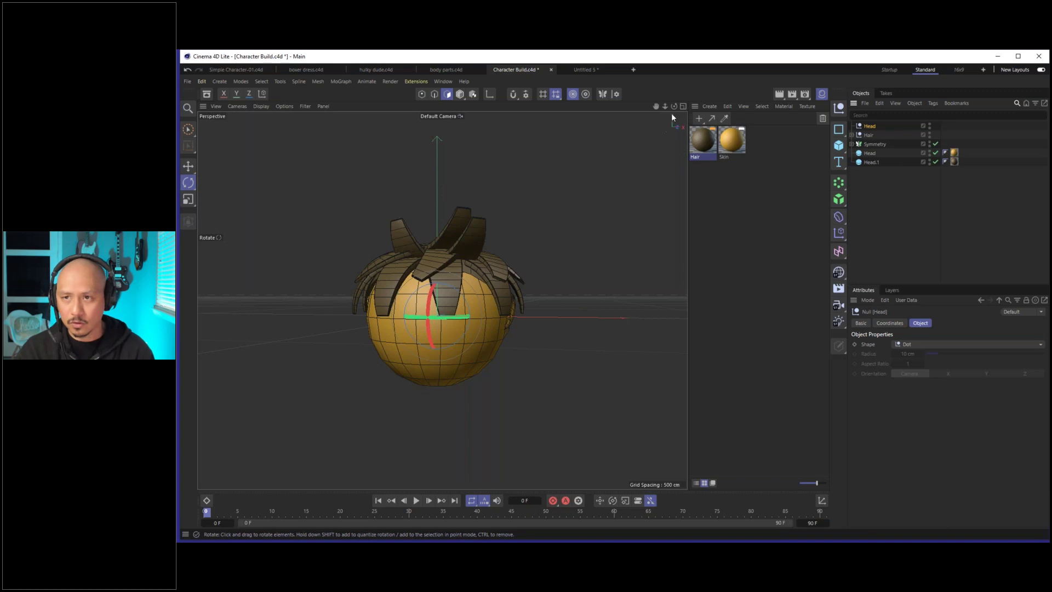
Show all four views and frame the whole head in the top, right and front views.
click(683, 105)
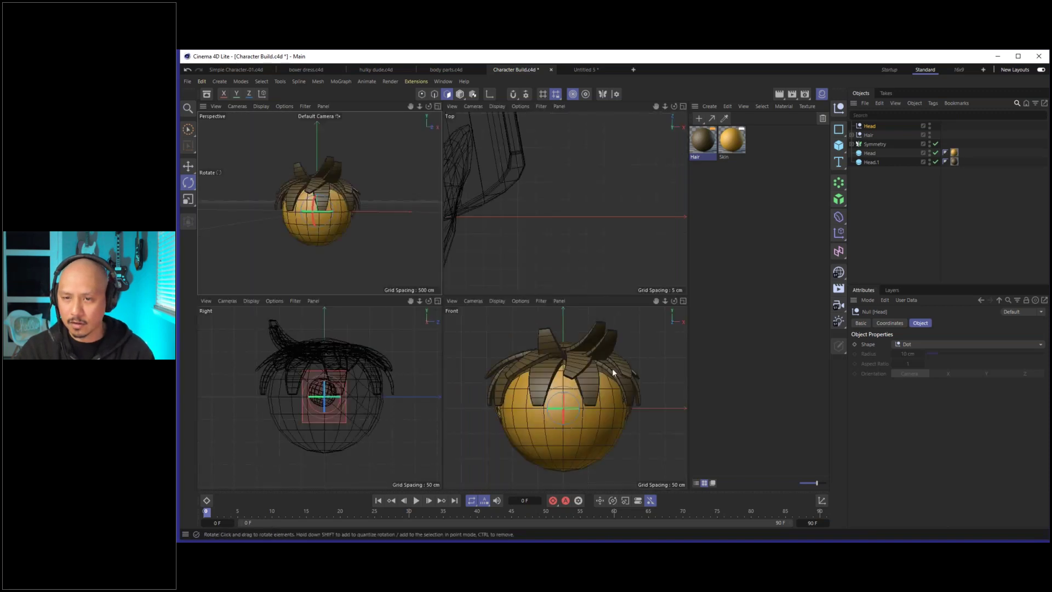
scroll(599, 373, down, 1)
scroll(534, 180, down, 8)
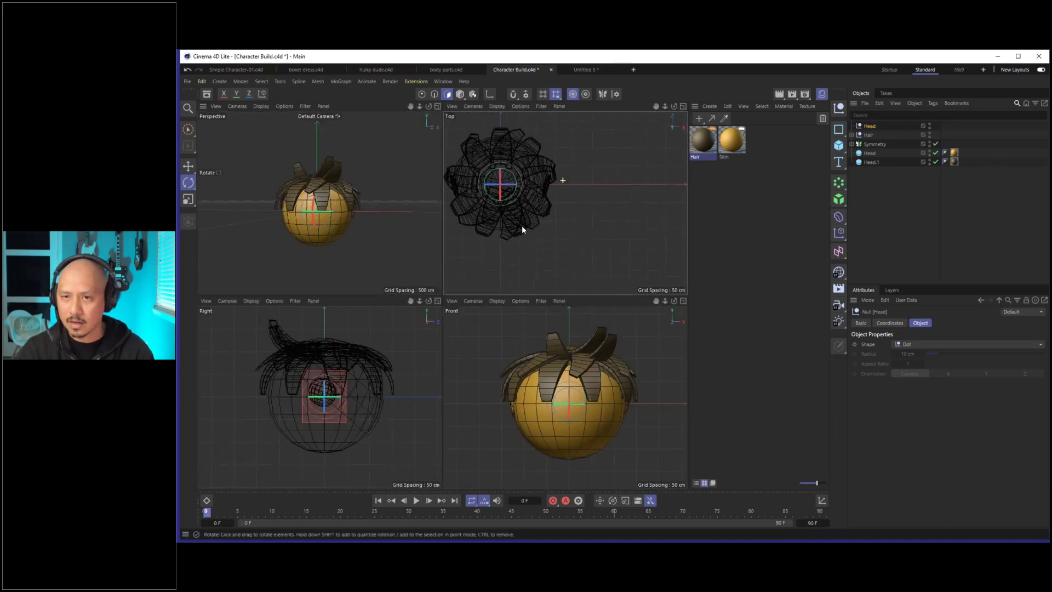
scroll(362, 389, down, 3)
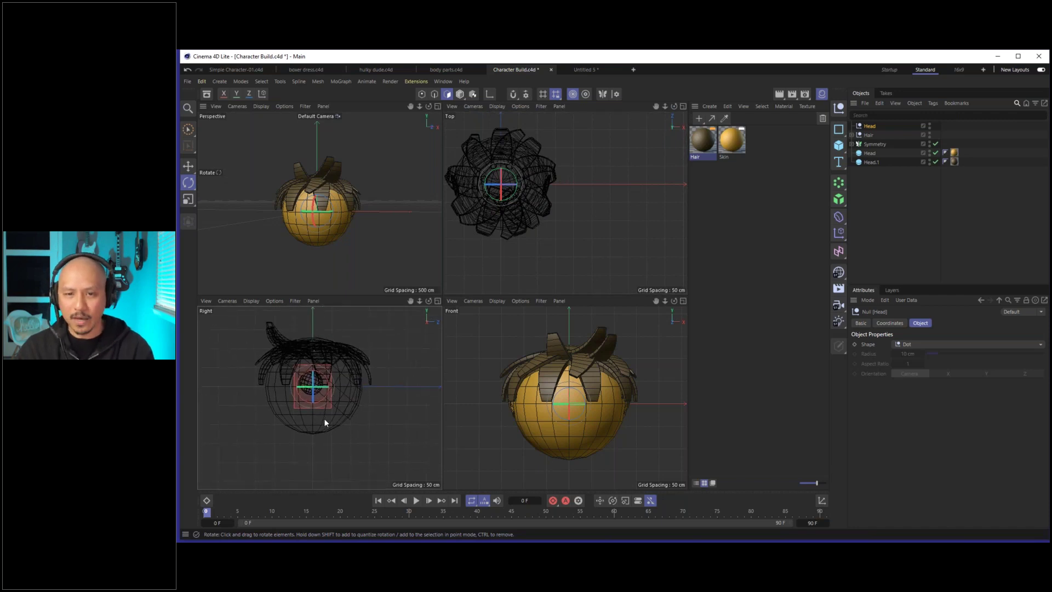
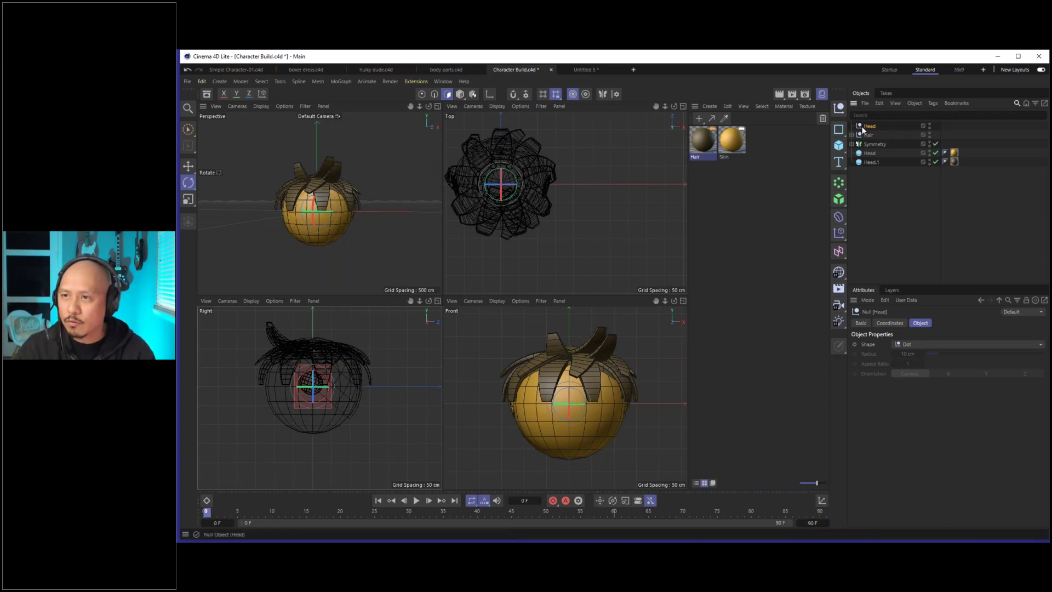
Move the Head null down inside the head and nest the hair, symmetry and both head objects under it.
click(460, 95)
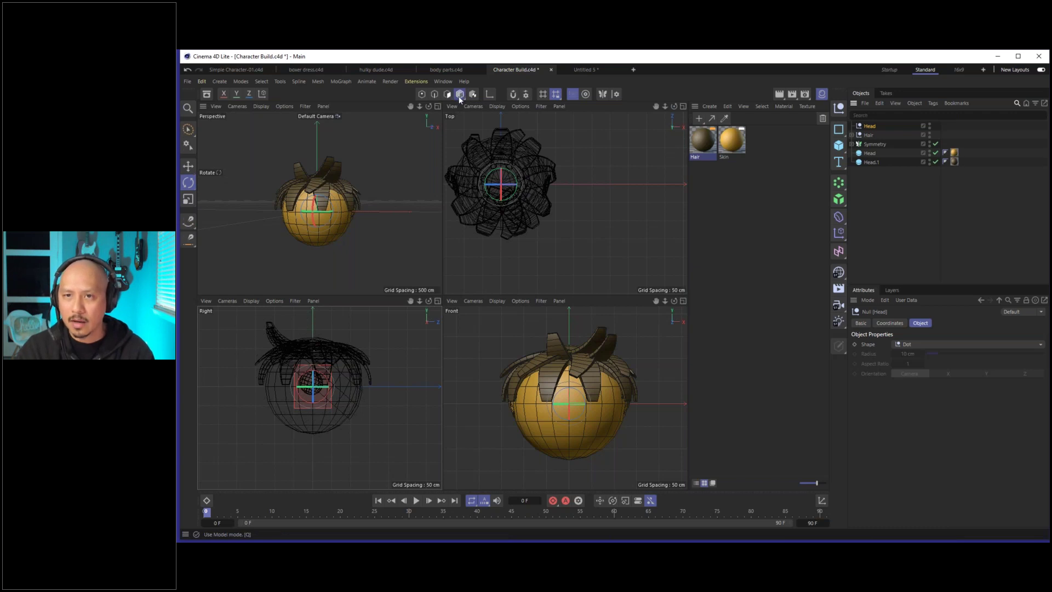
key(e)
scroll(319, 406, up, 3)
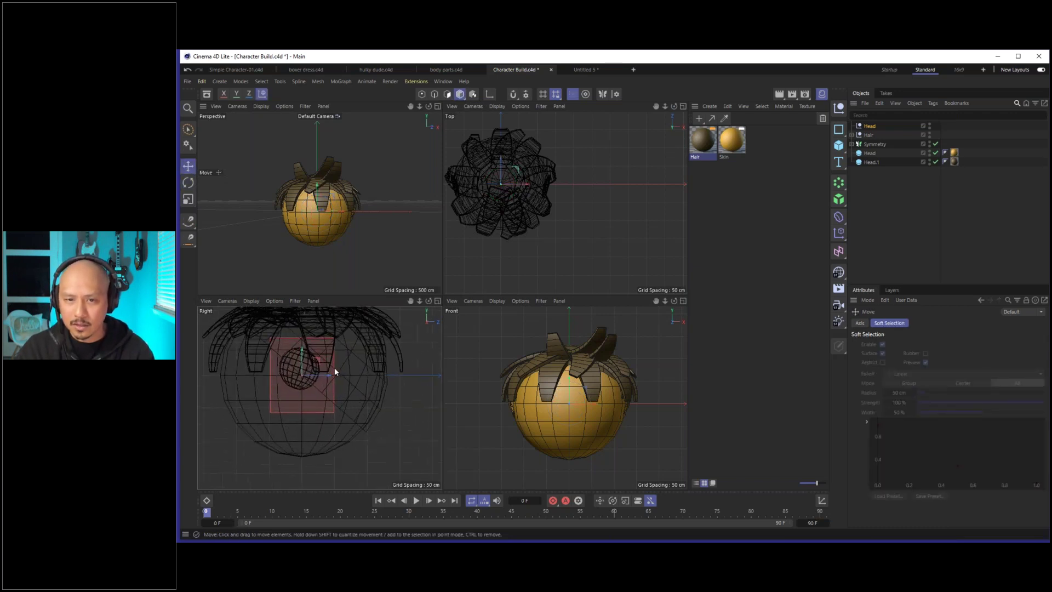
drag(331, 383, 340, 429)
drag(903, 187, 871, 127)
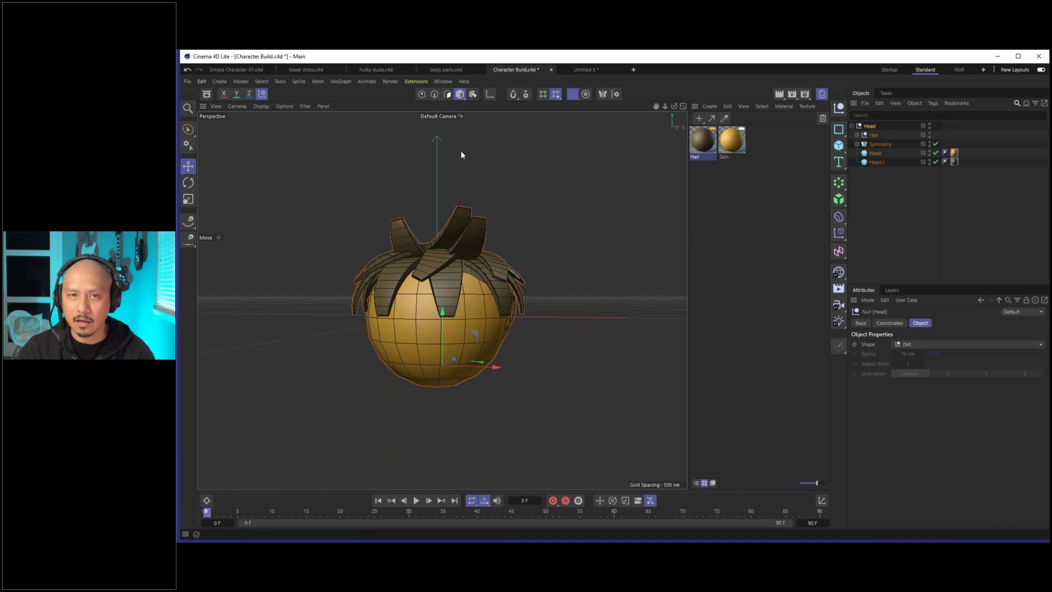
Try rotating the whole head around the Head null, and undo the rotation.
key(r)
drag(426, 323, 447, 369)
key(ctrl+z)
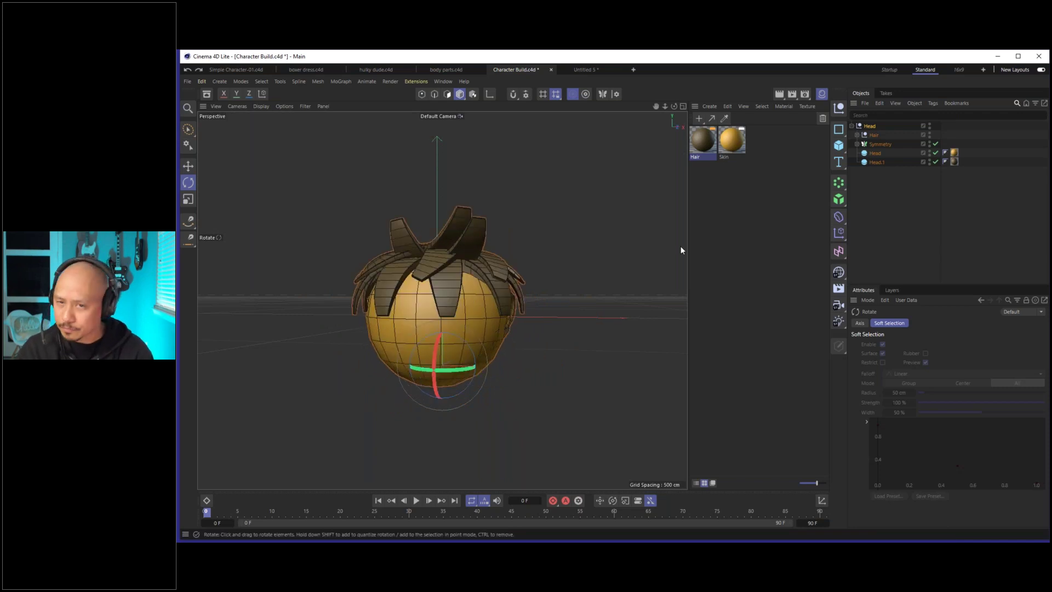
Add a sphere primitive inside the Symmetry object of the Head group.
click(872, 193)
scroll(455, 330, up, 1)
alt+middle_drag(455, 330, 447, 334)
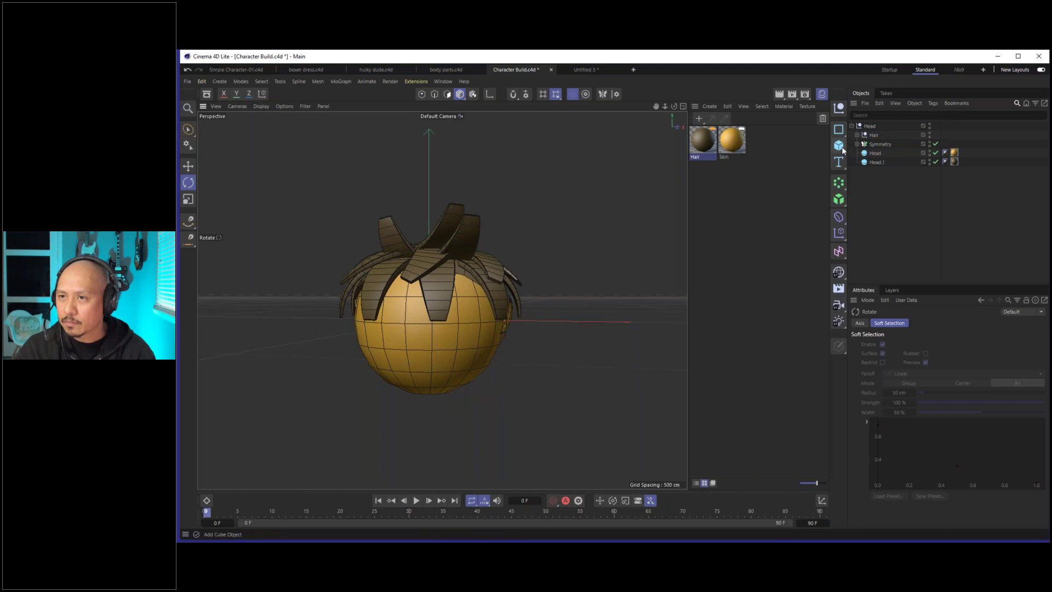
click(856, 144)
click(873, 144)
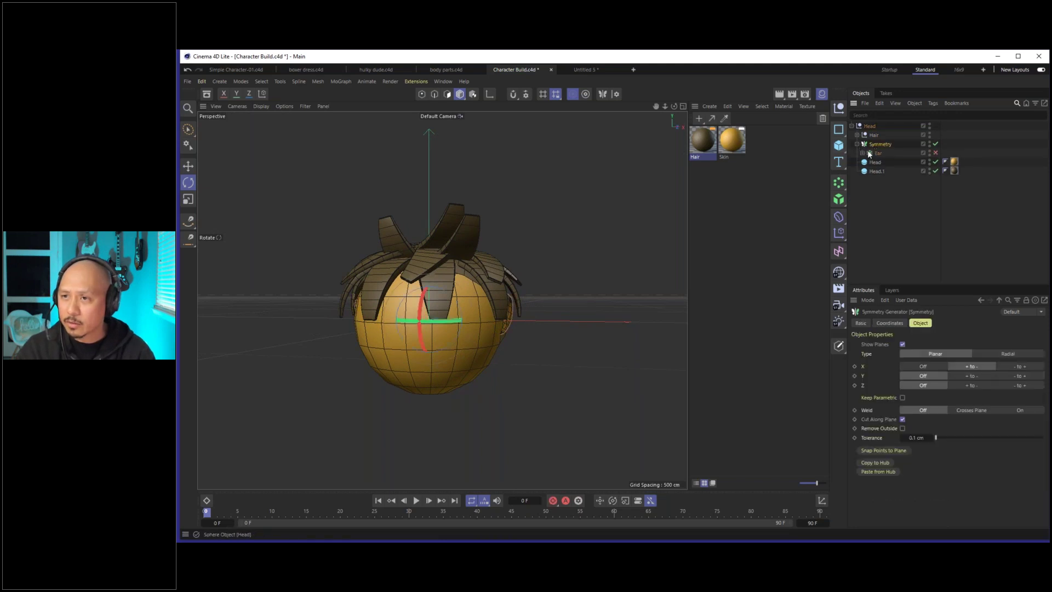
click(839, 145)
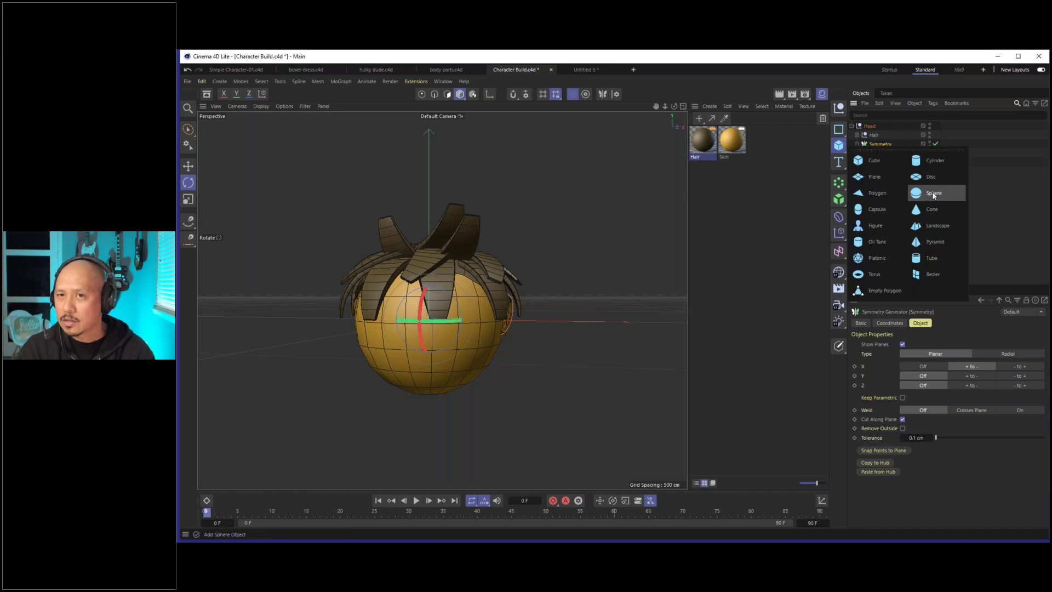
click(939, 194)
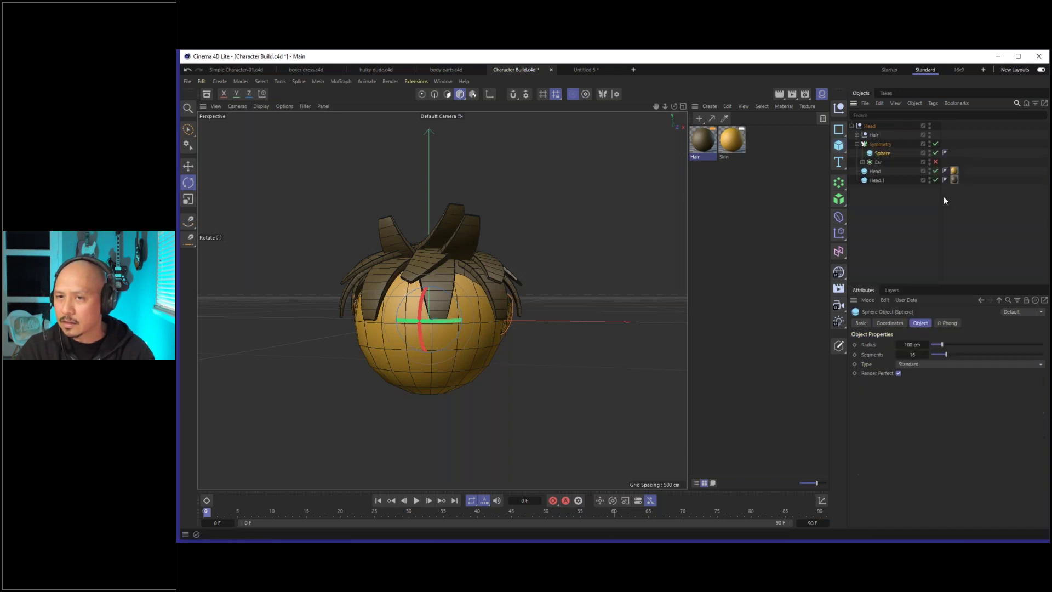
Scale the sphere down to a radius of about 18.8 cm and place it on the front of the face.
mouse_move(459, 303)
alt+mouse_down()
mouse_move(443, 317)
mouse_move(458, 295)
mouse_move(443, 302)
mouse_move(456, 314)
alt+mouse_up()
key(e)
scroll(426, 350, up, 4)
key(t)
drag(553, 247, 438, 342)
alt+right_drag(438, 339, 458, 303)
key(e)
alt+drag(434, 316, 459, 323)
drag(462, 272, 413, 283)
drag(394, 248, 395, 273)
Take the small sphere out of the Symmetry object and the Head group and rename it Nose.
click(882, 154)
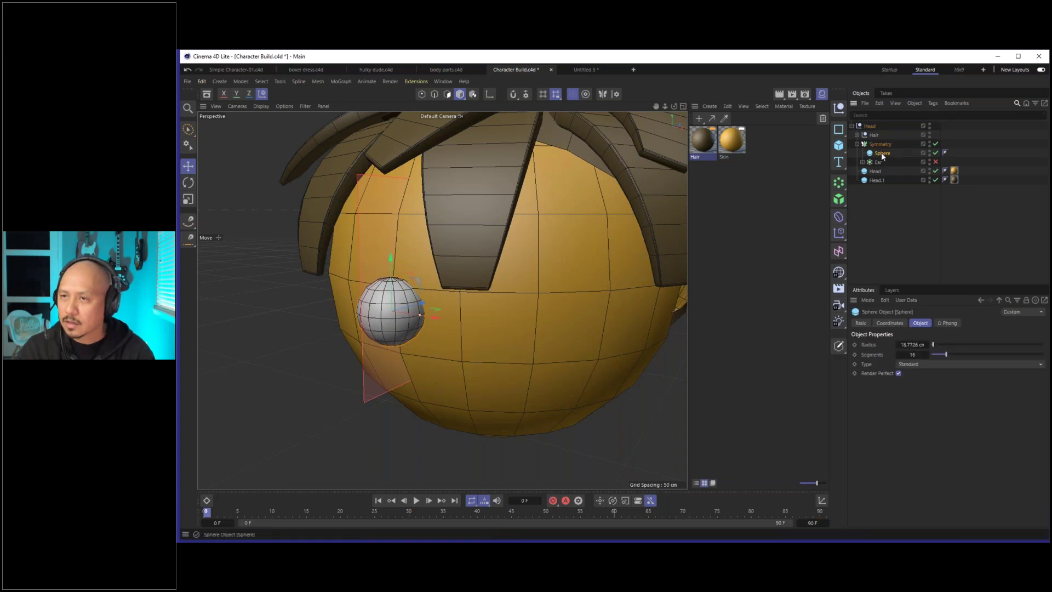
drag(882, 155, 881, 234)
double_click(872, 181)
text(Nose)
key(Return)
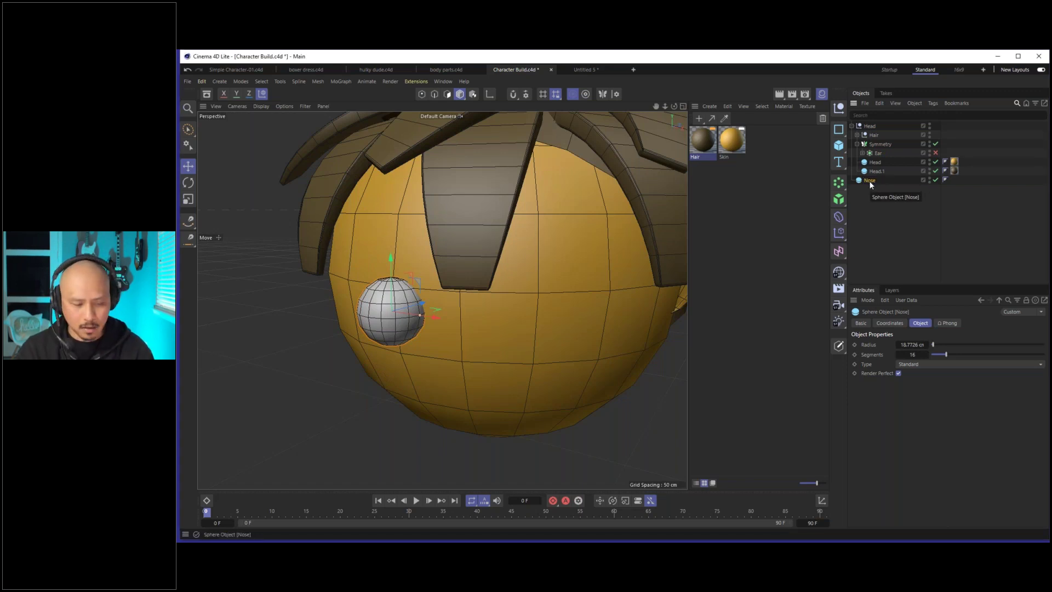
Duplicate the Nose sphere into the Symmetry object and rename the copy Eye.
drag(869, 181, 877, 150)
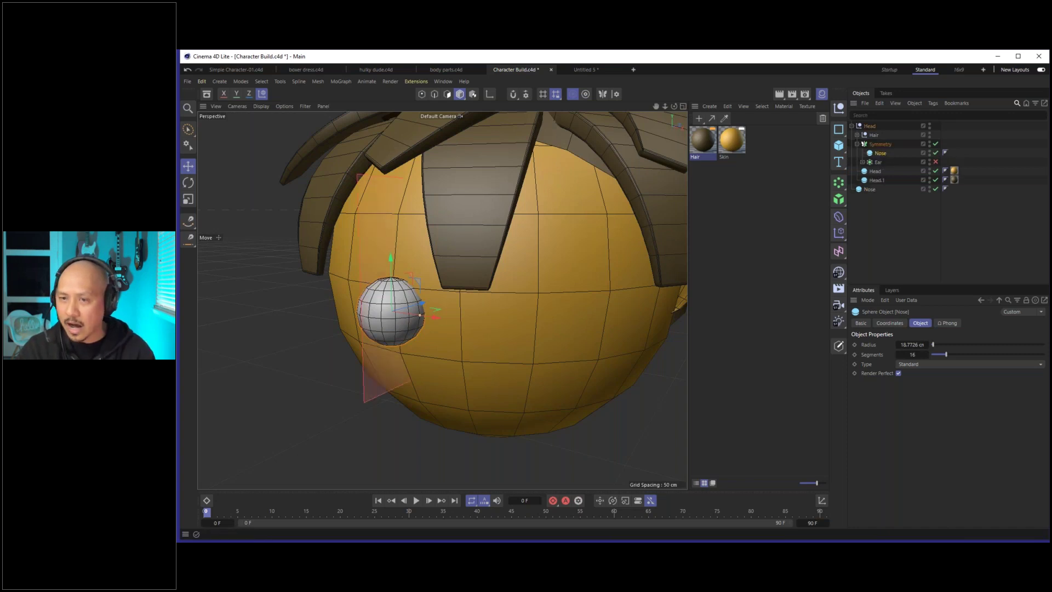
double_click(879, 153)
text(Eey)
key(Return)
double_click(879, 153)
text(Eye)
key(Return)
Move the Eye sphere up and outward from the nose, and lower the Nose sphere between the mirrored eyes.
key(e)
alt+drag(419, 306, 457, 297)
click(875, 153)
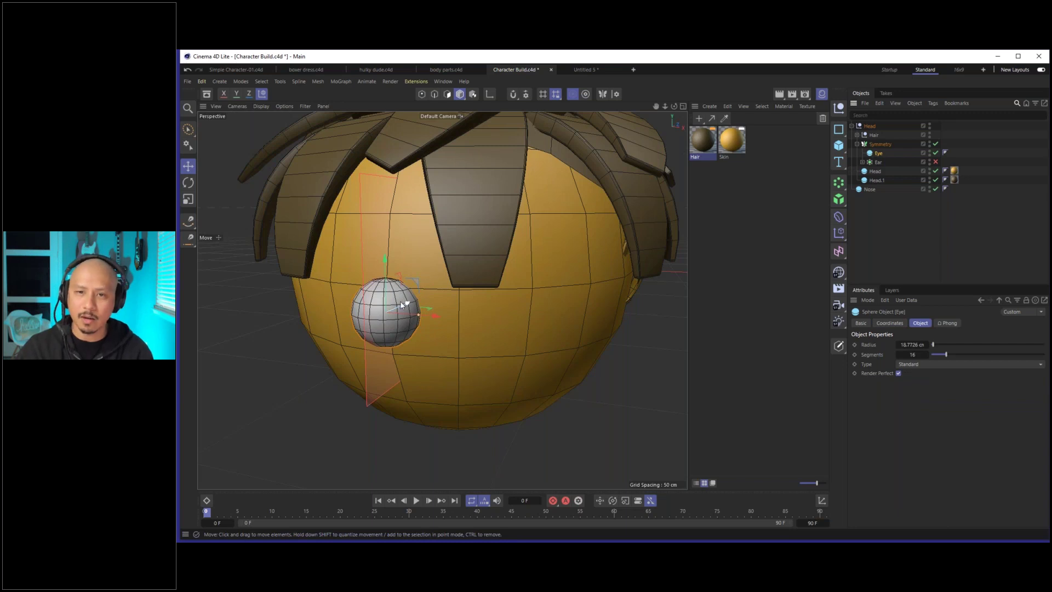
scroll(407, 305, up, 2)
drag(416, 283, 491, 211)
mouse_move(501, 275)
alt+mouse_down()
mouse_move(463, 280)
mouse_move(493, 277)
alt+mouse_up()
ctrl+click(869, 189)
drag(377, 273, 379, 302)
Change the heading rotation of the first Hair array to shift its strands around the head.
click(856, 135)
click(874, 135)
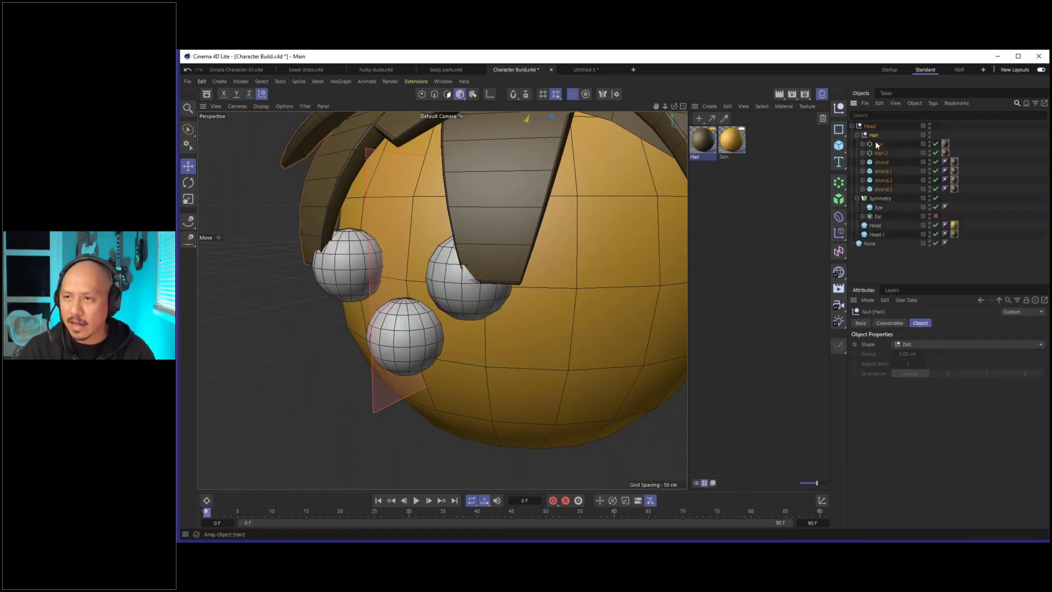
click(877, 144)
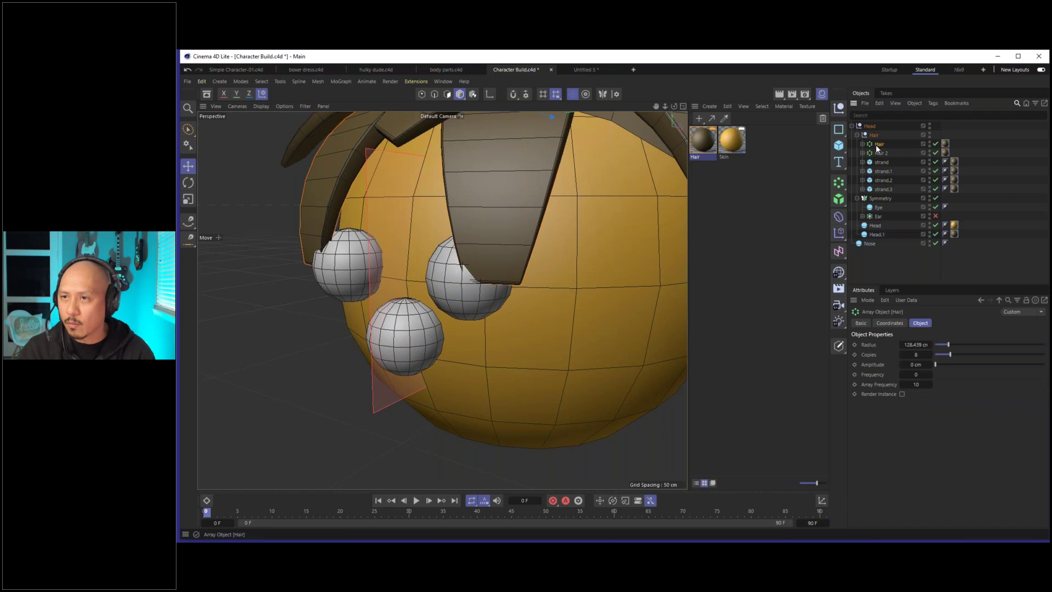
click(889, 322)
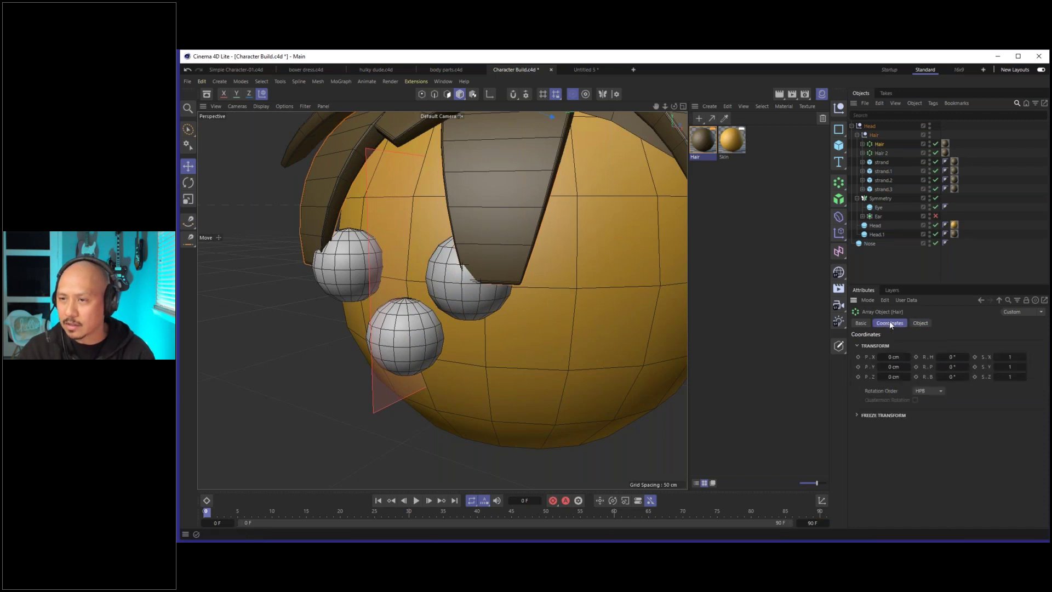
drag(933, 356, 972, 356)
alt+right_drag(539, 332, 529, 282)
mouse_move(530, 301)
alt+mouse_down()
mouse_move(565, 306)
mouse_move(528, 311)
mouse_move(541, 315)
alt+mouse_up()
click(893, 265)
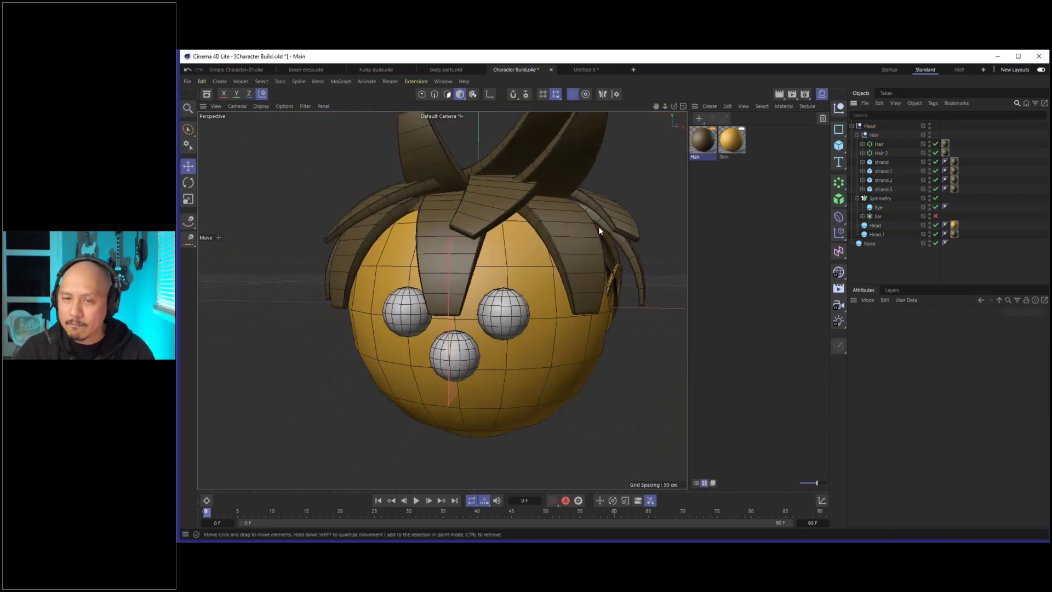
Duplicate the Eye sphere within the Symmetry object and rename the copy Eyelid.
click(880, 207)
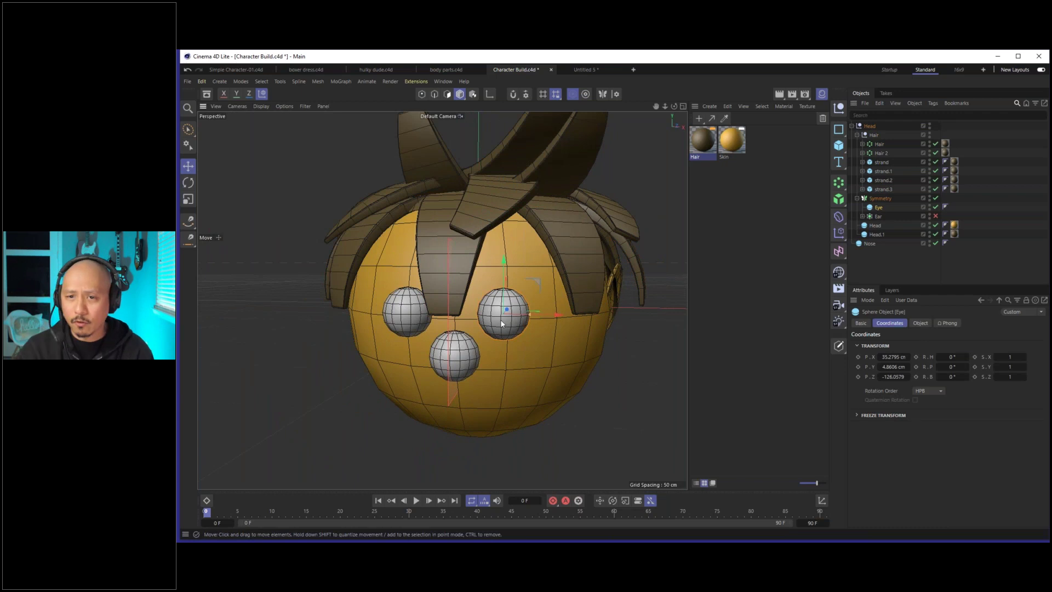
scroll(540, 316, up, 6)
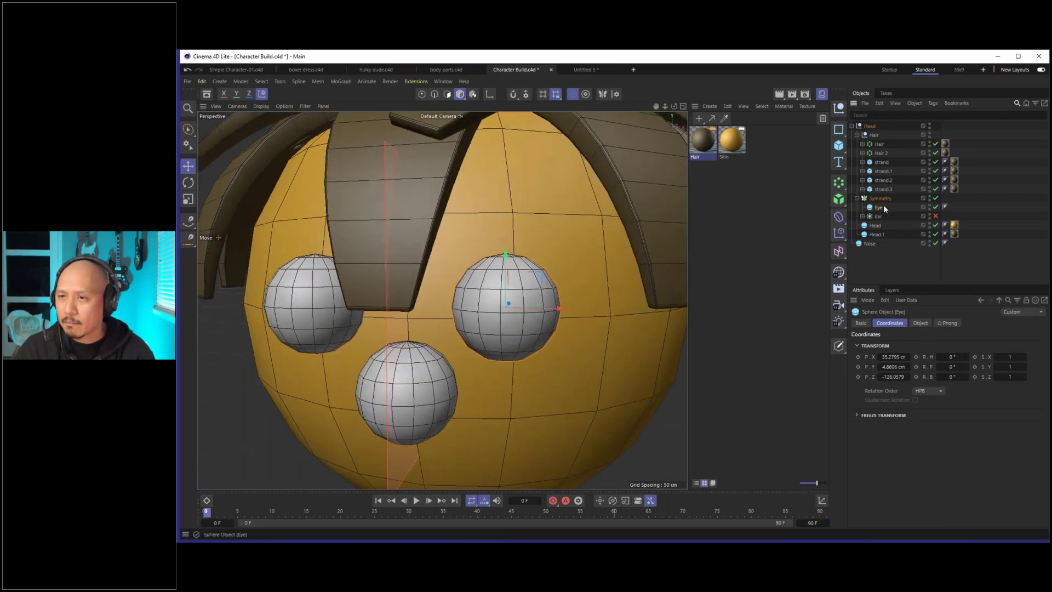
ctrl+drag(878, 213, 880, 220)
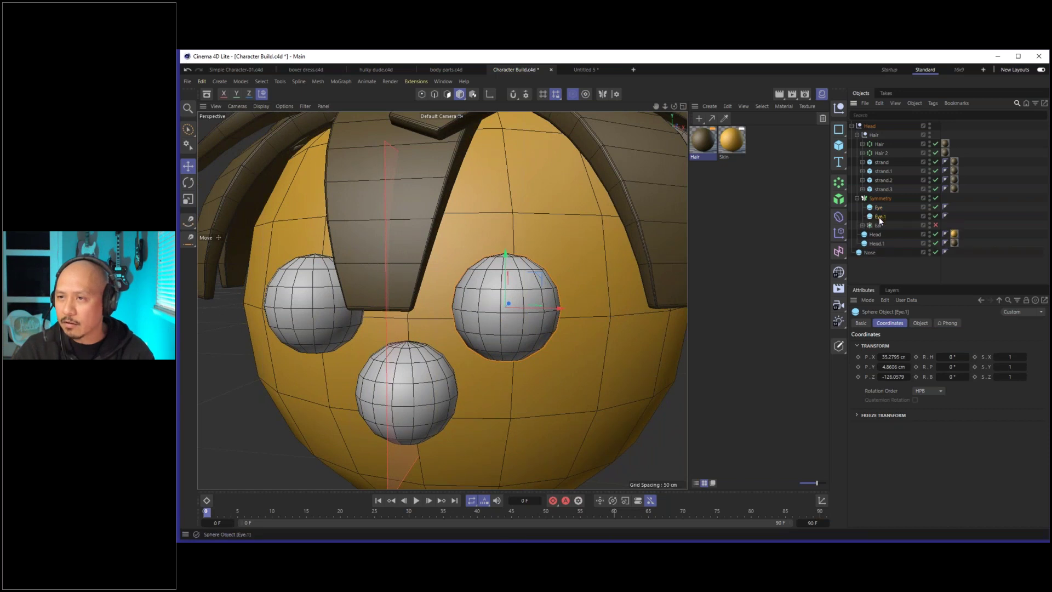
double_click(880, 219)
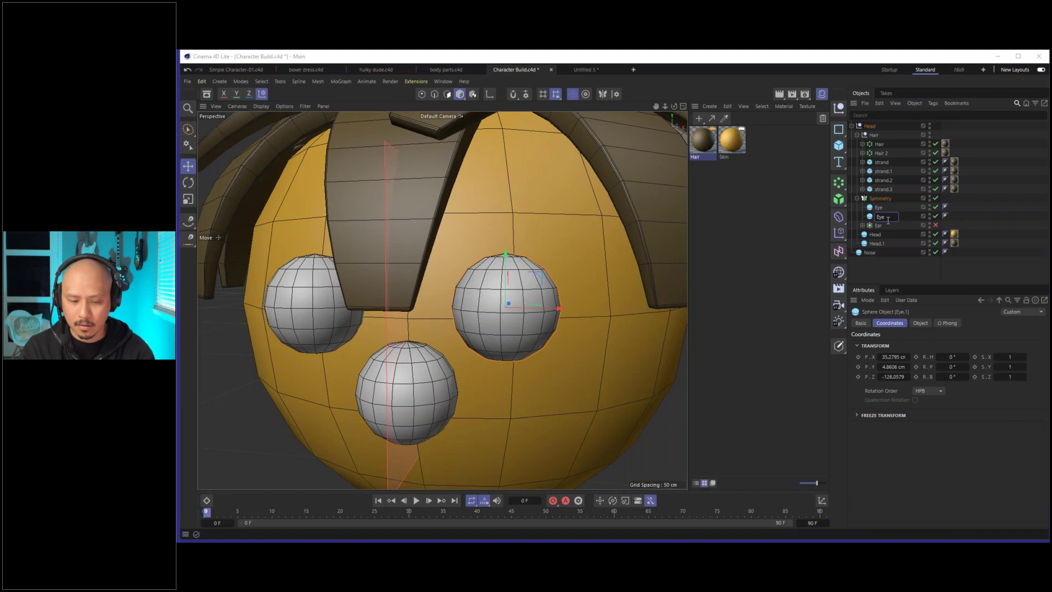
text(Eyelid)
key(Return)
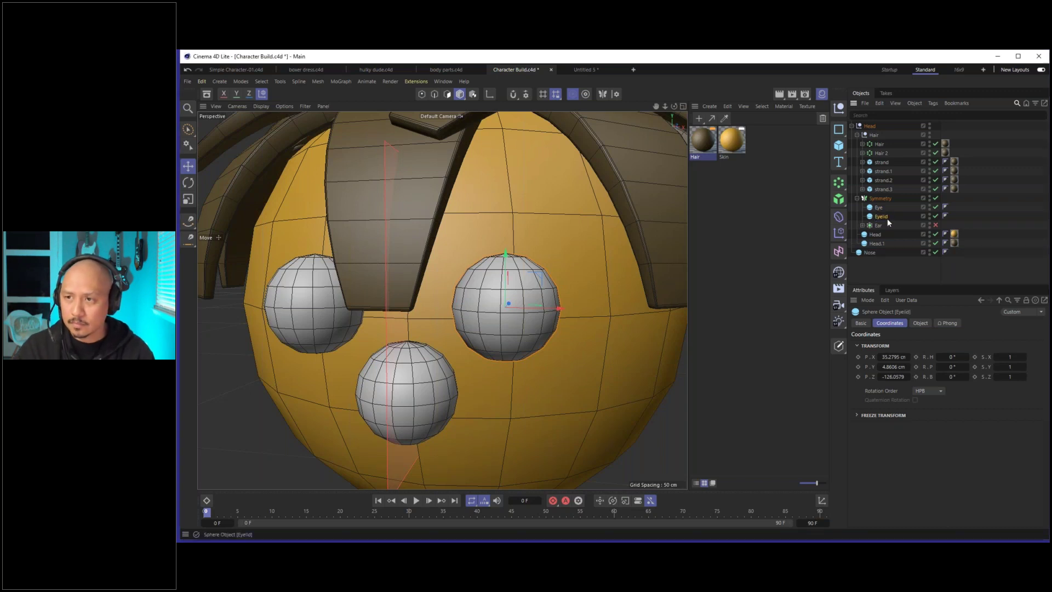
Turn the Eyelid into a hemisphere with a radius of 21.7726 cm and tilt it over the eye.
click(921, 323)
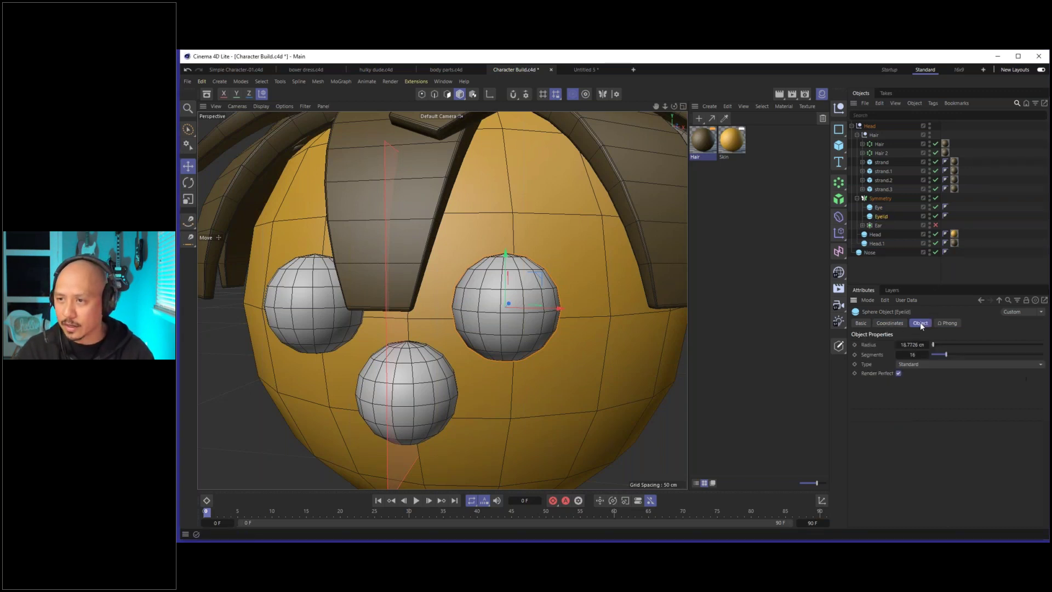
click(909, 364)
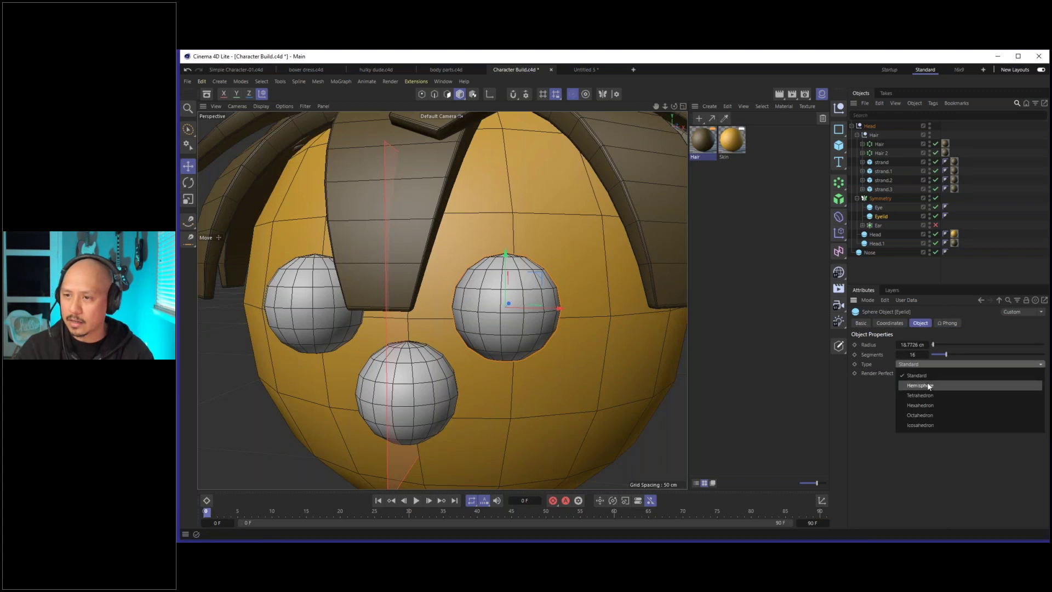
click(928, 383)
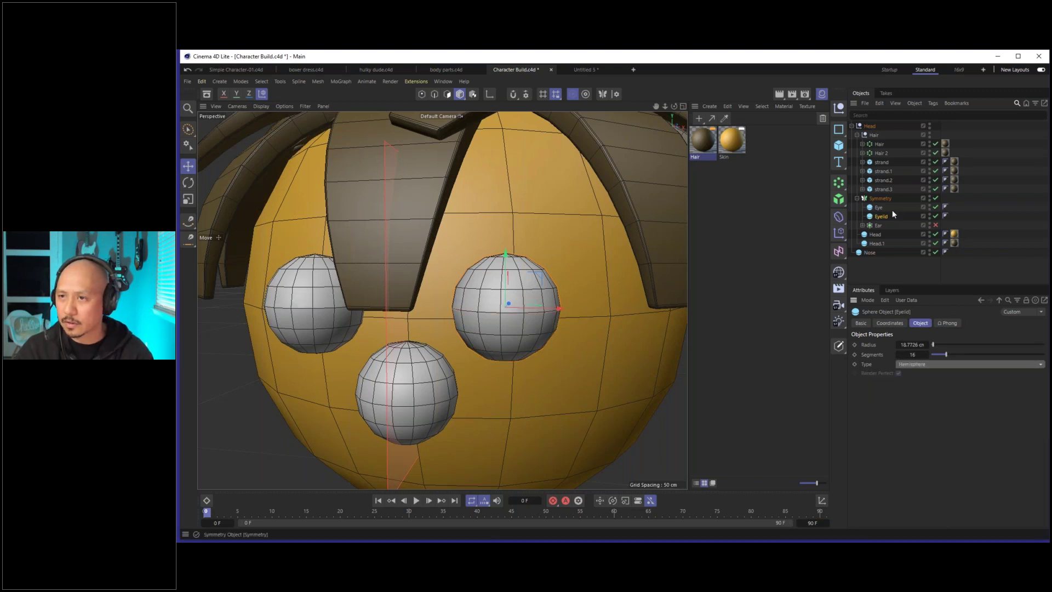
click(927, 344)
click(927, 344)
click(927, 344)
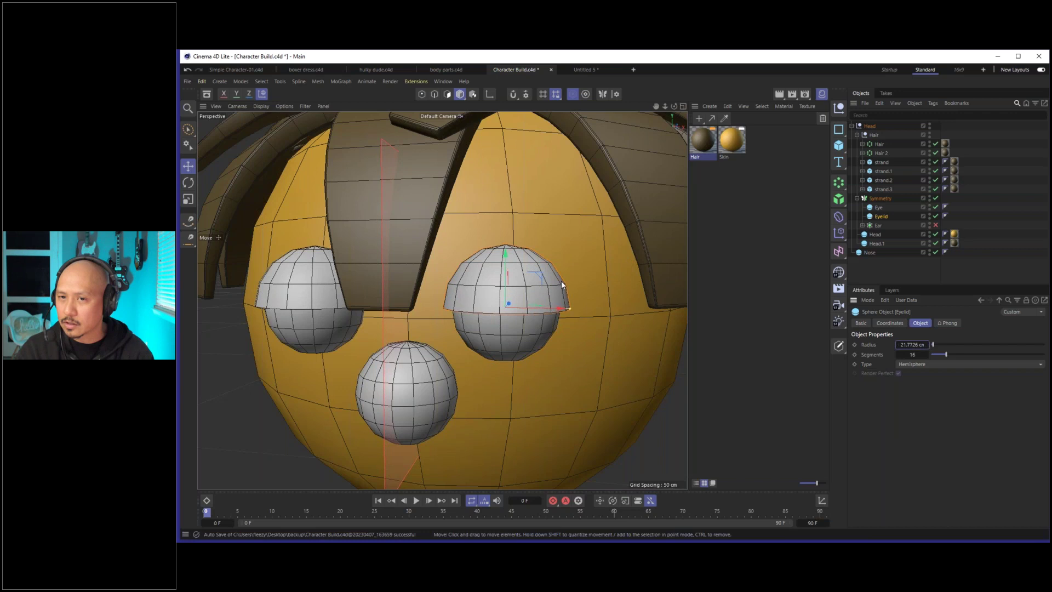
key(r)
drag(515, 277, 504, 301)
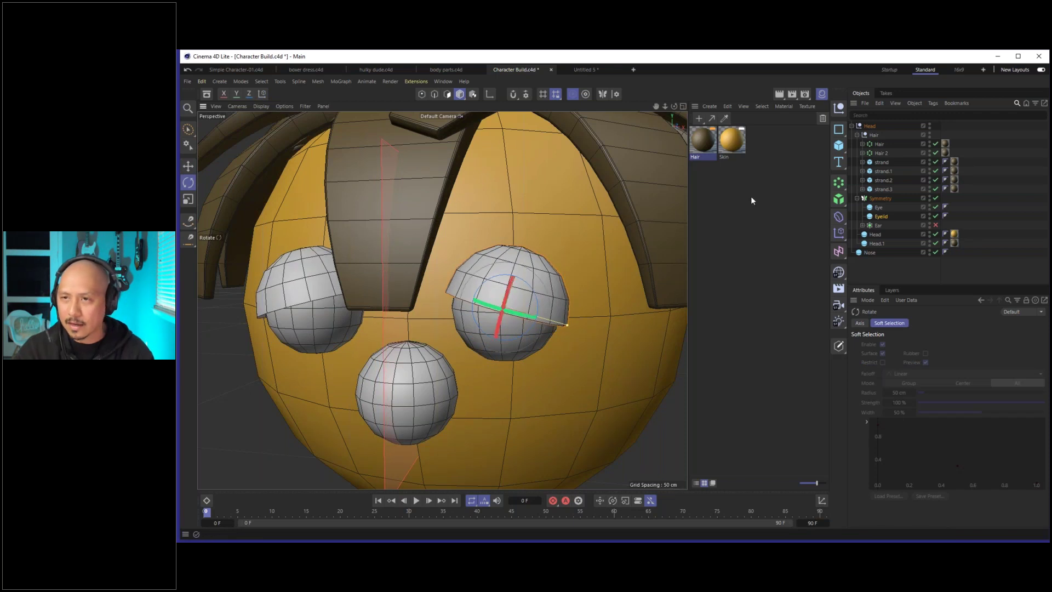
Duplicate the Skin material, darken the copy's color to a V of 65% and apply it to the Eyelid.
drag(732, 145, 752, 144)
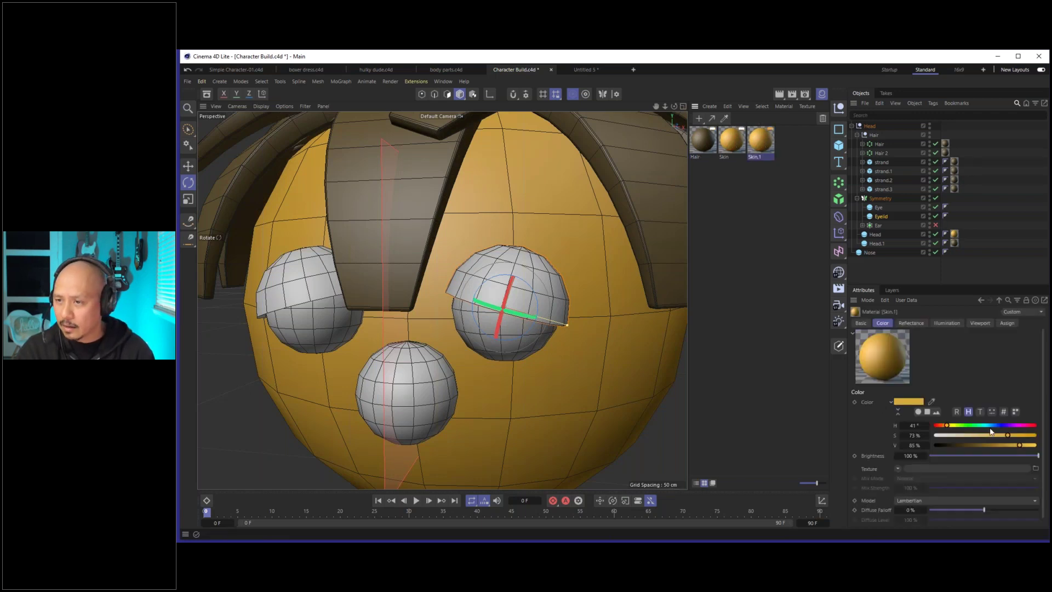
drag(1013, 443, 989, 449)
click(998, 448)
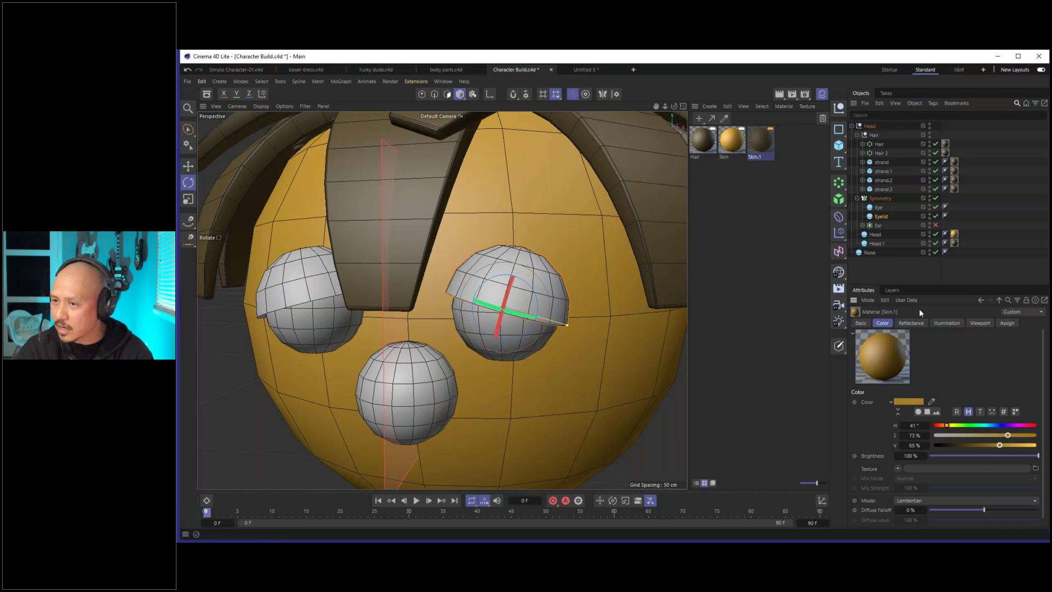
drag(886, 216, 886, 216)
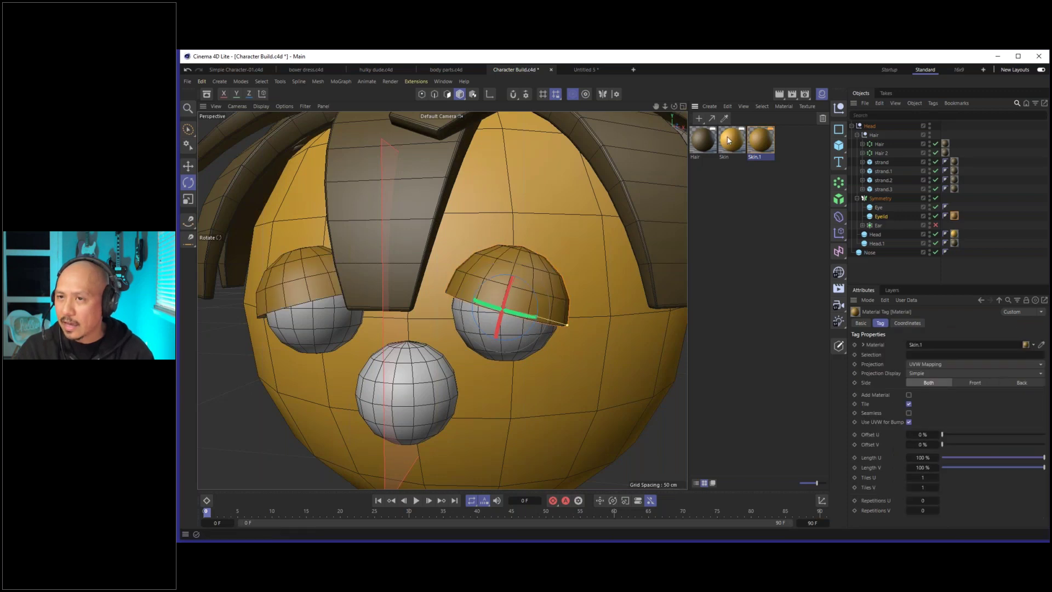
Apply the original Skin material to the Nose and create a new default material.
drag(732, 140, 419, 387)
click(775, 222)
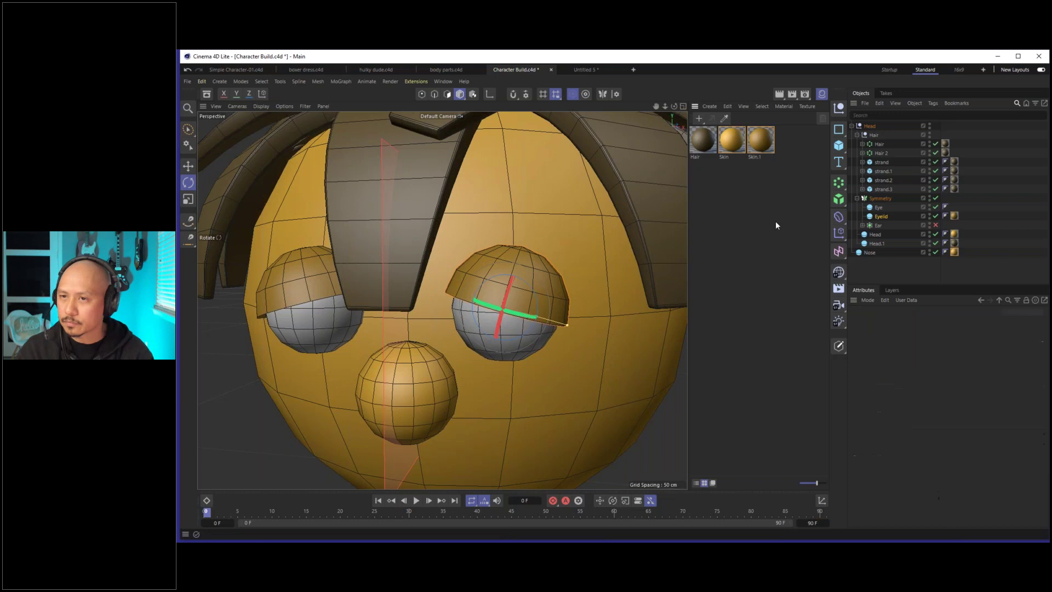
click(701, 120)
click(721, 130)
click(704, 145)
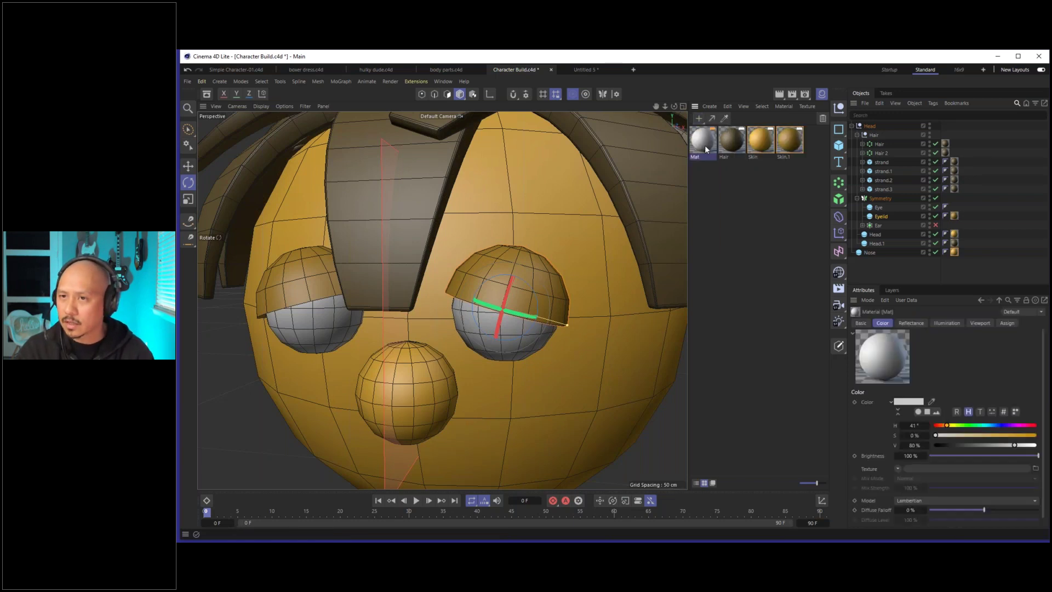
View the hair model in the Untitled 5 document and return to Character Build.c4d.
click(596, 67)
click(523, 69)
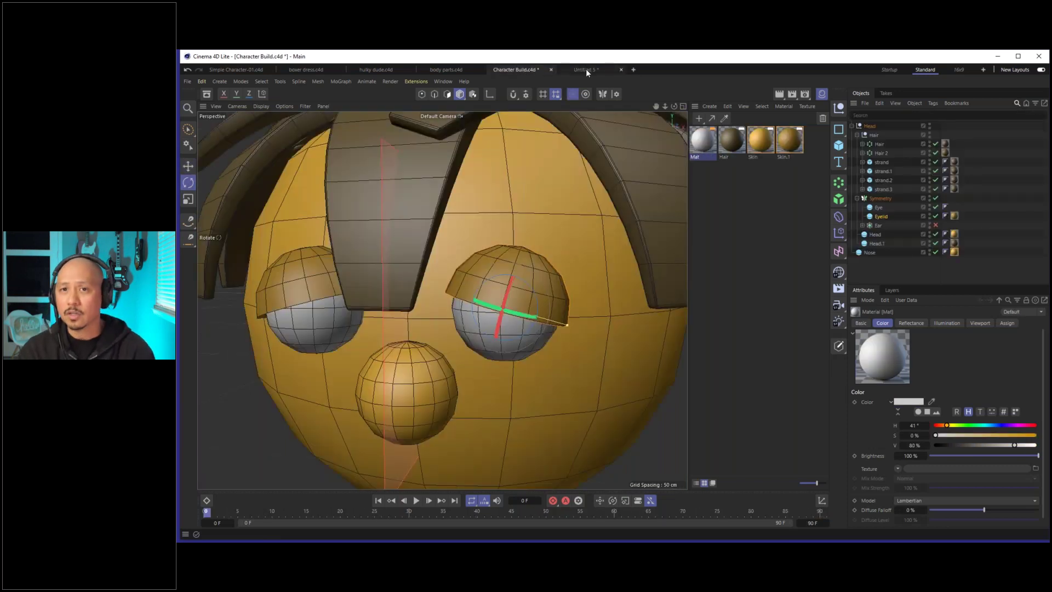
click(586, 68)
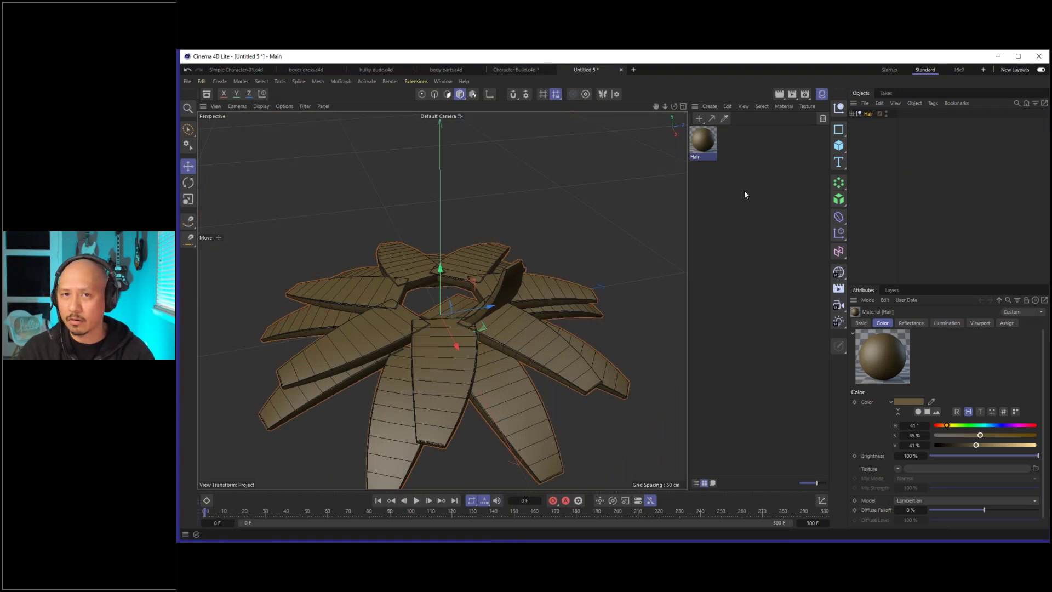
click(521, 69)
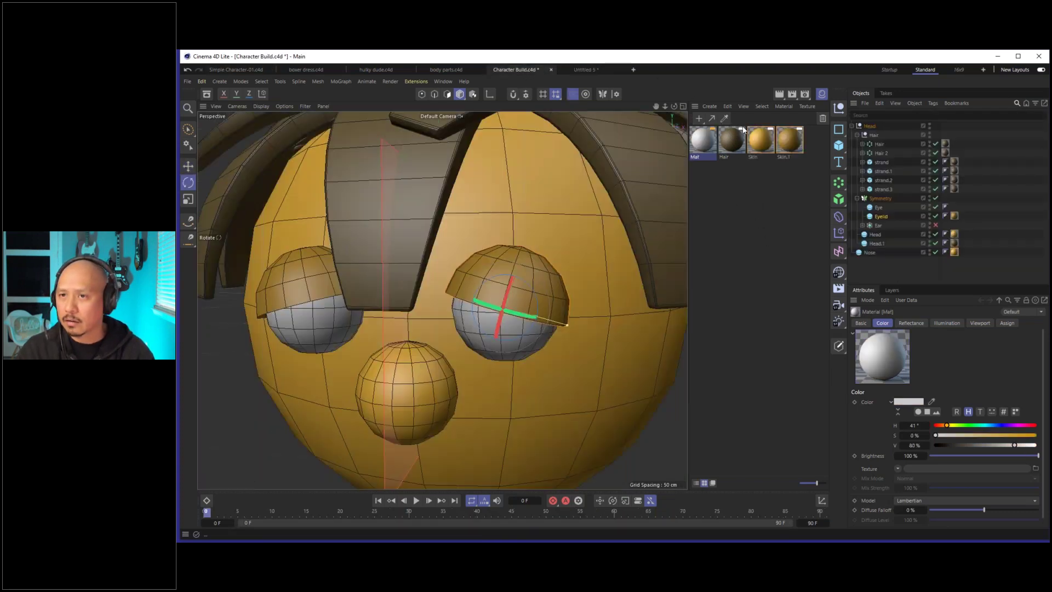
Rename the new material Black and darken its color to a V of 8%.
double_click(697, 158)
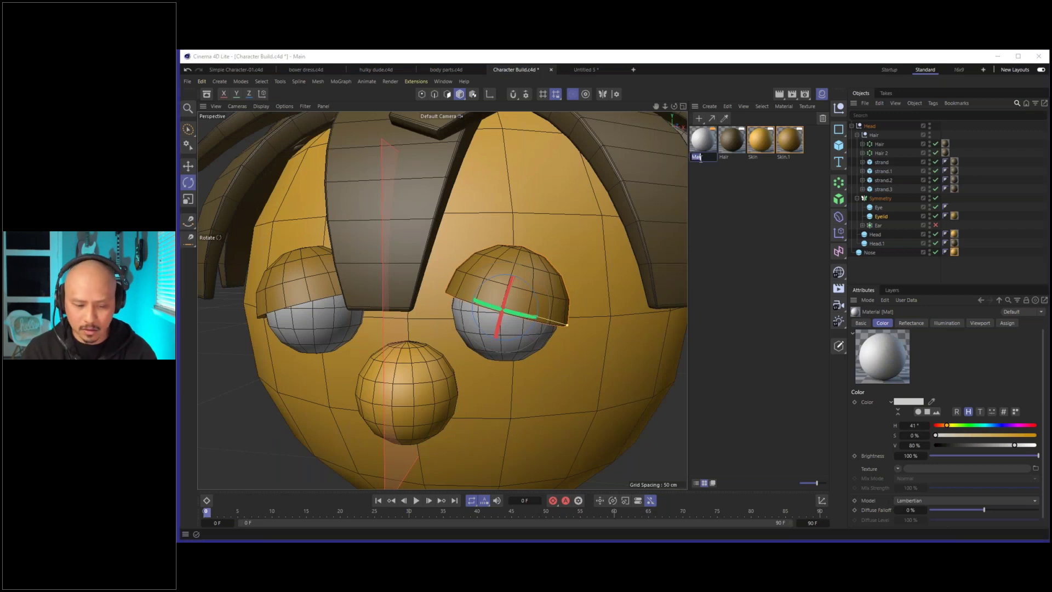
text(Black)
key(Return)
click(945, 445)
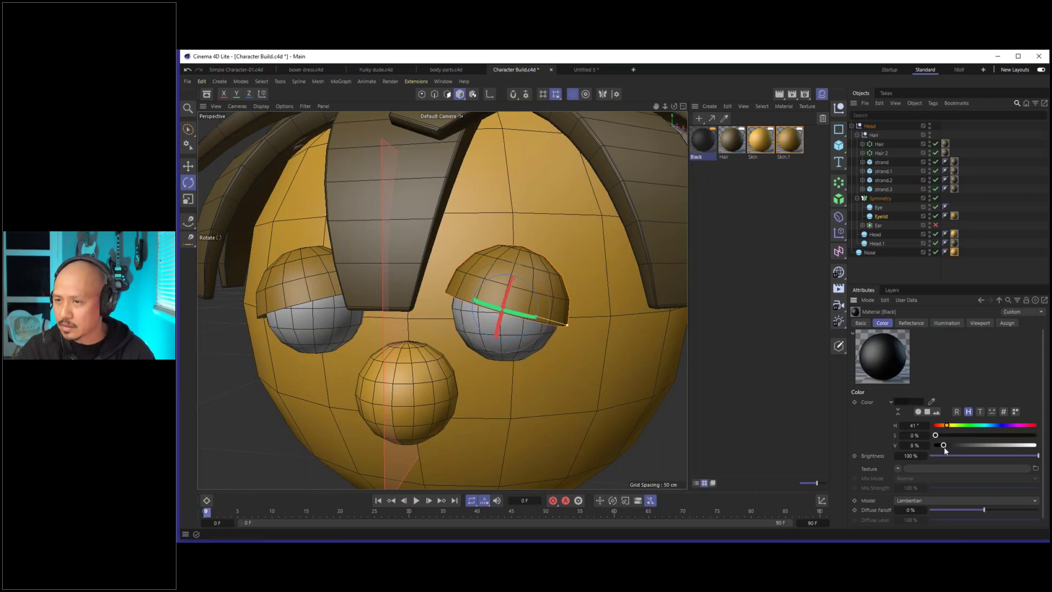
Apply the Black material to the Eye sphere inside the Symmetry and check it on the head.
click(758, 349)
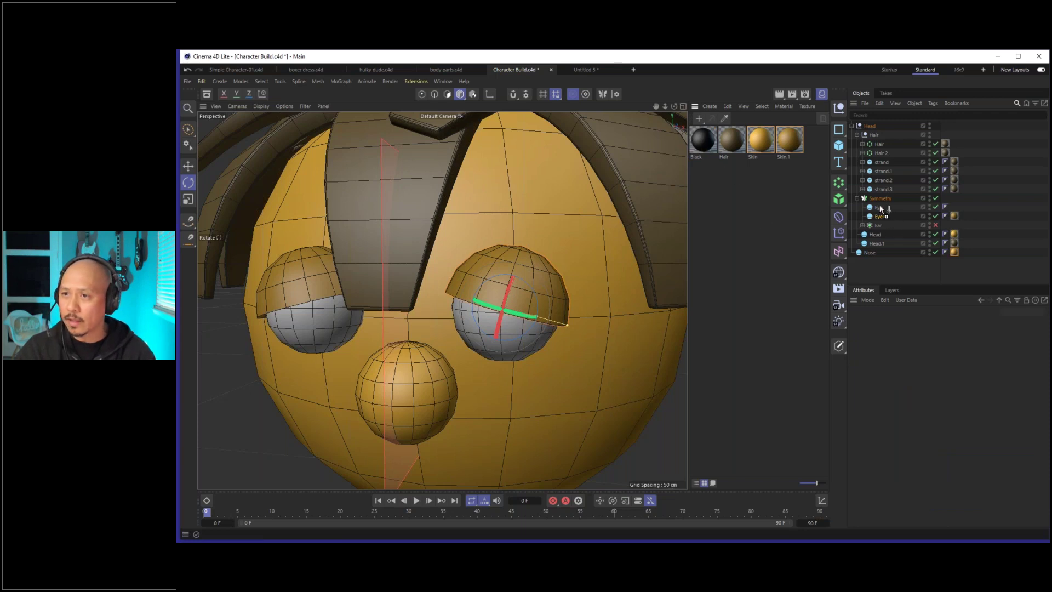
drag(881, 209, 879, 207)
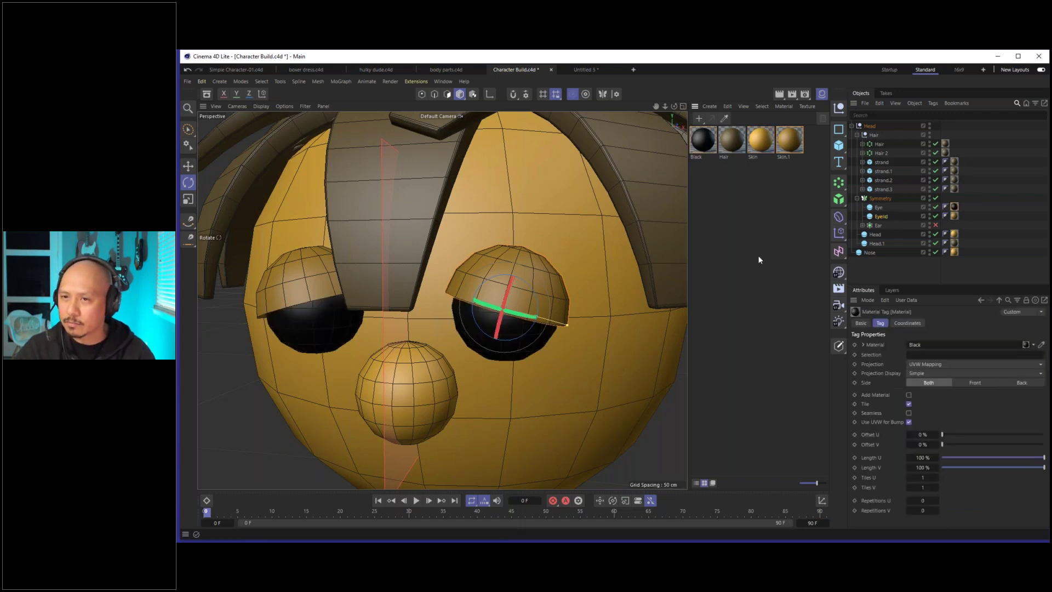
scroll(474, 313, down, 3)
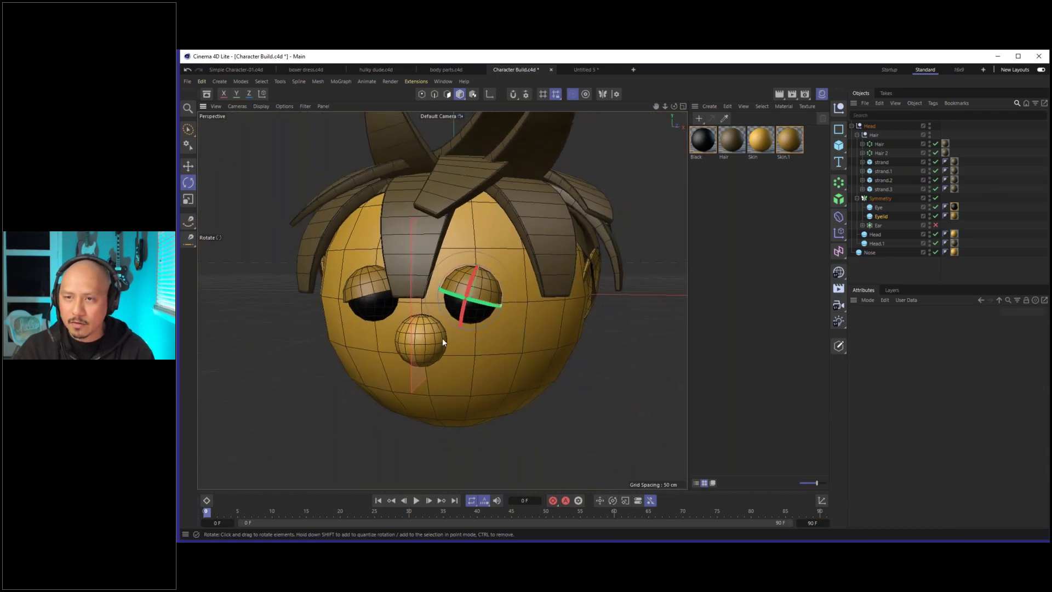
alt+drag(452, 340, 414, 349)
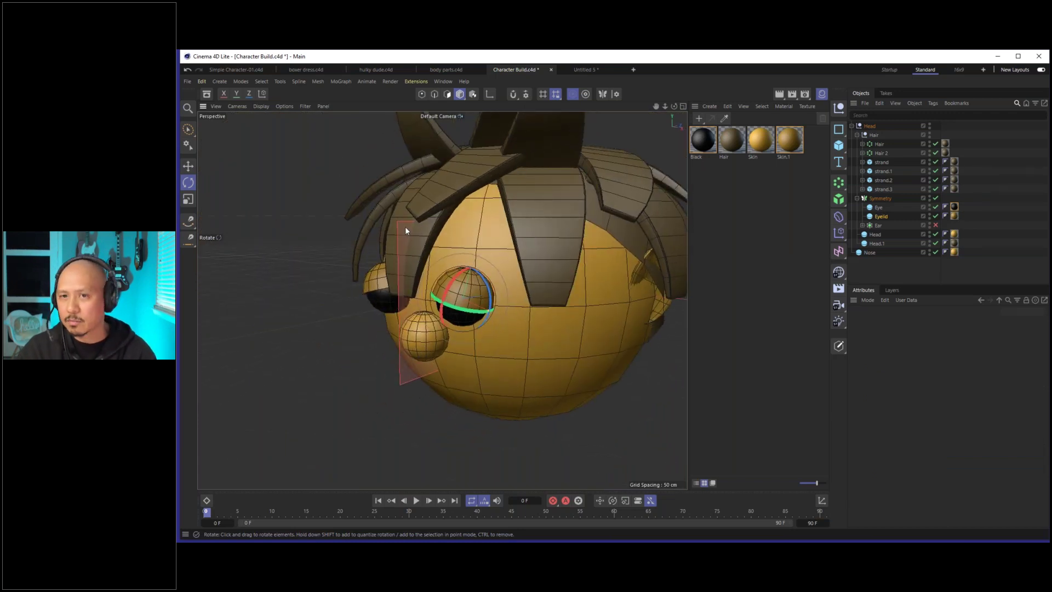
Turn off Show Planes for the Symmetry object that mirrors the eyes.
click(880, 199)
double_click(880, 199)
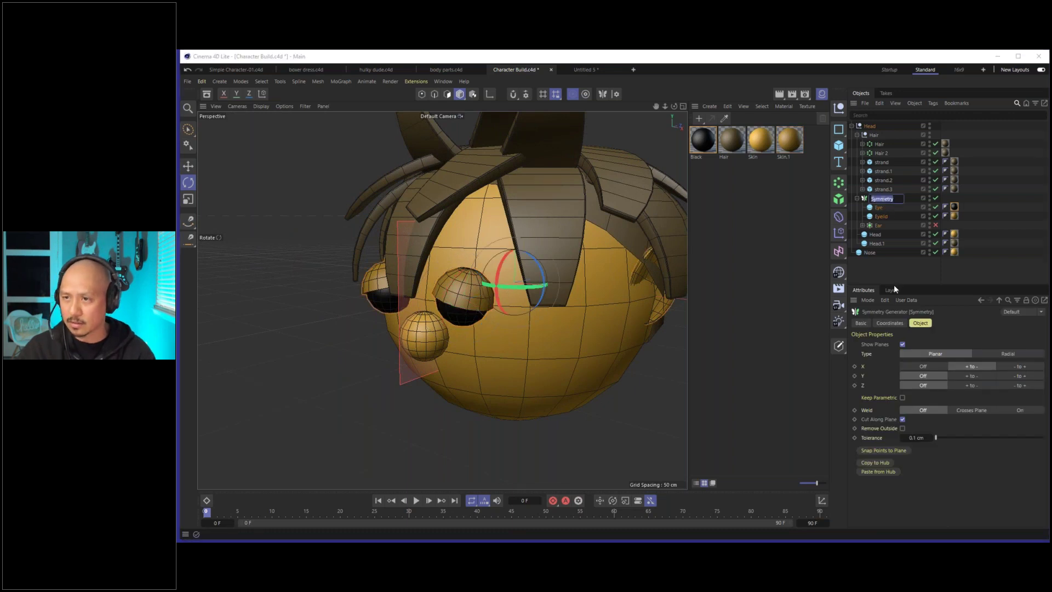
click(877, 345)
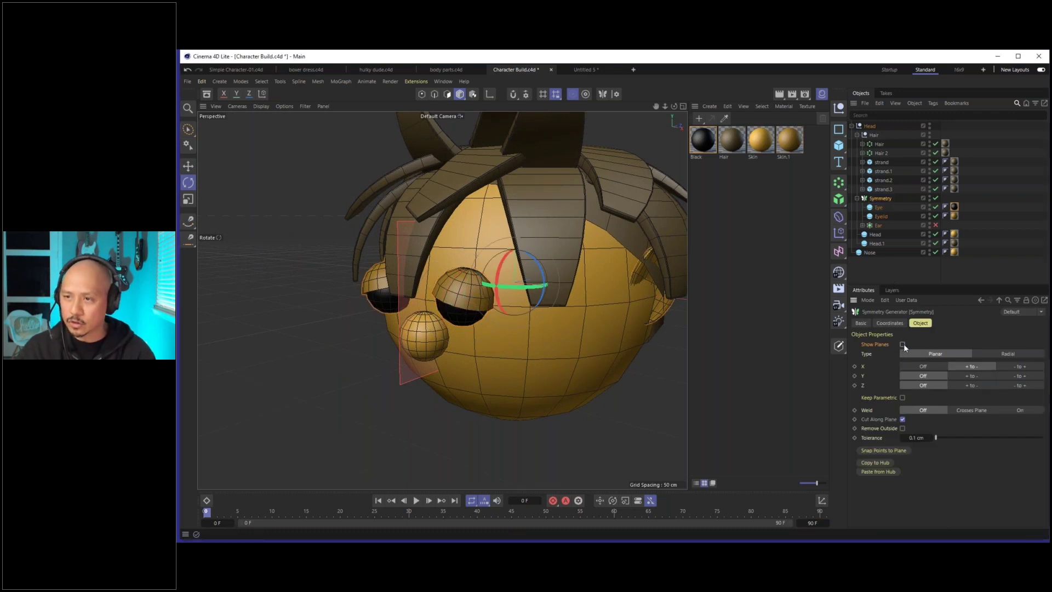
click(903, 345)
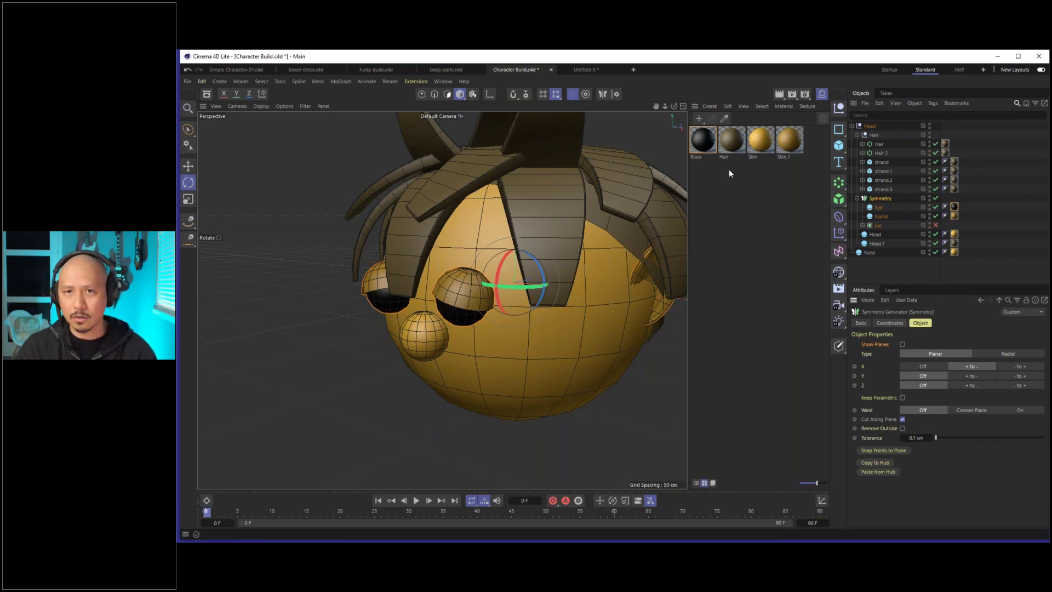
click(416, 81)
mouse_move(256, 83)
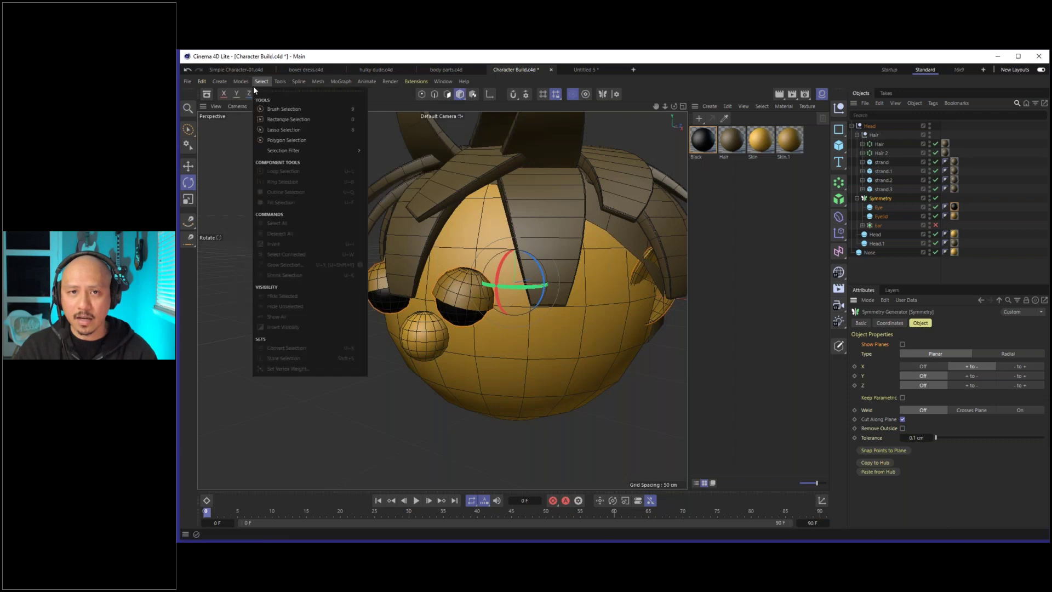
mouse_move(307, 81)
mouse_move(342, 82)
click(350, 90)
click(356, 81)
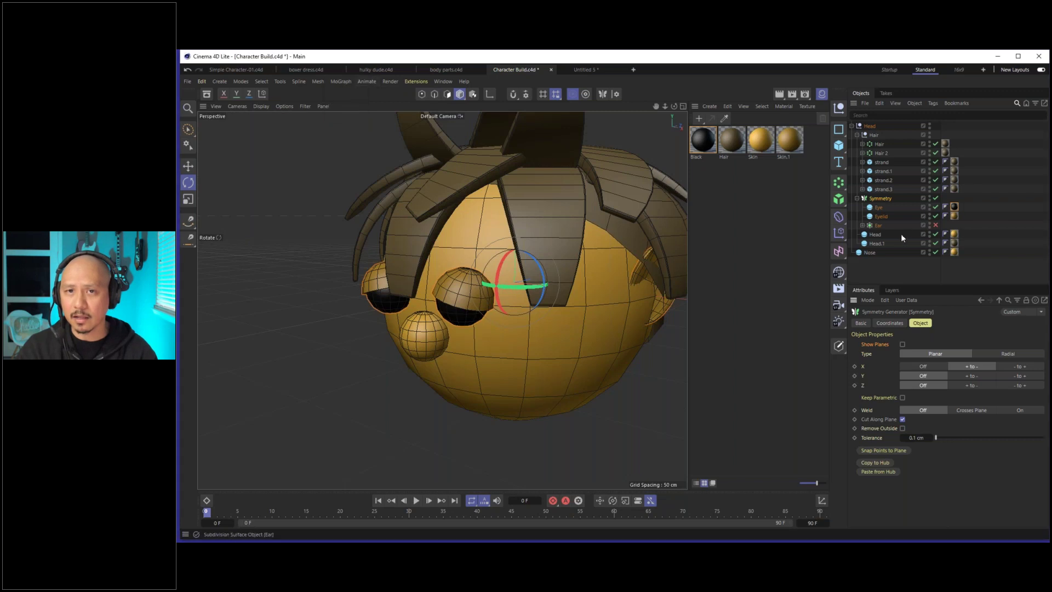
click(912, 278)
scroll(467, 300, down, 5)
alt+drag(467, 300, 522, 320)
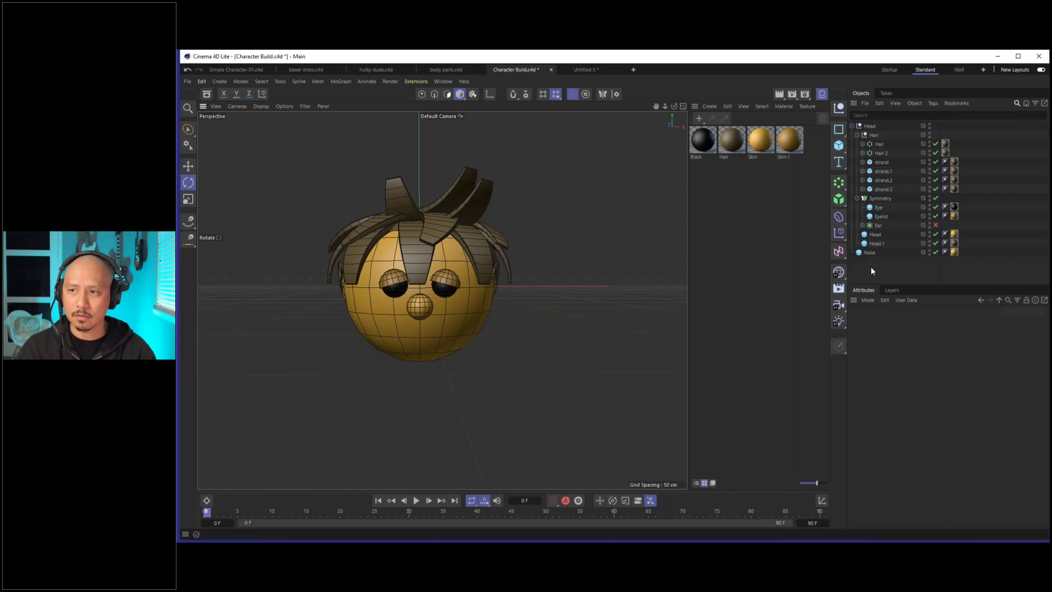
Delete the Hair null and the Hair material from the Untitled 5 document and return to Character Build.c4d.
click(589, 69)
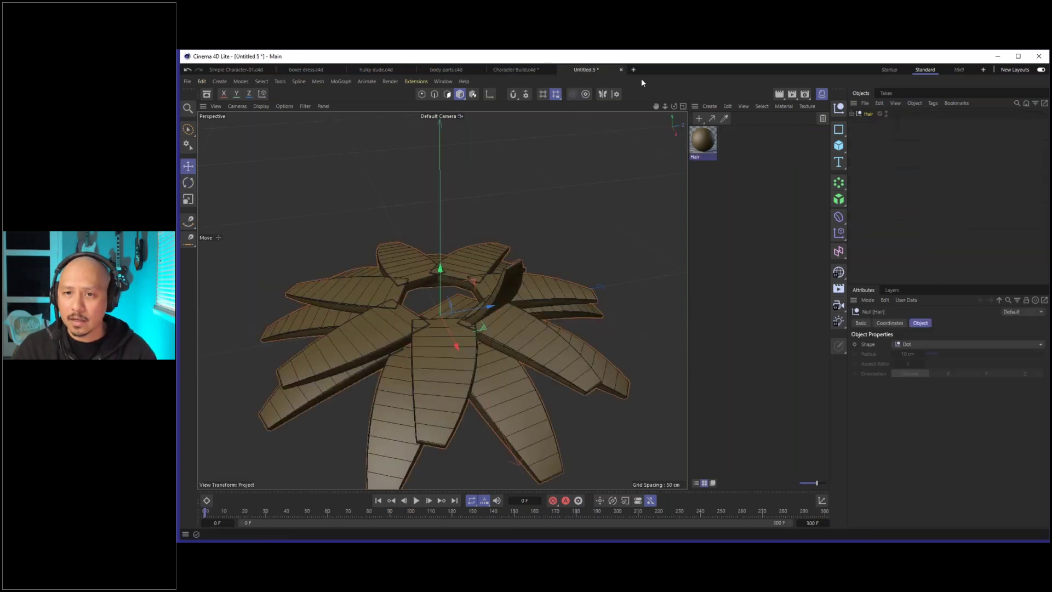
double_click(868, 113)
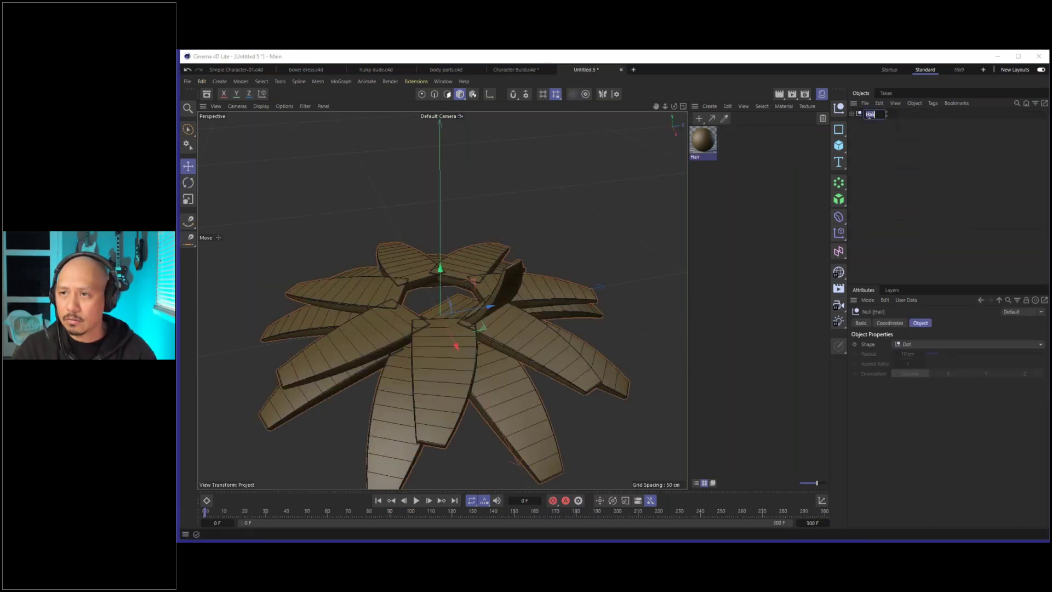
click(705, 142)
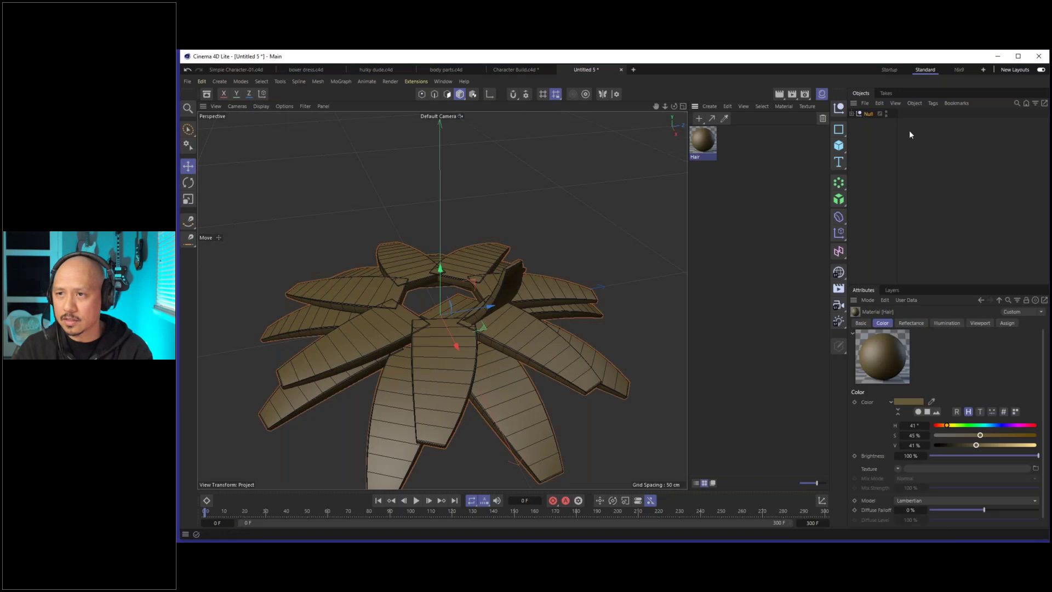
click(866, 114)
key(Delete)
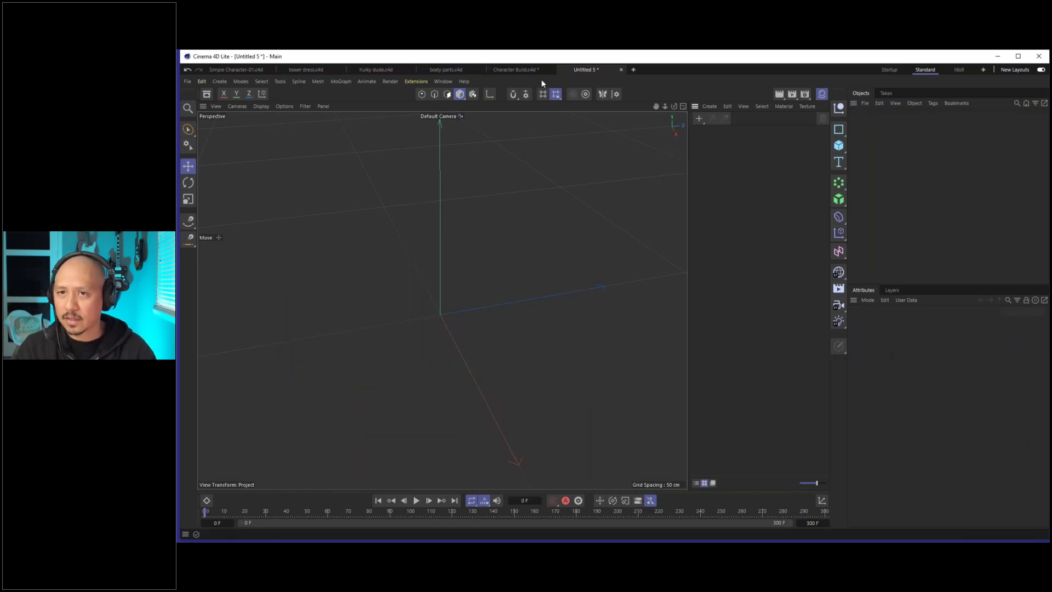
click(531, 70)
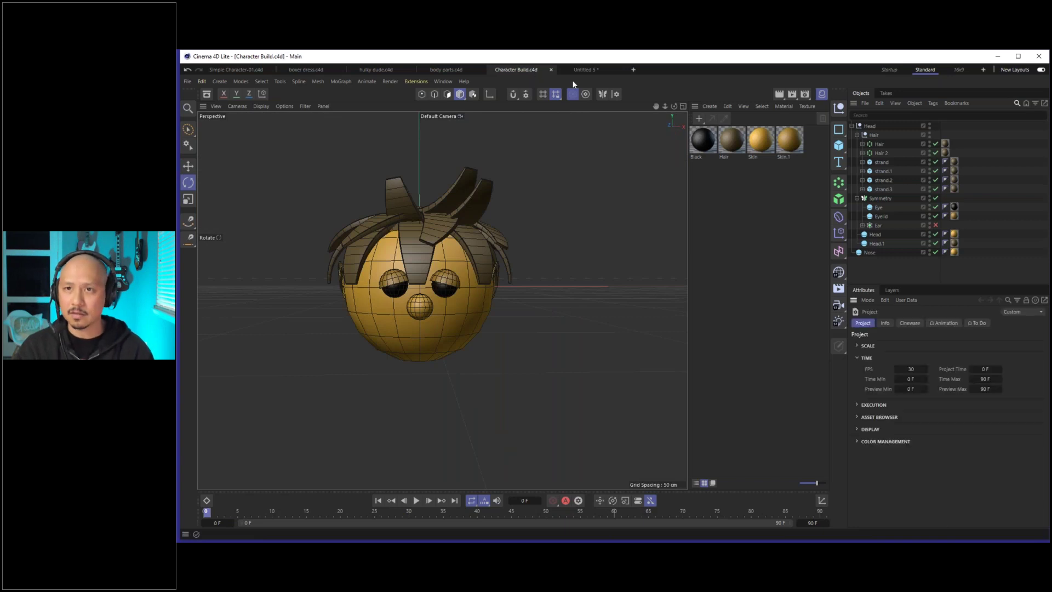
Add a Circle spline to the emptied Untitled 5 document and show its object properties.
click(585, 70)
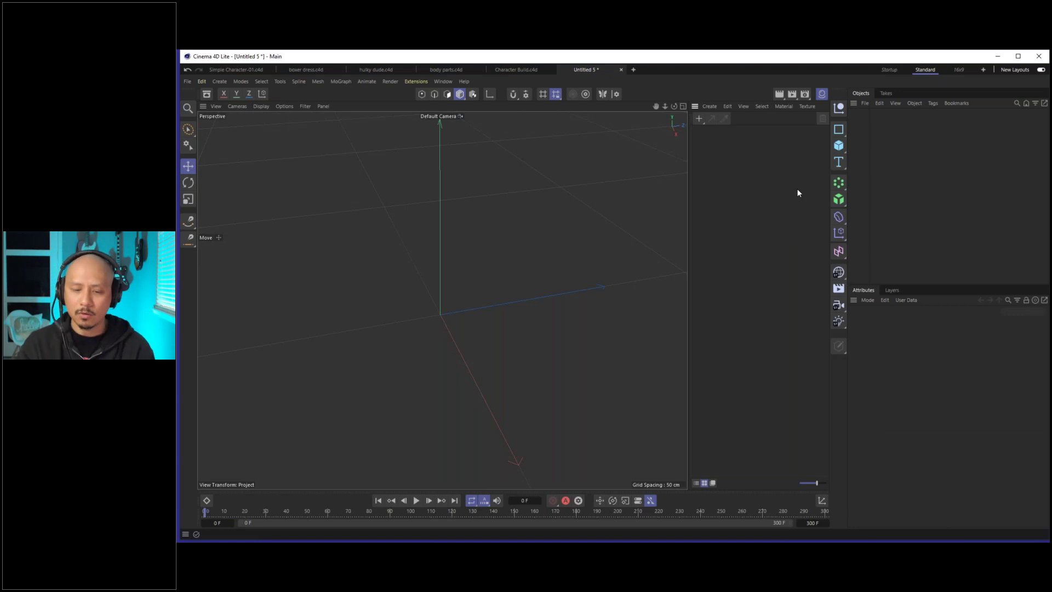
click(843, 133)
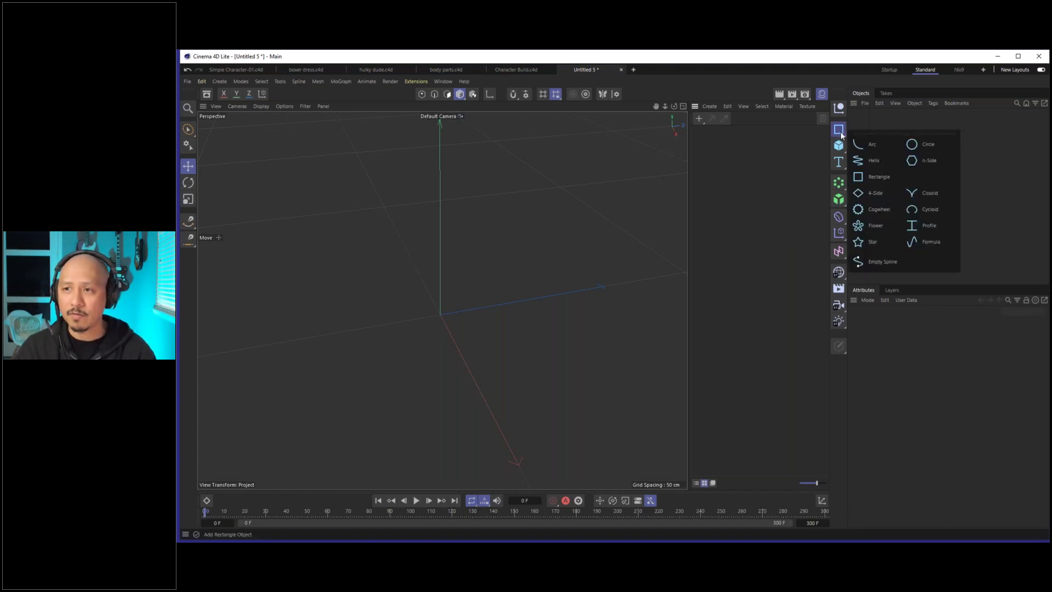
click(807, 137)
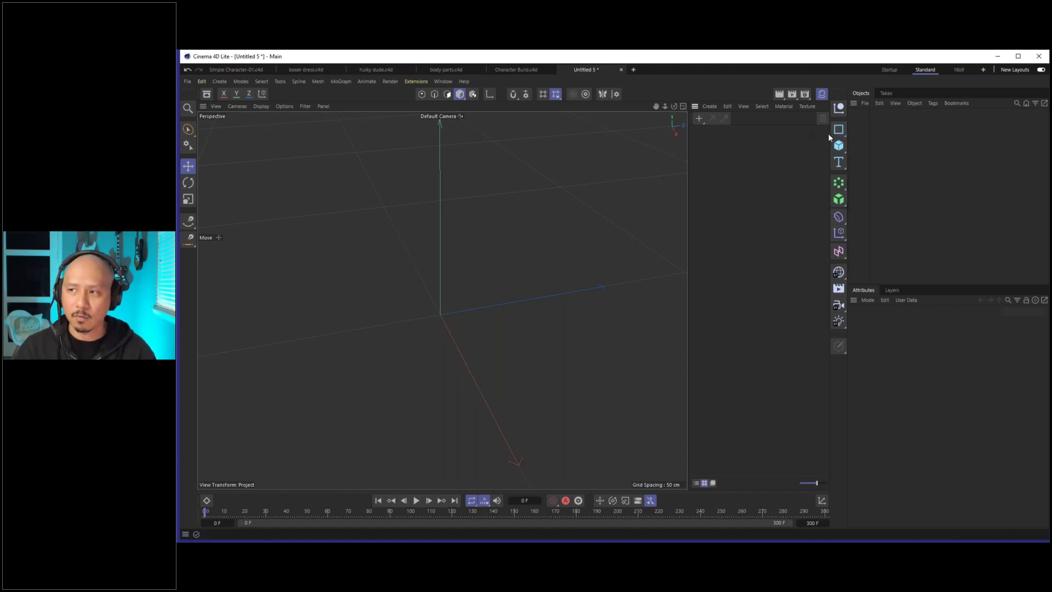
click(842, 133)
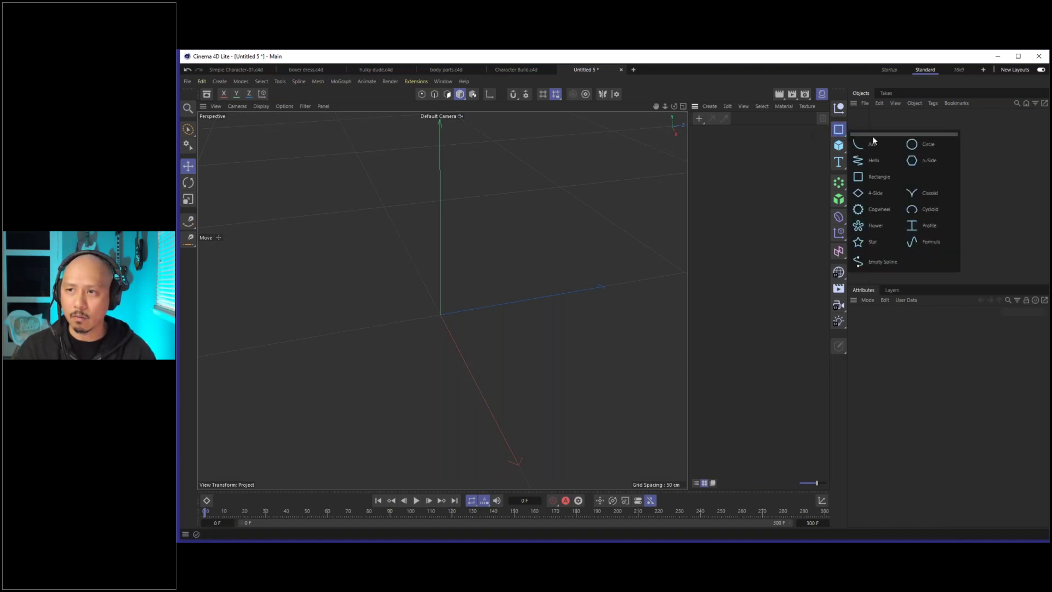
click(917, 146)
key(t)
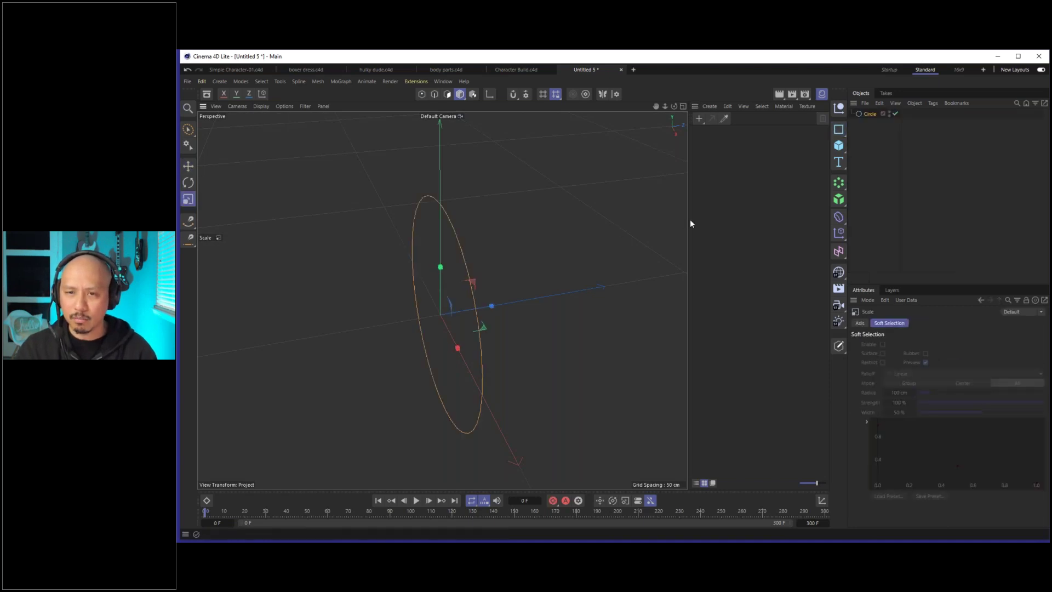
alt+drag(565, 280, 550, 310)
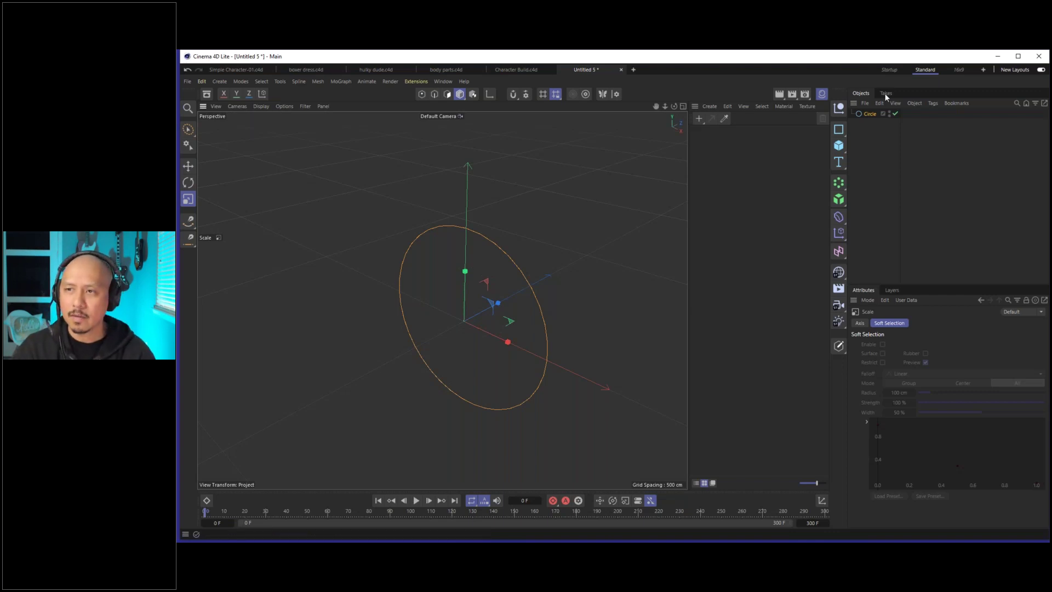
click(866, 114)
alt+drag(566, 294, 573, 282)
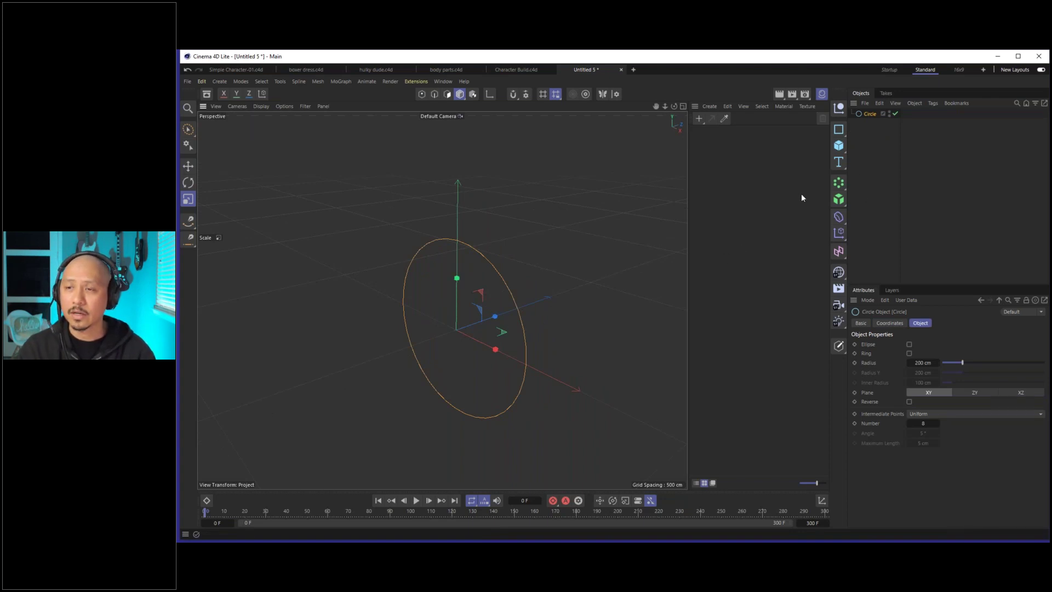
Add a Rectangle spline scaled up to about 872 cm square, placed at the same hierarchy level as the Circle.
click(838, 130)
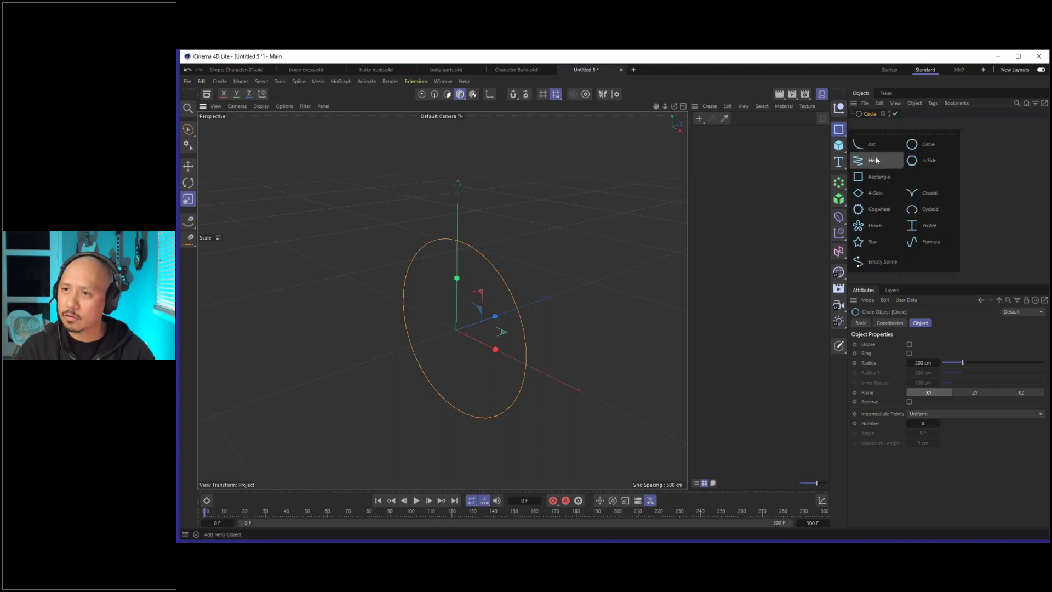
shift+click(877, 176)
key(t)
drag(312, 360, 494, 292)
alt+middle_drag(494, 292, 508, 286)
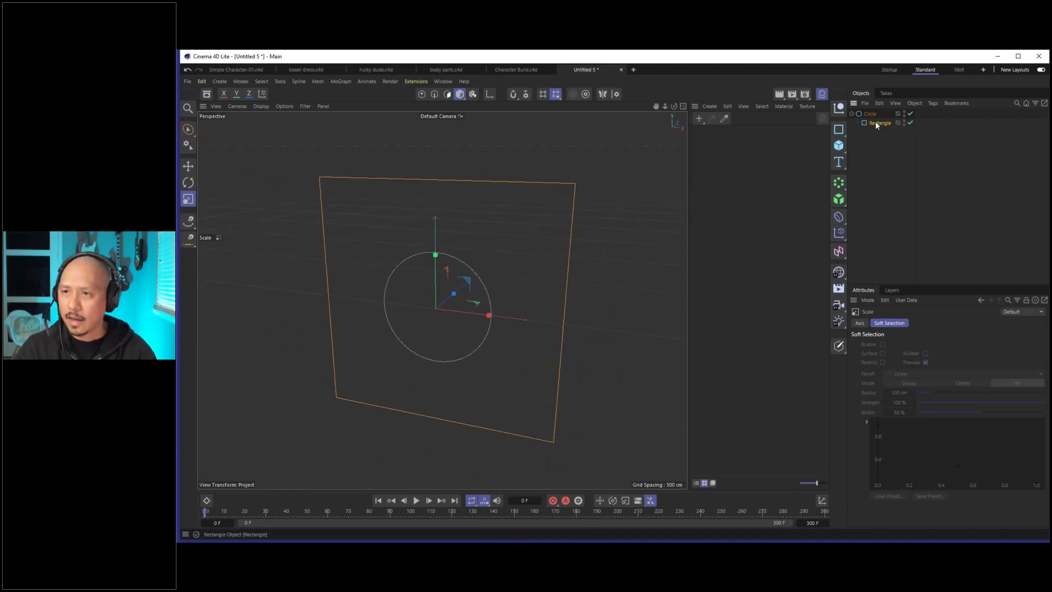
drag(876, 133, 876, 133)
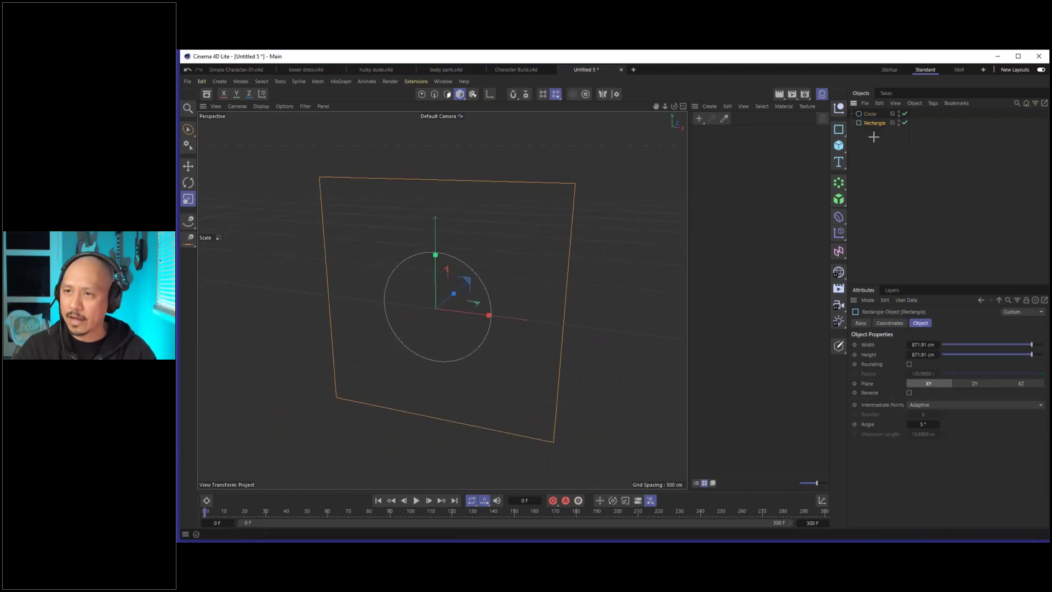
click(863, 182)
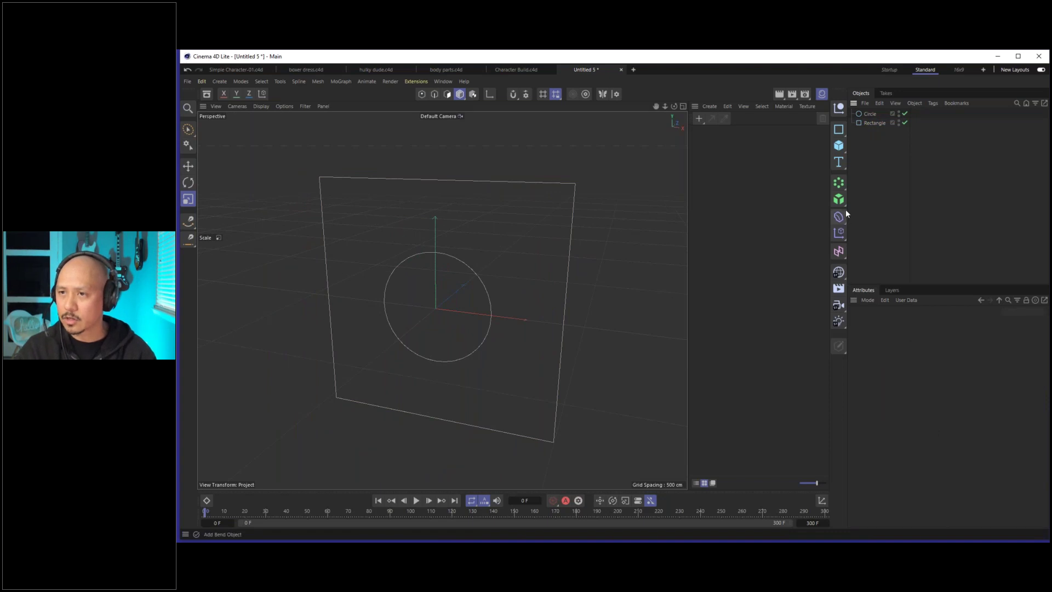
Add a Sweep generator and nest the Circle and Rectangle splines inside it, with the Circle above the Rectangle.
click(838, 183)
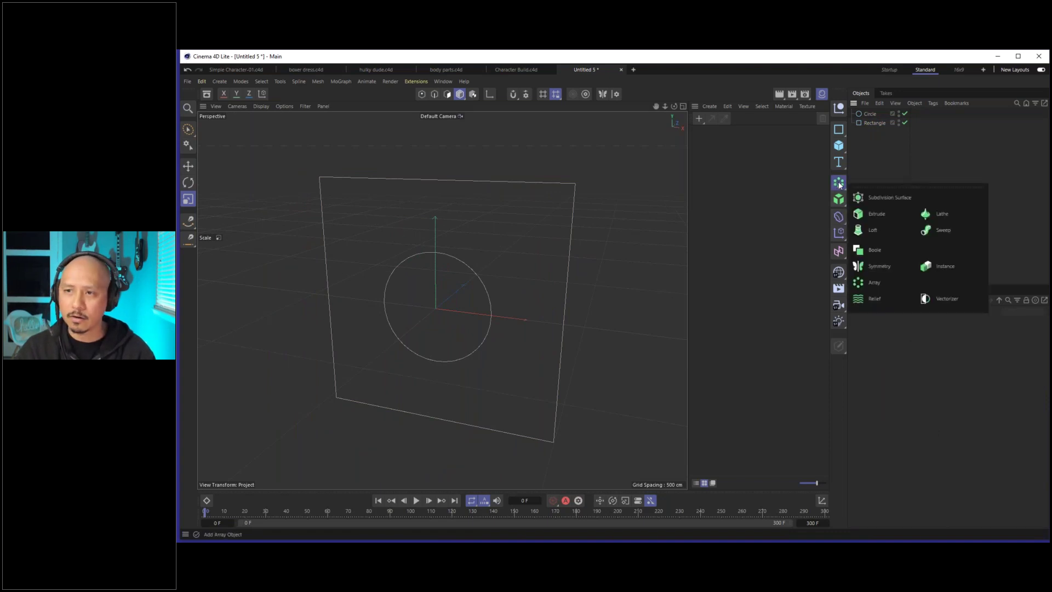
click(946, 225)
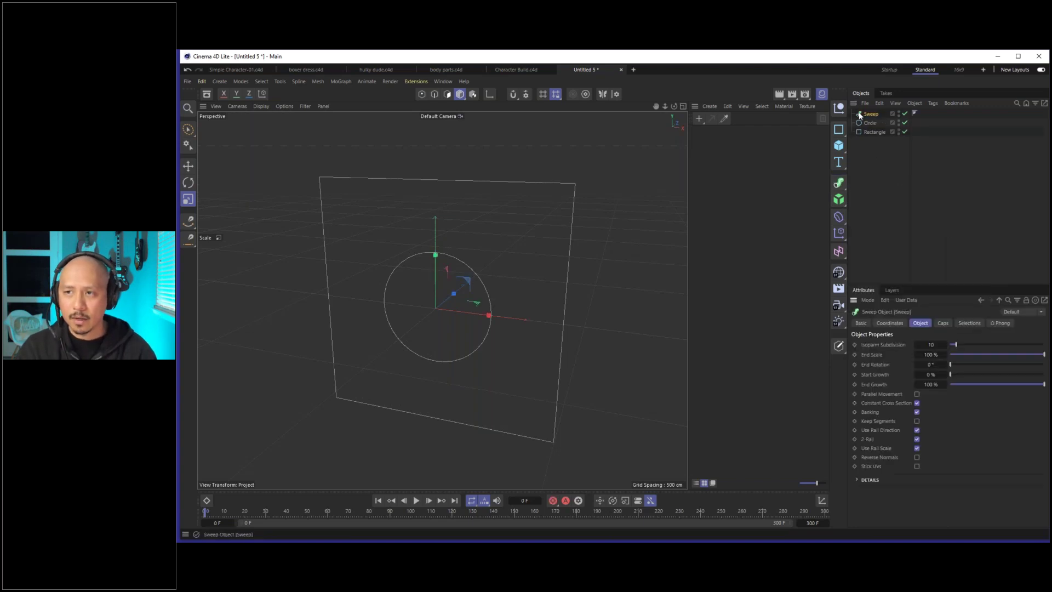
drag(887, 153, 872, 116)
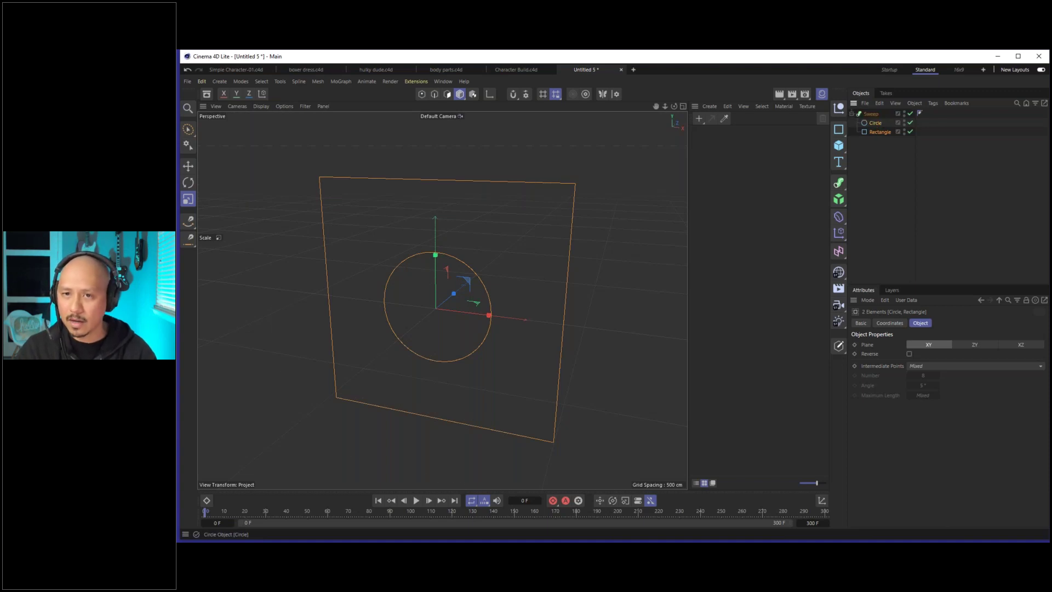
Examine the two splines of the Sweep and set the Circle's intermediate points Number to 0.
click(871, 123)
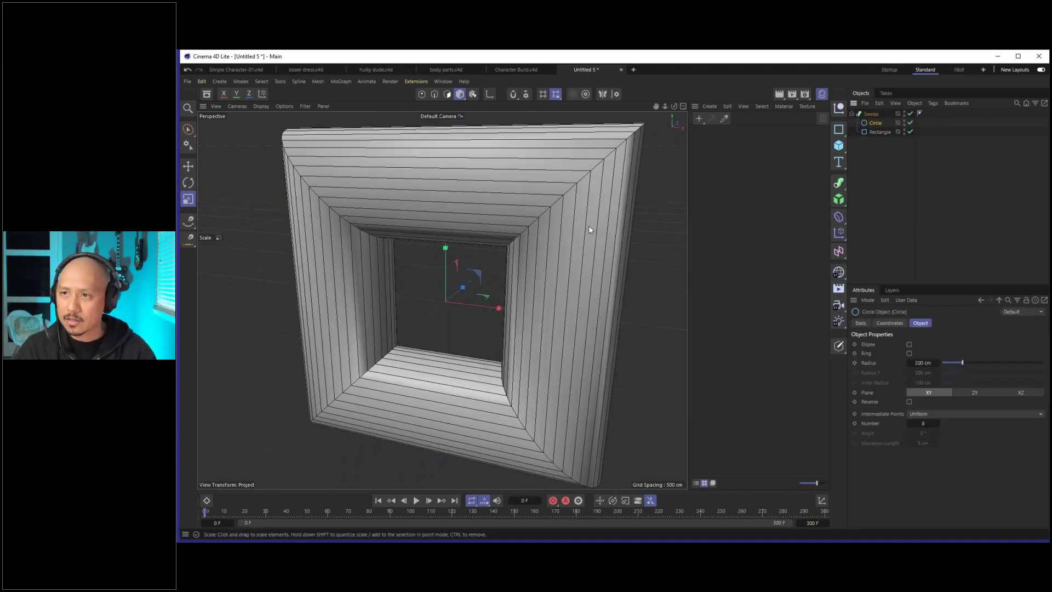
click(884, 132)
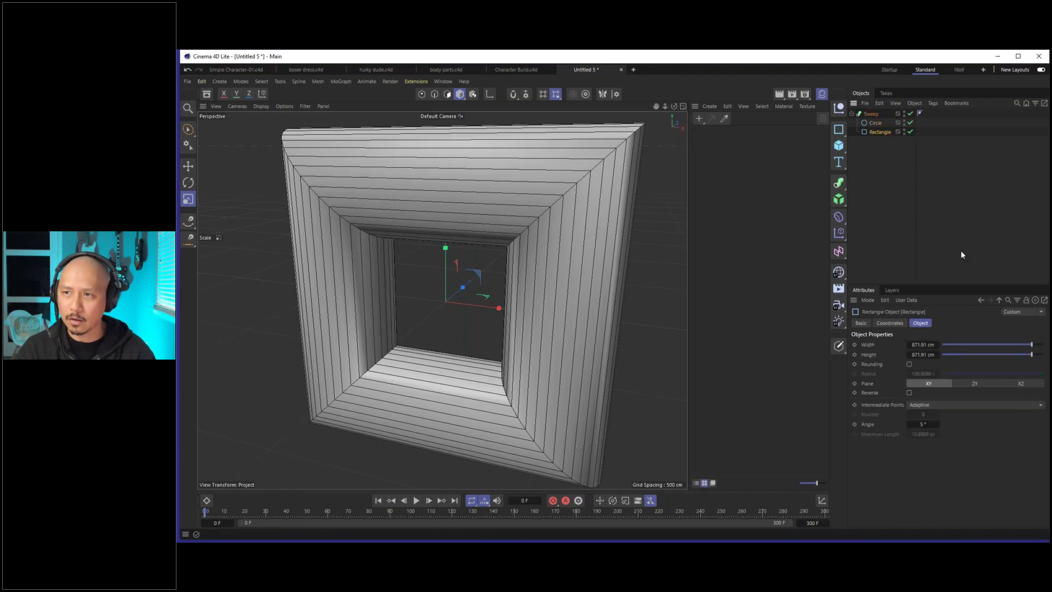
alt+drag(559, 244, 608, 241)
click(874, 123)
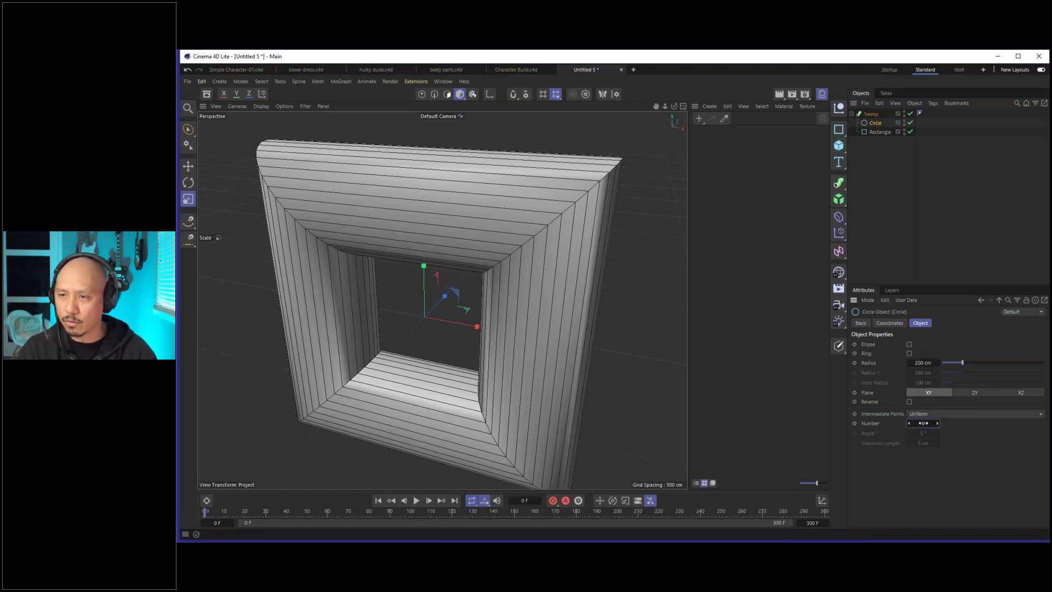
drag(922, 423, 898, 423)
alt+drag(543, 241, 526, 253)
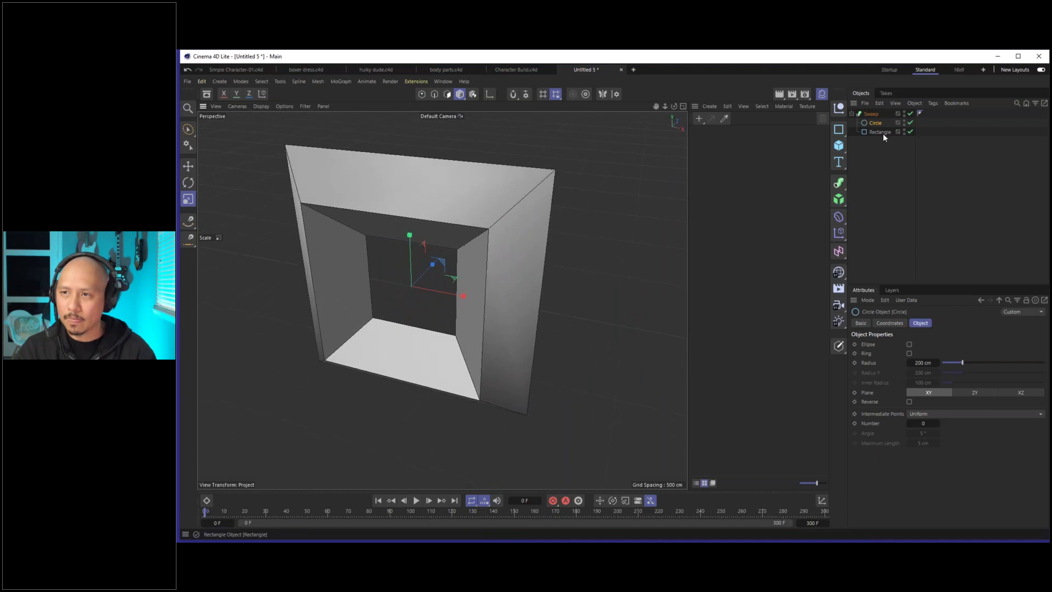
Move the Rectangle above the Circle inside the Sweep and scale it down to about 591 cm square.
click(880, 132)
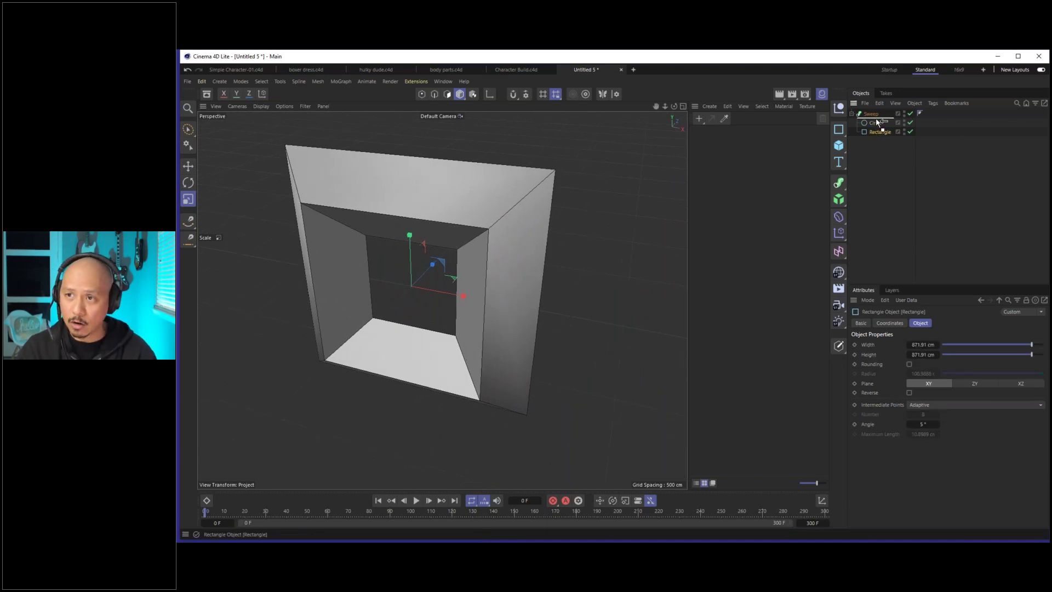
drag(876, 117, 875, 118)
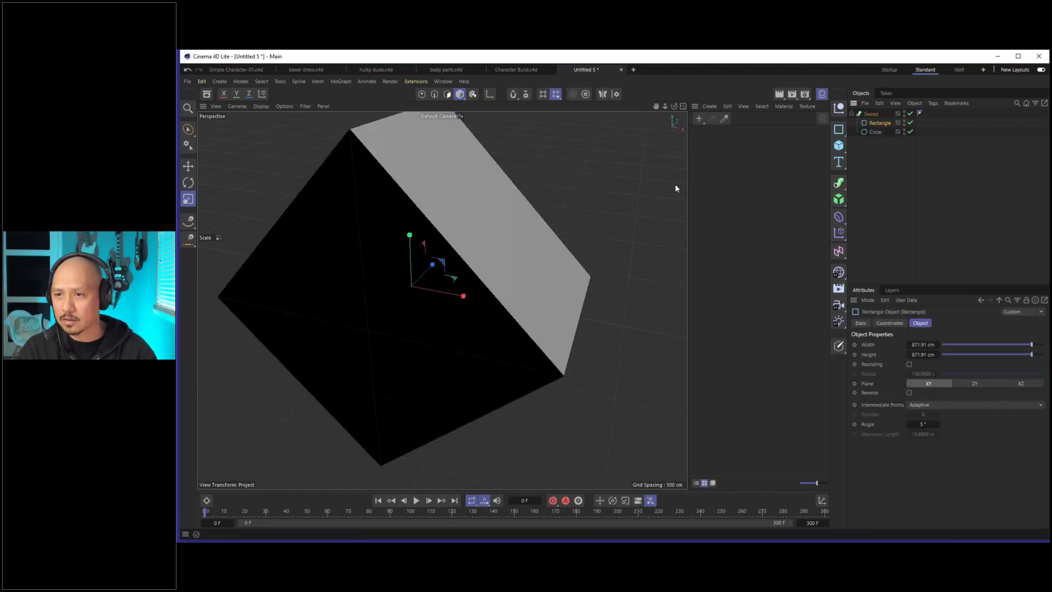
drag(619, 211, 535, 288)
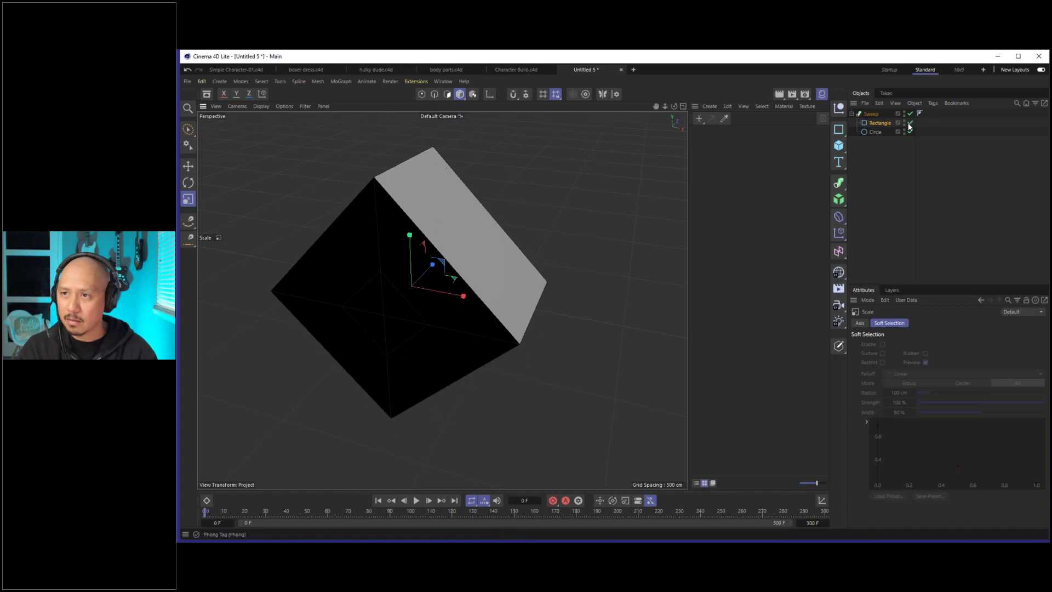
Scale the Sweep's Circle path up to a radius of about 1136 cm.
drag(518, 258, 665, 202)
drag(412, 330, 466, 289)
scroll(526, 290, down, 5)
alt+drag(531, 290, 487, 318)
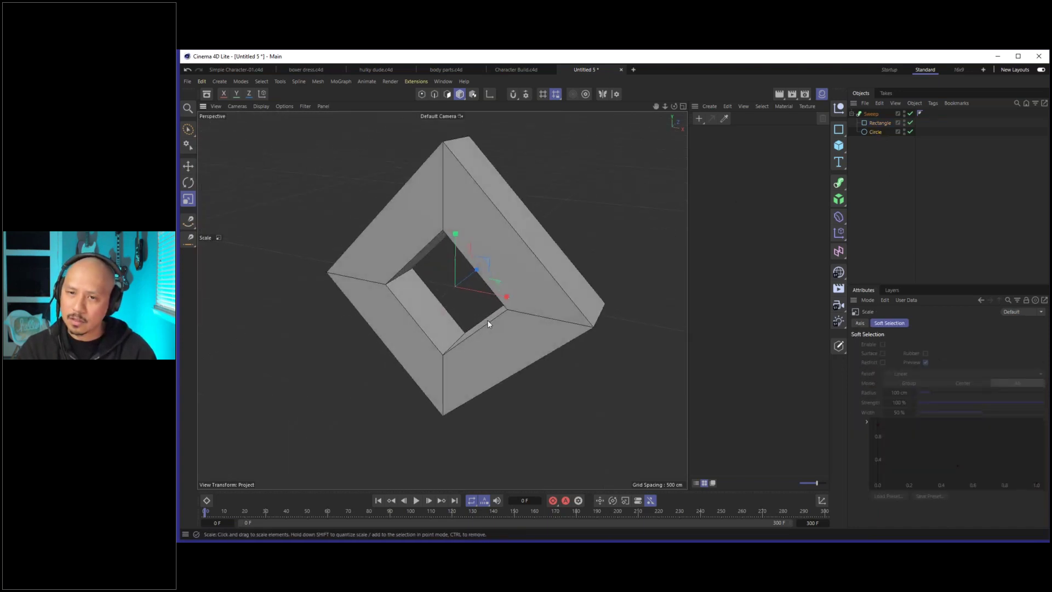
Set the Circle's Uniform intermediate points Number to 4.
click(876, 132)
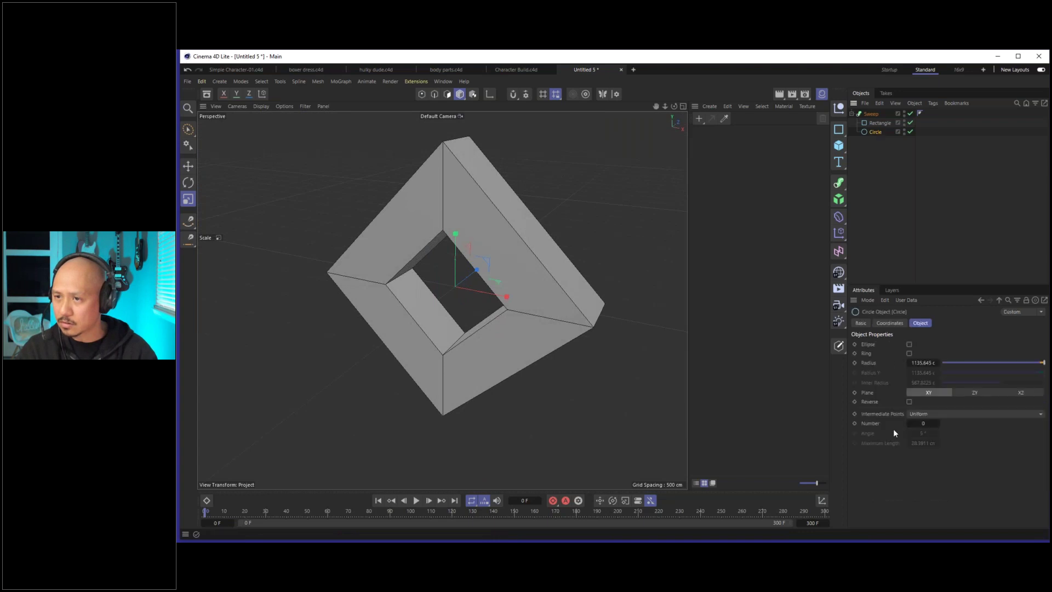
click(937, 423)
click(936, 423)
click(936, 423)
click(937, 423)
click(938, 423)
click(937, 423)
click(908, 424)
click(908, 424)
alt+drag(626, 345, 541, 292)
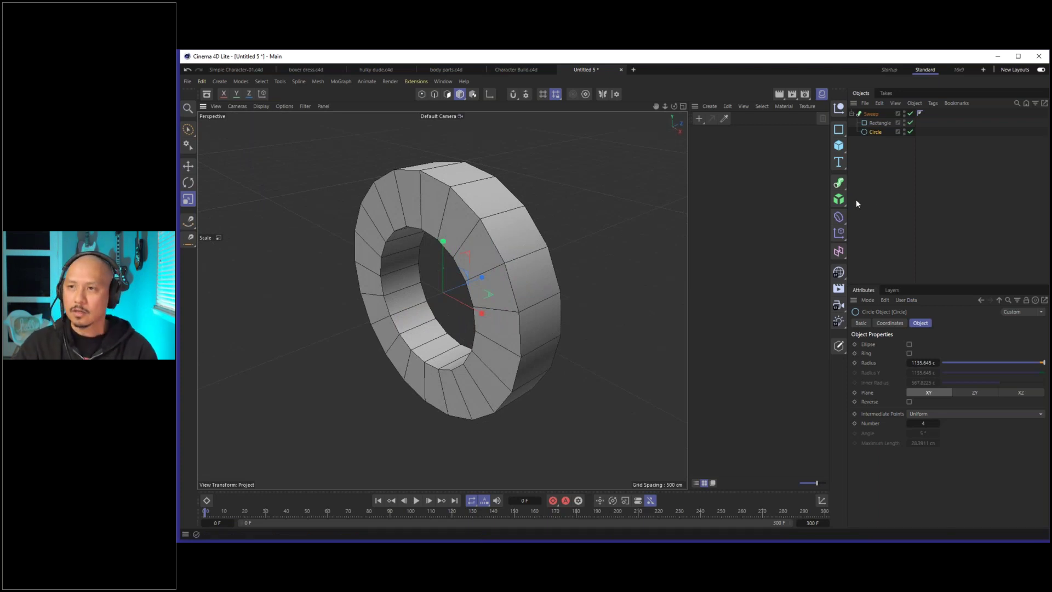
Add a Cylinder primitive beside the Sweep for comparison, then remove it again.
click(875, 163)
click(838, 145)
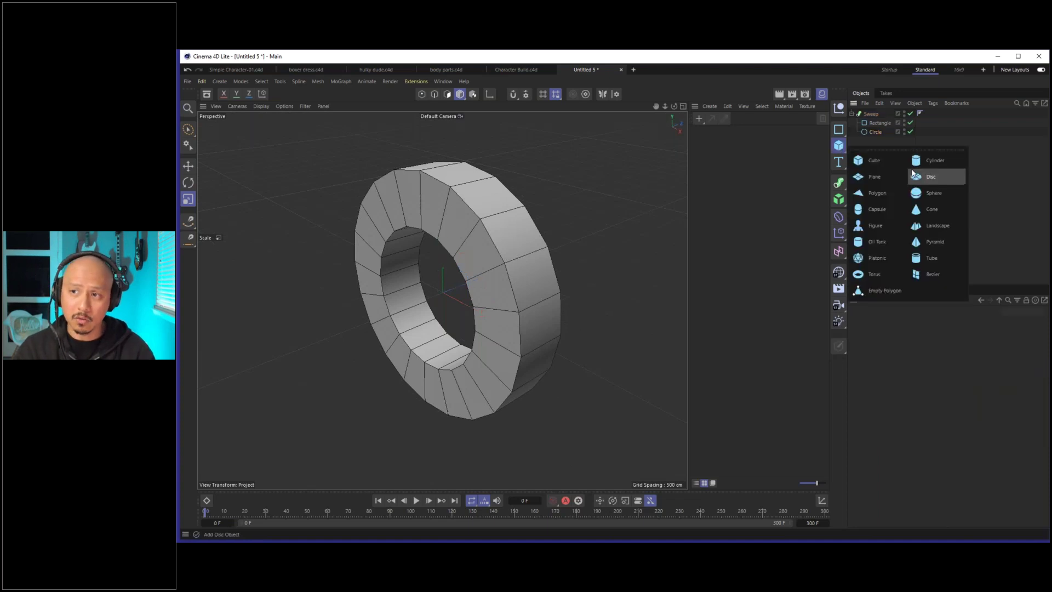
click(944, 161)
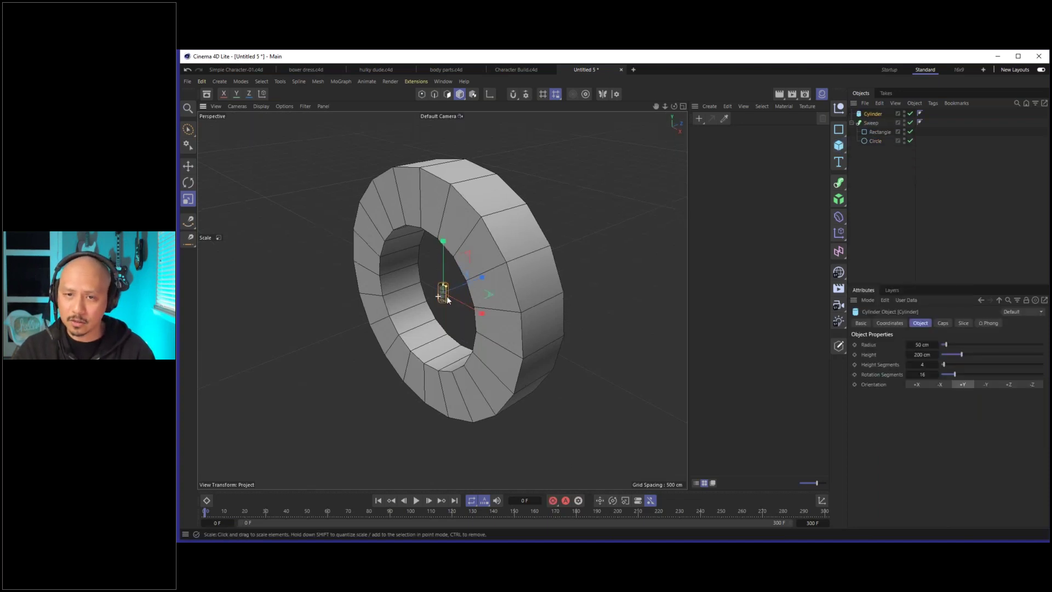
scroll(446, 296, up, 5)
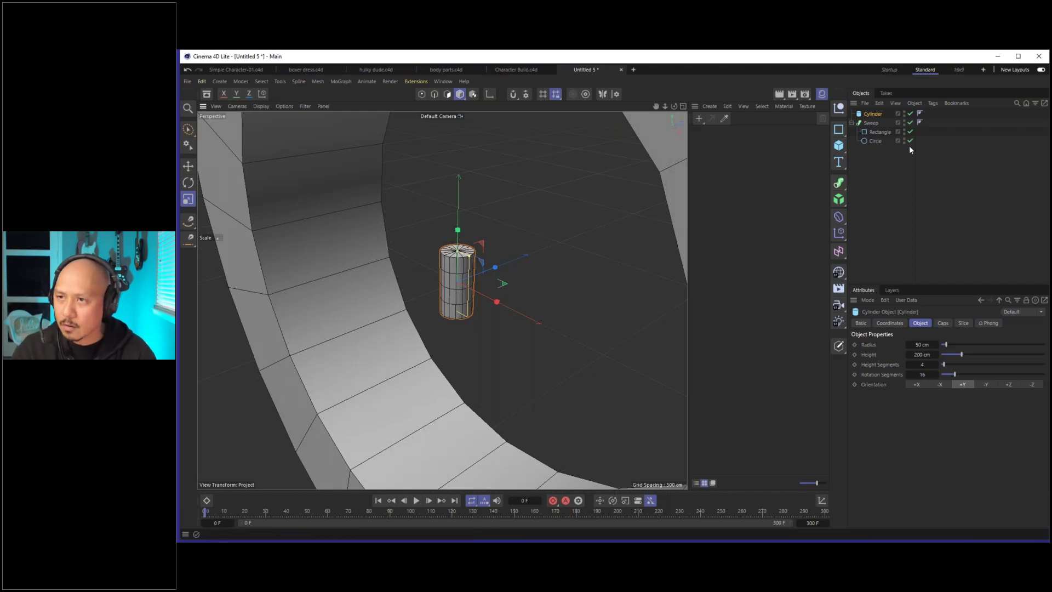
click(880, 162)
click(873, 114)
key(Delete)
Delete the Rectangle spline from the Sweep, keeping only the Circle inside it.
click(873, 133)
click(873, 123)
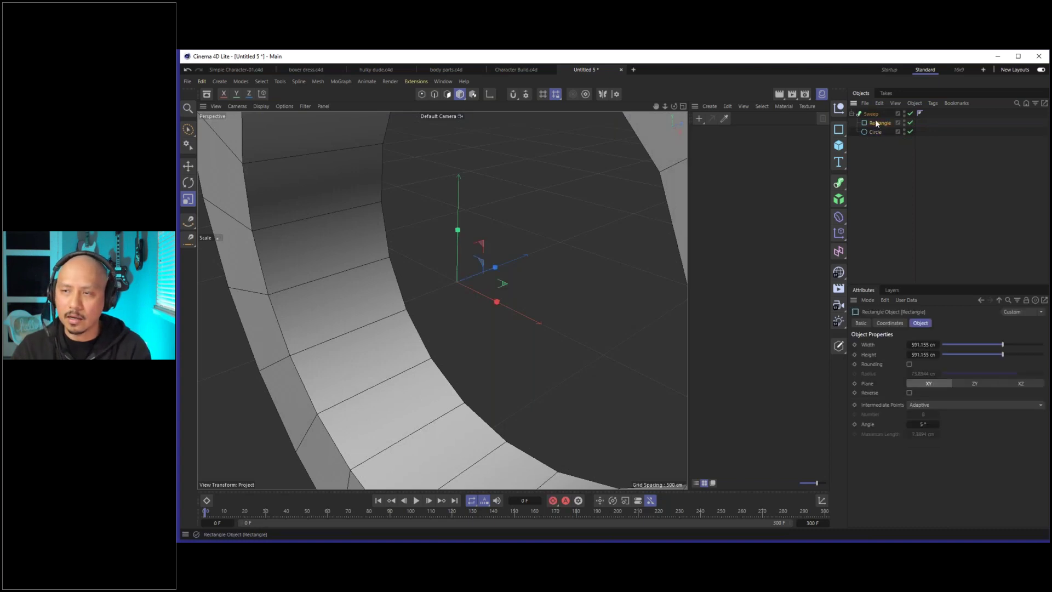
key(Delete)
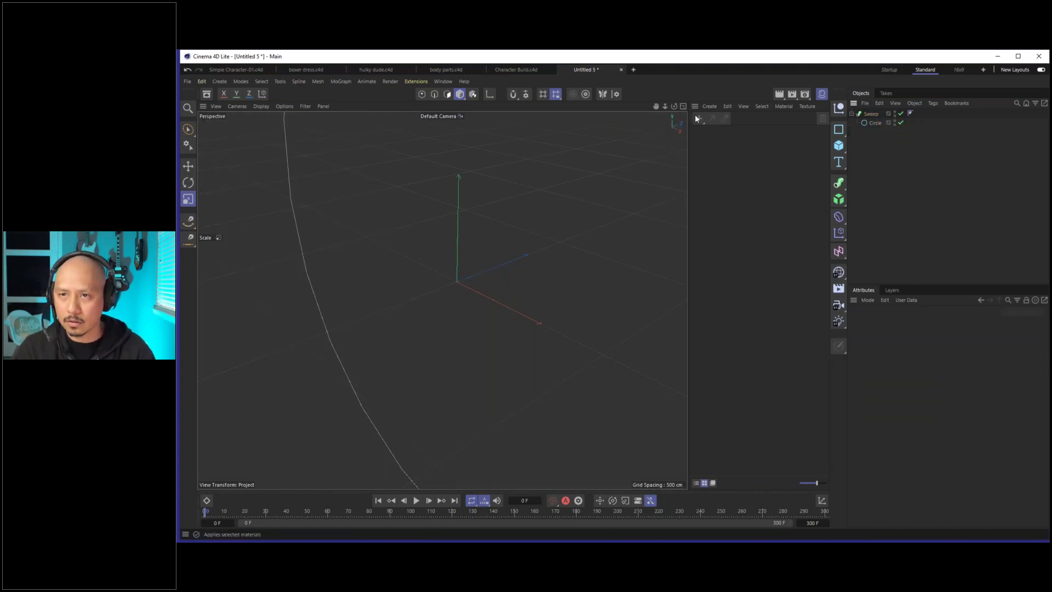
Draw an open three-point bent Bezier spline inside the circle in the front view with the Spline Pen.
key(F4)
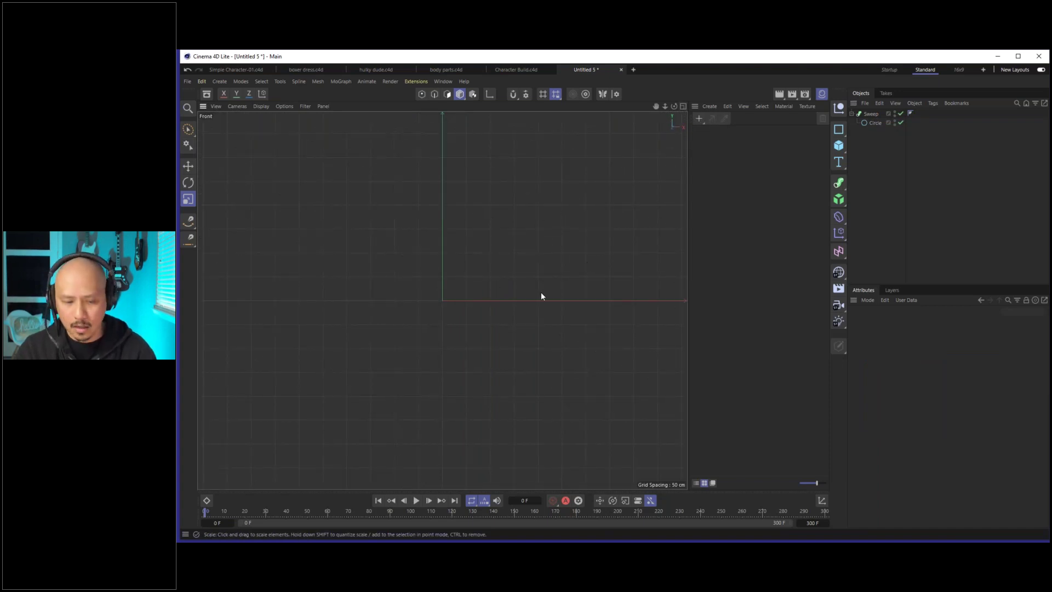
key(h)
scroll(511, 263, down, 5)
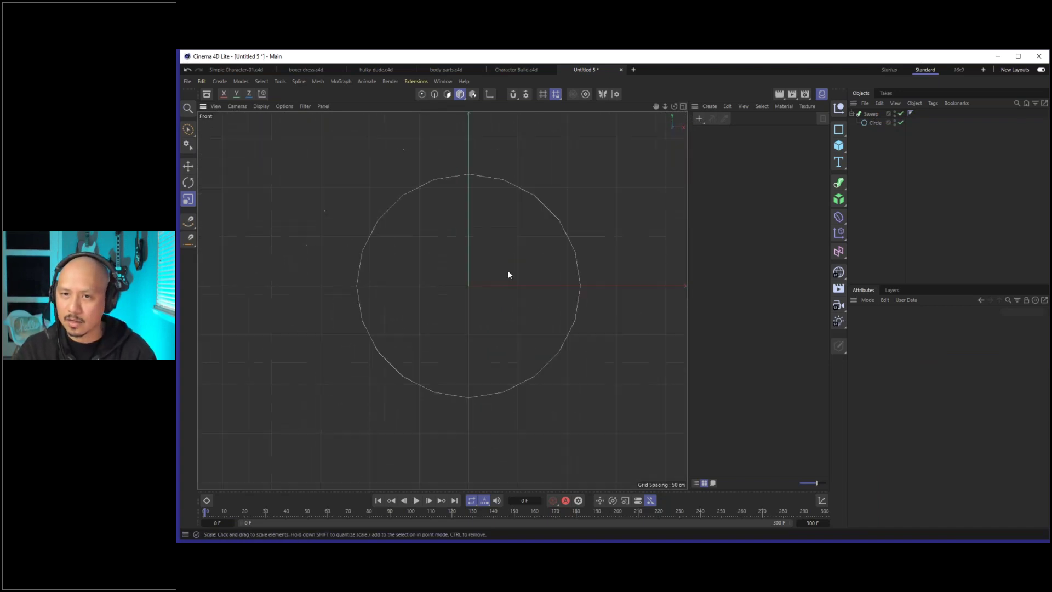
scroll(496, 271, up, 3)
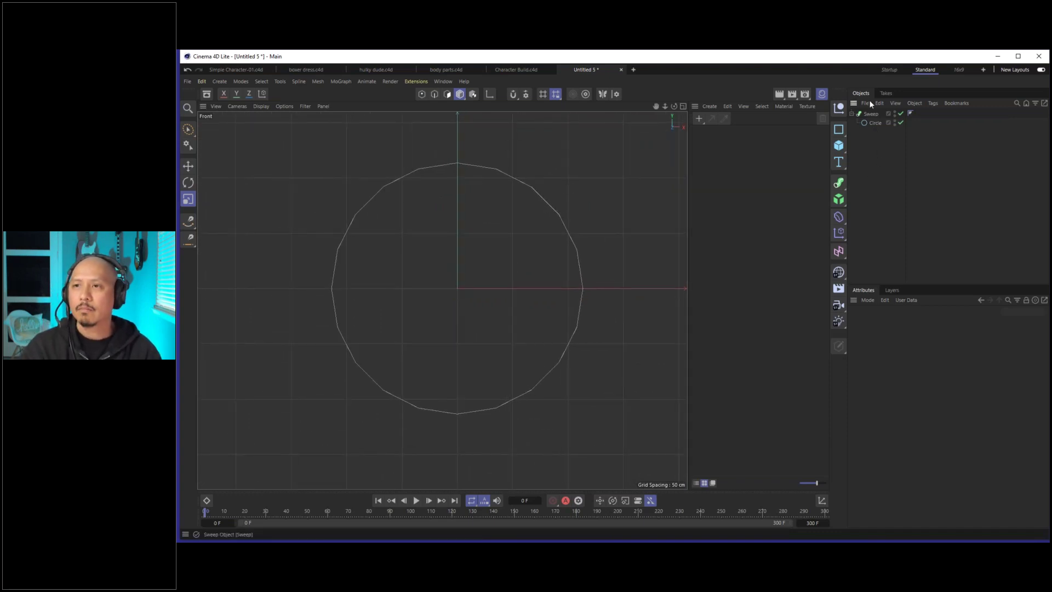
click(189, 222)
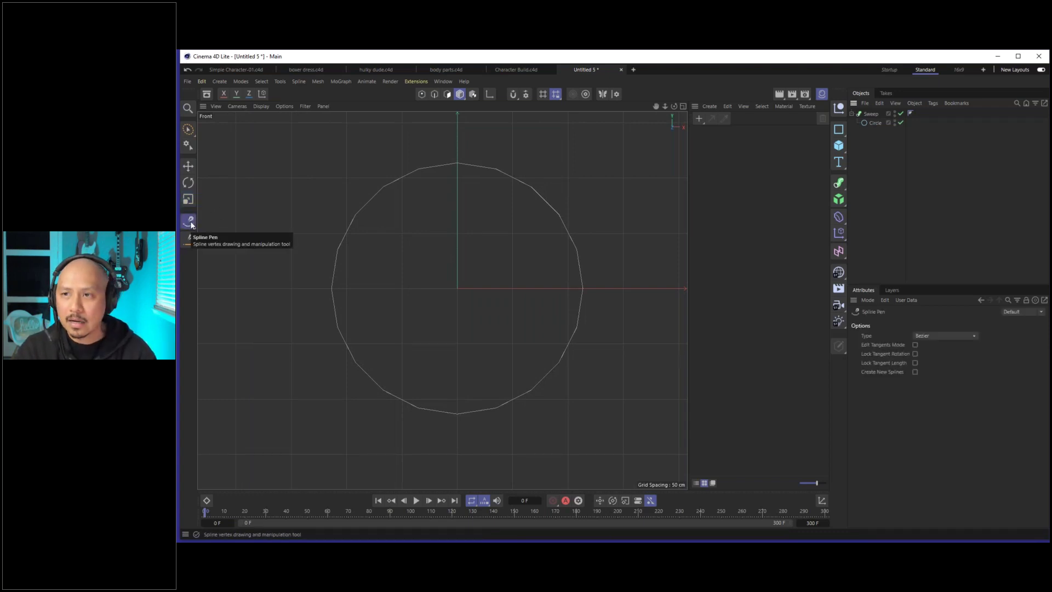
click(844, 130)
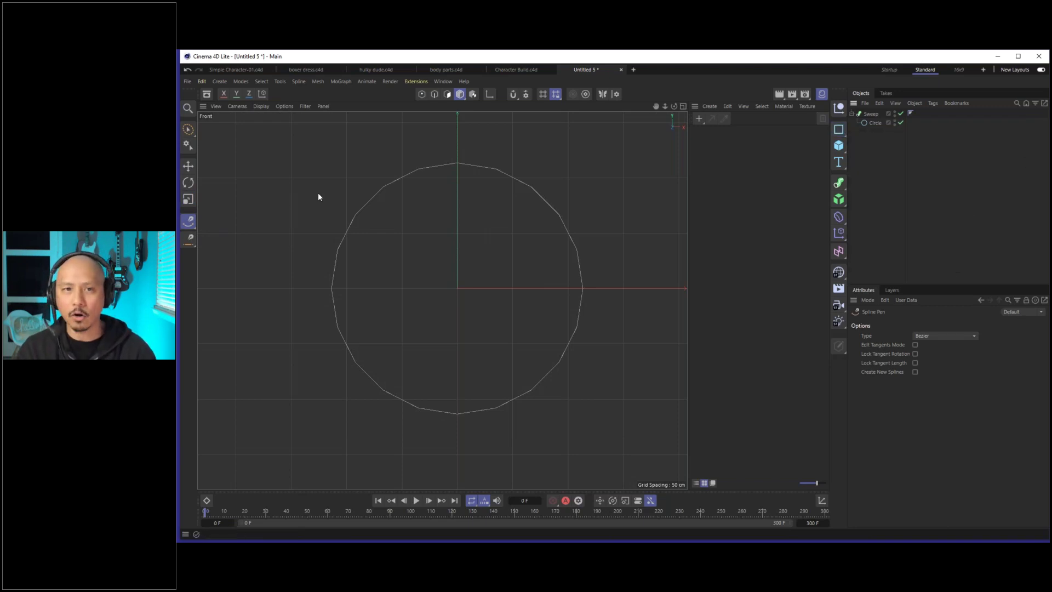
click(457, 175)
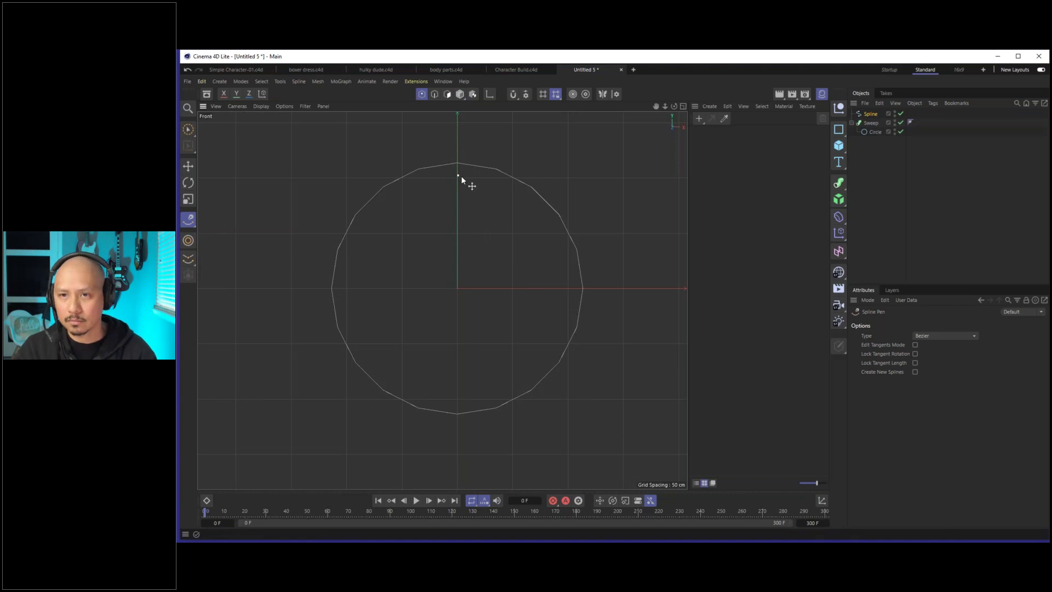
click(524, 240)
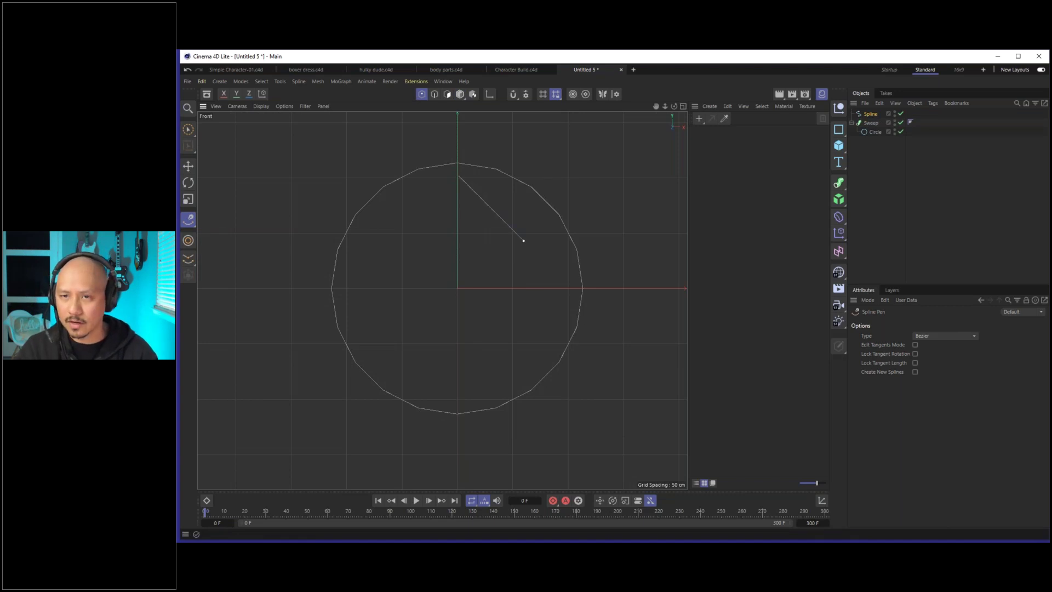
click(511, 315)
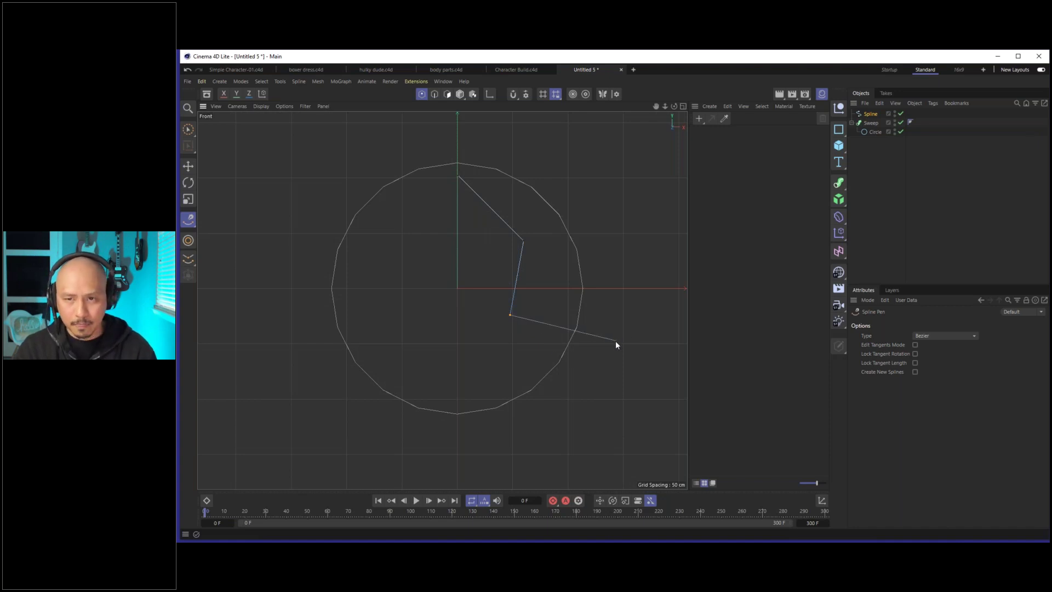
key(Escape)
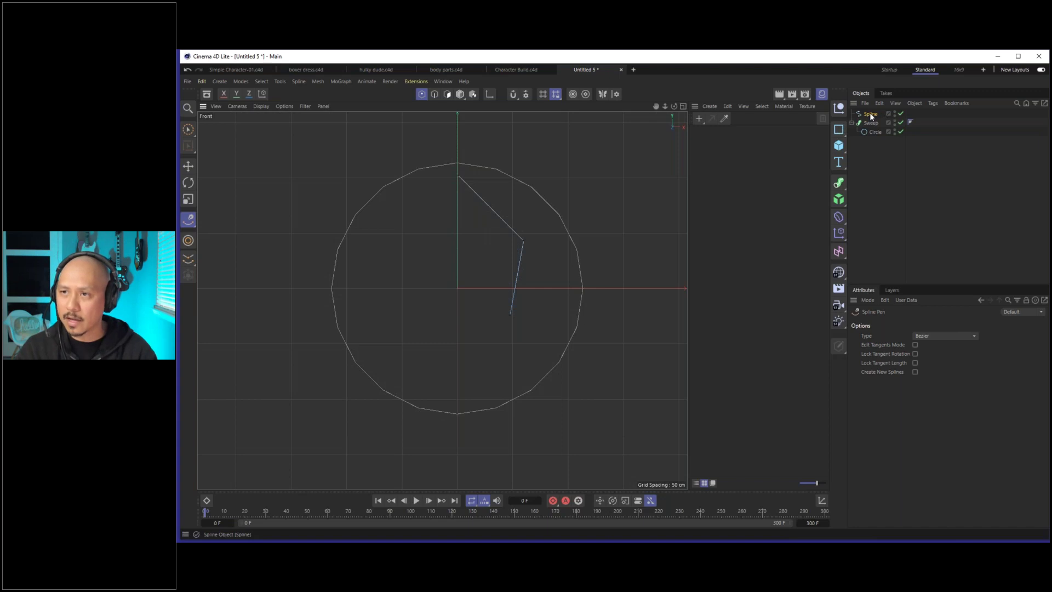
Nest the drawn Spline inside the Sweep below the Circle and show the result in the perspective view.
mouse_move(869, 113)
mouse_down()
mouse_move(871, 125)
mouse_move(874, 114)
mouse_up()
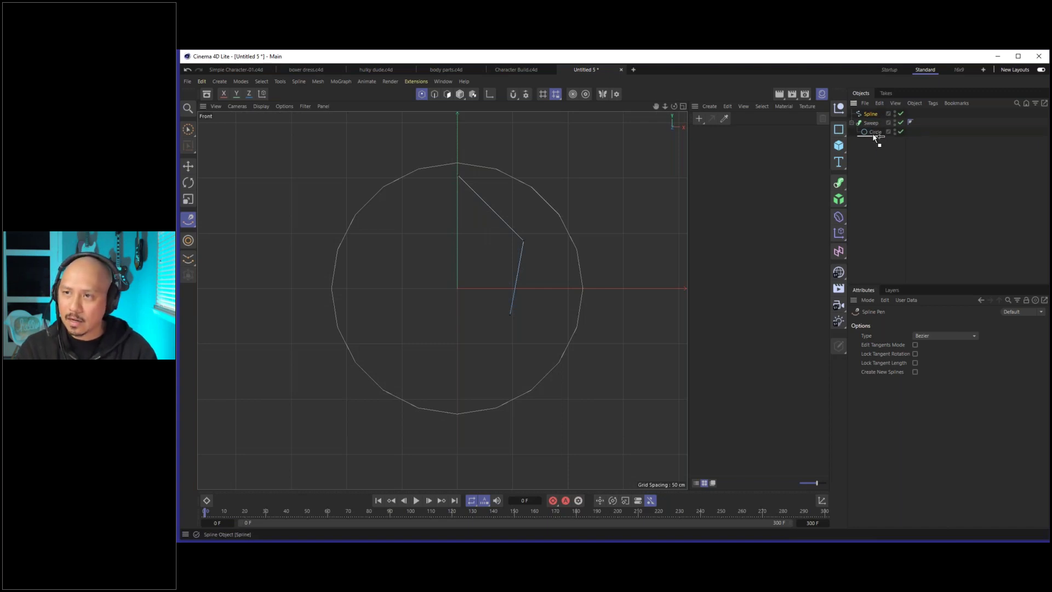
drag(872, 133, 872, 132)
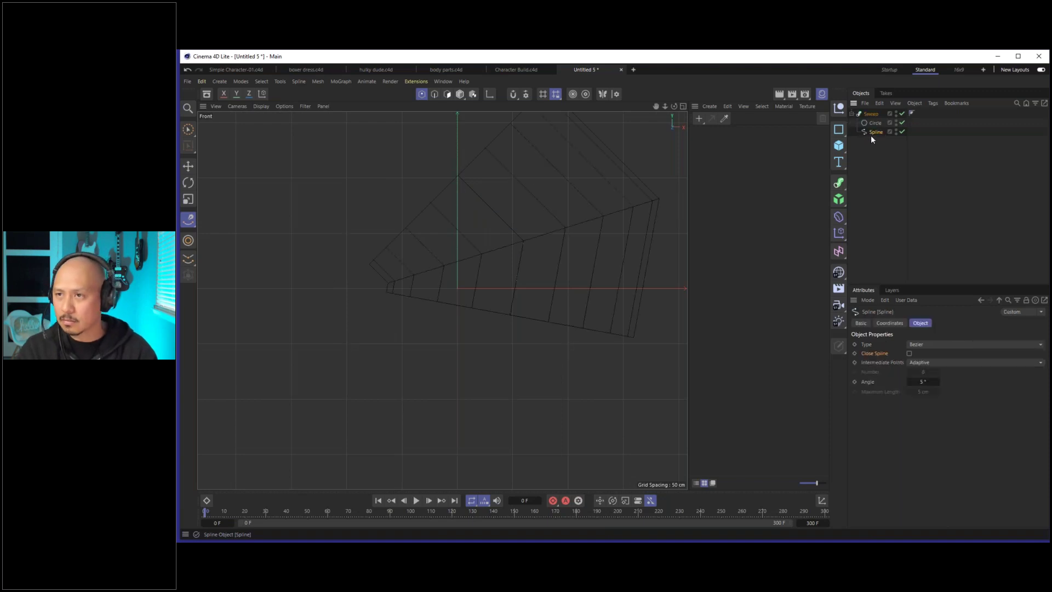
key(F1)
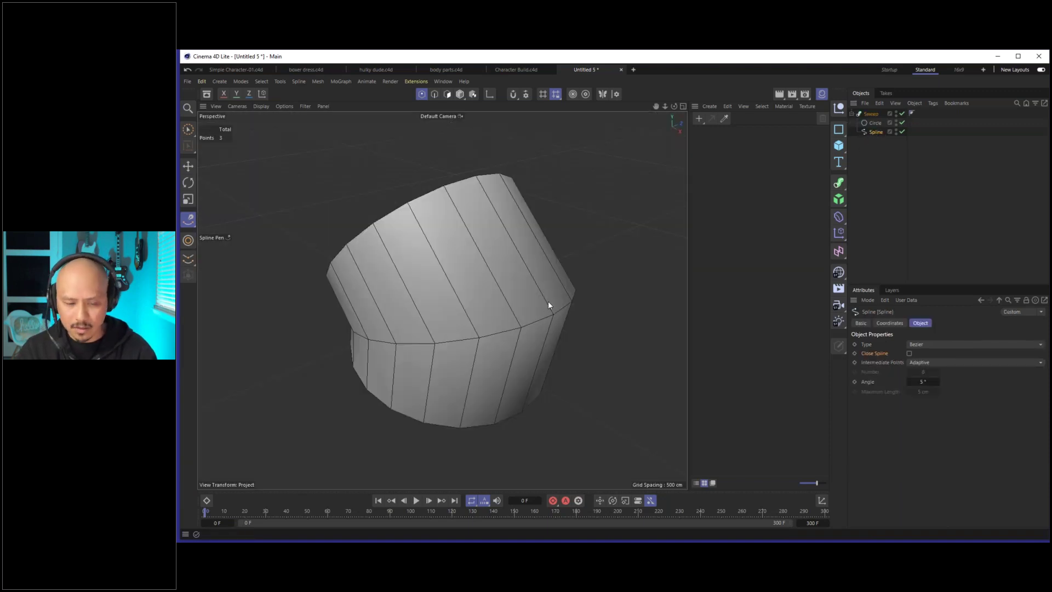
scroll(498, 290, down, 3)
mouse_move(489, 310)
alt+mouse_down()
mouse_move(475, 290)
mouse_move(479, 303)
alt+mouse_up()
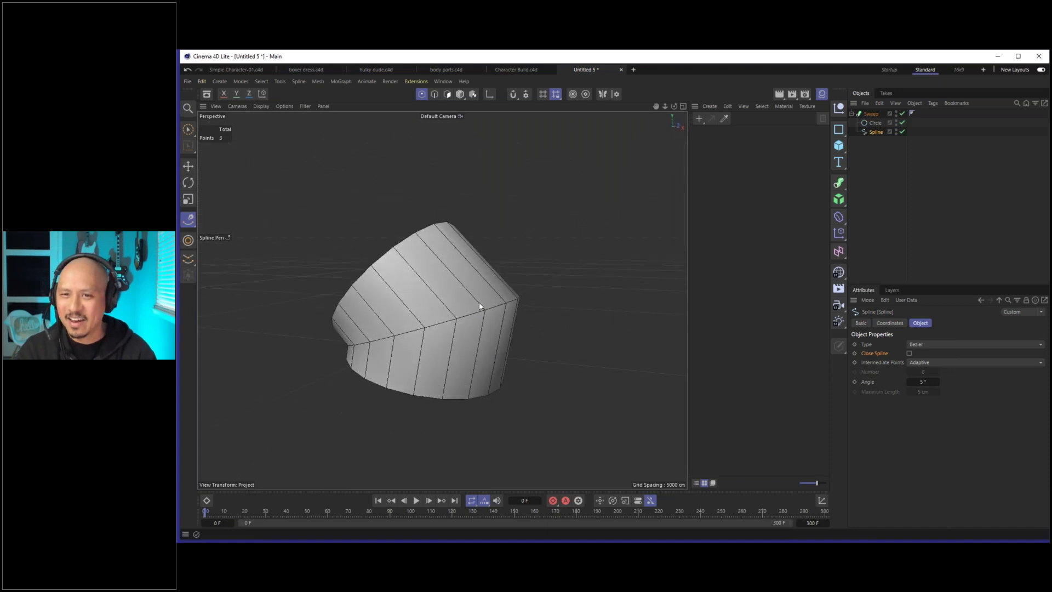
Reduce the Circle profile's radius to about 103 cm to make a thin bent tube.
click(878, 122)
drag(984, 360, 952, 362)
scroll(474, 304, up, 2)
alt+right_drag(475, 304, 507, 307)
alt+middle_drag(449, 347, 531, 307)
mouse_move(530, 307)
alt+mouse_down()
mouse_move(578, 281)
mouse_move(528, 305)
alt+mouse_up()
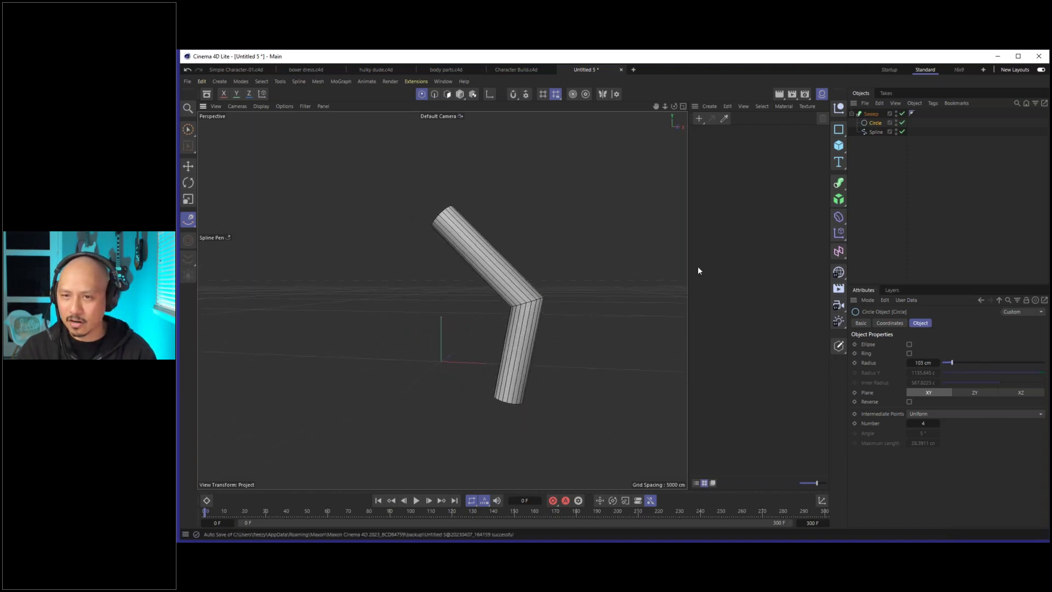
Examine the Sweep and its Circle, and set the Spline path's type to B-Spline.
click(875, 132)
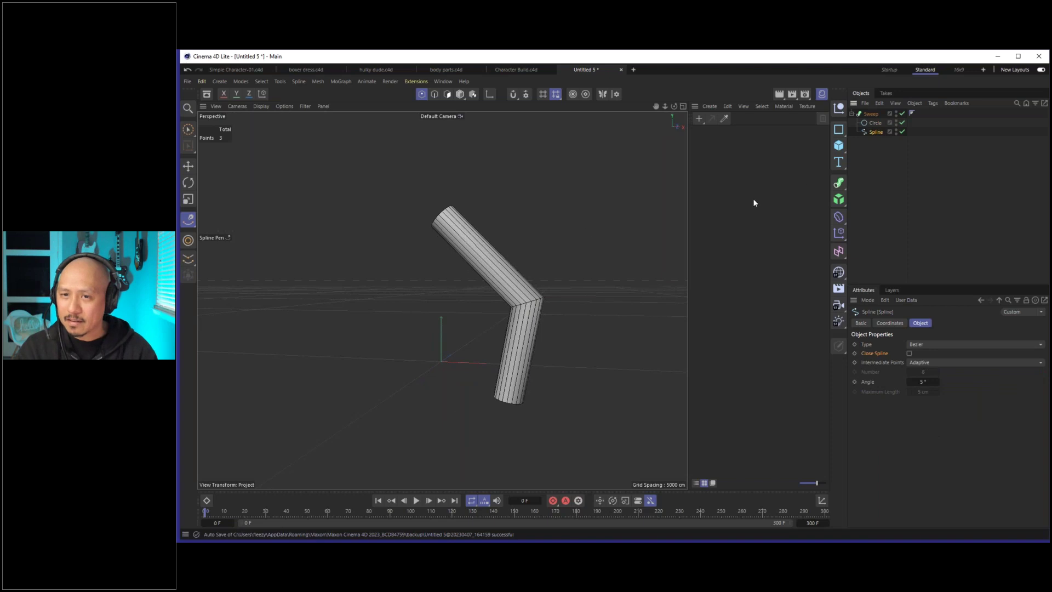
alt+drag(502, 277, 521, 282)
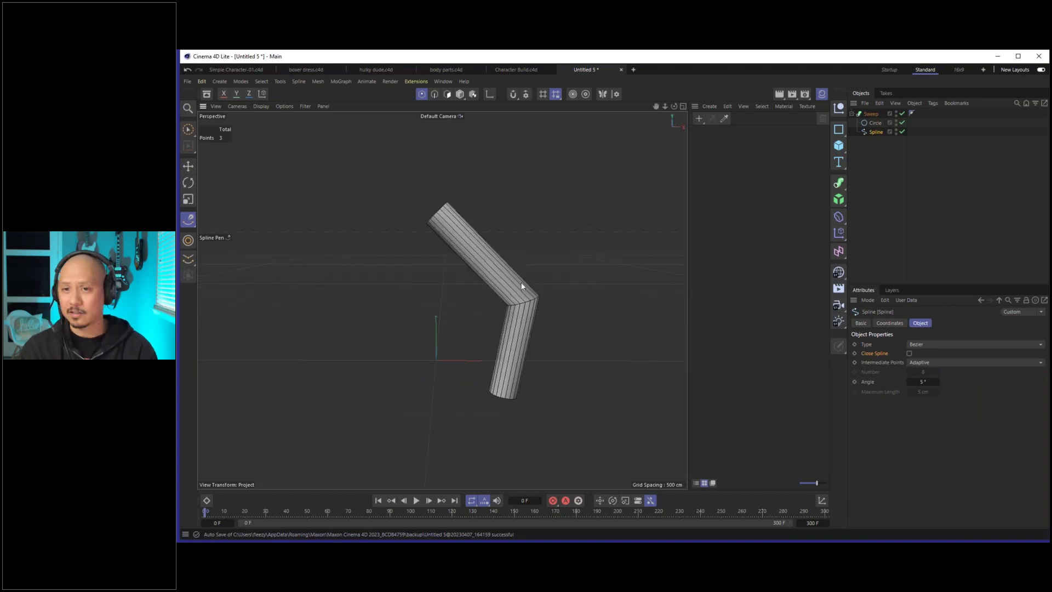
click(871, 113)
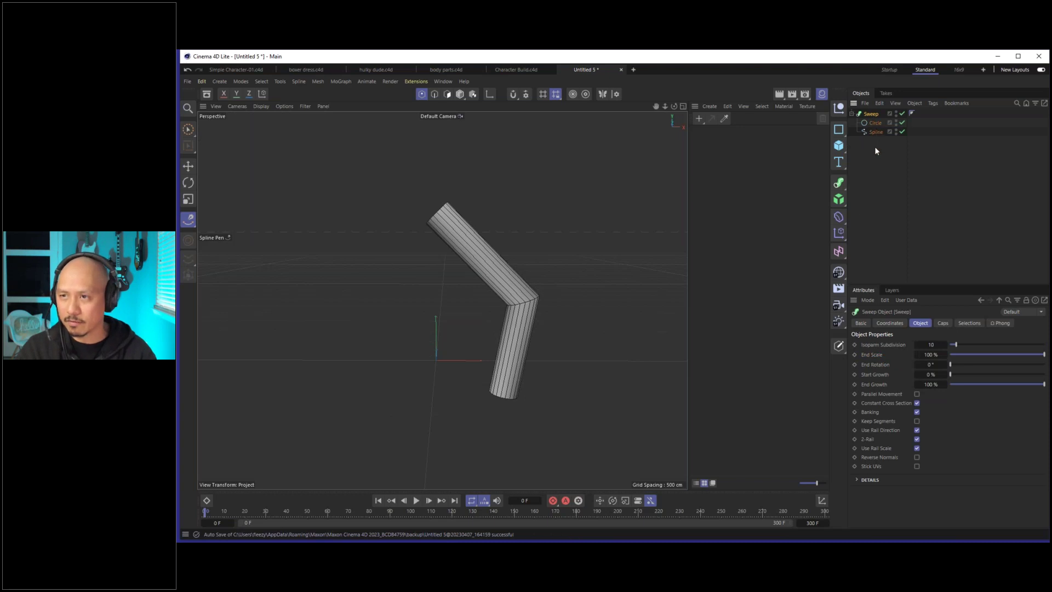
click(875, 124)
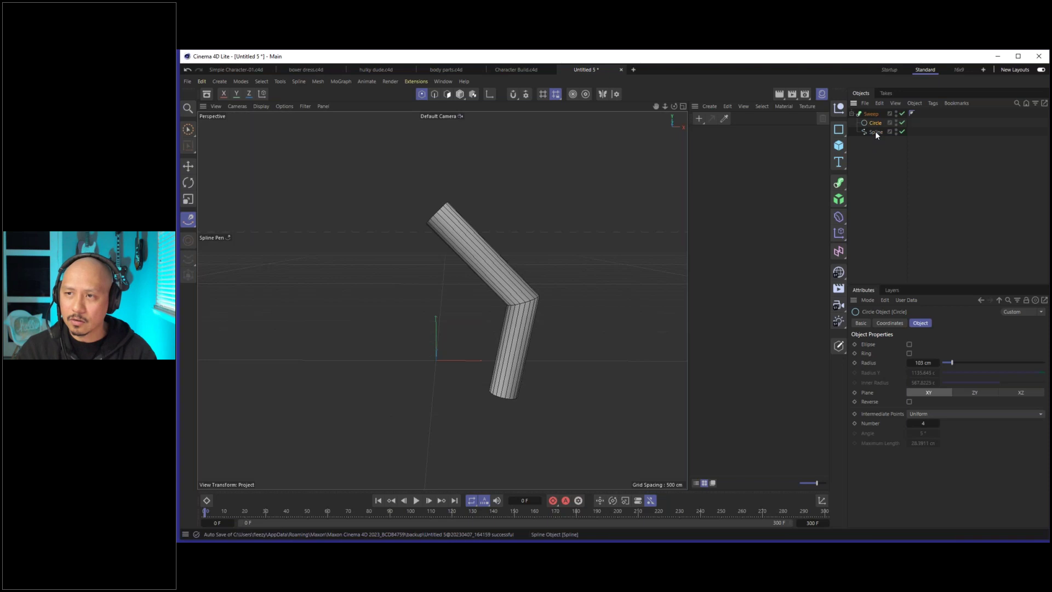
click(876, 131)
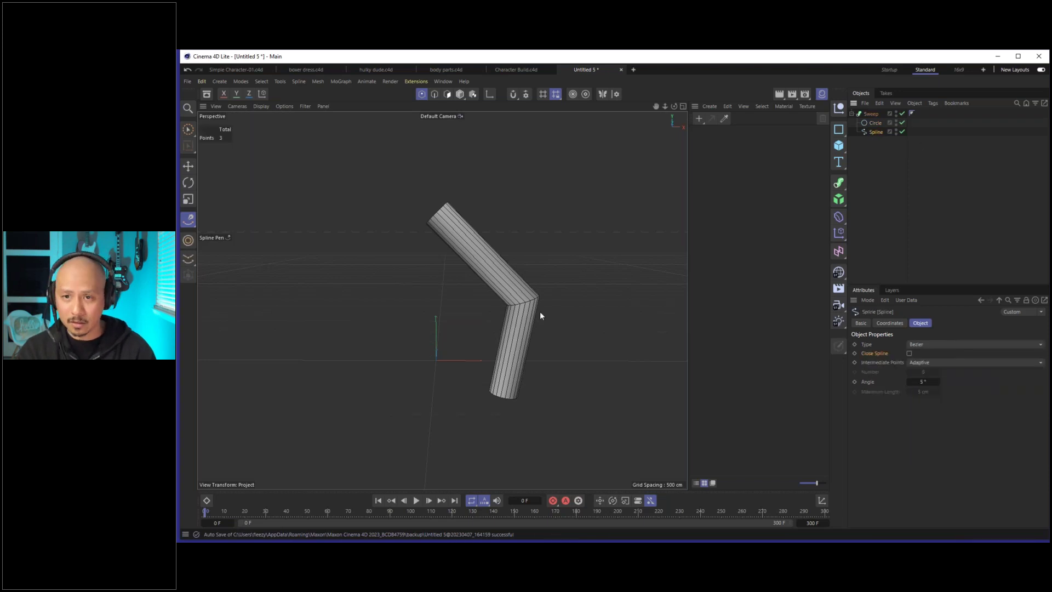
scroll(540, 310, up, 1)
scroll(540, 308, up, 2)
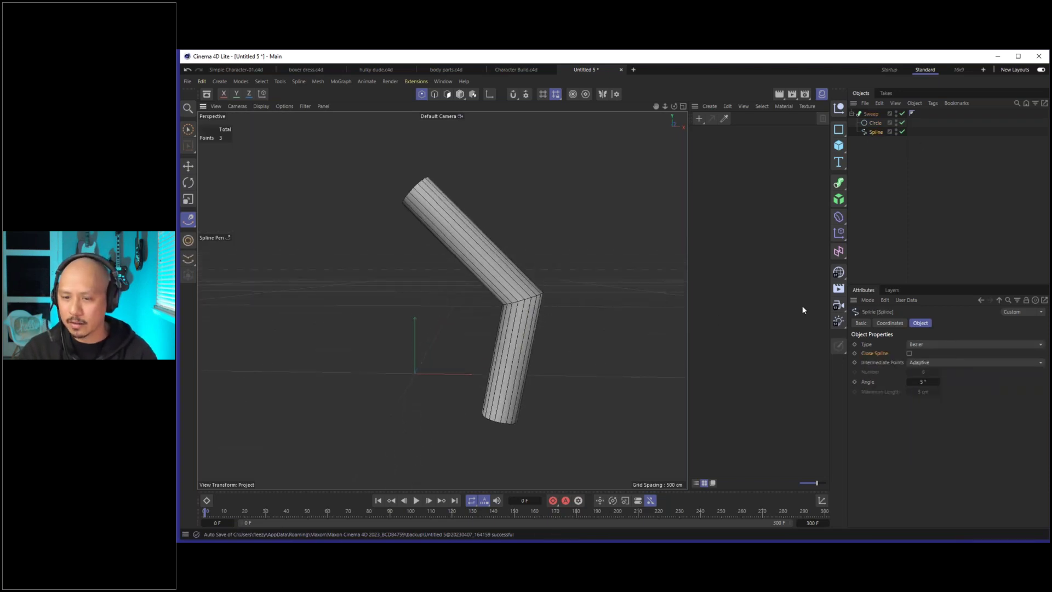
click(929, 343)
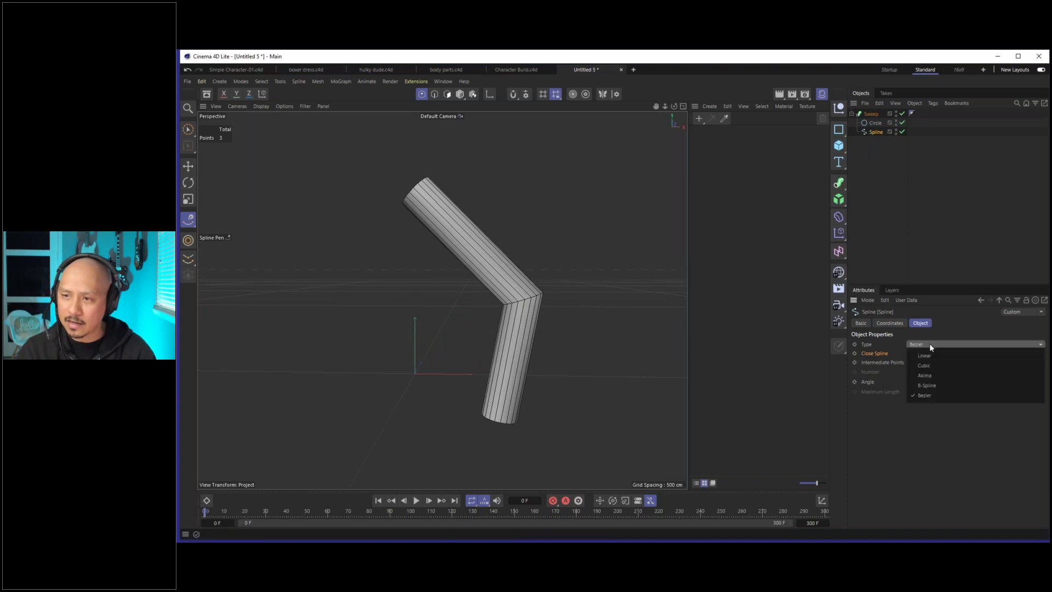
click(932, 385)
scroll(530, 310, up, 1)
scroll(531, 311, up, 1)
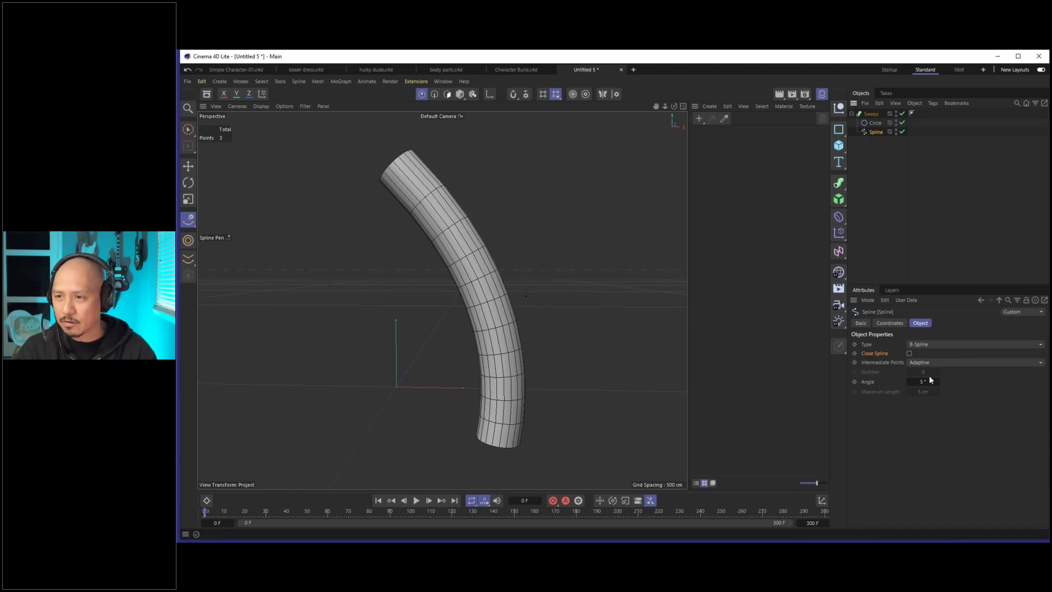
Set the Spline's intermediate points to Uniform with Number 0.
click(948, 361)
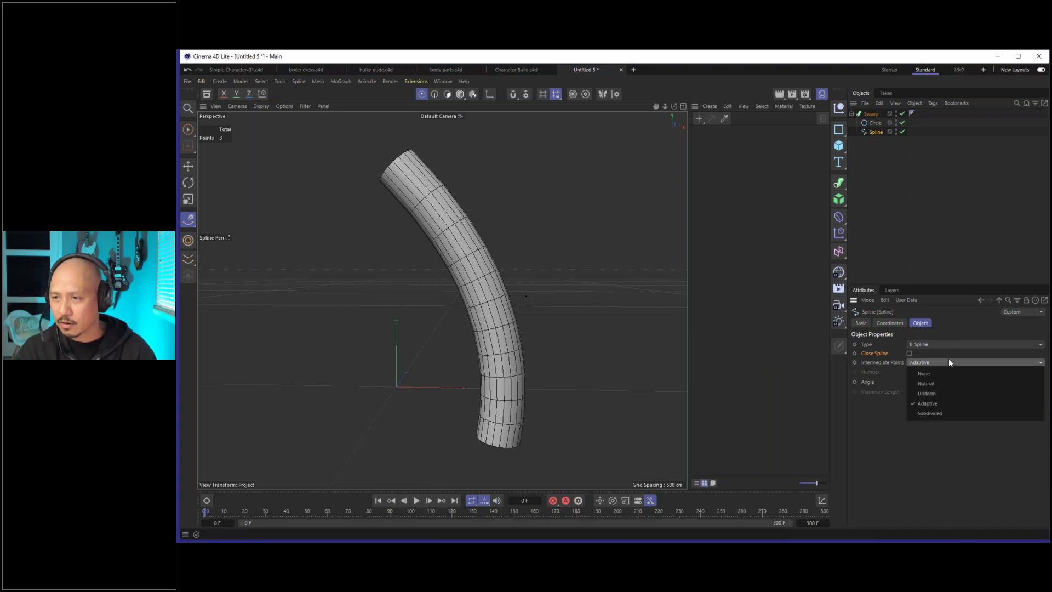
click(954, 392)
drag(921, 372, 915, 372)
click(909, 372)
click(909, 372)
click(908, 372)
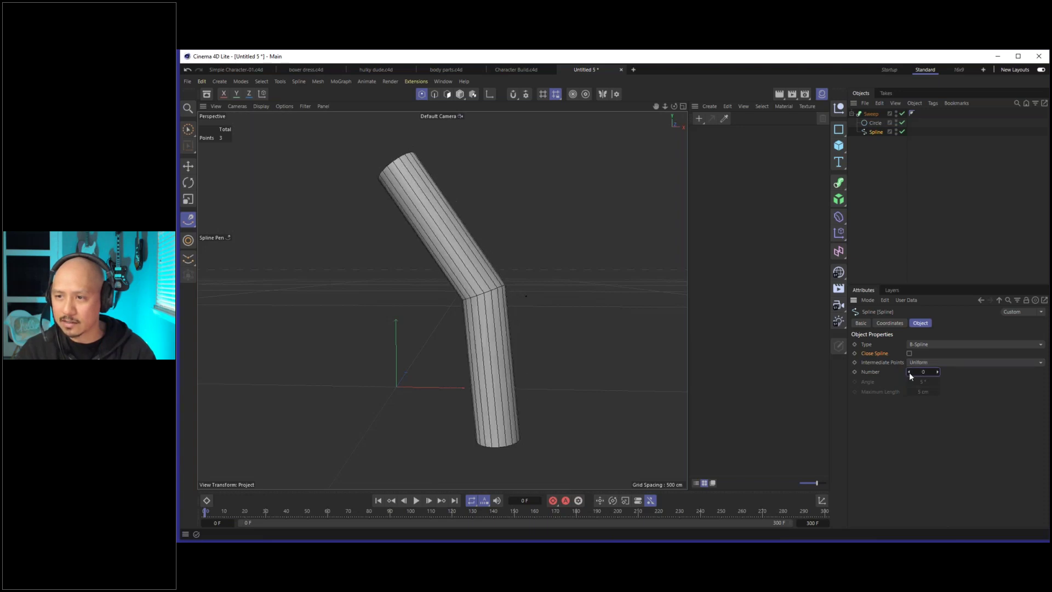
Set the Number of the Spline's uniform intermediate points to 3 for a smoother bend.
click(921, 372)
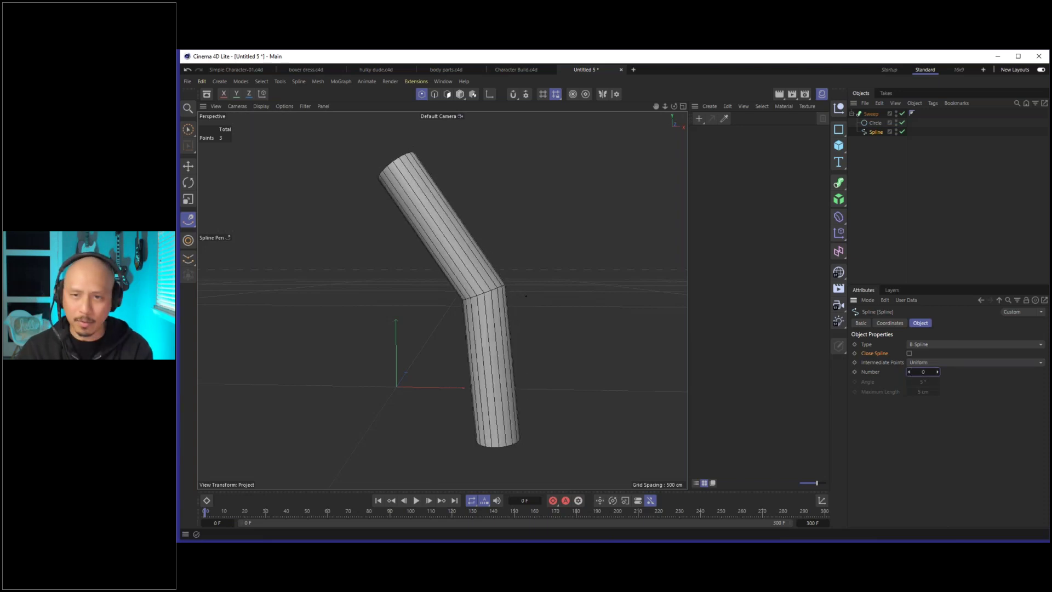
click(937, 372)
click(937, 373)
click(937, 372)
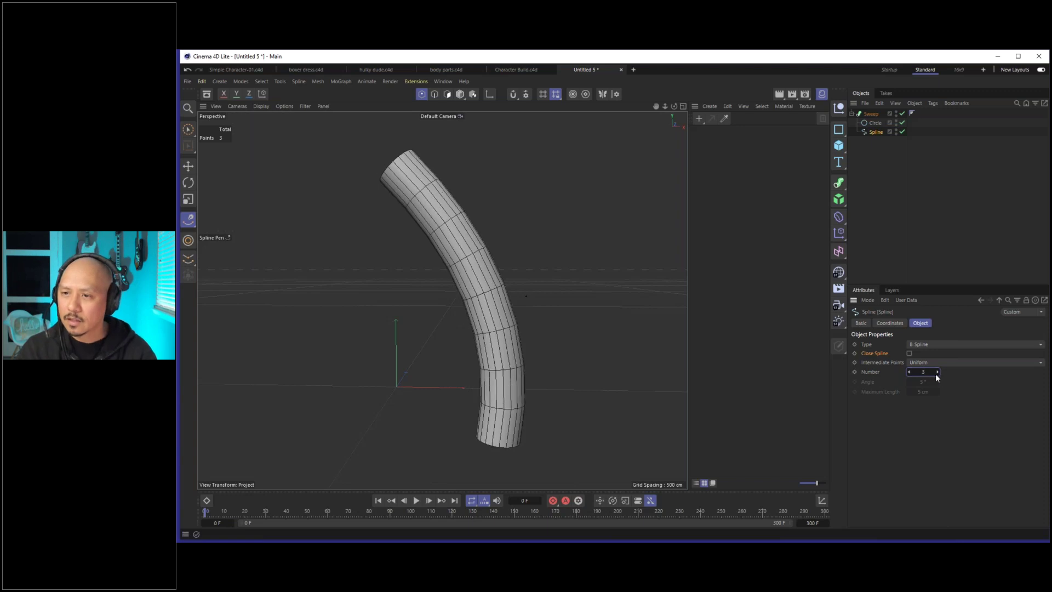
mouse_move(519, 316)
alt+mouse_down()
mouse_move(513, 325)
mouse_move(562, 337)
mouse_move(520, 331)
alt+mouse_up()
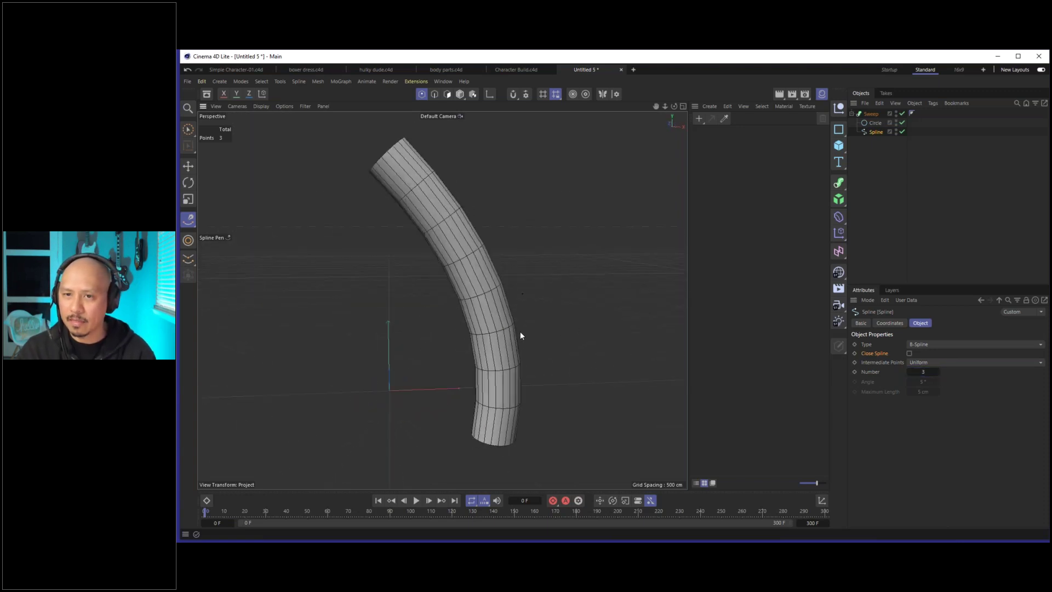
Select the Spline's middle point with Brush Selection and move it to reshape the tube's bend.
click(188, 130)
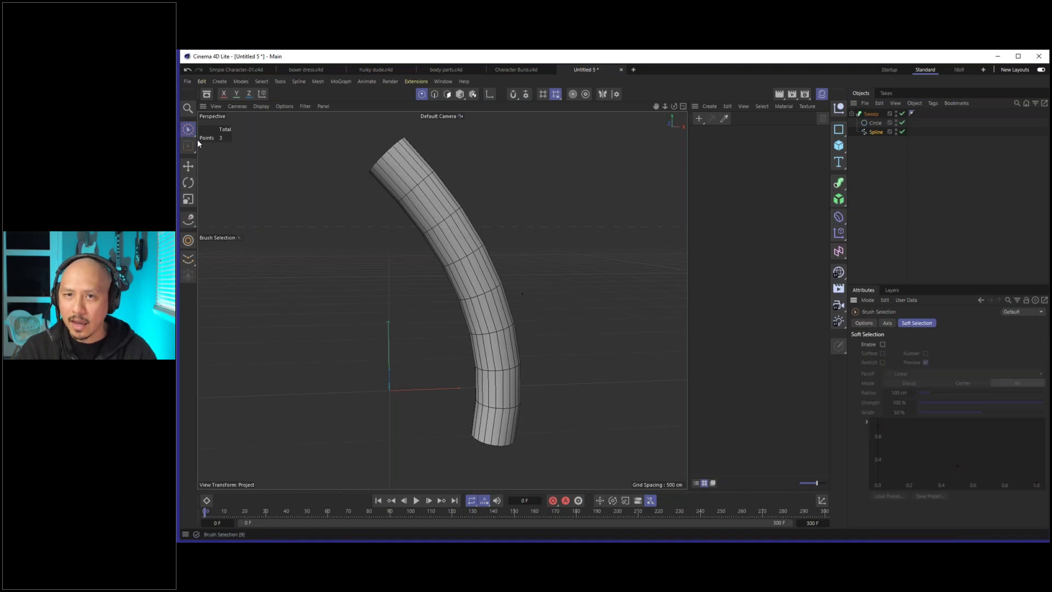
click(521, 295)
scroll(530, 279, up, 3)
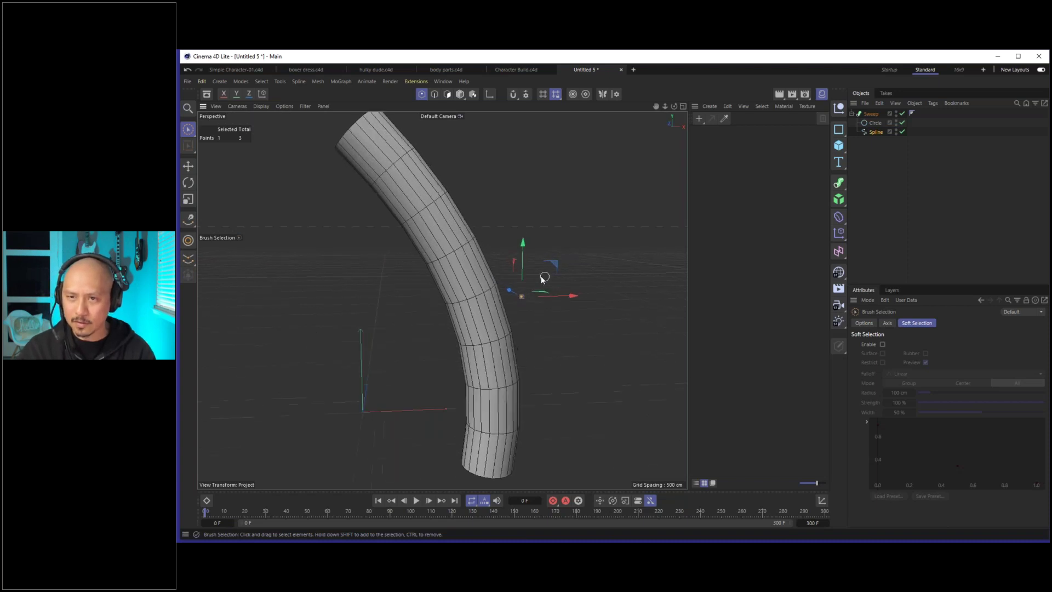
scroll(521, 301, down, 1)
click(542, 274)
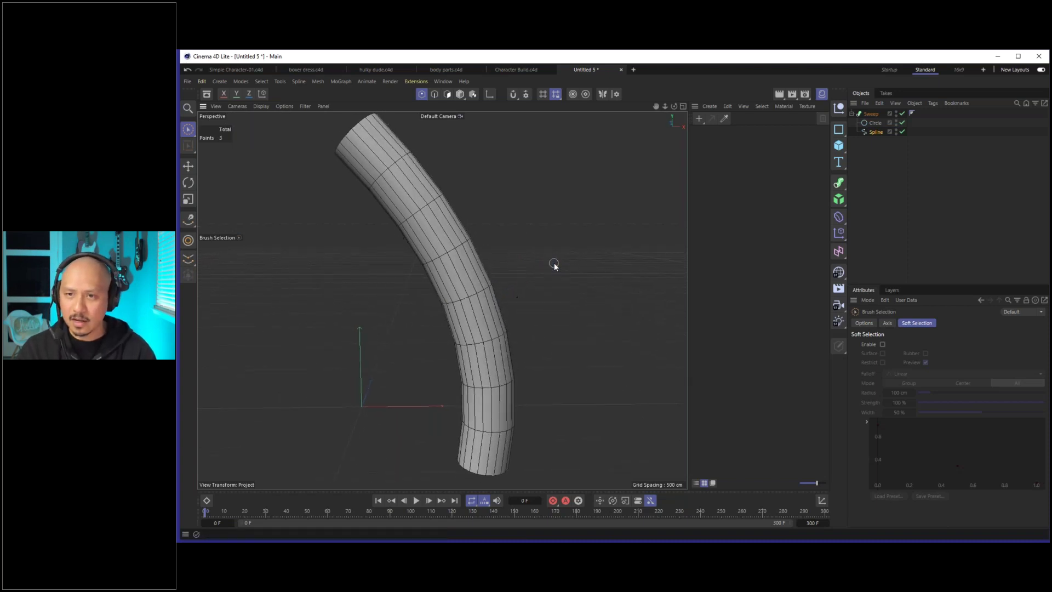
click(517, 298)
key(e)
drag(553, 268, 575, 229)
alt+drag(470, 285, 522, 306)
mouse_move(526, 225)
mouse_down()
mouse_move(516, 224)
mouse_move(596, 287)
mouse_move(414, 220)
mouse_move(490, 228)
mouse_up()
key(space)
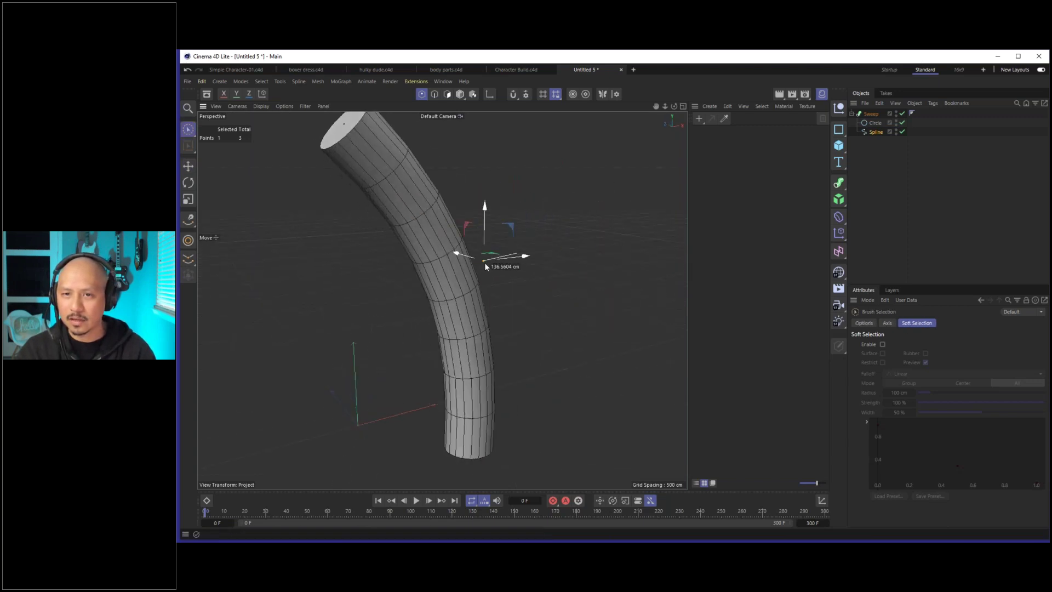
Select the Spline's lower end point and move it so the tube's bottom curves back toward the world origin.
scroll(471, 312, down, 2)
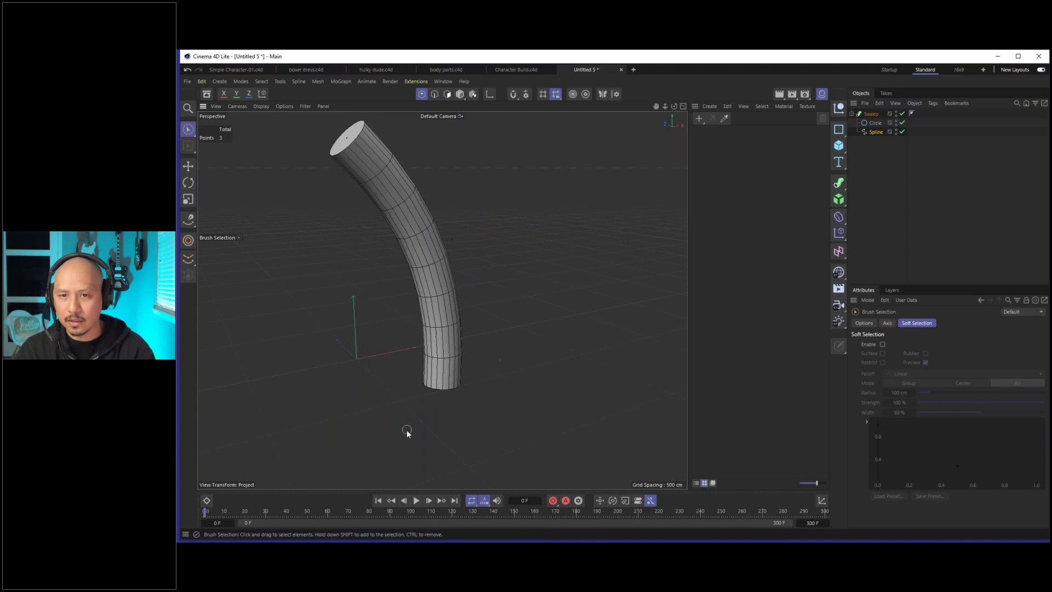
click(442, 383)
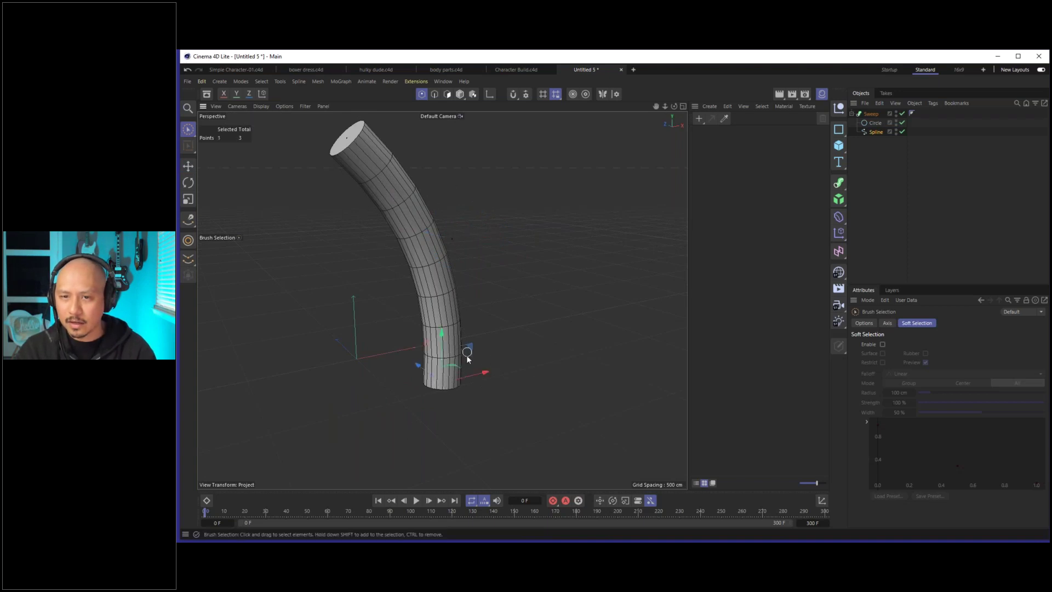
key(e)
mouse_move(463, 358)
mouse_down()
mouse_move(466, 371)
mouse_move(465, 356)
mouse_move(435, 370)
mouse_up()
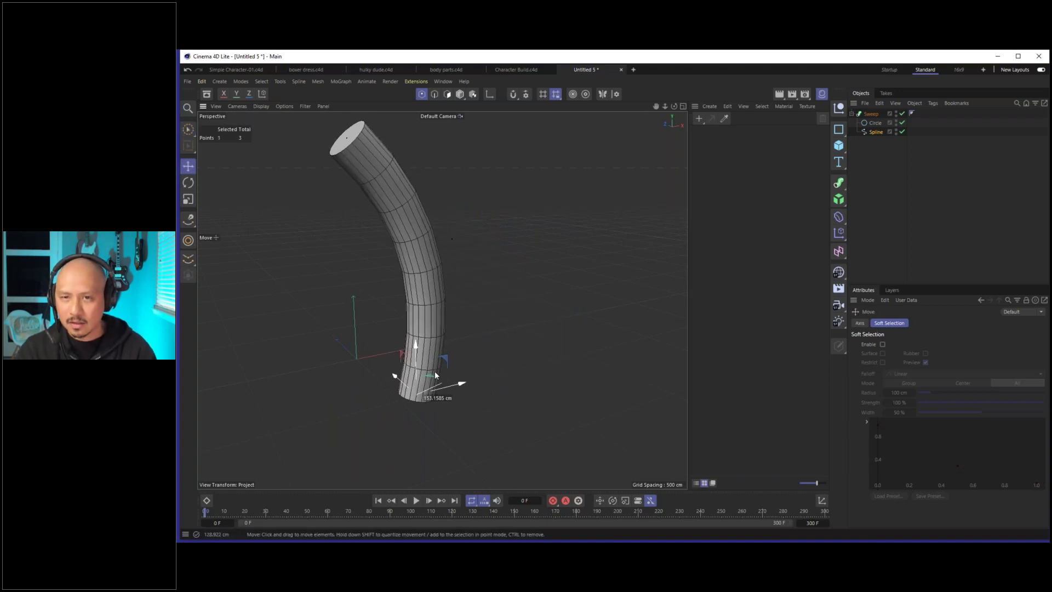
key(9)
alt+drag(427, 294, 418, 276)
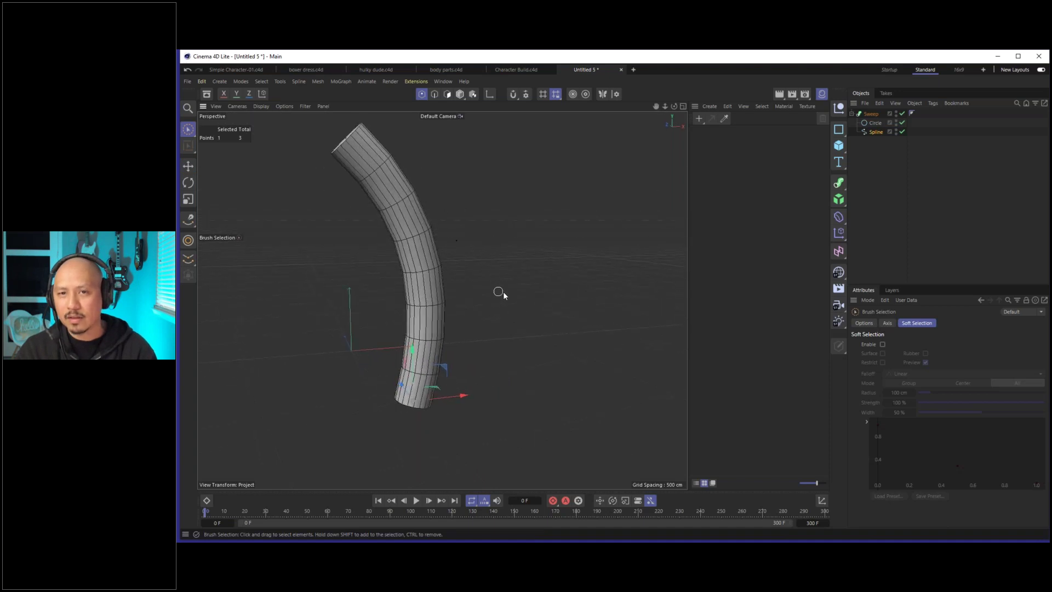
alt+middle_drag(425, 287, 446, 314)
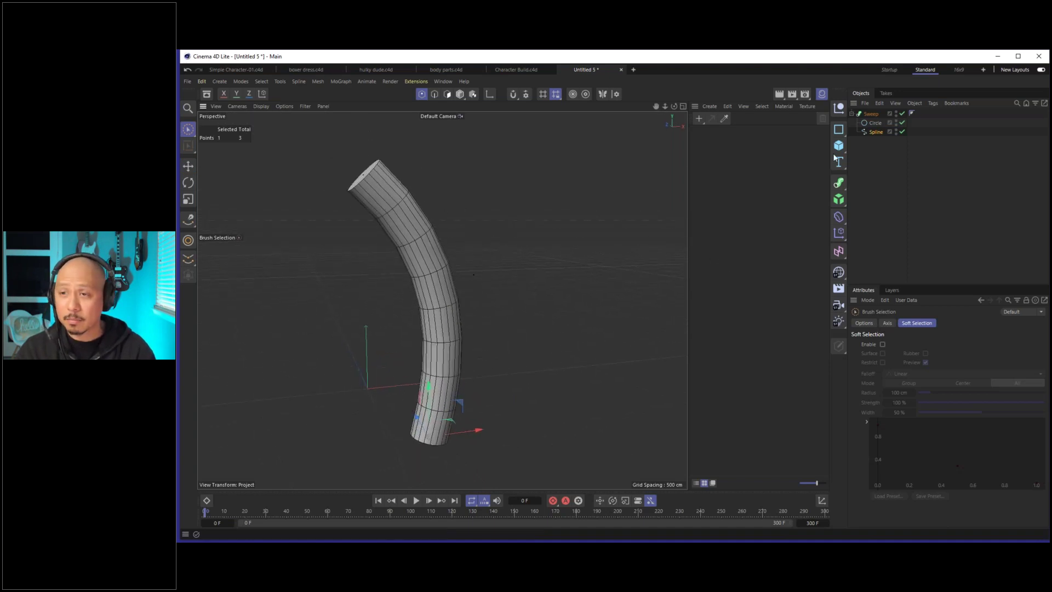
Select the Spline object and nudge its lower end point slightly in the positive X direction.
click(873, 133)
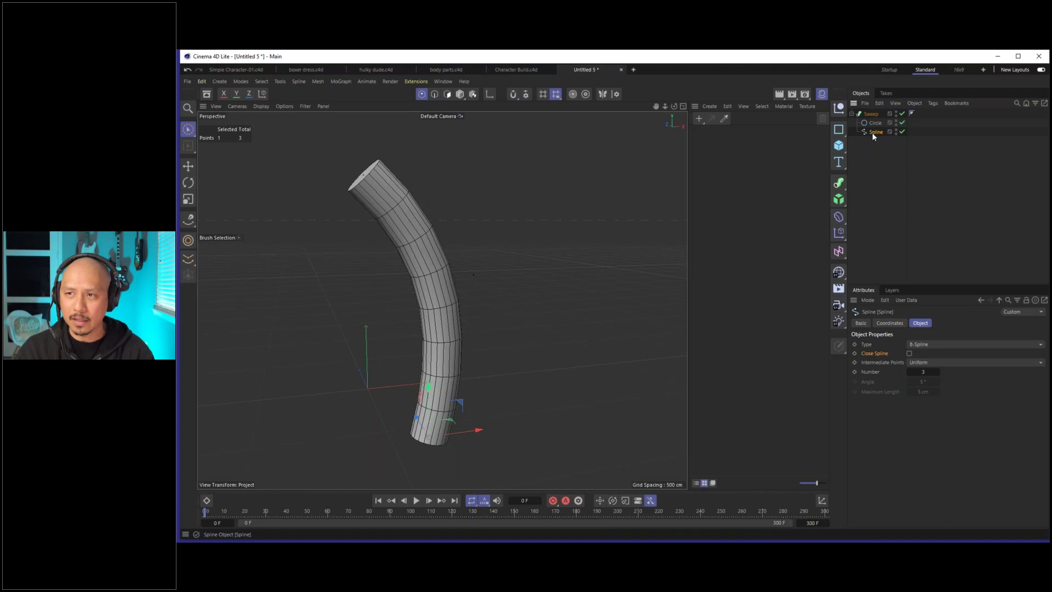
drag(478, 431, 488, 430)
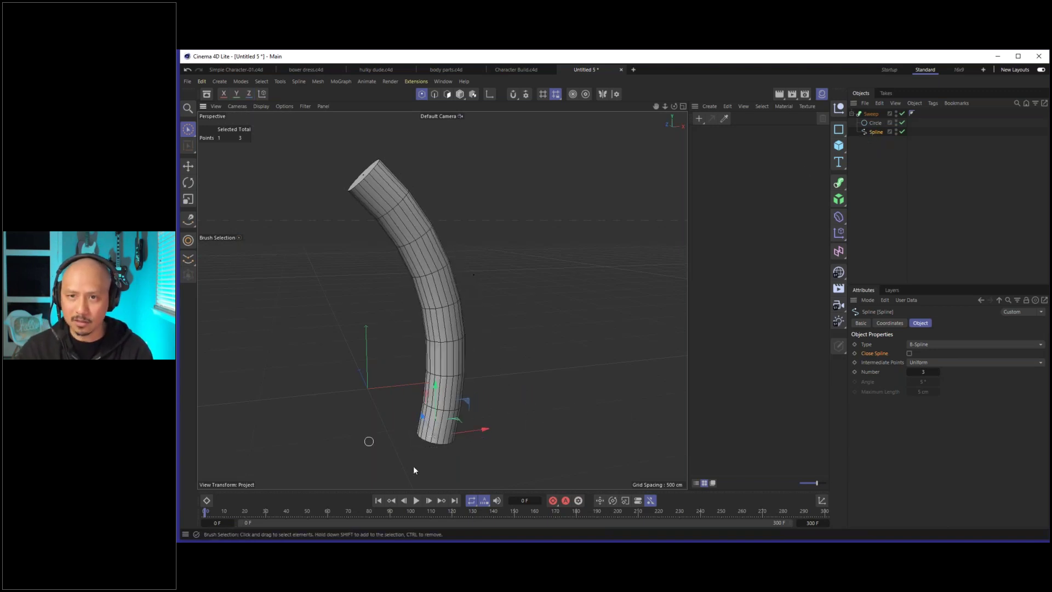
alt+drag(493, 388, 479, 355)
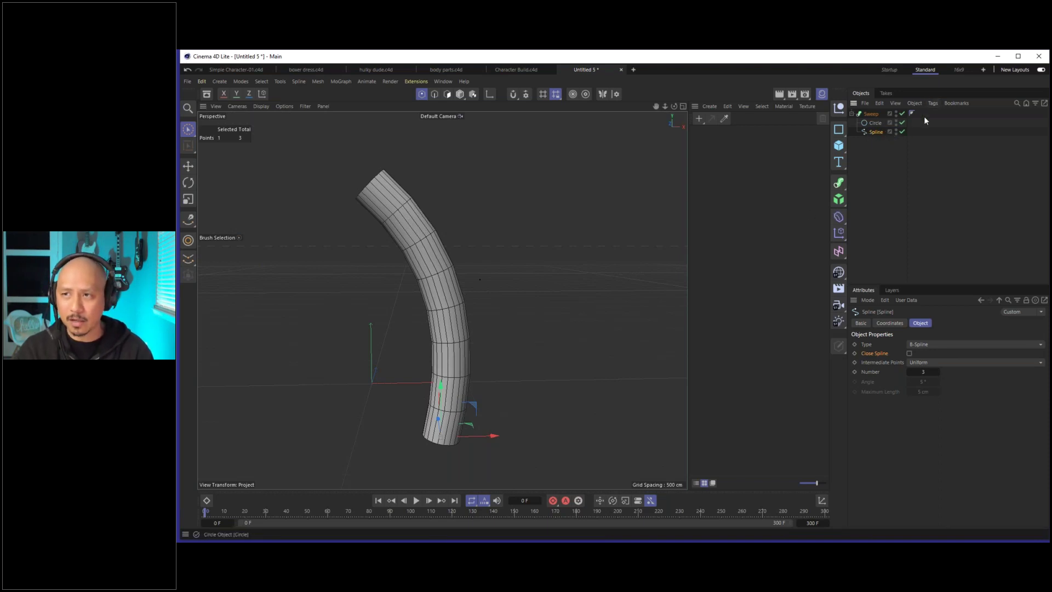
Add an XPresso programming tag to the Spline.
click(933, 102)
mouse_move(945, 184)
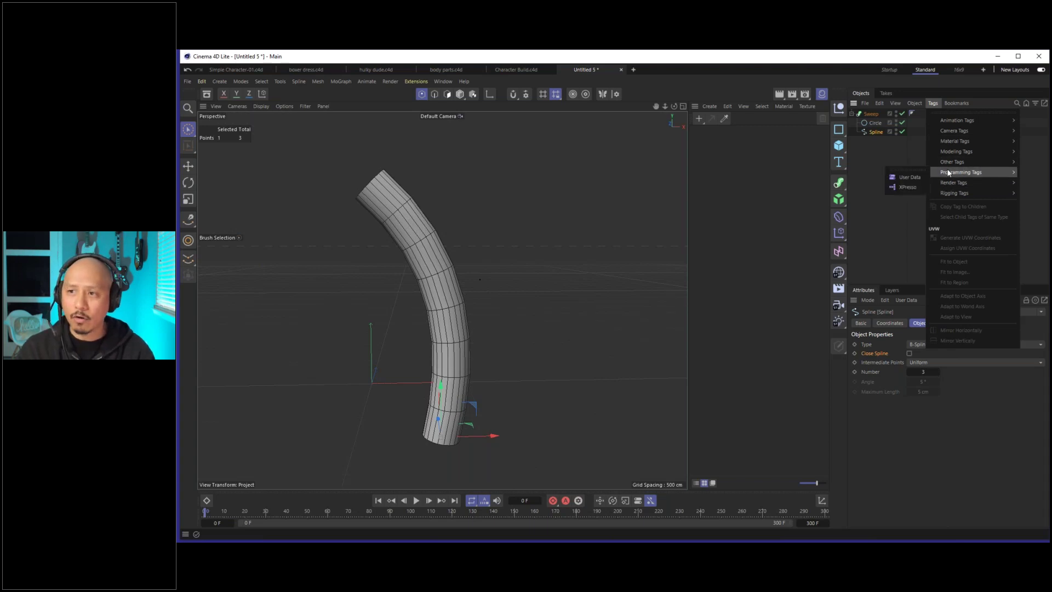
click(905, 166)
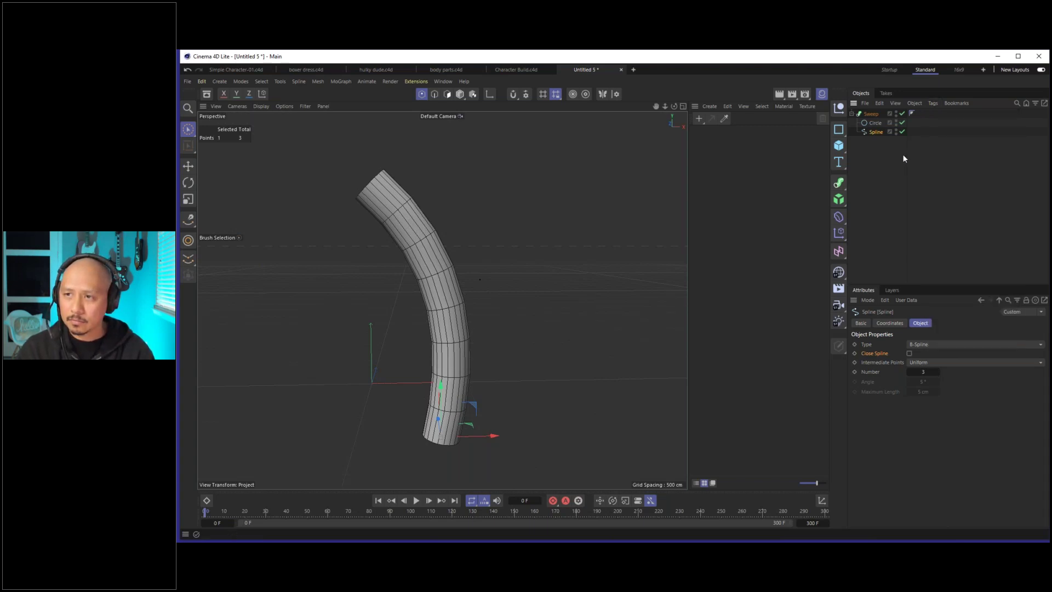
drag(889, 181, 581, 158)
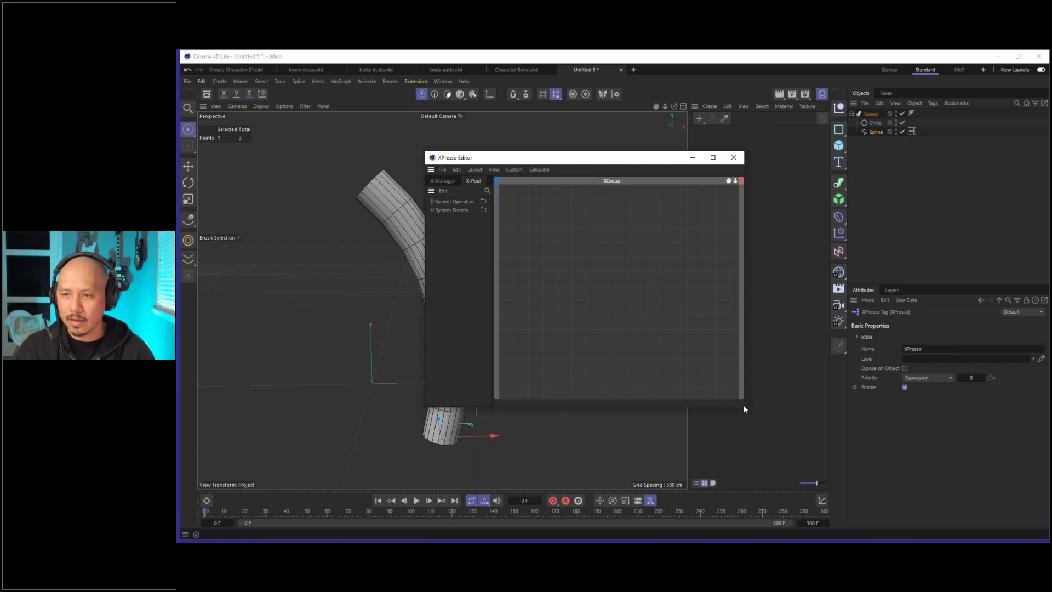
Resize and reposition the XPresso Editor so the tube stays visible beside it, and reselect the Spline.
drag(744, 407, 764, 443)
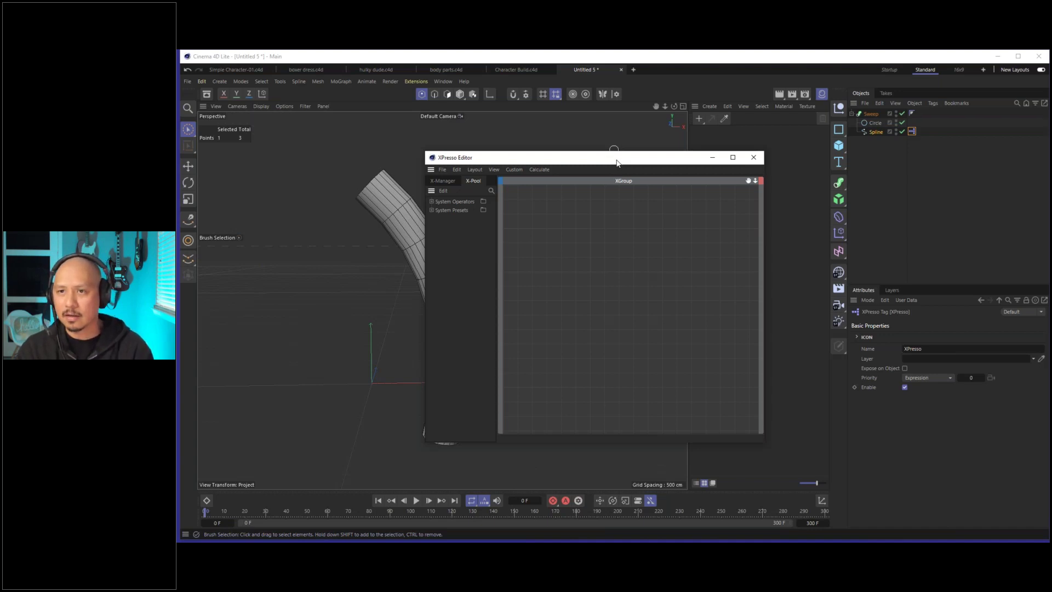
drag(613, 161, 666, 171)
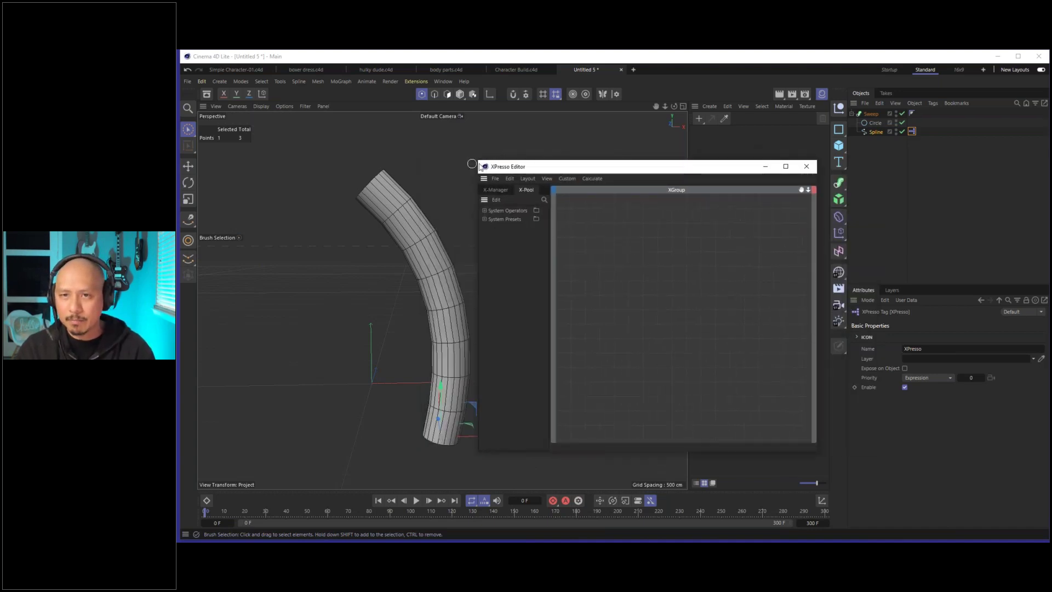
drag(479, 161, 579, 118)
drag(681, 128, 672, 159)
click(877, 132)
alt+middle_drag(477, 237, 441, 233)
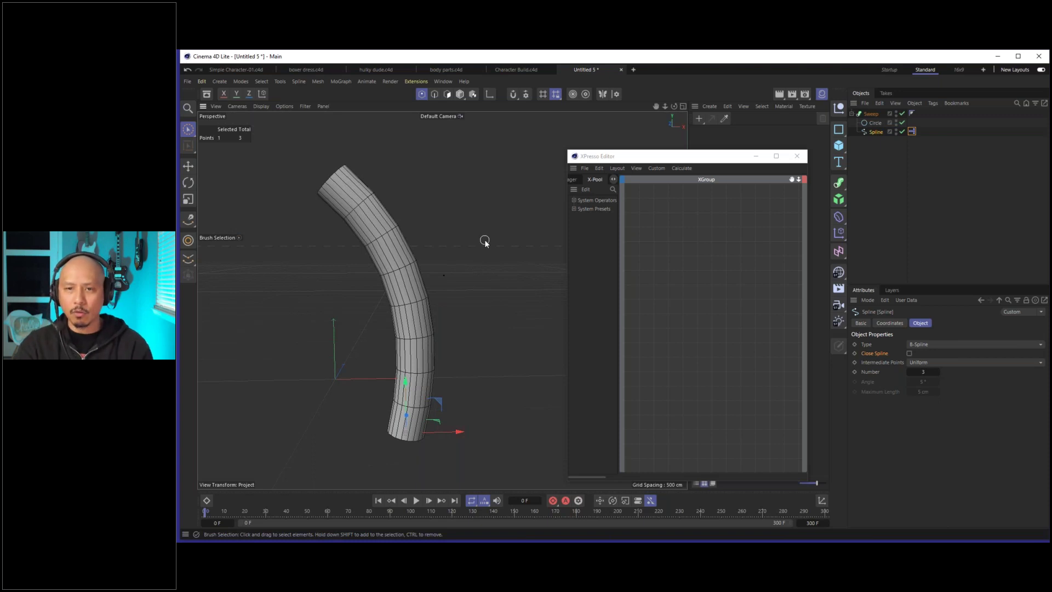
Create three null objects, each nested inside the previous one, above the Sweep in the hierarchy.
click(883, 199)
click(839, 109)
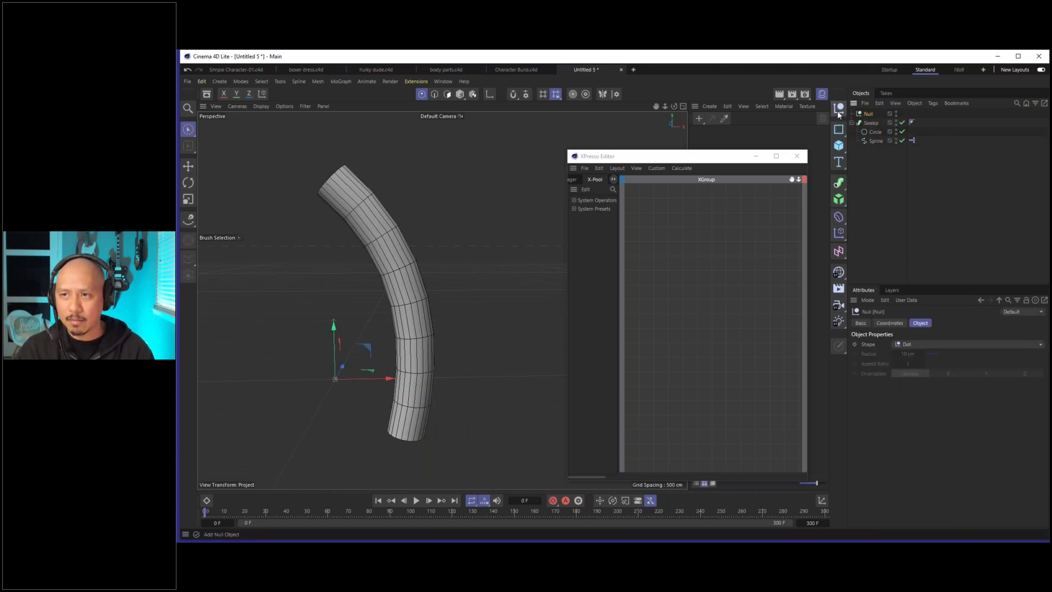
alt+click(838, 115)
alt+click(837, 115)
click(871, 178)
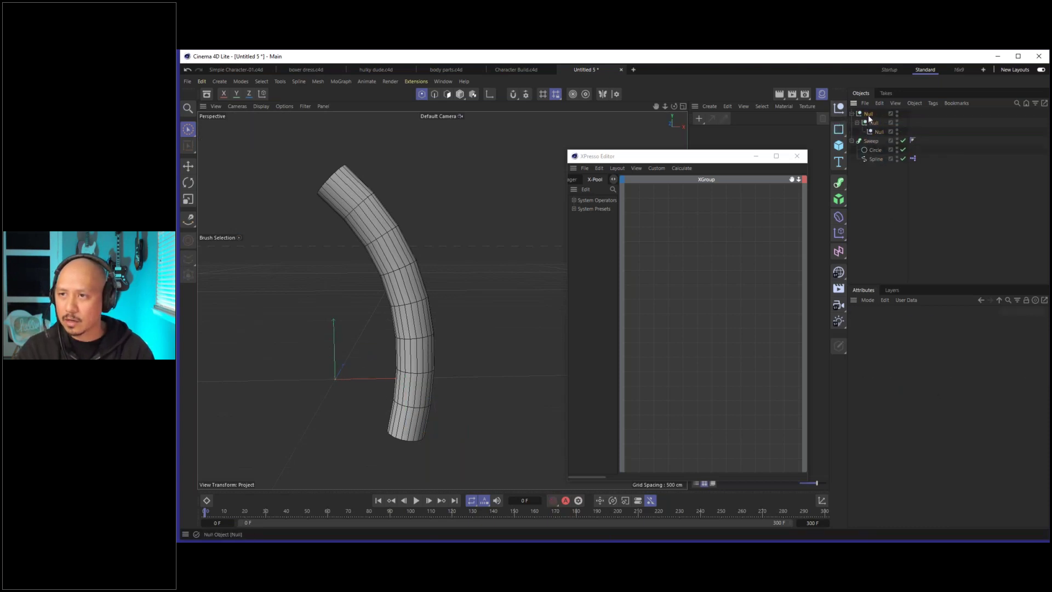
Rename the nested nulls Shoulder, Elbow and Wrist, from the outermost to the innermost.
double_click(869, 116)
text(Shoulder)
key(Return)
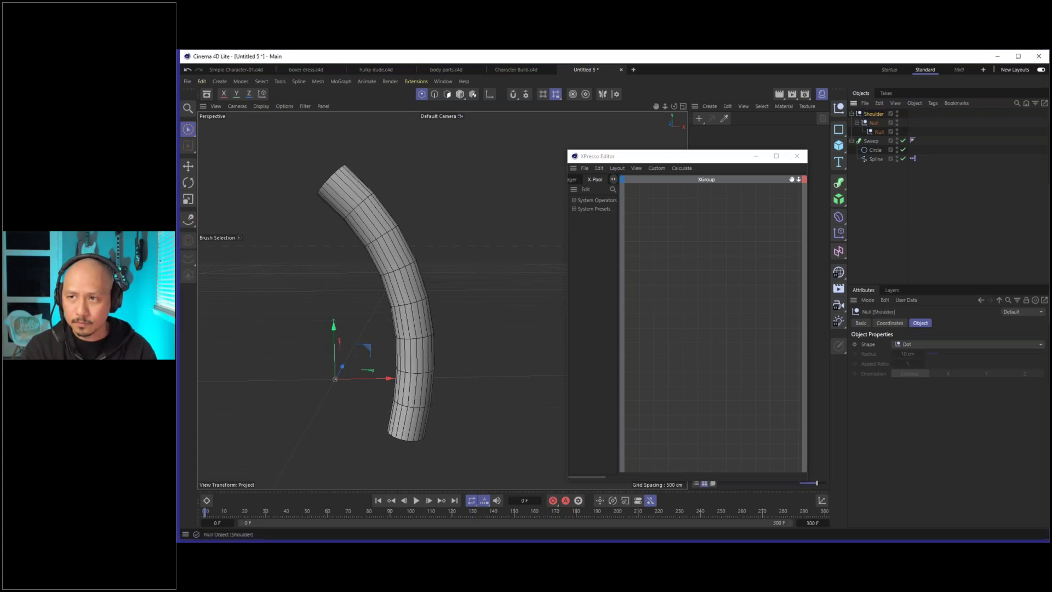
click(872, 124)
double_click(873, 124)
text(Elbow)
key(Return)
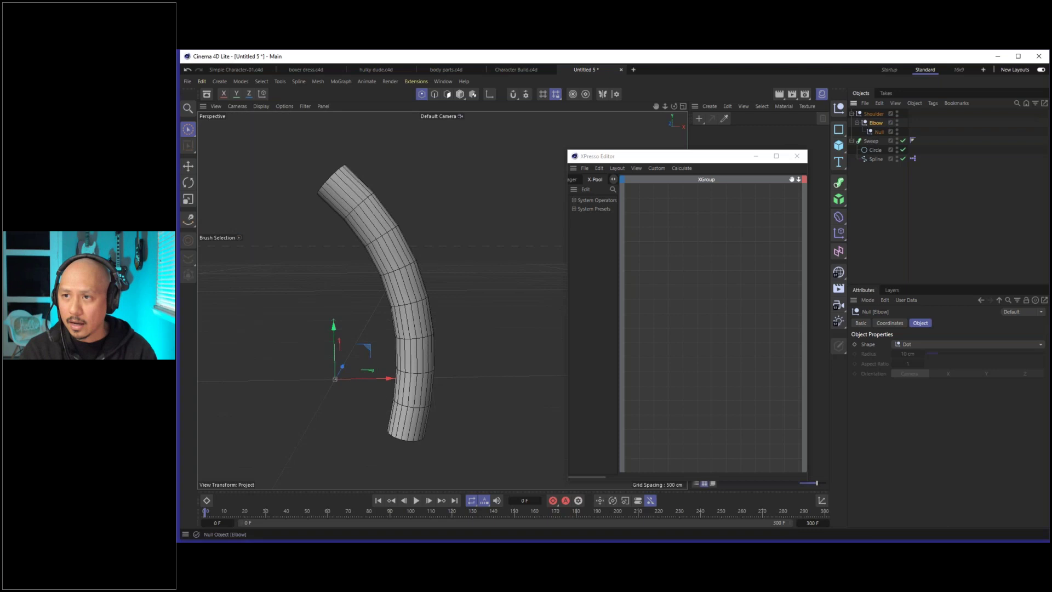
double_click(879, 132)
text(Wrist)
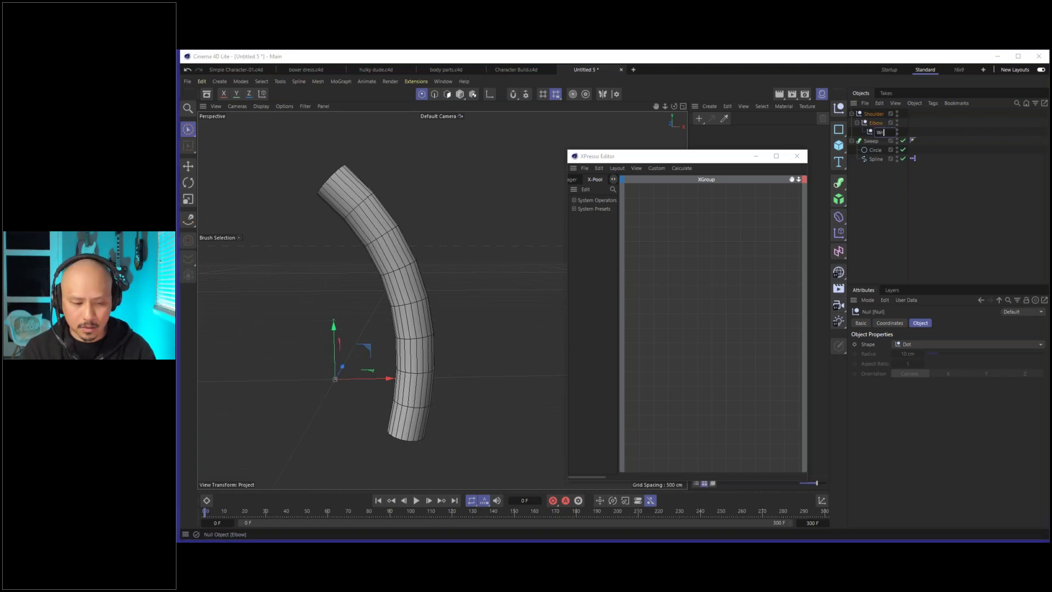
key(Return)
click(886, 198)
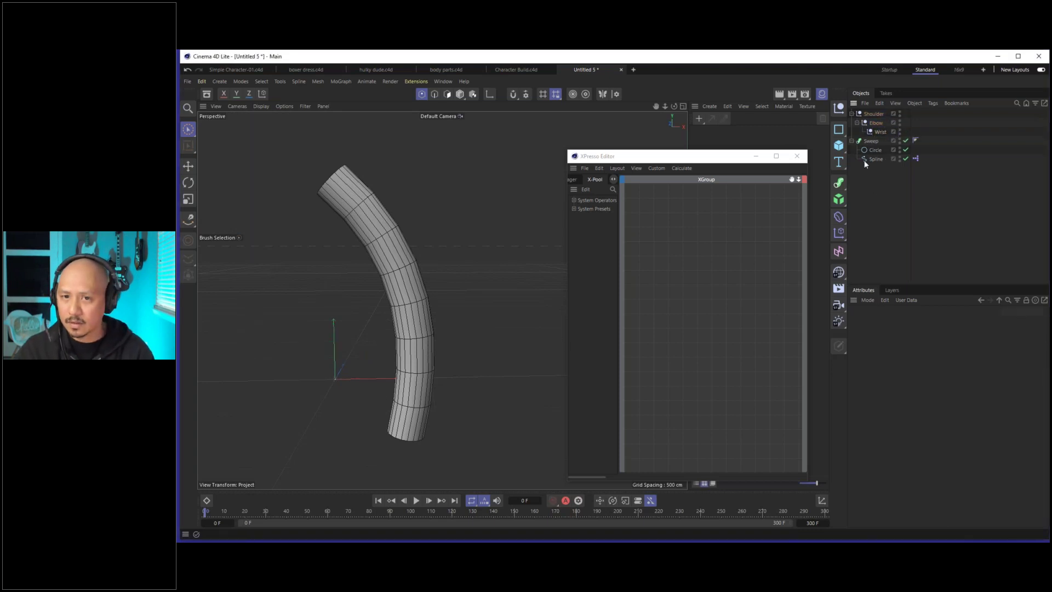
Display the Shoulder, Elbow and Wrist nulls as Cube shapes with a radius of 82 cm.
click(873, 114)
shift+click(880, 131)
click(724, 158)
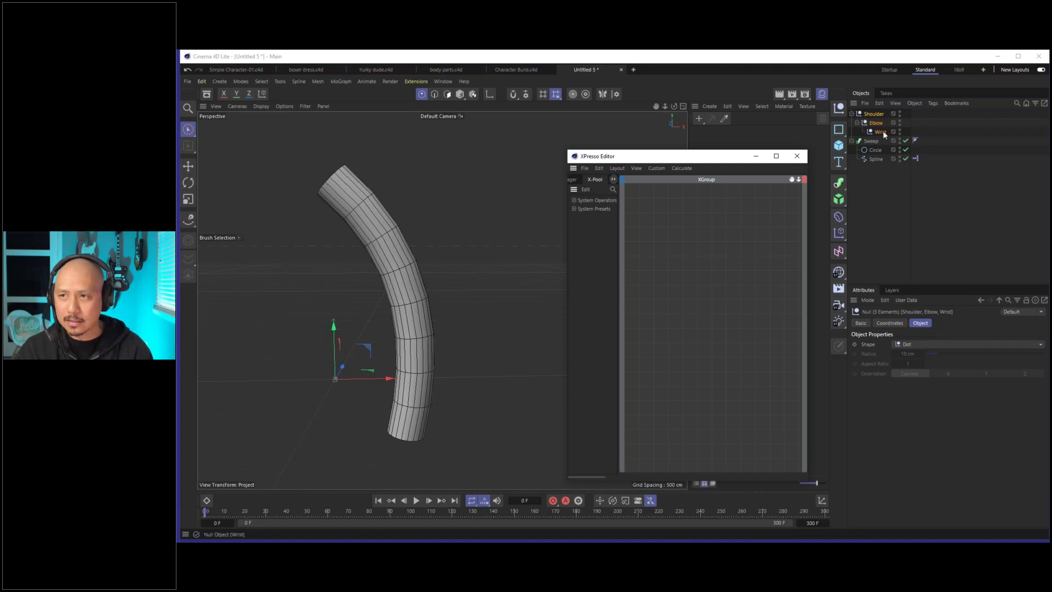
click(920, 344)
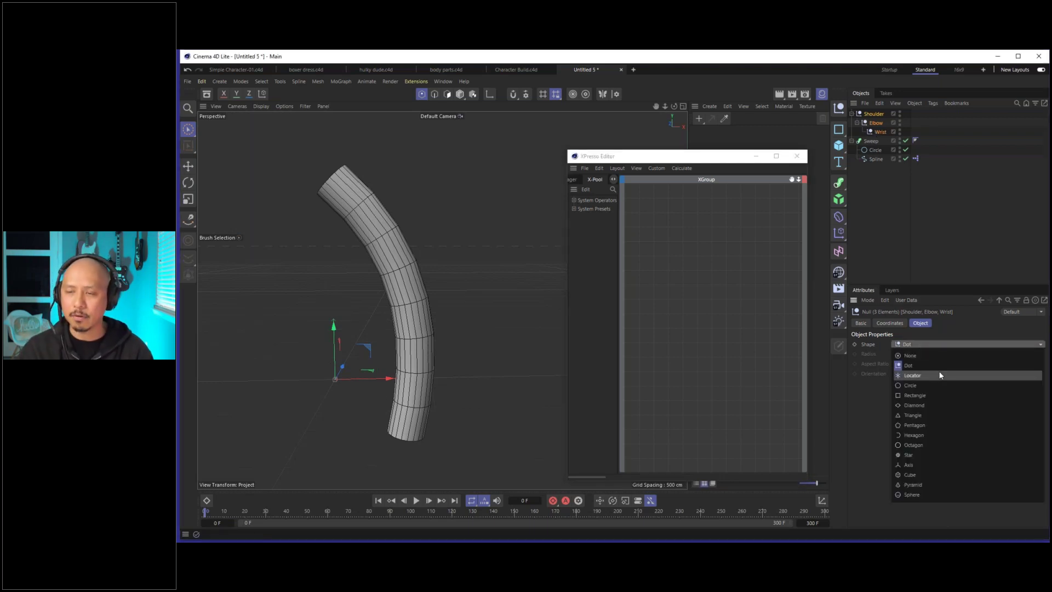
click(922, 474)
mouse_move(937, 353)
mouse_down()
mouse_move(1016, 353)
mouse_move(941, 356)
mouse_up()
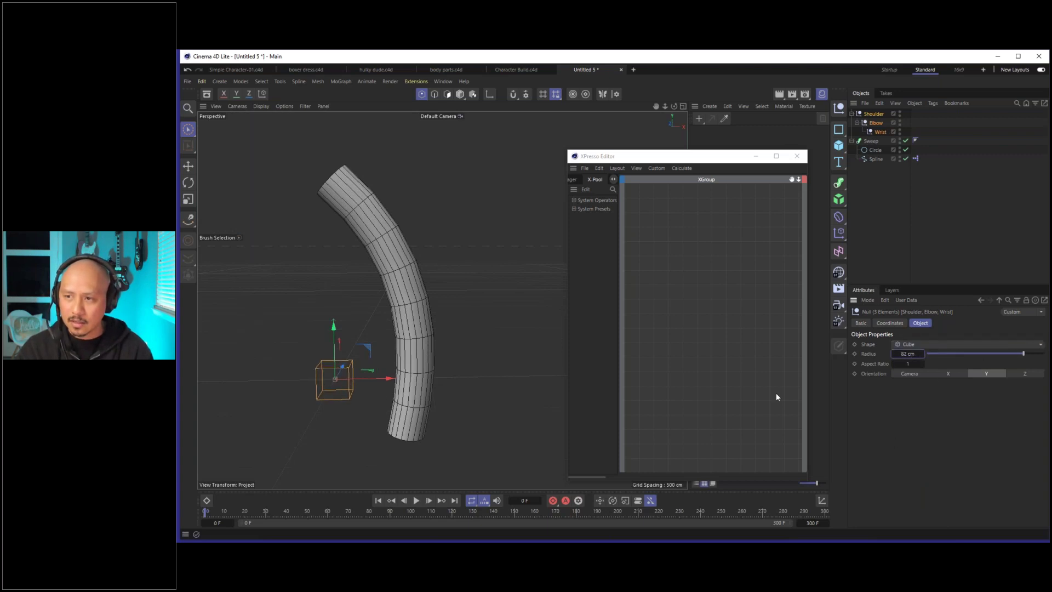
mouse_move(335, 397)
alt+right_down()
mouse_move(377, 381)
mouse_move(385, 357)
alt+right_up()
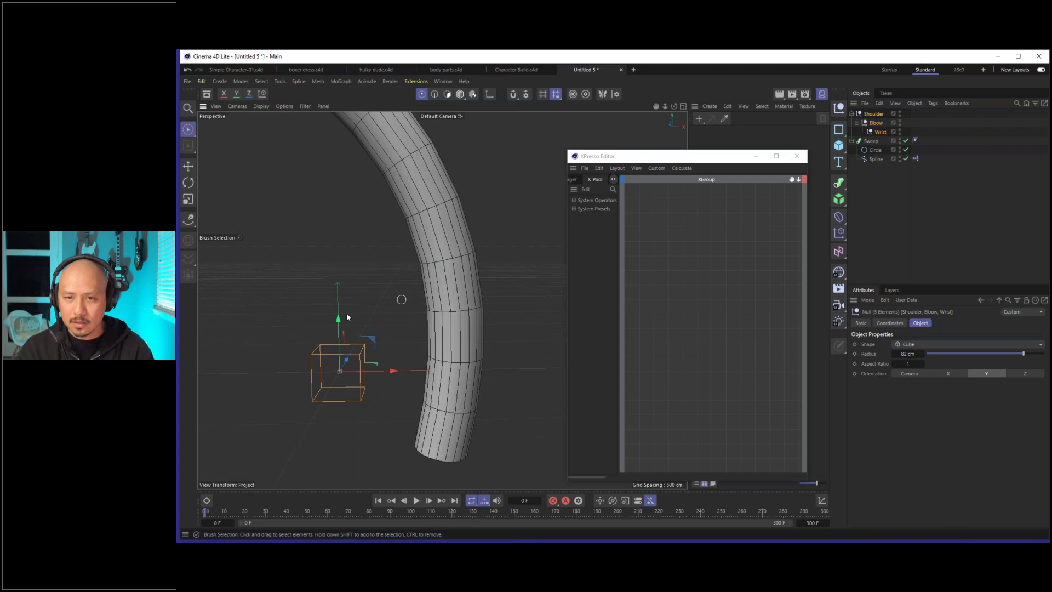
scroll(395, 311, down, 2)
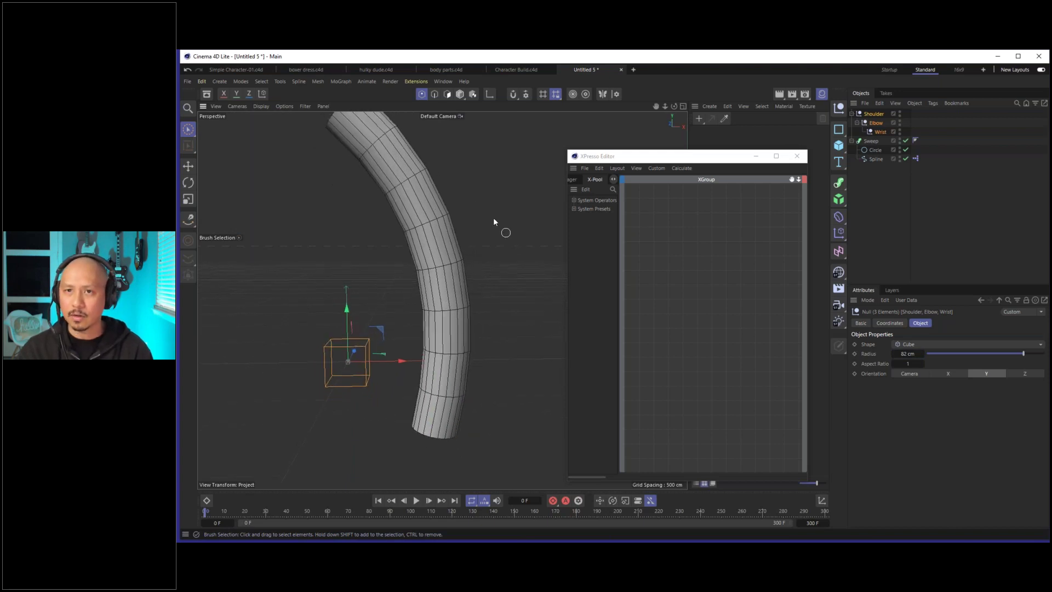
Switch to Model mode and move the Shoulder null with its children up and in negative X within the XY plane.
click(460, 94)
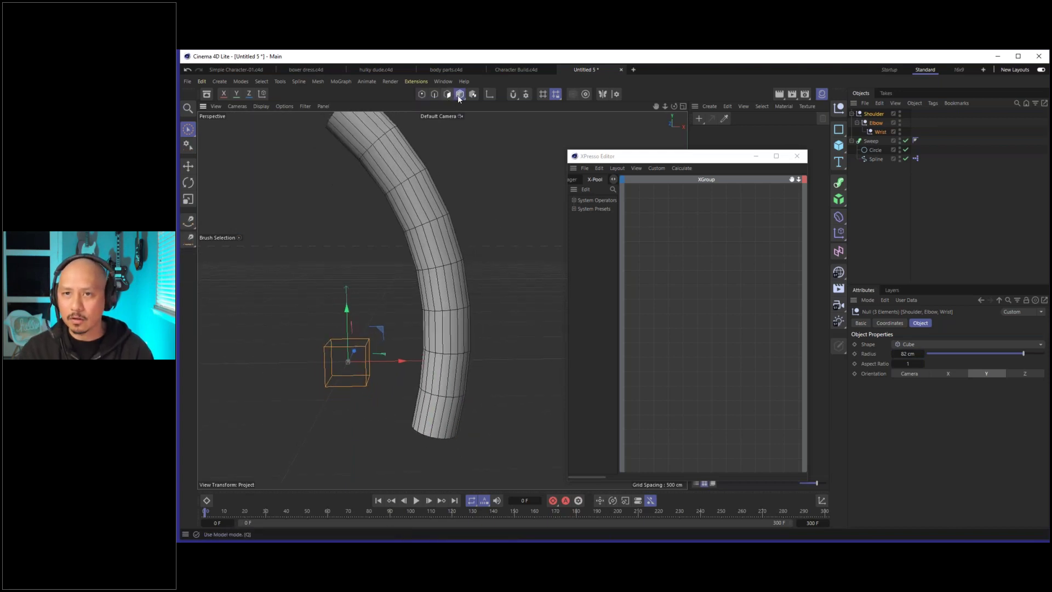
click(478, 151)
click(434, 273)
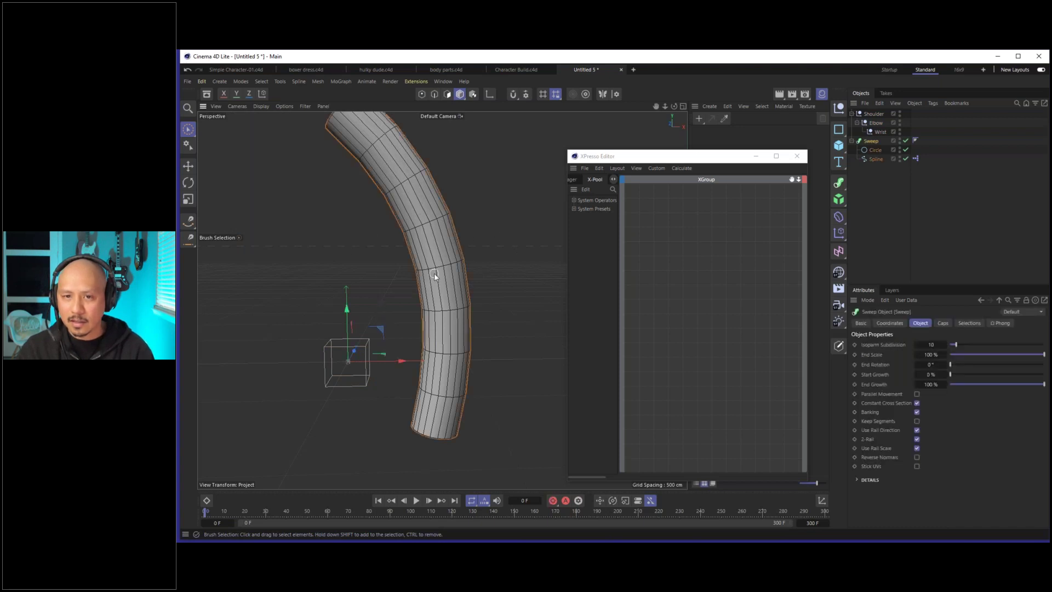
click(510, 327)
click(365, 346)
drag(379, 332, 368, 292)
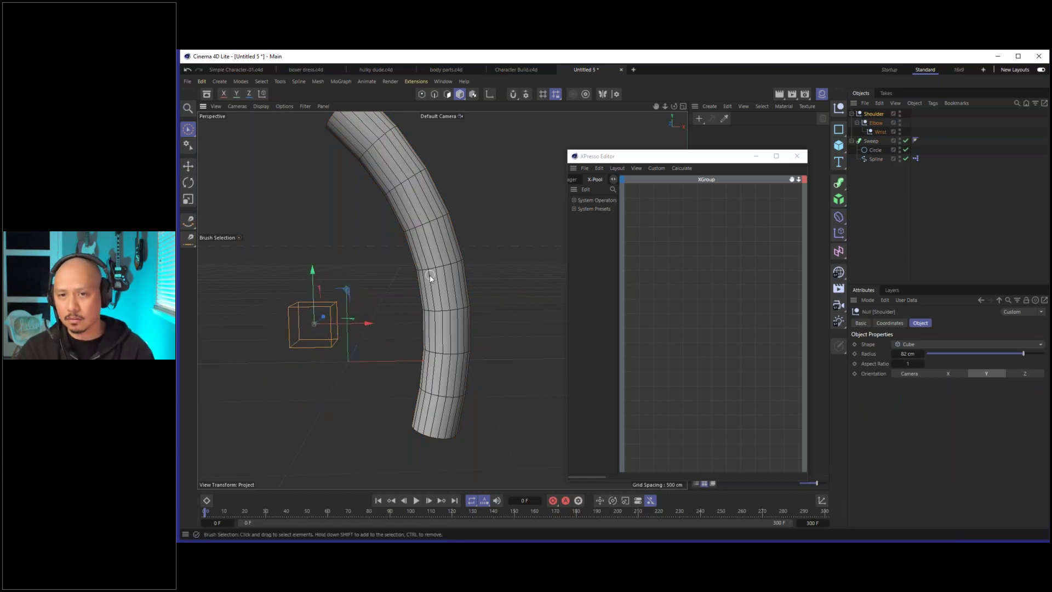
Select the Spline under the Sweep and examine its points in Points mode, leaving nothing selected.
scroll(429, 276, down, 1)
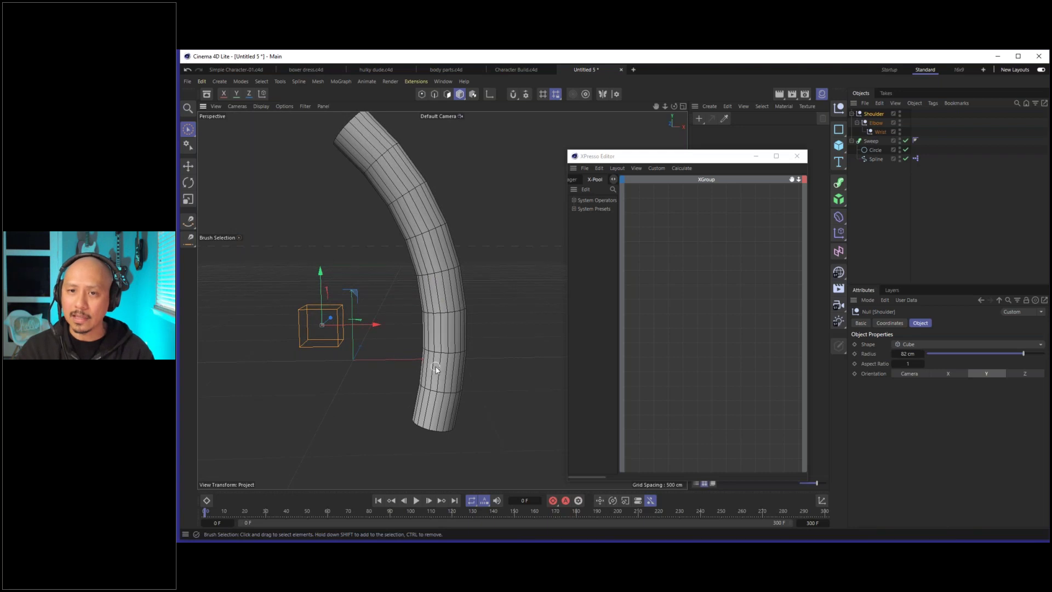
click(876, 158)
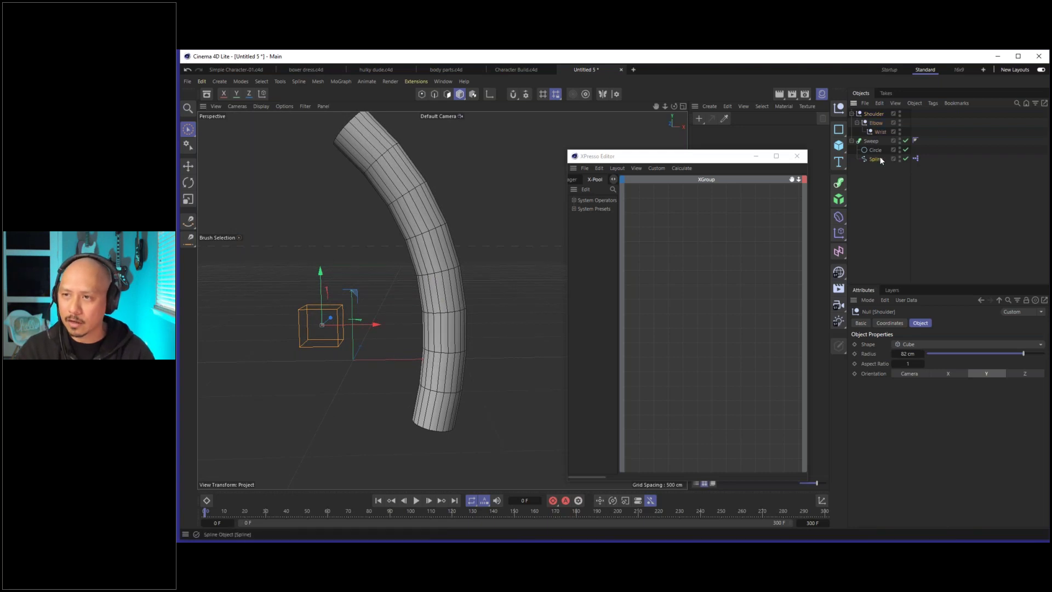
click(421, 95)
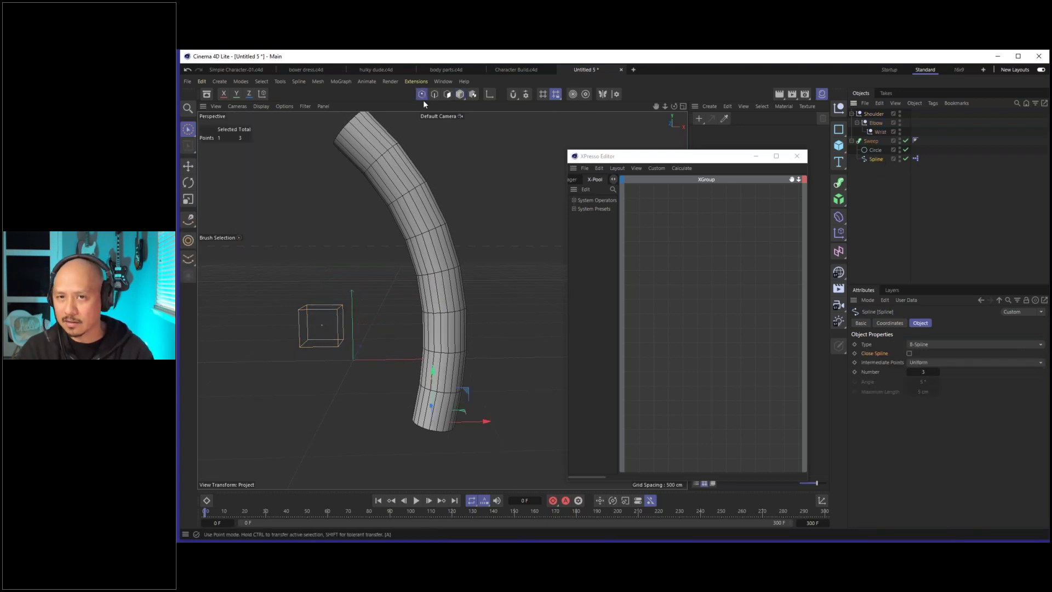
click(873, 178)
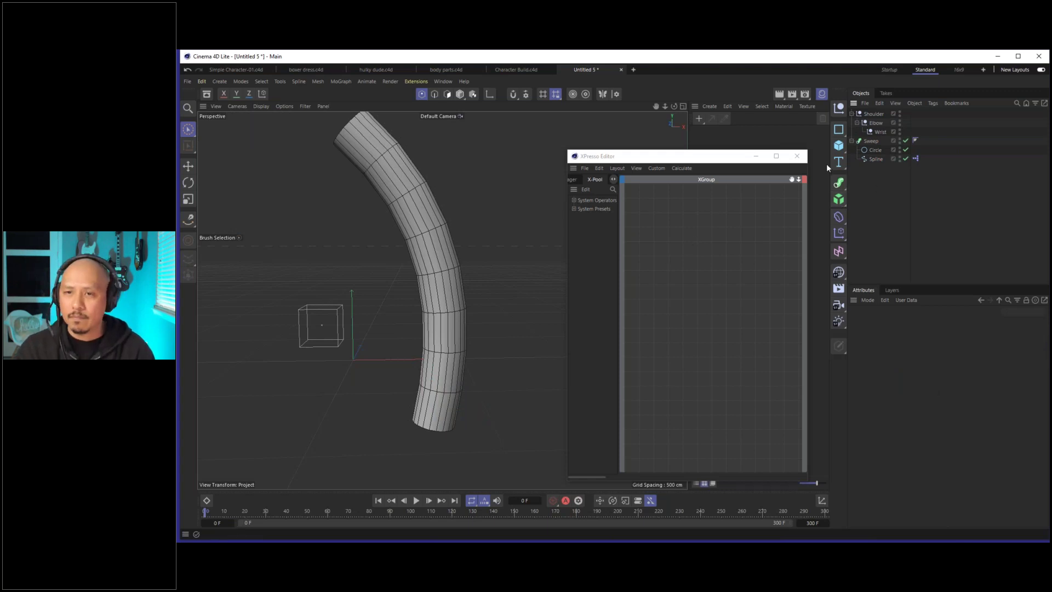
Add the Spline as a node in the XPresso graph and widen the XPresso Editor window.
drag(703, 147, 699, 139)
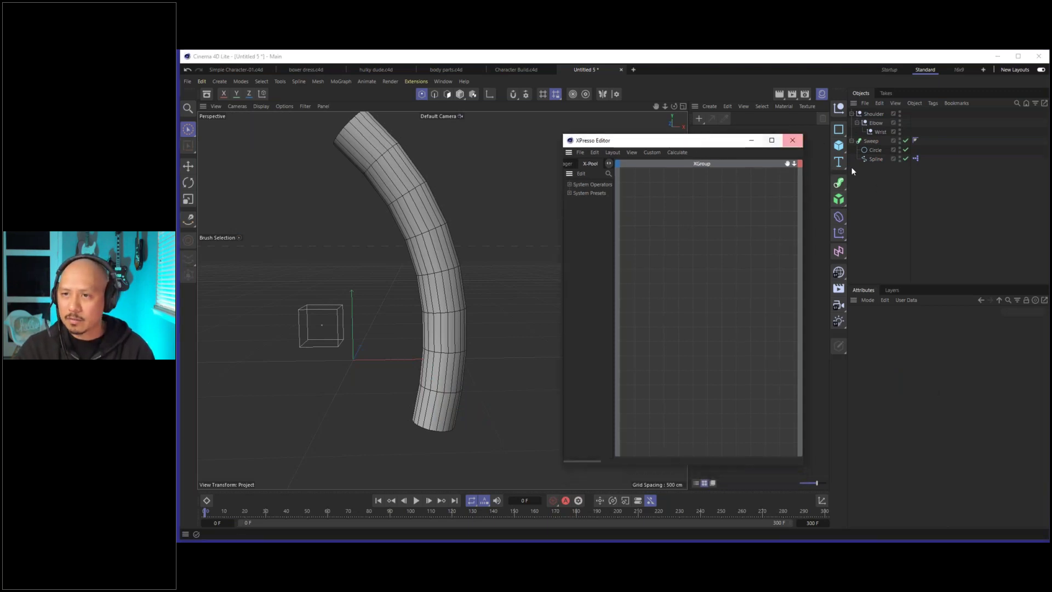
click(871, 178)
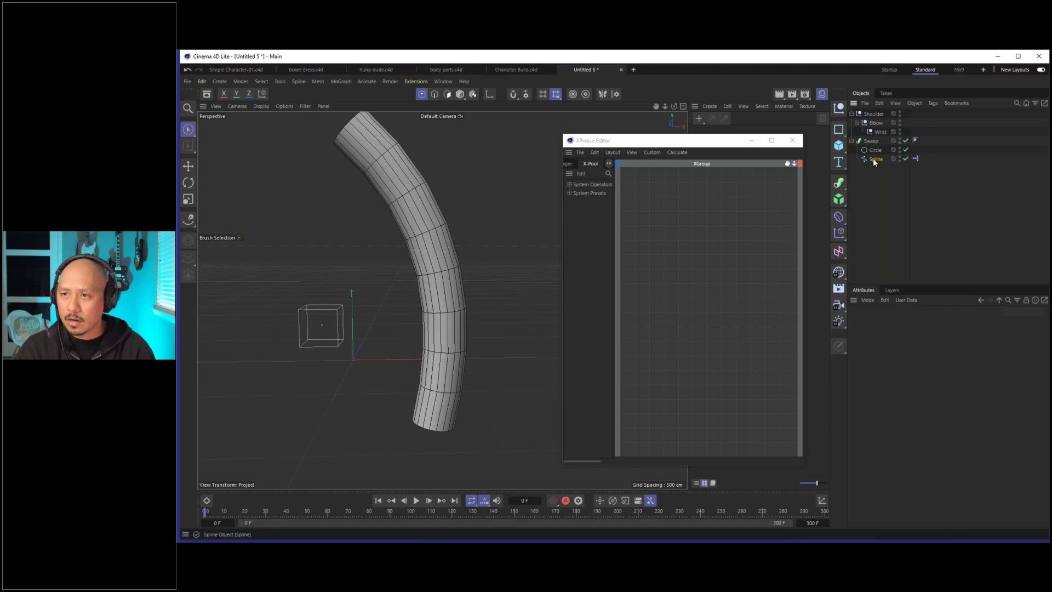
drag(872, 157, 665, 231)
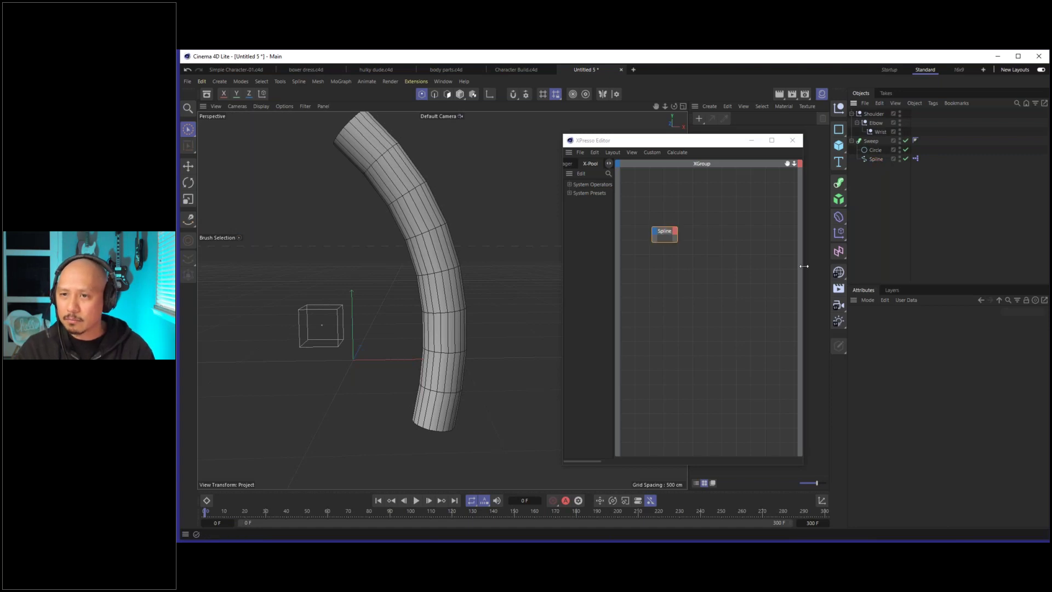
alt+right_drag(667, 240, 756, 193)
alt+middle_drag(672, 215, 724, 225)
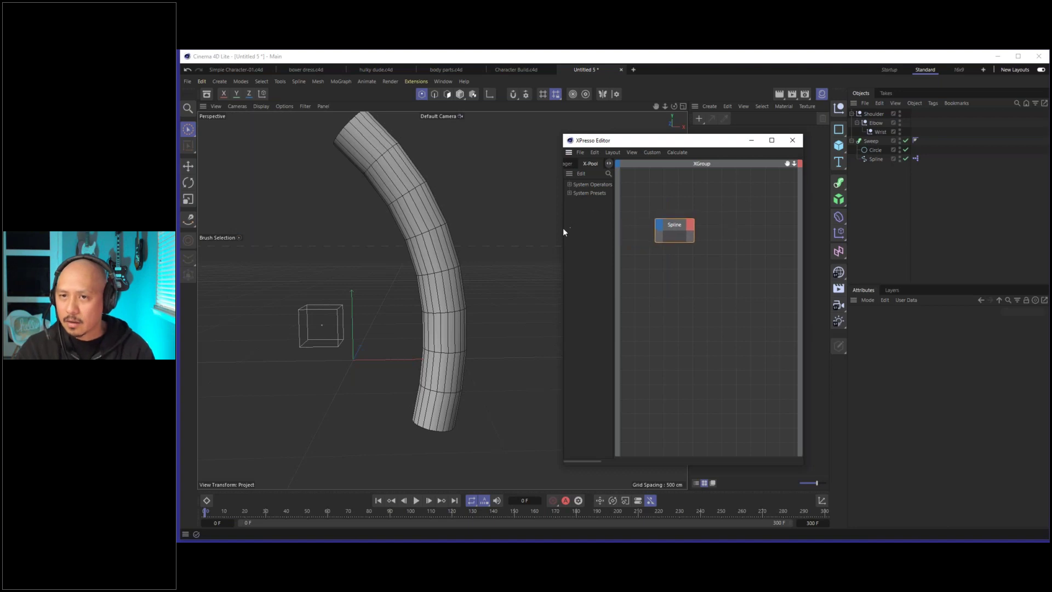
drag(562, 229, 493, 229)
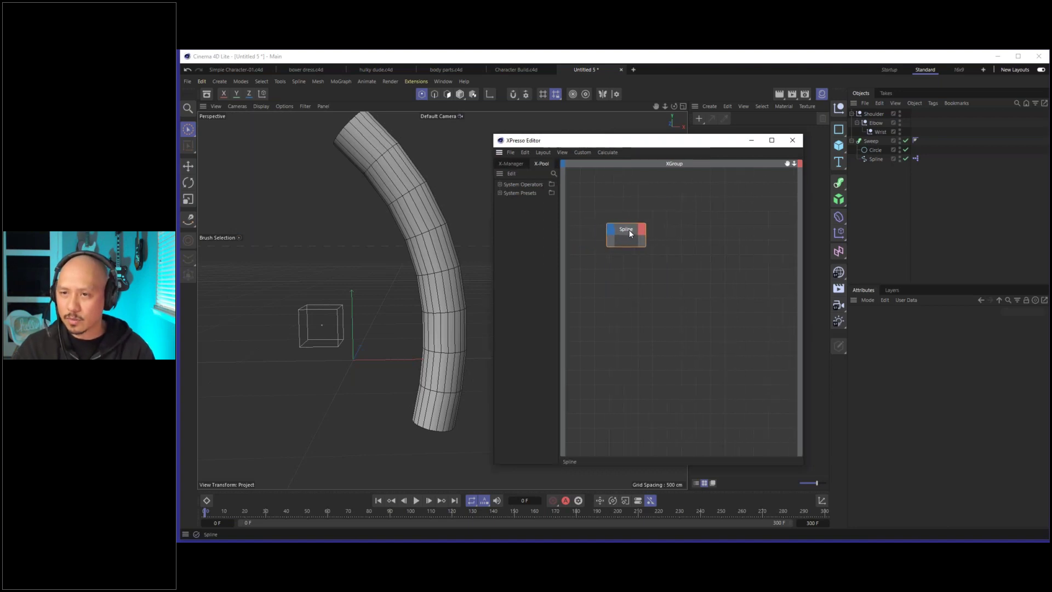
Add the Shoulder, Elbow and Wrist nulls as nodes, stacked in that order below the Spline node.
click(873, 114)
shift+click(881, 132)
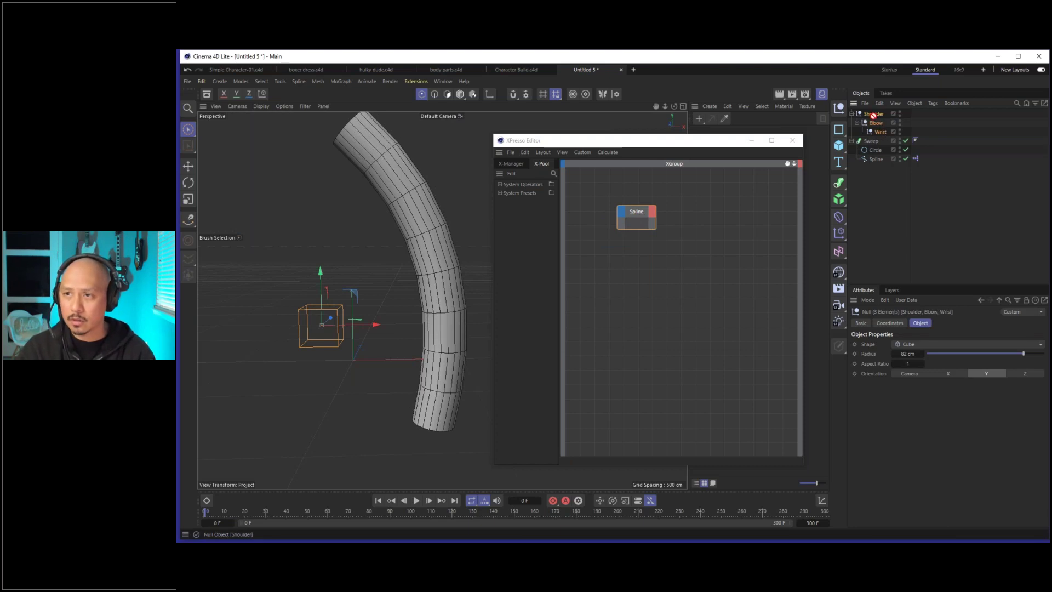
drag(658, 302, 649, 379)
drag(646, 316, 646, 340)
drag(638, 298, 636, 290)
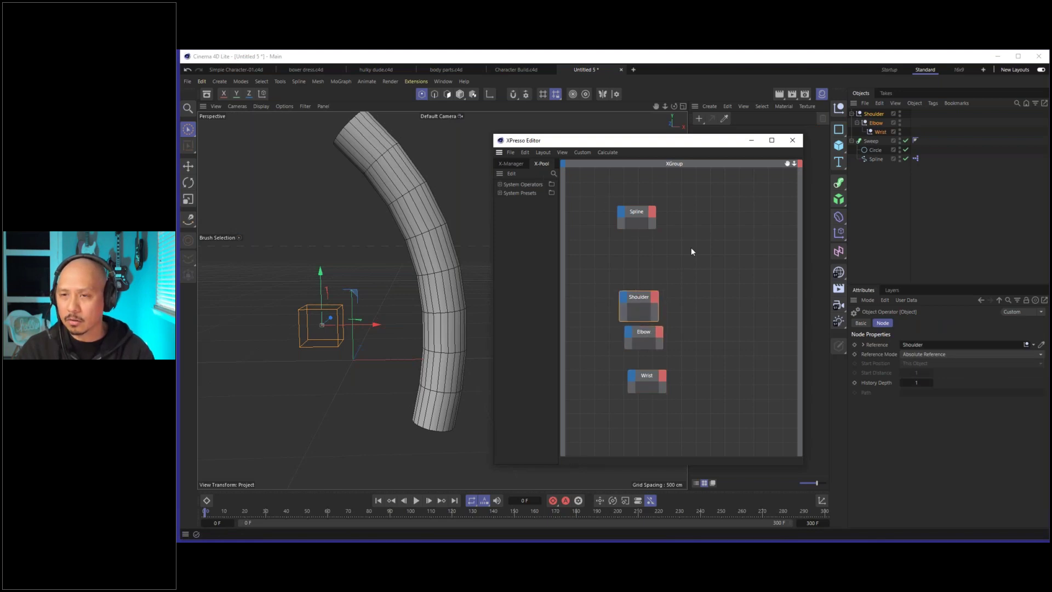
click(696, 253)
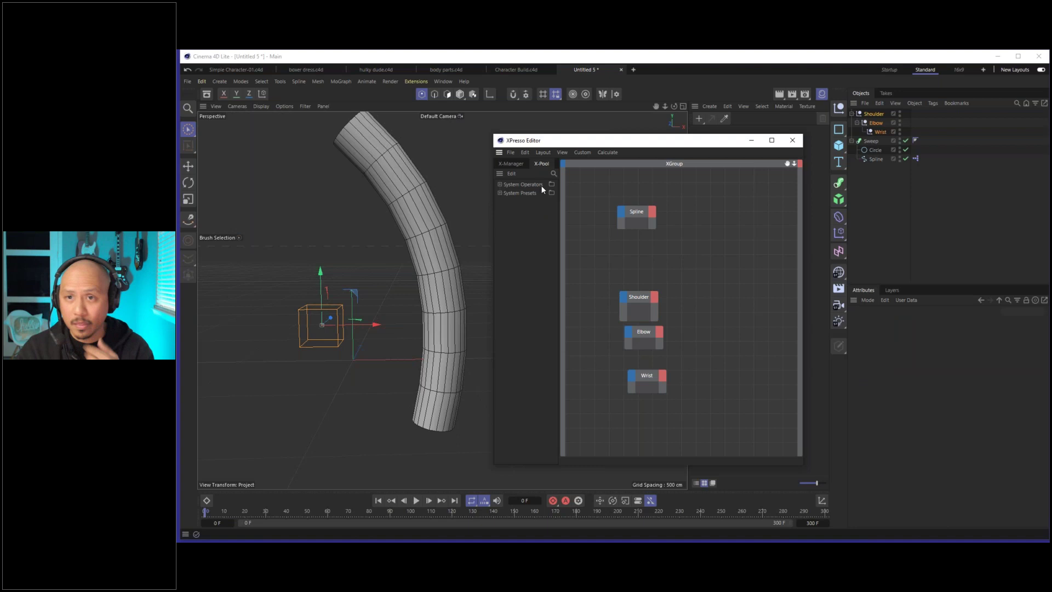
Search the XPresso operators for "point" and add a Point node to the graph beside the Spline node.
click(506, 193)
click(514, 201)
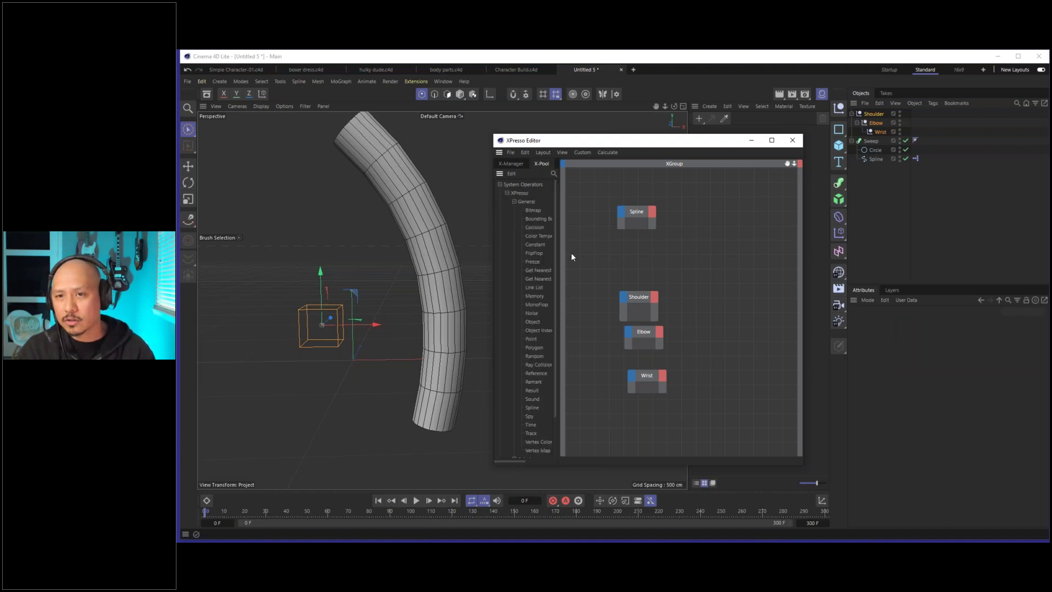
drag(561, 251, 570, 183)
click(574, 174)
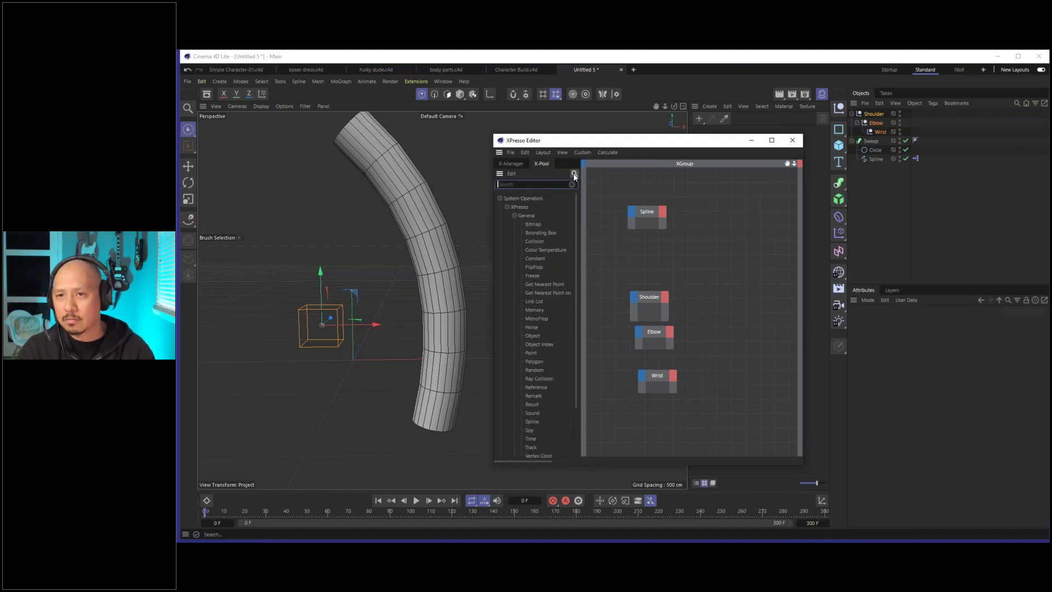
text(point)
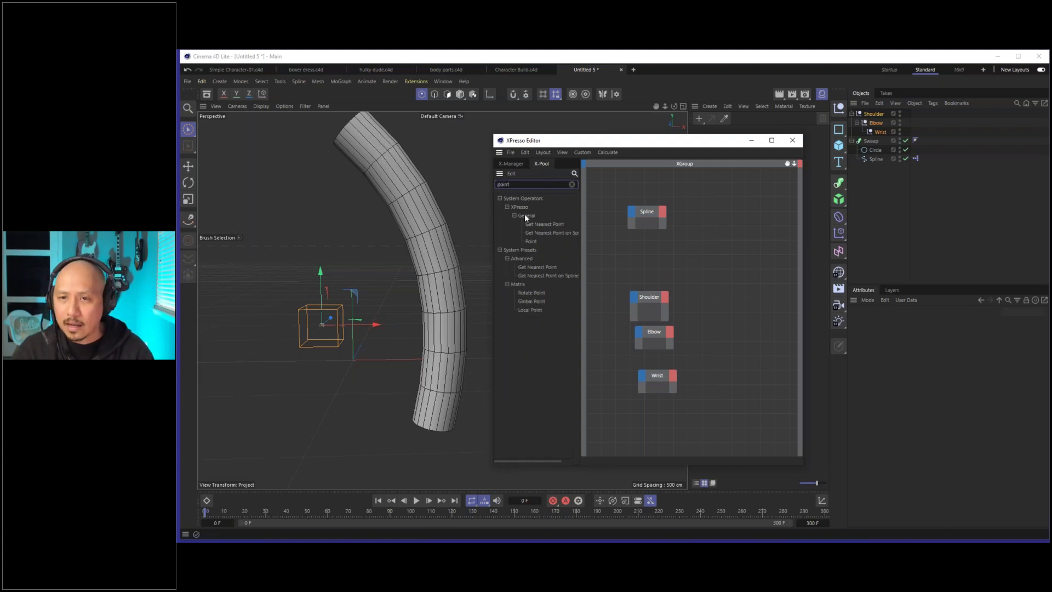
click(529, 241)
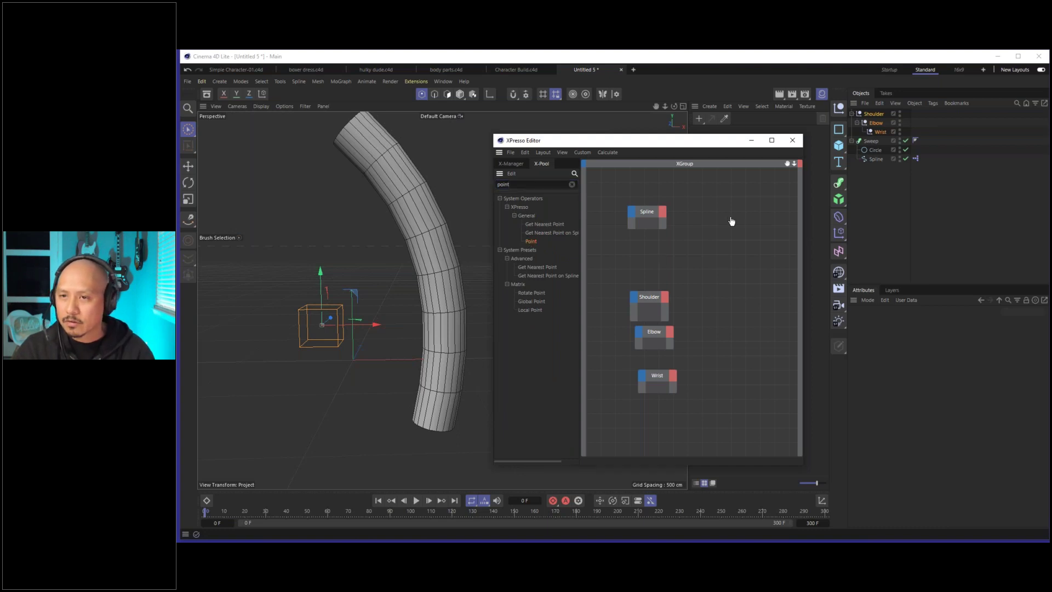
drag(730, 218, 729, 217)
Enlarge the XPresso Editor and space the Spline and Point nodes apart, with Point slightly lower than Spline.
scroll(711, 239, up, 2)
drag(666, 142, 624, 145)
drag(758, 253, 792, 253)
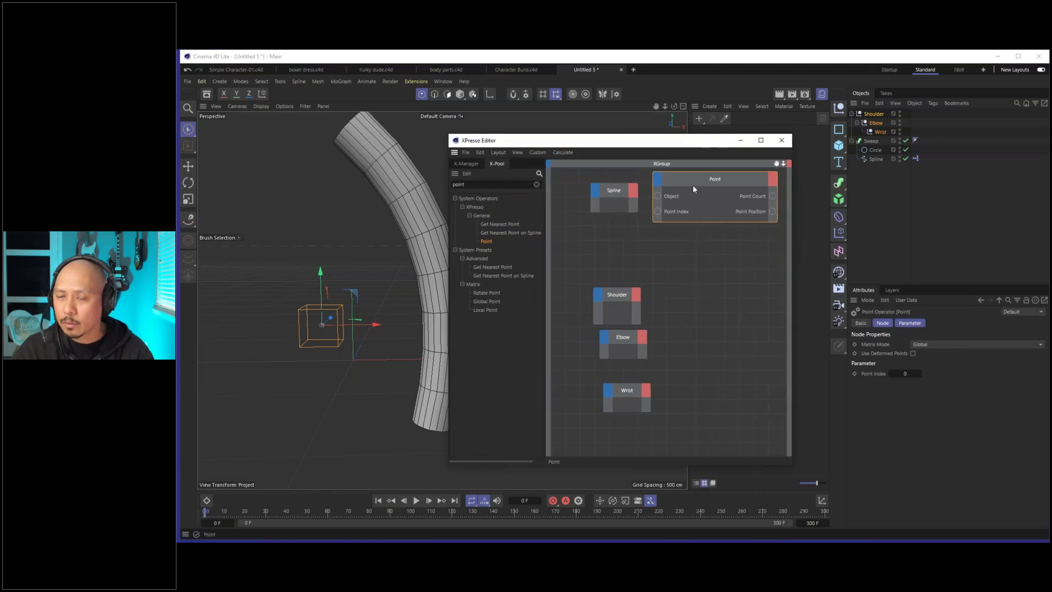
drag(692, 185, 698, 211)
drag(611, 190, 599, 191)
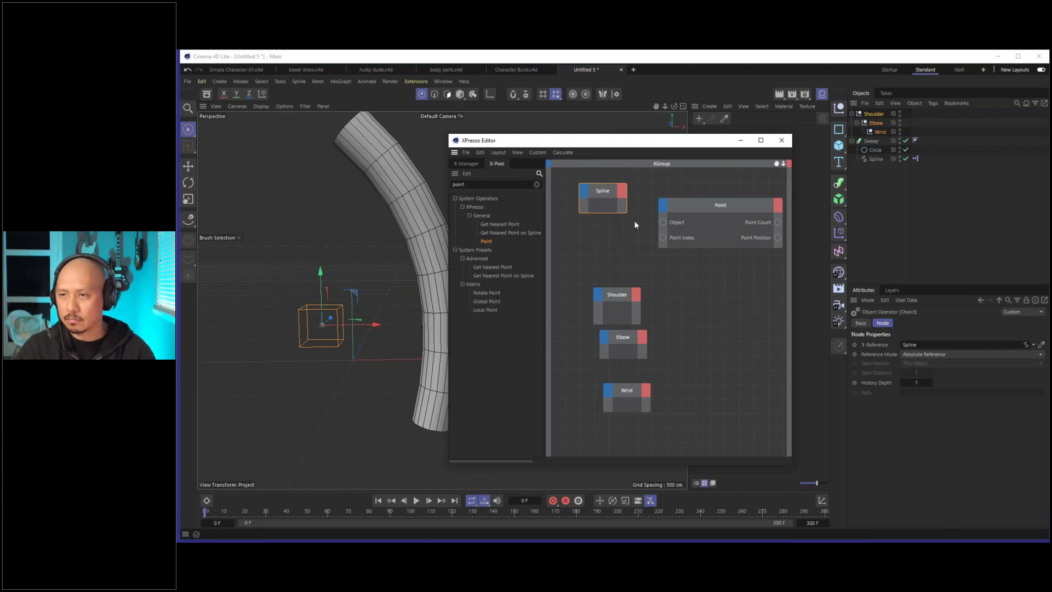
drag(623, 196, 607, 196)
Add an Object output to the Spline node and connect it to the Point node's Object input.
click(611, 194)
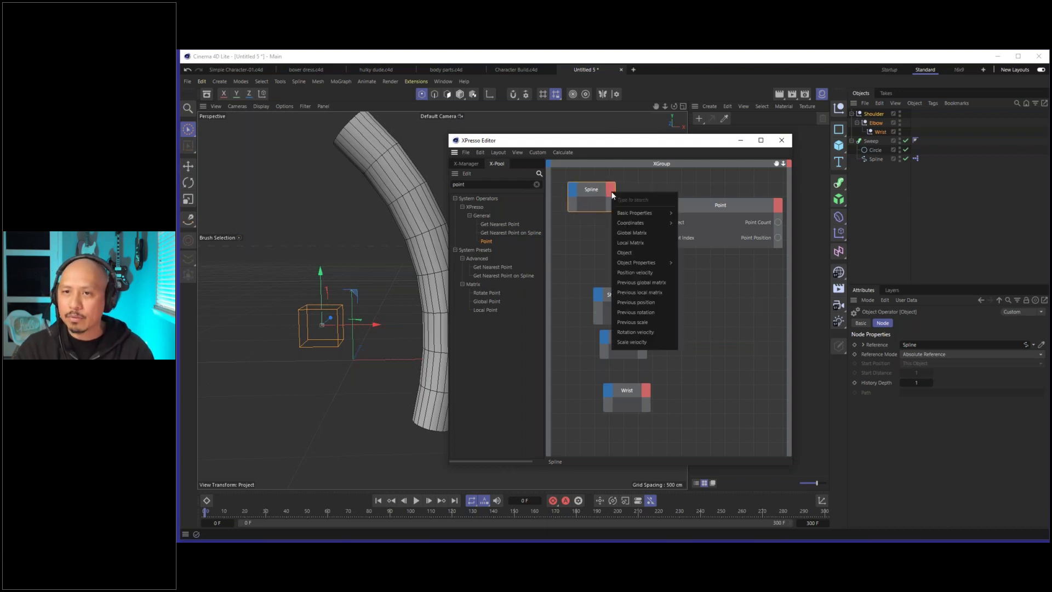
click(639, 253)
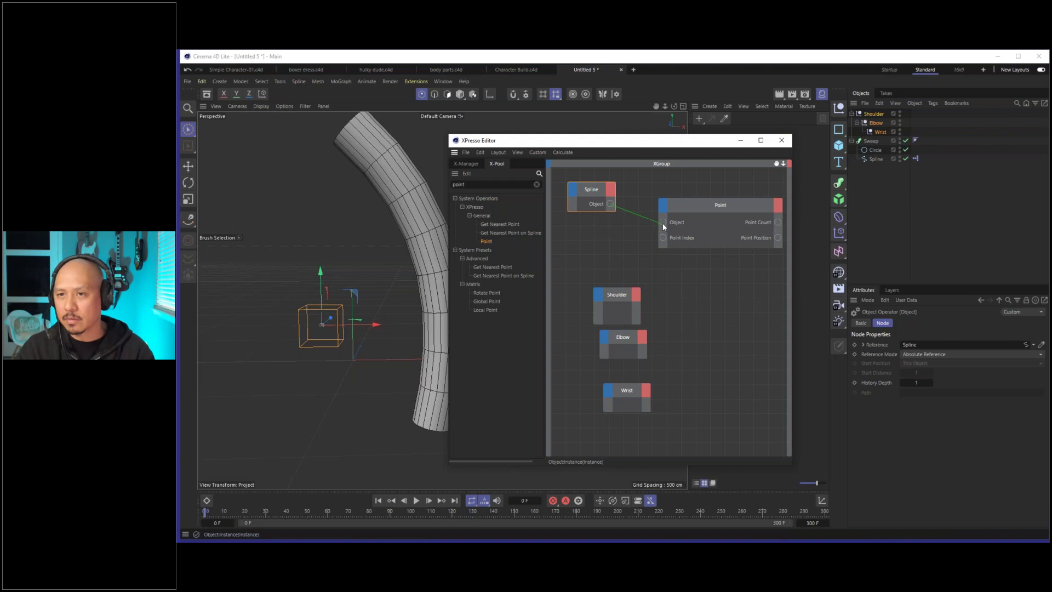
drag(663, 222, 662, 222)
drag(596, 192, 595, 191)
drag(710, 216, 703, 215)
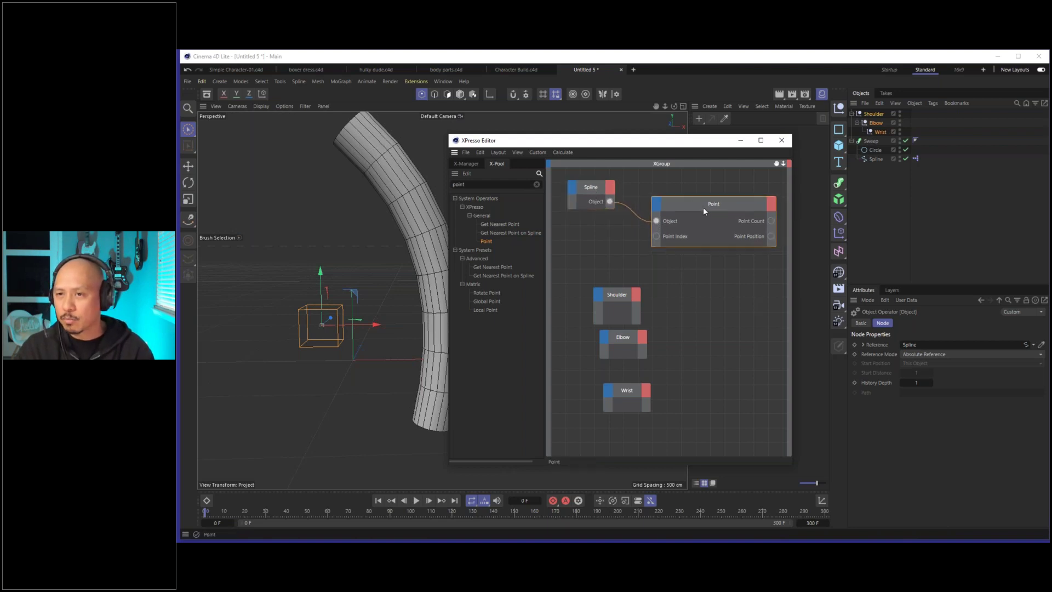
drag(595, 187, 597, 189)
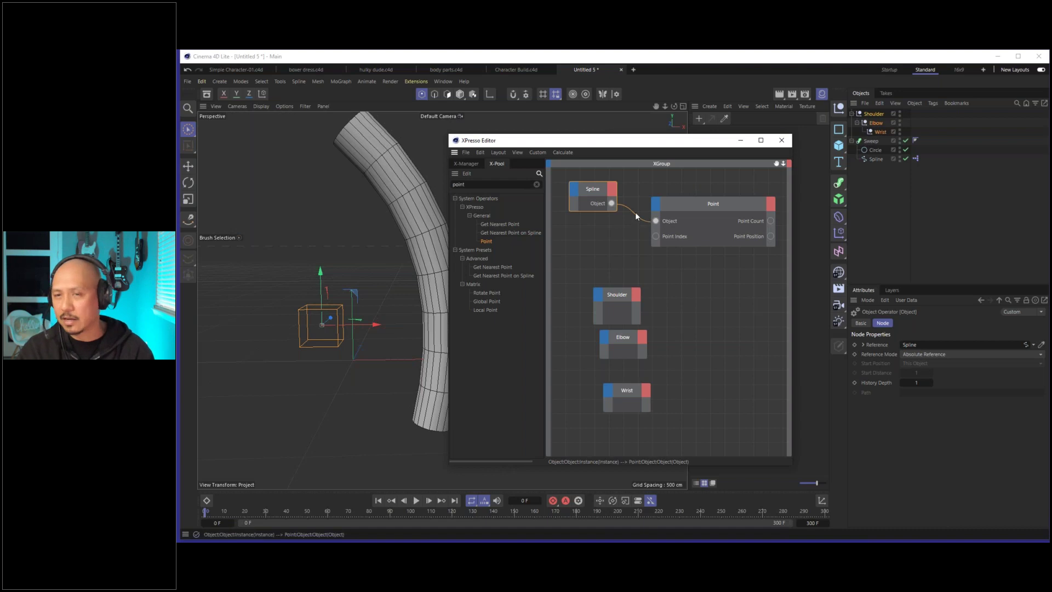
Add a Point Position input to the Point node.
click(655, 204)
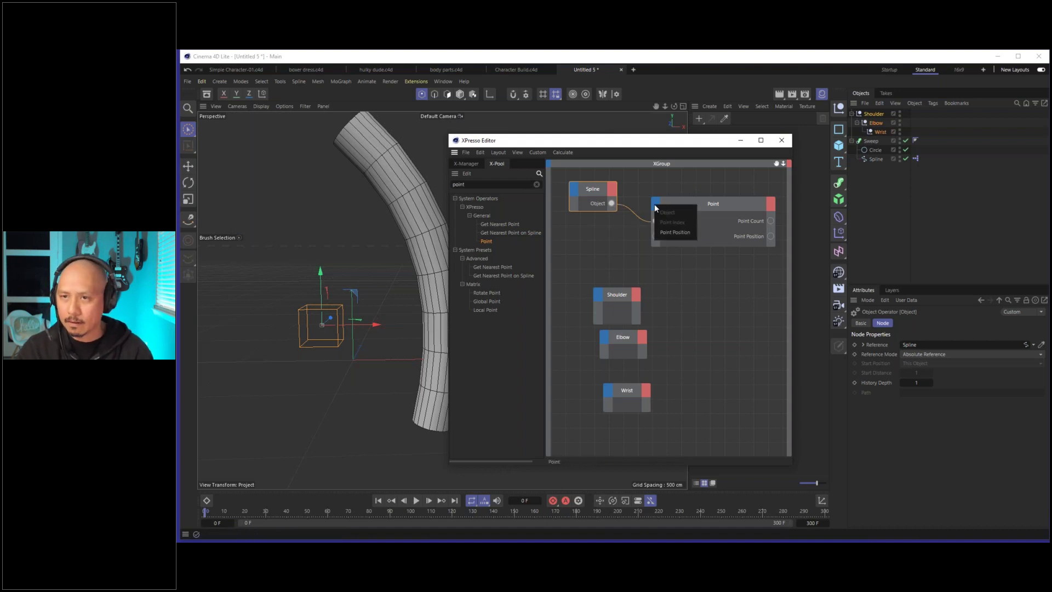
click(687, 232)
click(699, 203)
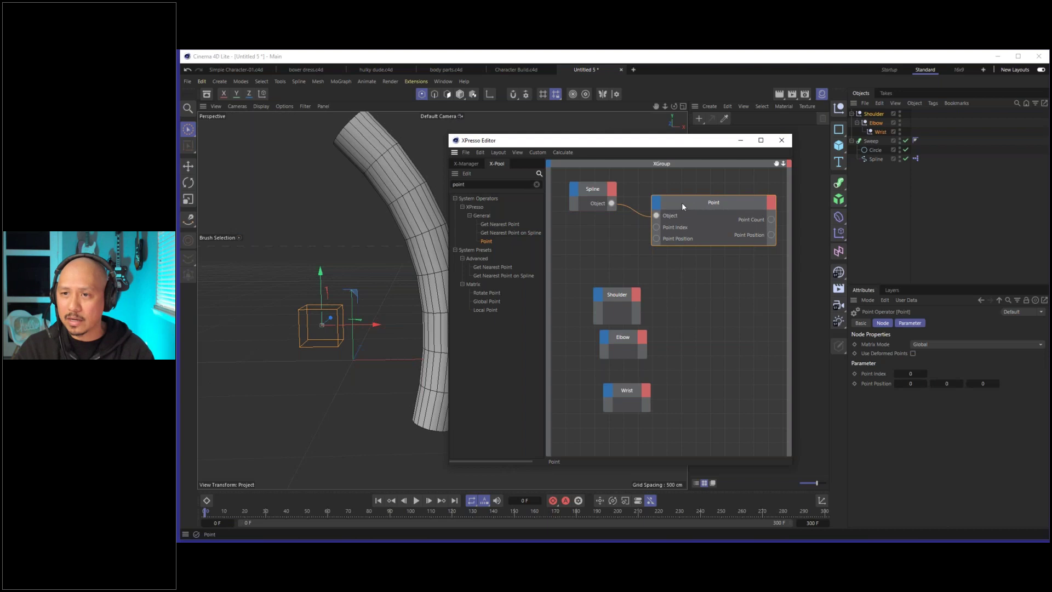
Place the Shoulder node below Spline, add a Global Position output and connect it to the Point node's Point Position input.
click(622, 300)
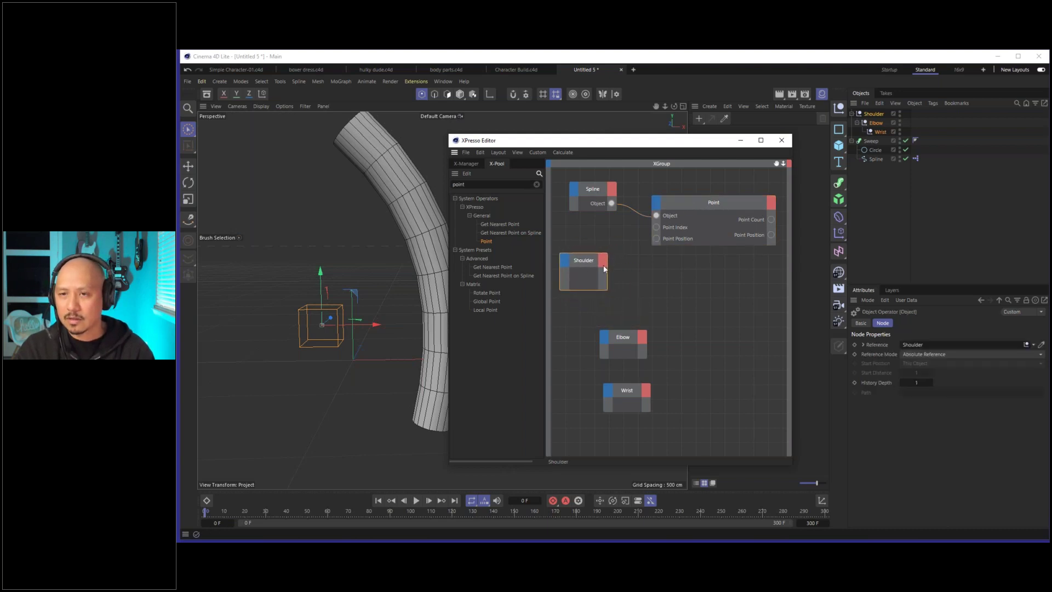
drag(592, 267, 587, 267)
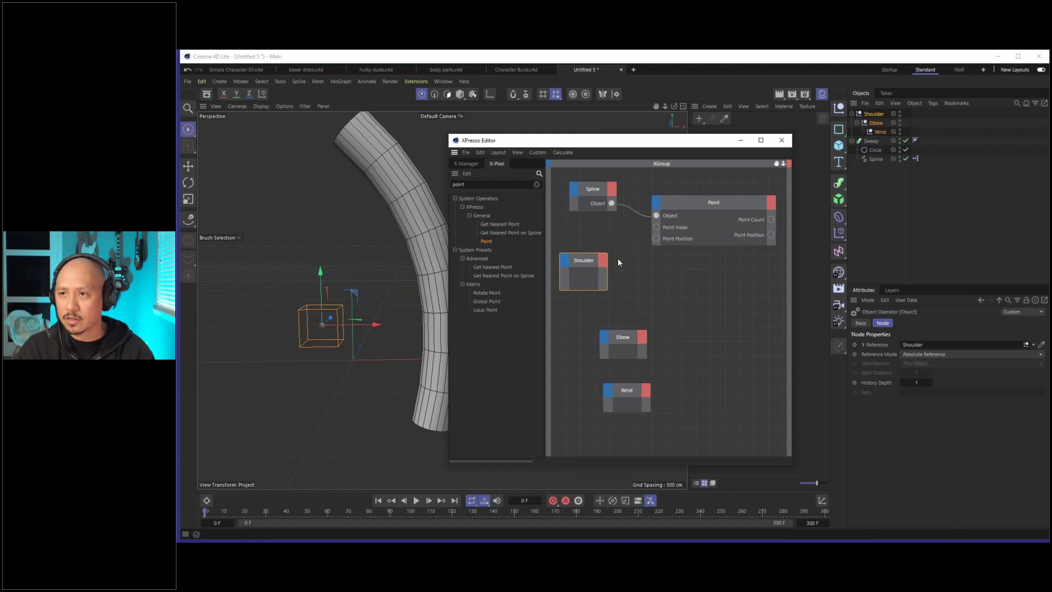
click(604, 260)
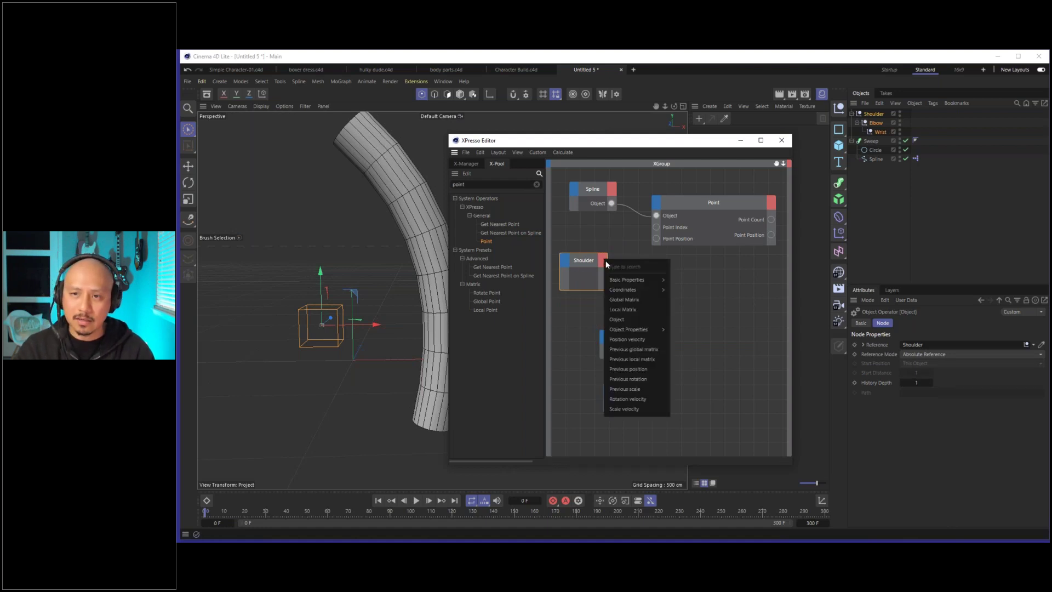
mouse_move(630, 290)
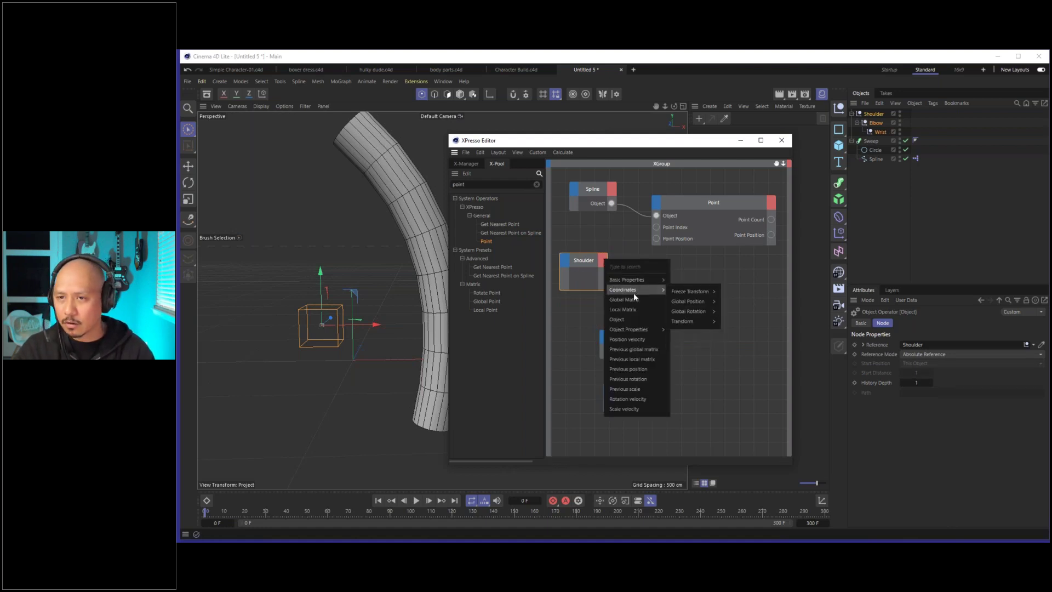
mouse_move(693, 294)
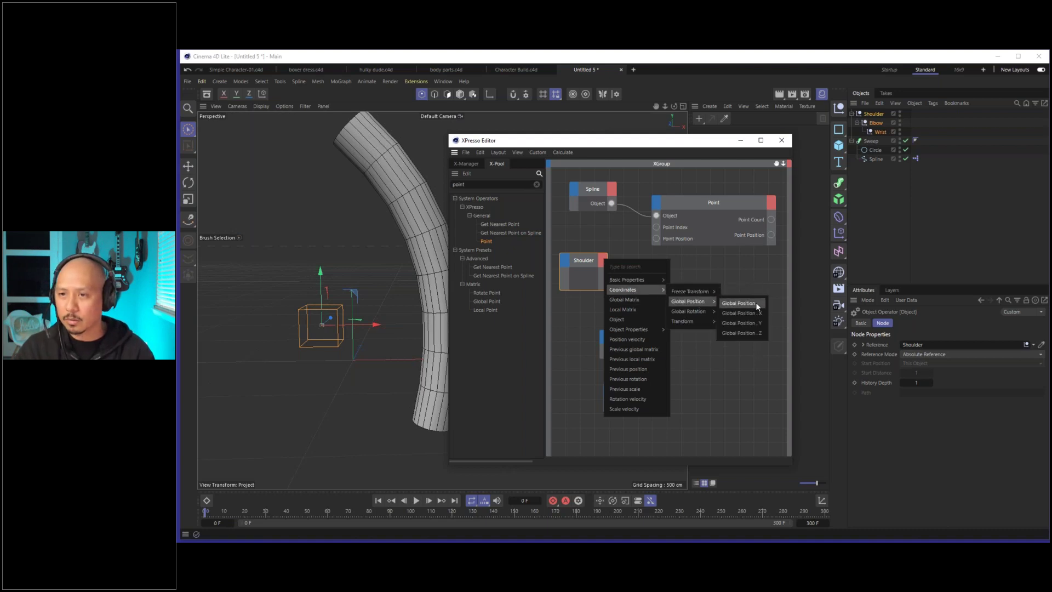
click(756, 304)
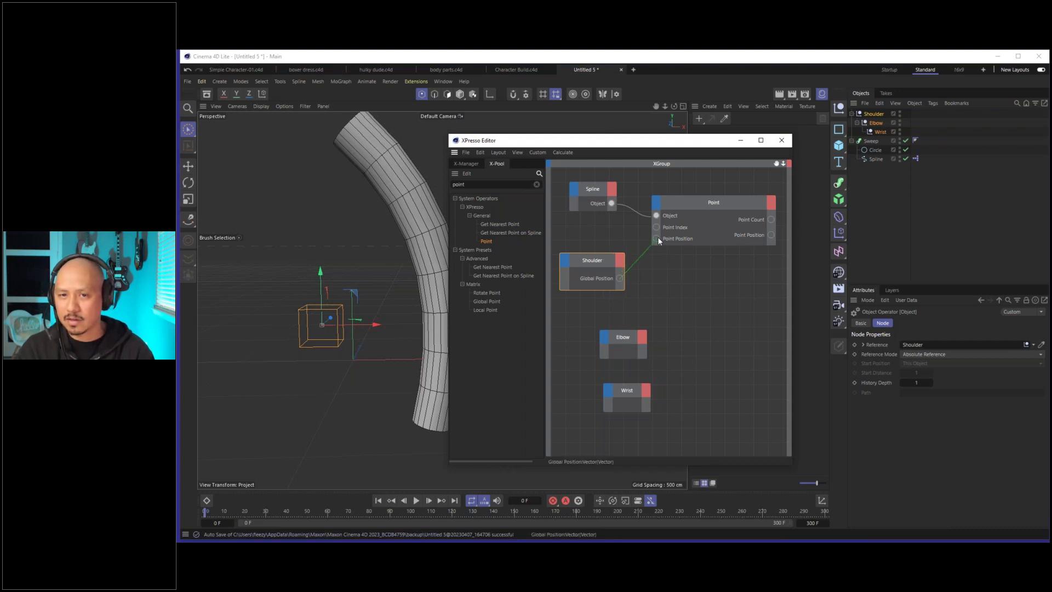
drag(658, 238, 656, 239)
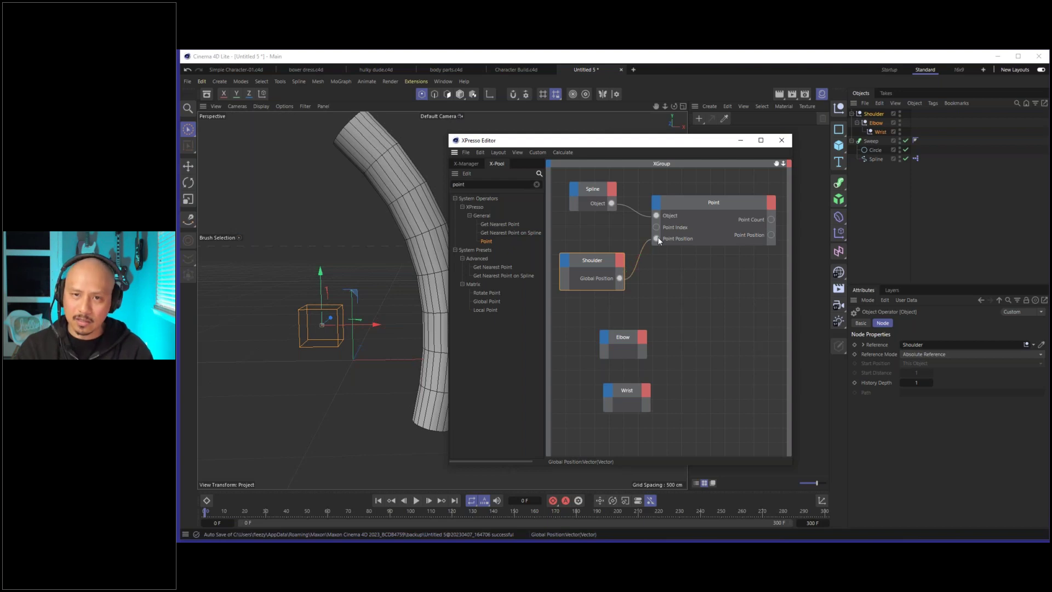
Move the Shoulder null with its children up and slightly in positive X in Model mode to raise the tube's upper end.
alt+drag(406, 280, 386, 294)
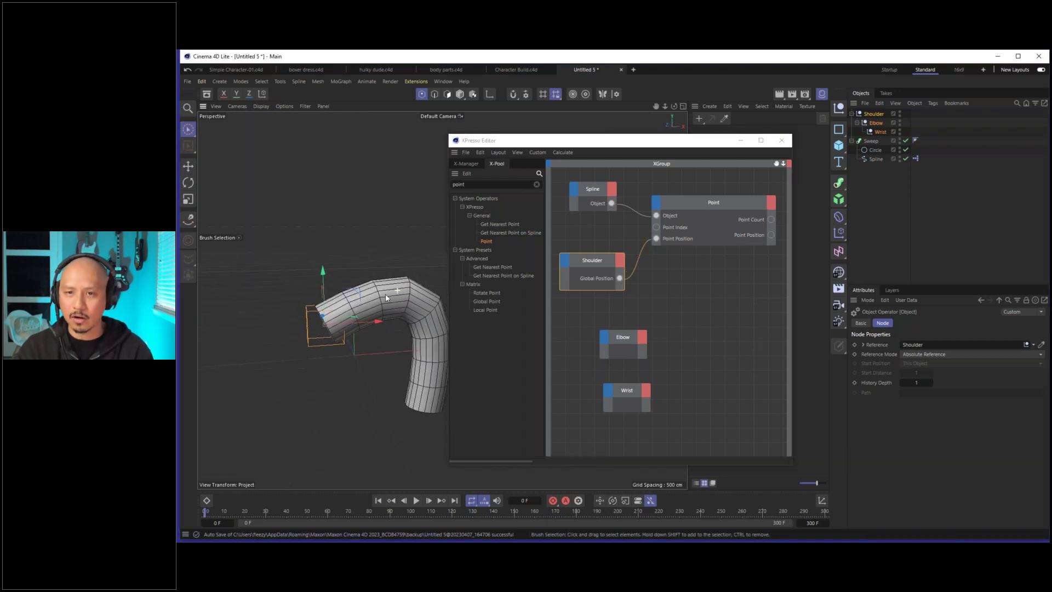
alt+middle_drag(386, 294, 357, 290)
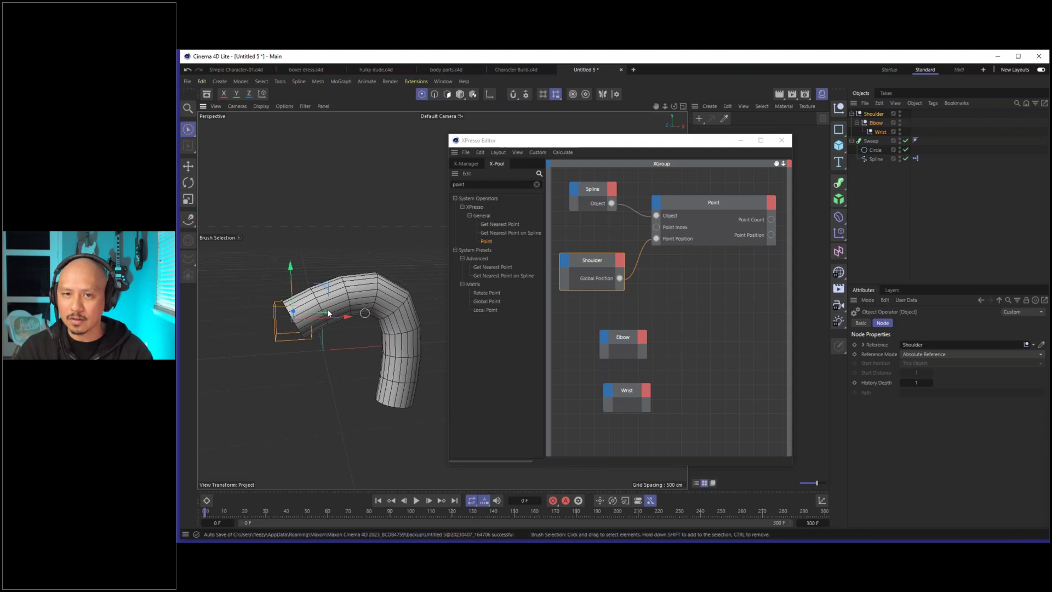
click(873, 114)
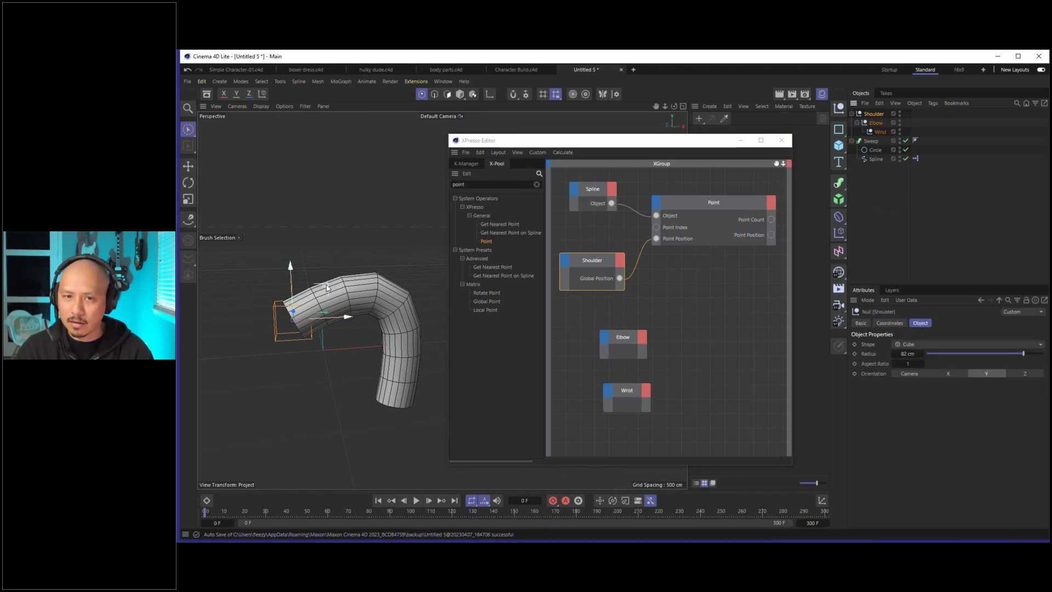
key(e)
click(460, 95)
drag(327, 289, 328, 161)
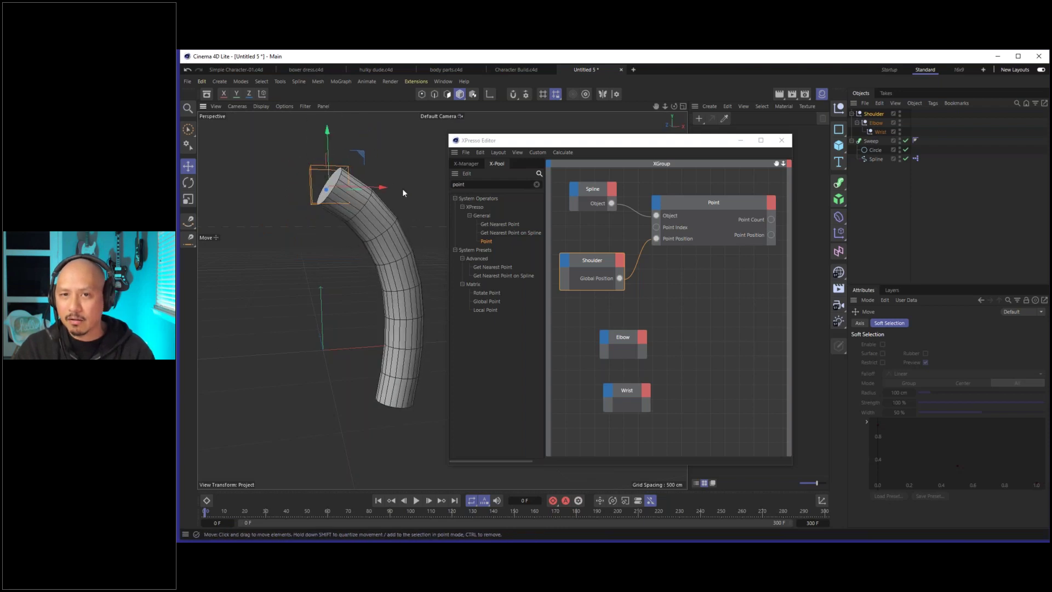
Arrange the Spline and Shoulder nodes compactly beside the Point node and reposition the three-node group in the XPresso graph.
click(870, 158)
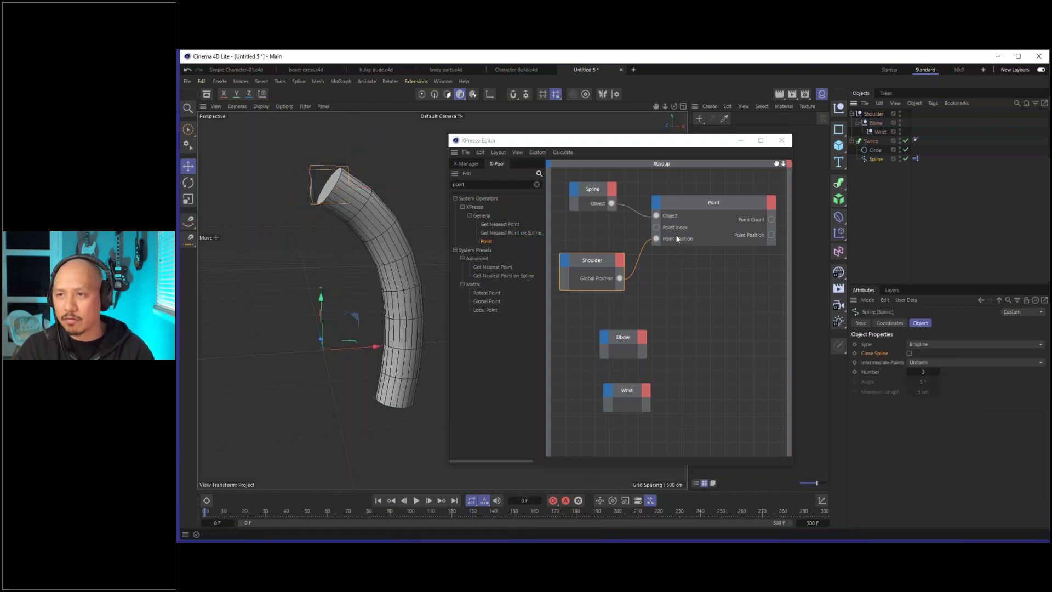
drag(598, 190, 606, 200)
drag(604, 269, 608, 244)
drag(603, 182, 715, 268)
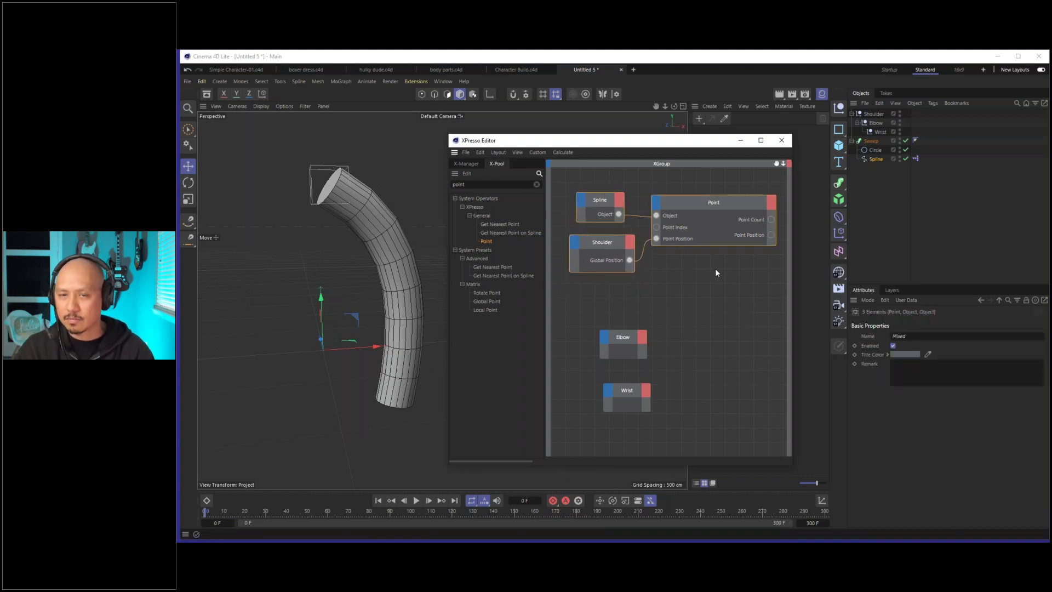
click(872, 114)
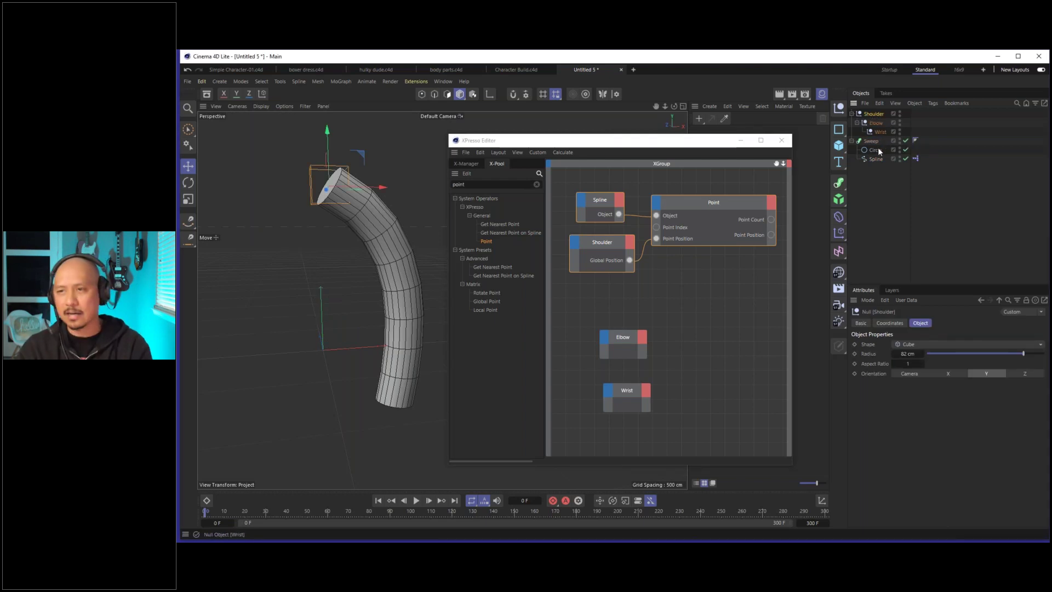
click(881, 200)
click(686, 144)
alt+drag(391, 290, 384, 299)
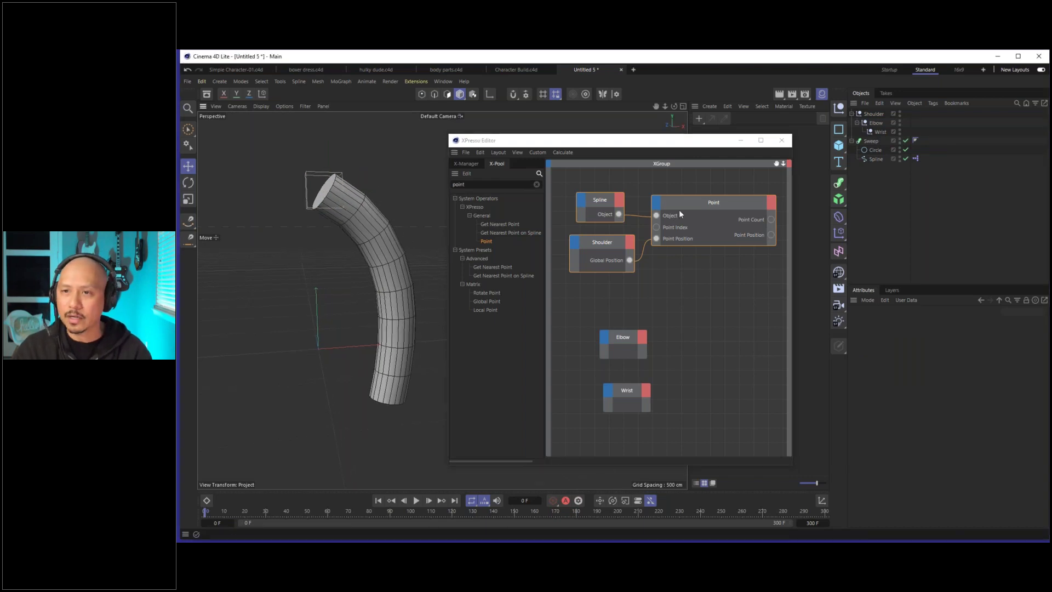
drag(680, 213, 689, 212)
Move the spare Elbow and Wrist nodes down and duplicate the connected Spline, Shoulder and Point group below the original.
drag(580, 187, 737, 305)
drag(685, 309, 568, 459)
drag(618, 345, 611, 408)
drag(716, 182, 637, 246)
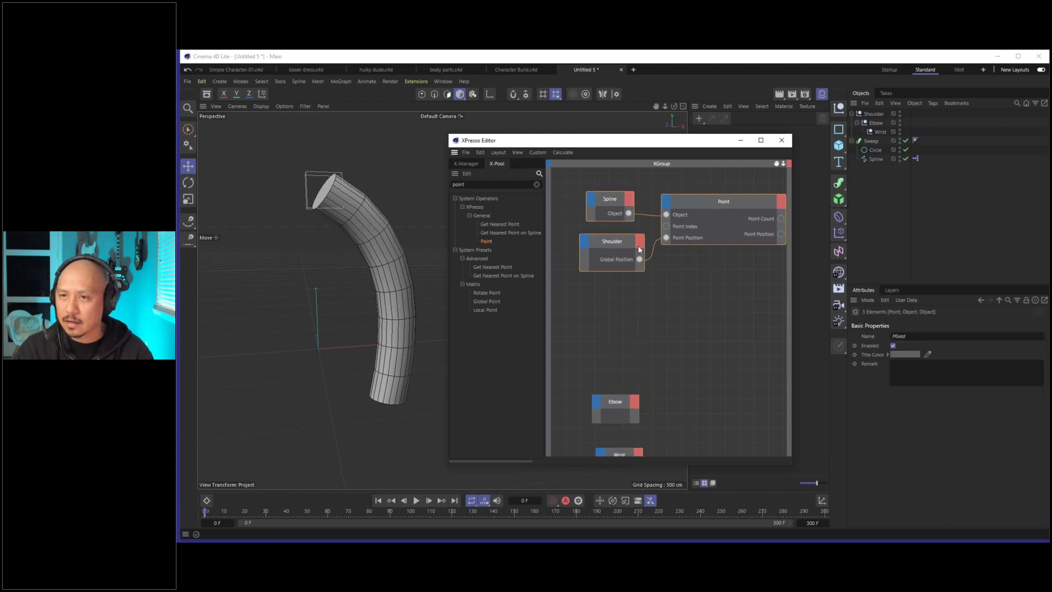
ctrl+drag(698, 205, 704, 289)
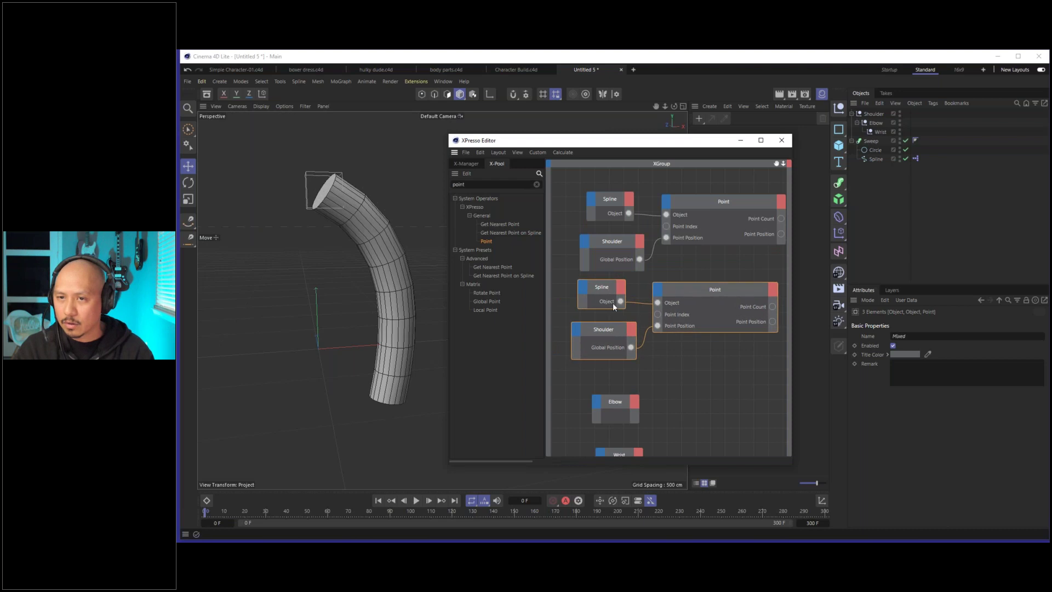
Set the Reference of the duplicated Shoulder node to the Elbow null.
click(614, 331)
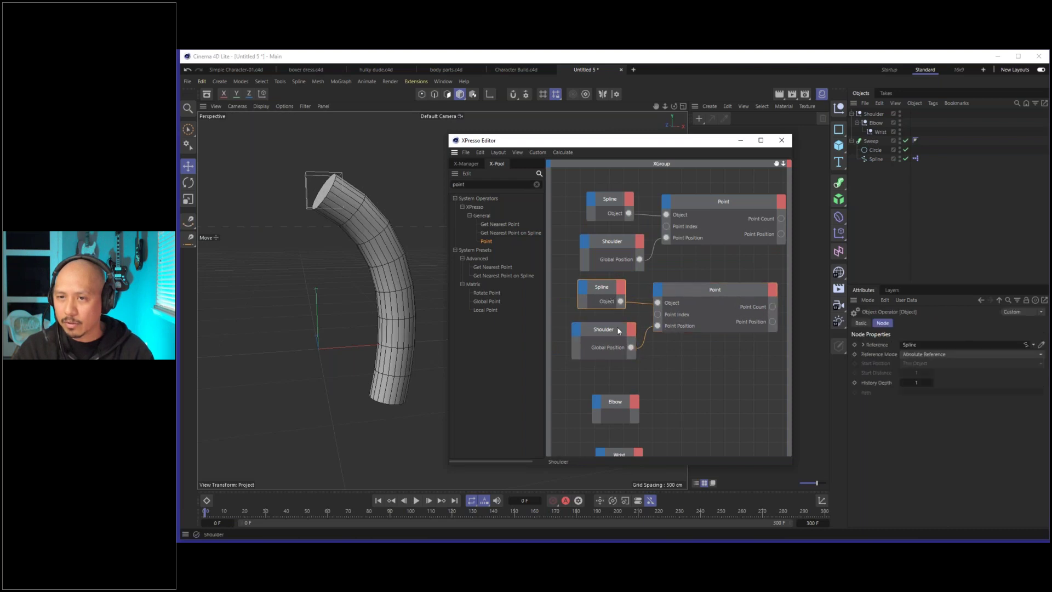
right_click(636, 413)
key(Escape)
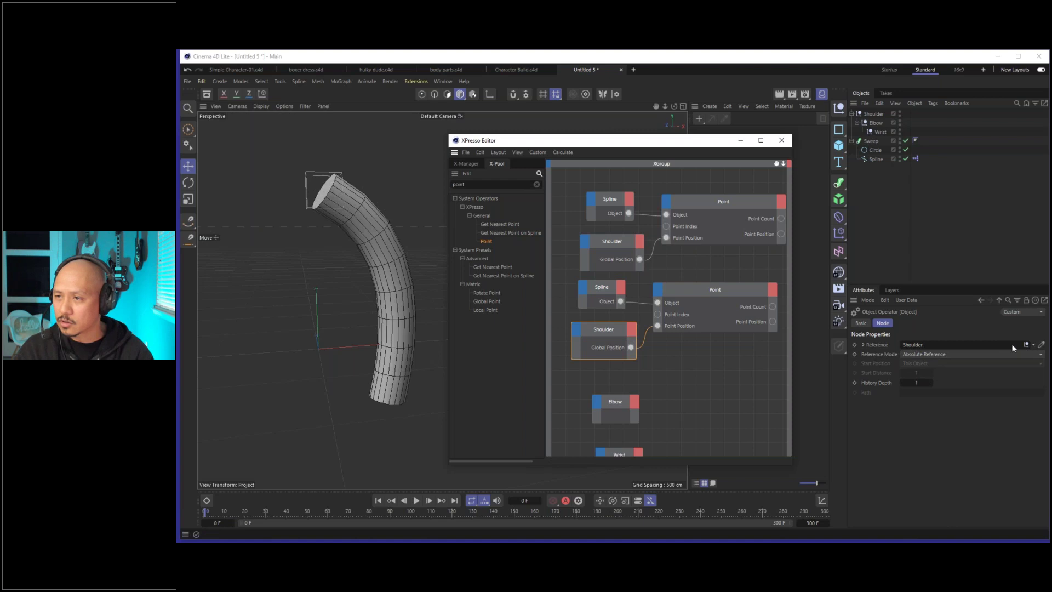
drag(876, 123, 928, 349)
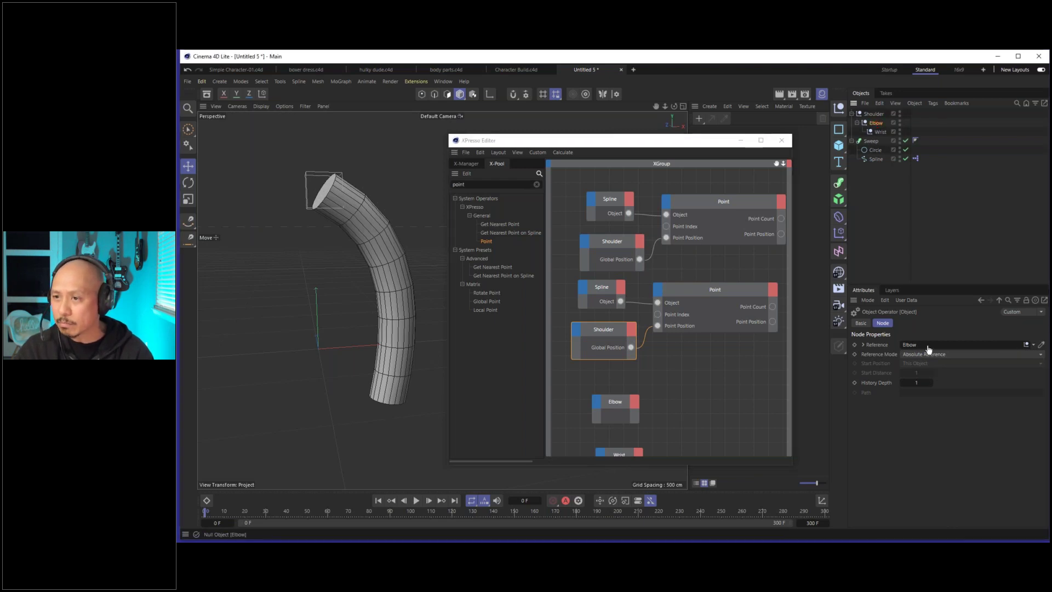
click(613, 327)
drag(610, 332, 606, 322)
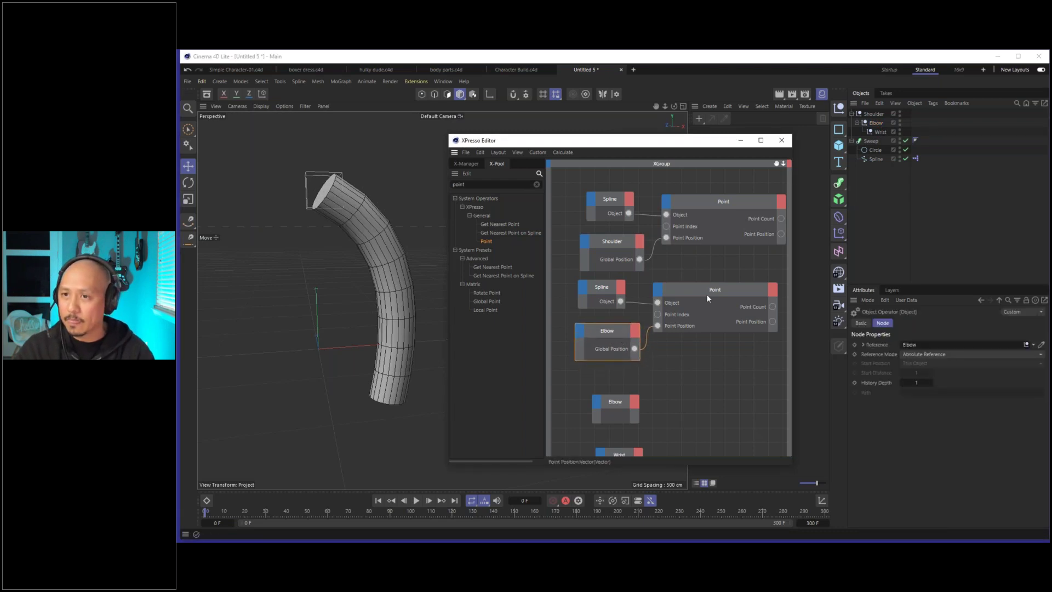
Delete the unconnected spare Elbow and Wrist nodes from the XPresso graph.
middle_drag(679, 370, 666, 324)
drag(647, 341, 601, 414)
key(Delete)
Duplicate the Spline, Elbow and Point group below itself and set the copied Elbow node's Reference to the Wrist null.
drag(703, 322, 580, 250)
ctrl+drag(664, 242, 686, 353)
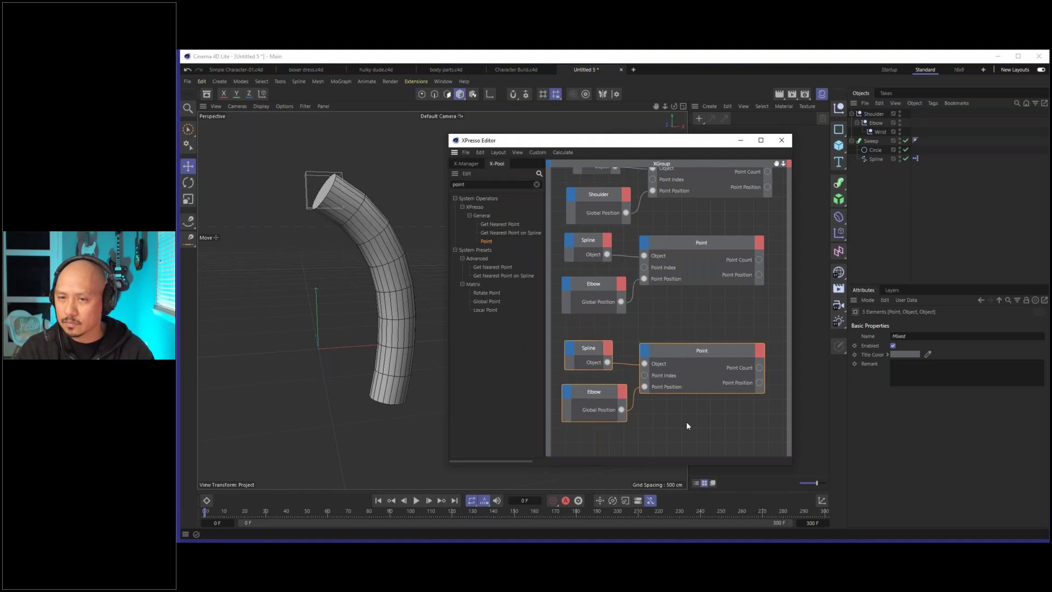
click(596, 399)
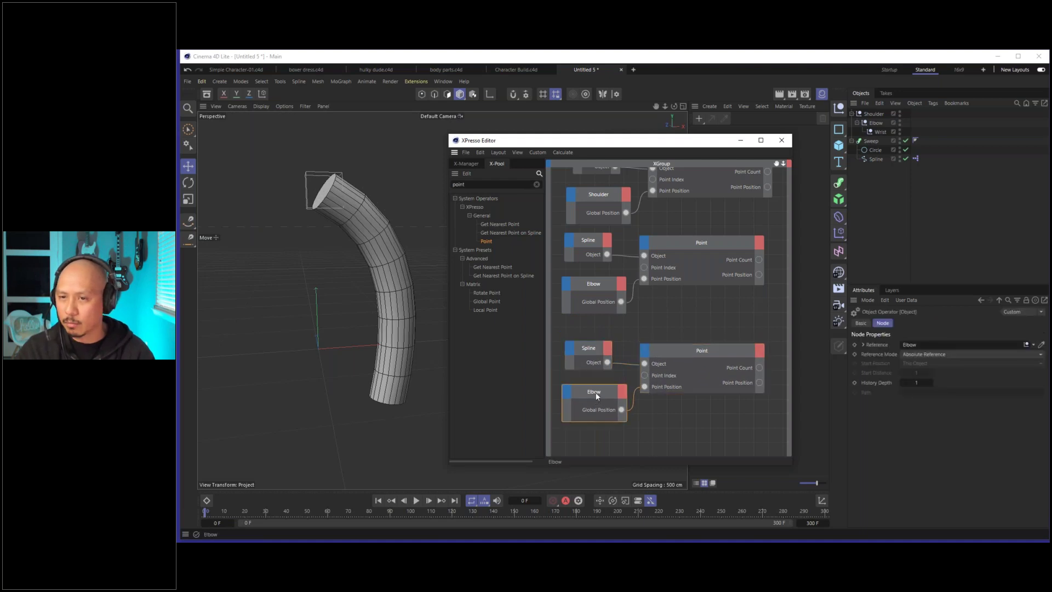
drag(874, 133, 916, 347)
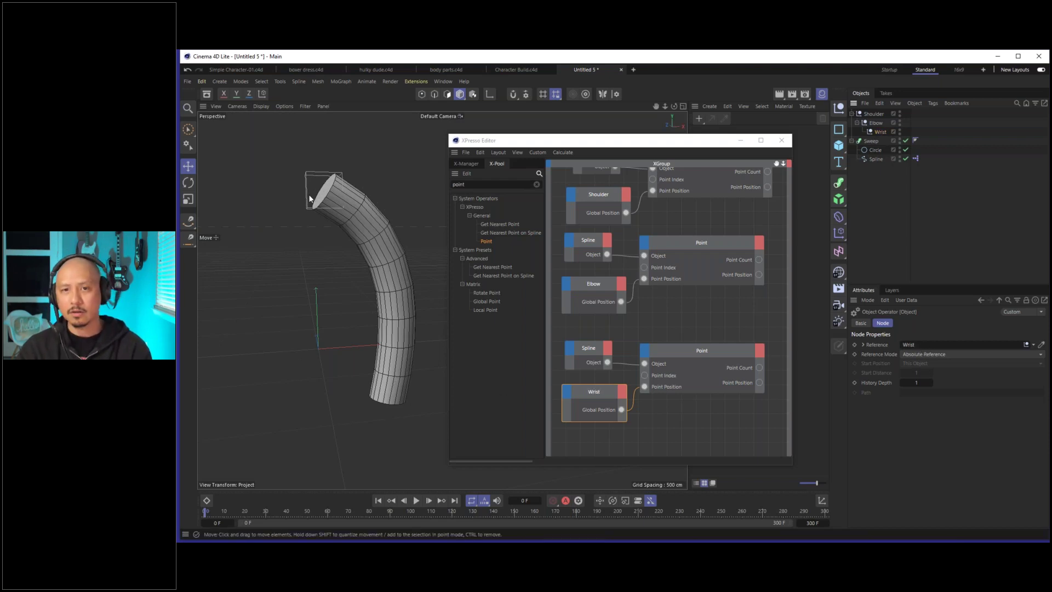
Move the Wrist null down beside the tube's lower end.
click(878, 132)
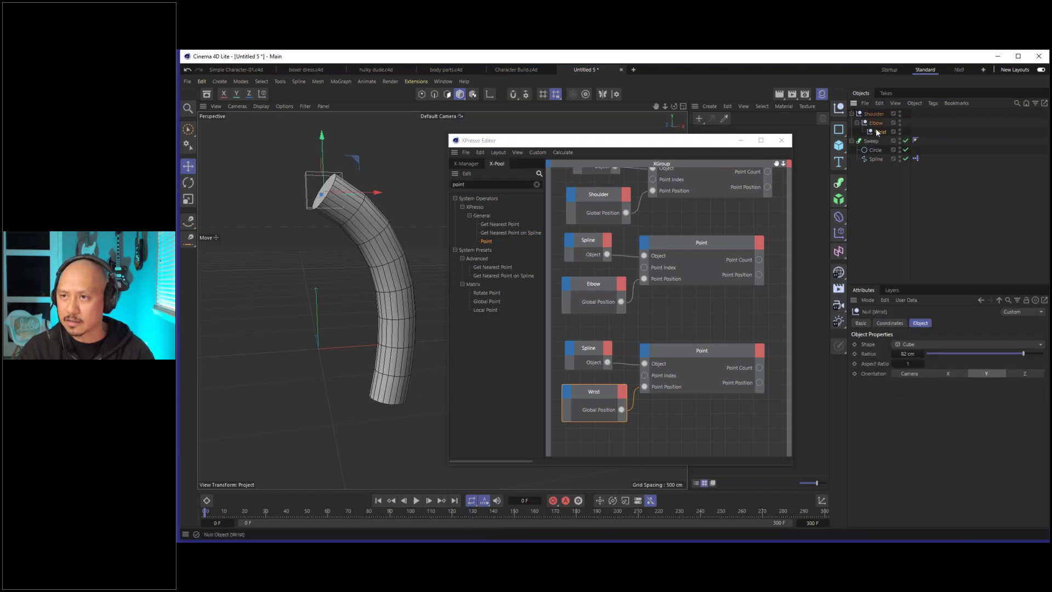
drag(359, 189, 381, 399)
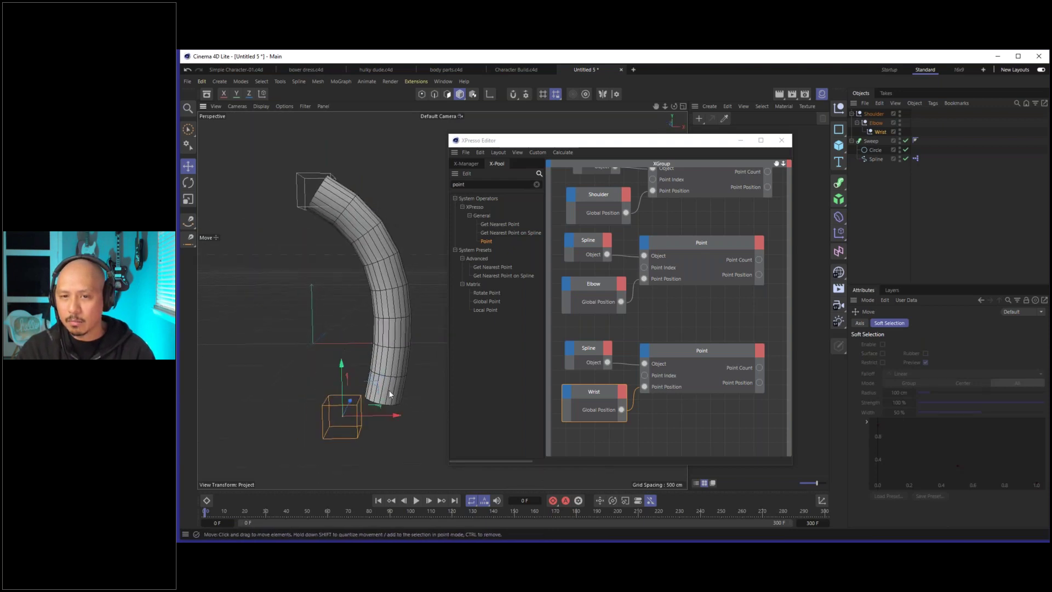
Align the Shoulder group's Point and Shoulder nodes more closely with their Spline node.
click(703, 242)
alt+middle_drag(710, 222, 702, 244)
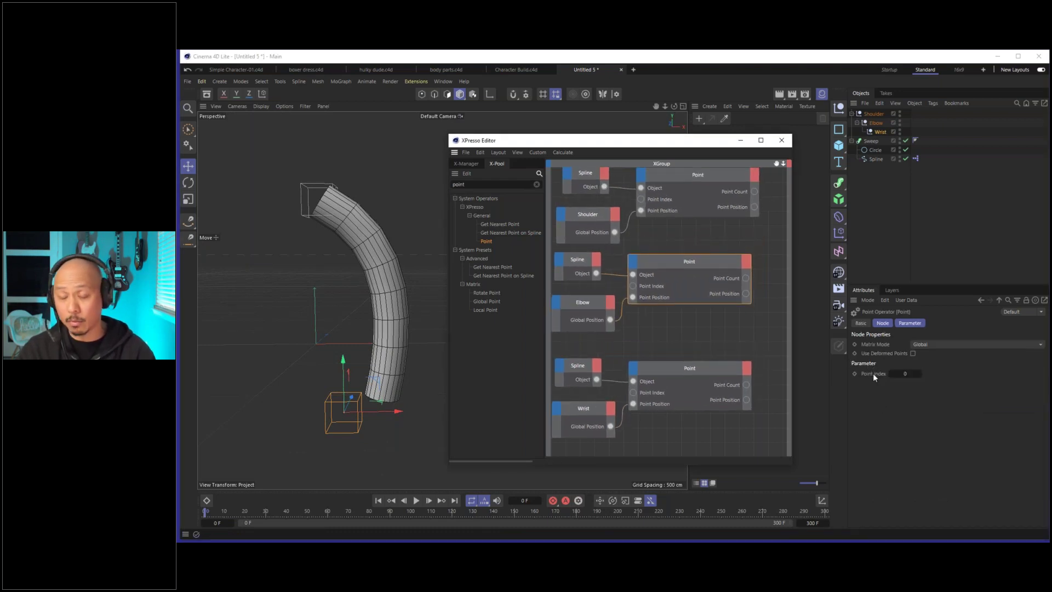
middle_drag(741, 295, 737, 328)
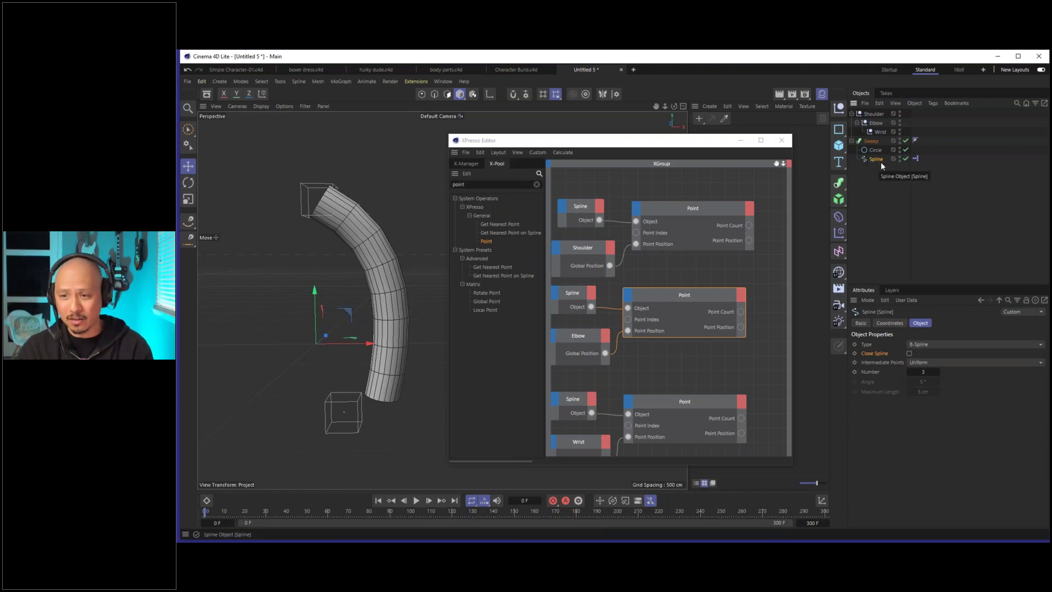
mouse_move(694, 210)
mouse_down()
mouse_move(692, 191)
mouse_move(693, 201)
mouse_up()
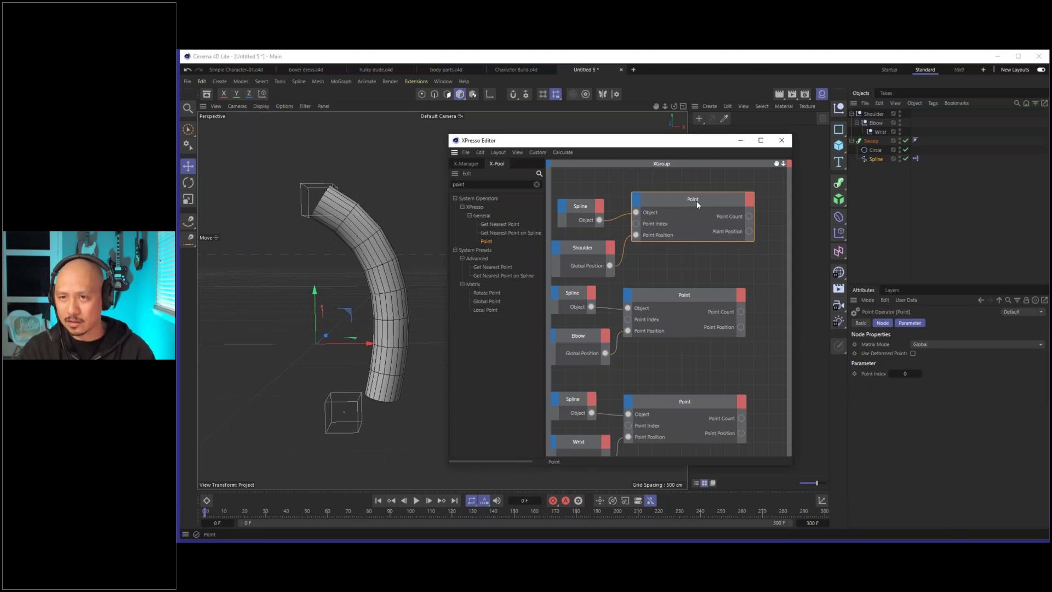
drag(594, 247, 595, 238)
click(705, 233)
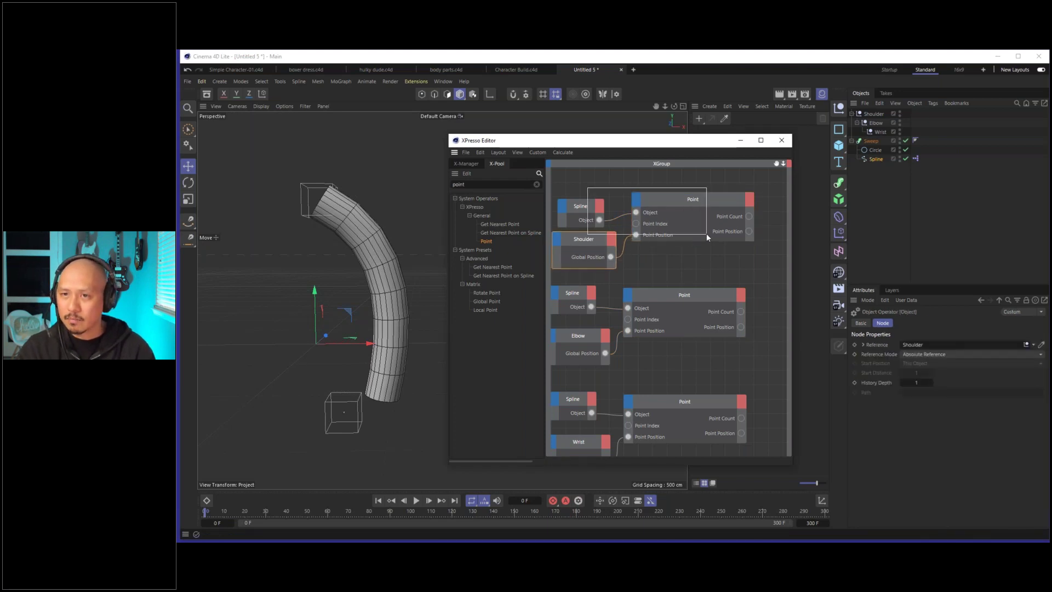
Set Point Index to 1 on the Elbow group's Point node and to 2 on the Wrist group's Point node.
click(669, 295)
drag(668, 296, 676, 297)
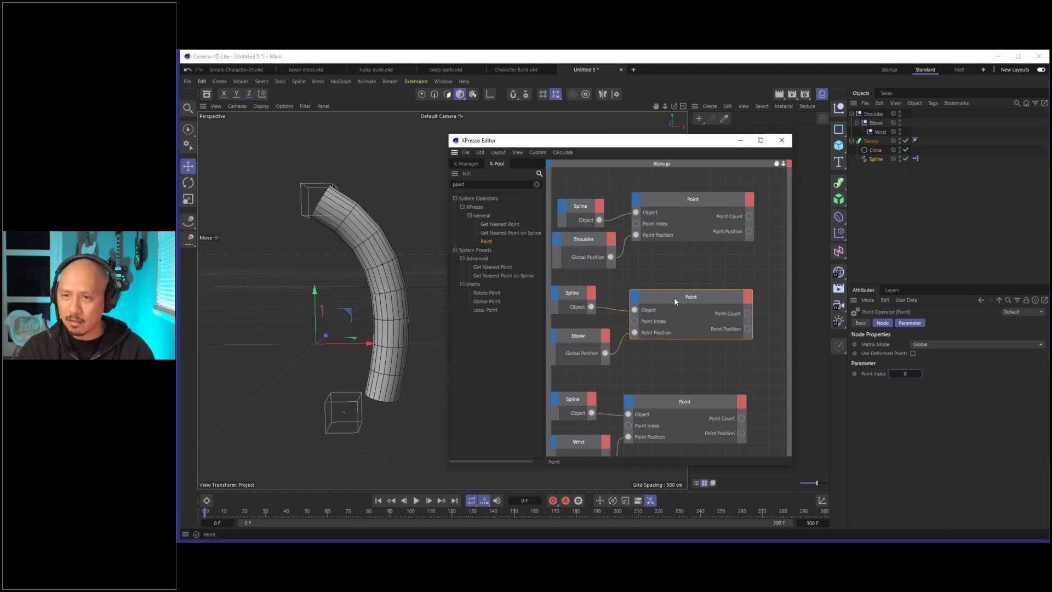
click(920, 374)
click(694, 403)
click(919, 373)
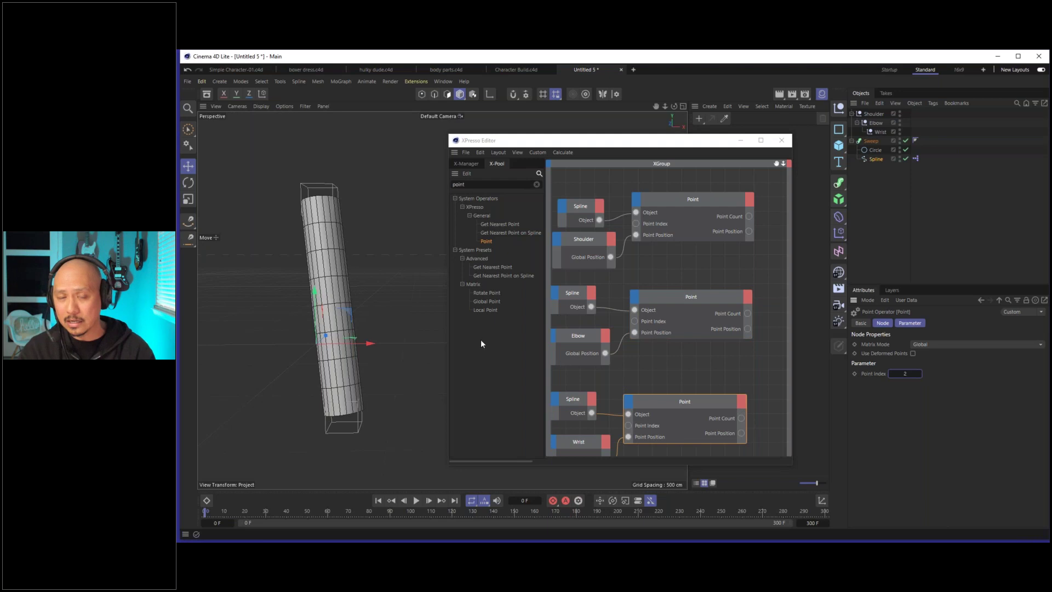
Move the Wrist and Elbow nulls out in positive X to bend the tube, and close the XPresso Editor.
click(876, 132)
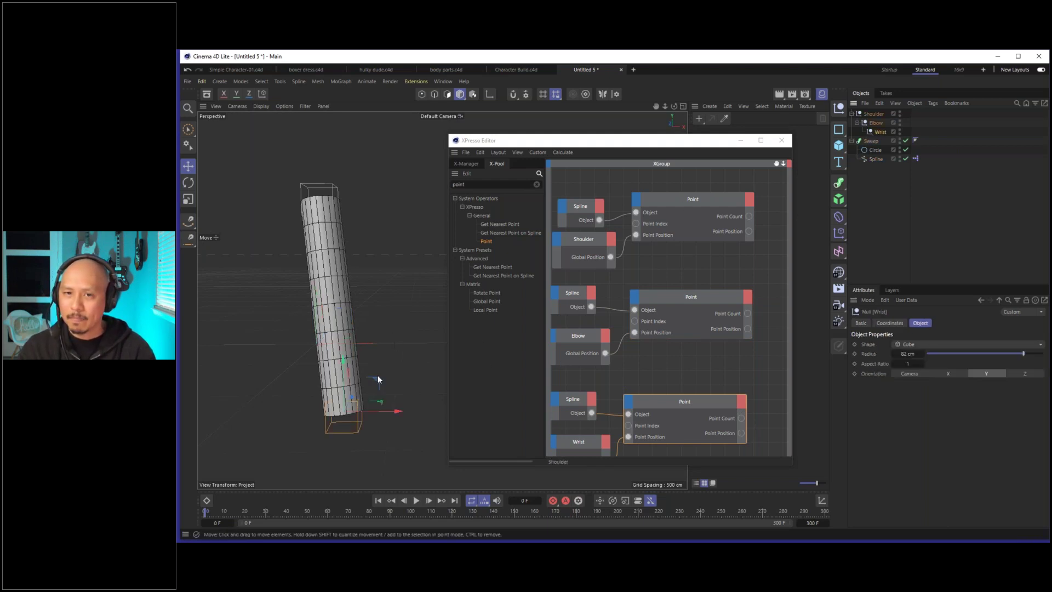
drag(378, 380, 422, 337)
click(876, 123)
key(e)
drag(351, 169, 471, 210)
click(782, 141)
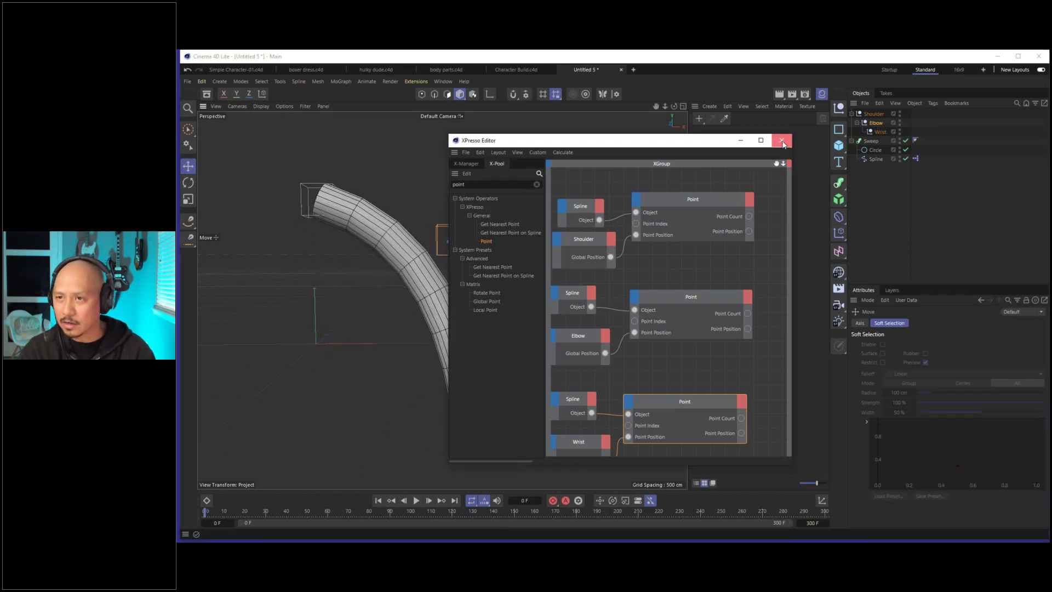
Shift the Elbow null further out and slightly down, and pull the Wrist null back inward to curve the tube like an arm.
scroll(499, 273, down, 1)
alt+middle_drag(502, 273, 538, 250)
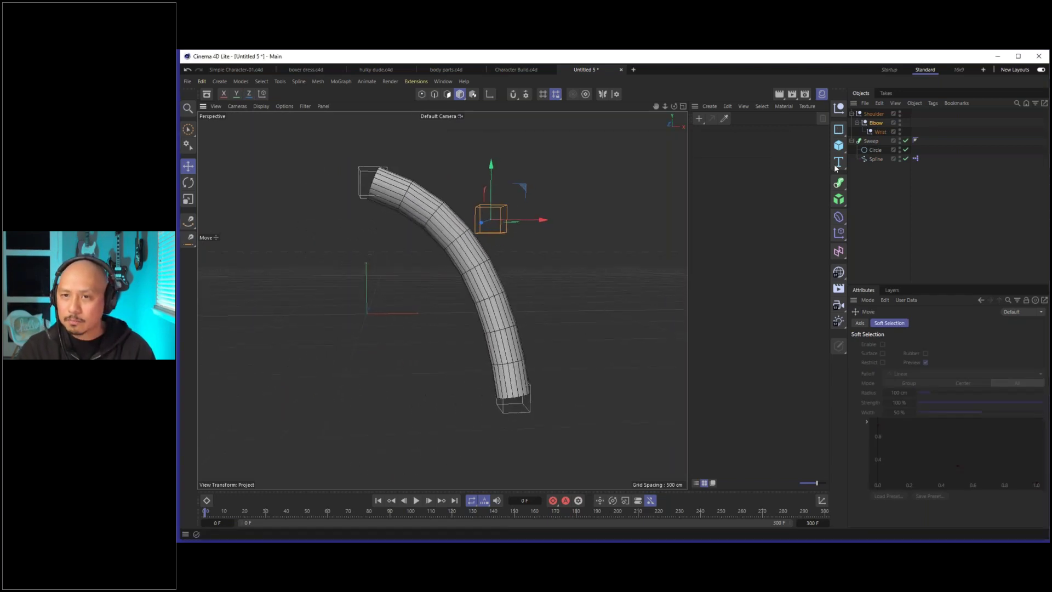
mouse_move(525, 189)
mouse_down()
mouse_move(588, 186)
mouse_move(526, 183)
mouse_move(524, 198)
mouse_up()
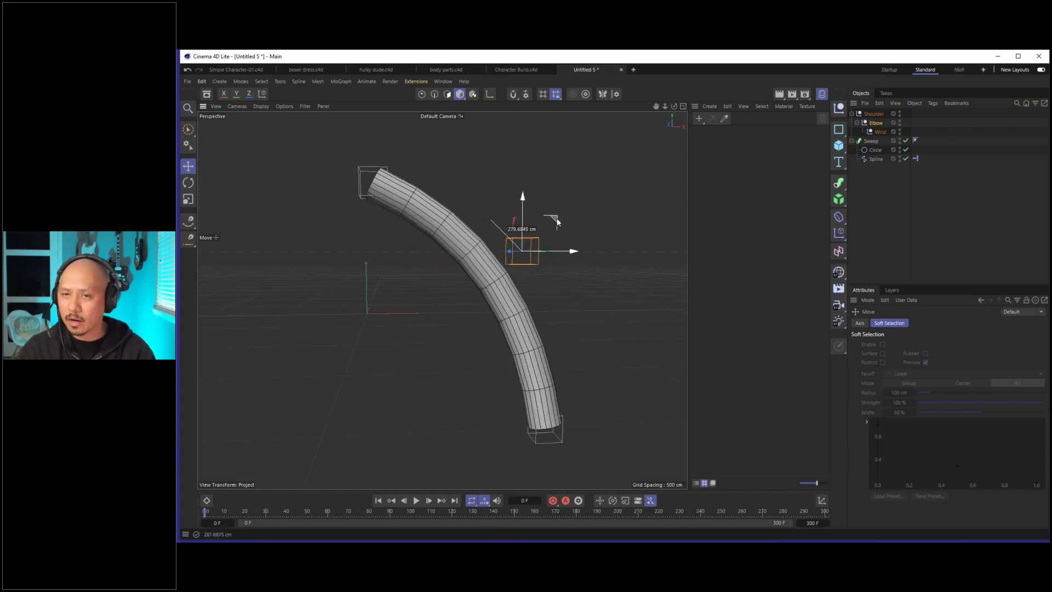
click(880, 131)
drag(605, 356, 530, 342)
click(520, 249)
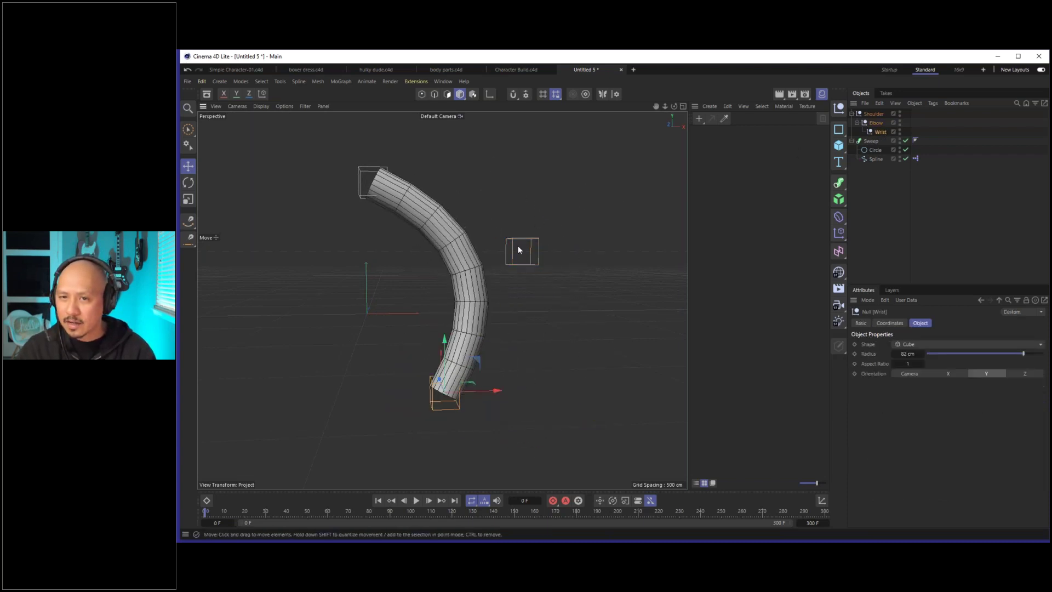
click(882, 131)
click(875, 123)
drag(567, 233, 514, 230)
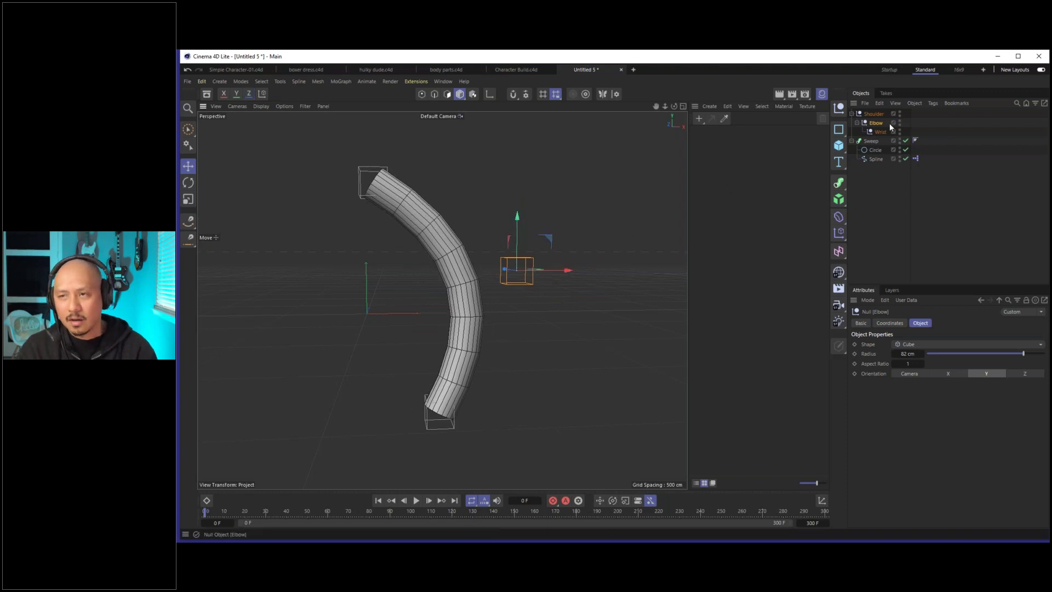
Unparent the Shoulder, Elbow and Wrist nulls and place them as separate top-level objects below the Sweep.
click(879, 132)
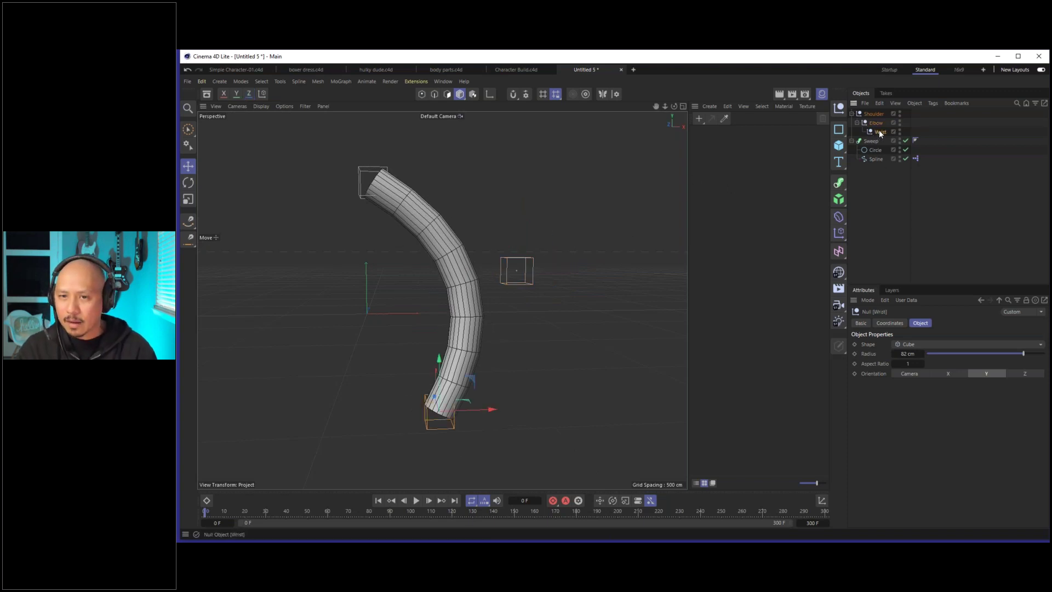
drag(879, 132, 874, 163)
click(875, 123)
drag(872, 114, 873, 165)
click(874, 142)
Move the Shoulder, Elbow and Wrist nulls individually to adjust the arm tube's bend.
key(e)
drag(422, 164, 400, 172)
mouse_move(518, 269)
mouse_down()
mouse_move(534, 293)
mouse_move(516, 300)
mouse_move(511, 284)
mouse_up()
click(435, 405)
drag(467, 416, 427, 381)
drag(504, 288, 492, 253)
alt+middle_drag(428, 260, 502, 314)
alt+drag(502, 315, 523, 337)
Increase the radius of the Sweep's Circle profile to make the arm tube about twice as thick.
scroll(510, 320, up, 1)
click(872, 114)
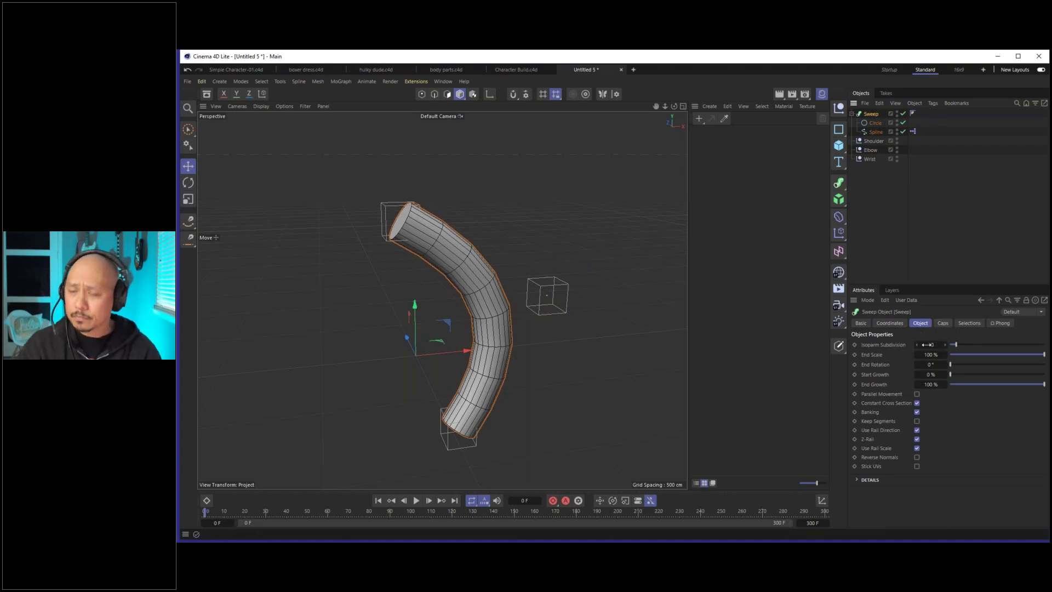
click(875, 124)
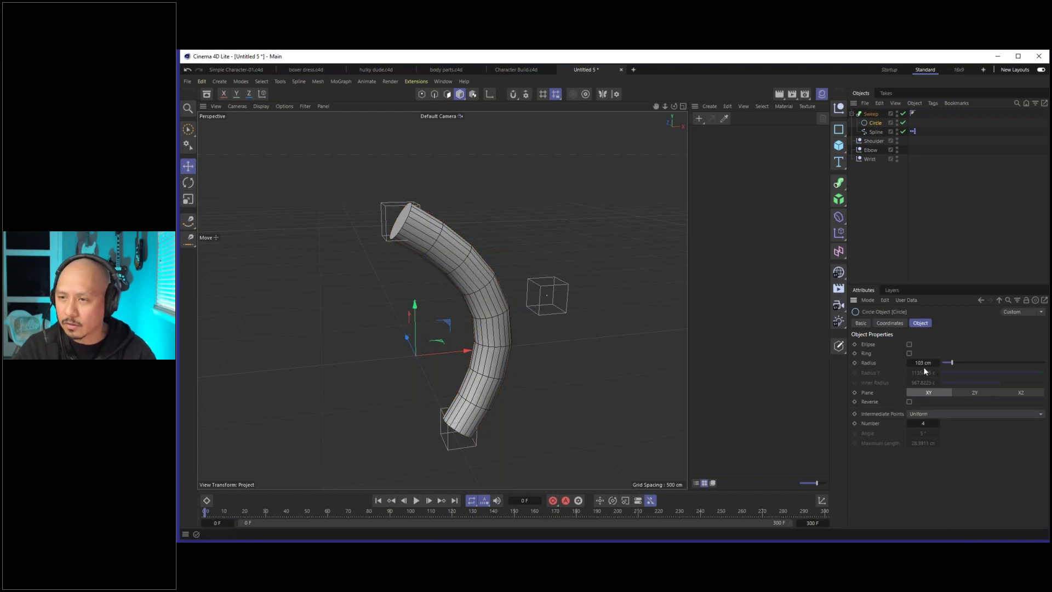
drag(938, 363, 956, 361)
Try shortening the arm by lowering the Sweep's End Growth to 48 %.
click(874, 115)
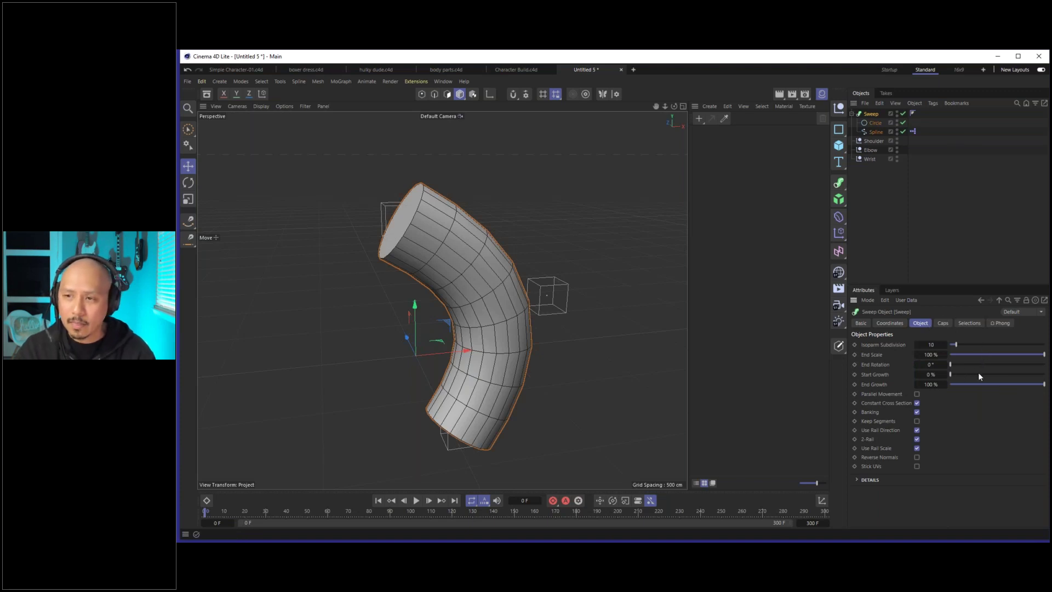
drag(1039, 385, 997, 398)
alt+drag(469, 275, 548, 309)
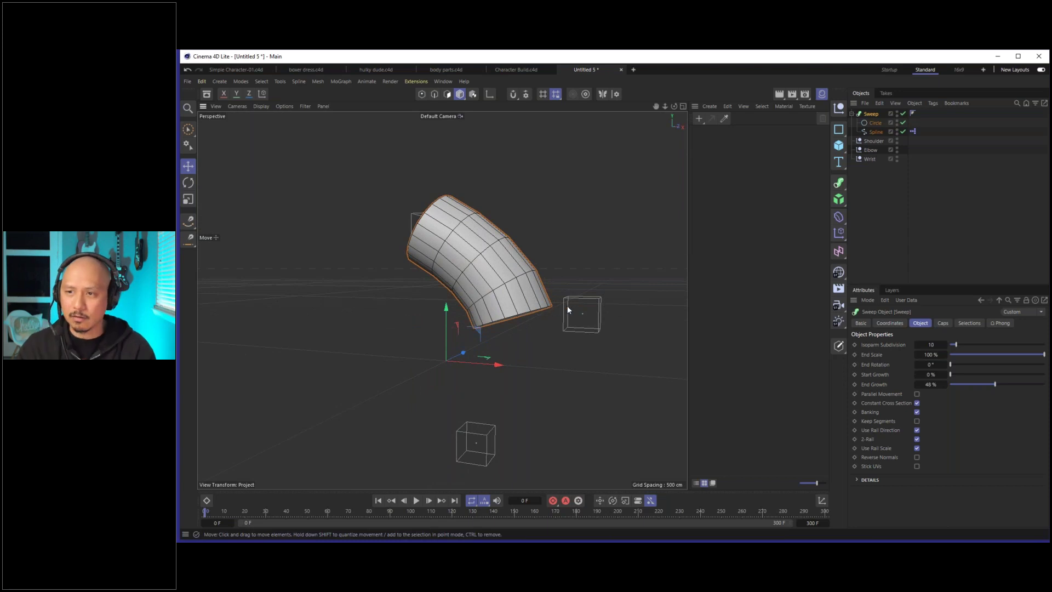
Collapse the Sweep's hierarchy and set its End Growth to 100 %.
click(852, 114)
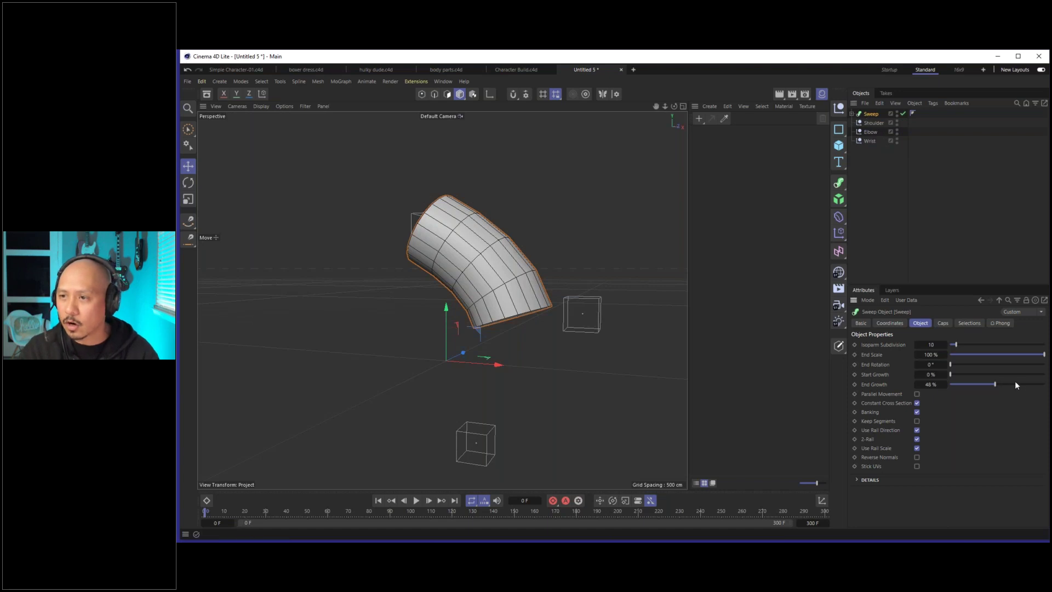
drag(1005, 383, 1045, 387)
alt+drag(488, 344, 545, 303)
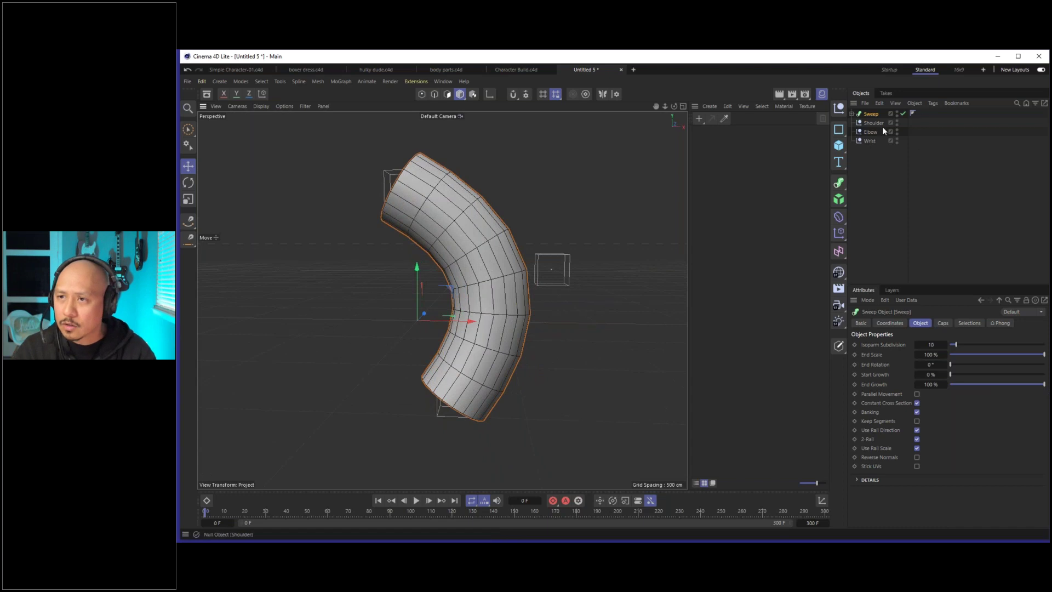
Add a Sphere as a child of the Wrist null and zero its X, Y and Z position.
click(838, 146)
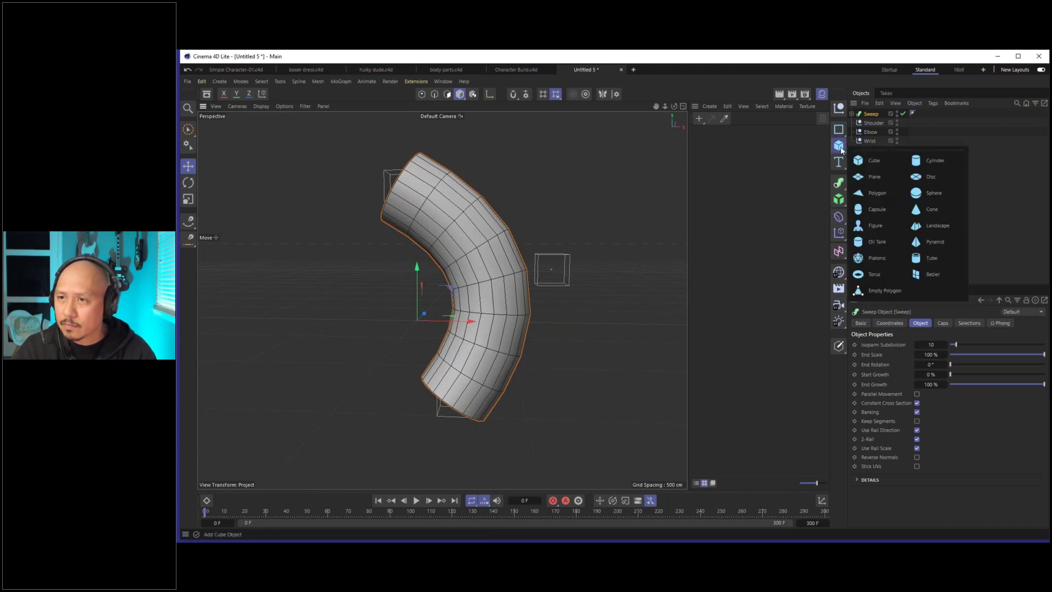
shift+click(933, 195)
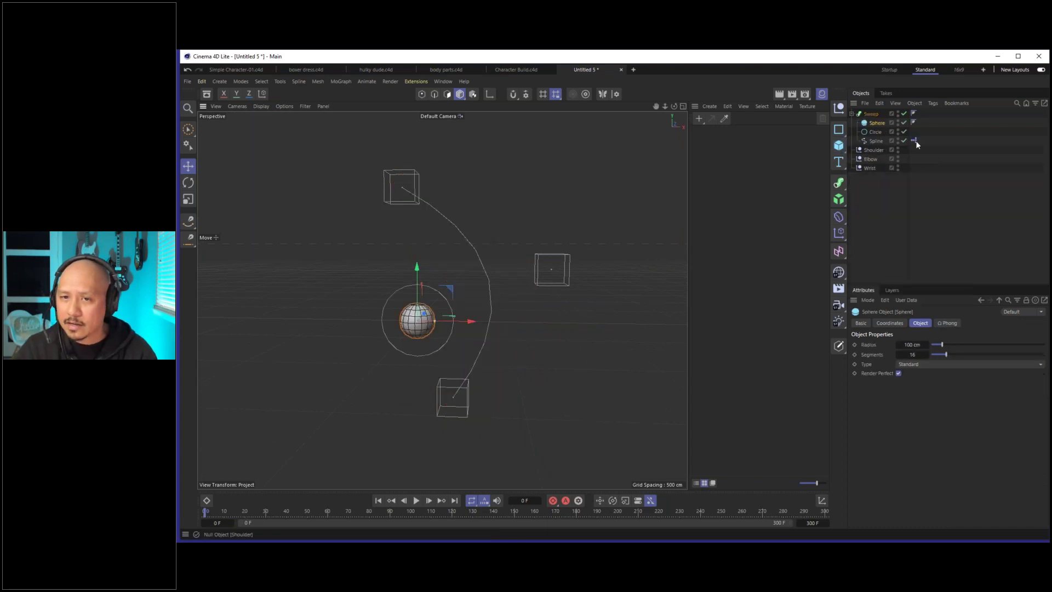
drag(874, 123, 879, 183)
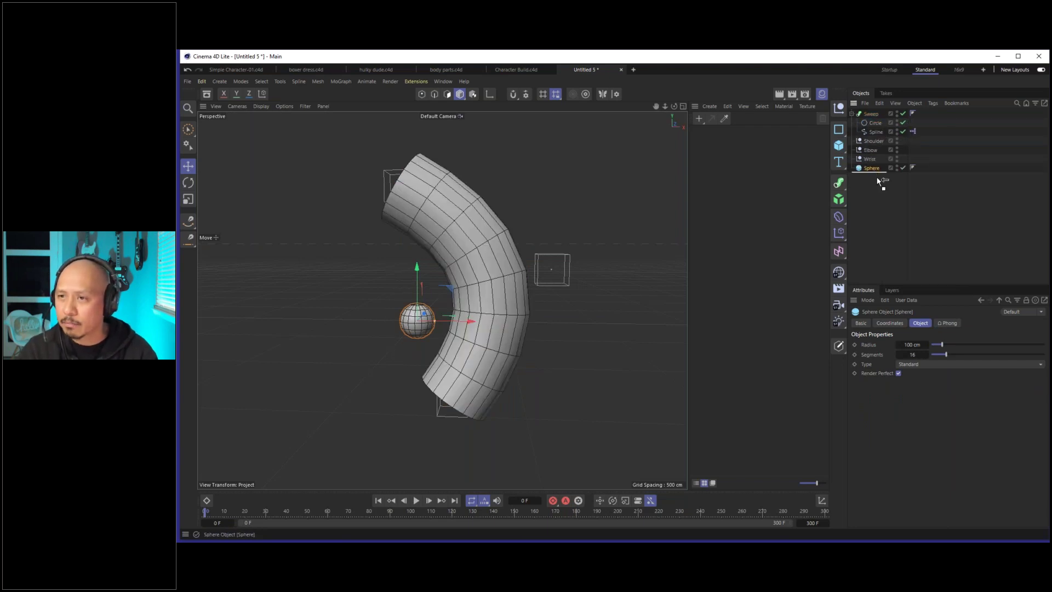
drag(871, 159, 872, 162)
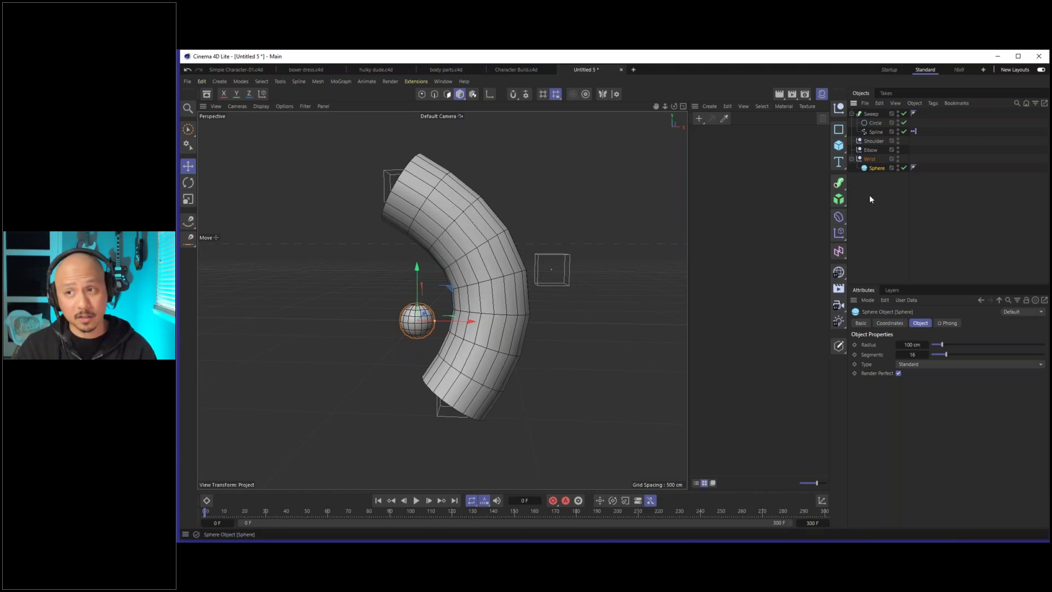
click(894, 325)
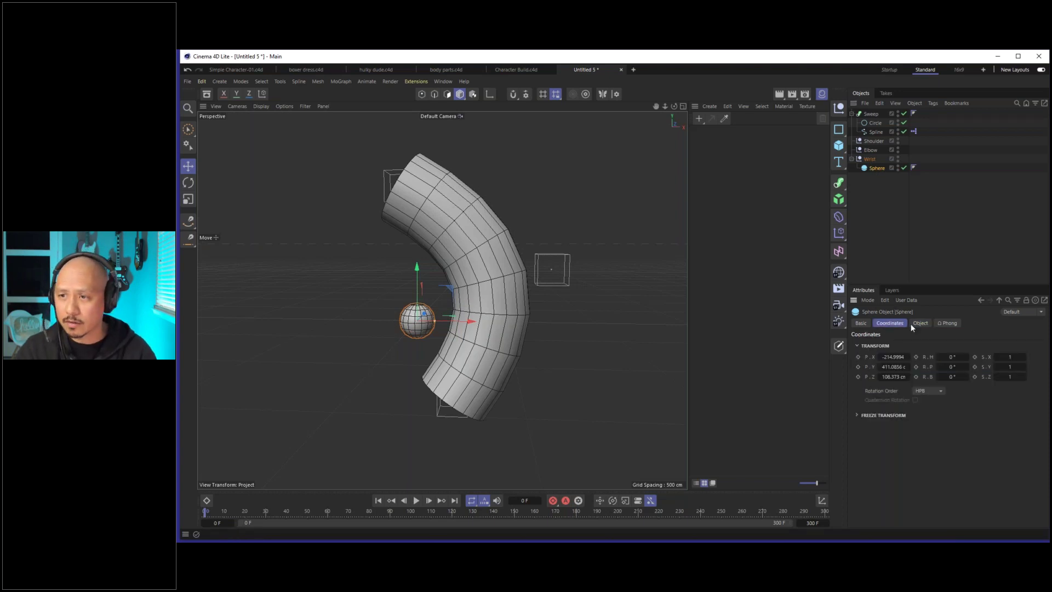
right_click(909, 366)
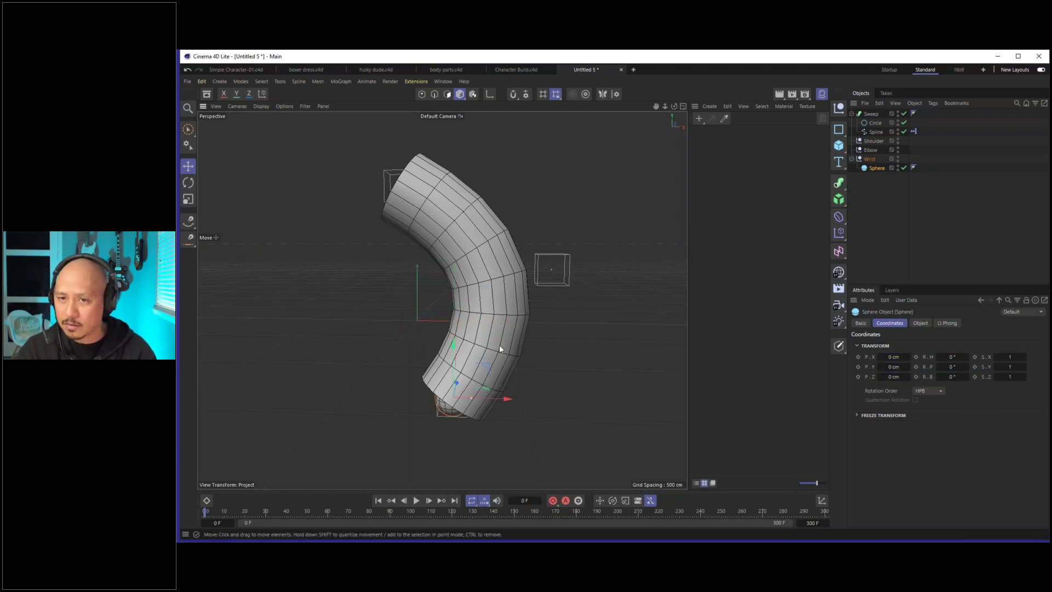
Taper the arm toward the wrist by lowering the Sweep's End Scale to about 24 %.
scroll(510, 349, up, 5)
alt+middle_drag(511, 348, 596, 265)
click(869, 160)
drag(642, 313, 587, 354)
scroll(596, 277, down, 5)
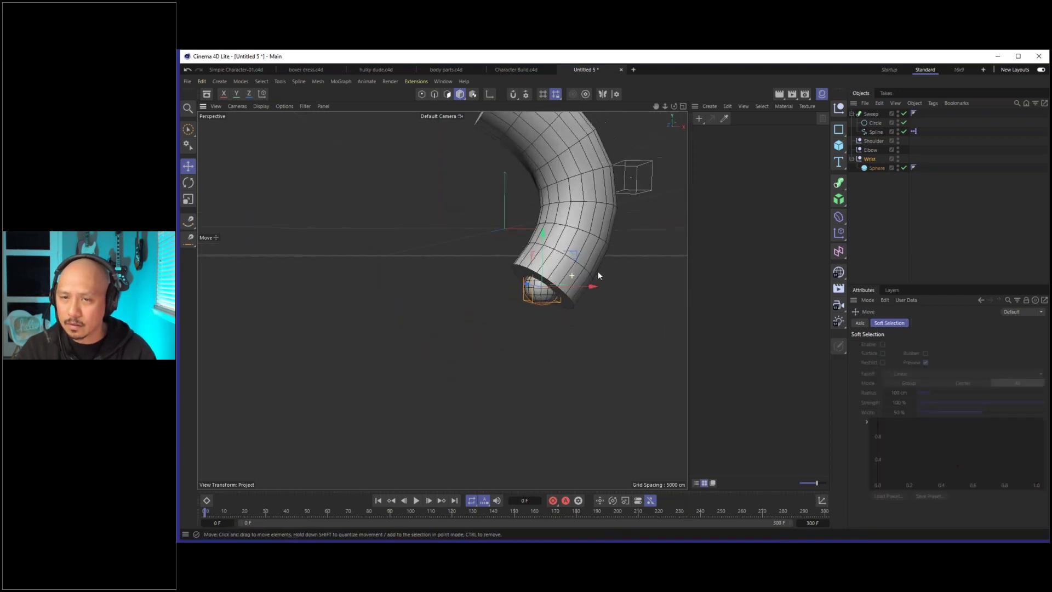
click(871, 159)
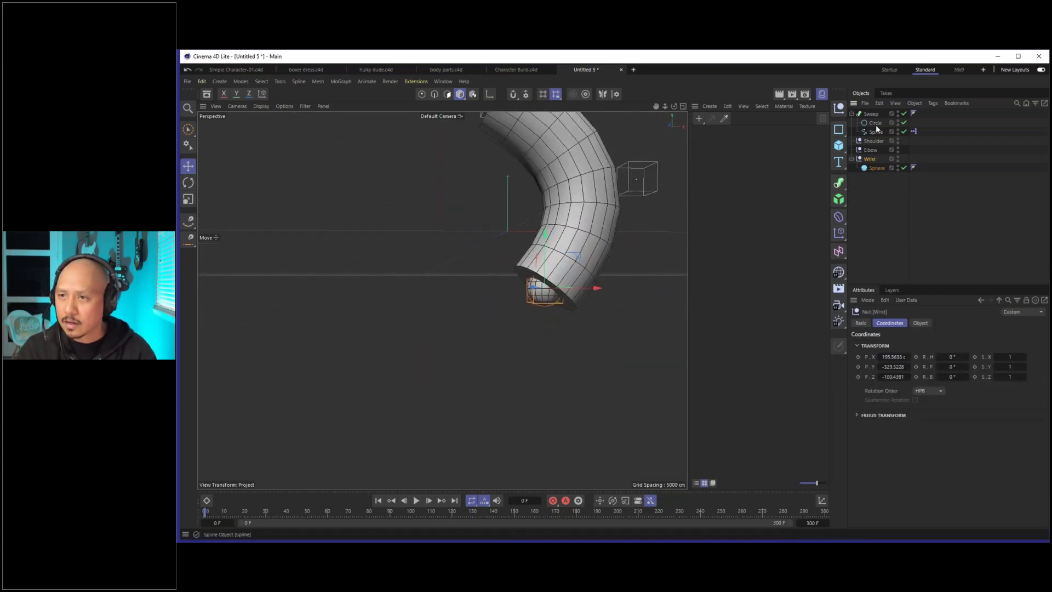
click(872, 114)
scroll(564, 279, up, 6)
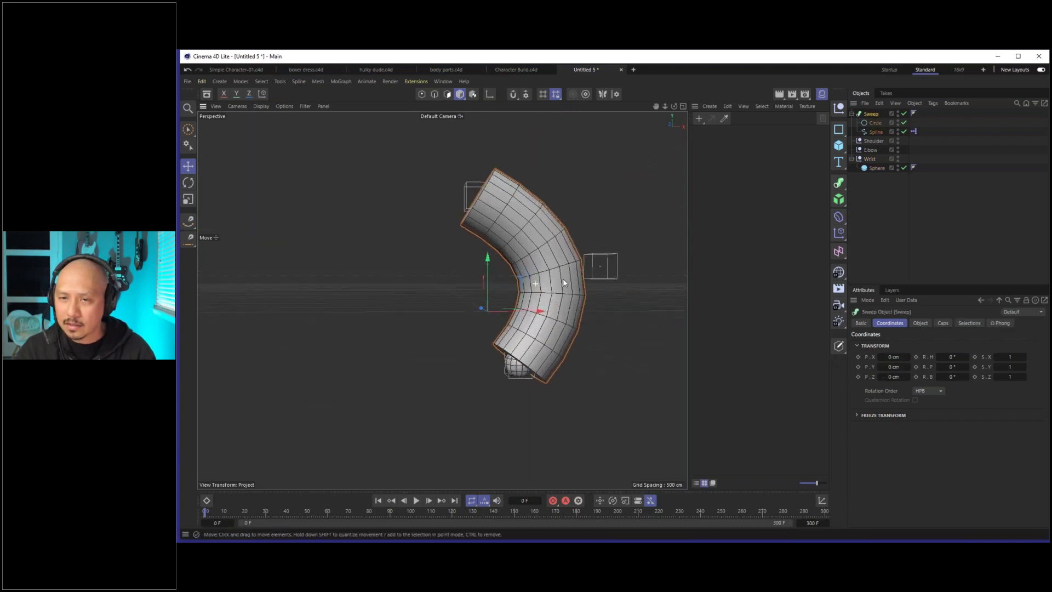
alt+middle_drag(537, 297, 523, 300)
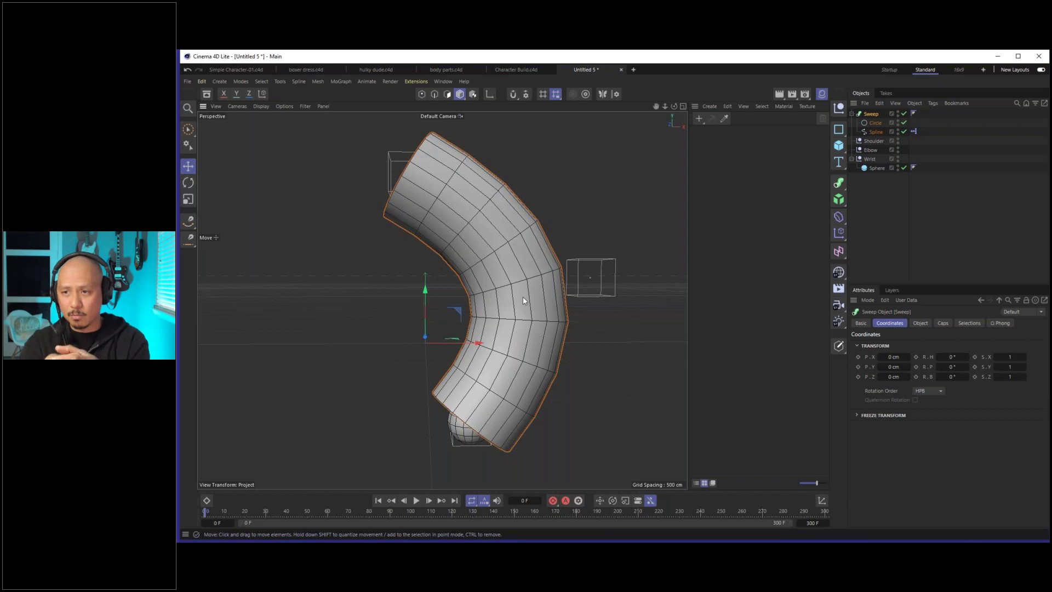
click(927, 323)
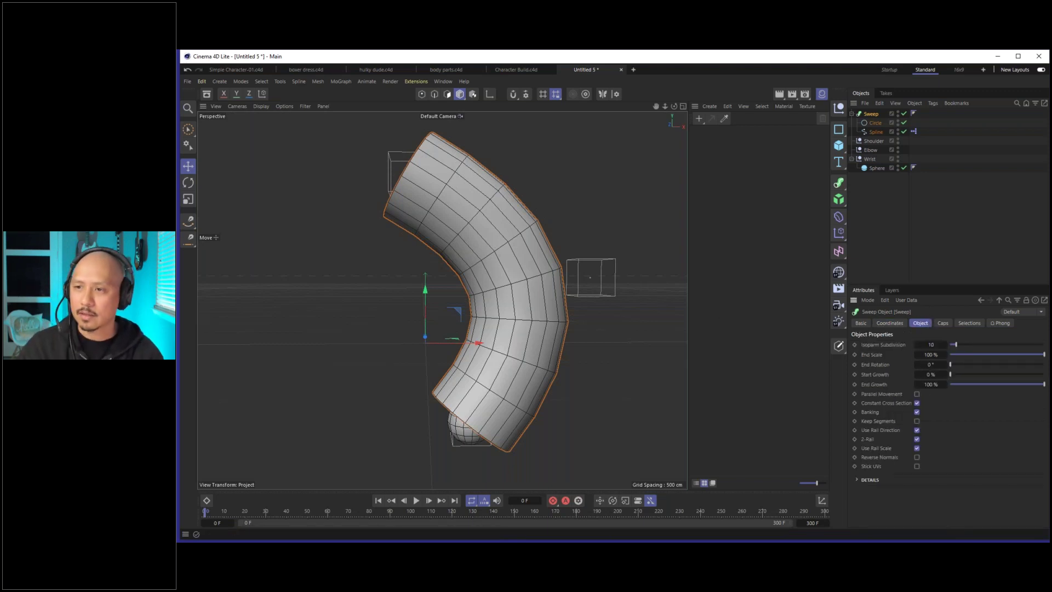
drag(1045, 358, 971, 370)
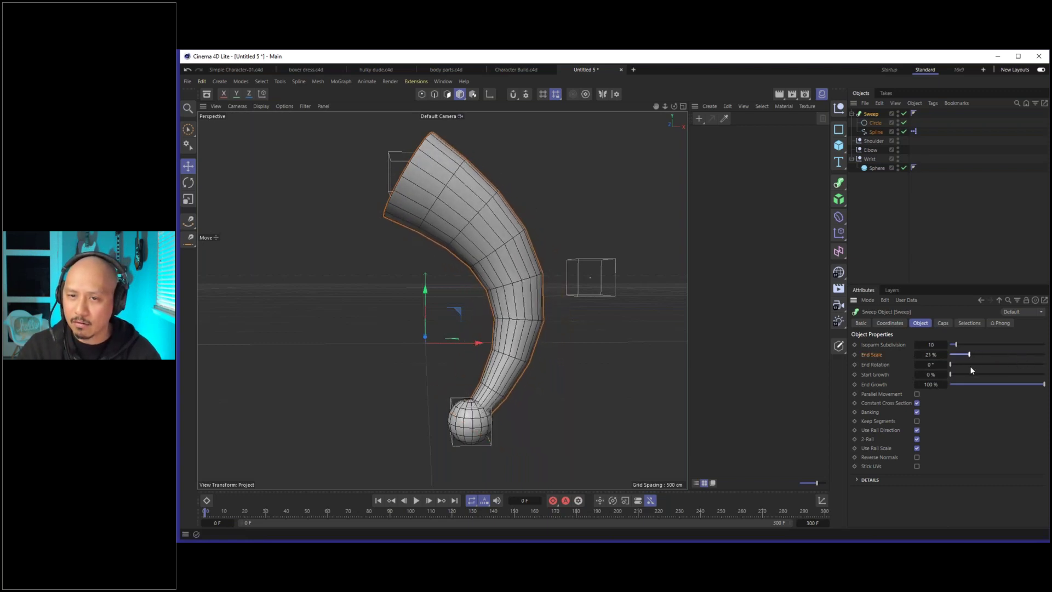
Examine the tapered arm's shape and the flat cap at its shoulder end.
click(890, 228)
scroll(517, 364, down, 3)
alt+middle_drag(506, 363, 490, 376)
alt+drag(490, 375, 447, 234)
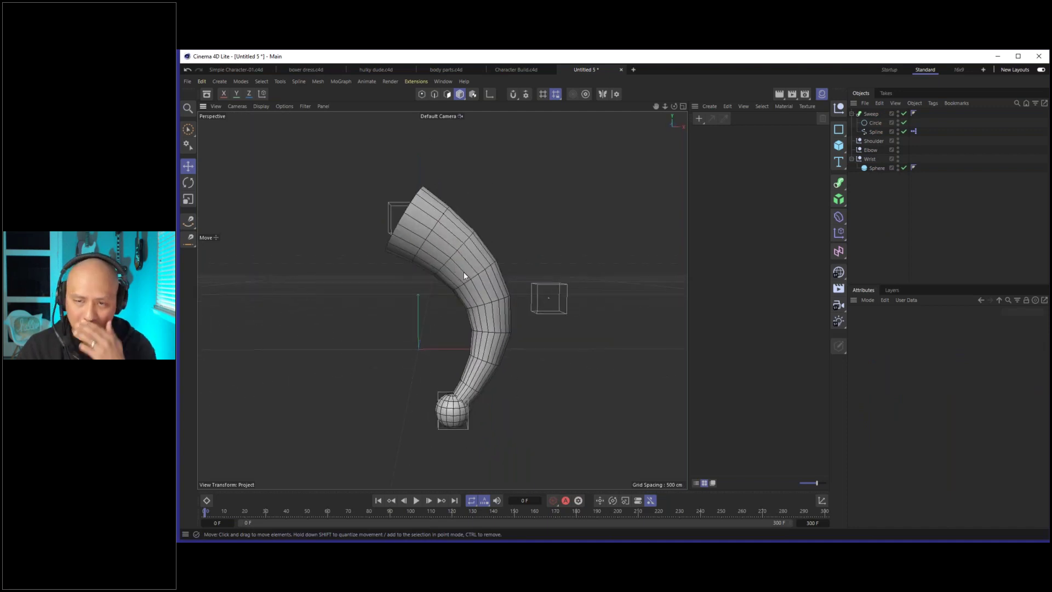
alt+drag(455, 267, 433, 240)
alt+right_drag(388, 217, 432, 209)
alt+drag(433, 209, 393, 156)
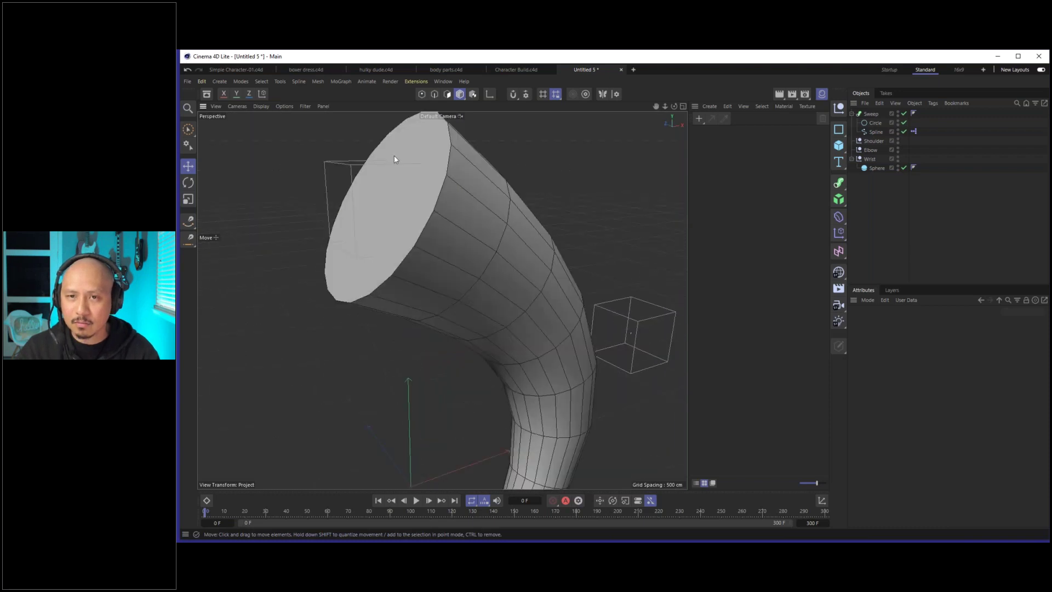
scroll(464, 224, down, 2)
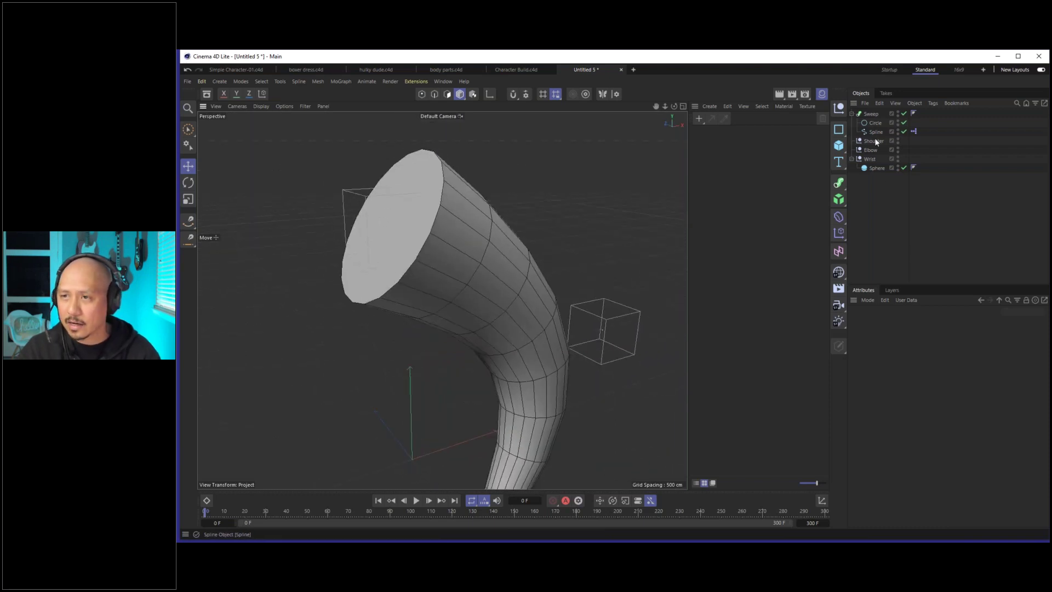
Round the Sweep's start and end caps with a Round bevel of about 156 cm.
click(871, 113)
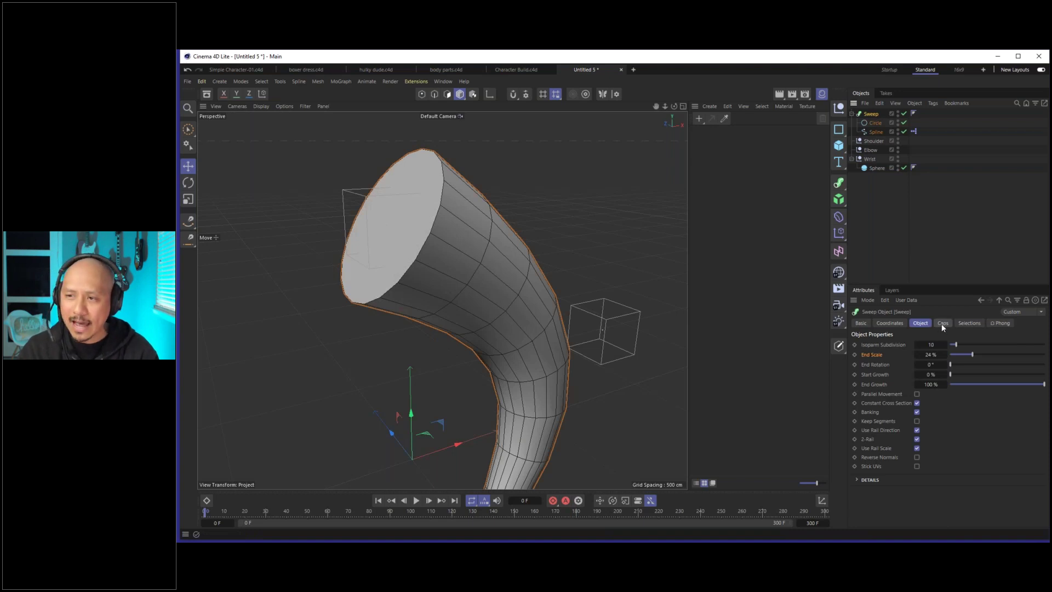
click(941, 324)
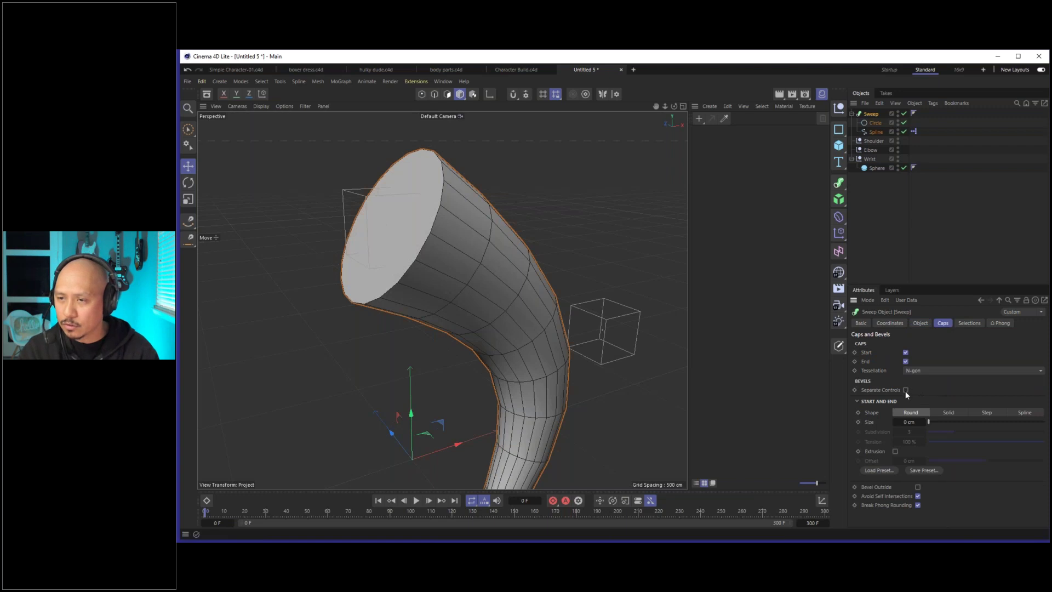
alt+middle_drag(515, 355, 521, 307)
alt+right_drag(521, 307, 501, 351)
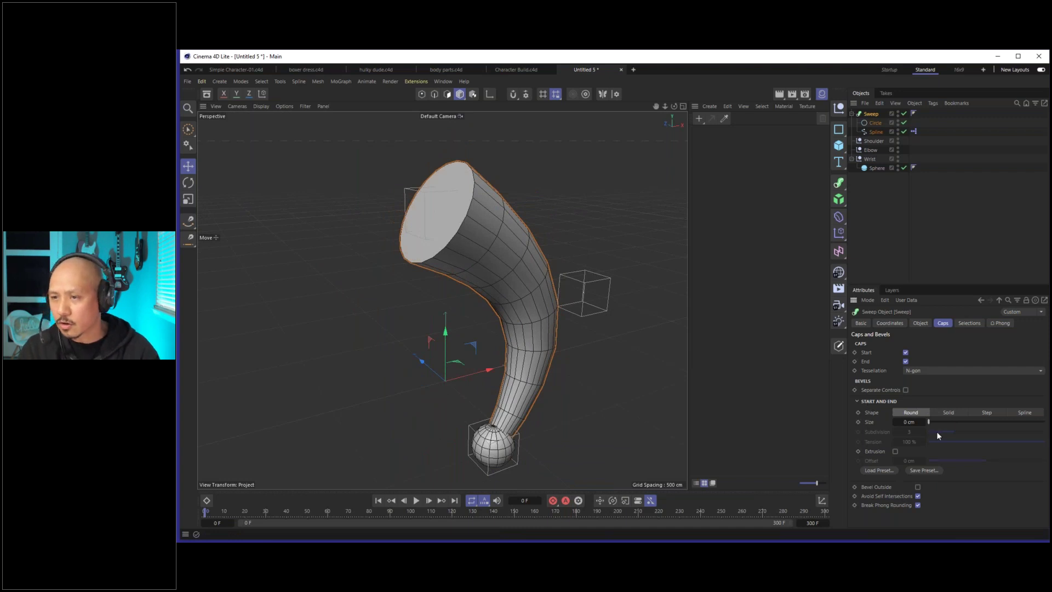
drag(929, 425, 1045, 441)
drag(923, 423, 1046, 350)
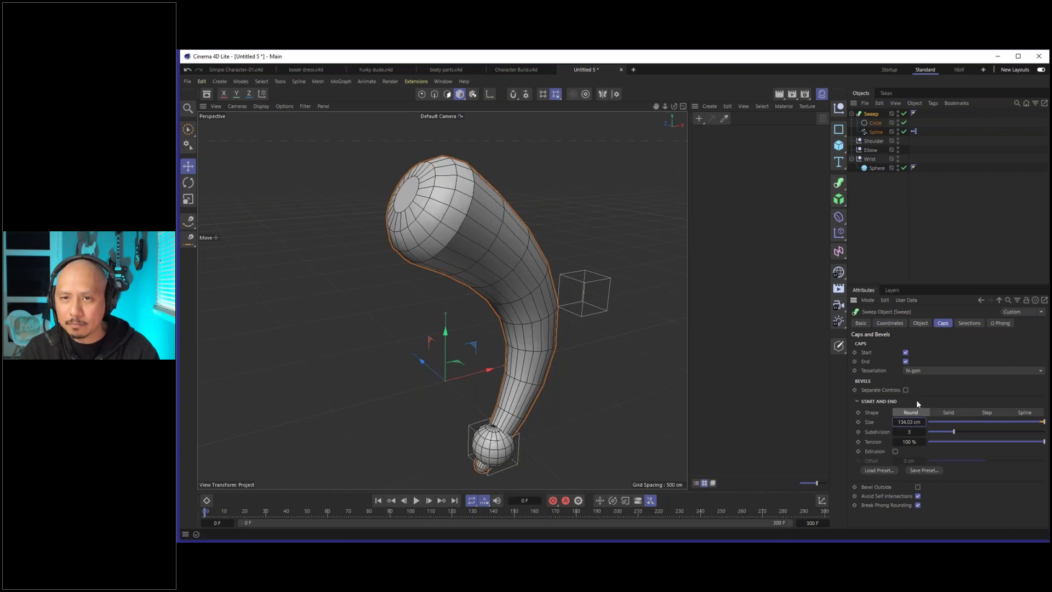
drag(908, 422, 1028, 399)
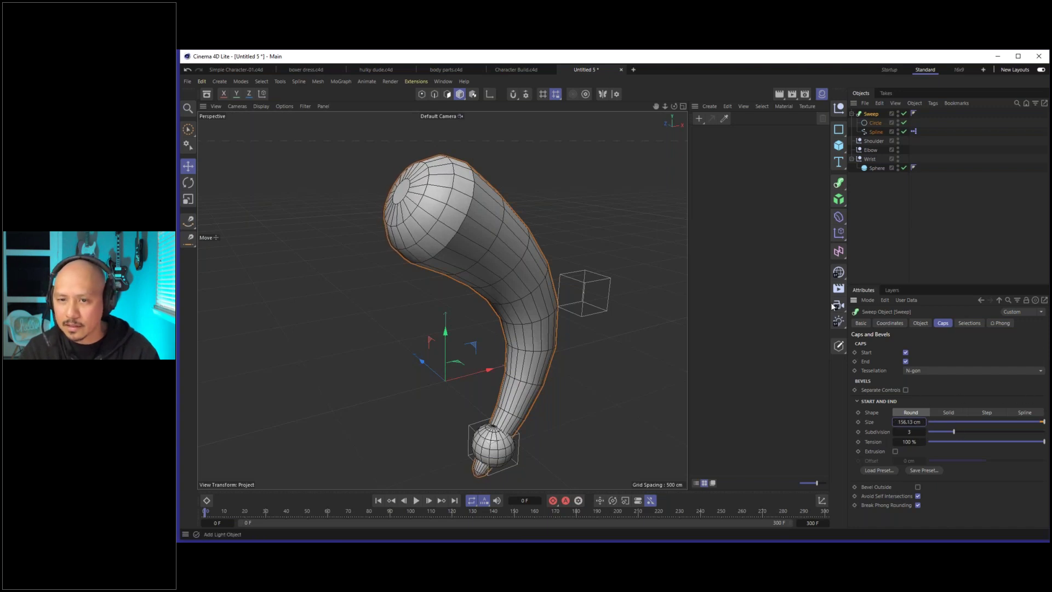
Switch the viewport display to Gouraud Shading without lines and check the rounded shoulder cap.
click(896, 245)
click(289, 106)
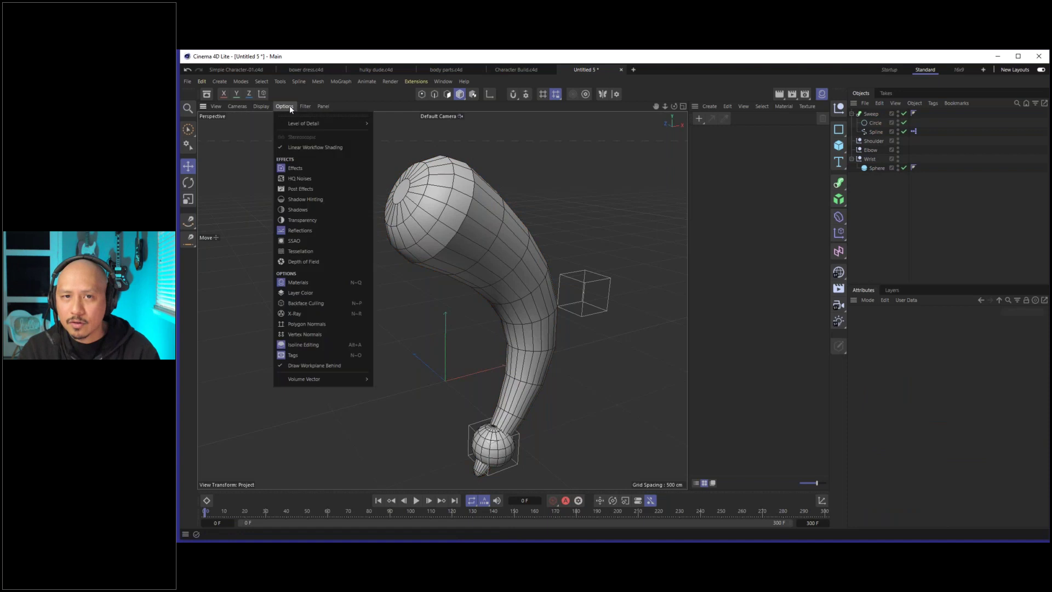
mouse_move(269, 107)
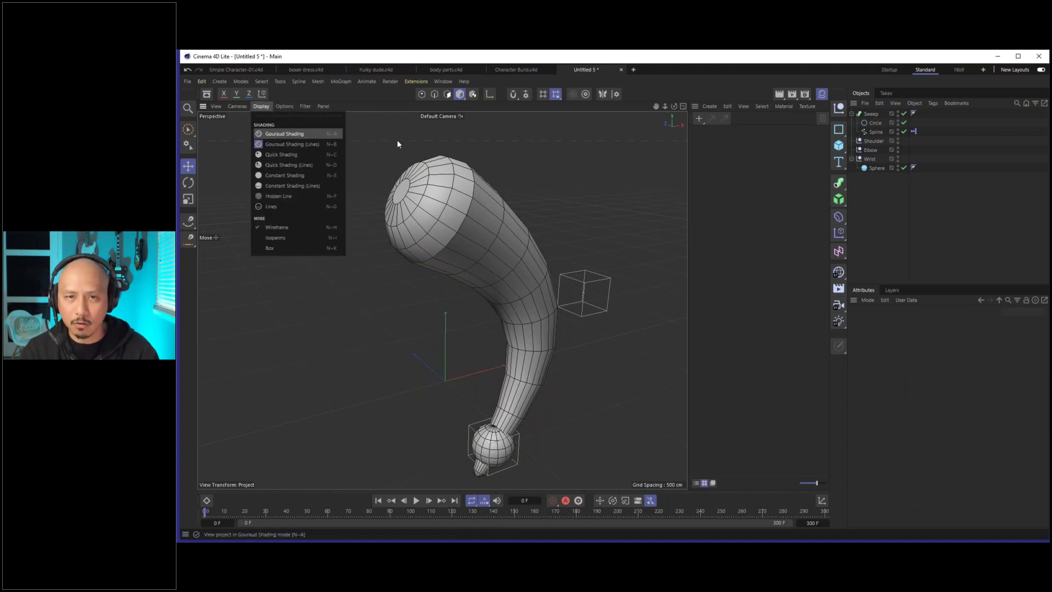
click(295, 134)
scroll(407, 223, up, 3)
alt+drag(407, 220, 471, 198)
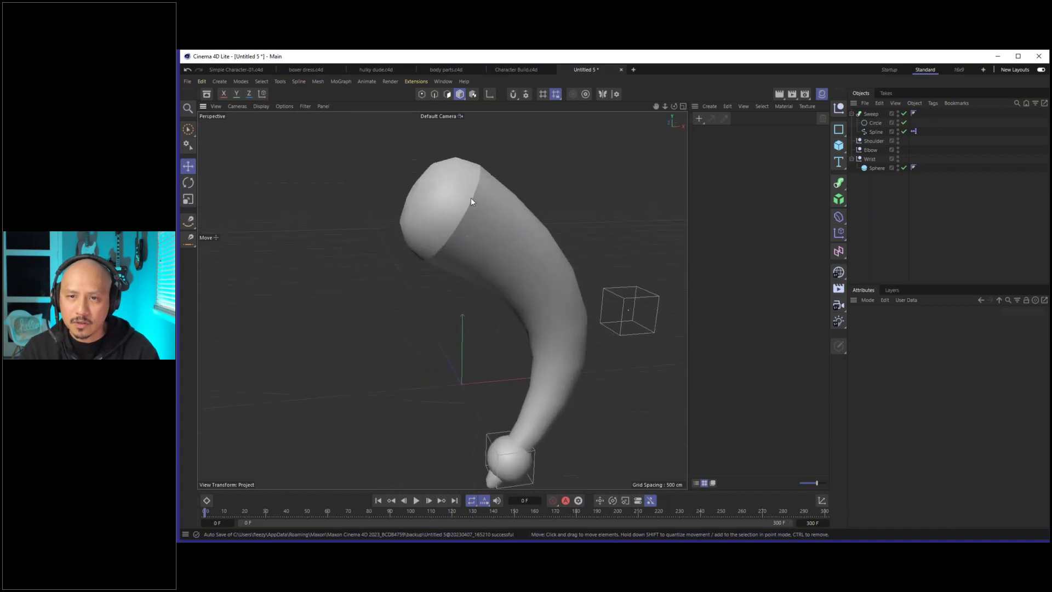
alt+drag(505, 242, 607, 187)
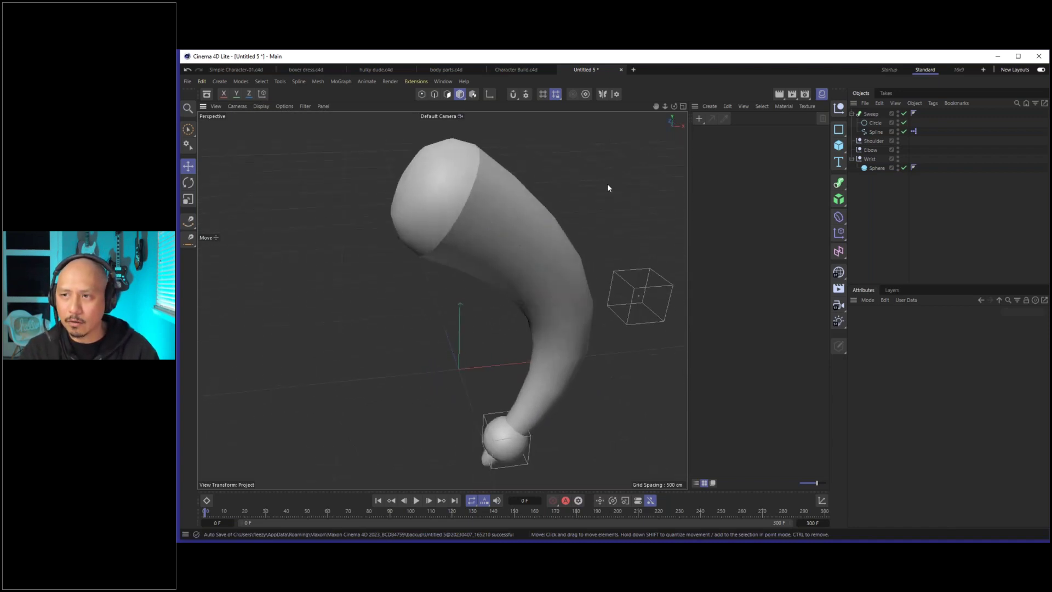
Turn off Use Edge Breaks in the Sweep's Phong tag to smooth the shading at the cap seam.
click(871, 115)
click(913, 113)
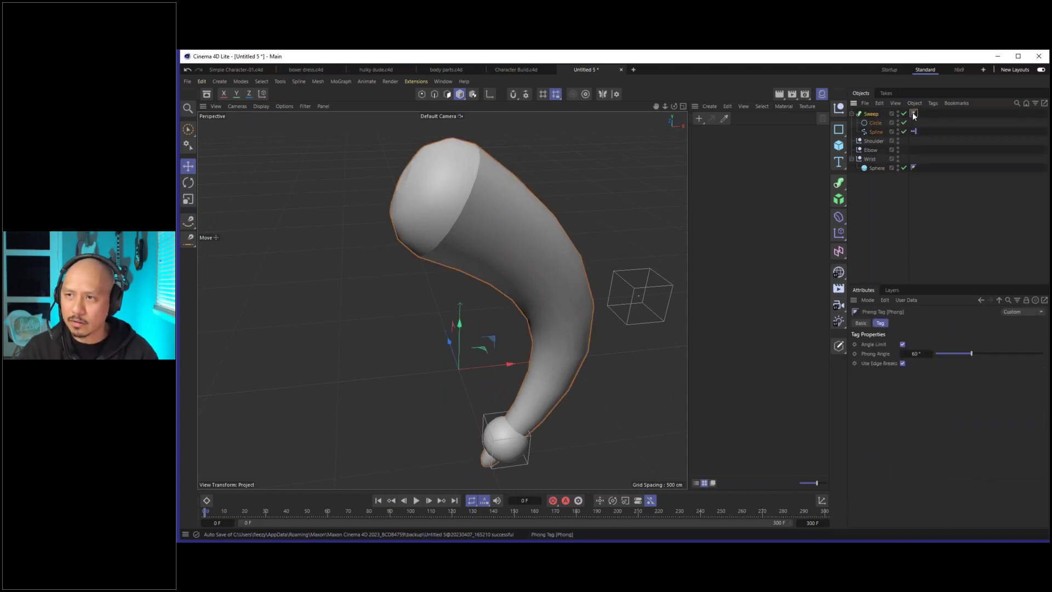
click(902, 363)
alt+drag(467, 234, 580, 219)
Move the hand sphere over the arm's pointed tip and scale it up to a radius of about 151.6 cm.
click(872, 168)
key(o)
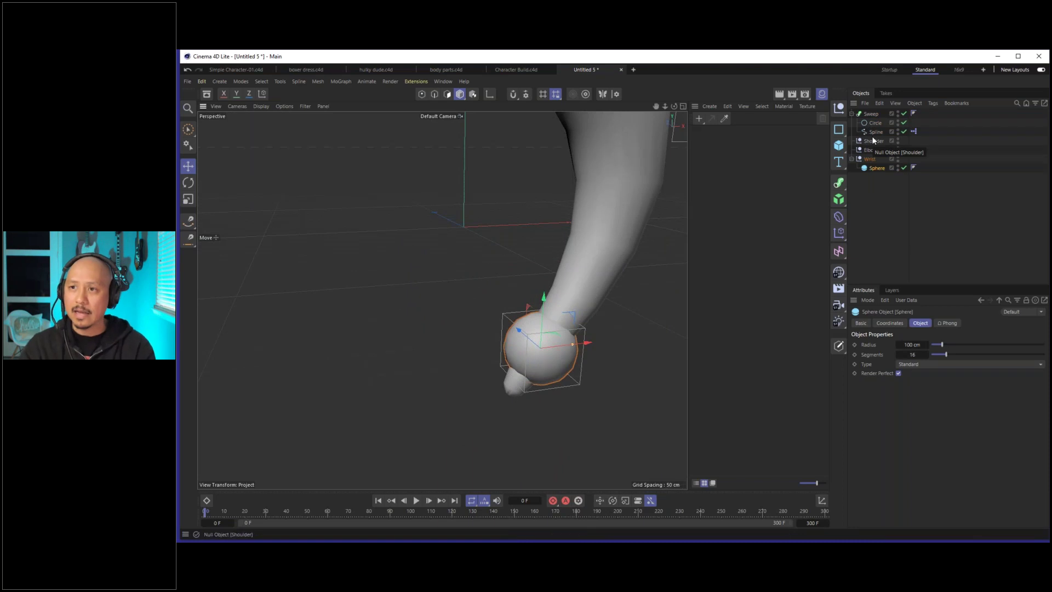
click(871, 114)
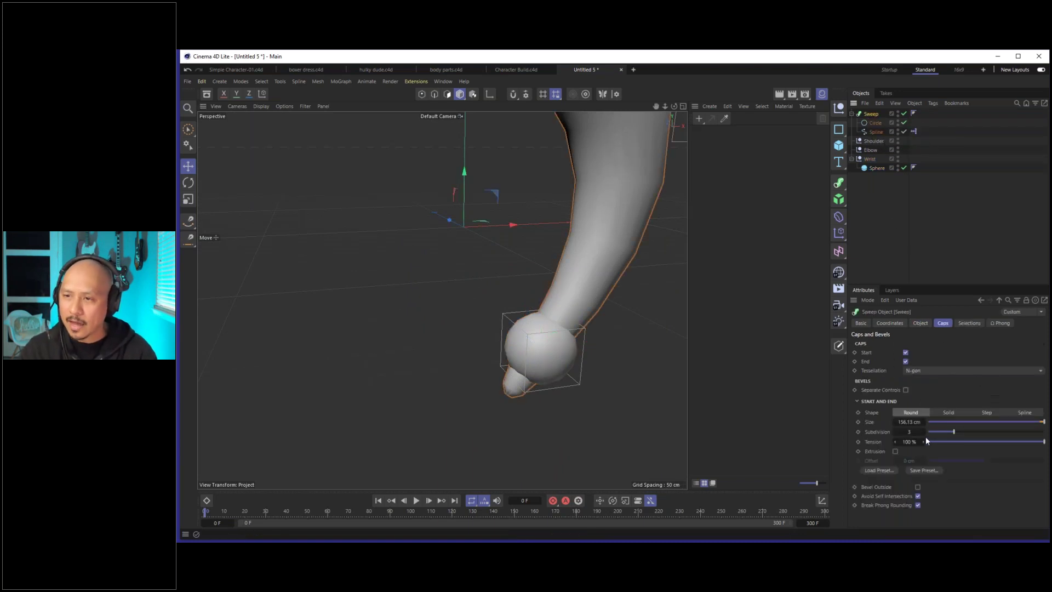
click(874, 160)
click(877, 168)
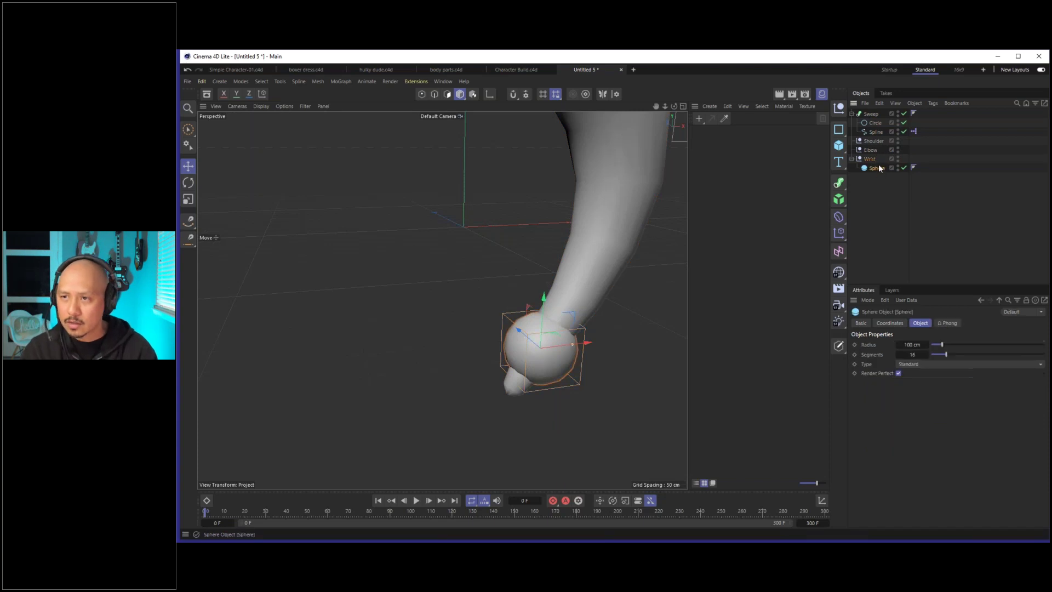
drag(573, 318, 531, 374)
key(t)
drag(639, 289, 695, 254)
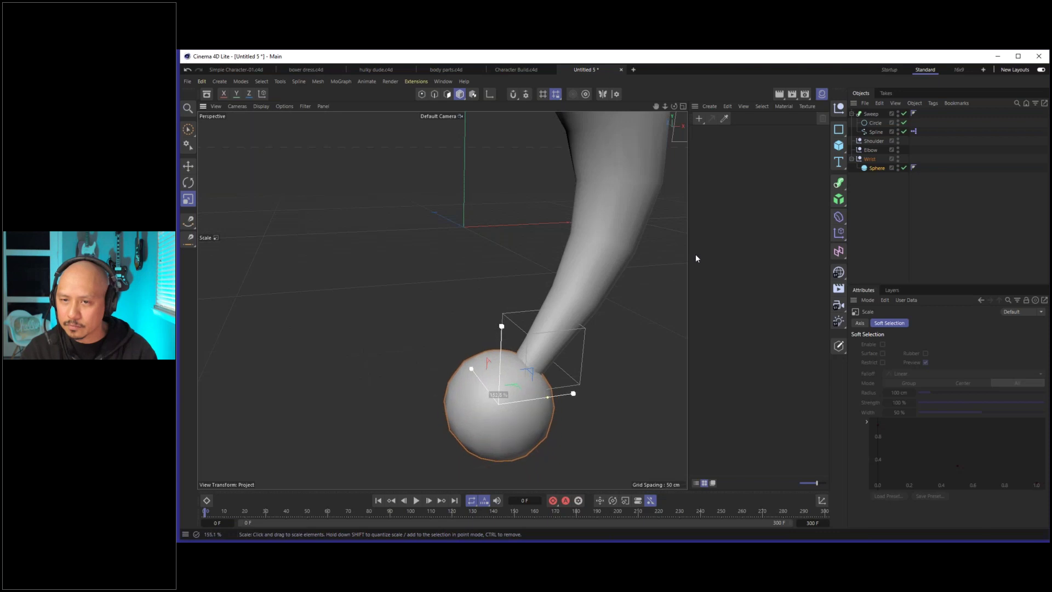
scroll(536, 277, down, 5)
alt+middle_drag(535, 277, 540, 302)
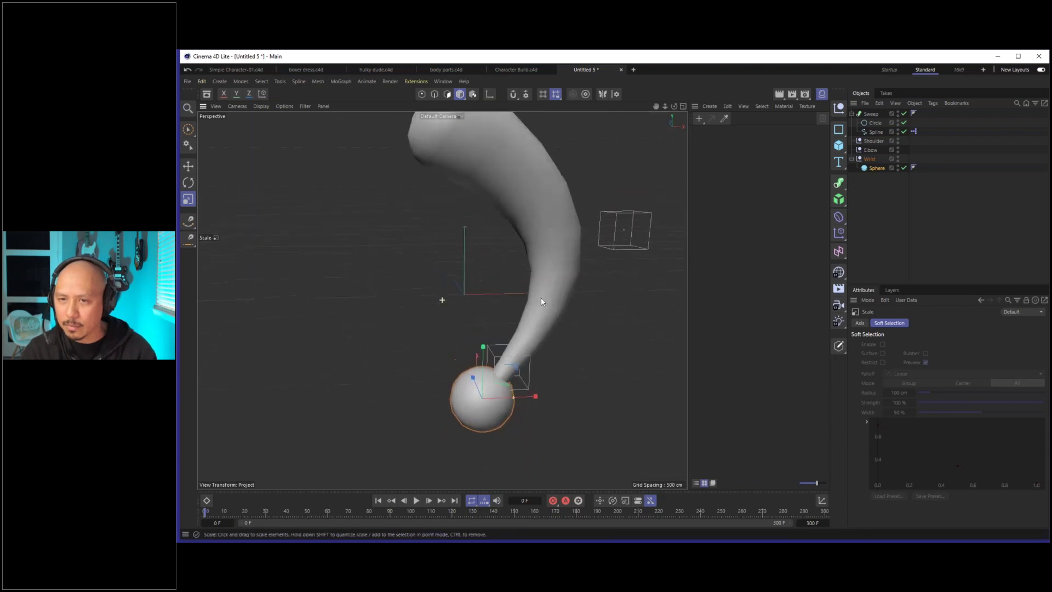
alt+drag(540, 302, 538, 300)
Add a Tube as a child of the hand sphere and zero its X, Y and Z position.
click(878, 169)
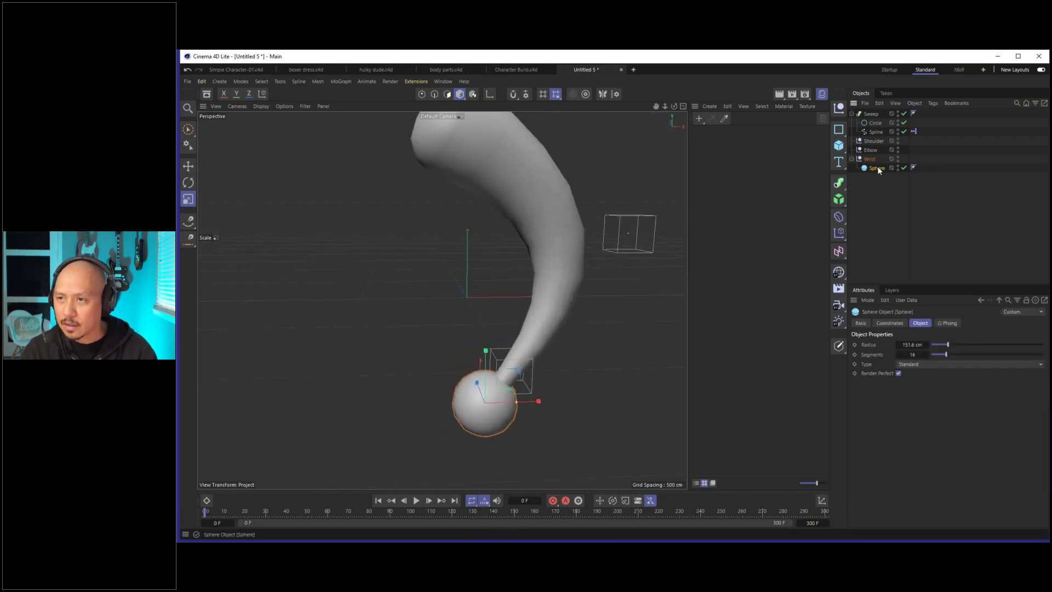
drag(838, 147, 882, 226)
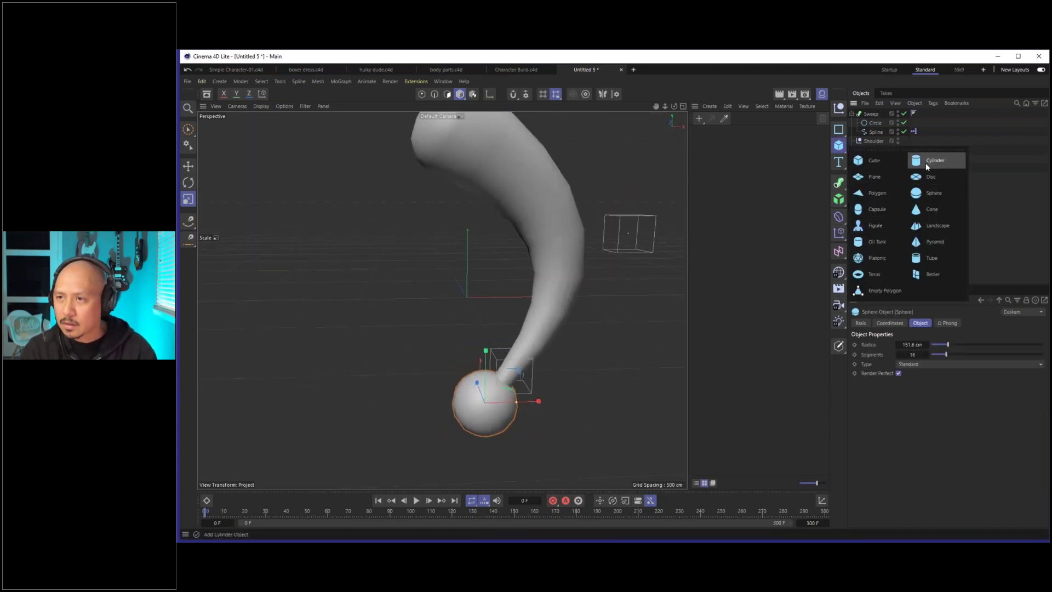
shift+click(949, 258)
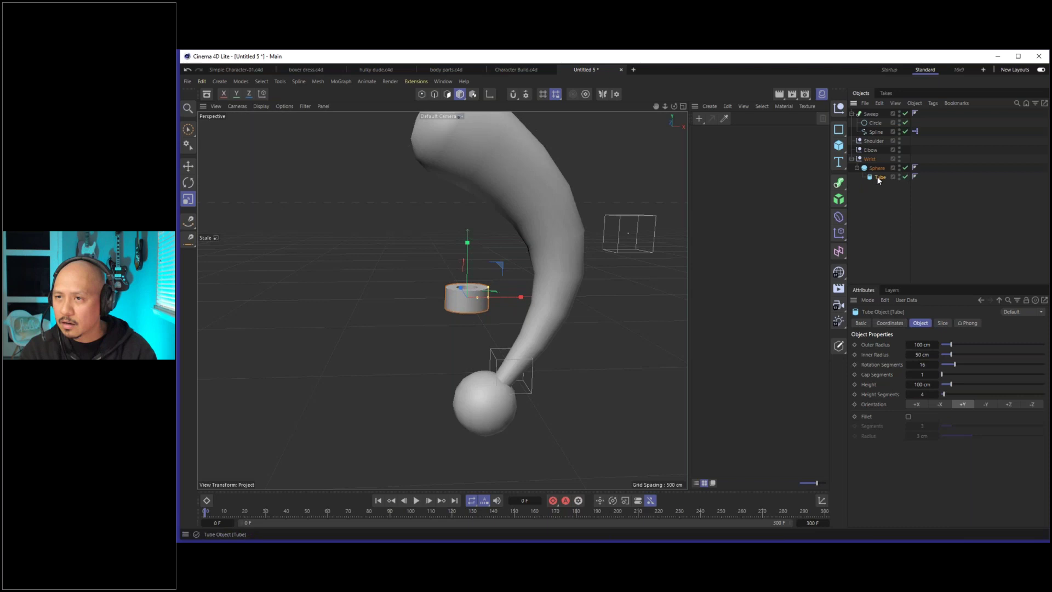
click(889, 323)
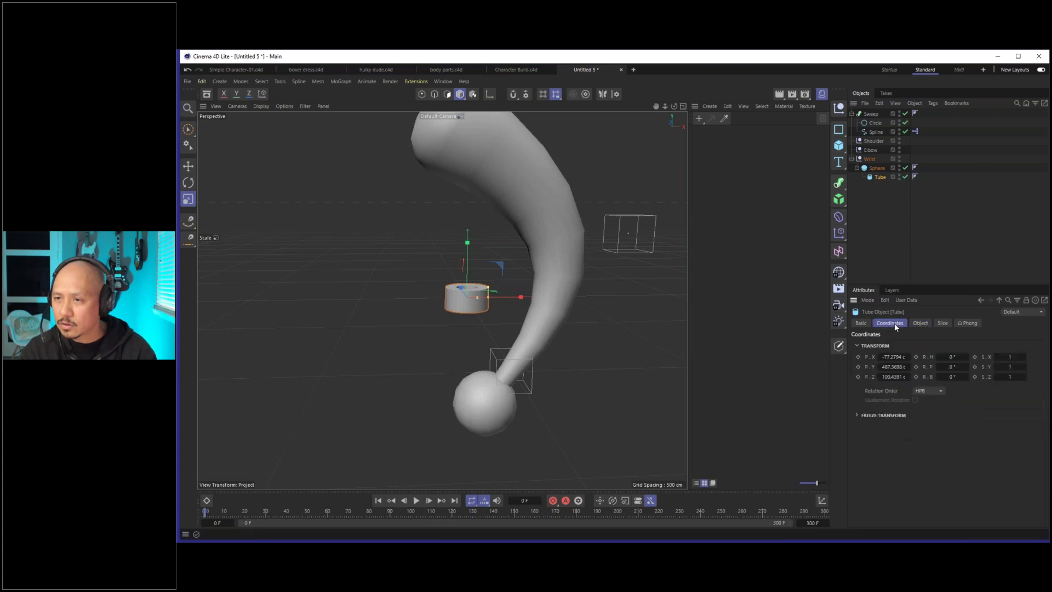
right_click(906, 358)
right_click(907, 367)
right_click(908, 374)
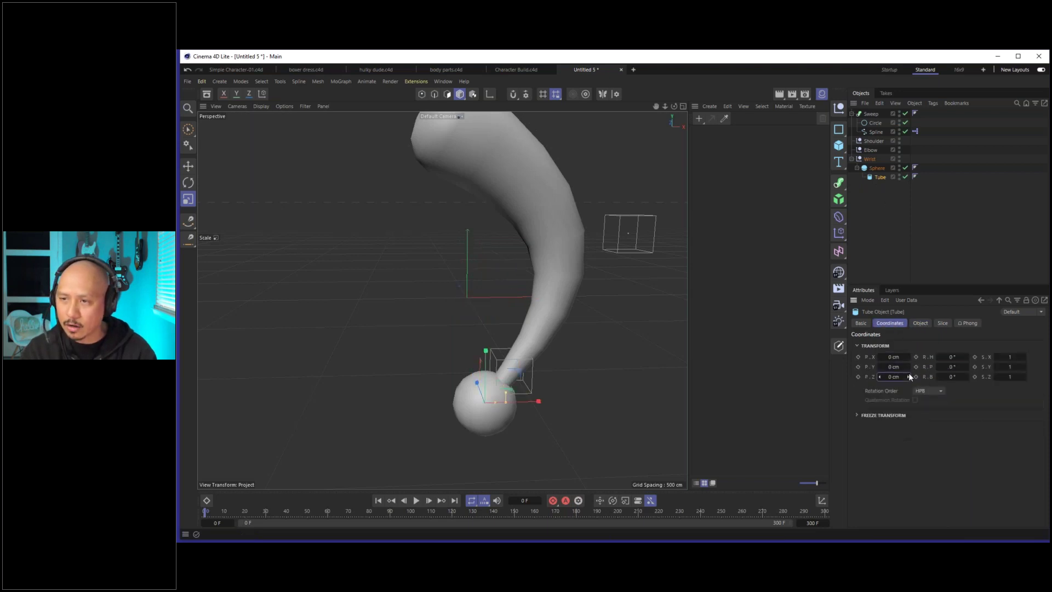
Scale, rotate and move the Tube to fit as an angled cuff around the wrist just above the hand sphere.
key(e)
key(t)
drag(591, 334, 734, 286)
key(r)
drag(472, 374, 549, 292)
key(e)
scroll(537, 385, up, 4)
scroll(537, 386, up, 2)
key(t)
drag(641, 262, 582, 315)
key(e)
scroll(585, 322, down, 3)
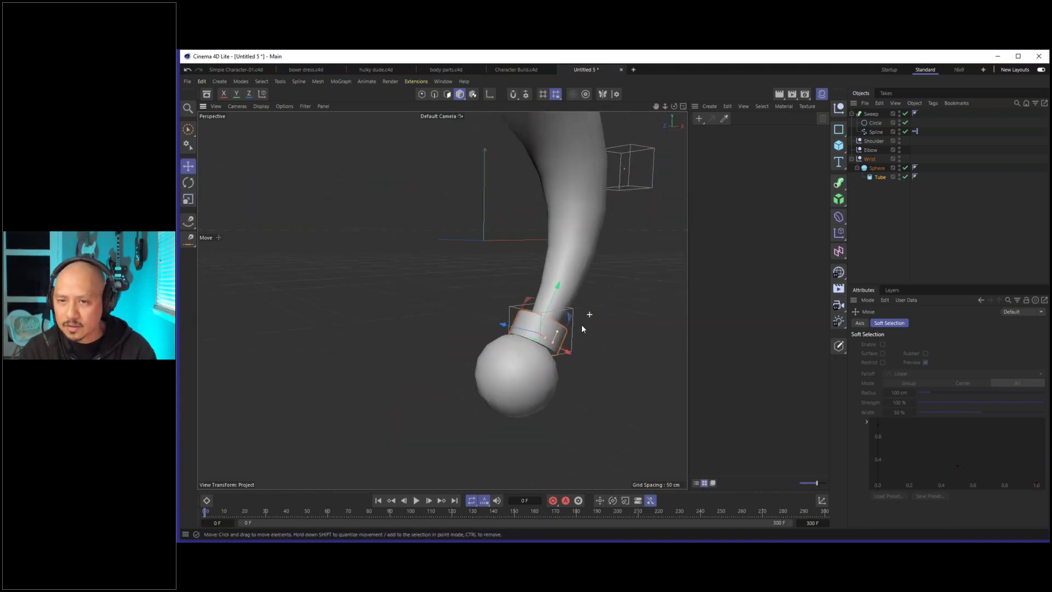
Move the Wrist null slightly upward to shift the hand and cuff and bend the swept arm.
alt+middle_drag(551, 293, 531, 329)
alt+drag(532, 328, 605, 279)
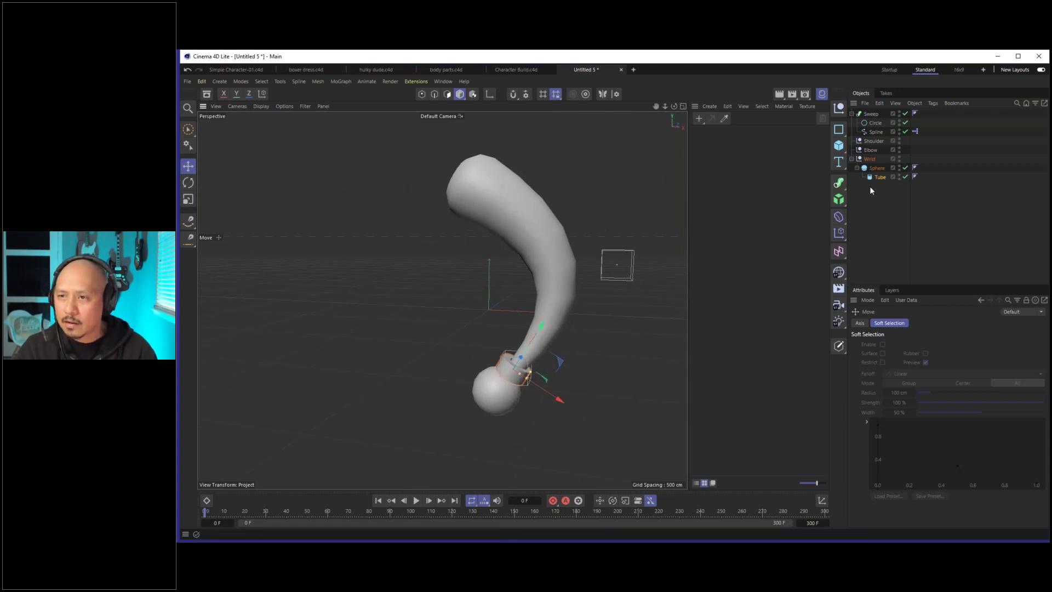
click(872, 161)
key(e)
mouse_move(545, 335)
mouse_down()
mouse_move(510, 328)
mouse_move(554, 313)
mouse_move(541, 321)
mouse_up()
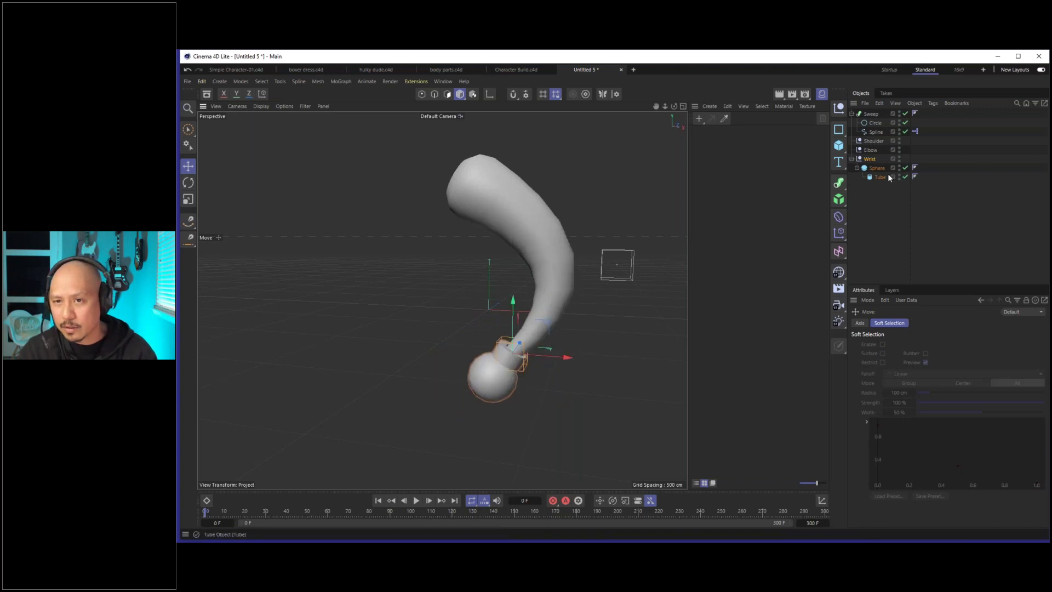
Add a middle point to the Sweep's Scale curve and pull it down close to zero to thin the arm's midsection.
click(875, 131)
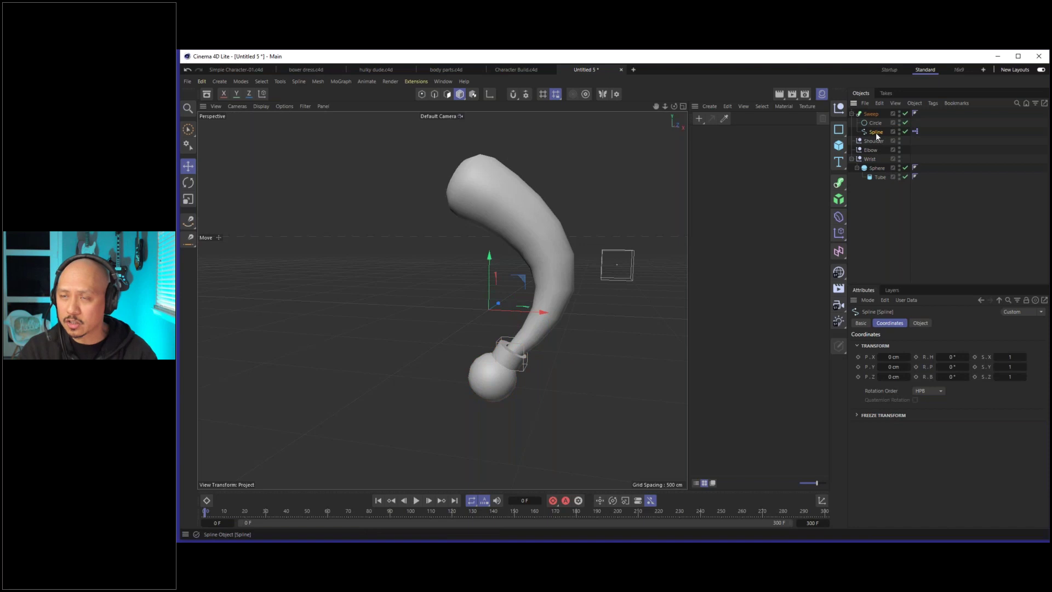
click(871, 113)
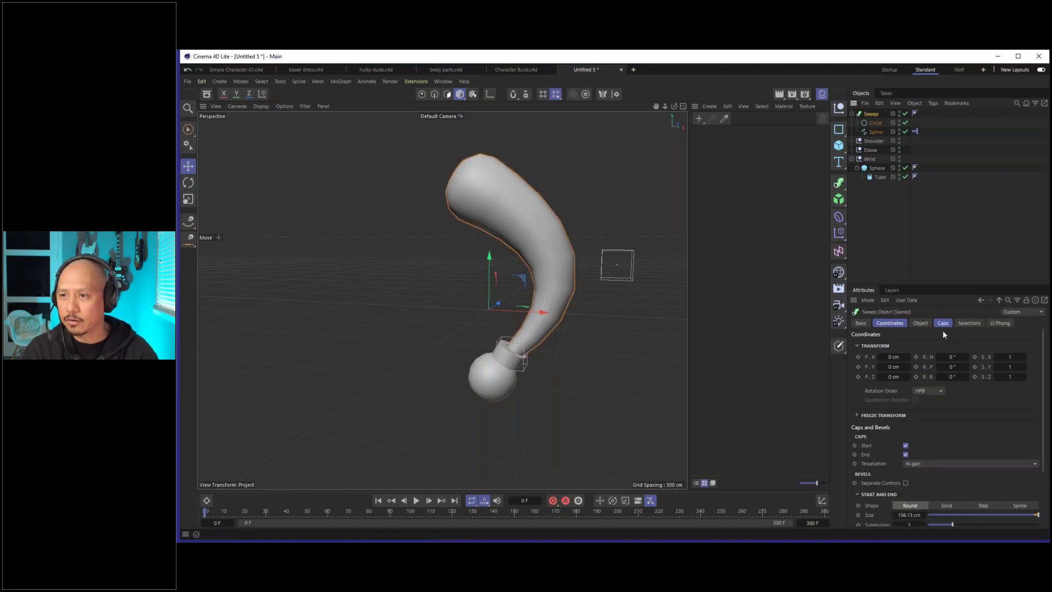
click(921, 322)
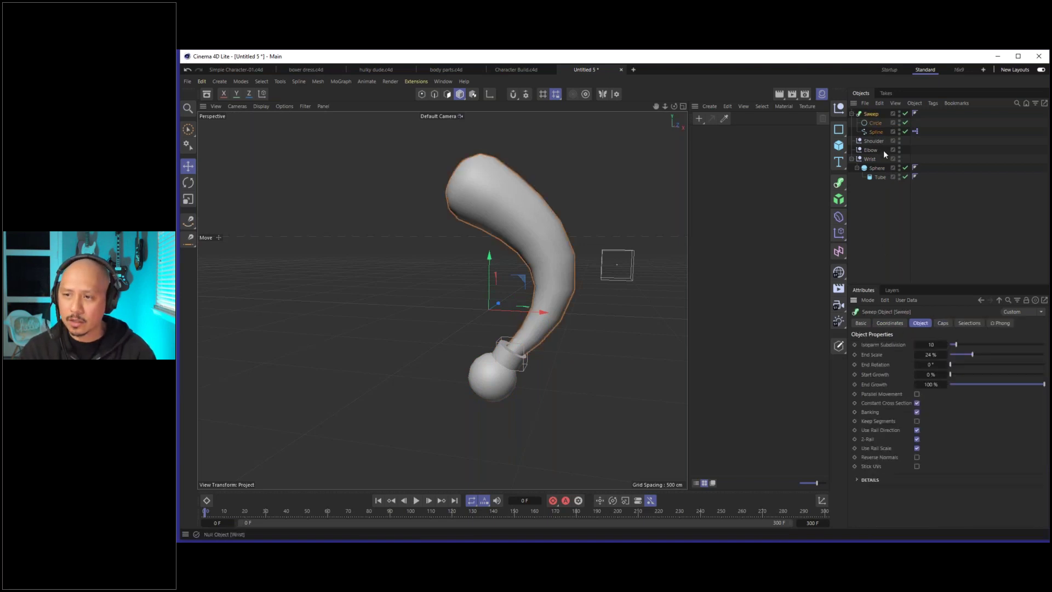
click(858, 481)
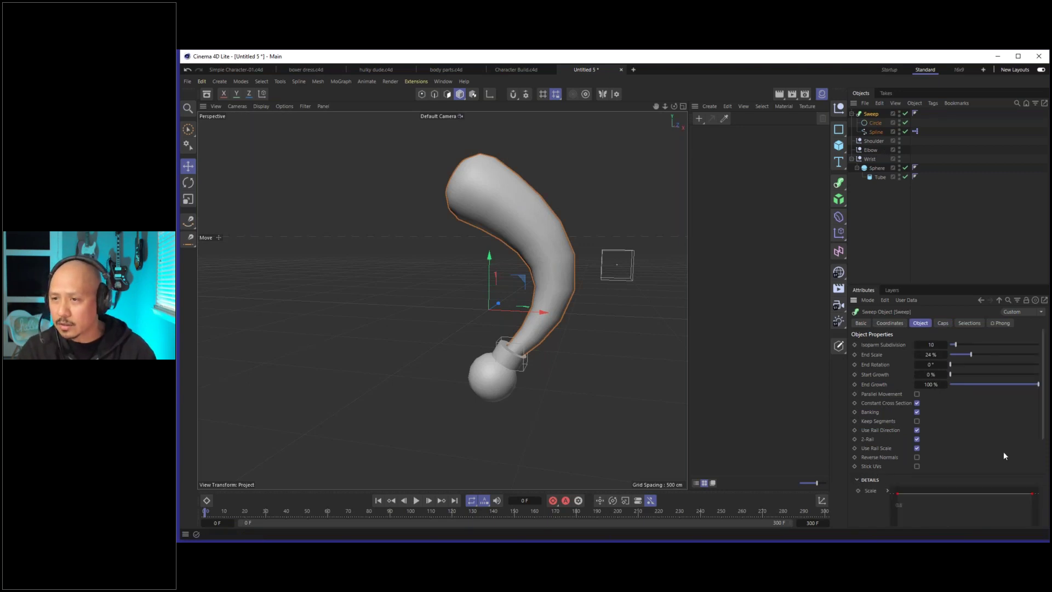
scroll(1000, 454, down, 3)
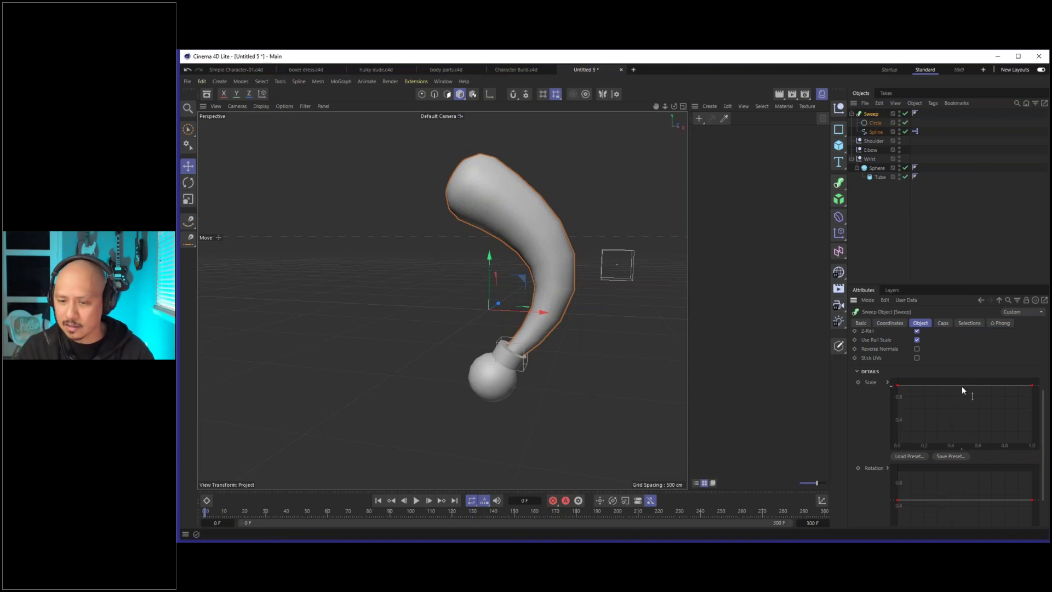
ctrl+drag(965, 386, 966, 437)
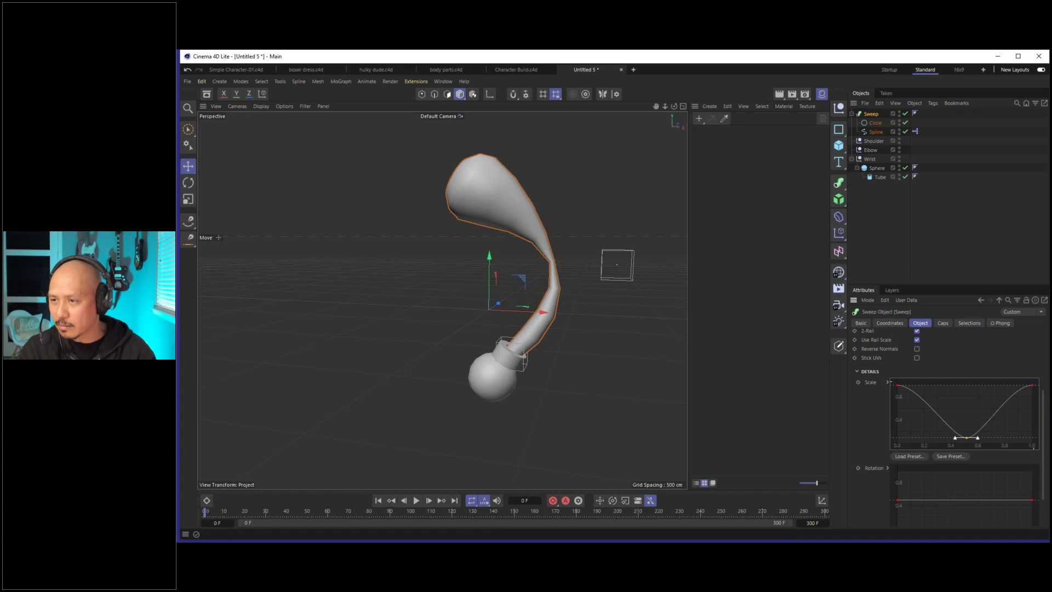
Lower both end points of the Sweep's Scale curve to about 0.7 and deselect everything.
mouse_move(1032, 385)
mouse_down()
mouse_move(1035, 415)
mouse_move(1037, 404)
mouse_up()
mouse_move(897, 384)
mouse_down()
mouse_move(898, 417)
mouse_move(903, 402)
mouse_up()
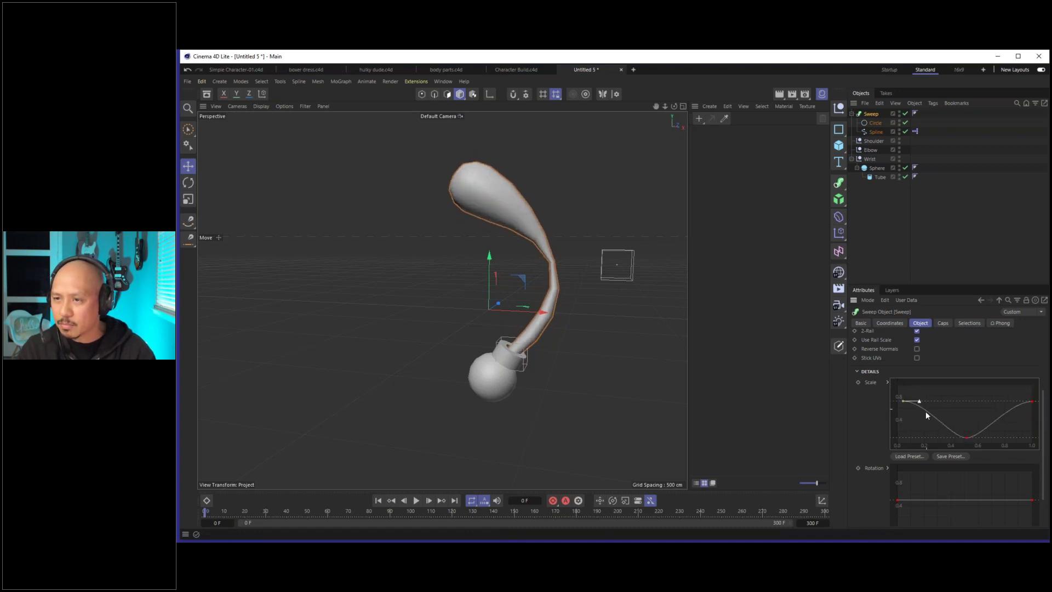
click(882, 241)
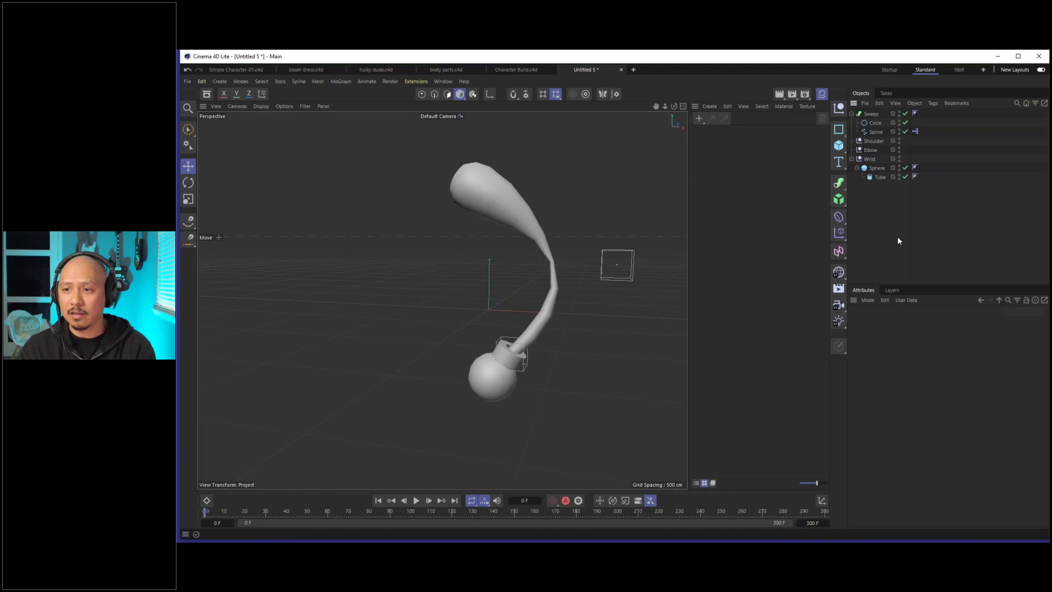
Switch to body parts.c4d, hide the Material Manager and examine the sample arms and legs up close.
click(454, 70)
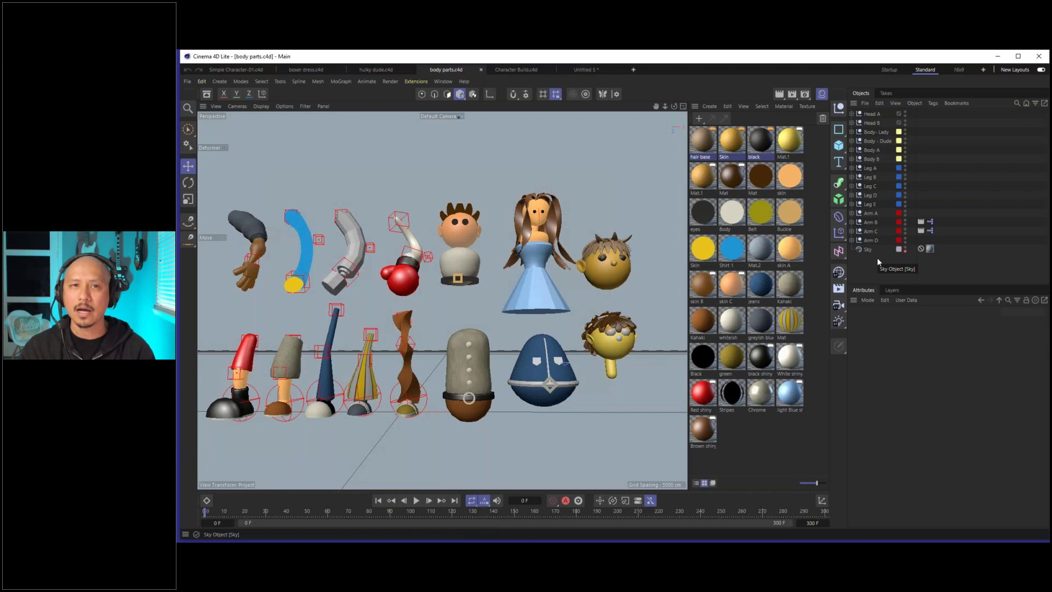
scroll(399, 290, up, 3)
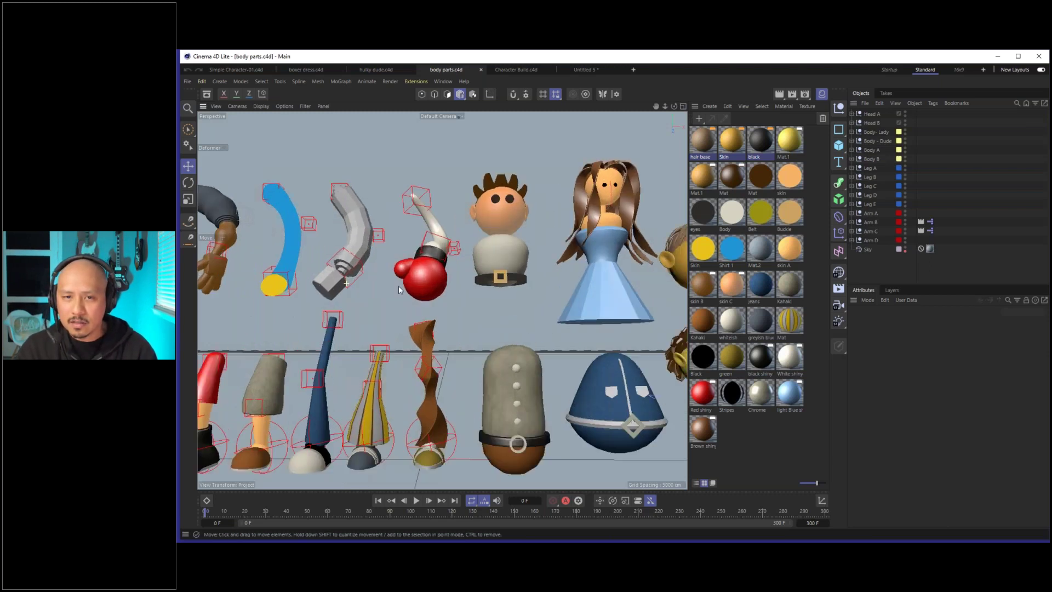
scroll(399, 289, up, 1)
alt+middle_drag(399, 289, 470, 255)
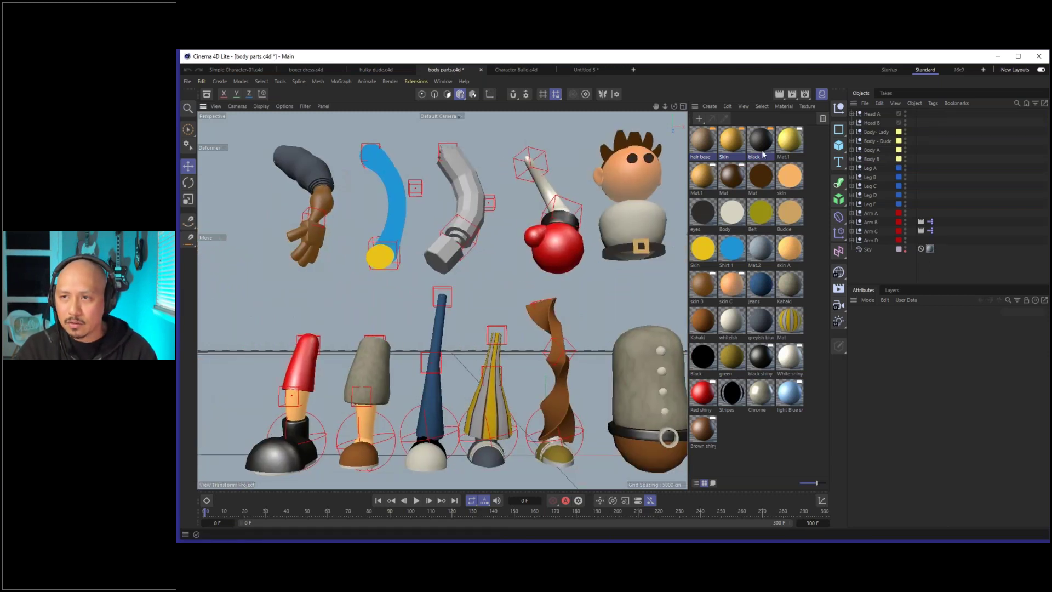
click(822, 94)
scroll(557, 261, down, 3)
alt+drag(557, 262, 555, 277)
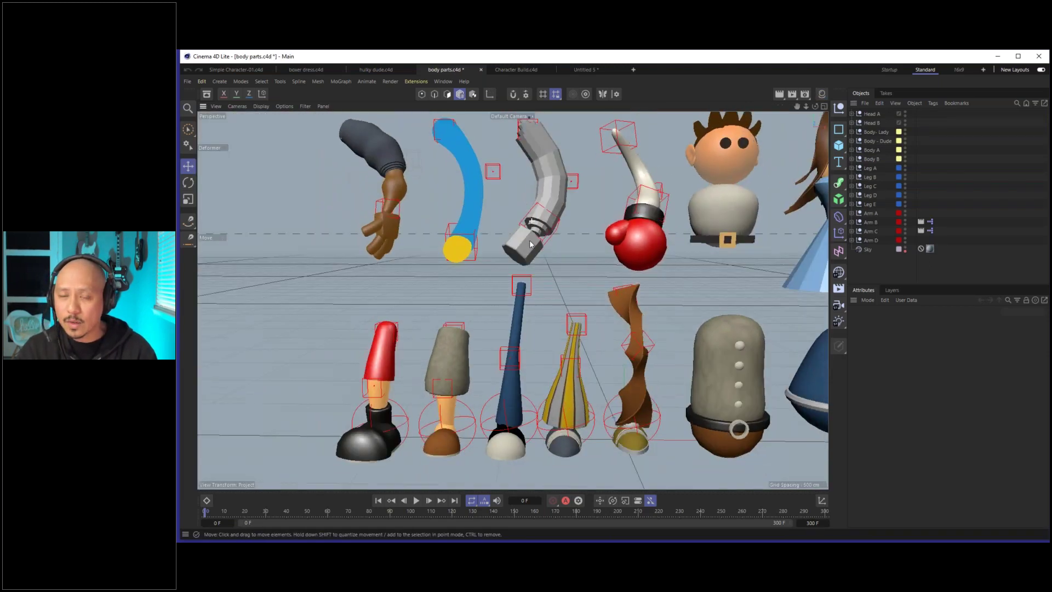
alt+middle_drag(555, 258, 553, 274)
mouse_move(521, 269)
alt+mouse_down()
mouse_move(552, 261)
mouse_move(532, 262)
alt+mouse_up()
alt+drag(387, 389, 431, 407)
alt+right_drag(384, 373, 419, 367)
Rotate Arm A's hand at the wrist so that its fingers swing up and away from the forearm.
alt+middle_drag(417, 211, 429, 278)
alt+drag(429, 278, 472, 267)
alt+right_drag(472, 267, 493, 274)
alt+drag(466, 323, 501, 318)
click(519, 384)
drag(519, 384, 350, 350)
key(r)
alt+right_drag(350, 350, 474, 342)
alt+drag(475, 342, 516, 335)
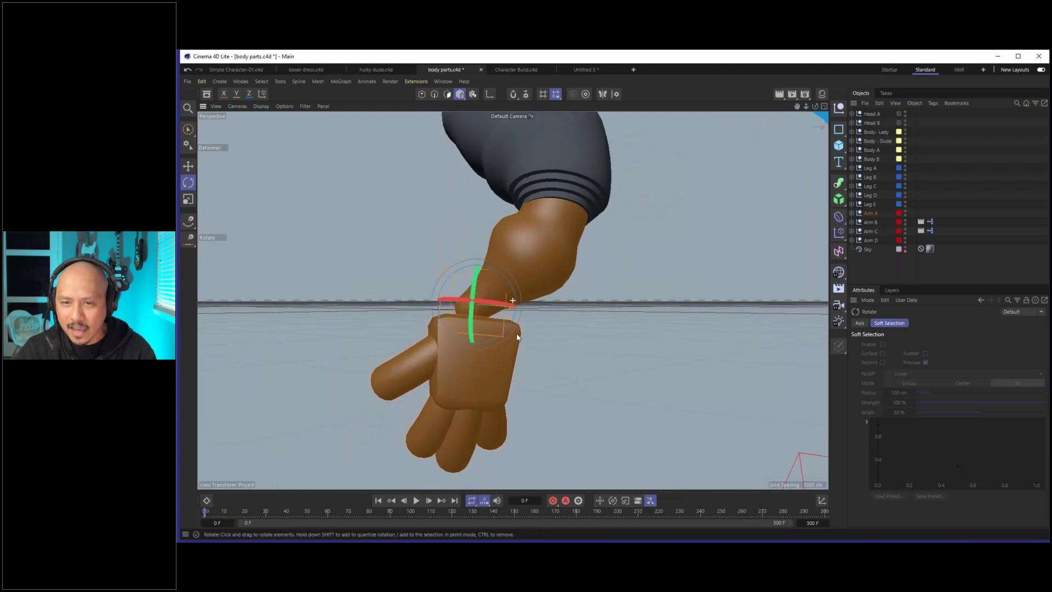
drag(501, 284, 417, 343)
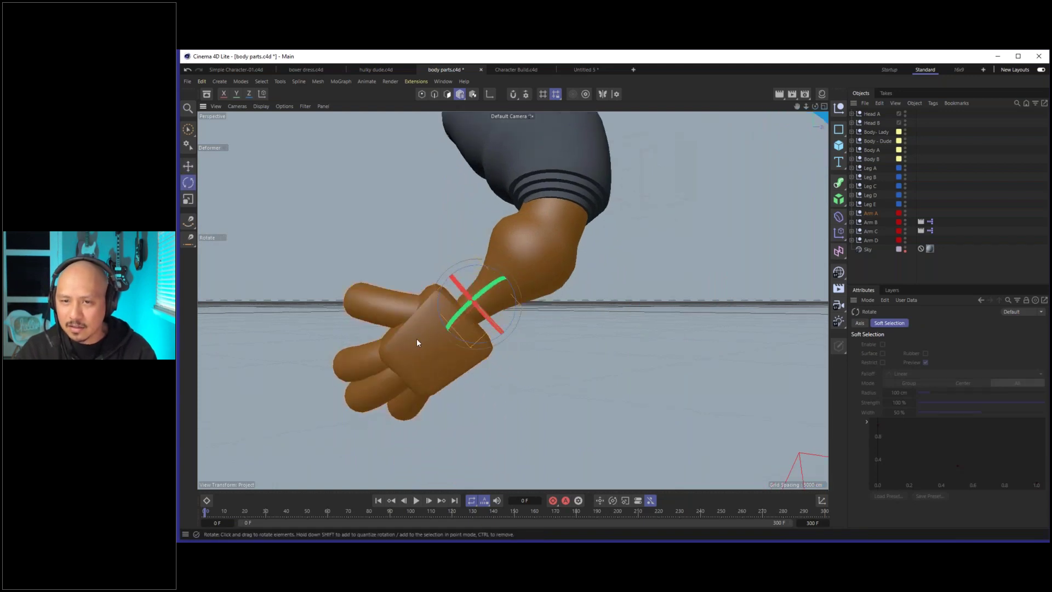
Expand Arm A's hierarchy through the Shoulder null to inspect the nested elbow, wrist, hand and finger objects.
click(852, 213)
click(857, 240)
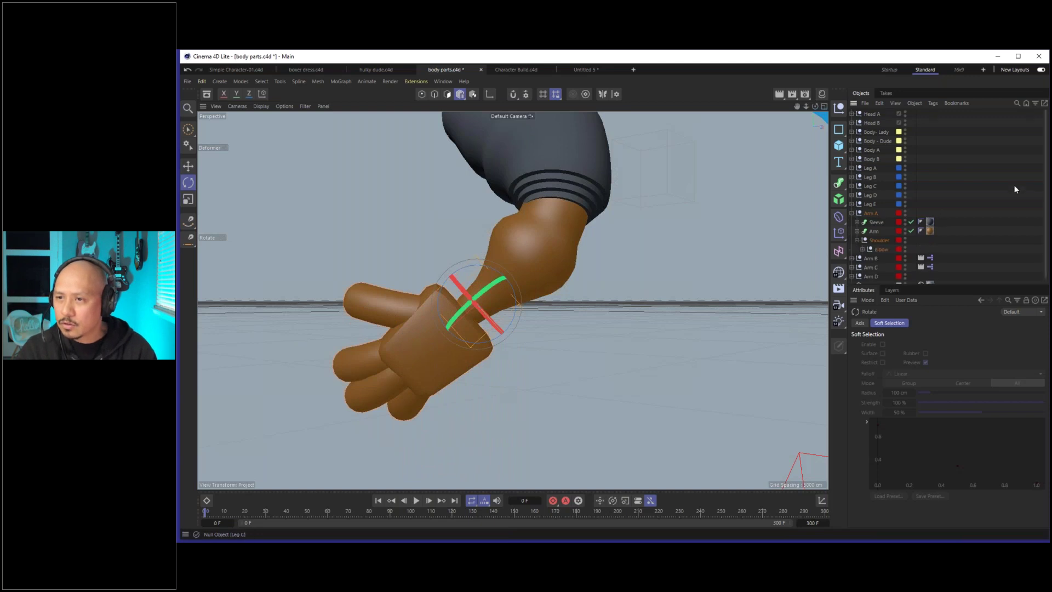
click(863, 249)
Select the wrist null of the boxing-glove arm and examine the neighbouring arms and the legs.
drag(492, 298, 520, 328)
alt+right_drag(563, 226, 363, 238)
alt+middle_drag(694, 273, 602, 257)
alt+middle_drag(670, 260, 482, 257)
alt+drag(663, 290, 482, 400)
click(615, 272)
alt+right_drag(462, 395, 404, 433)
alt+middle_drag(474, 379, 544, 335)
alt+right_drag(544, 335, 445, 373)
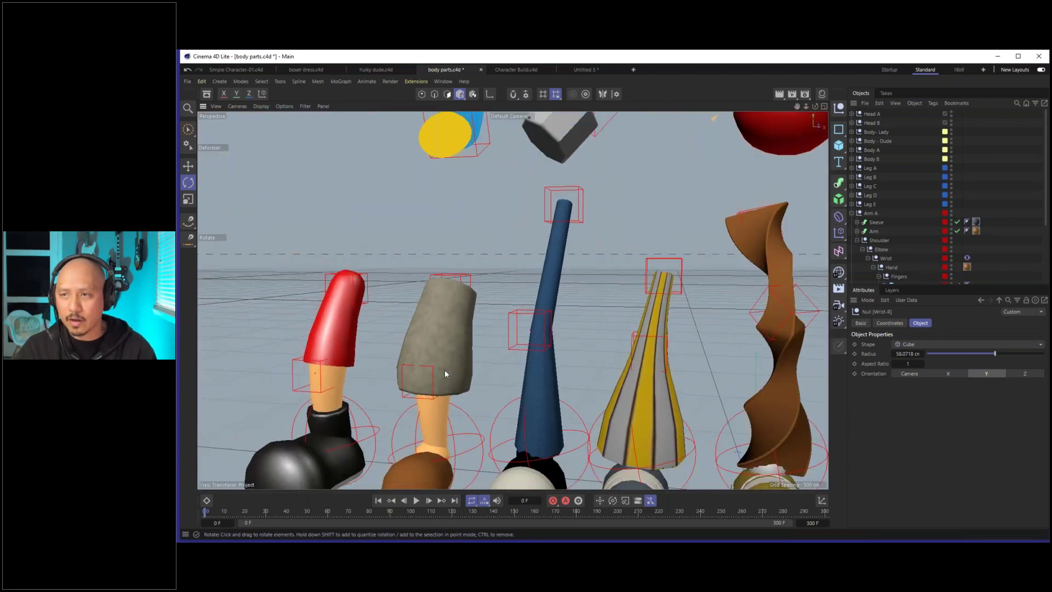
Collapse Arm A's hierarchy and examine the sample heads and bodies up close.
click(857, 240)
alt+right_drag(510, 327, 471, 335)
alt+middle_drag(713, 269, 486, 372)
alt+right_drag(485, 369, 529, 296)
alt+drag(487, 289, 549, 271)
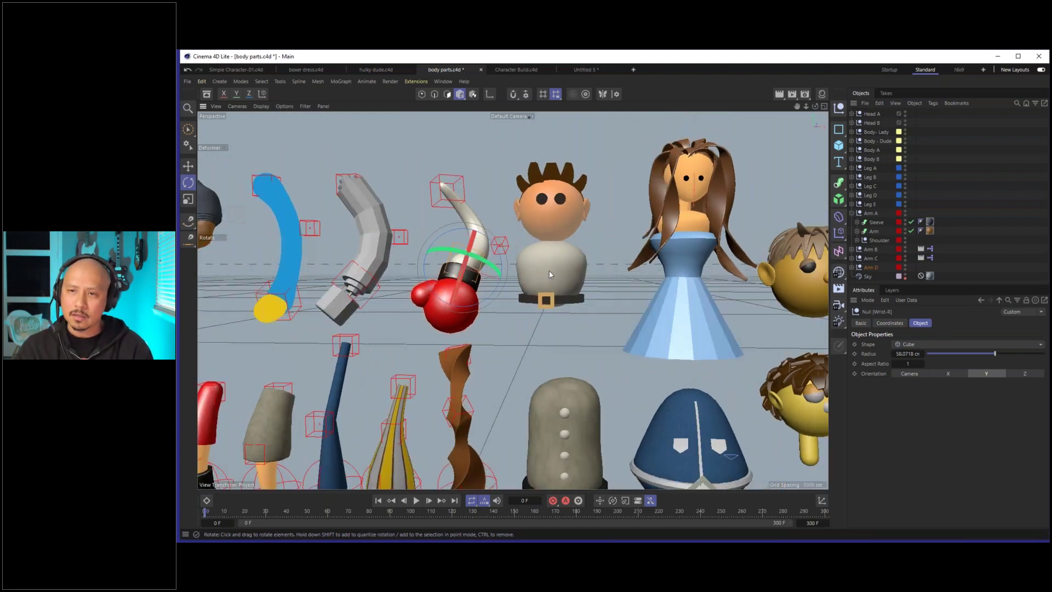
alt+right_drag(692, 276, 734, 258)
alt+middle_drag(734, 257, 551, 305)
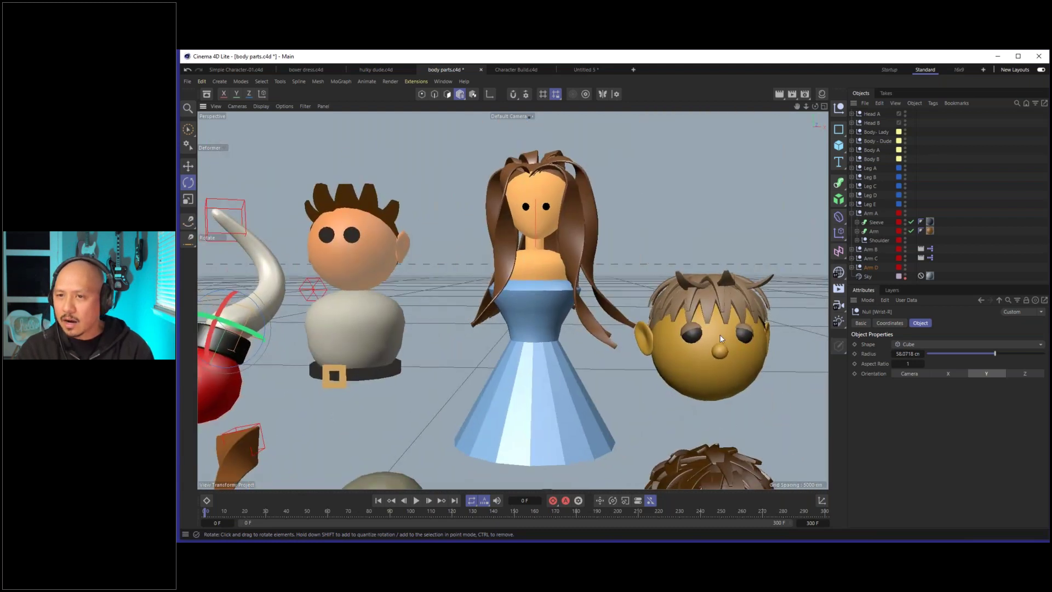
click(851, 213)
Review the whole set of interchangeable arms, legs, heads and bodies from several distances.
alt+right_drag(347, 249, 392, 258)
alt+middle_drag(392, 258, 492, 330)
drag(514, 345, 466, 371)
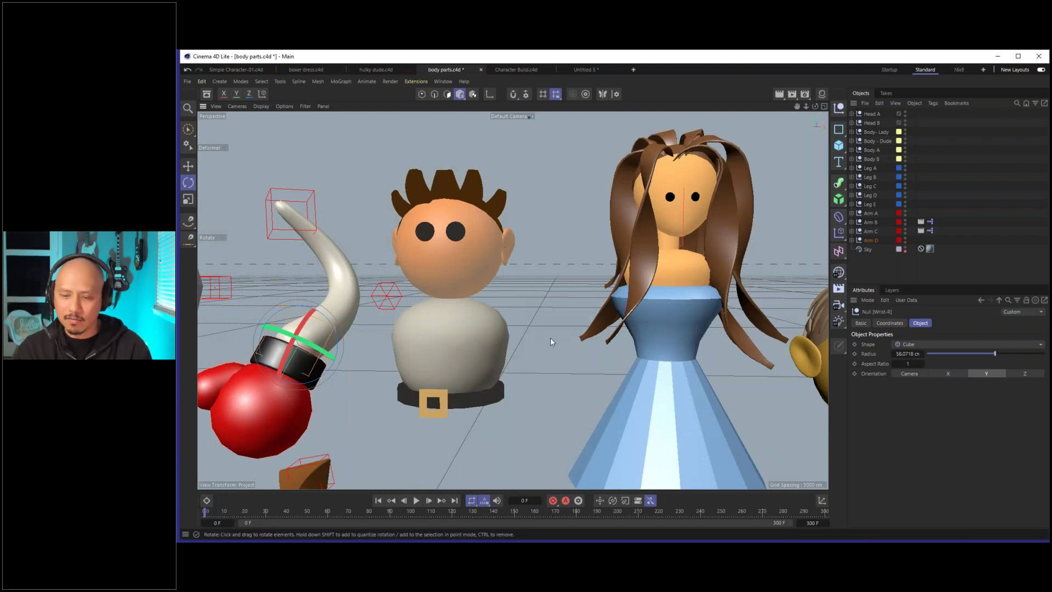
alt+right_drag(482, 361, 384, 381)
alt+middle_drag(383, 381, 592, 269)
scroll(373, 382, up, 3)
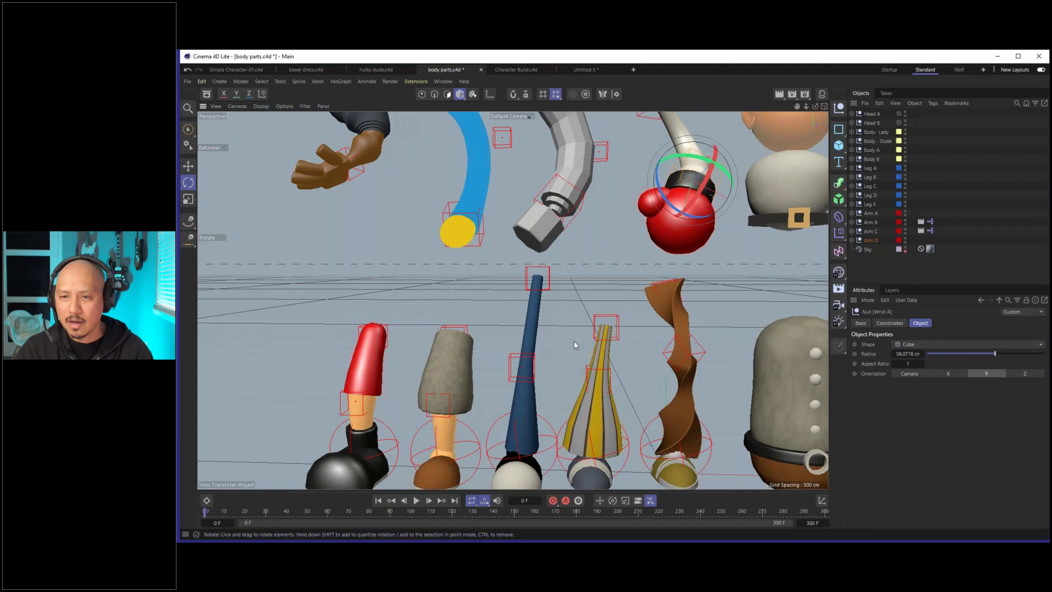
scroll(603, 364, down, 4)
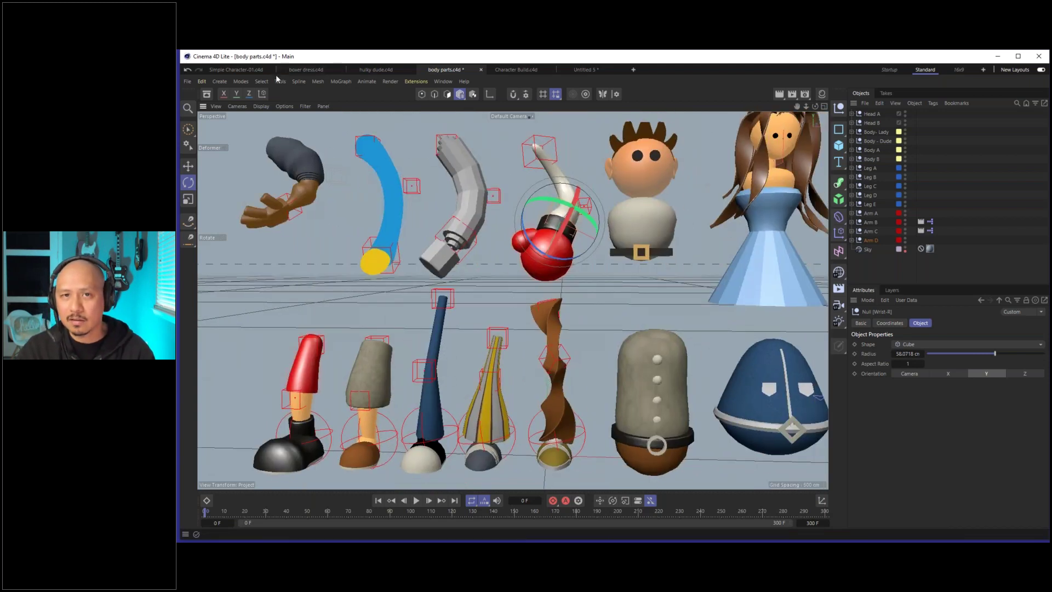
Switch to boxer dress.c4d, examine the assembled character and select one of its hair strands.
click(300, 70)
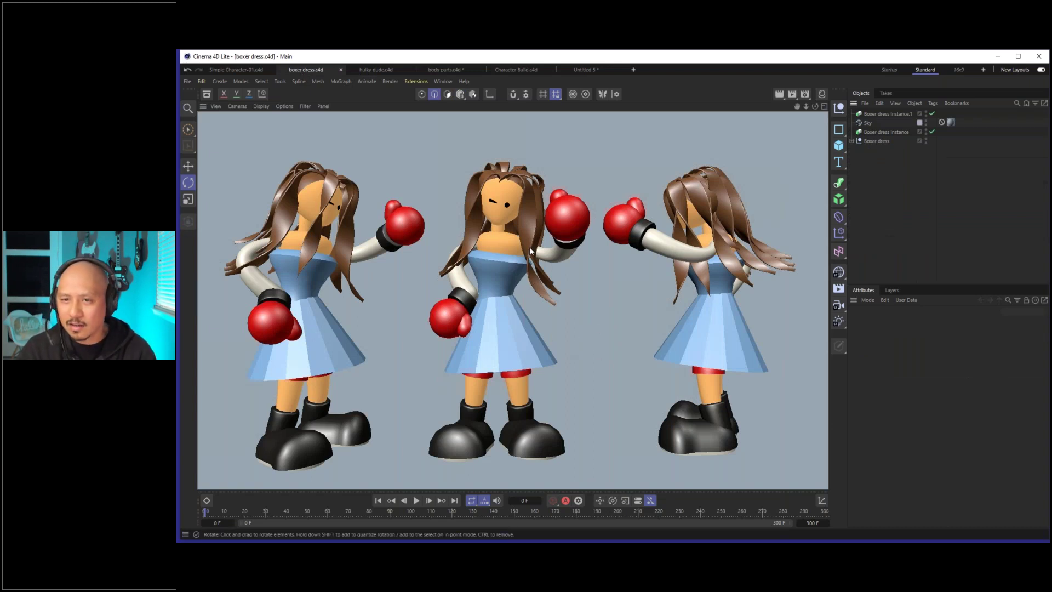
alt+drag(536, 247, 482, 256)
alt+right_drag(493, 241, 575, 241)
alt+middle_drag(572, 274, 564, 396)
click(548, 246)
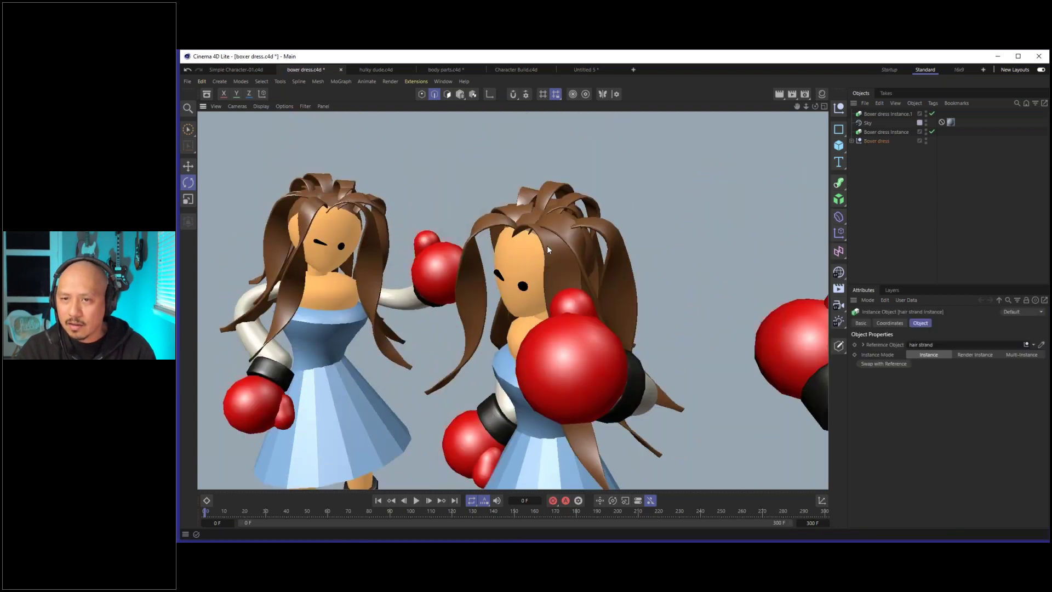
Expand the Boxer dress hierarchy and inspect Arm D's Tube and Sweep and the Symmetry generator holding the leg.
click(852, 141)
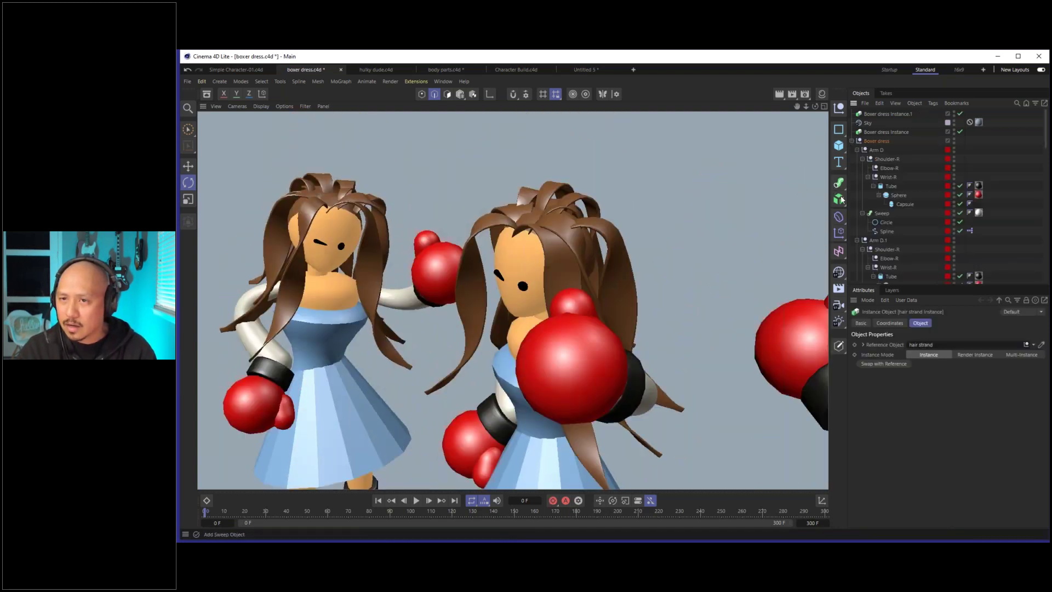
click(891, 187)
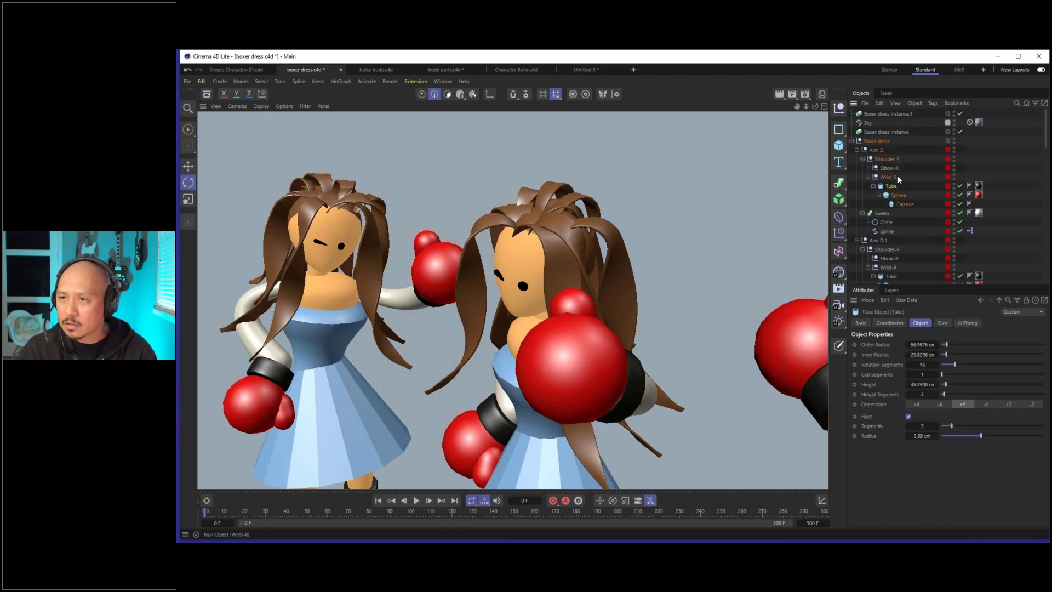
click(907, 213)
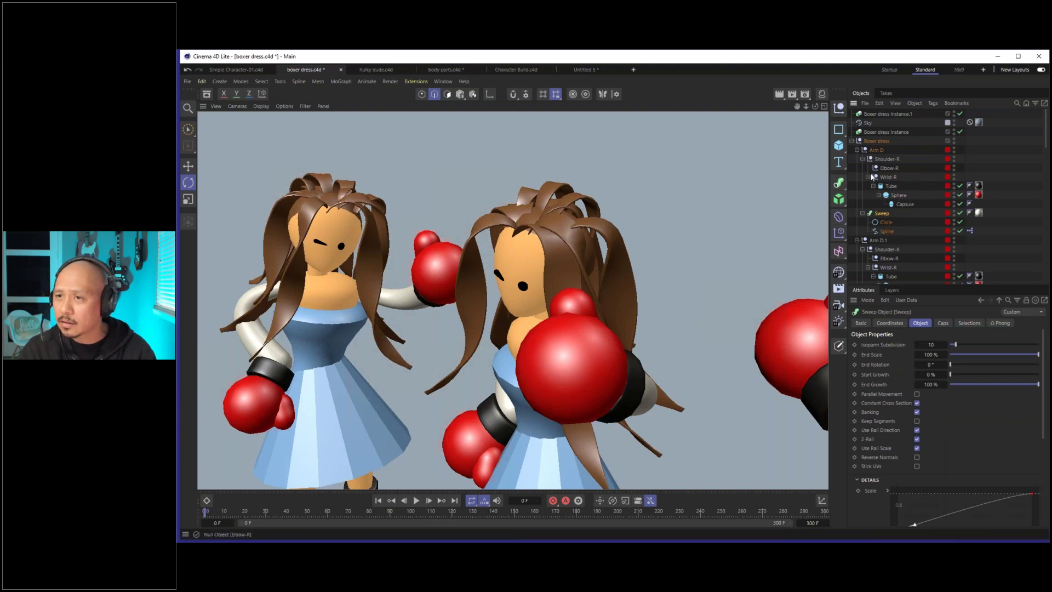
scroll(871, 241, down, 3)
click(857, 187)
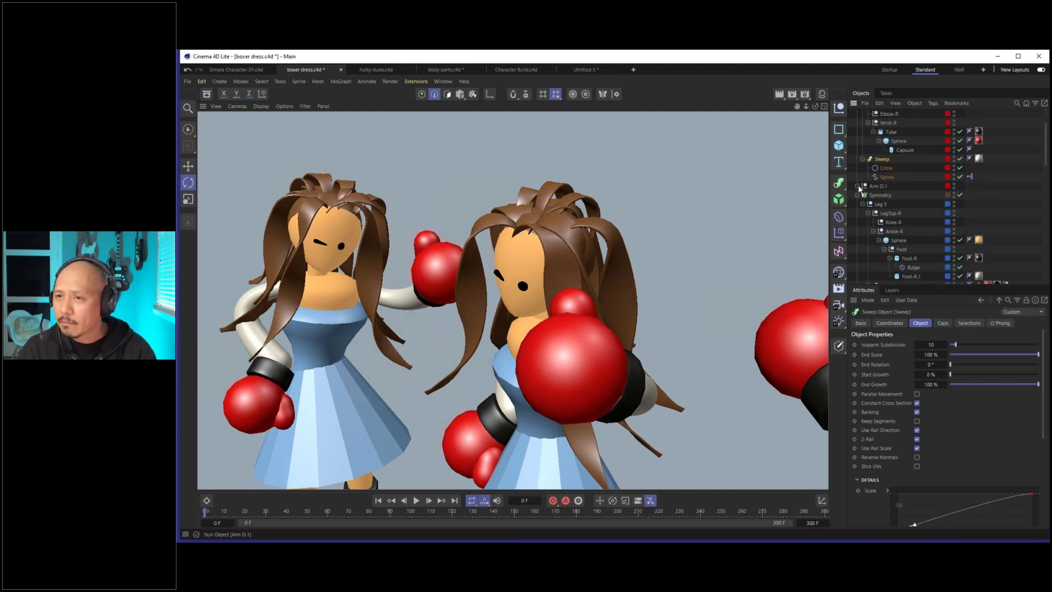
click(881, 195)
scroll(898, 164, up, 3)
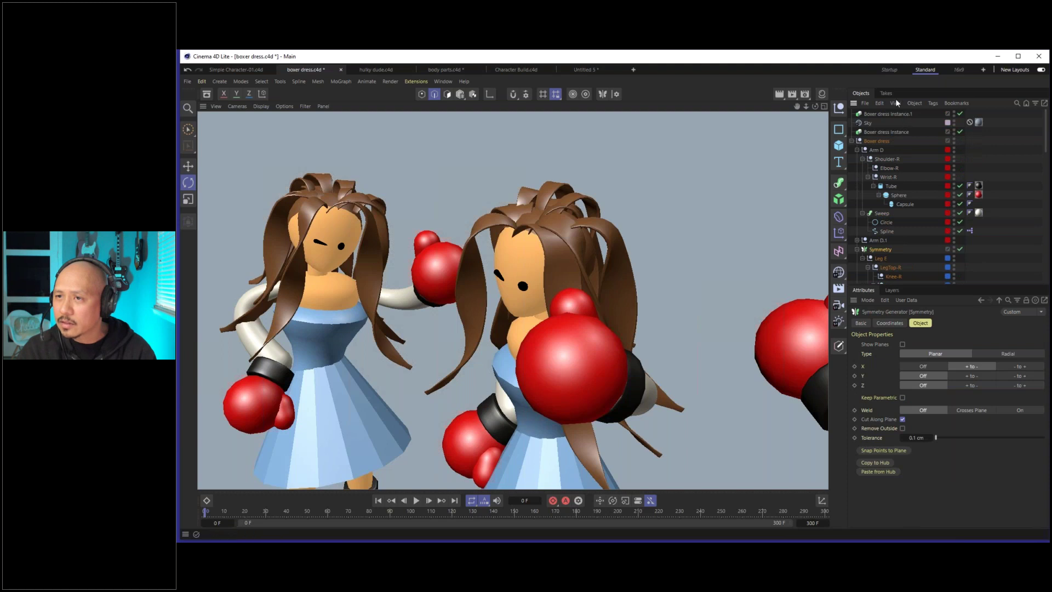
Filter the object list by "hair", select the hair strand null and clear the filter.
click(1013, 104)
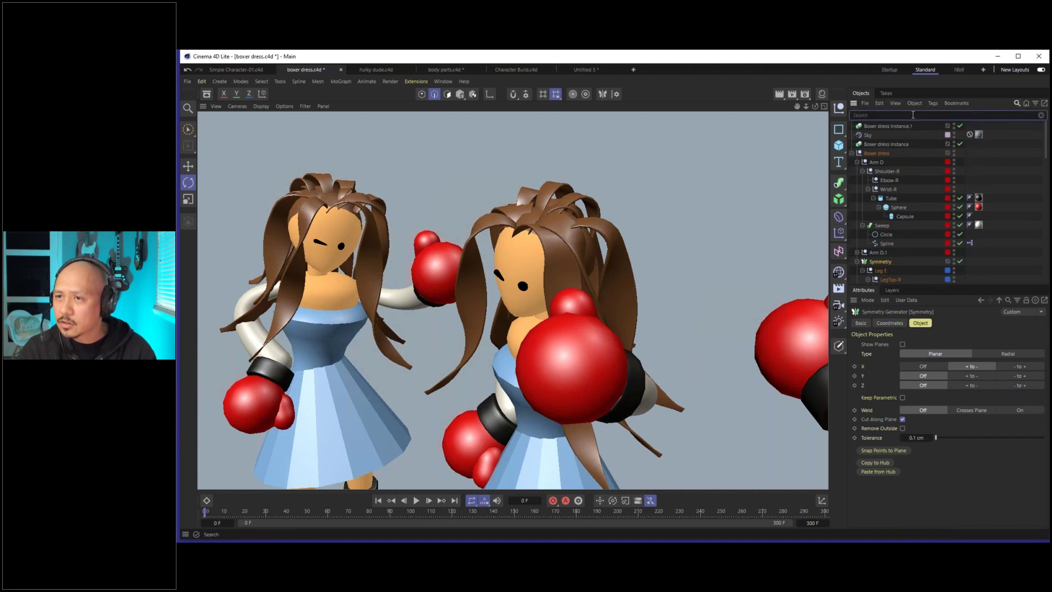
text(hair)
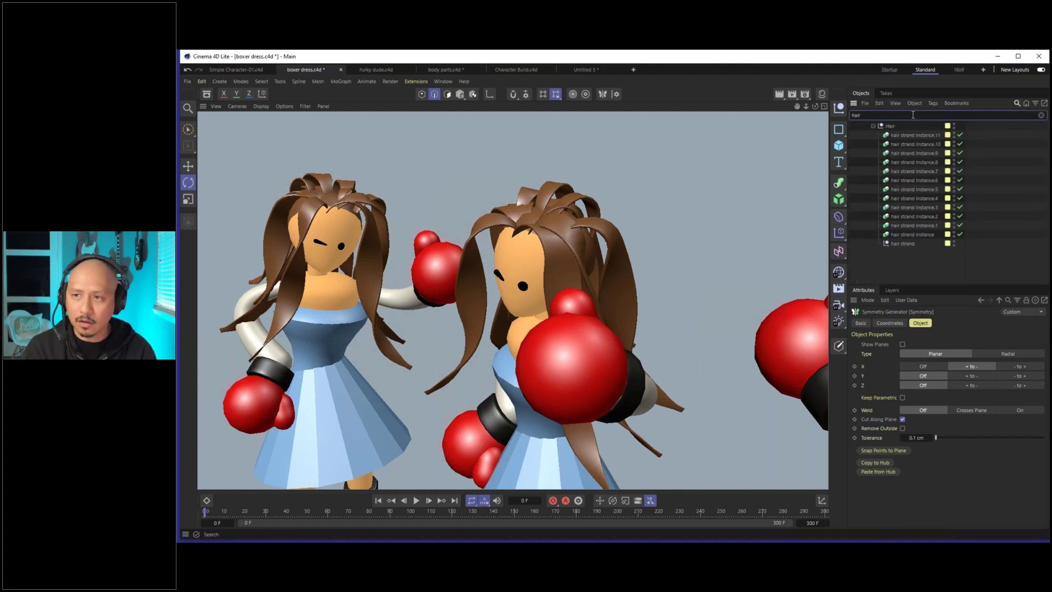
click(901, 243)
click(1040, 116)
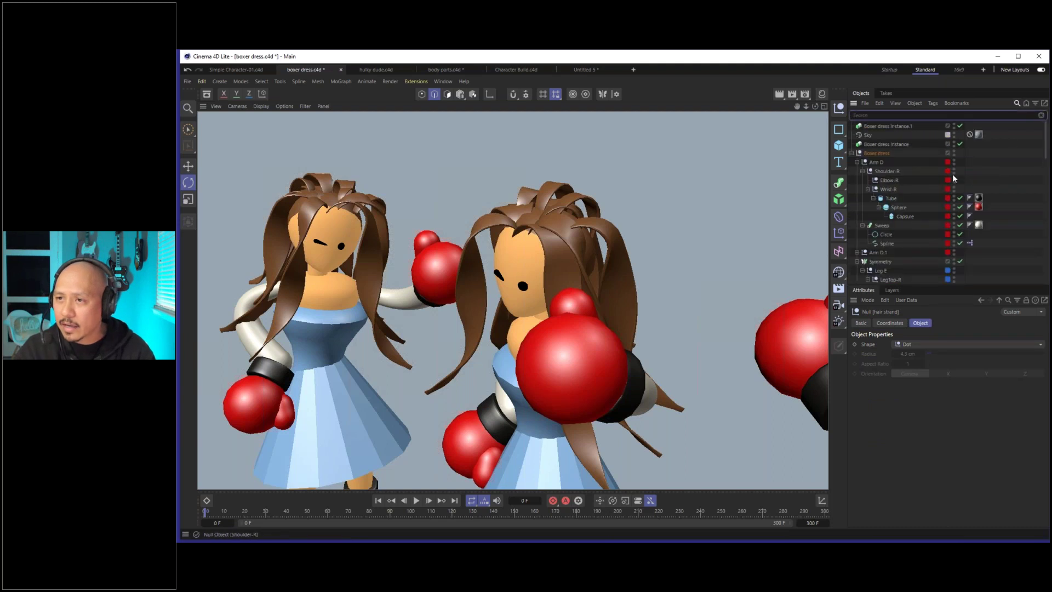
Filter the object list for the dress objects, clear the filter and close the search.
text(ssss)
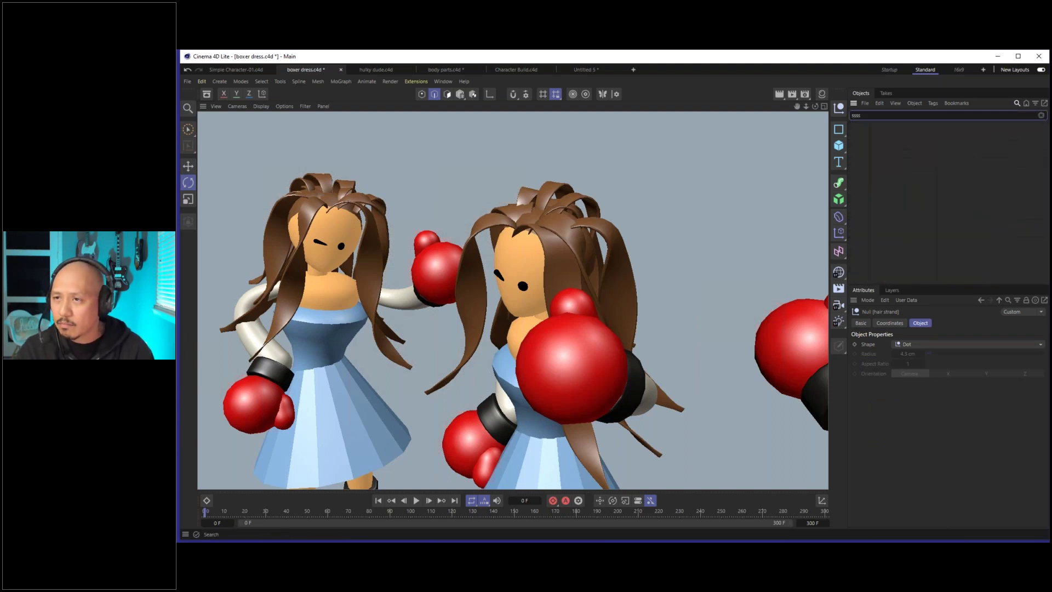
click(1041, 116)
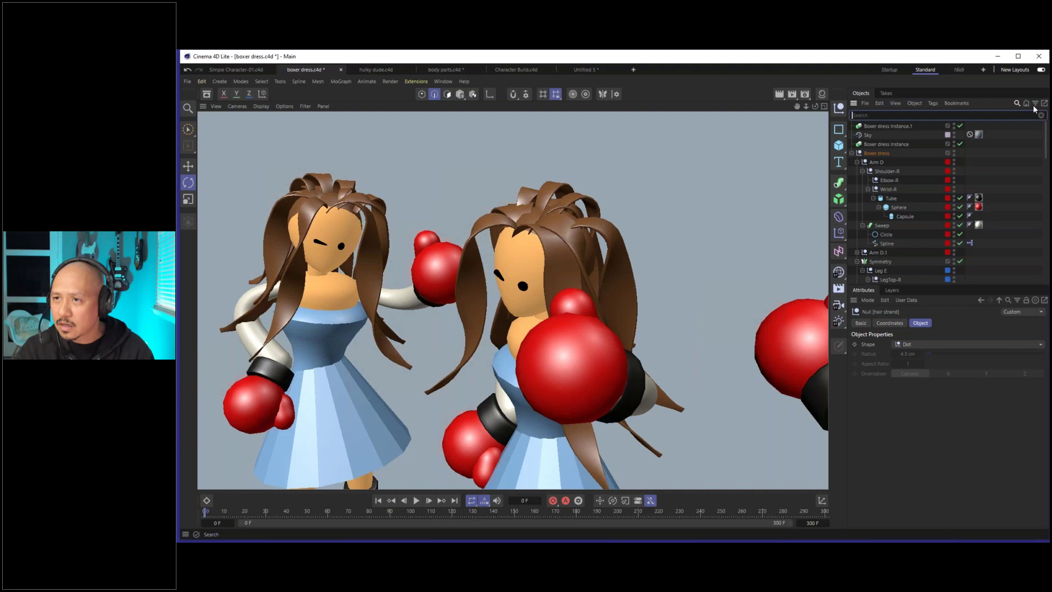
click(1017, 103)
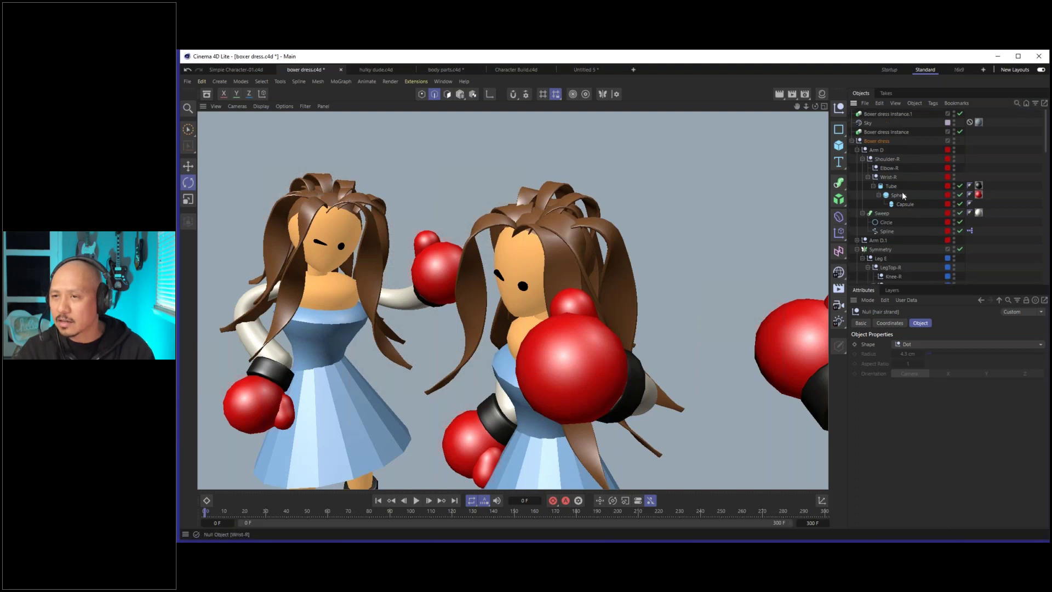
Filter the object list by "hair" to review the hair strand instances, clear the filter and close the search.
click(1017, 103)
text(hai)
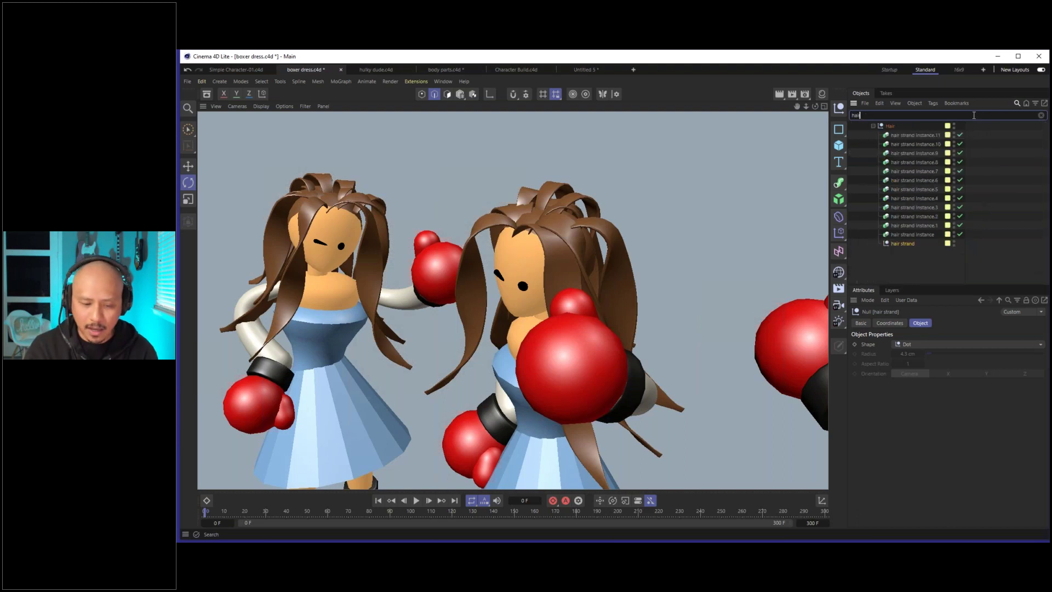
text(r)
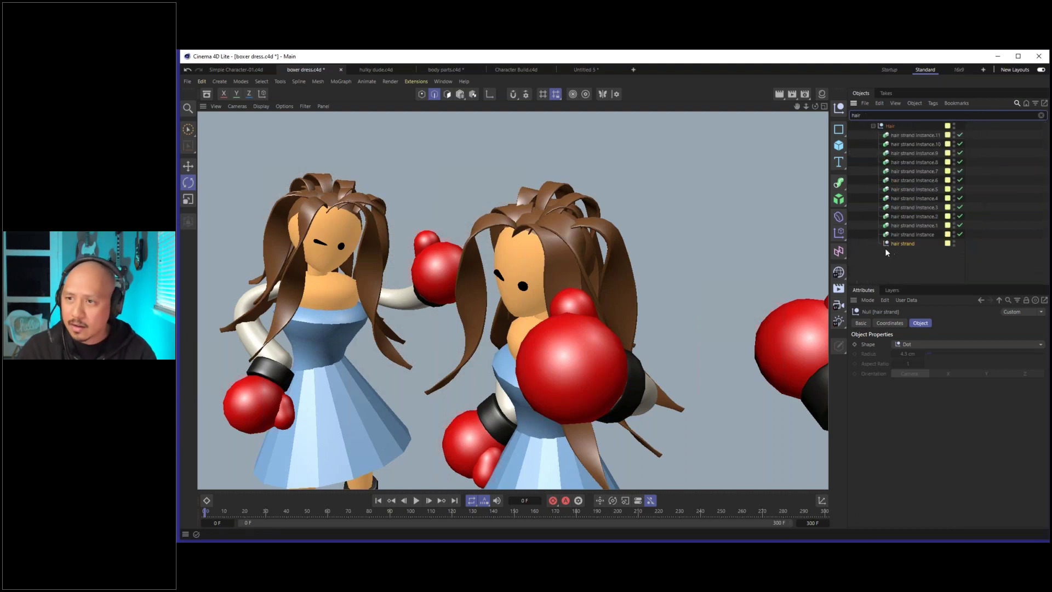
click(1041, 115)
click(1017, 104)
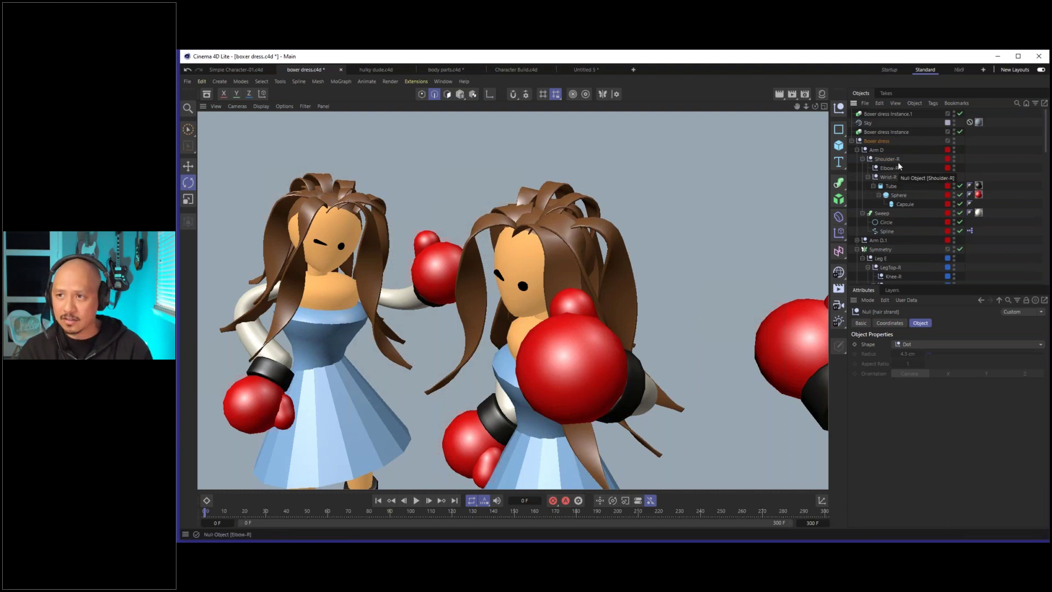
Find the Cube inside the hair strand null, toggle it off and on again and examine the hair from another angle.
scroll(901, 170, down, 10)
drag(1046, 196, 1045, 215)
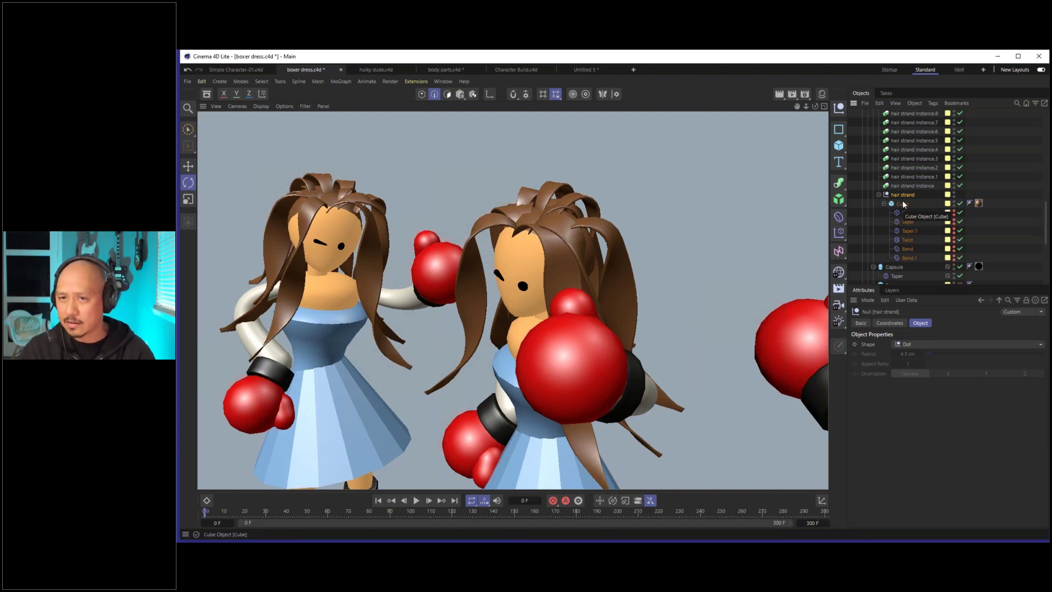
click(960, 205)
alt+drag(602, 263, 554, 299)
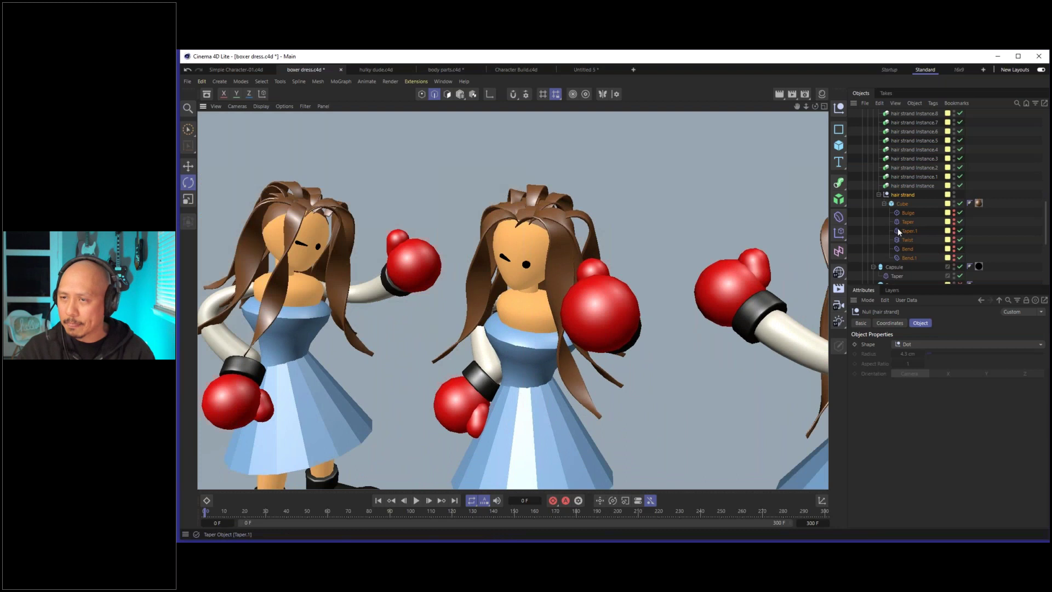
Switch to hulky dude.c4d, examine the three figures from another angle and return to Simple Character-01.c4d.
click(368, 70)
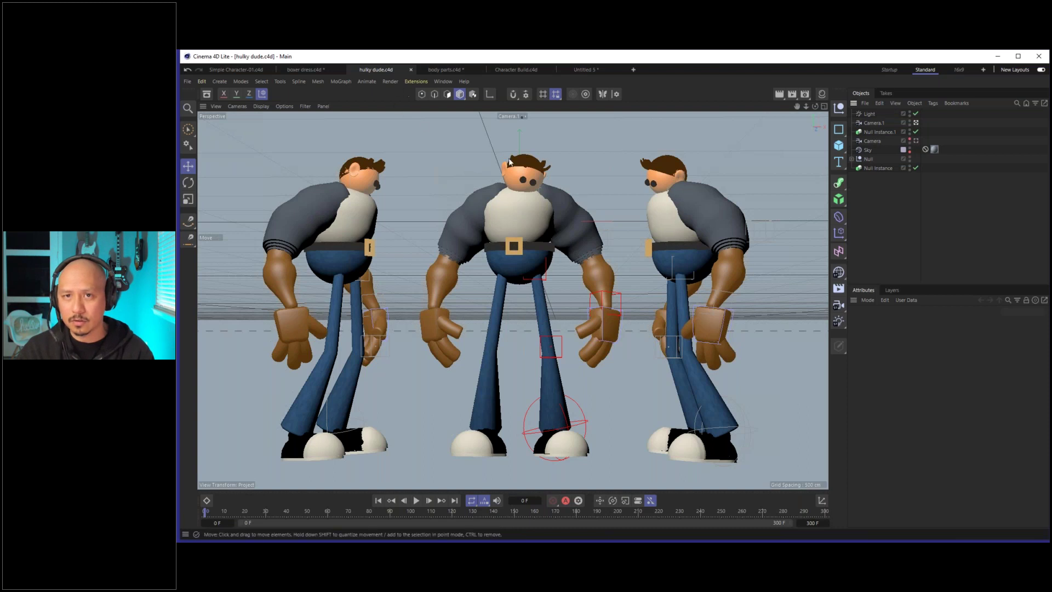
alt+drag(551, 259, 507, 282)
scroll(560, 257, up, 1)
alt+drag(560, 257, 558, 359)
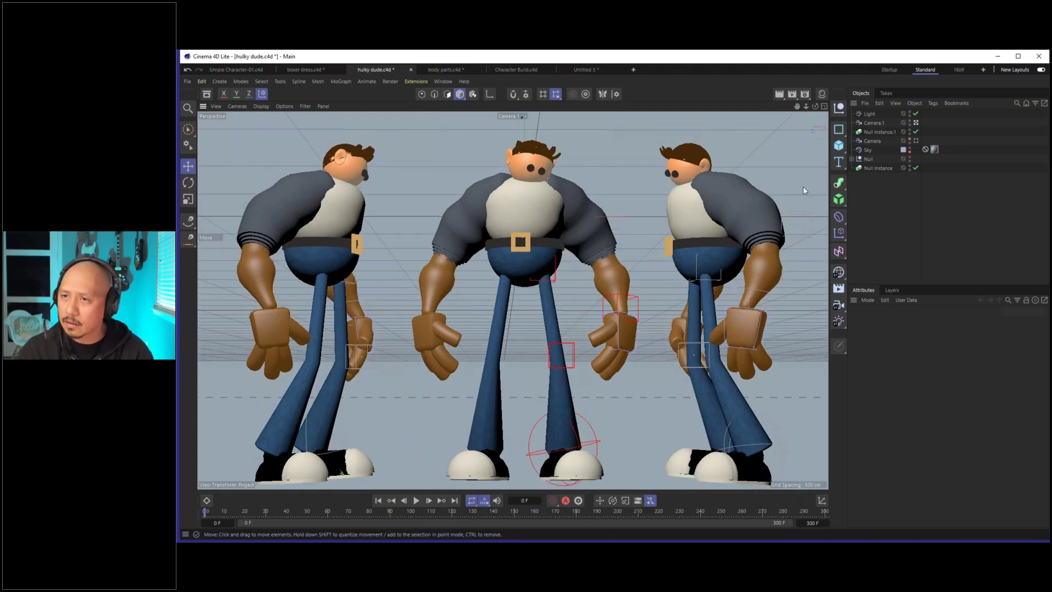
click(236, 70)
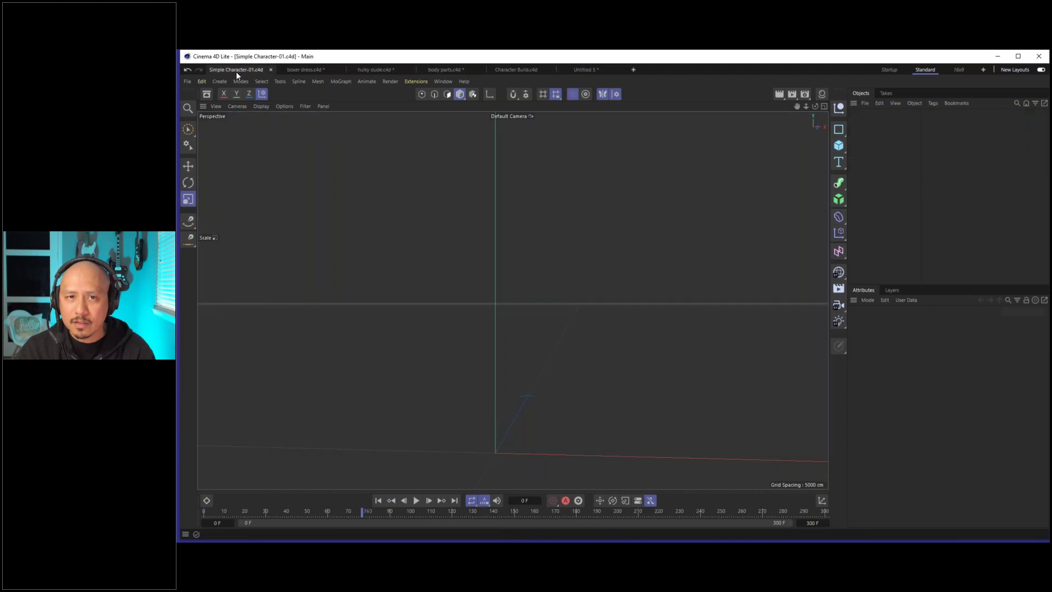
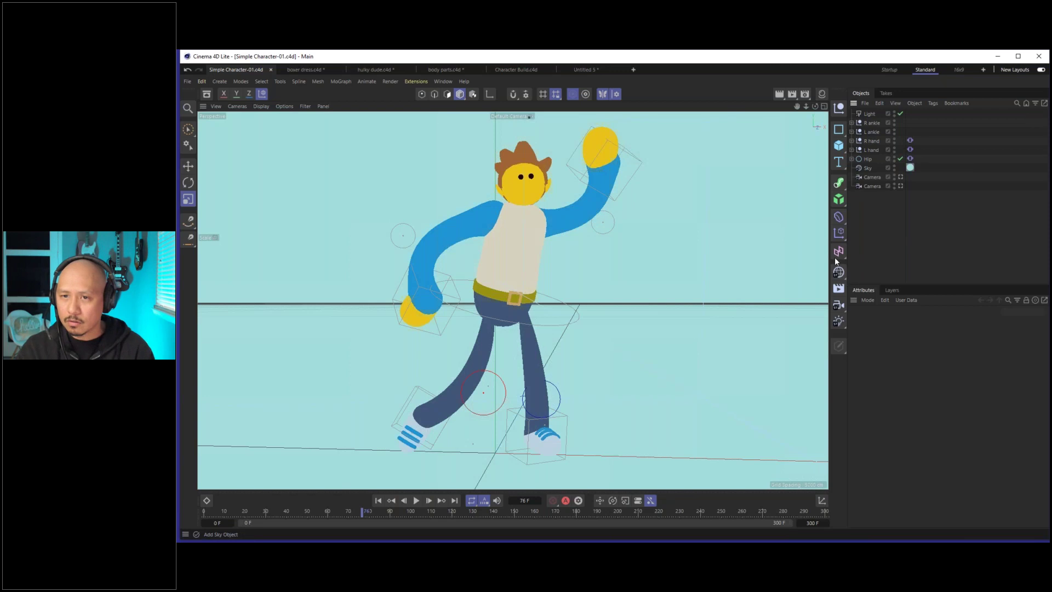
Move the L hand null about 5 cm outward from the body, deselect it and play the animation.
click(886, 149)
key(e)
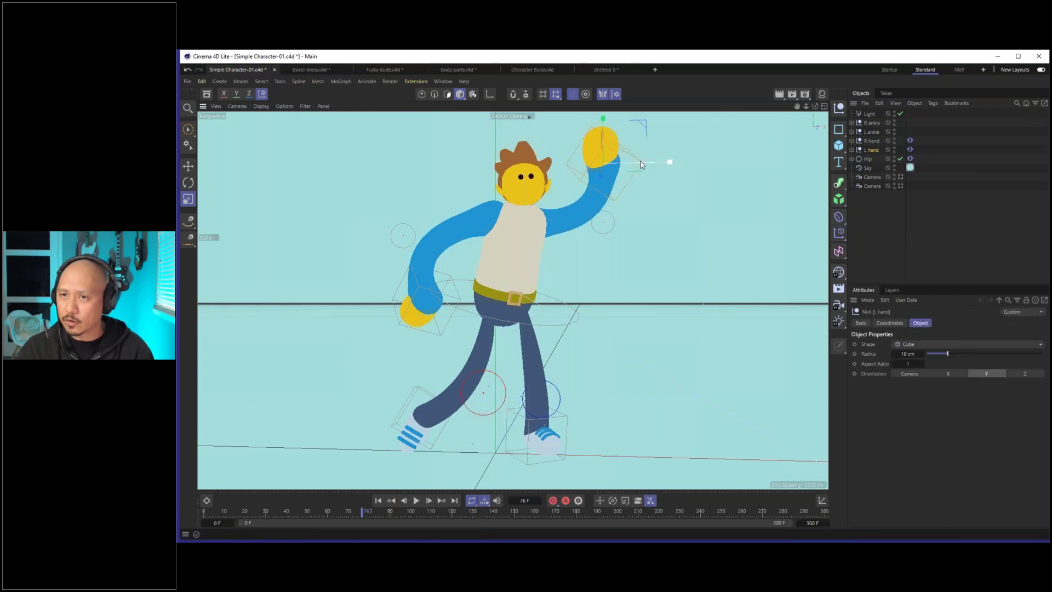
mouse_move(642, 161)
mouse_down()
mouse_move(657, 181)
mouse_move(668, 124)
mouse_move(660, 158)
mouse_up()
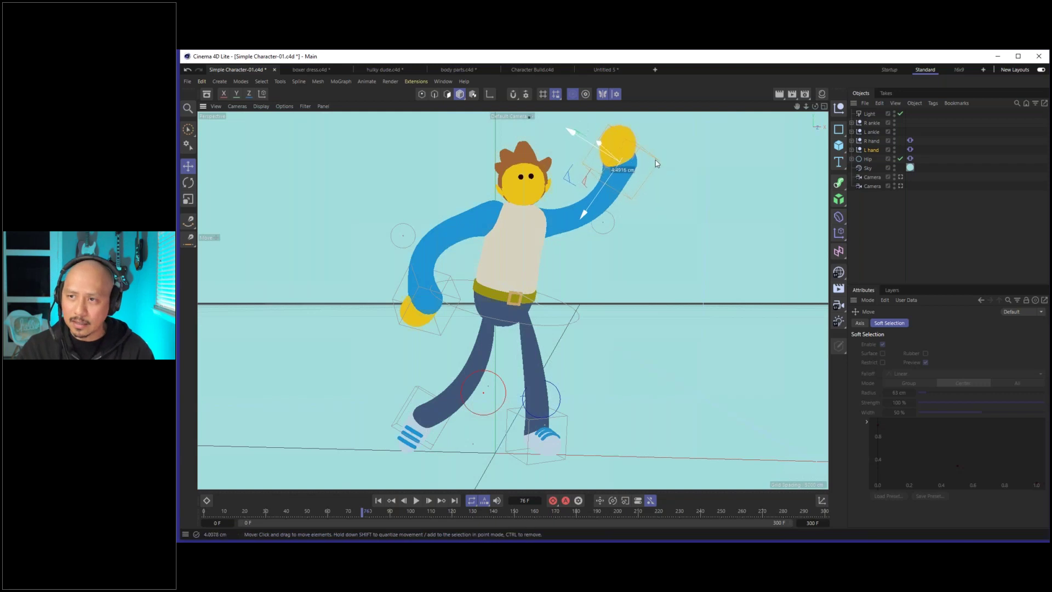
click(884, 236)
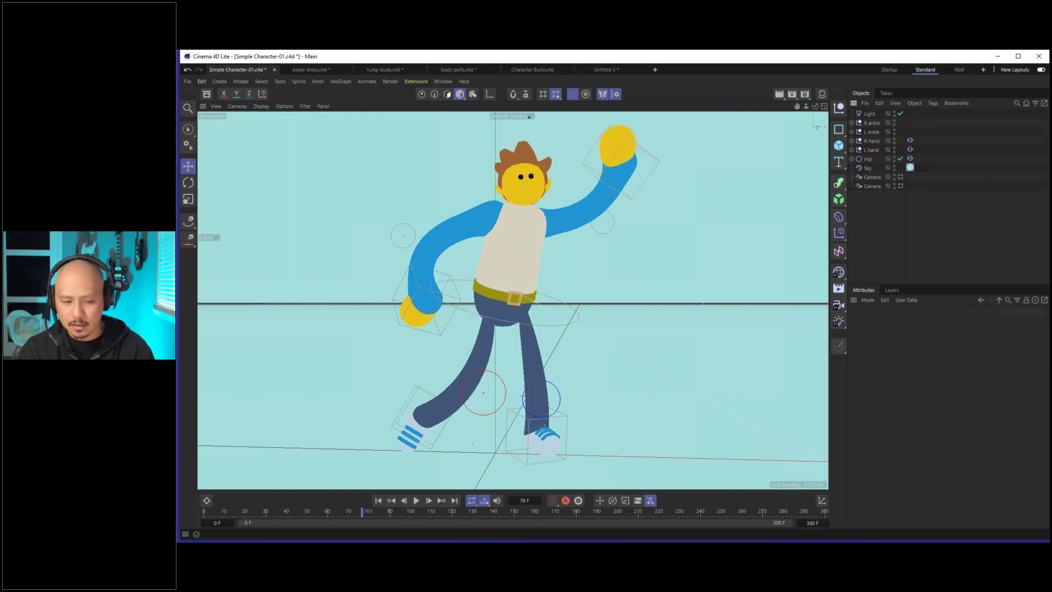
key(F8)
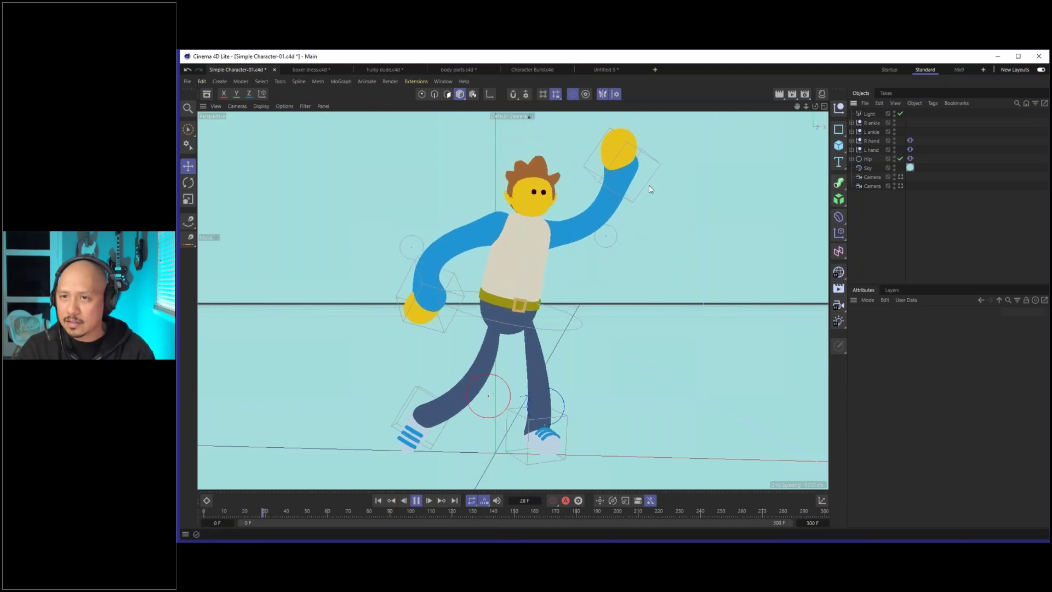
Try a position frequency of 10 on the L hand's Vibrate tag during playback.
click(866, 147)
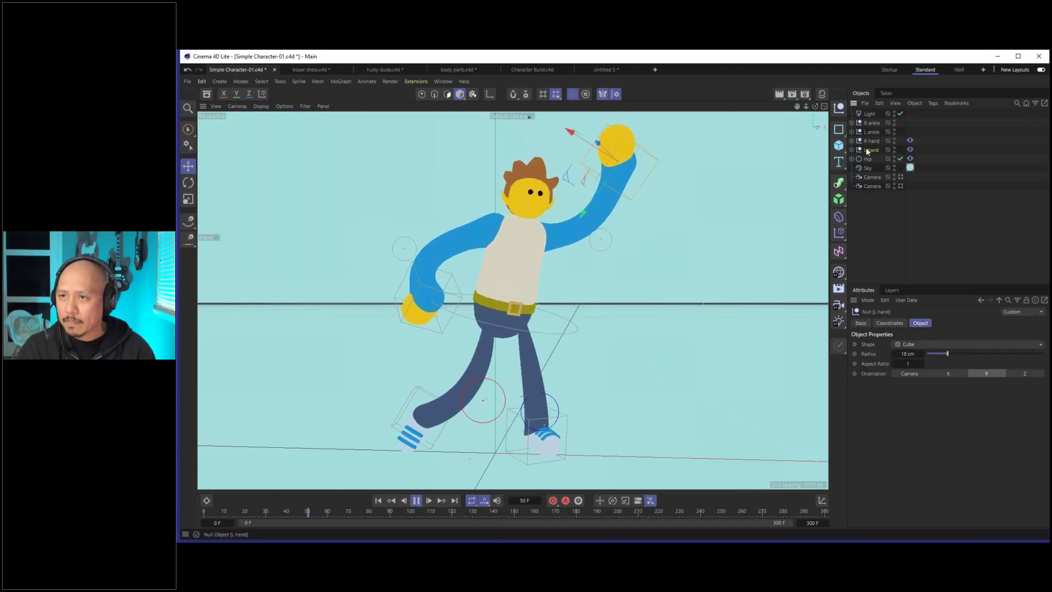
click(910, 149)
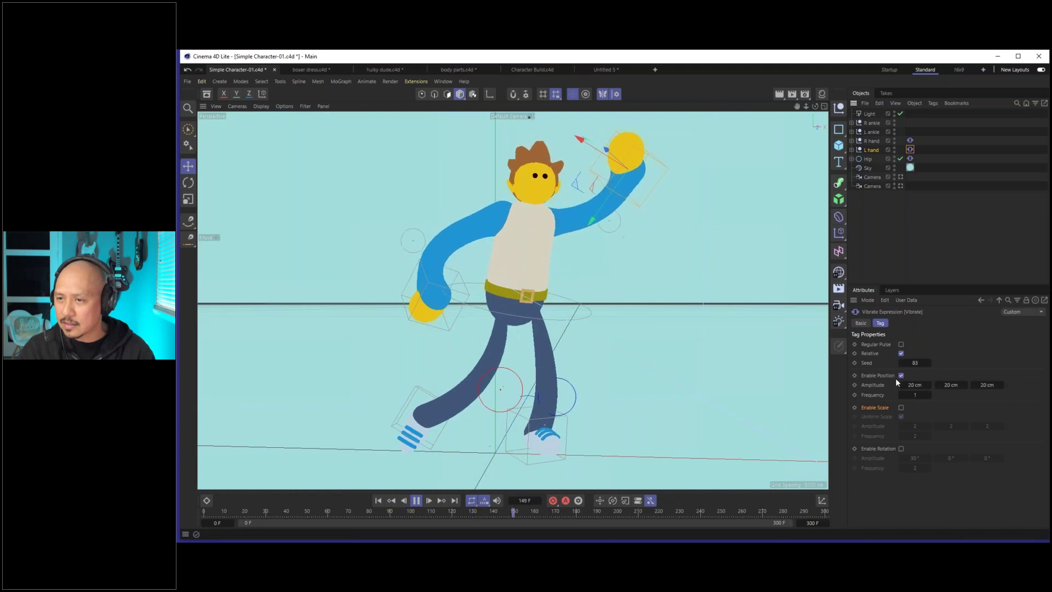
double_click(916, 395)
text(10)
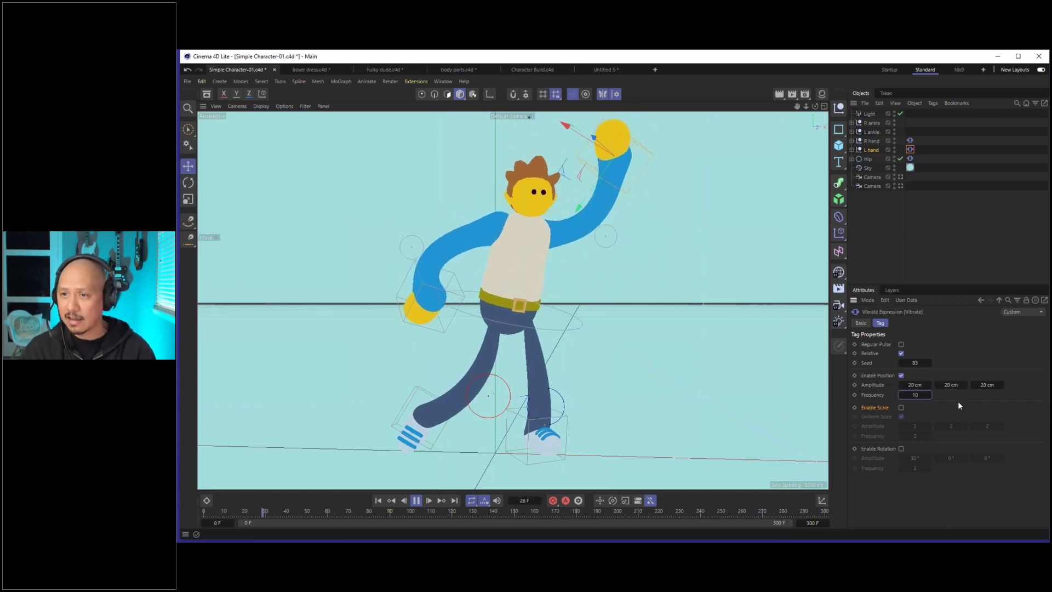
key(BackSpace)
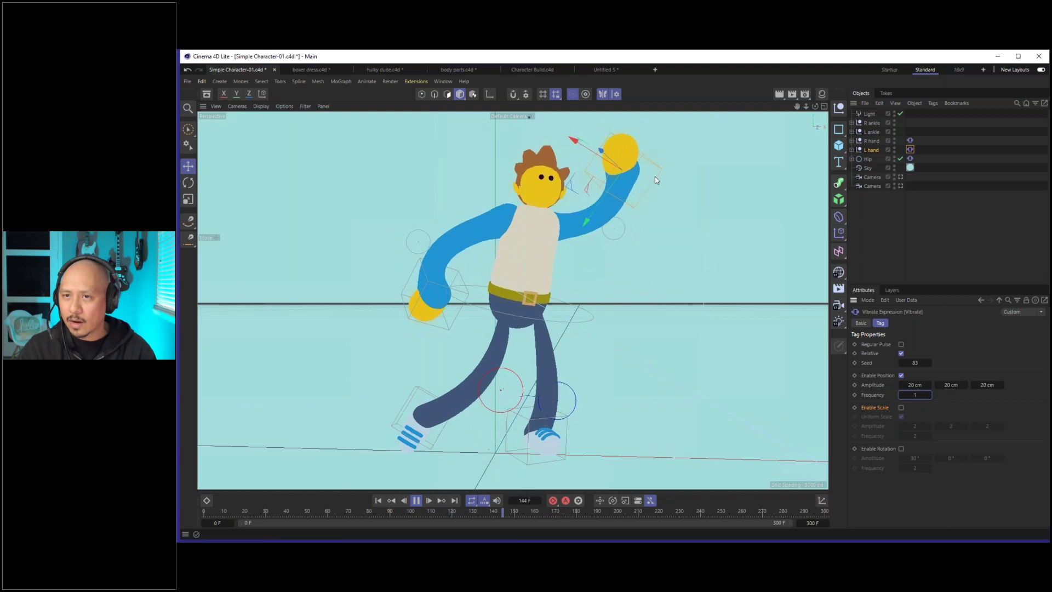
key(Return)
double_click(913, 394)
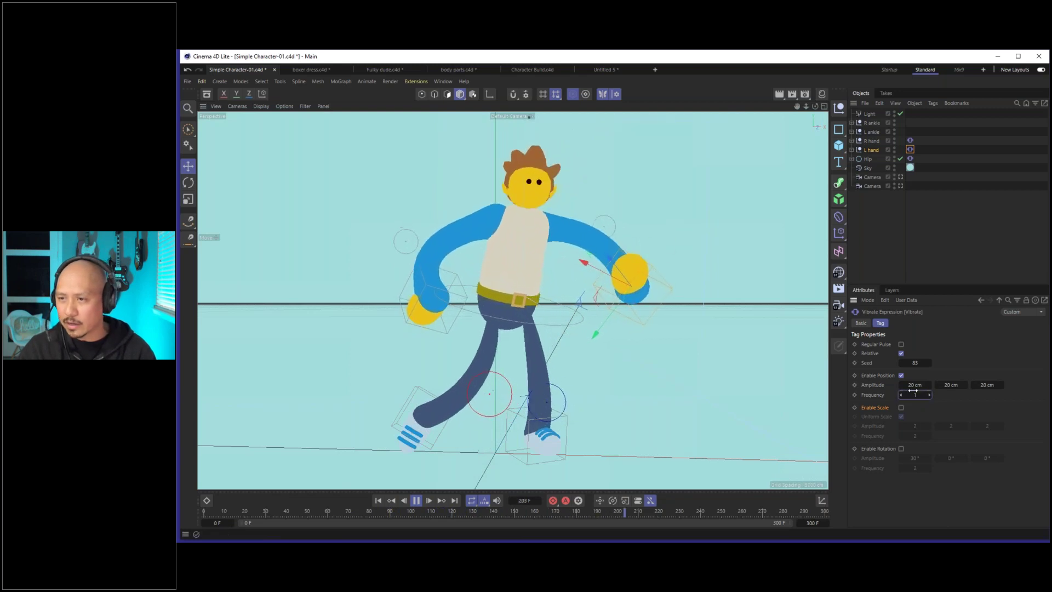
text(10)
key(Return)
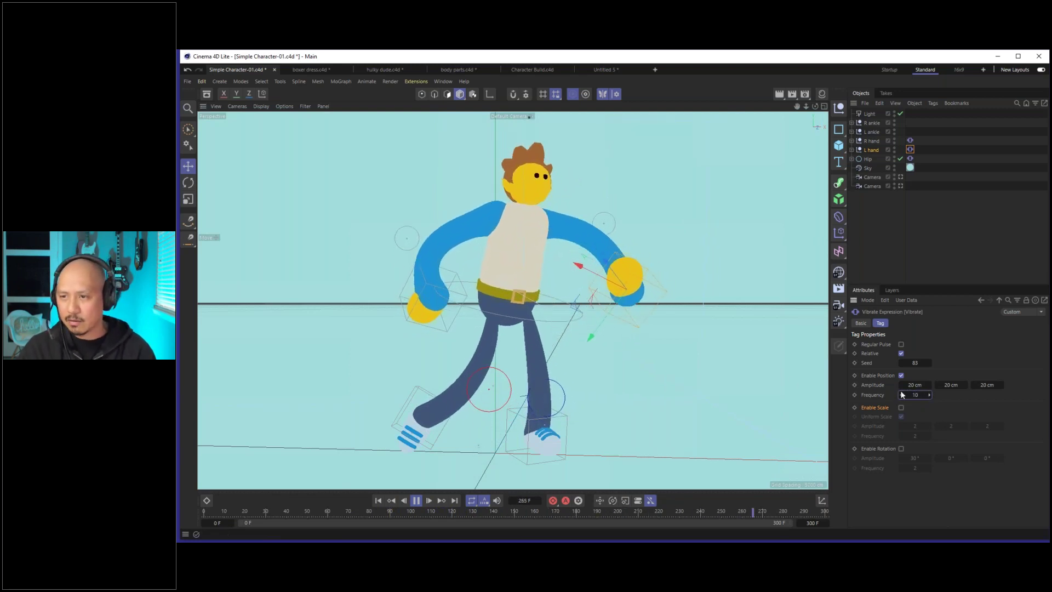
Undo the last changes to the left hand, stop the playback and clear the selection.
key(space)
key(ctrl+z)
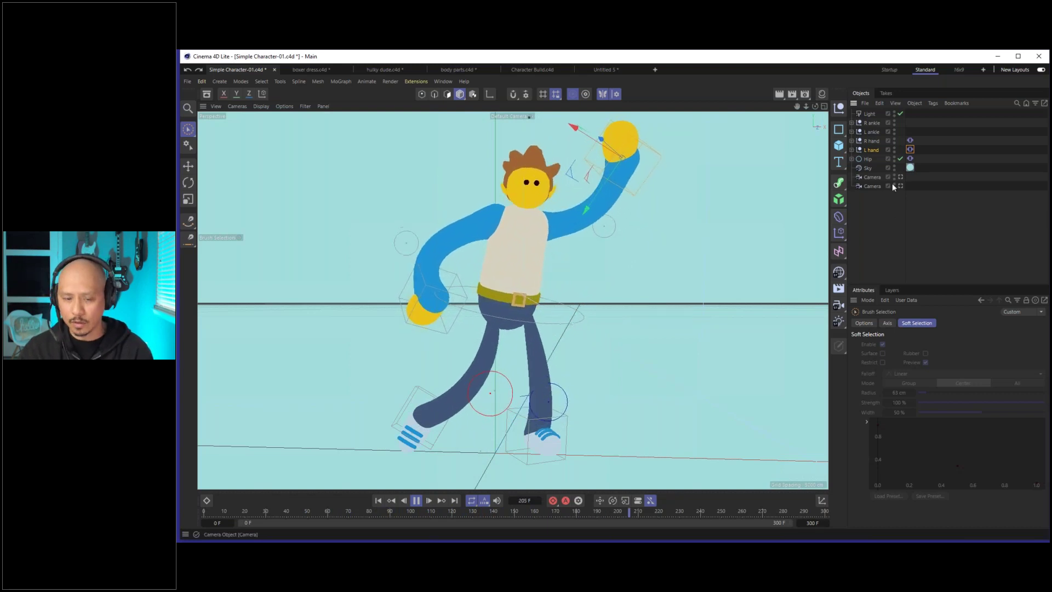
key(ctrl+s)
click(883, 238)
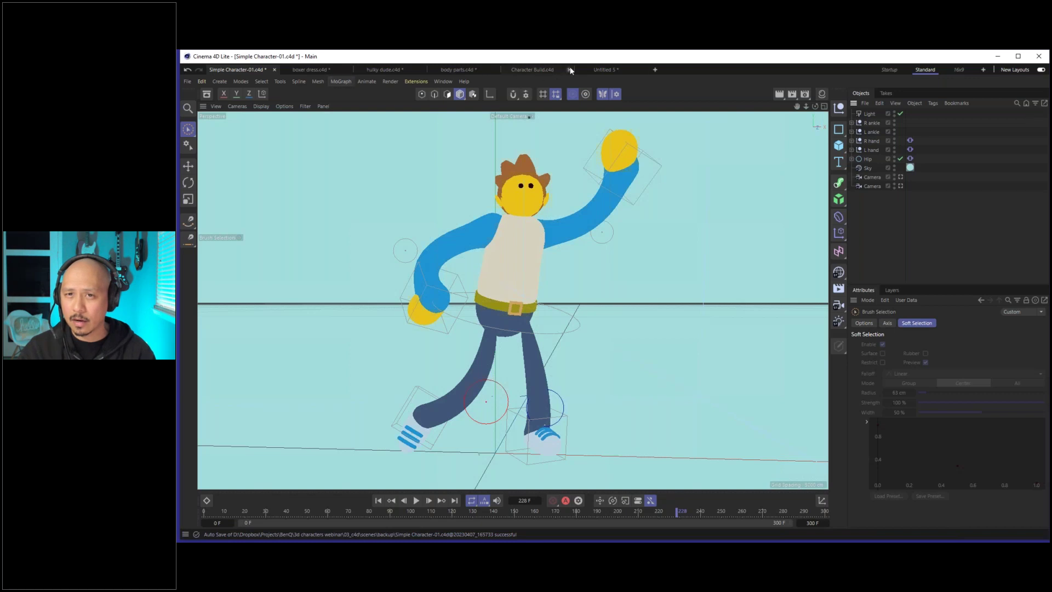
Switch to the Untitled 5 project to review the swept arm, and return to Simple Character-01.c4d.
click(602, 70)
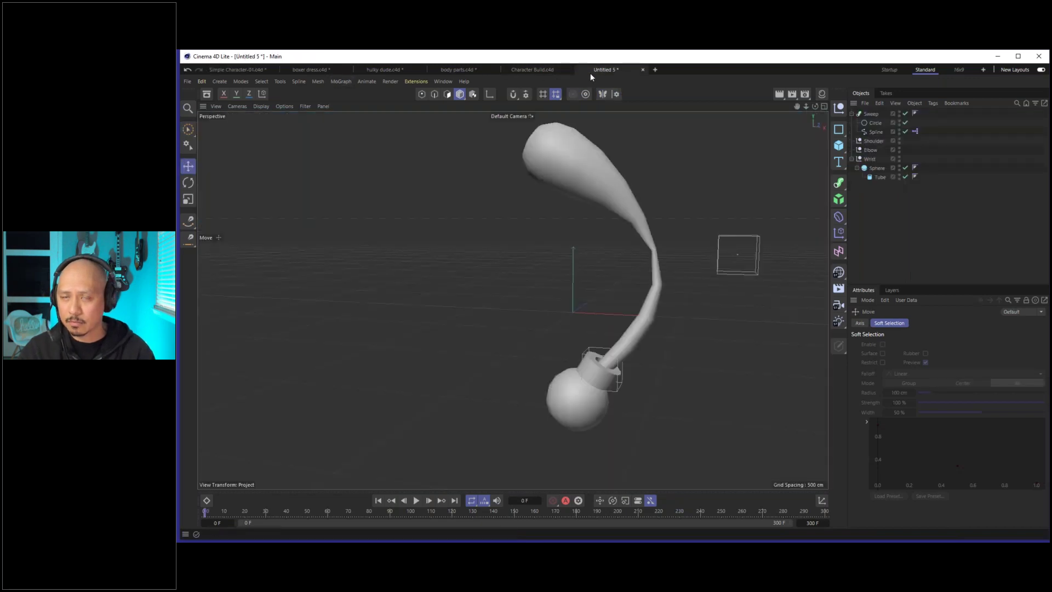
key(ctrl+F4)
click(318, 404)
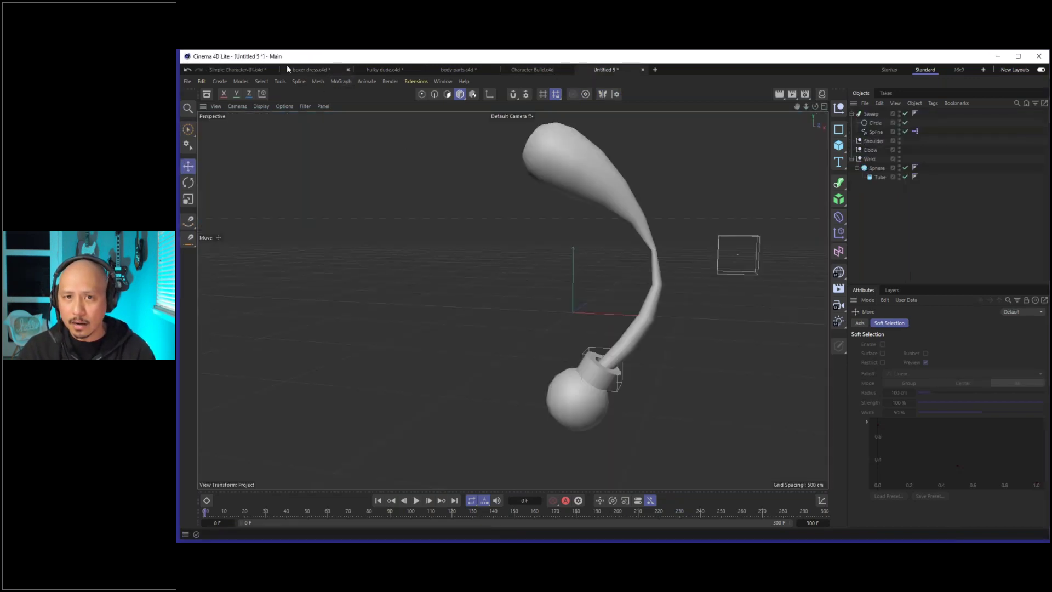
click(248, 70)
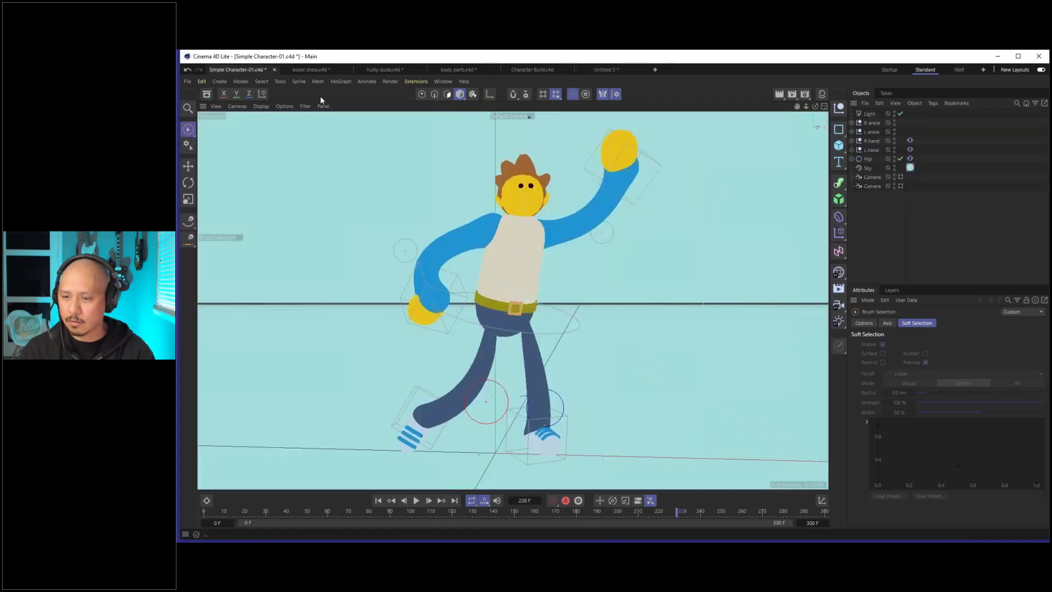